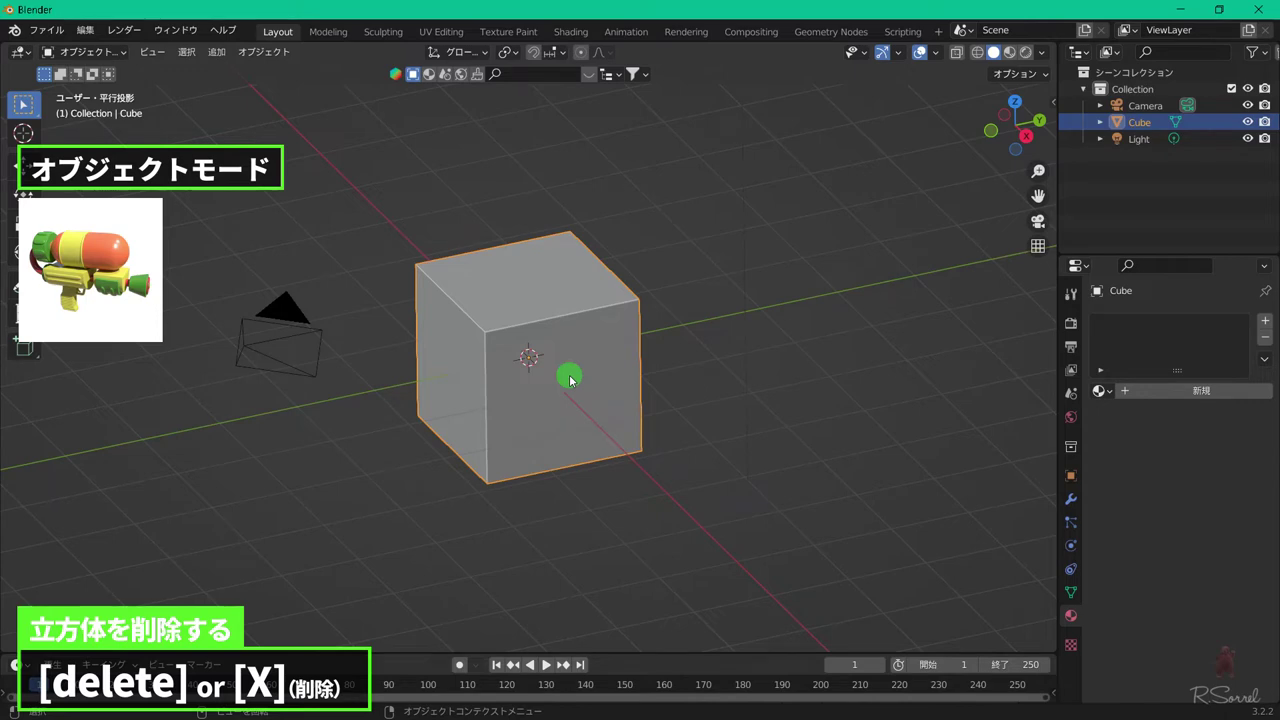
- Delete the default cube, leaving only the camera and light
{"action": "key", "text": "Delete"}
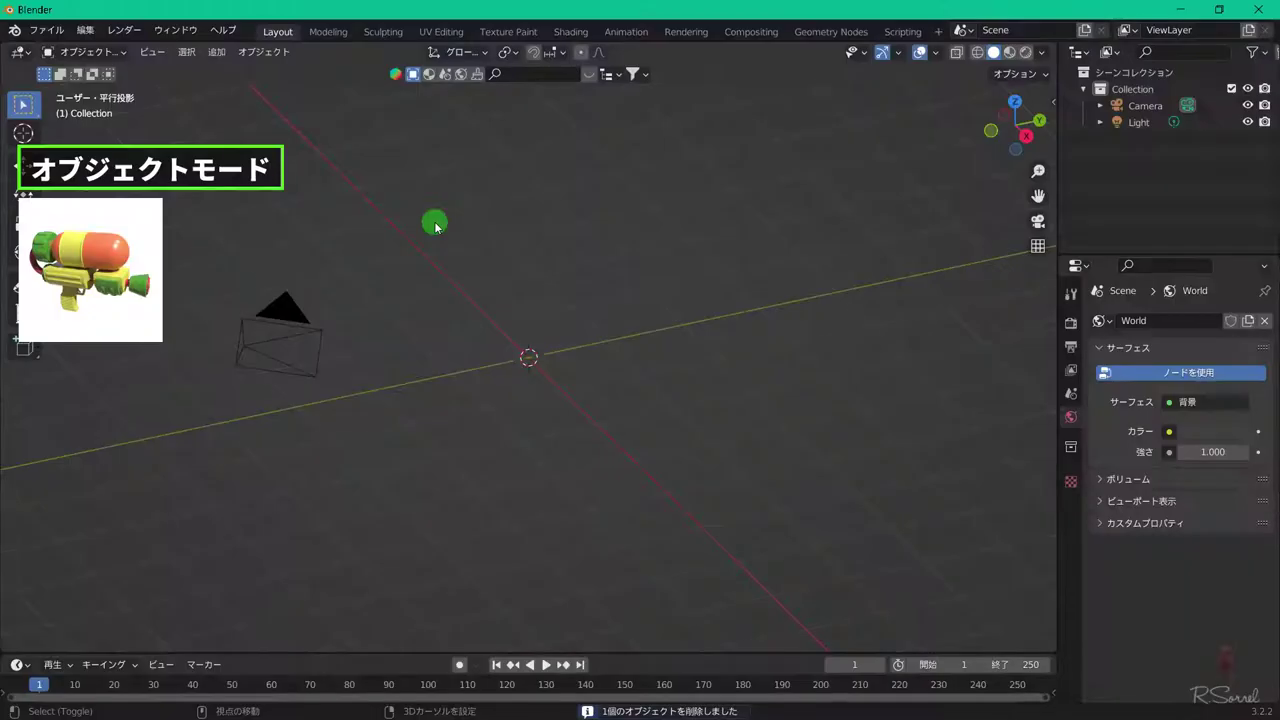
- Add a UV sphere with 12 segments and 12 rings, rotated 90° about Y
{"action": "key", "text": "shift+a"}
{"action": "mouse_move", "coordinate": [434, 222]}
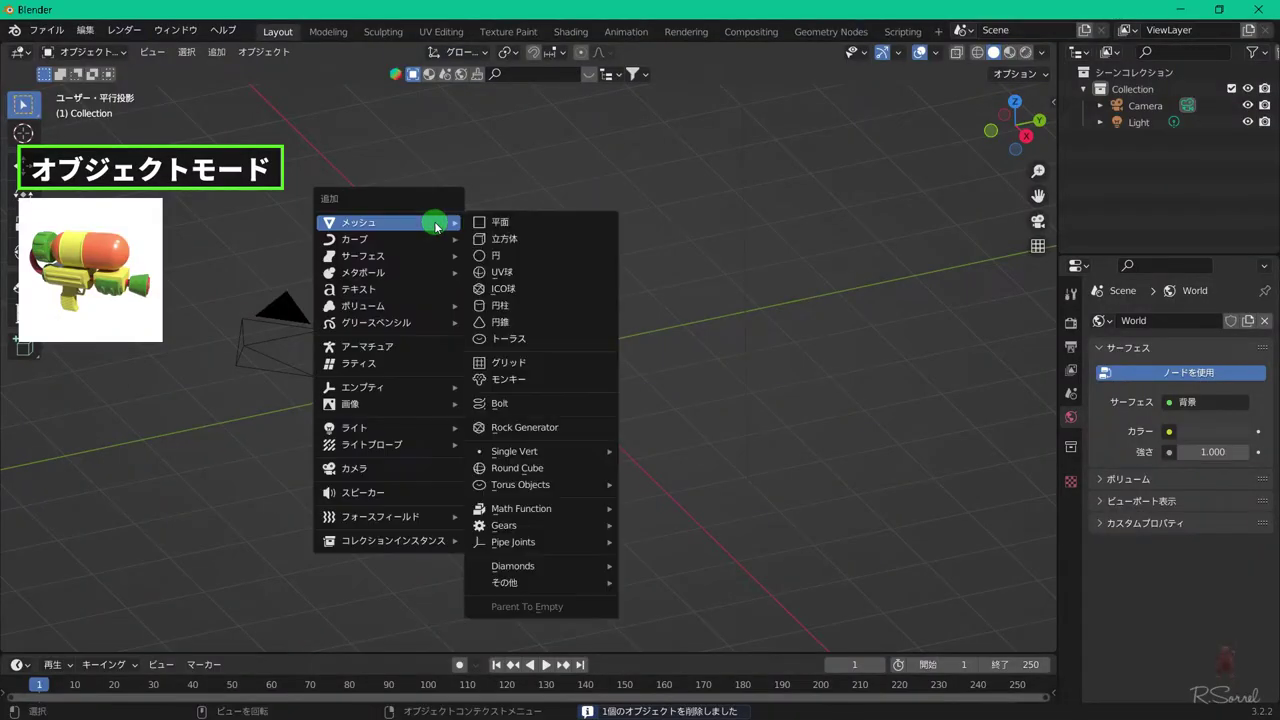
{"action": "left_click", "coordinate": [513, 272]}
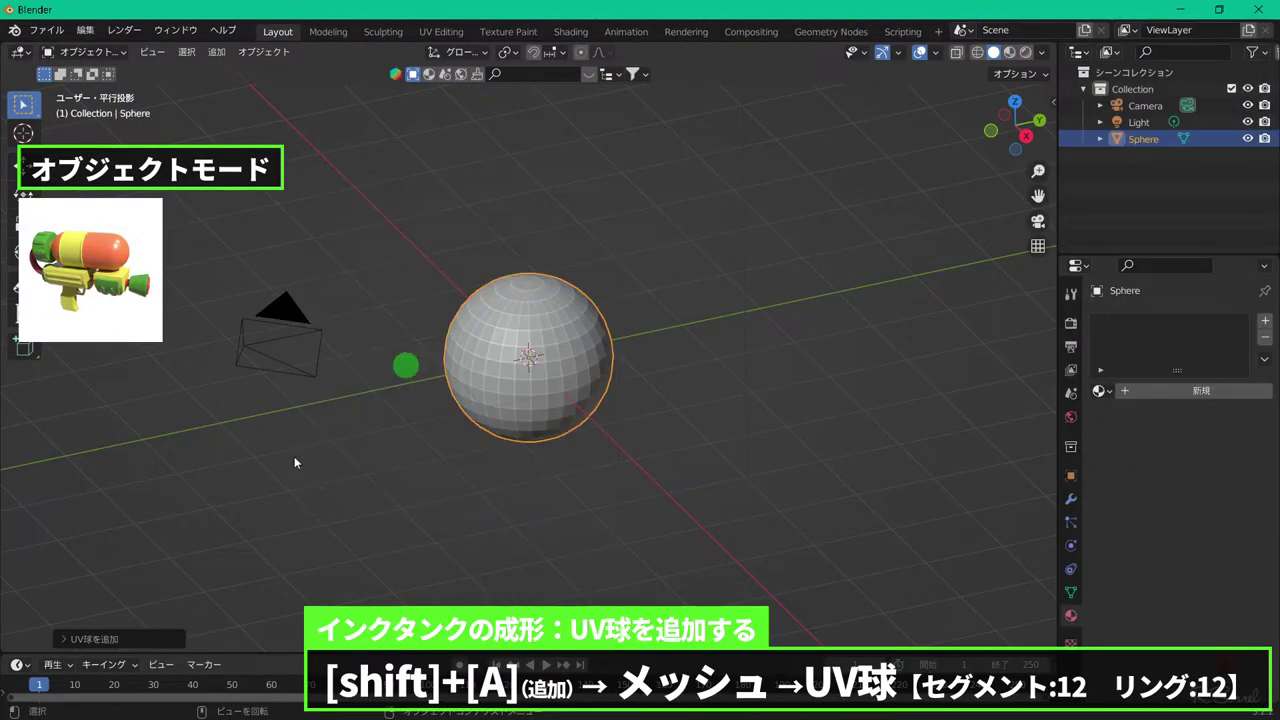
{"action": "left_click", "coordinate": [120, 621]}
{"action": "left_click", "coordinate": [245, 461]}
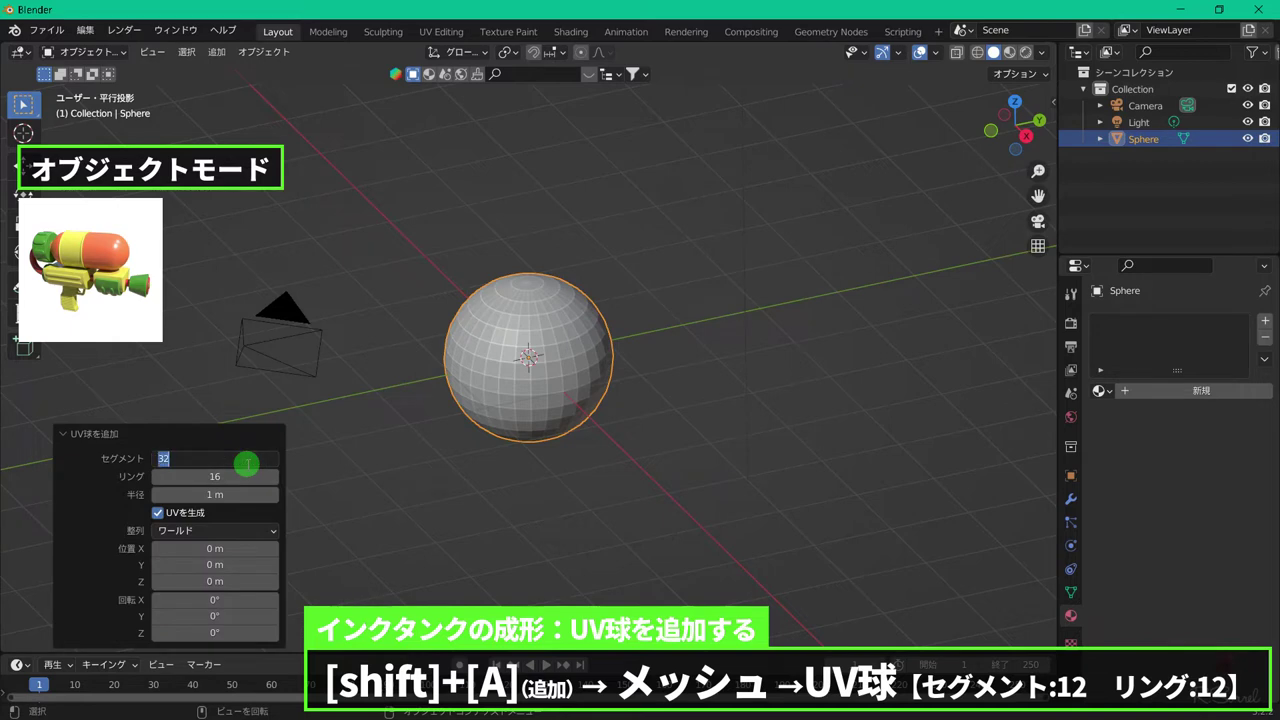
{"action": "type", "text": "12"}
{"action": "key", "text": "Return"}
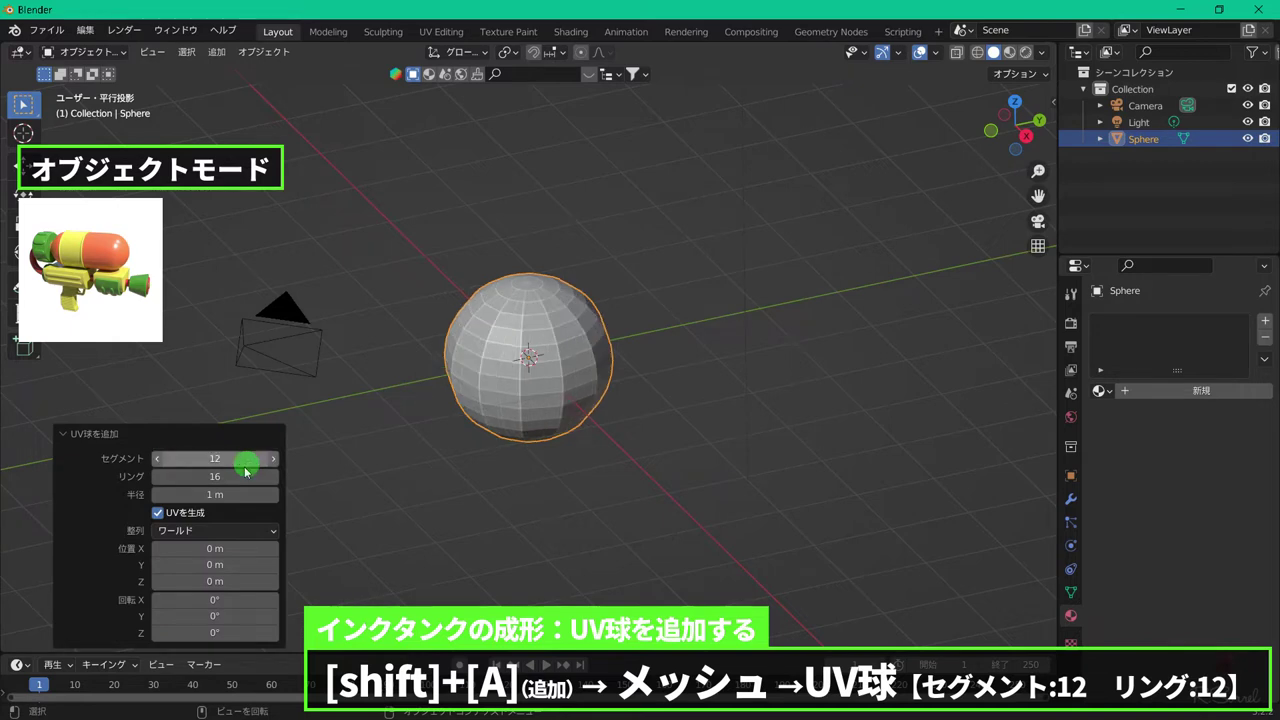
{"action": "left_click", "coordinate": [237, 476]}
{"action": "type", "text": "12"}
{"action": "key", "text": "Return"}
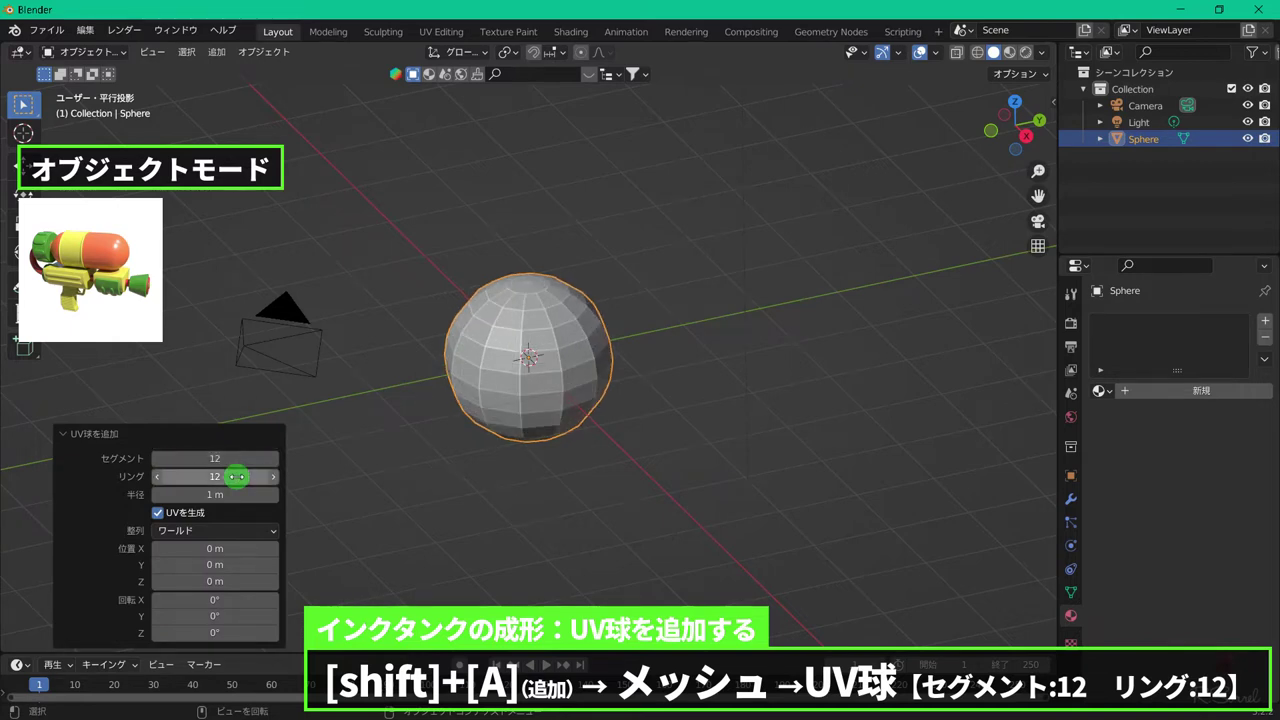
{"action": "type", "text": "ry"}
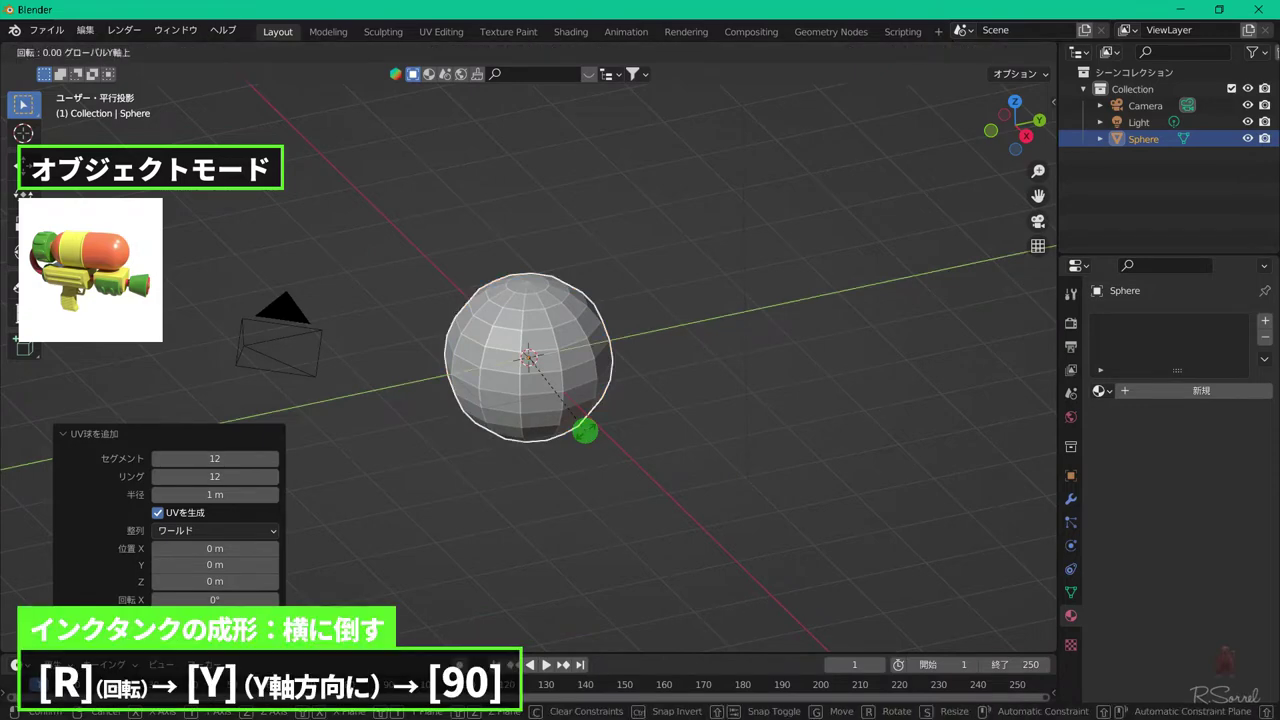
{"action": "type", "text": "90"}
{"action": "key", "text": "Return"}
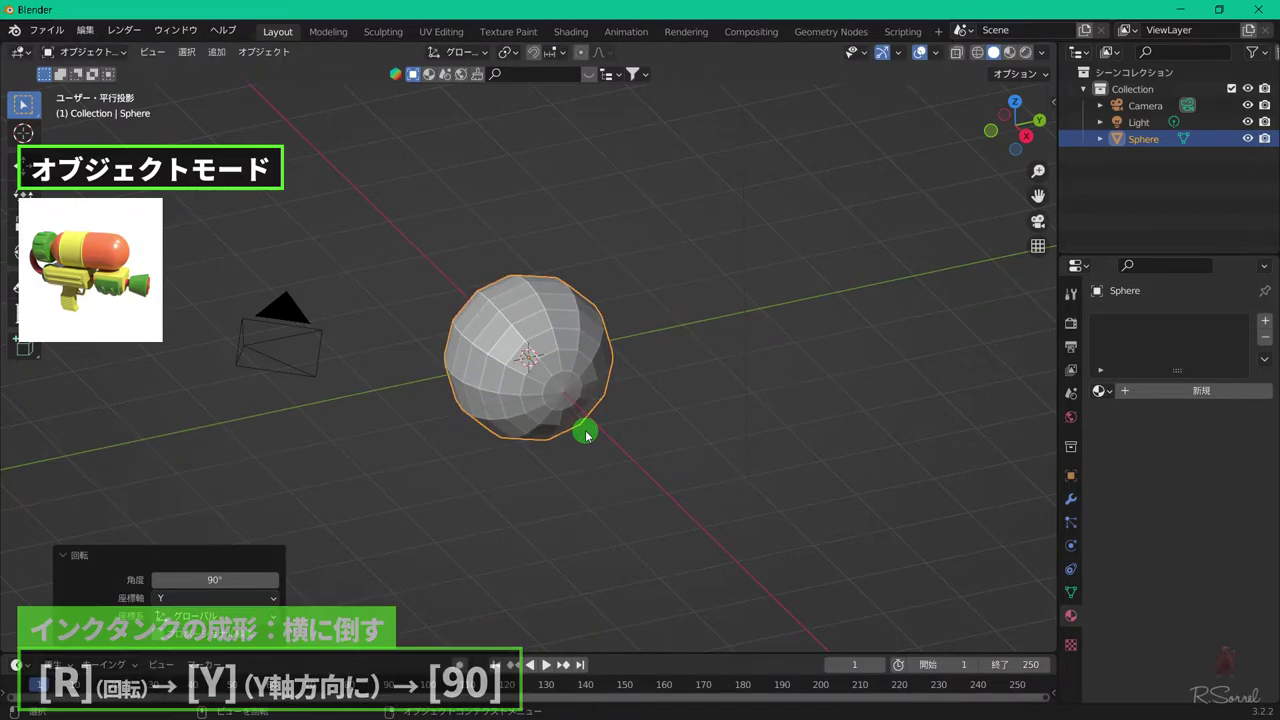
- In front X-ray view, select the sphere's right-half vertices in Edit Mode
{"action": "key", "text": "Tab"}
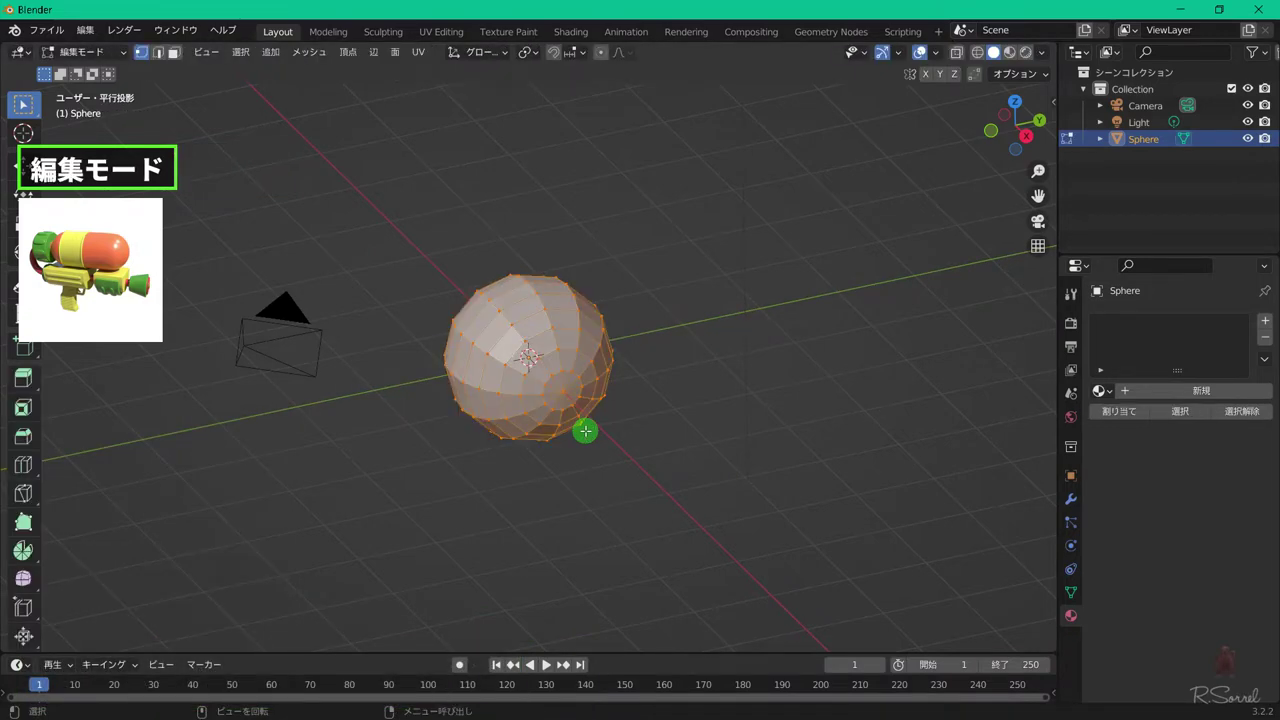
{"action": "key", "text": "KP_1"}
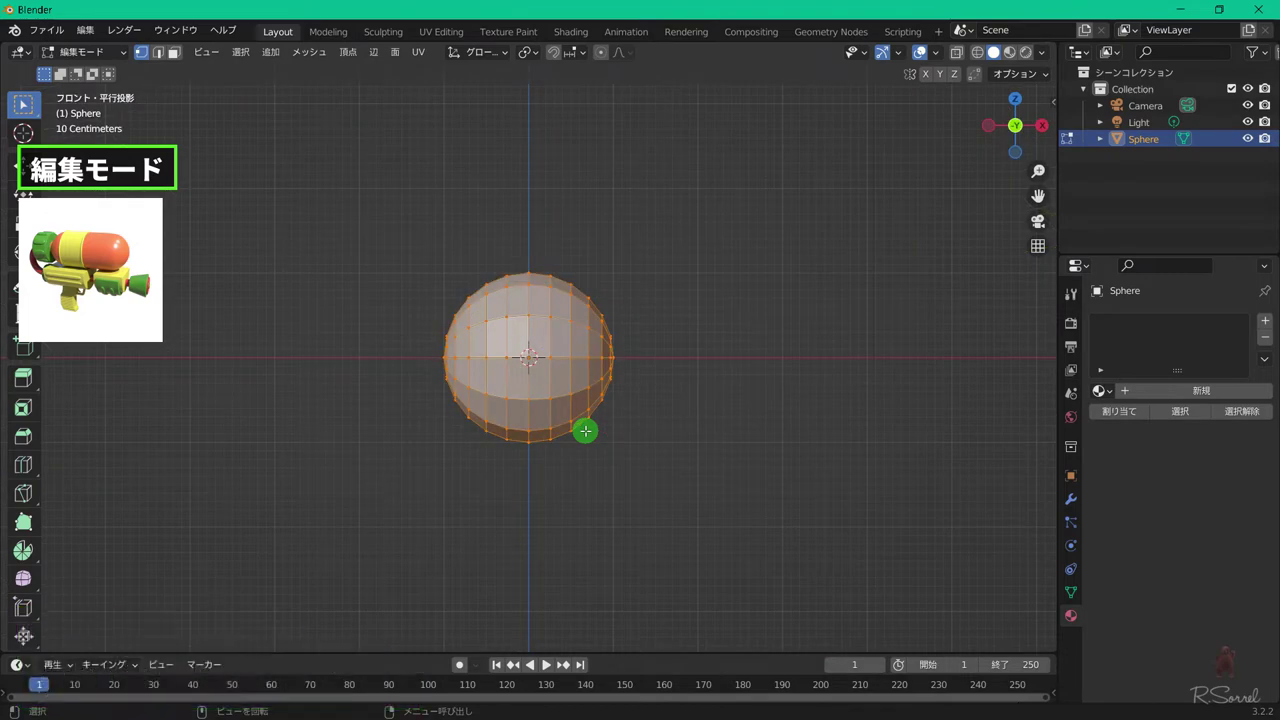
{"action": "key", "text": "alt+z"}
{"action": "key", "text": "alt+z"}
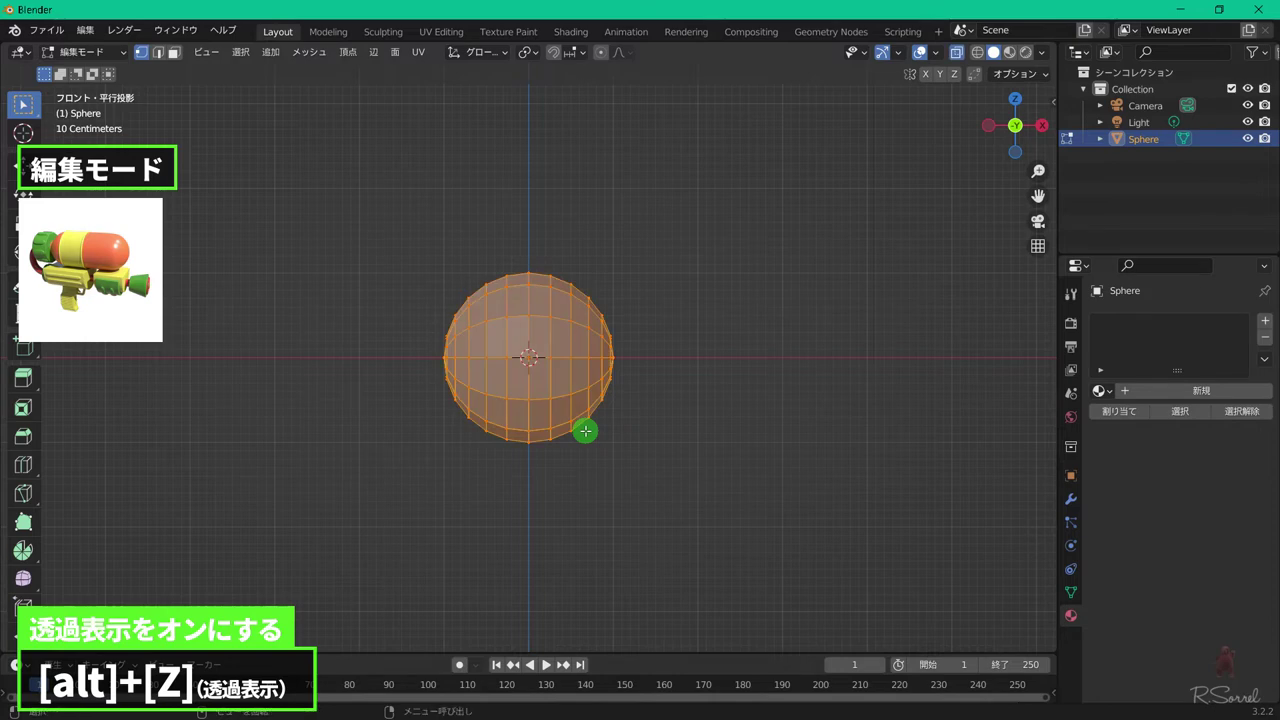
{"action": "scroll", "coordinate": [583, 431], "scroll_direction": "up", "scroll_amount": 2}
{"action": "left_click", "coordinate": [720, 449]}
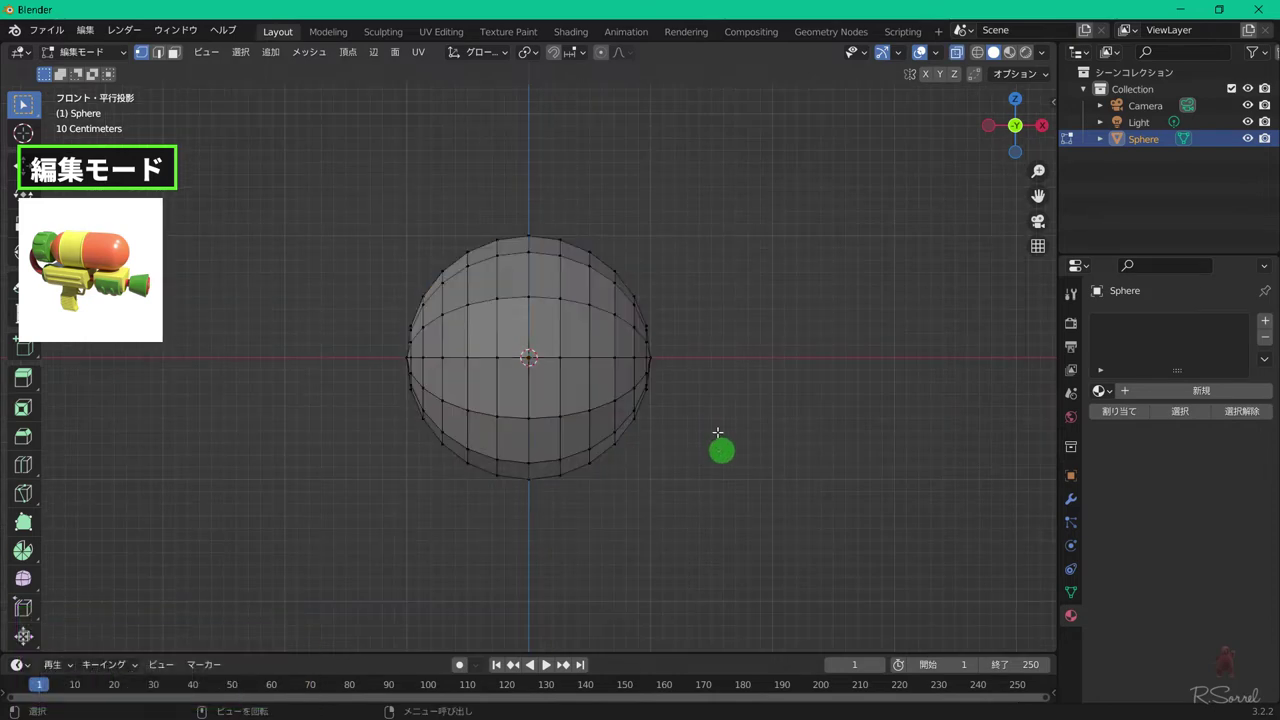
{"action": "left_click_drag", "start_coordinate": [550, 196], "coordinate": [759, 563]}
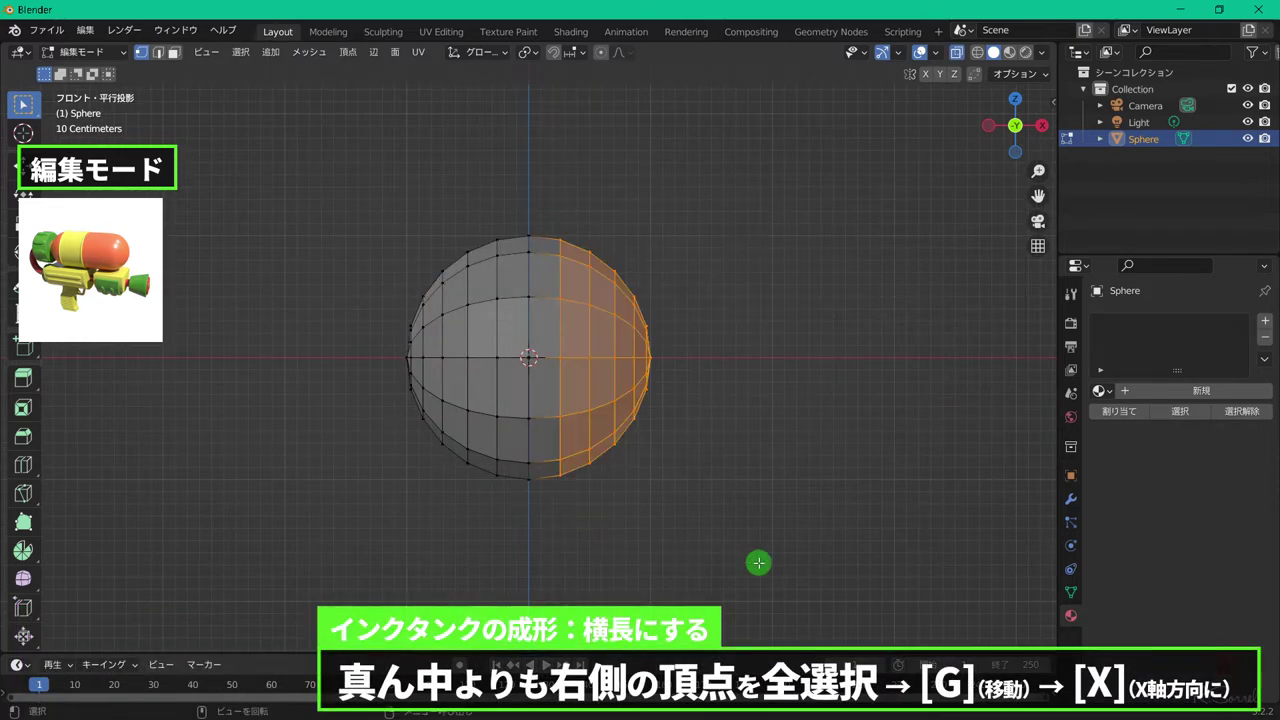
- Move the right-half vertices 1.1 m along X
{"action": "key", "text": "g"}
{"action": "key", "text": "x"}
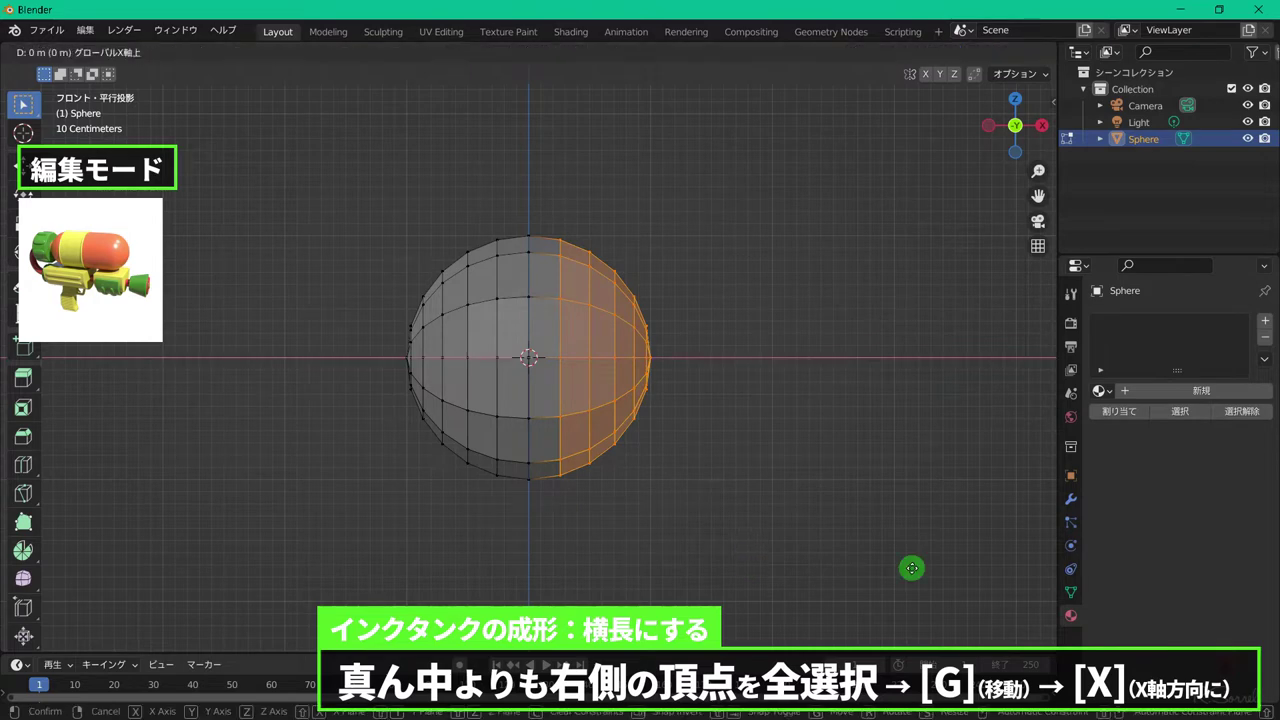
{"action": "left_click", "coordinate": [1043, 565]}
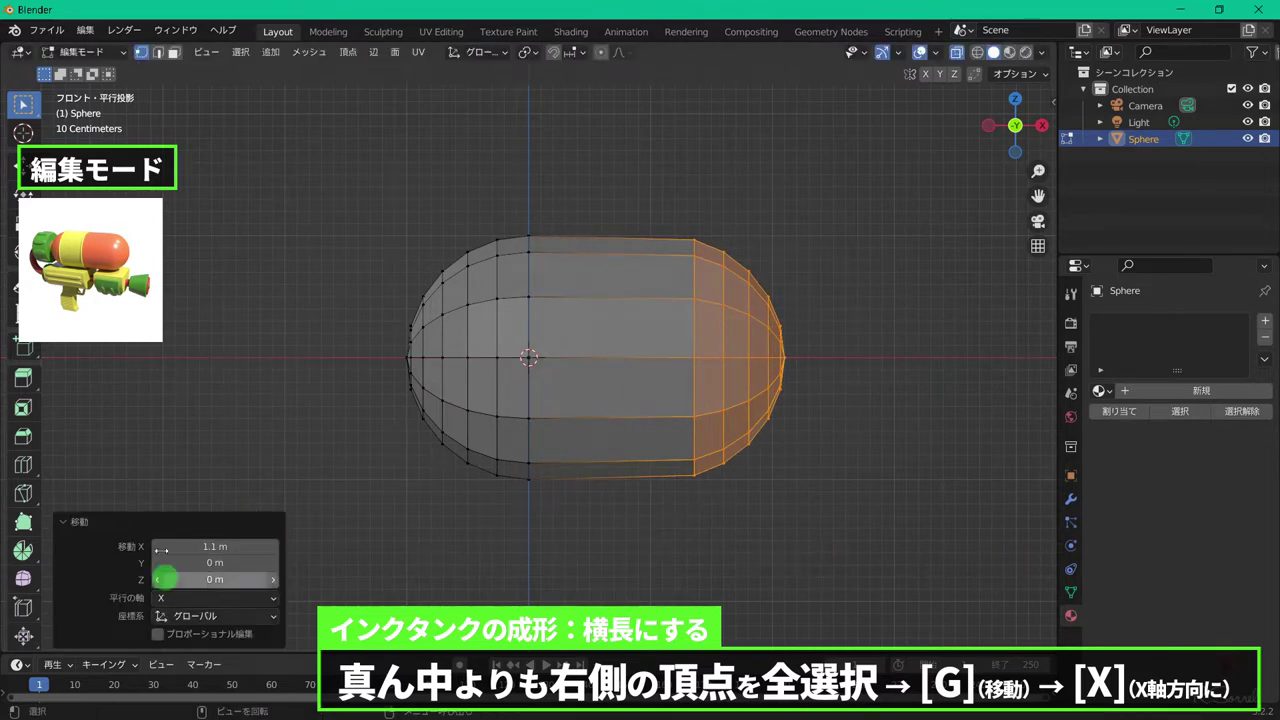
{"action": "left_click", "coordinate": [236, 545]}
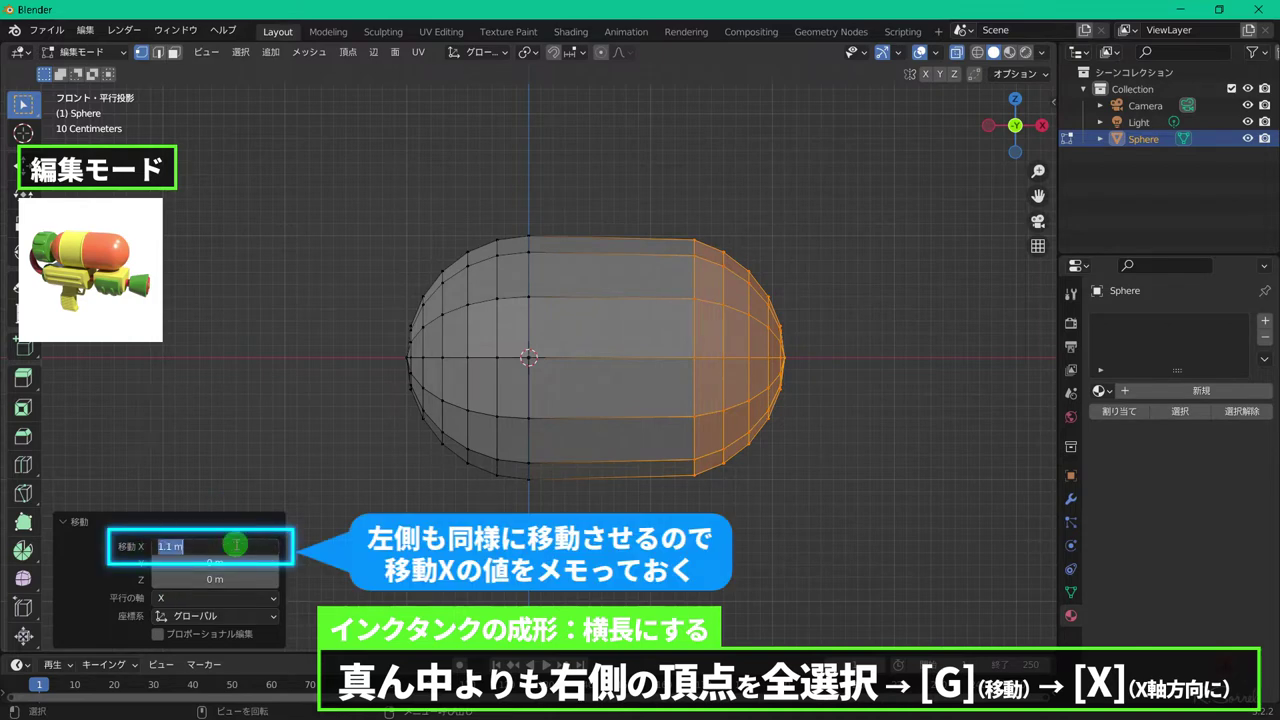
{"action": "key", "text": "Escape"}
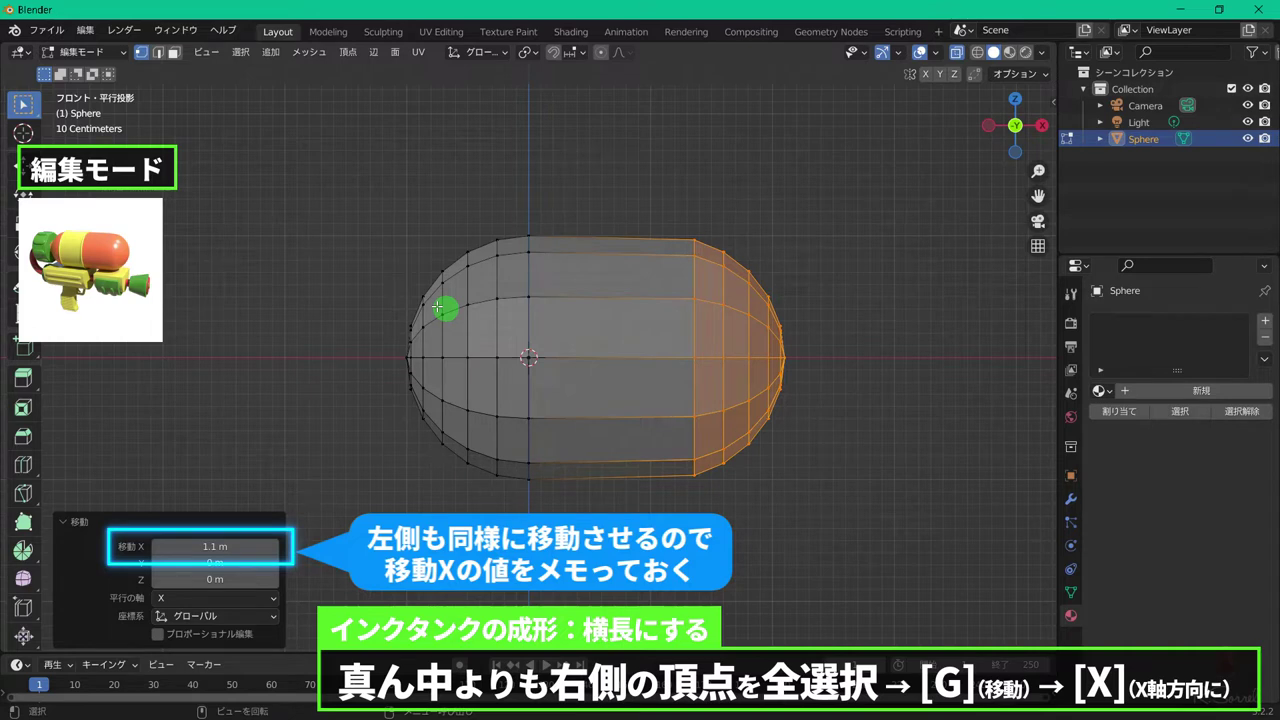
{"action": "left_click_drag", "start_coordinate": [301, 152], "coordinate": [502, 545]}
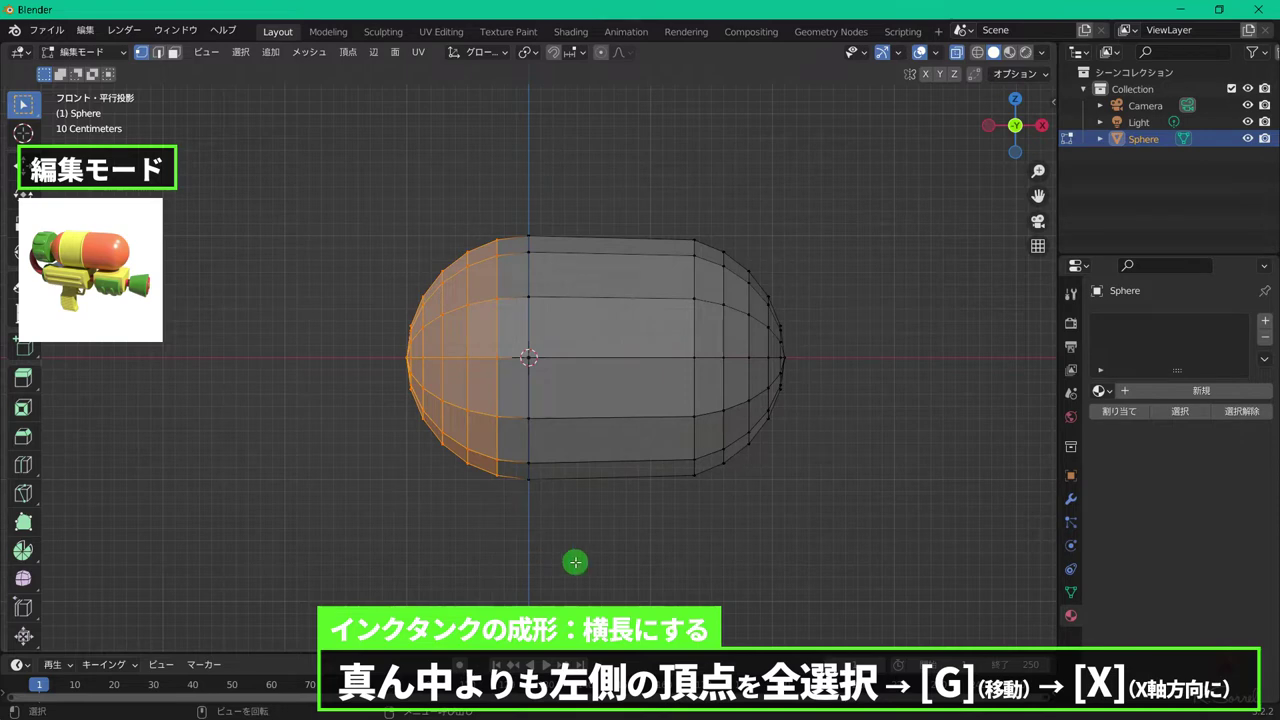
- Move the left-half vertices -1.1 m along X, then turn off X-ray and return to Object Mode
{"action": "key", "text": "g"}
{"action": "key", "text": "x"}
{"action": "left_click", "coordinate": [277, 541]}
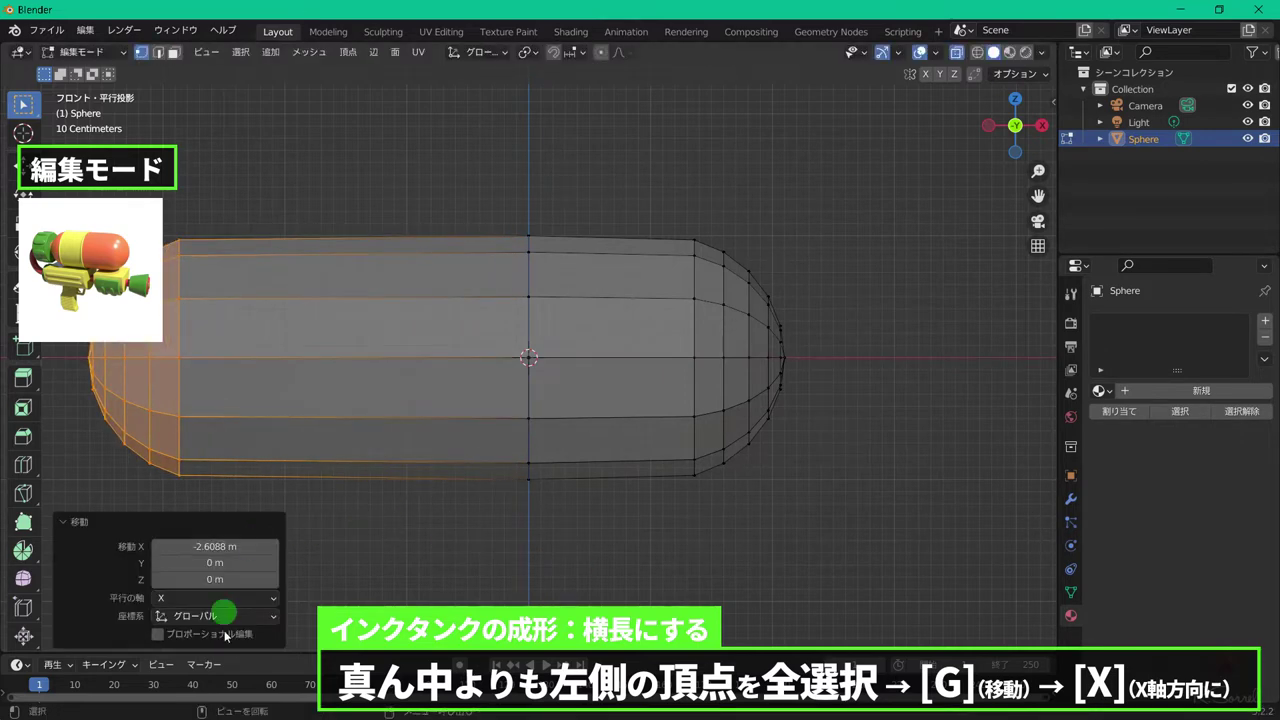
{"action": "left_click", "coordinate": [175, 546]}
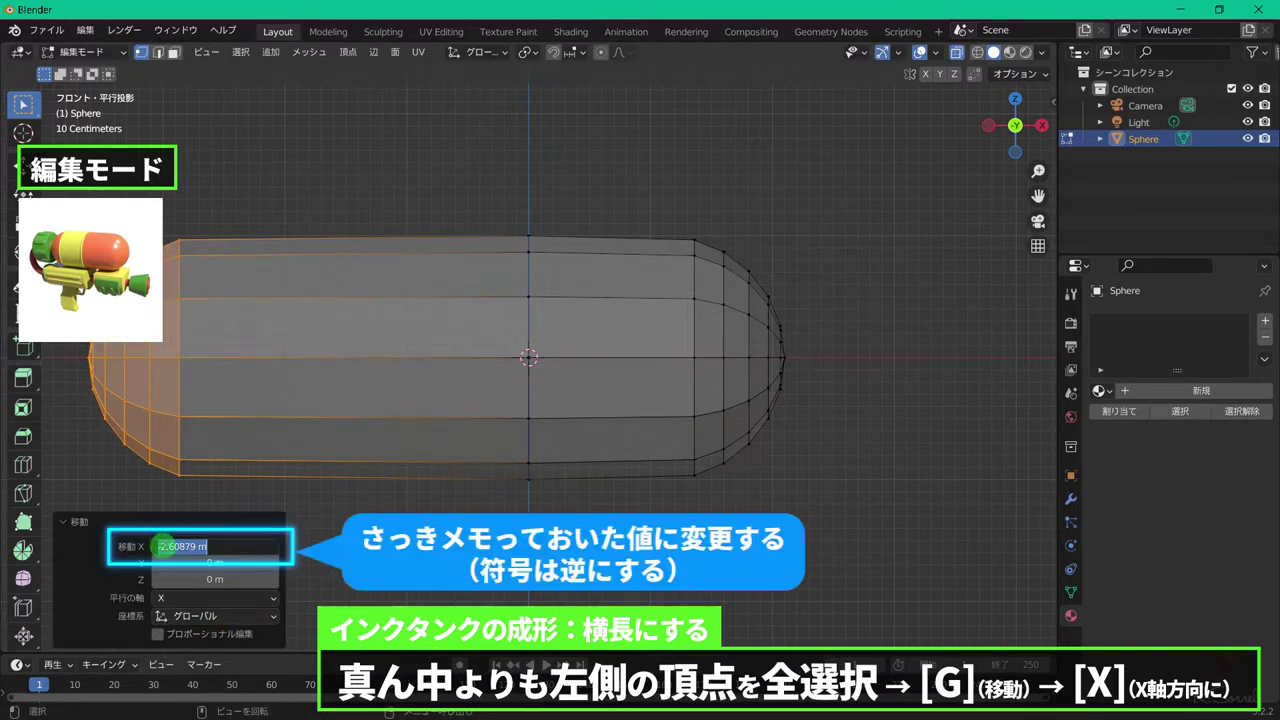
{"action": "type", "text": "-1.1 m"}
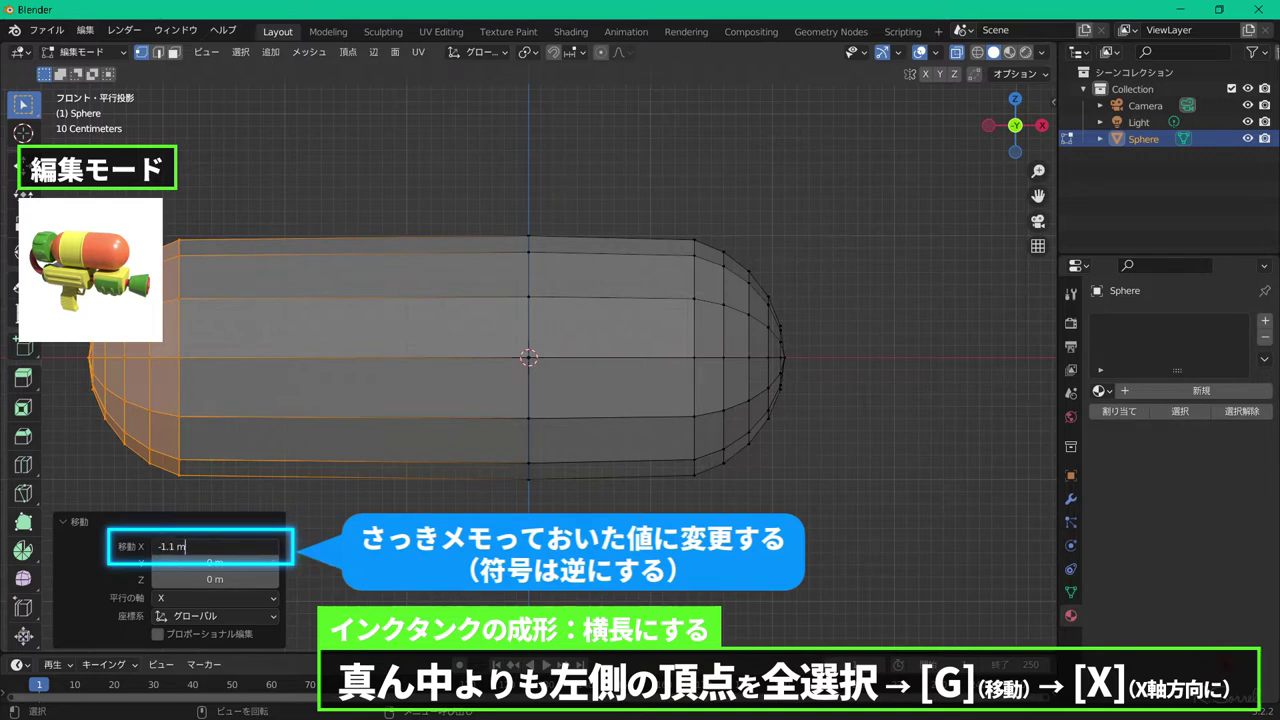
{"action": "key", "text": "Return"}
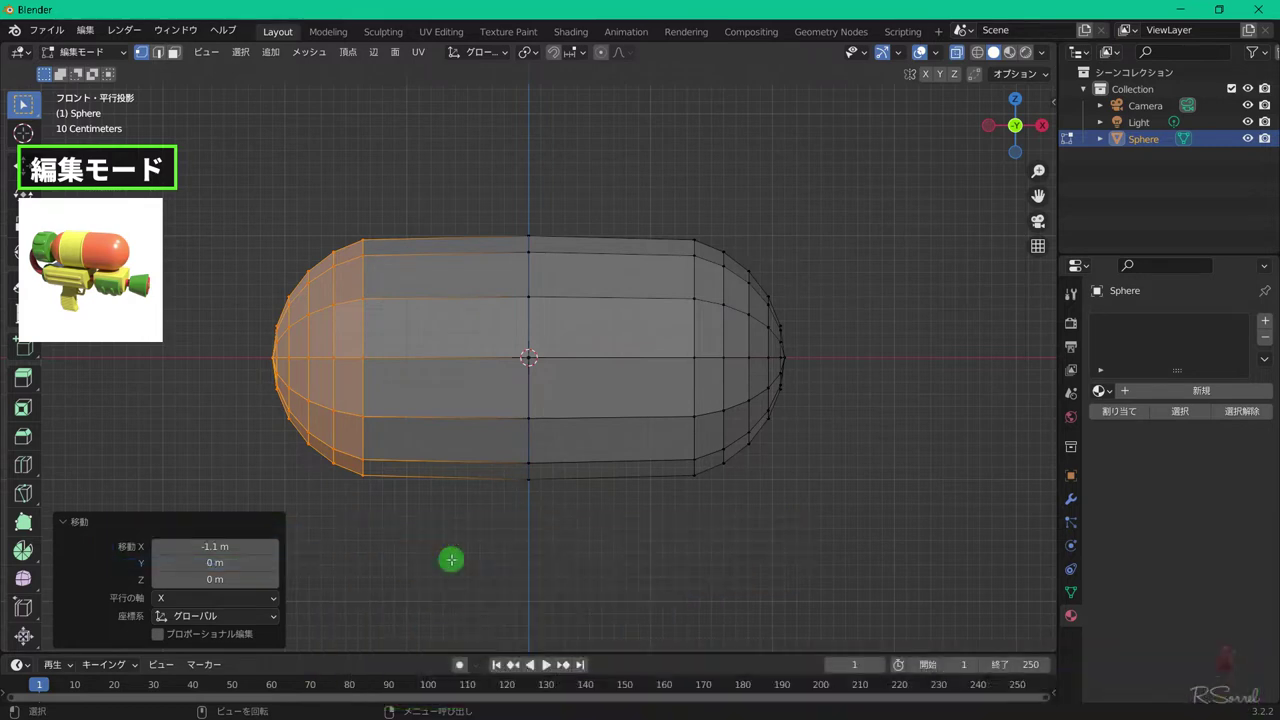
{"action": "key", "text": "alt+z"}
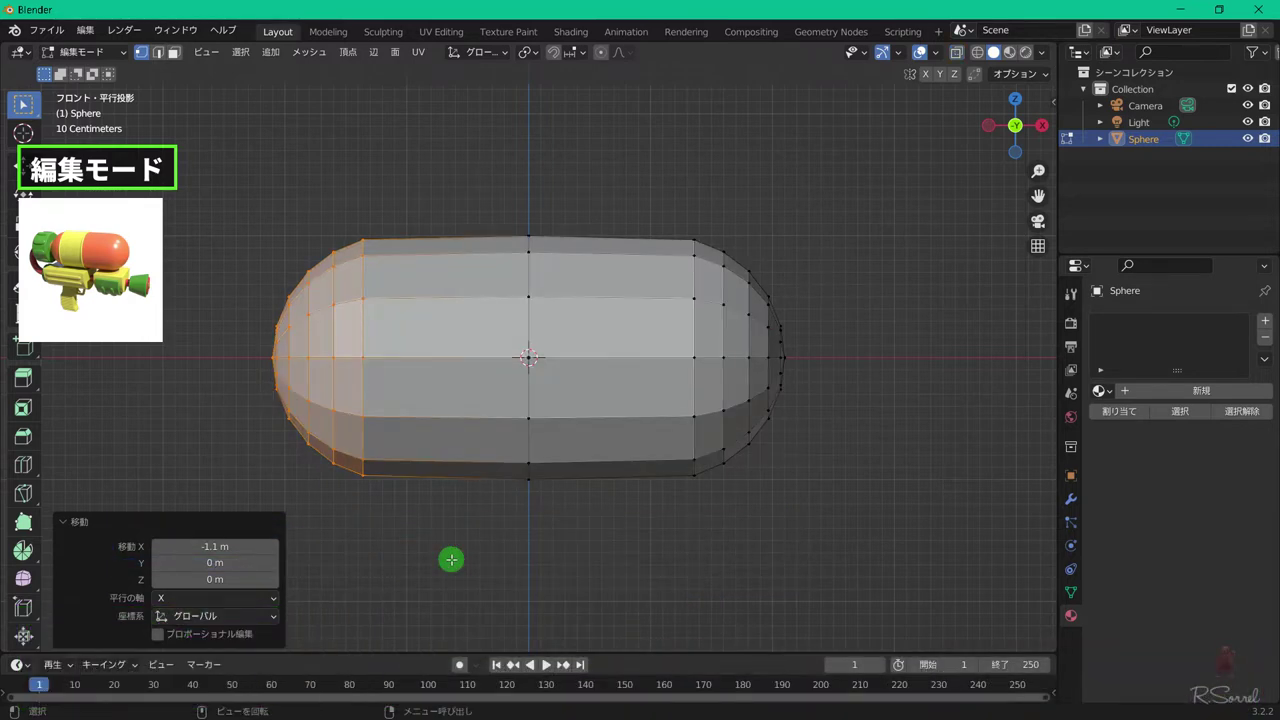
{"action": "key", "text": "Tab"}
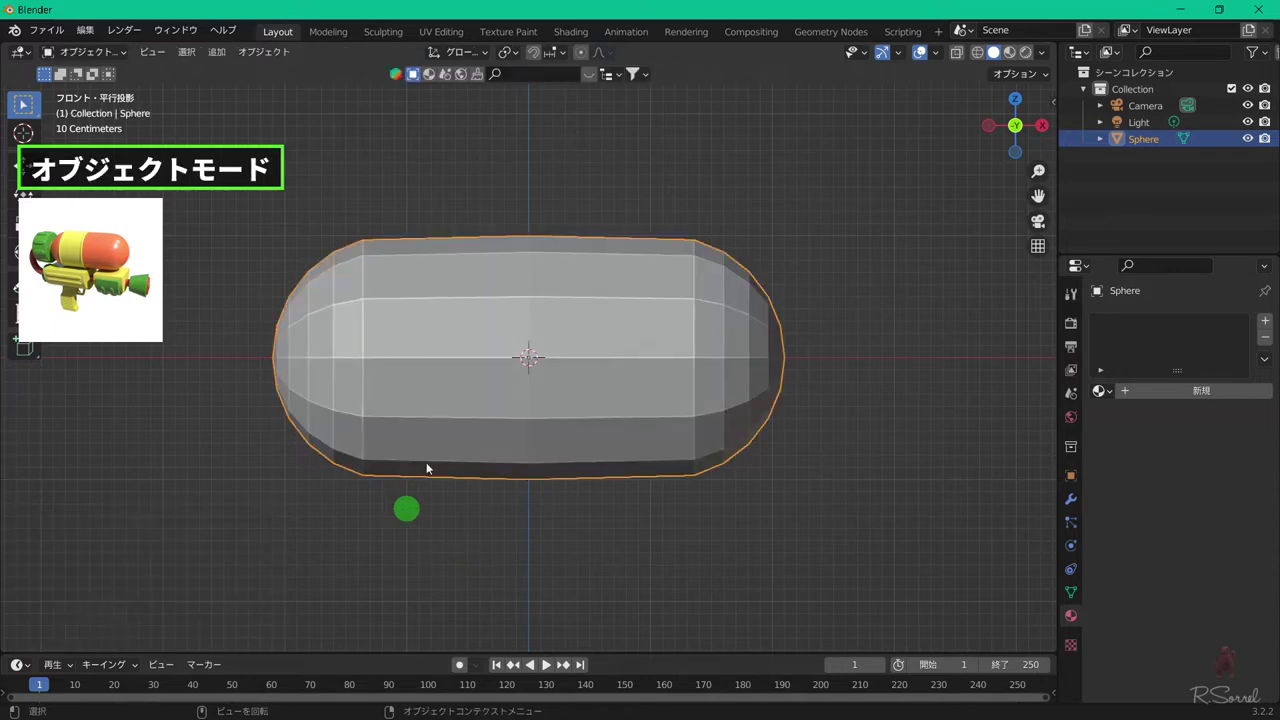
- Shade the capsule smooth and rename it InkuTanku
{"action": "right_click", "coordinate": [634, 383]}
{"action": "left_click", "coordinate": [634, 380]}
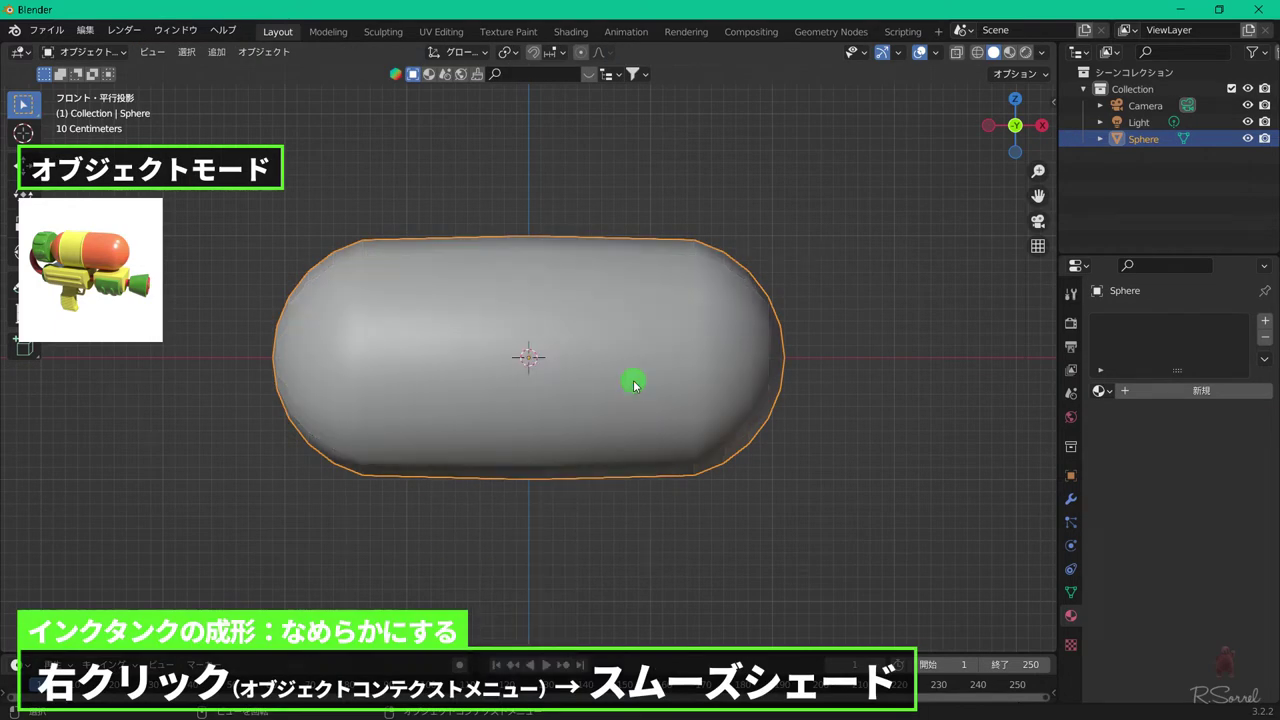
{"action": "key", "text": "F2"}
{"action": "key", "text": "BackSpace"}
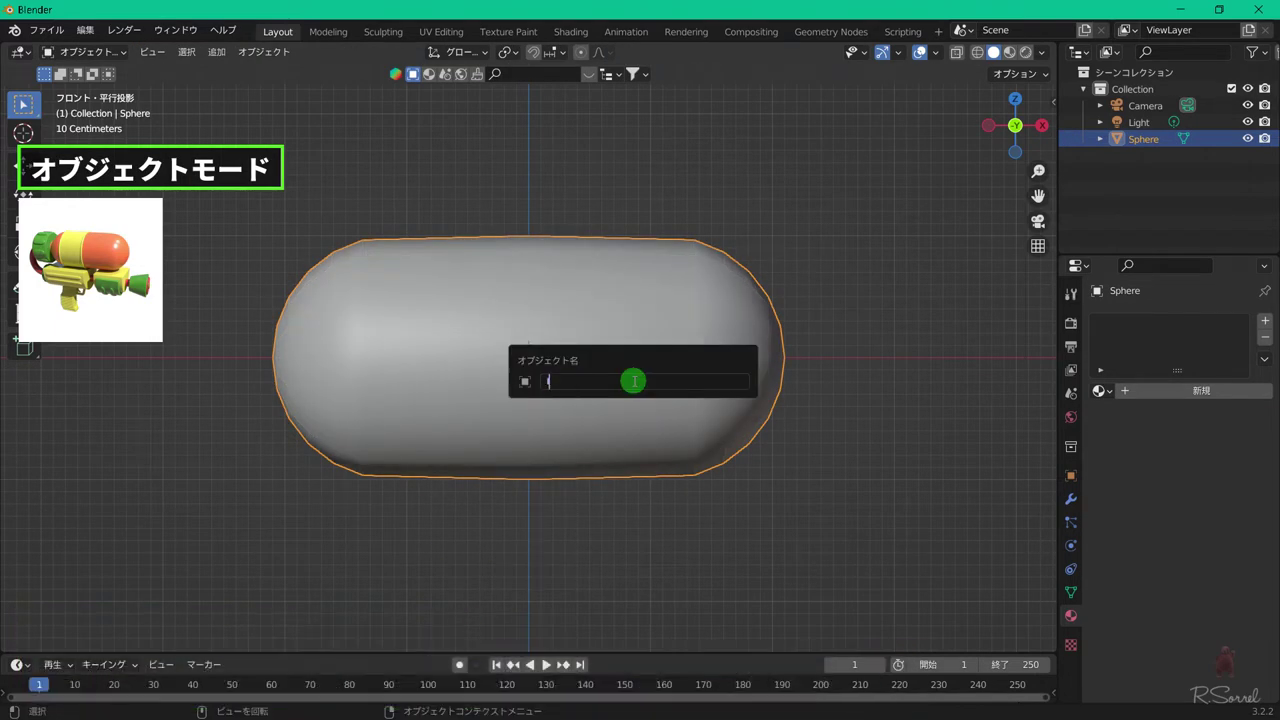
{"action": "type", "text": "InkuTanku"}
{"action": "key", "text": "Return"}
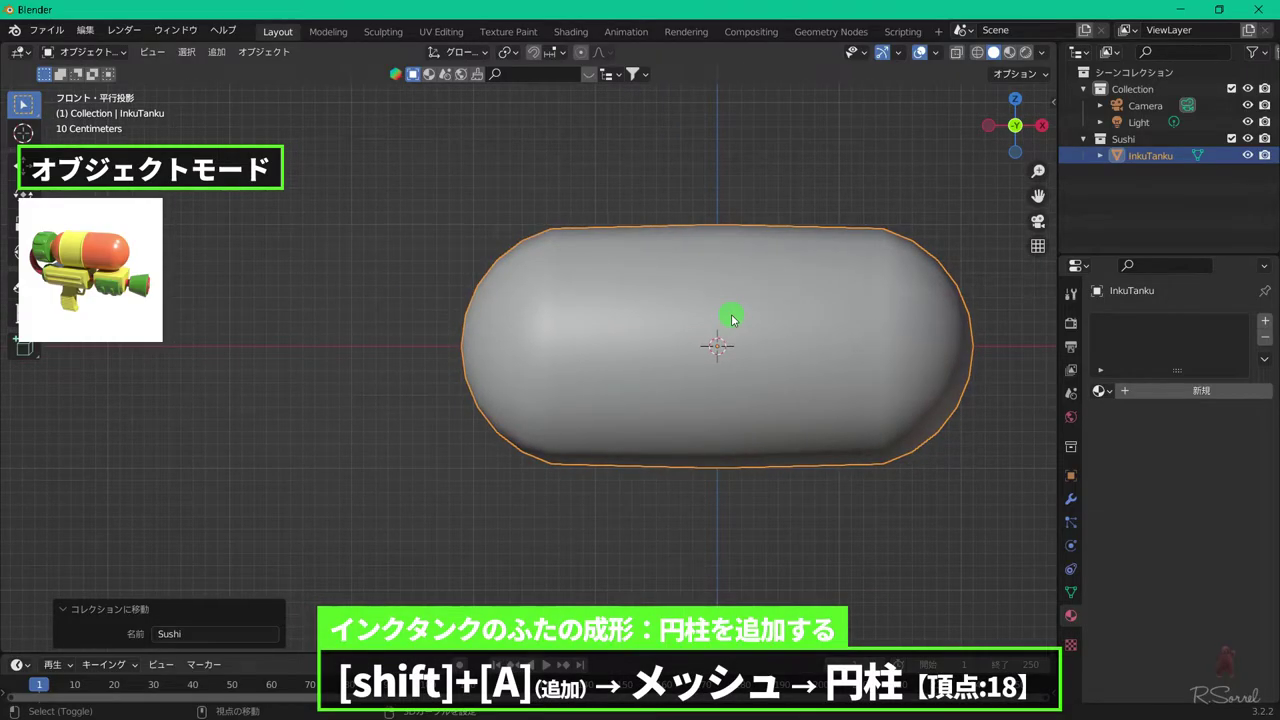
- Add an 18-vertex cylinder and turn it 90° about Y
{"action": "key", "text": "shift+a"}
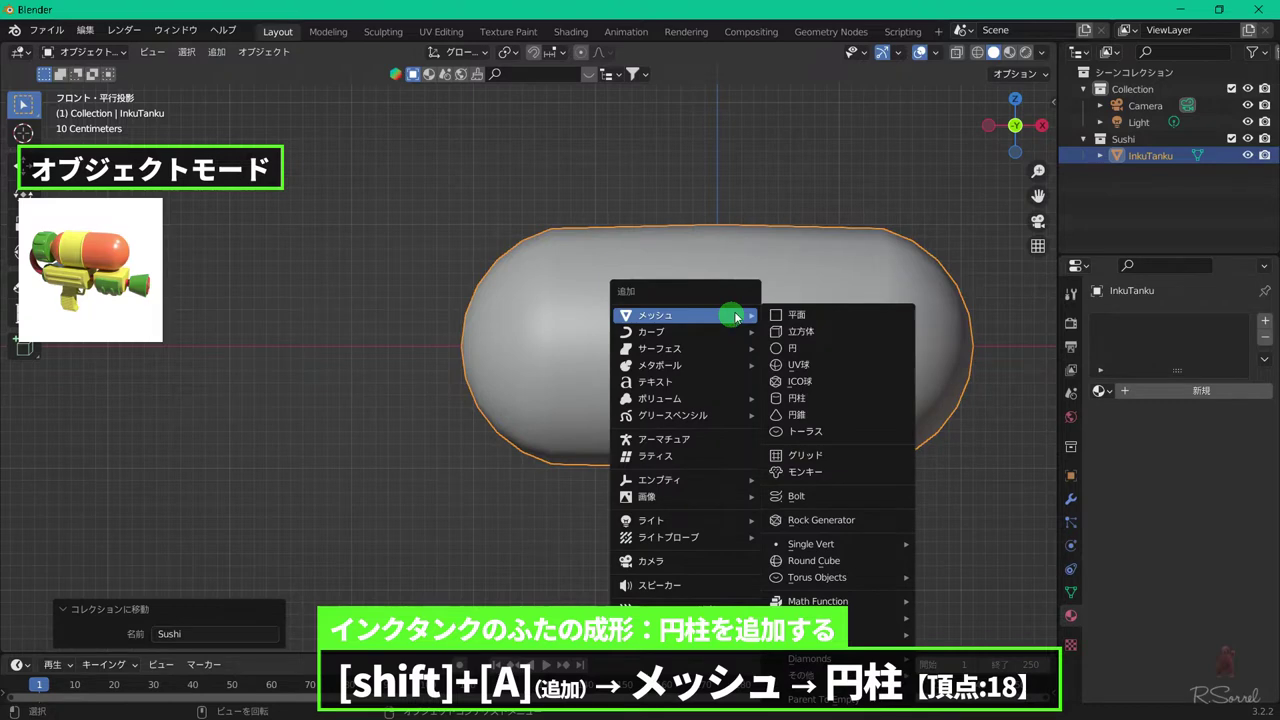
{"action": "left_click", "coordinate": [827, 398]}
{"action": "left_click", "coordinate": [245, 441]}
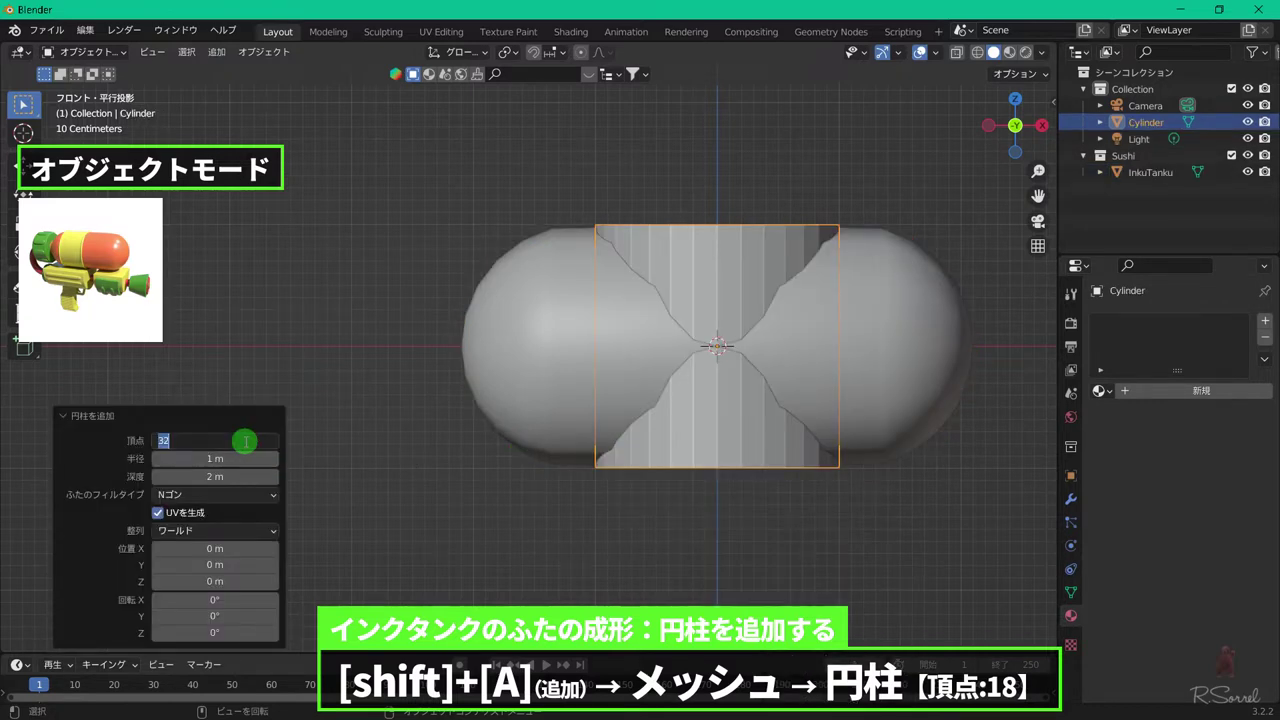
{"action": "type", "text": "18"}
{"action": "key", "text": "Return"}
{"action": "type", "text": "r"}
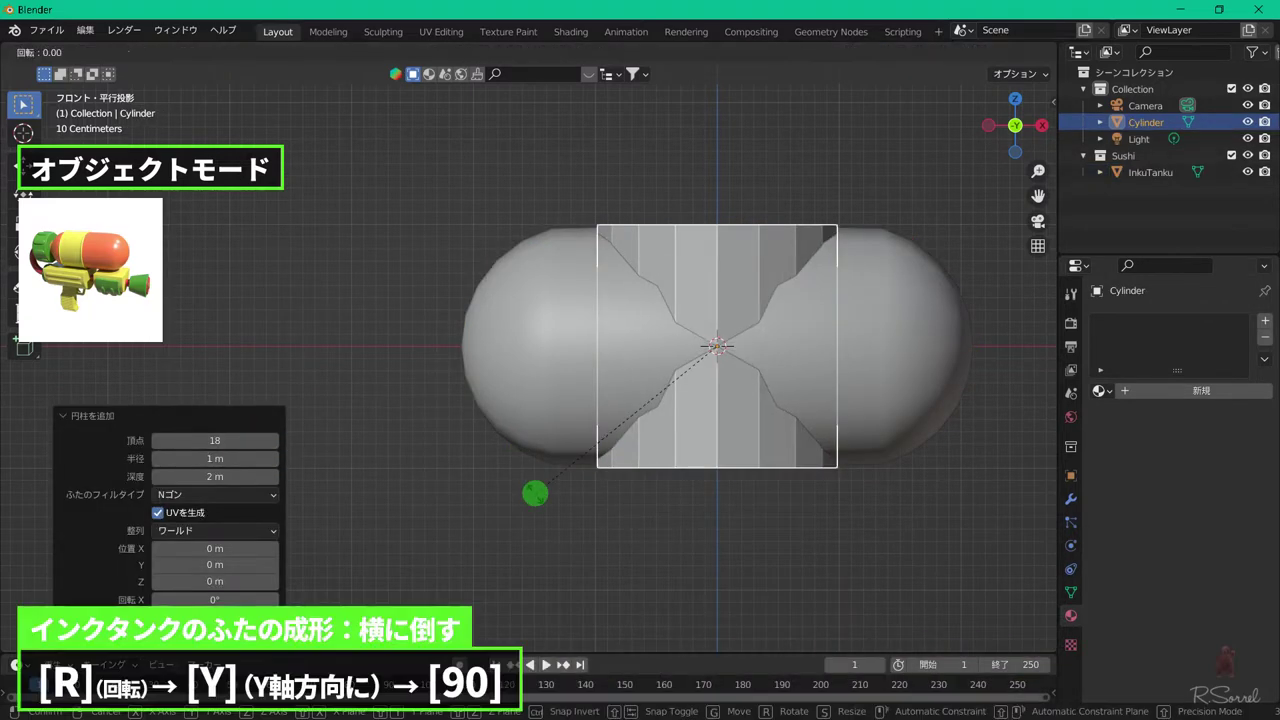
{"action": "type", "text": "y90"}
{"action": "key", "text": "Return"}
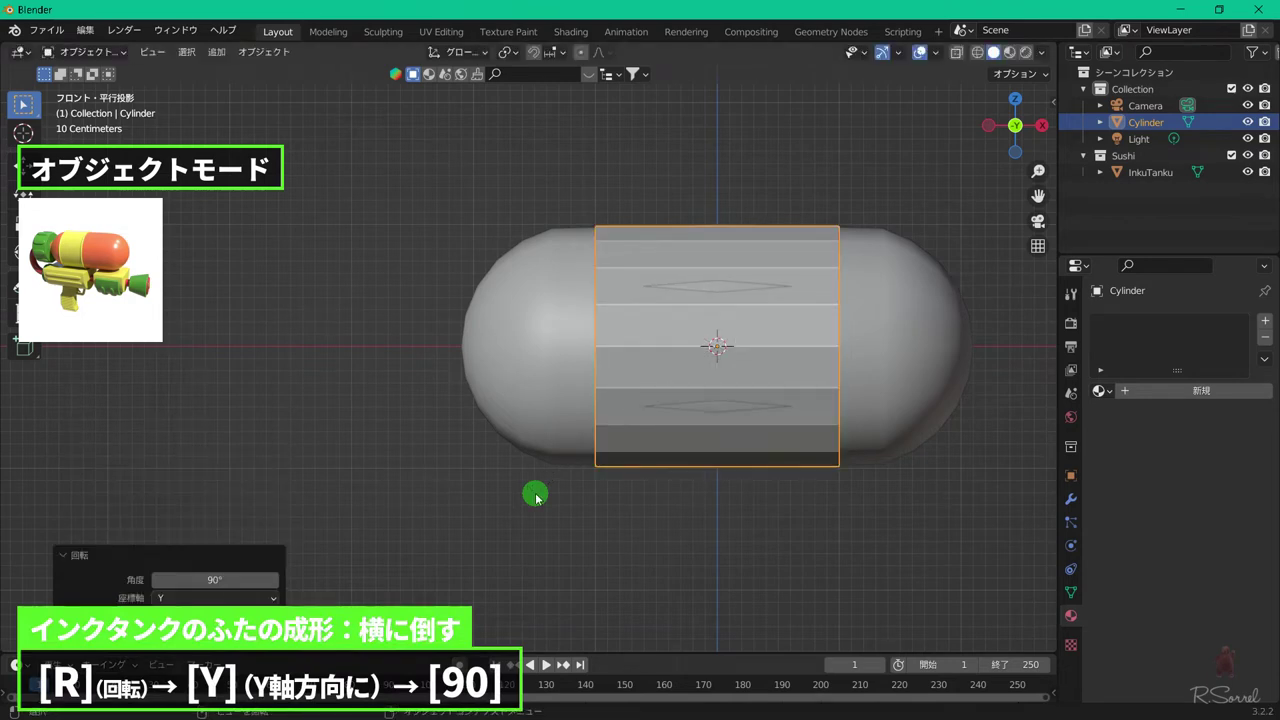
- Move the cylinder -2.4994 m along X to the tank's left end and scale it to 0.546 in X
{"action": "key", "text": "g"}
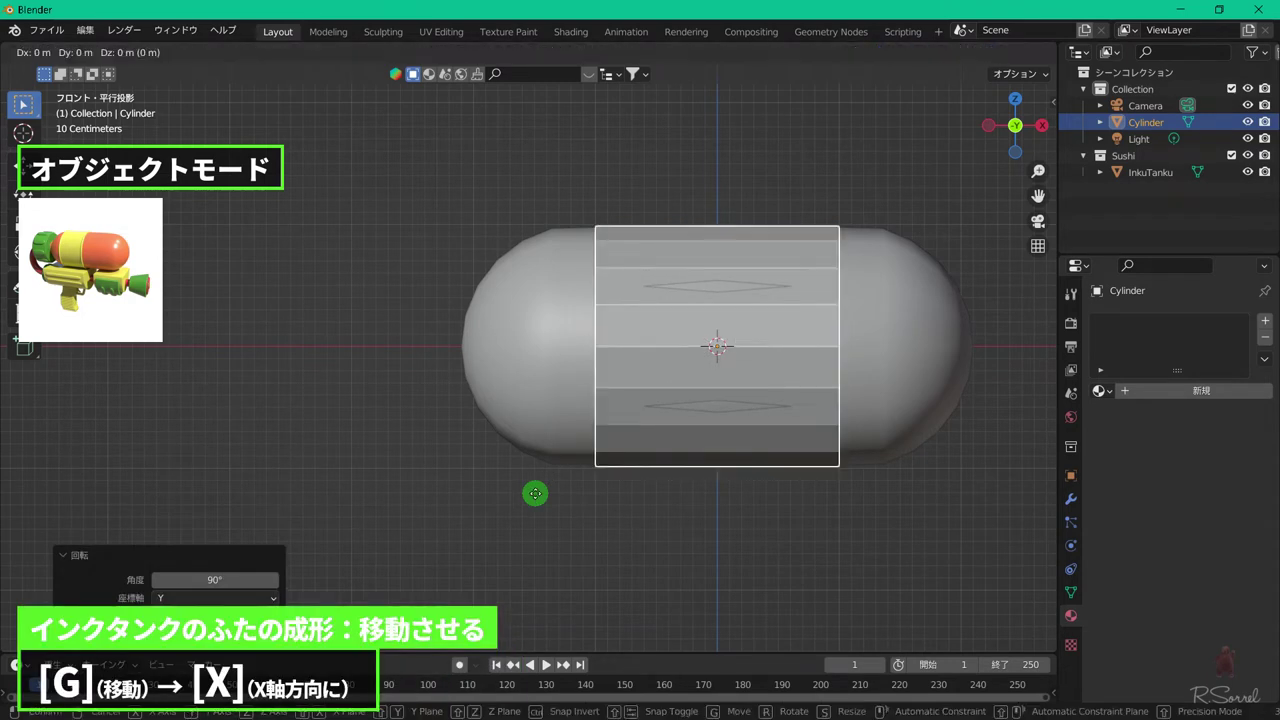
{"action": "key", "text": "x"}
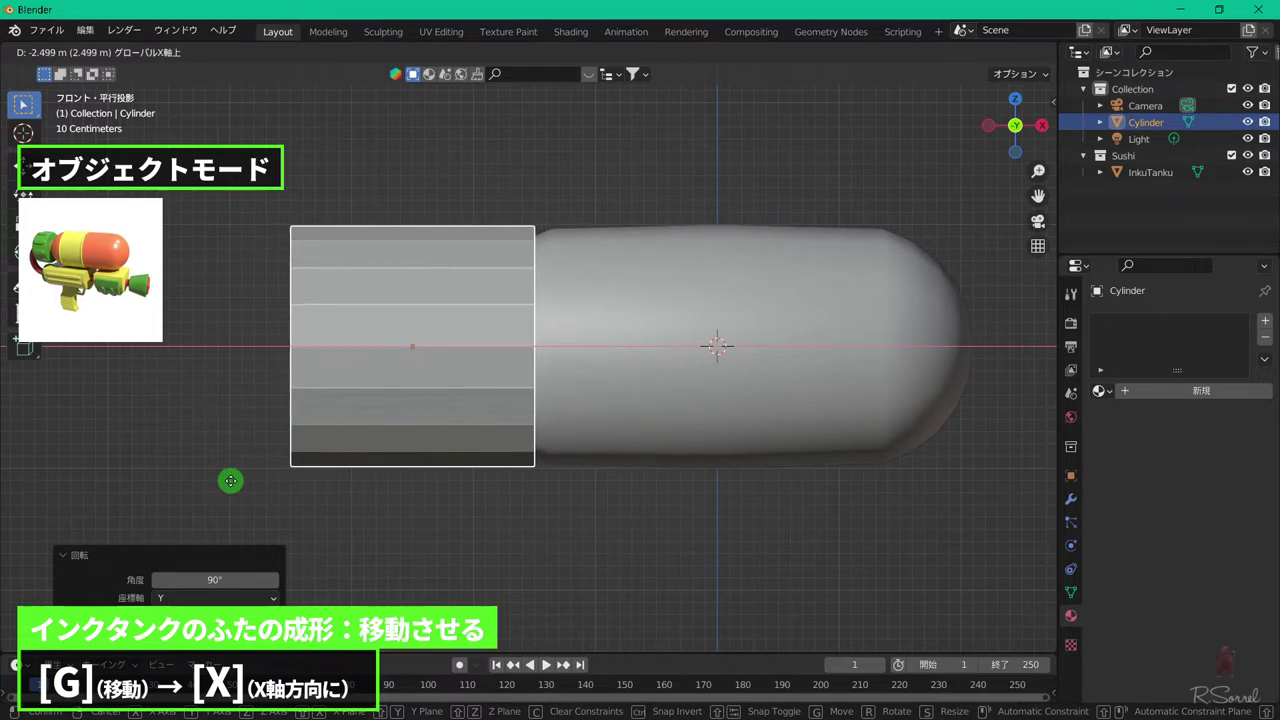
{"action": "left_click", "coordinate": [230, 481]}
{"action": "key", "text": "s"}
{"action": "key", "text": "x"}
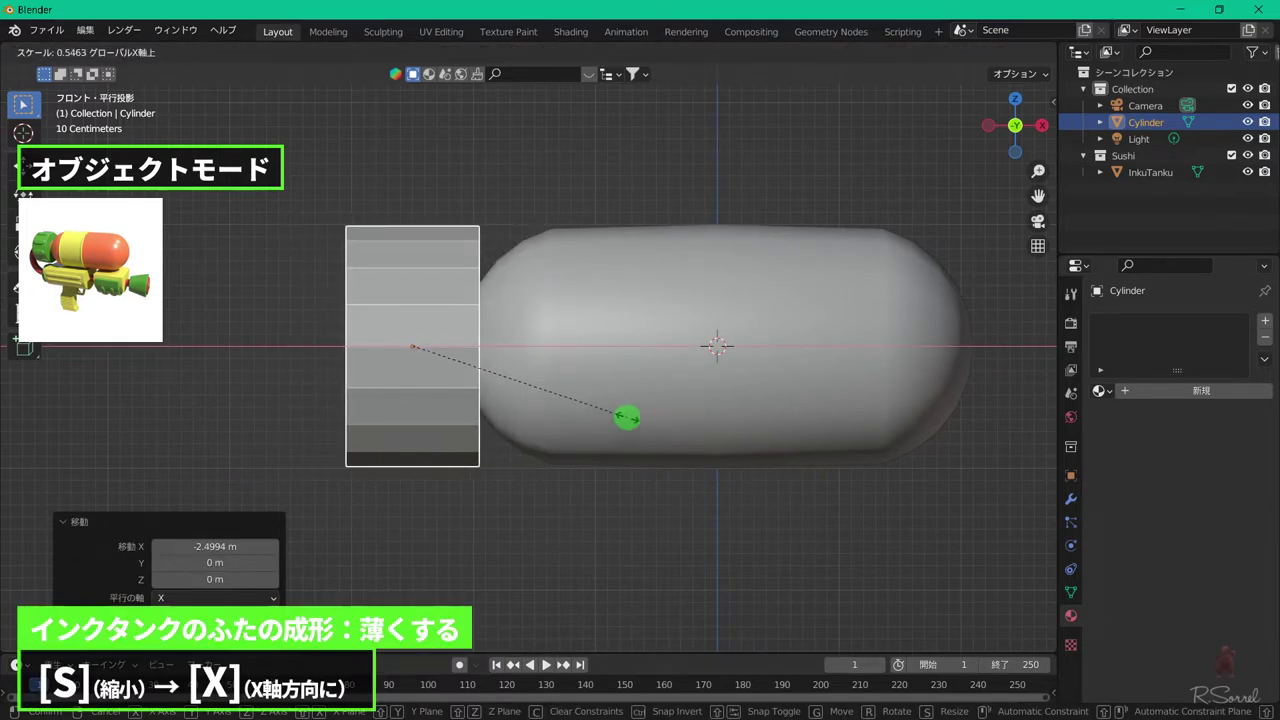
{"action": "left_click", "coordinate": [627, 416]}
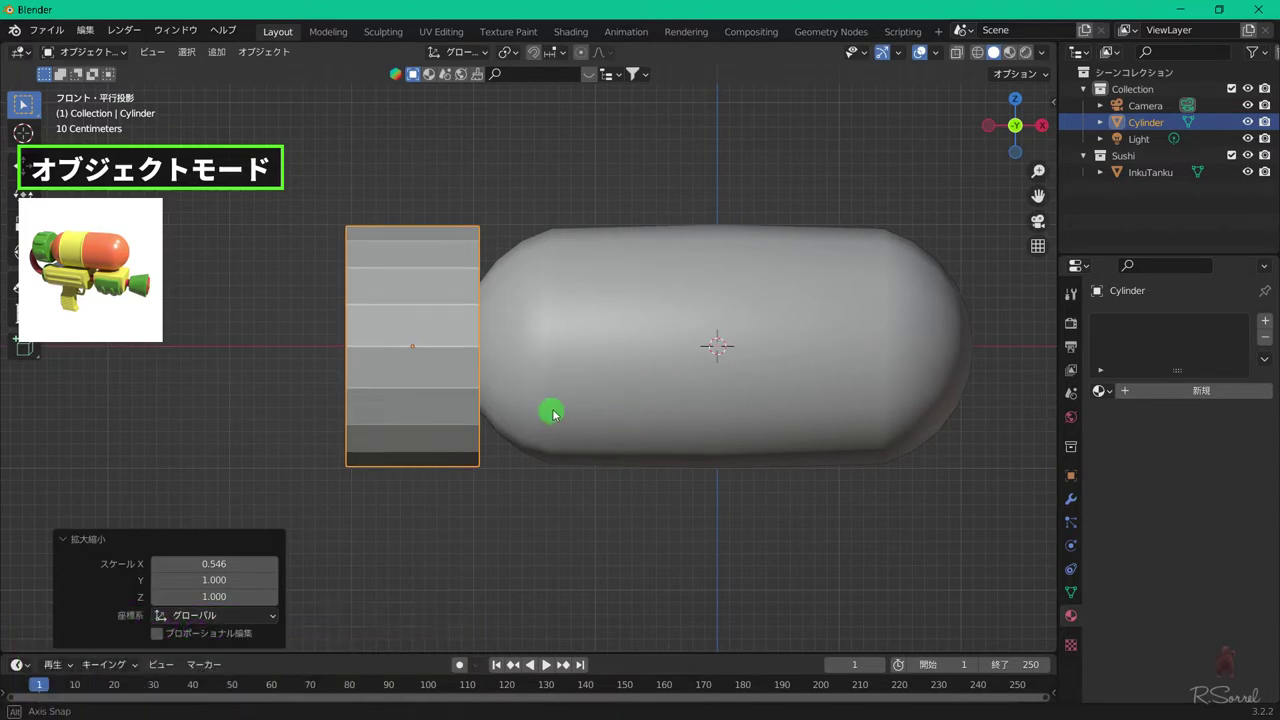
{"action": "middle_click_drag", "start_coordinate": [551, 417], "coordinate": [646, 437]}
- Scale the cap uniformly to 0.856 and give it smooth shading
{"action": "key", "text": "s"}
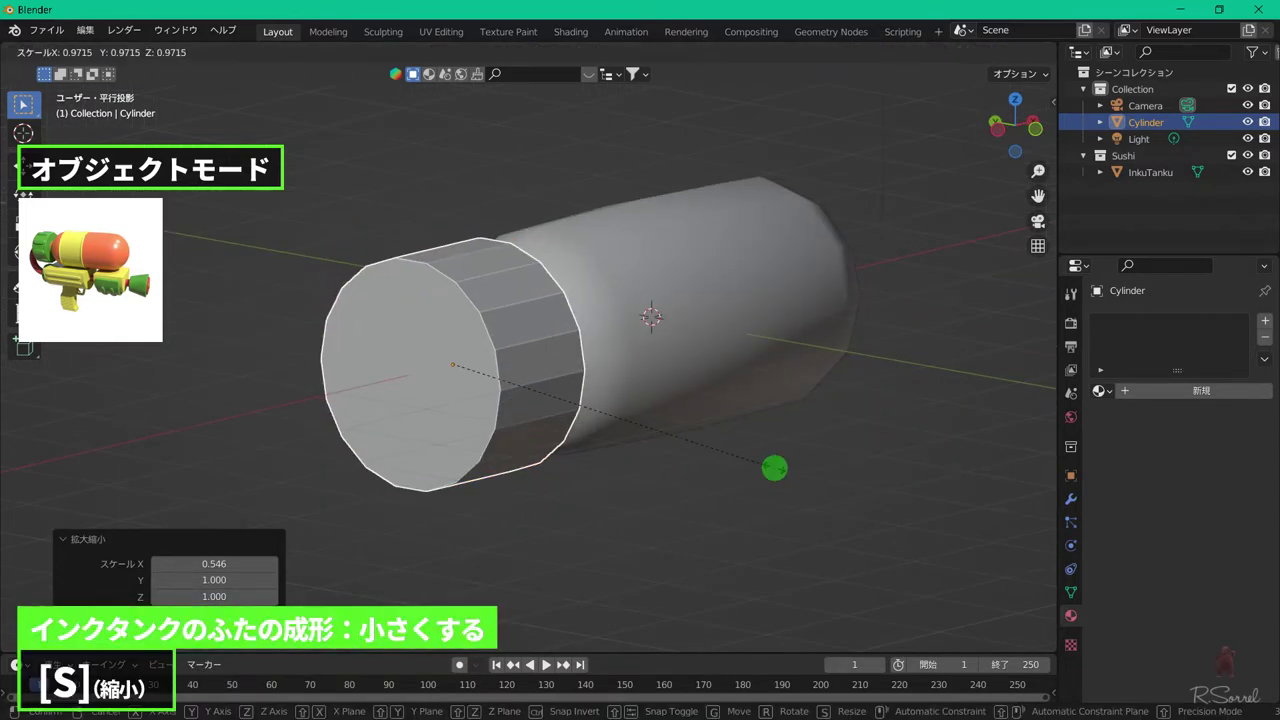
{"action": "left_click", "coordinate": [745, 450]}
{"action": "key", "text": "KP_1"}
{"action": "right_click", "coordinate": [443, 272]}
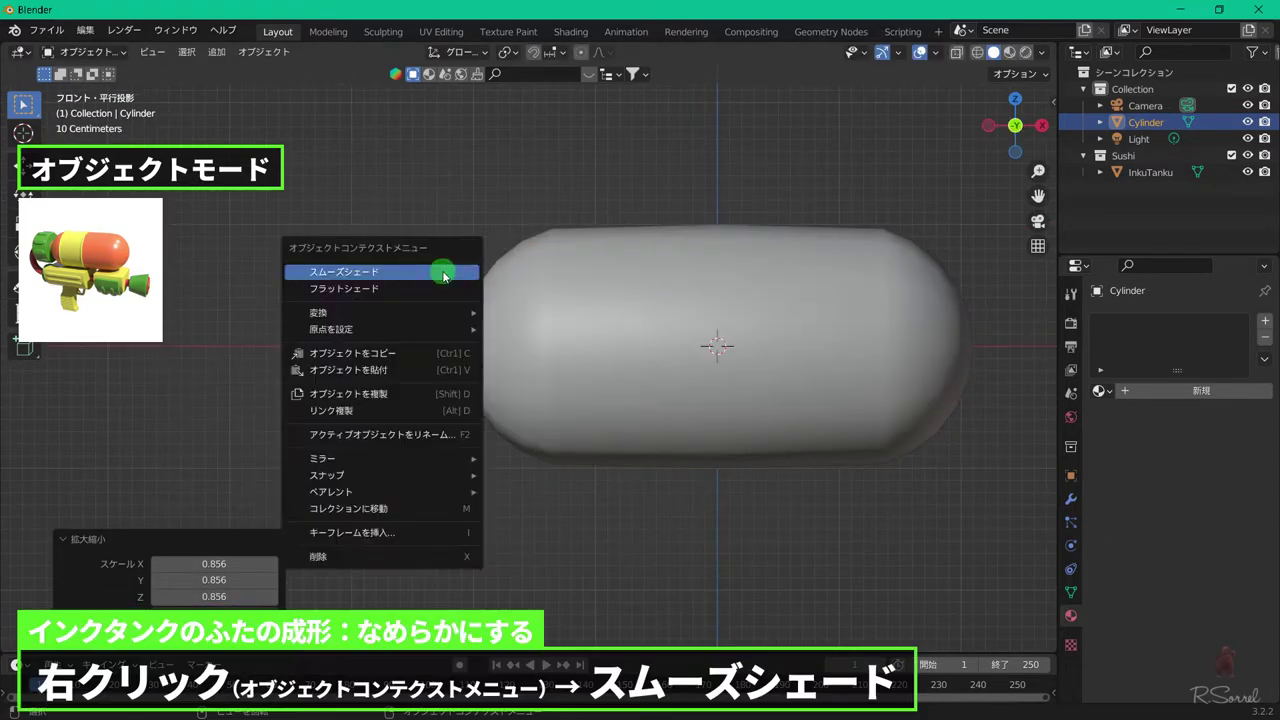
{"action": "left_click", "coordinate": [443, 272]}
- Rename the cap Futa and move it into the Sushi collection
{"action": "key", "text": "F2"}
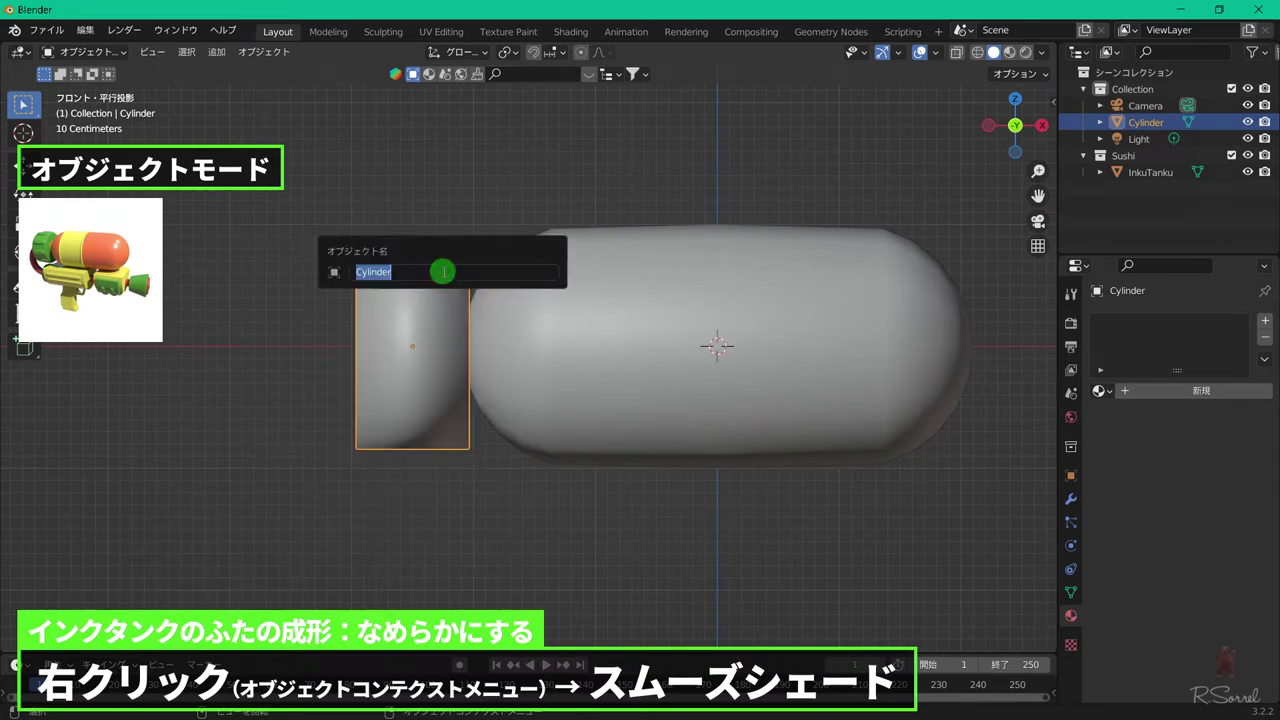
{"action": "type", "text": "Futa"}
{"action": "key", "text": "Return"}
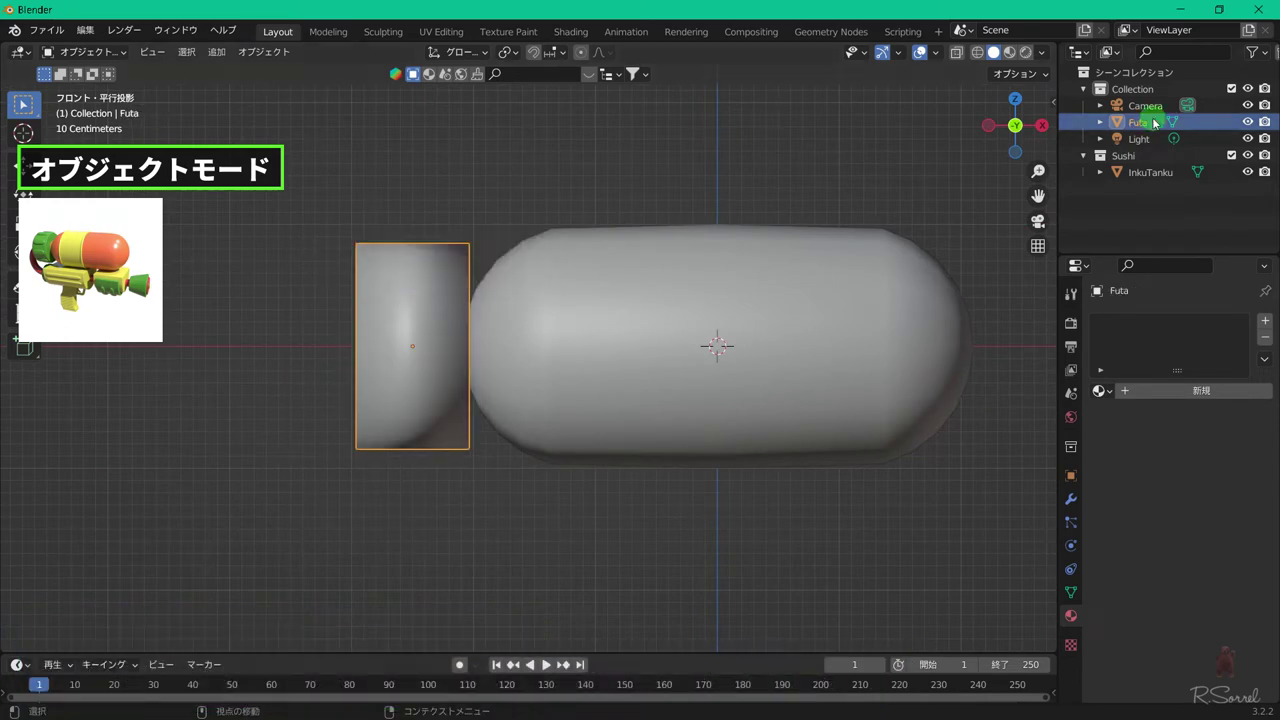
{"action": "left_click_drag", "start_coordinate": [1137, 121], "coordinate": [1157, 214]}
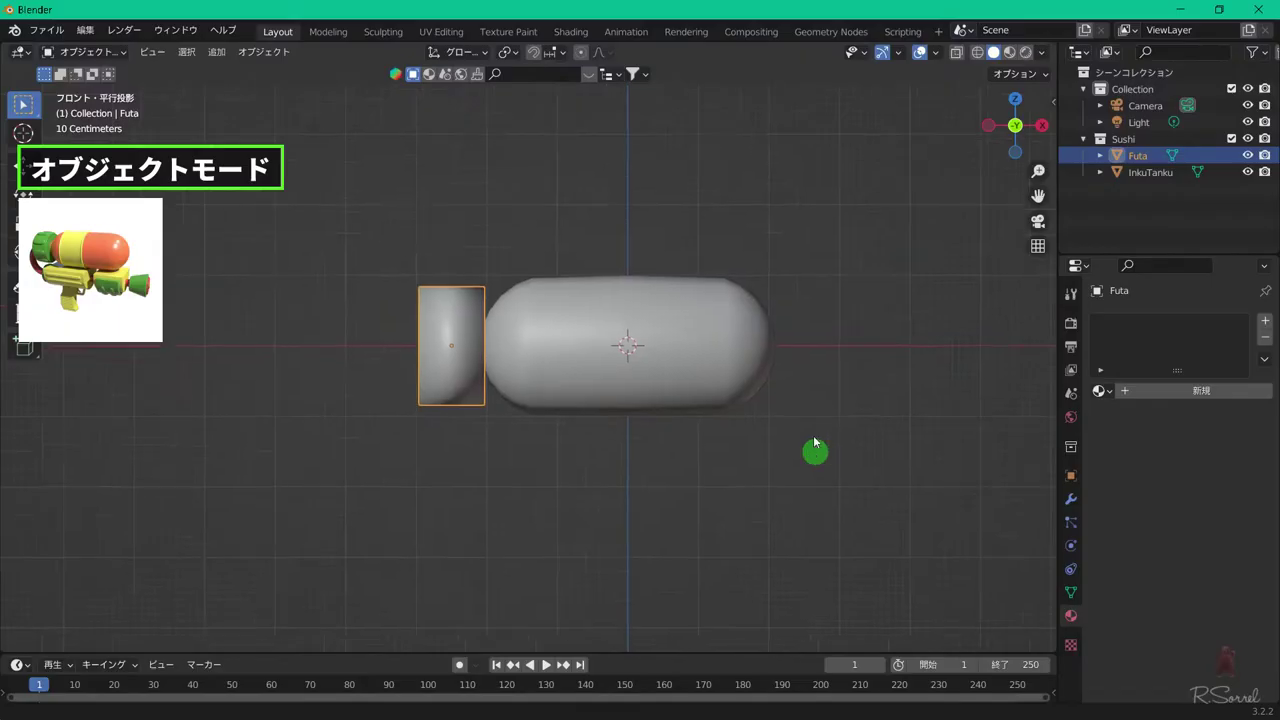
{"action": "middle_click_drag", "start_coordinate": [814, 449], "coordinate": [803, 374], "text": "shift"}
- Add an 18-vertex cylinder, rotate it 90° about Y, and isolate it in local view
{"action": "key", "text": "shift+a"}
{"action": "mouse_move", "coordinate": [708, 314]}
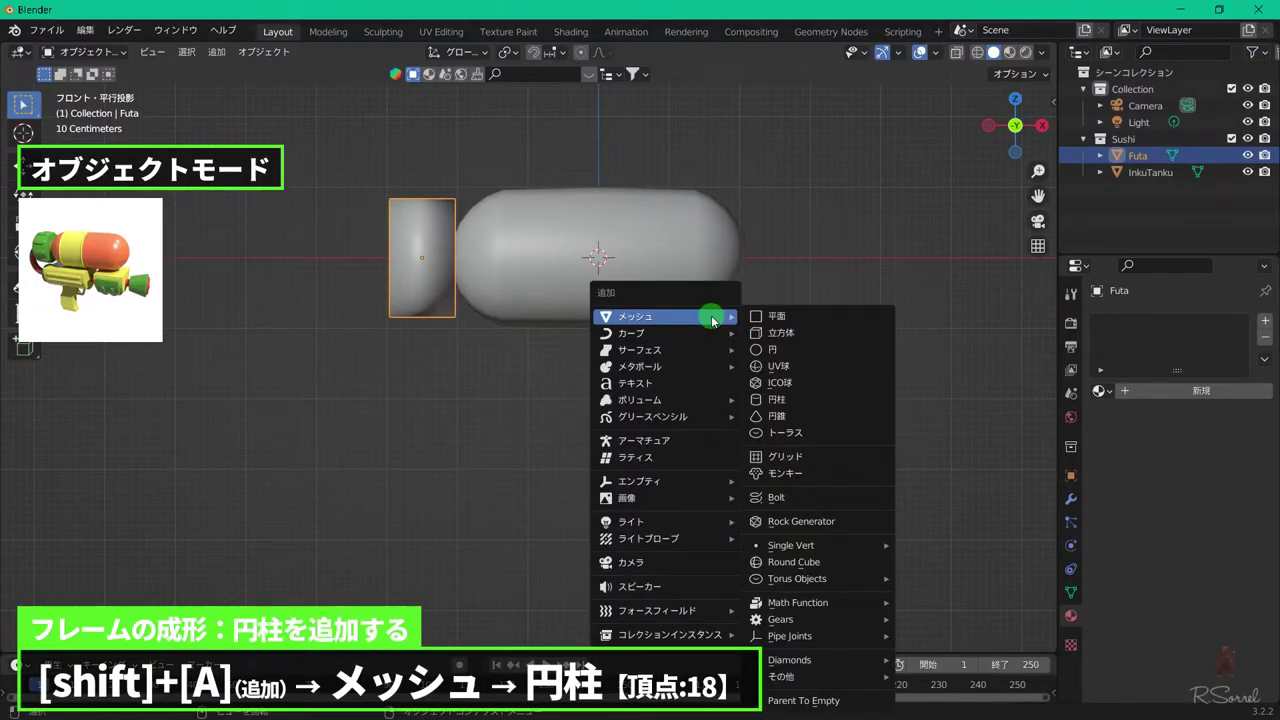
{"action": "left_click", "coordinate": [798, 399]}
{"action": "key", "text": "r"}
{"action": "key", "text": "y"}
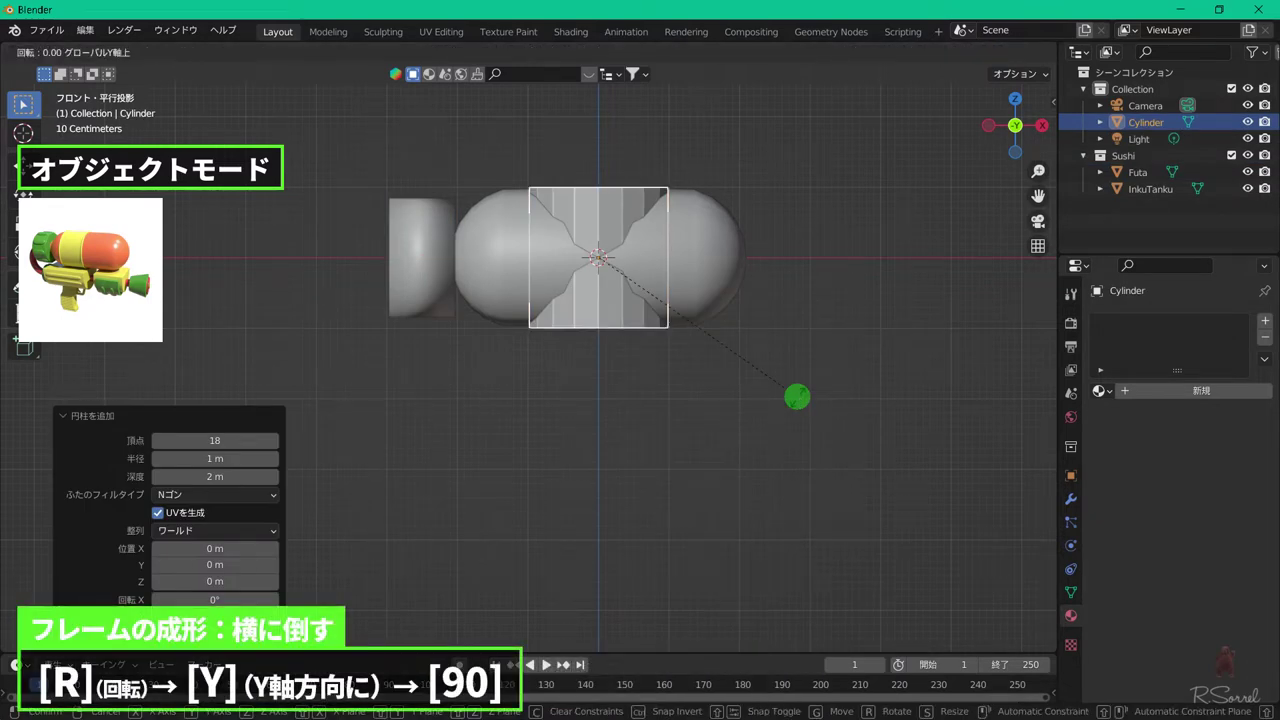
{"action": "key", "text": "9"}
{"action": "key", "text": "0"}
{"action": "key", "text": "Return"}
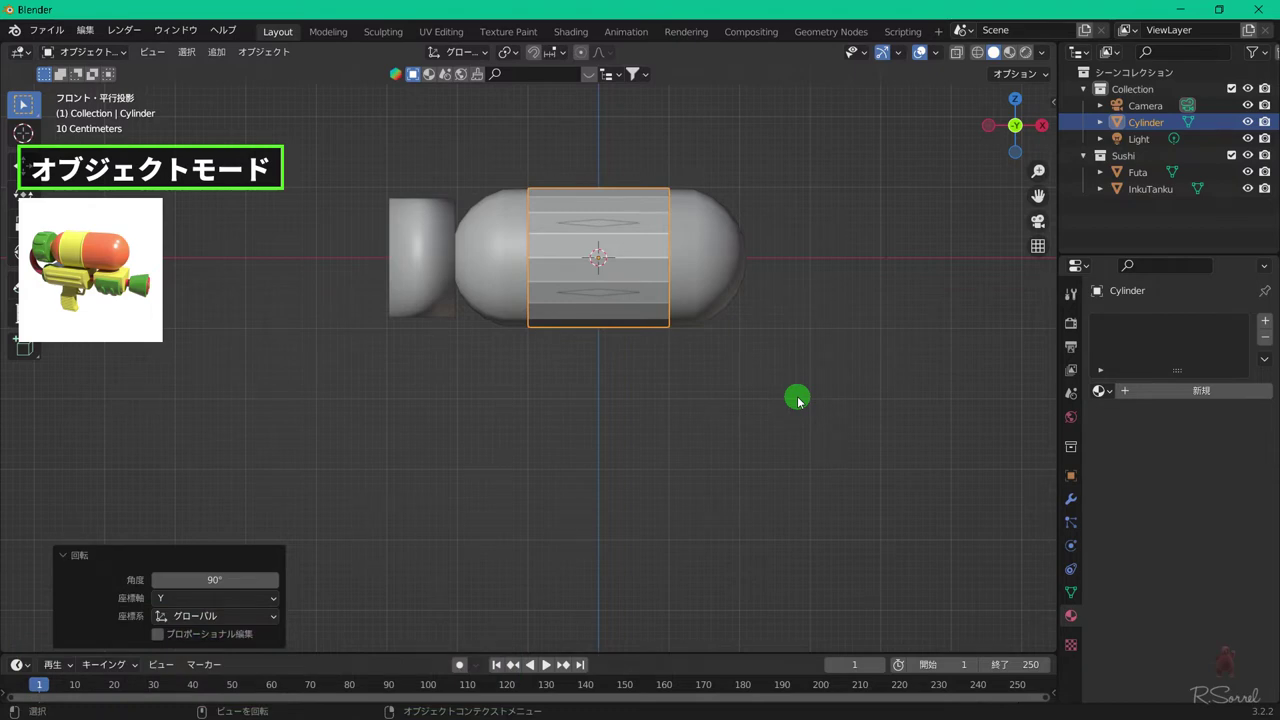
{"action": "key", "text": "slash"}
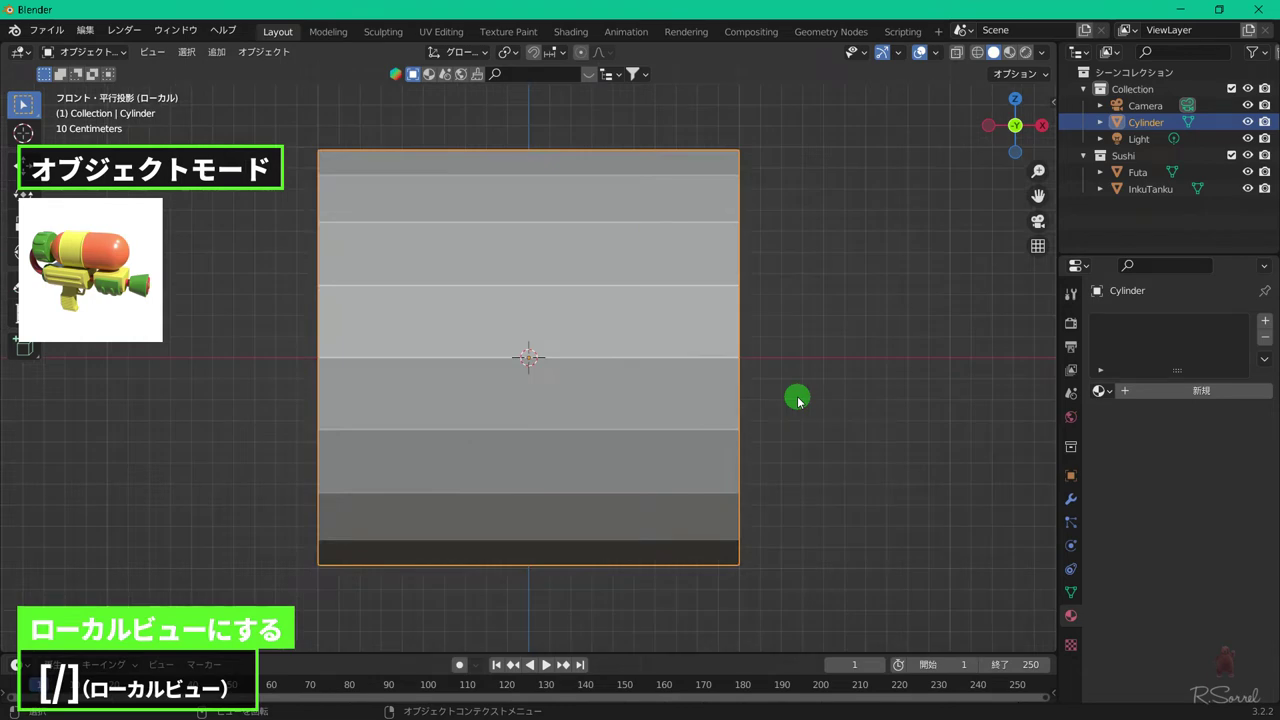
- In X-ray Edit Mode, delete all the cylinder's vertices above its middle
{"action": "key", "text": "Tab"}
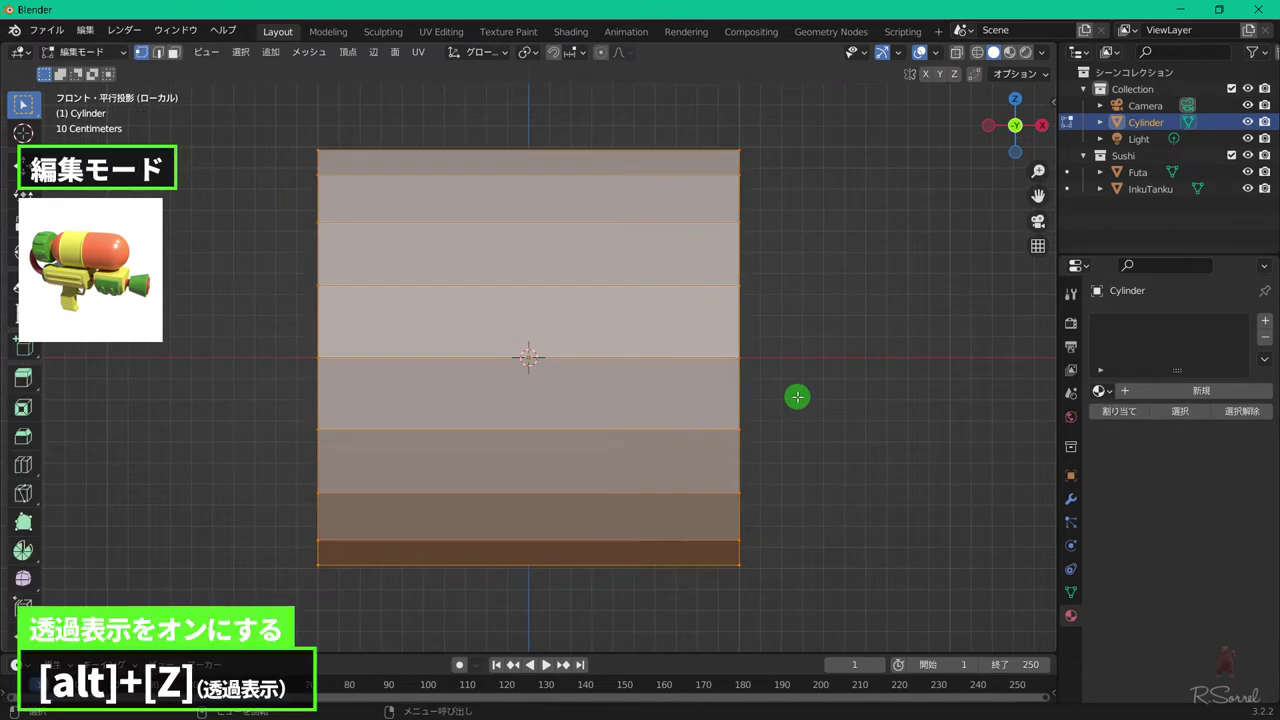
{"action": "key", "text": "alt+z"}
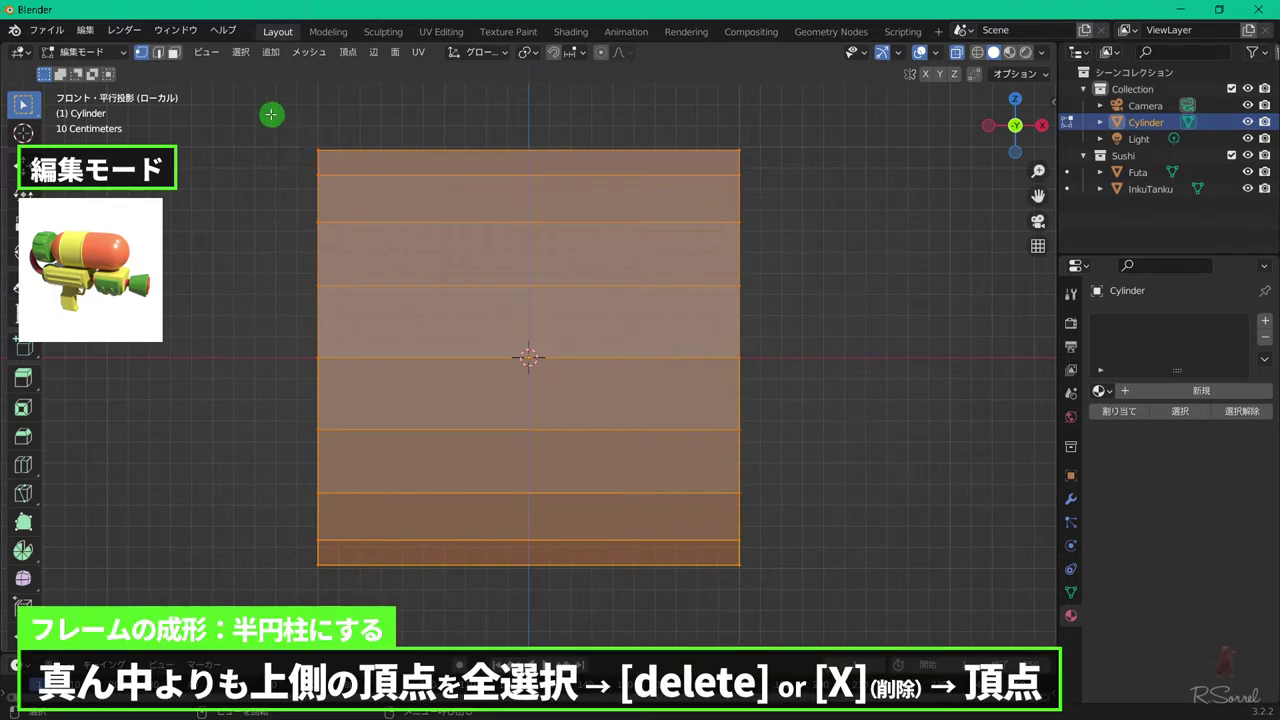
{"action": "left_click_drag", "start_coordinate": [271, 114], "coordinate": [802, 311]}
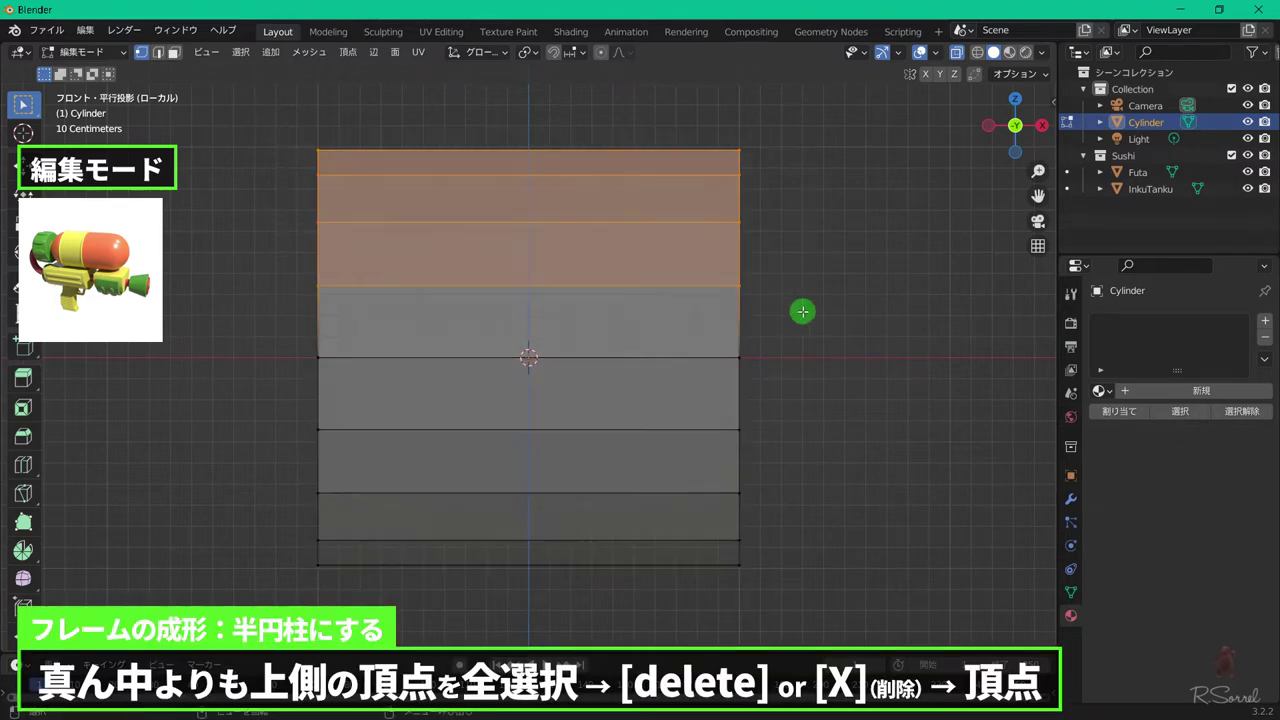
{"action": "key", "text": "x"}
{"action": "left_click", "coordinate": [802, 311]}
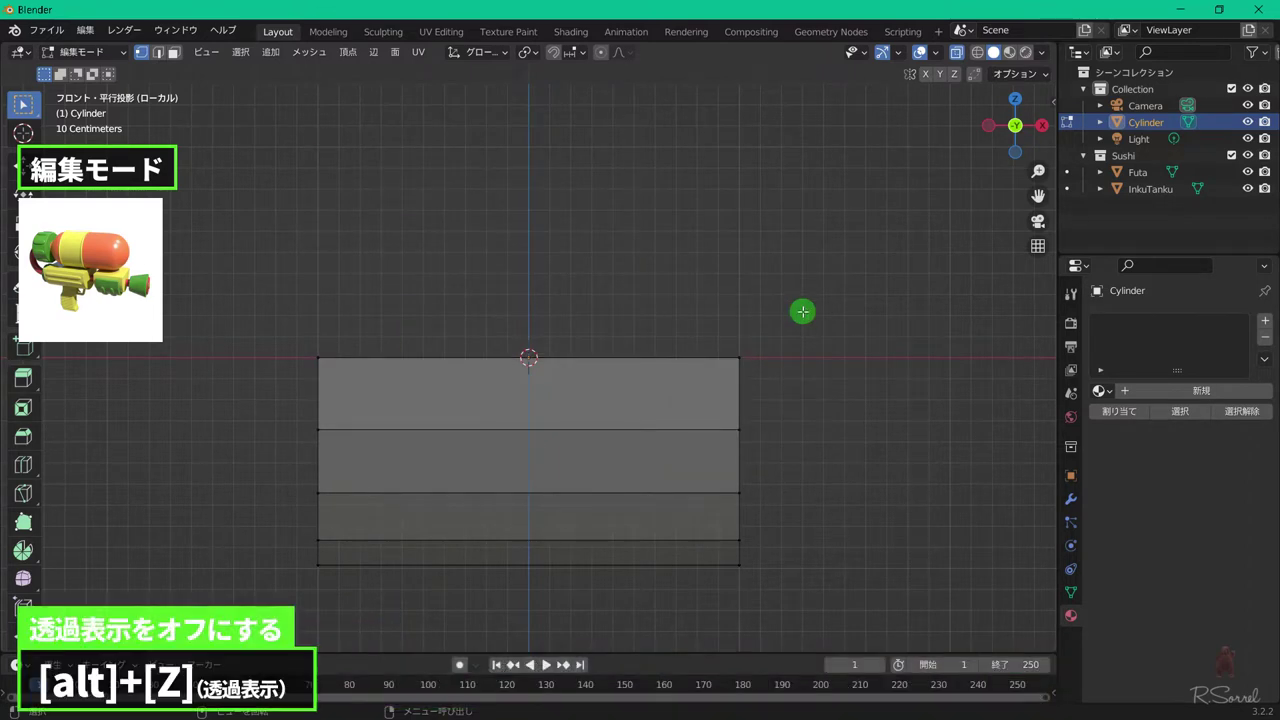
- Fill the half-cylinder's right and left end loops with faces
{"action": "key", "text": "alt+z"}
{"action": "middle_click_drag", "start_coordinate": [802, 311], "coordinate": [640, 447]}
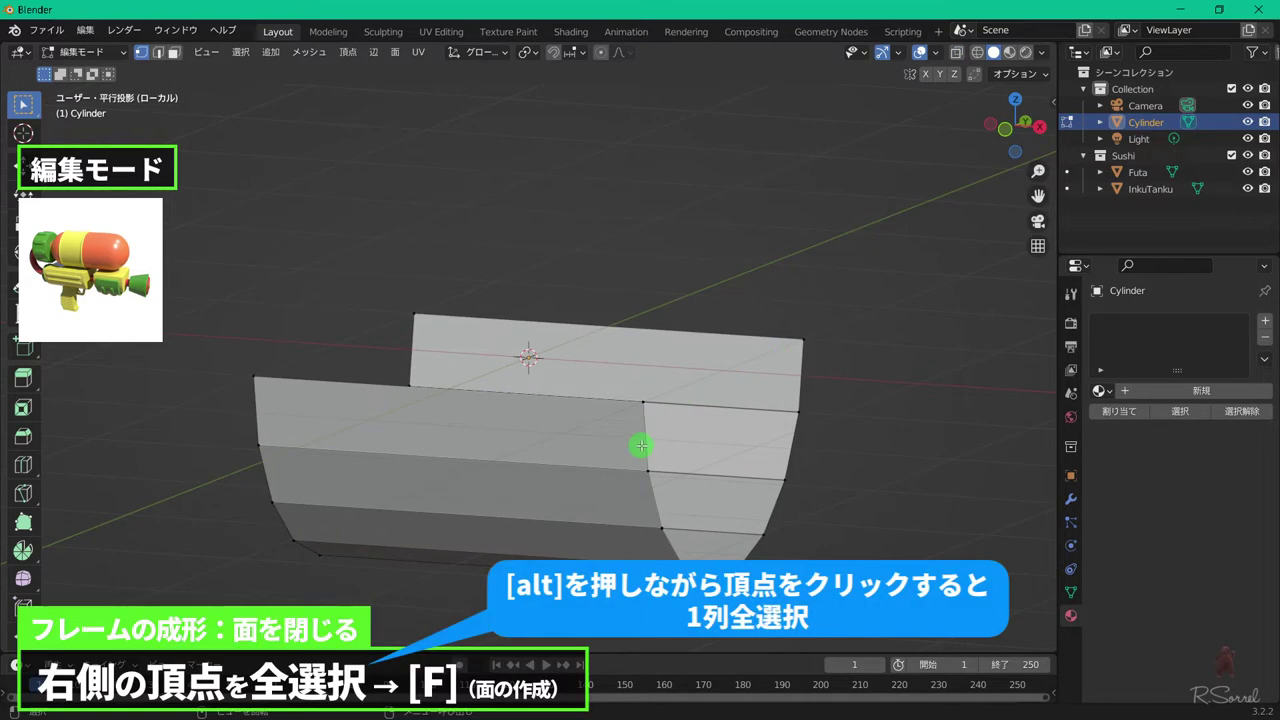
{"action": "left_click", "coordinate": [641, 446], "text": "alt"}
{"action": "key", "text": "f"}
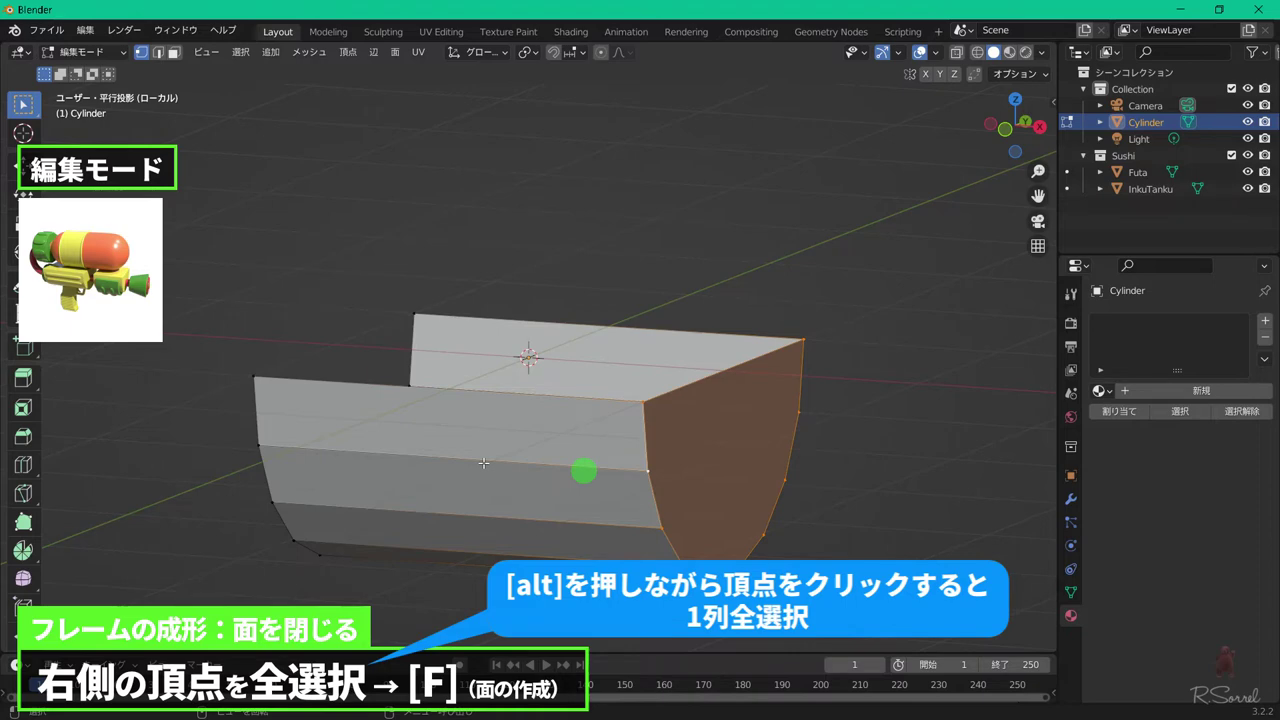
{"action": "middle_click_drag", "start_coordinate": [483, 462], "coordinate": [571, 476]}
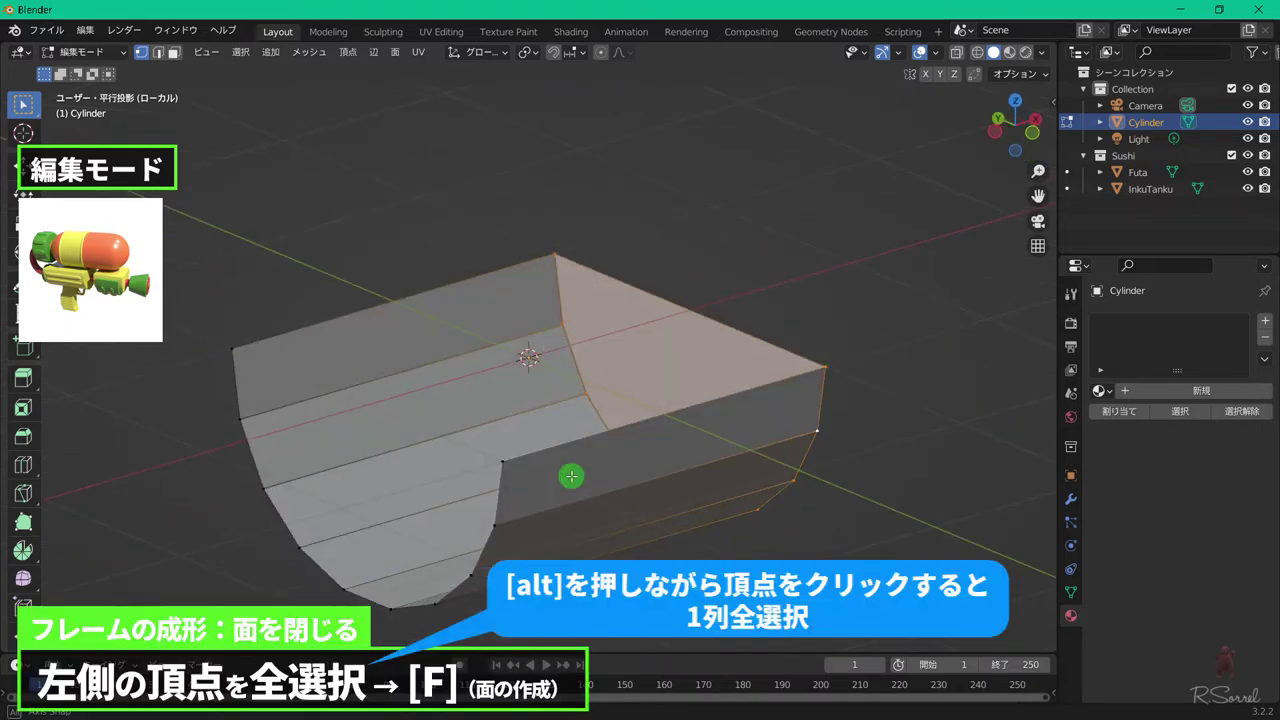
{"action": "left_click", "coordinate": [506, 494], "text": "alt"}
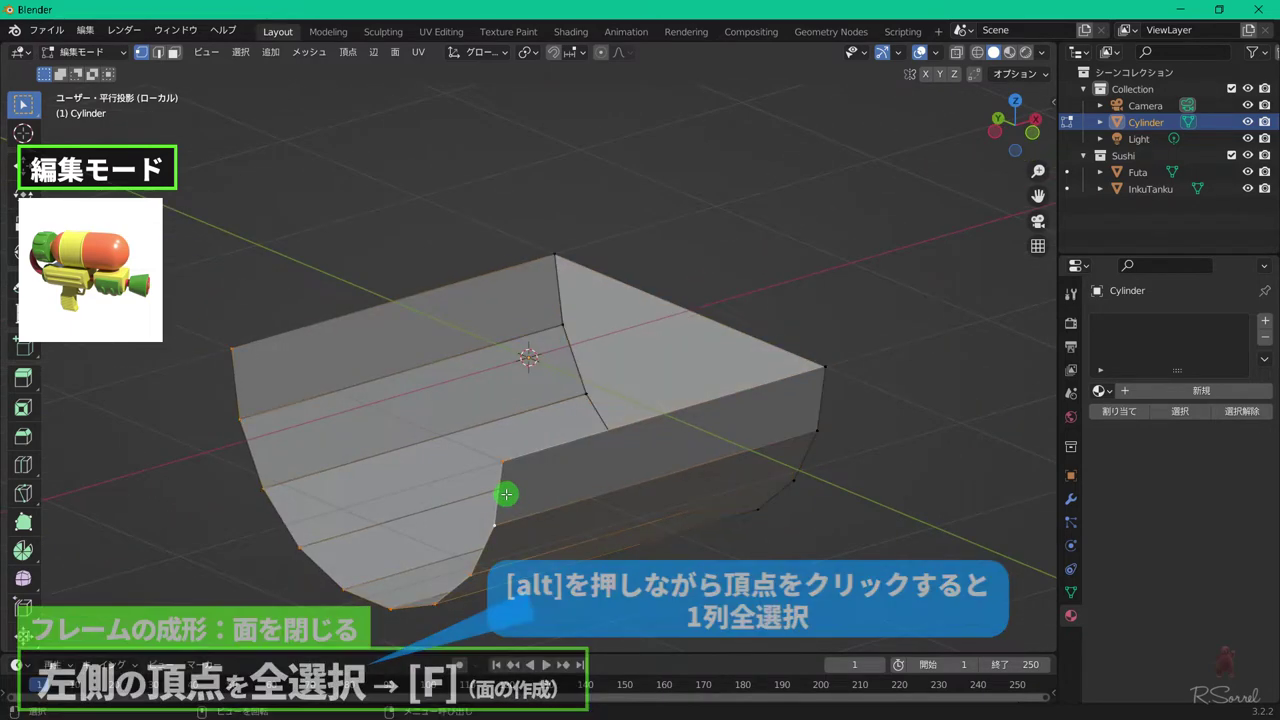
{"action": "key", "text": "f"}
- Close the top with a face, extrude it about 0.25 m up, and exit to Object Mode
{"action": "left_click", "coordinate": [560, 448], "text": "alt"}
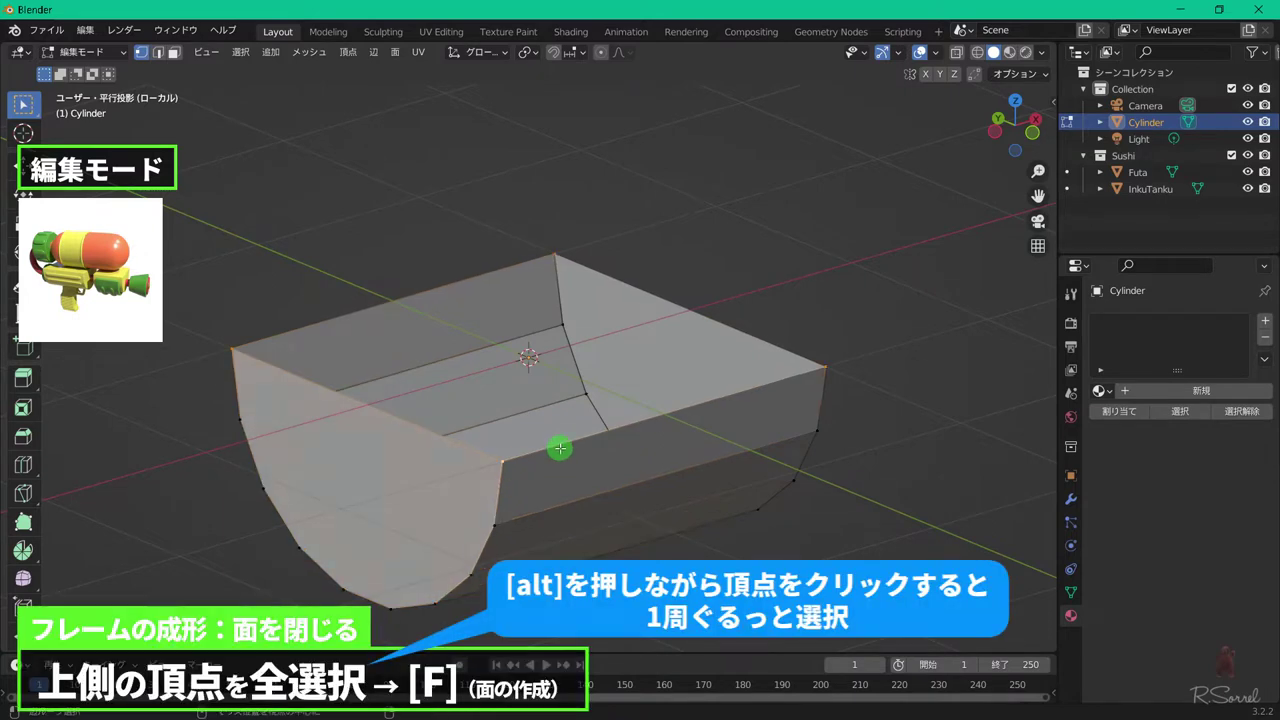
{"action": "key", "text": "f"}
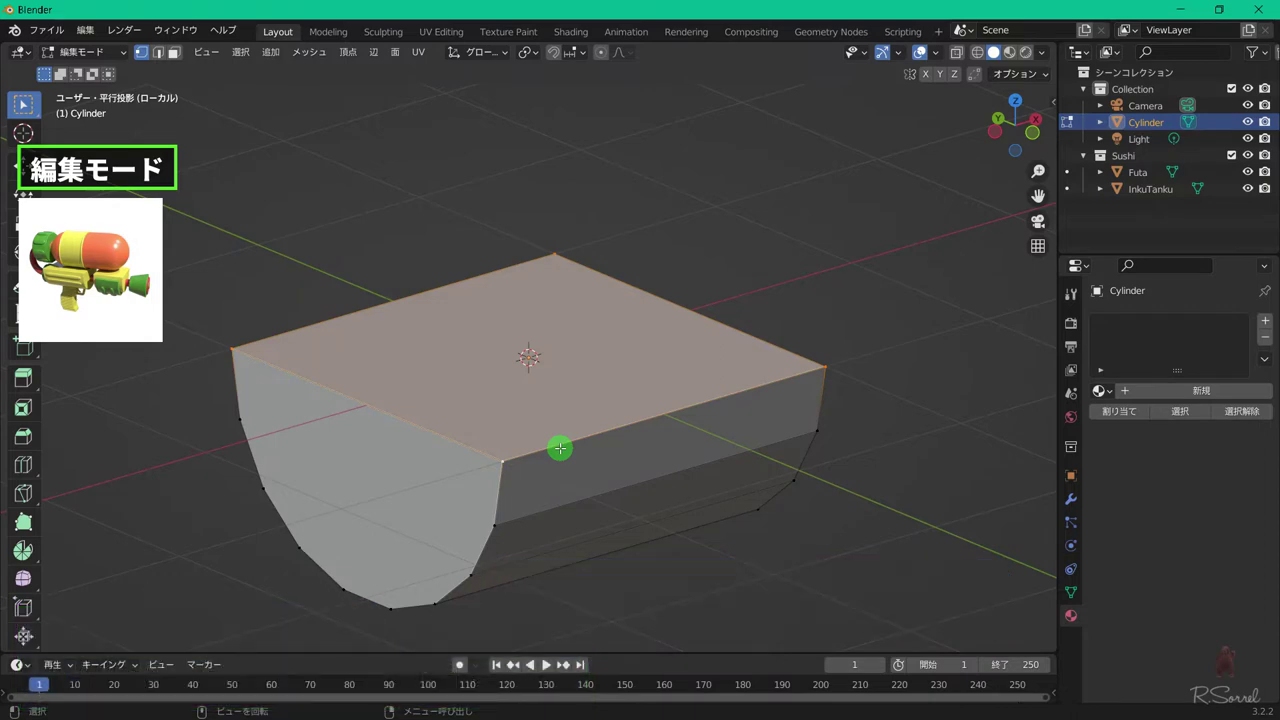
{"action": "key", "text": "e"}
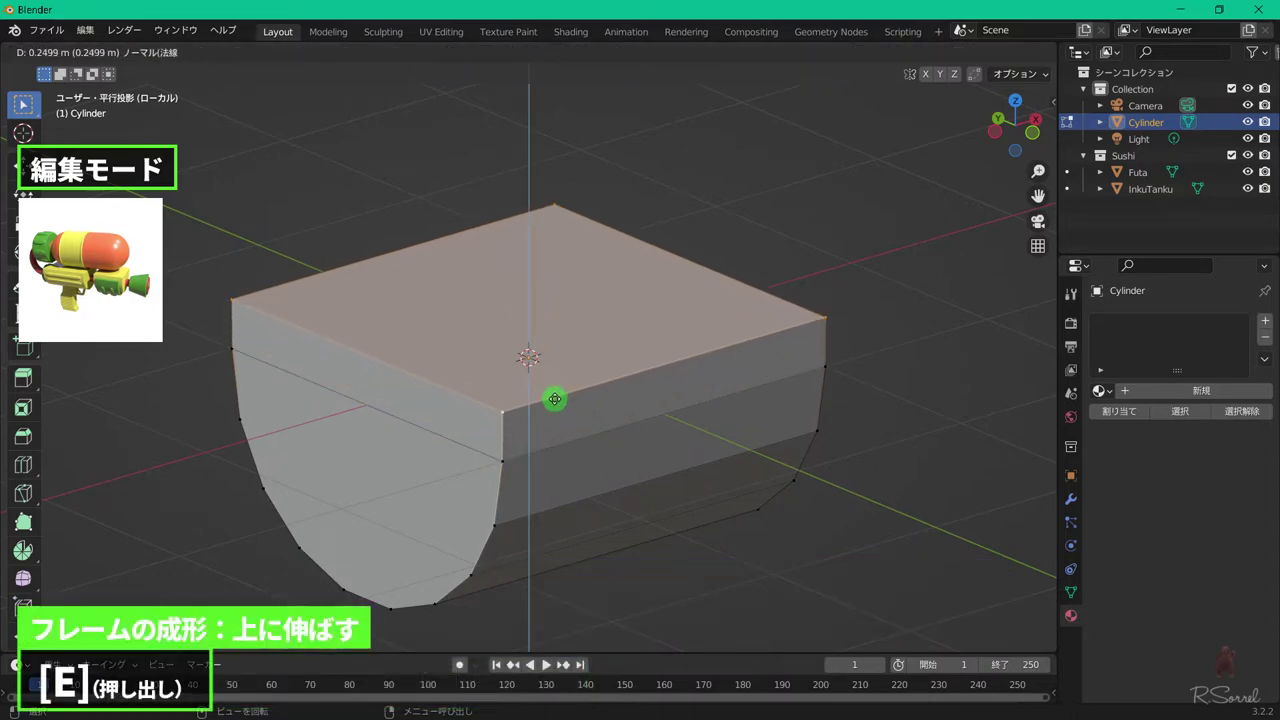
{"action": "left_click", "coordinate": [553, 400]}
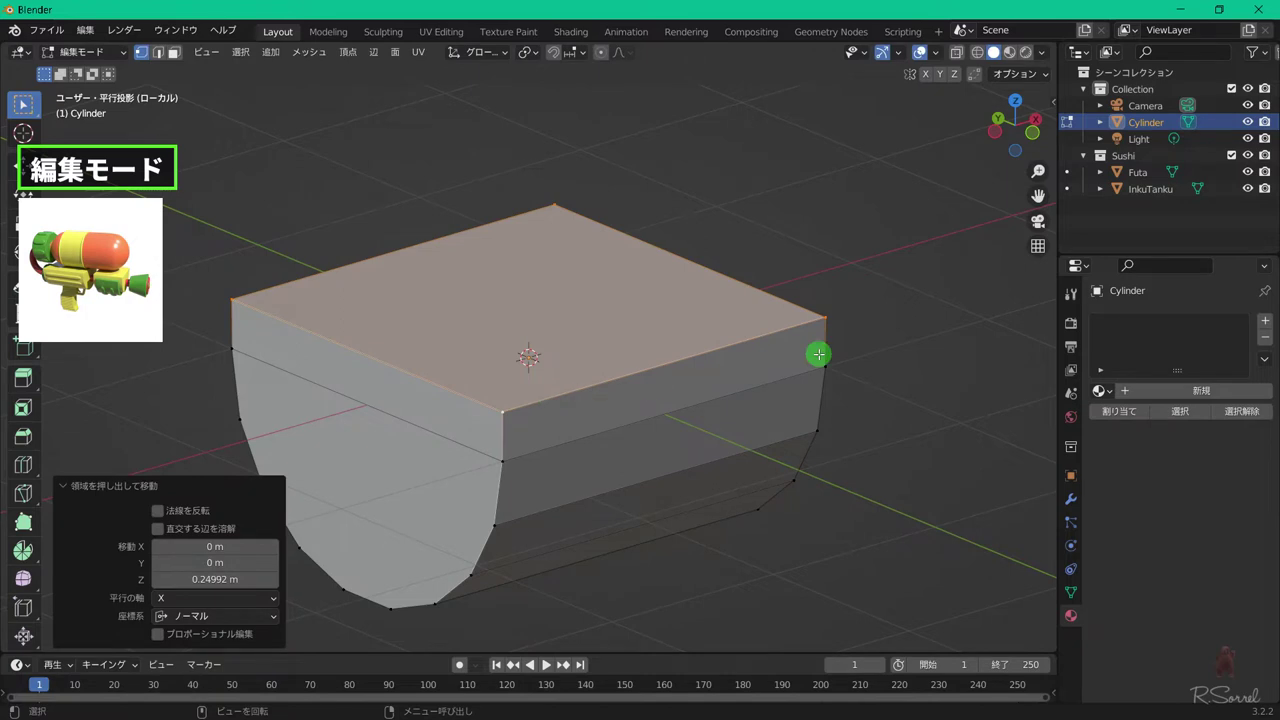
{"action": "key", "text": "Tab"}
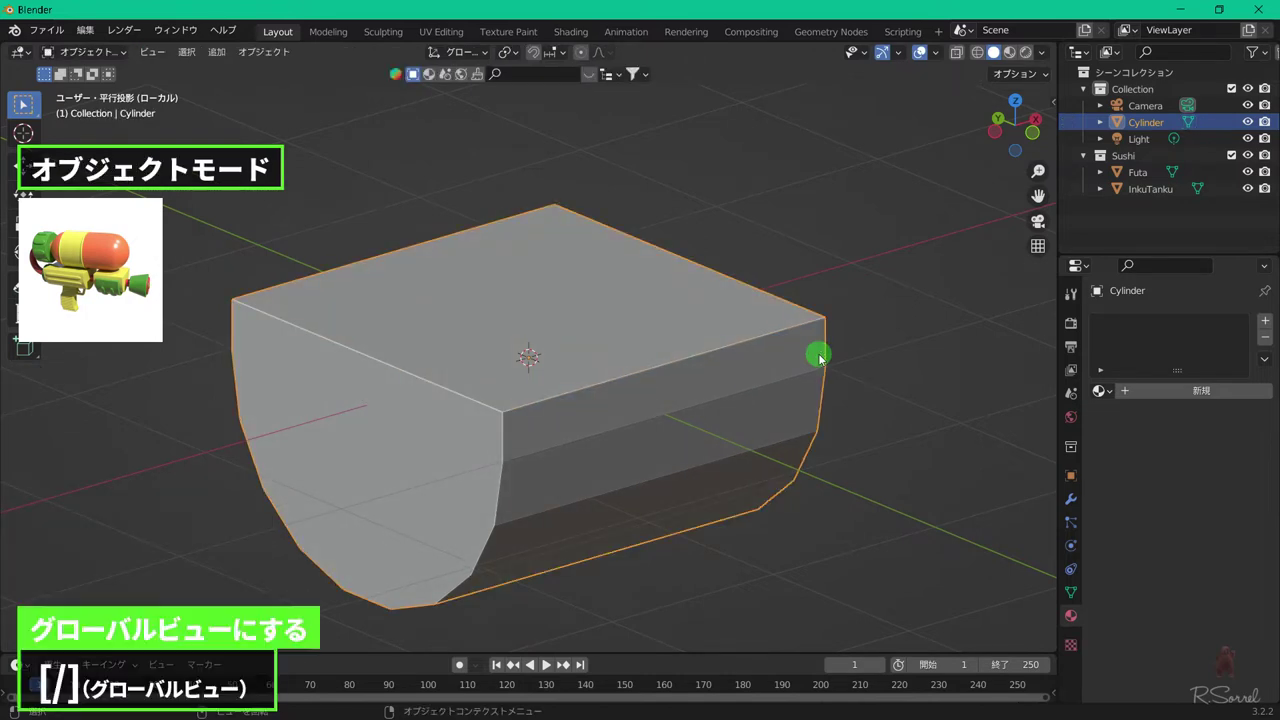
- Show all objects again and lower the cylinder beneath the ink tank, keeping its Y depth fixed
{"action": "key", "text": "KP_Divide"}
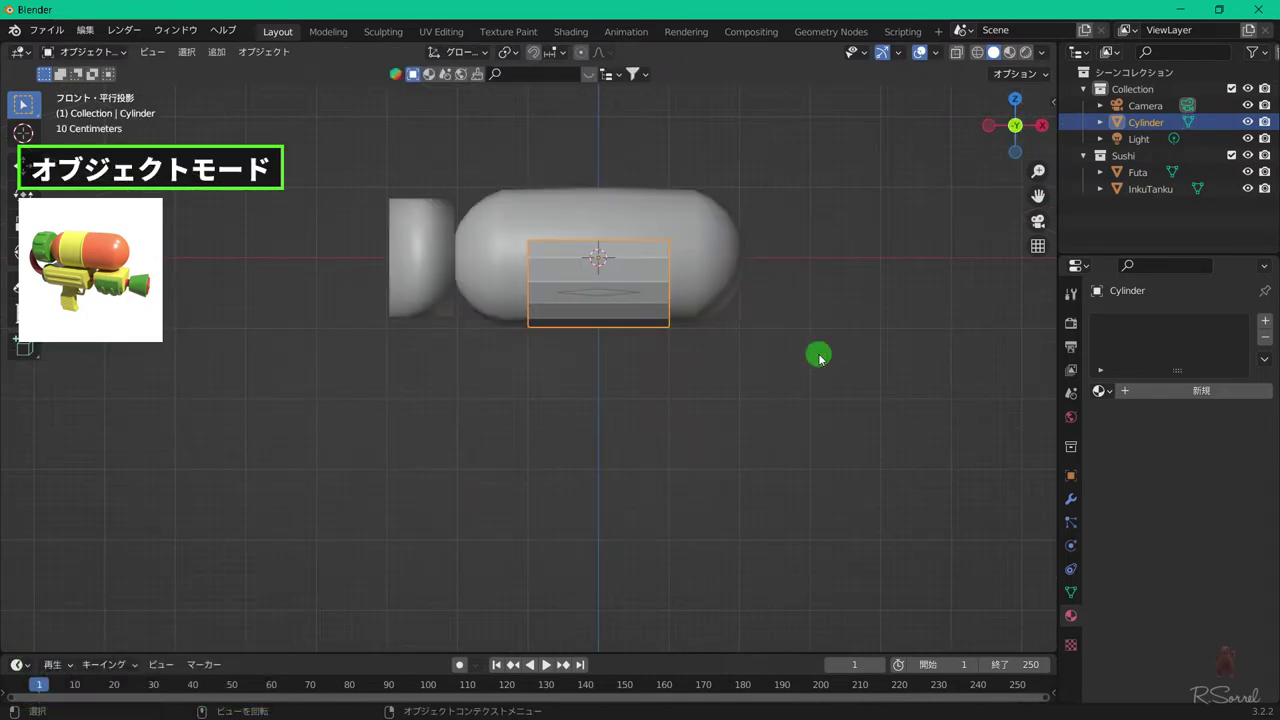
{"action": "key", "text": "g"}
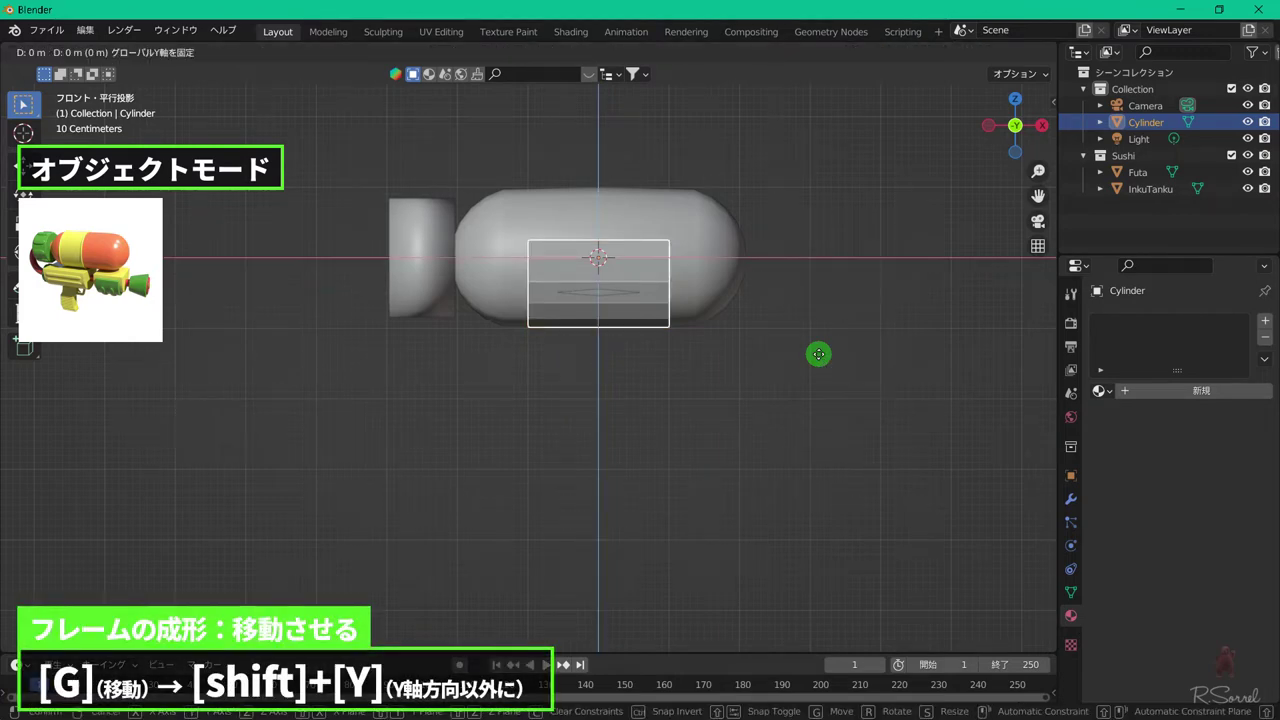
{"action": "key", "text": "shift+y"}
{"action": "left_click", "coordinate": [760, 423]}
{"action": "scroll", "coordinate": [700, 390], "scroll_direction": "up", "scroll_amount": 3}
{"action": "scroll", "coordinate": [605, 358], "scroll_direction": "up", "scroll_amount": 2}
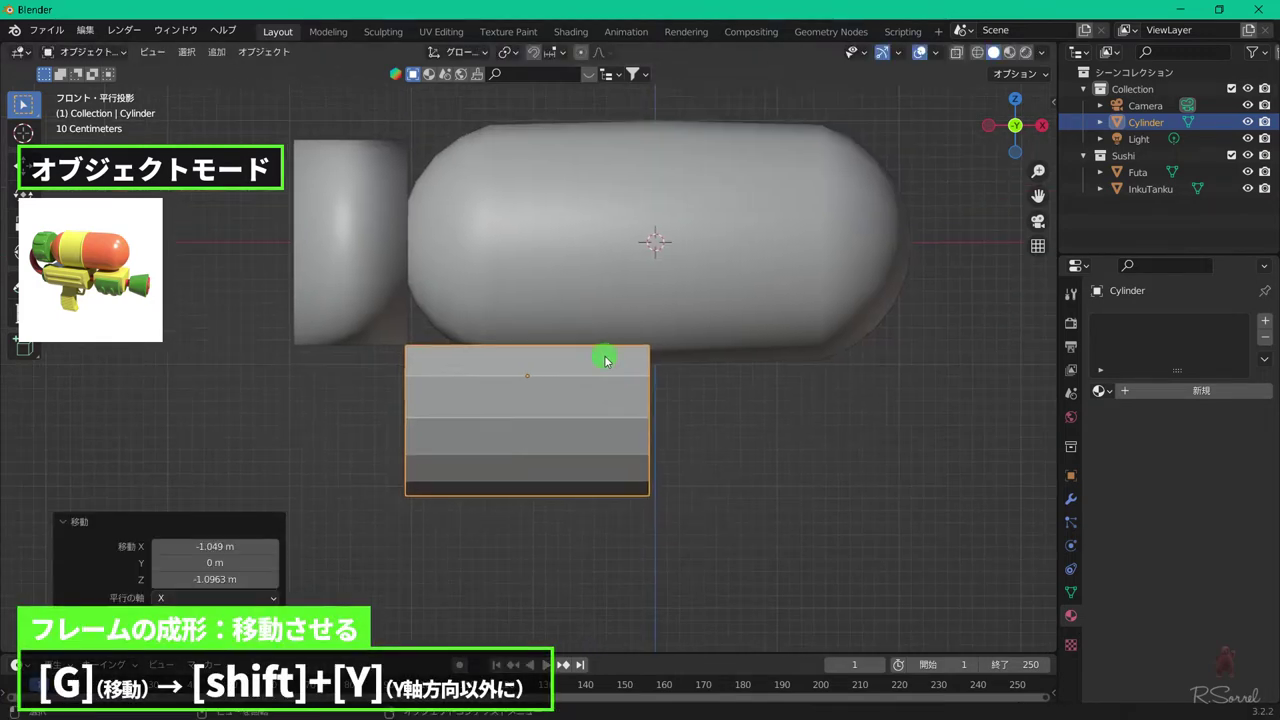
{"action": "key", "text": "g"}
{"action": "left_click", "coordinate": [606, 363]}
{"action": "middle_click_drag", "start_coordinate": [606, 363], "coordinate": [547, 293]}
{"action": "key", "text": "g"}
{"action": "key", "text": "shift+y"}
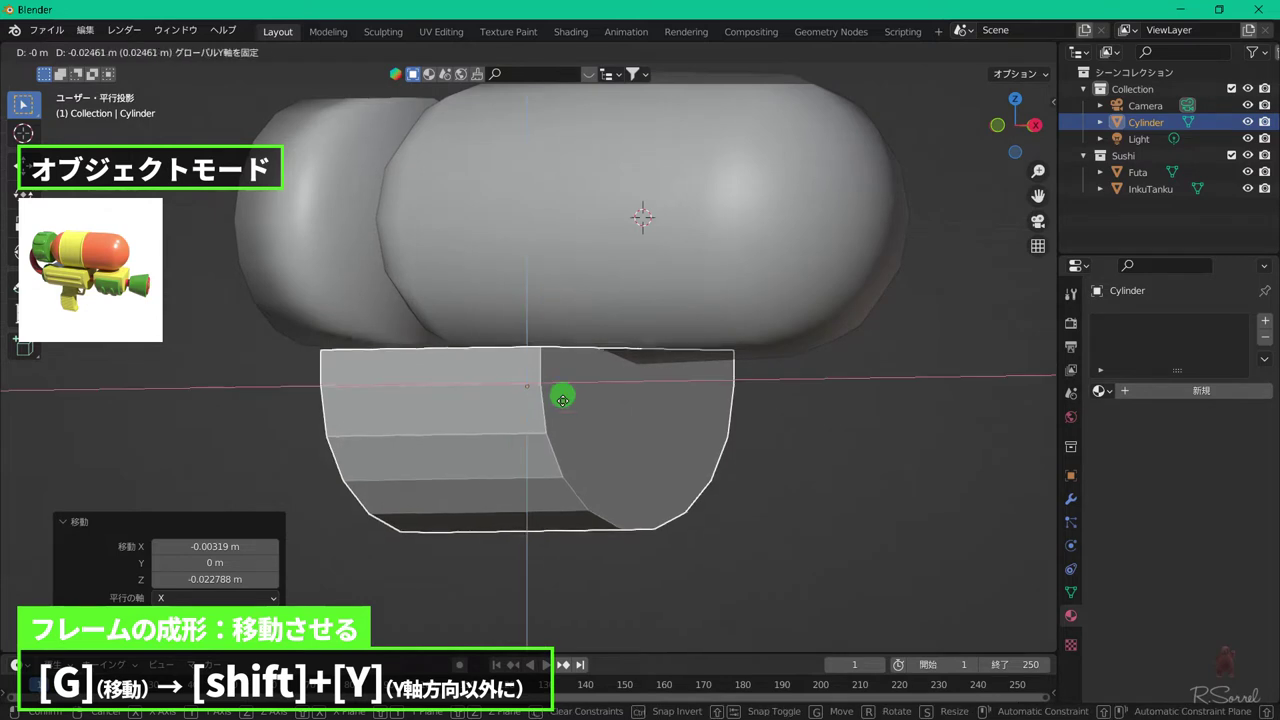
{"action": "left_click", "coordinate": [563, 506]}
{"action": "middle_click_drag", "start_coordinate": [486, 426], "coordinate": [603, 420]}
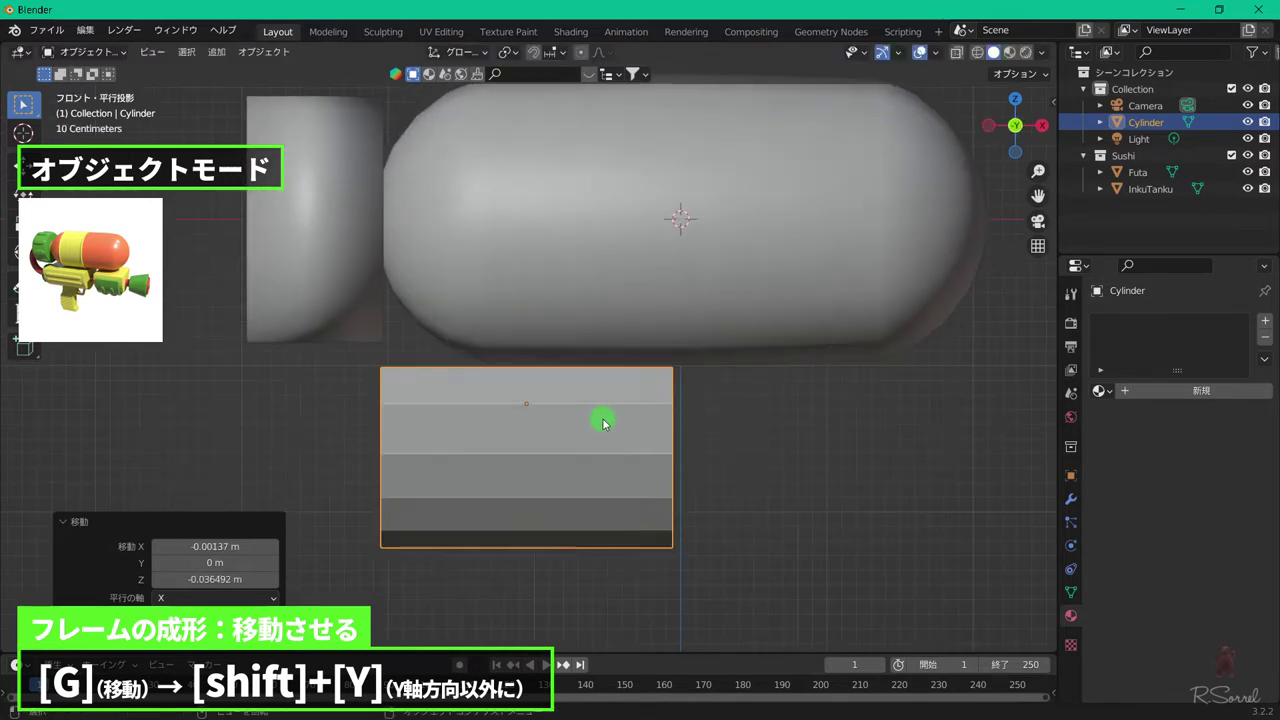
{"action": "scroll", "coordinate": [606, 394], "scroll_direction": "down", "scroll_amount": 3}
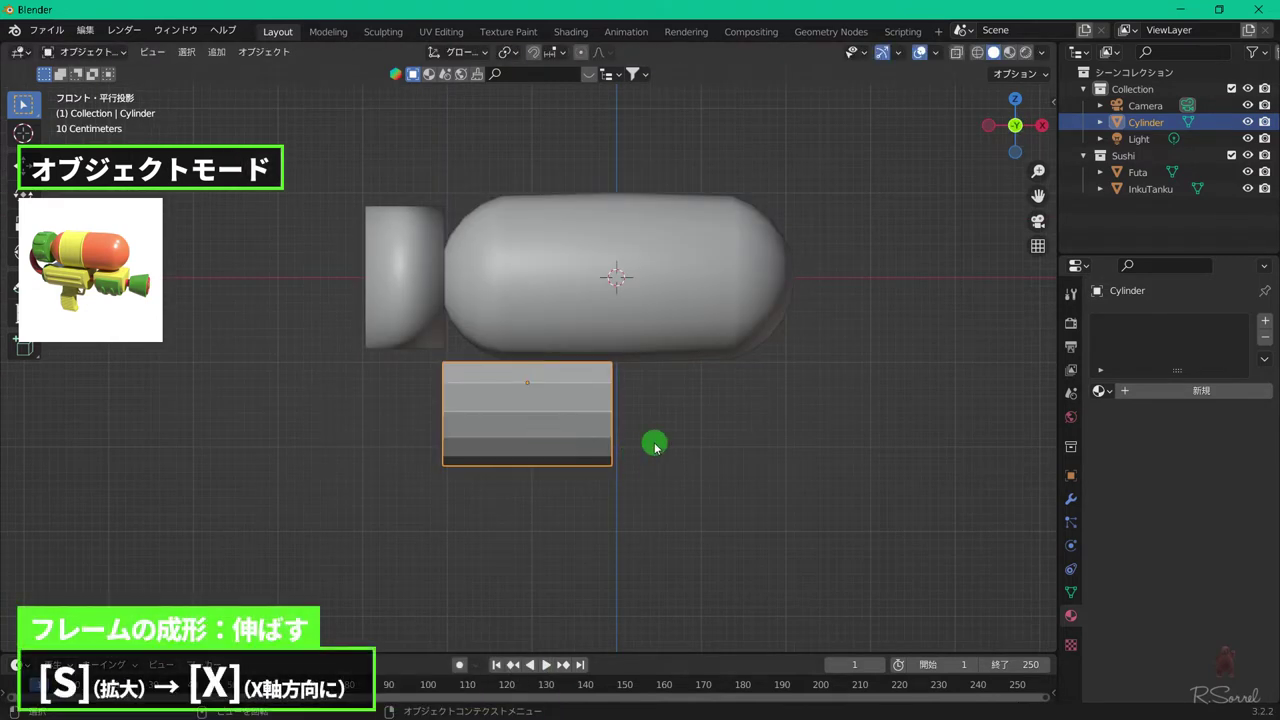
- Stretch the cylinder to 1.165 along X and shift it 0.066155 m along X
{"action": "key", "text": "s"}
{"action": "key", "text": "x"}
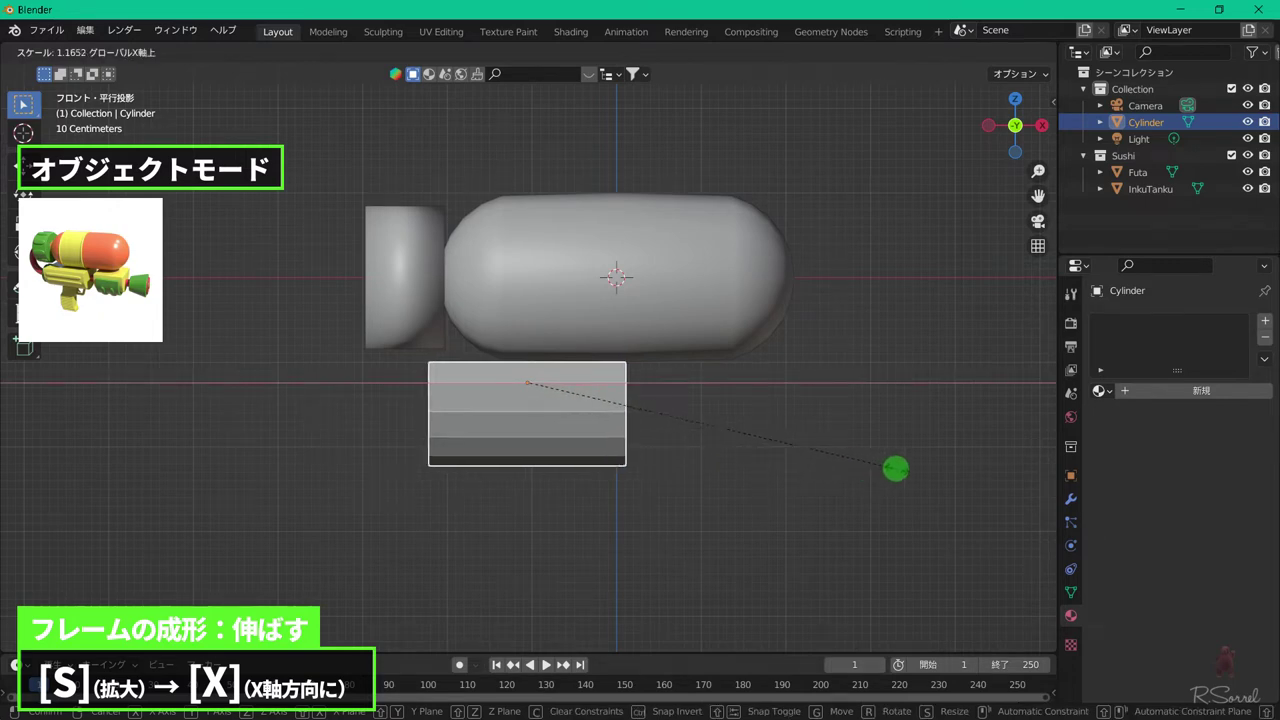
{"action": "left_click", "coordinate": [896, 470]}
{"action": "key", "text": "g"}
{"action": "key", "text": "x"}
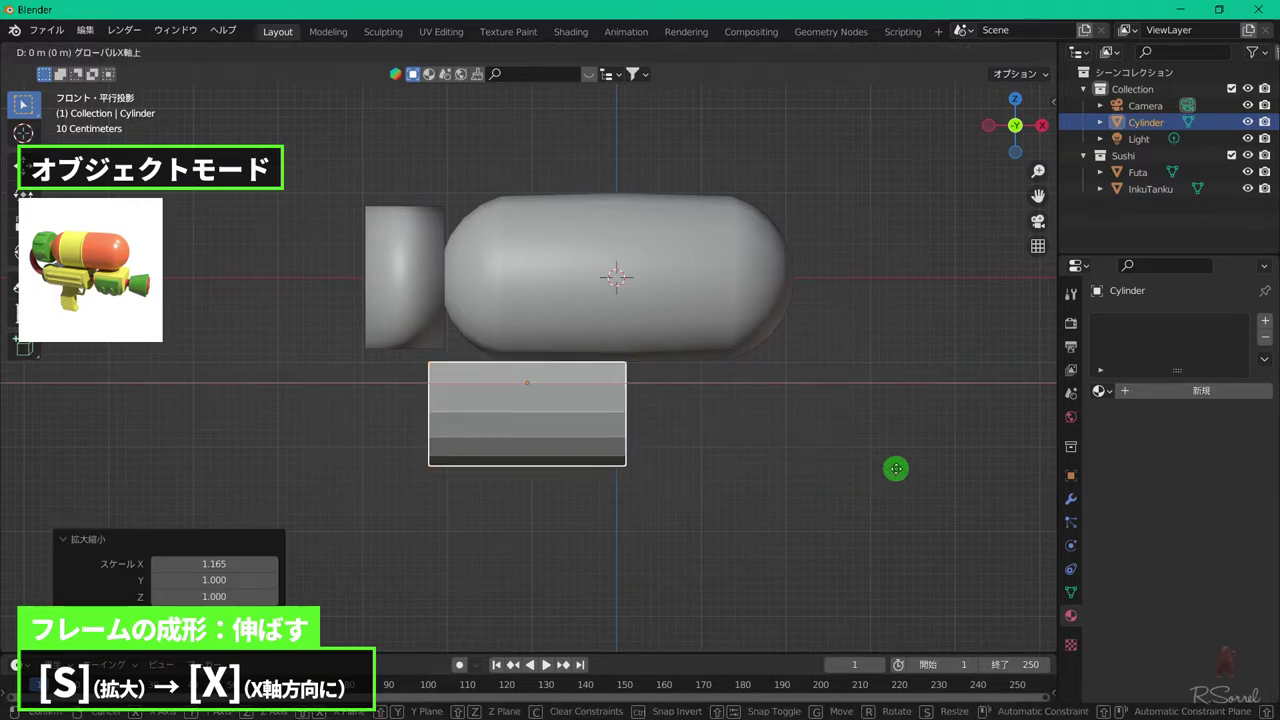
{"action": "left_click", "coordinate": [952, 470]}
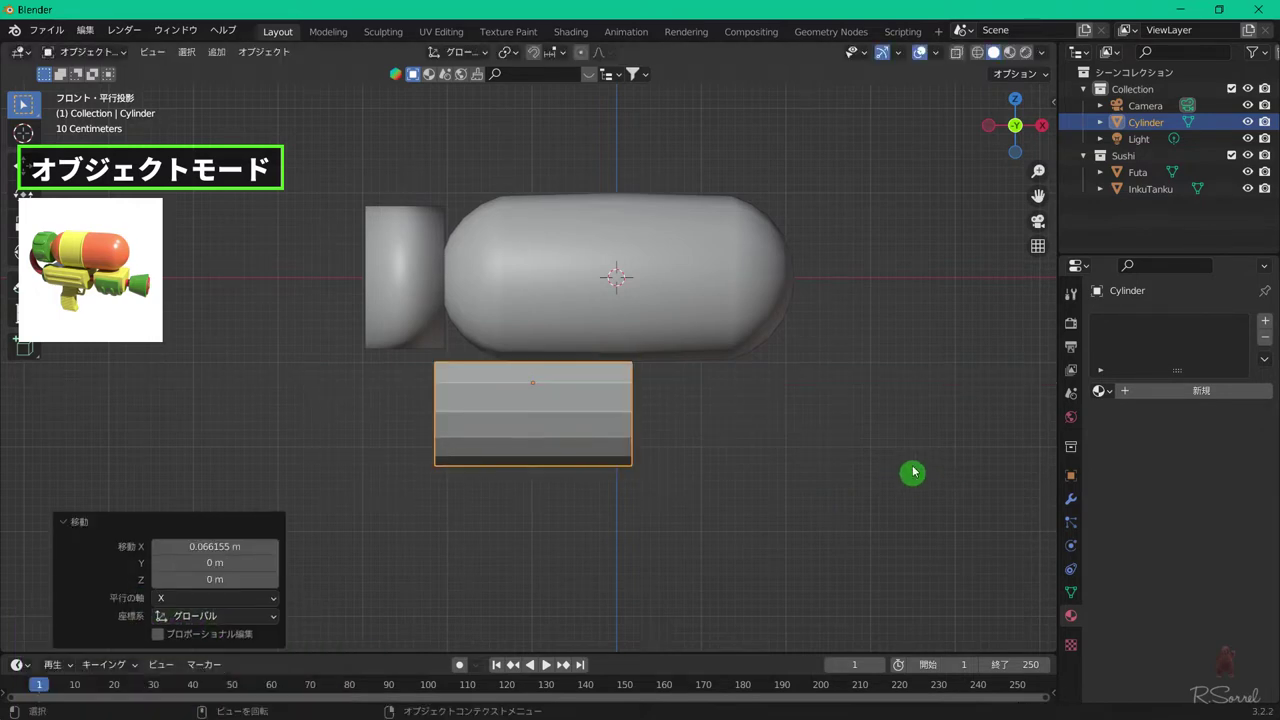
- Smooth-shade the frame cylinder and begin renaming it with 'Fu'
{"action": "right_click", "coordinate": [543, 398]}
{"action": "left_click", "coordinate": [545, 398]}
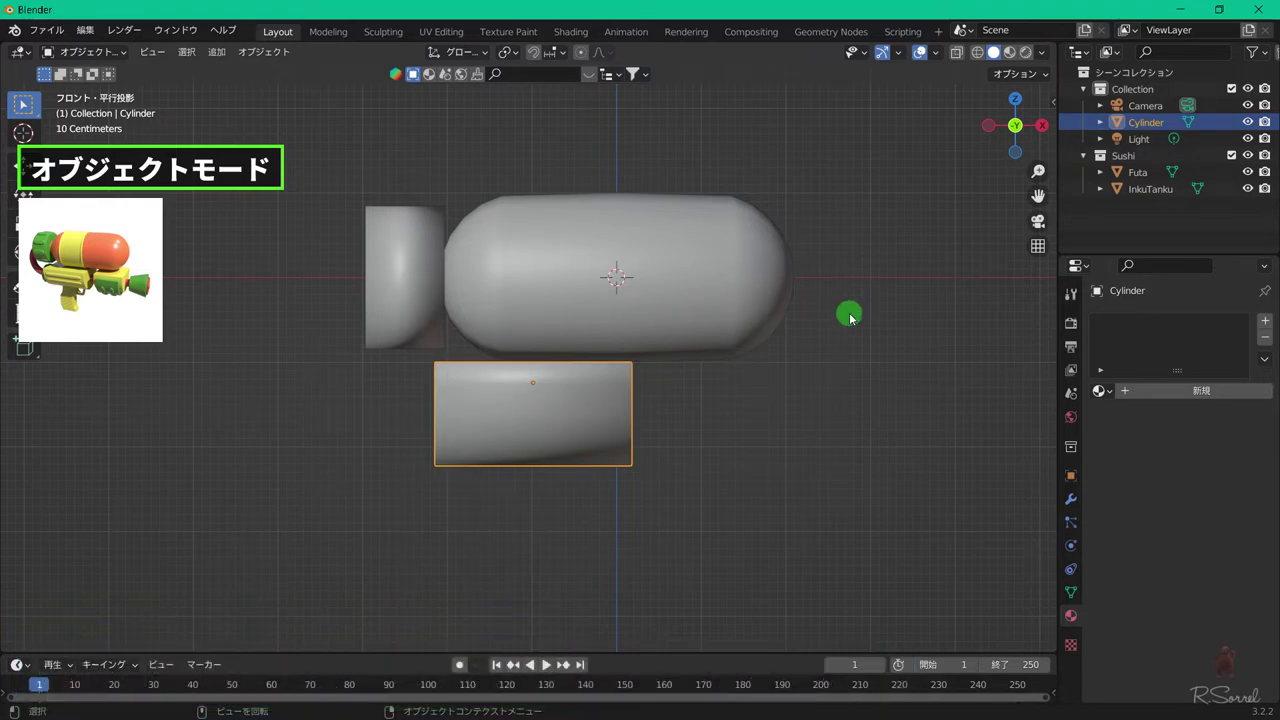
{"action": "key", "text": "F2"}
{"action": "type", "text": "Fure-mu"}
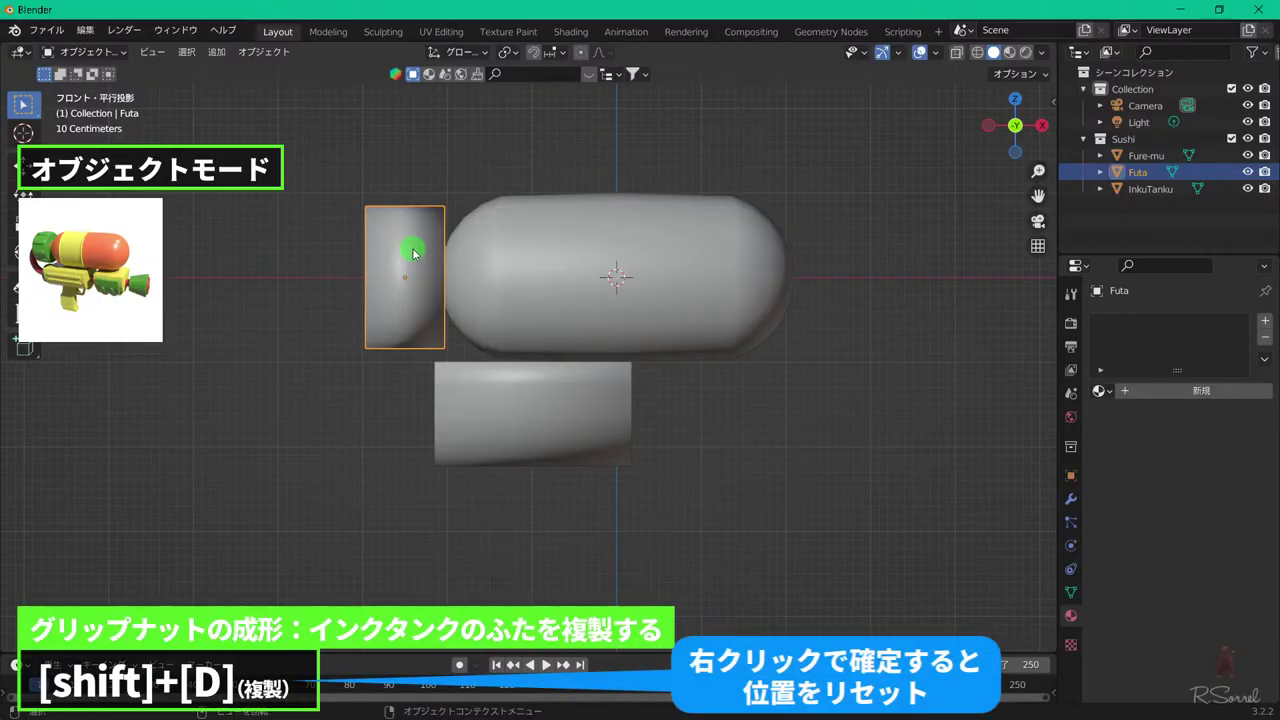
- Duplicate the Futa lid in place, lower it beside the frame and shrink it
{"action": "key", "text": "shift+d"}
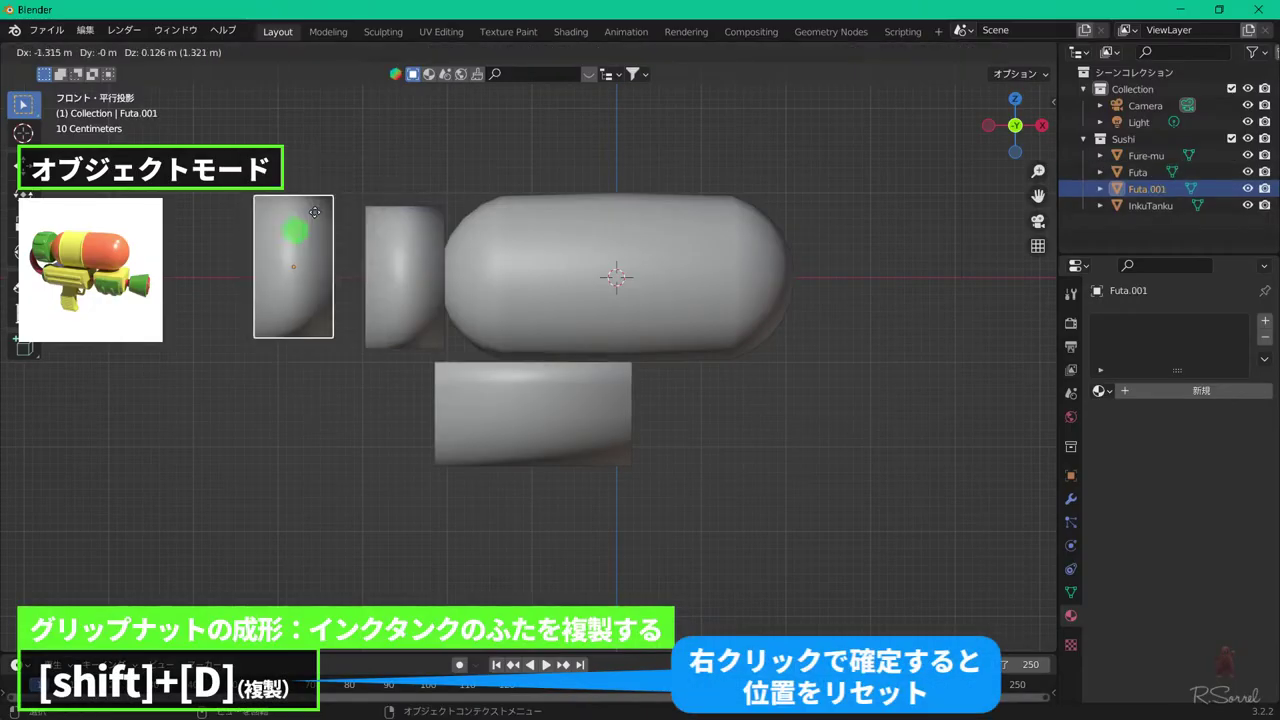
{"action": "right_click", "coordinate": [323, 251]}
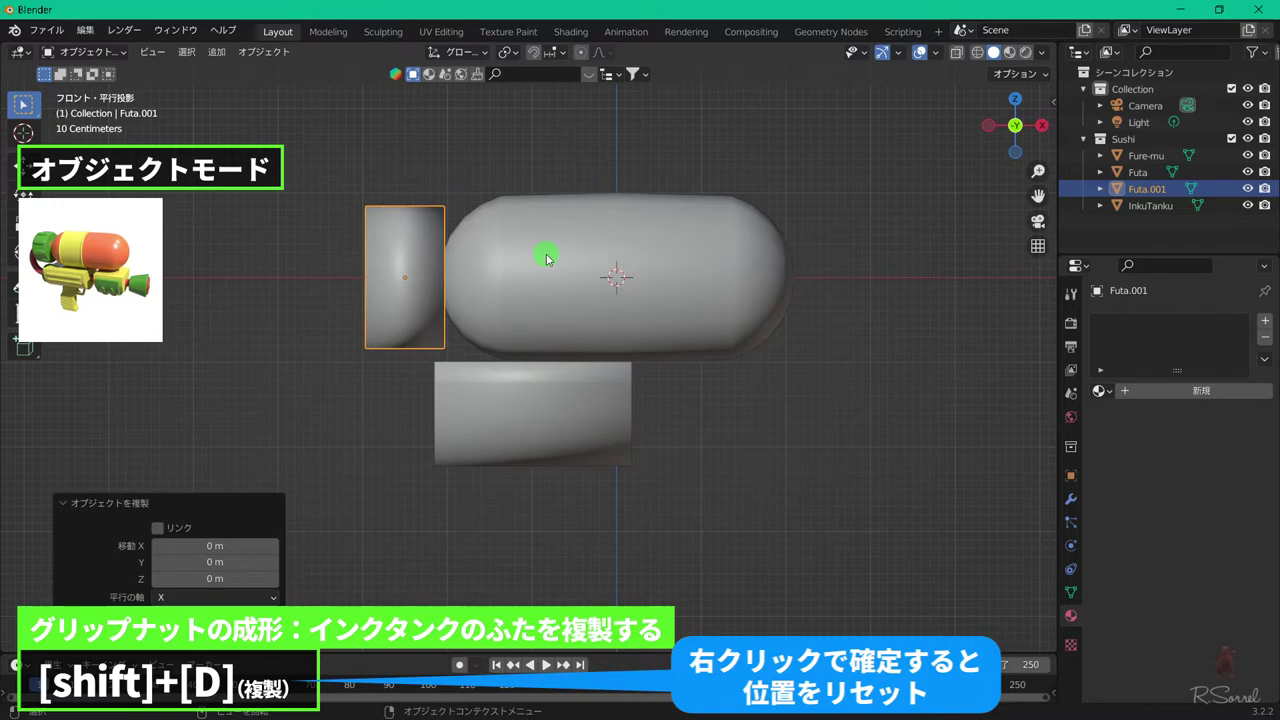
{"action": "key", "text": "g"}
{"action": "key", "text": "z"}
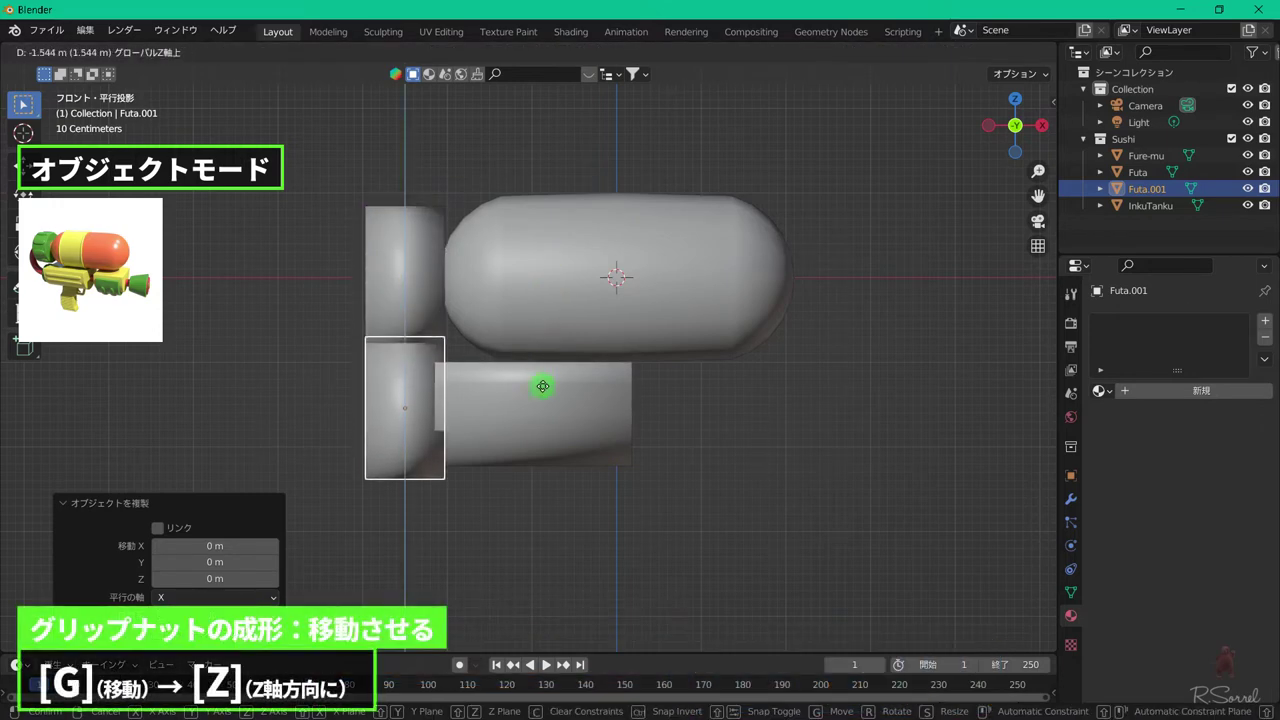
{"action": "left_click", "coordinate": [542, 387]}
{"action": "key", "text": "s"}
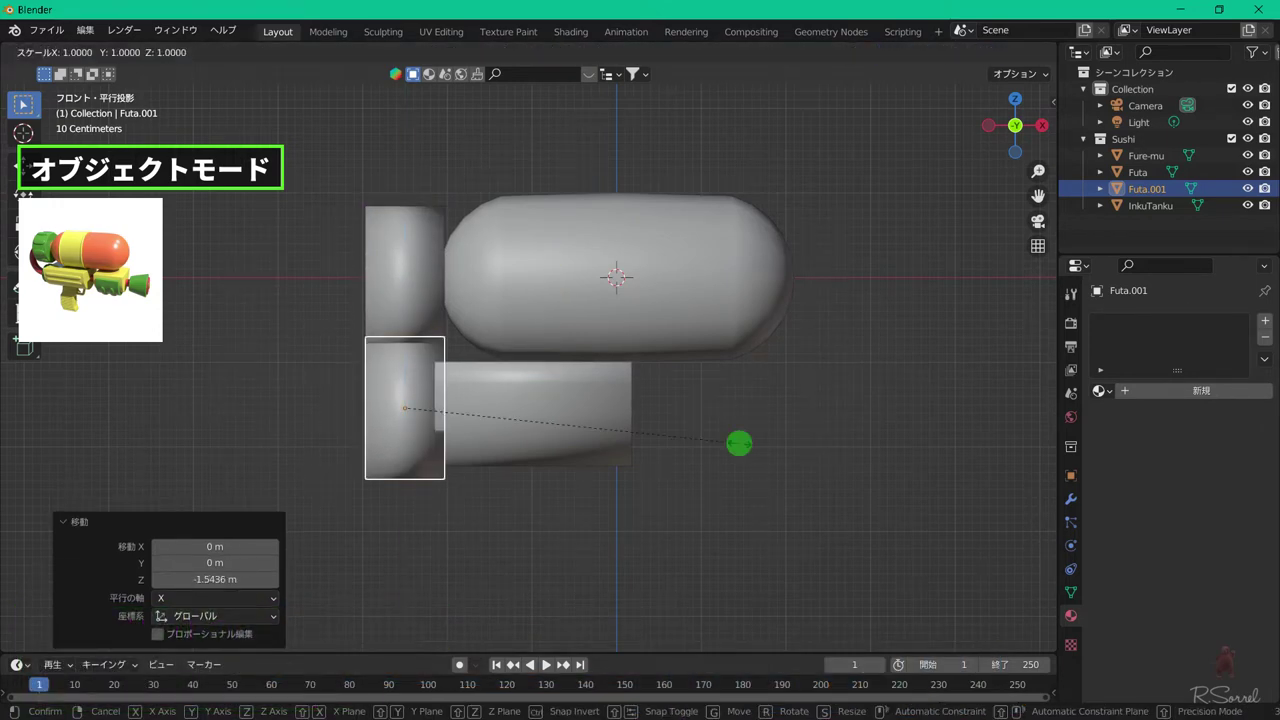
{"action": "left_click", "coordinate": [628, 410]}
- Narrow the duplicate lid to 0.811 along X and fit it at the frame's left end
{"action": "scroll", "coordinate": [726, 381], "scroll_direction": "up", "scroll_amount": 3}
{"action": "middle_click_drag", "start_coordinate": [726, 381], "coordinate": [950, 362], "text": "shift"}
{"action": "key", "text": "s"}
{"action": "key", "text": "x"}
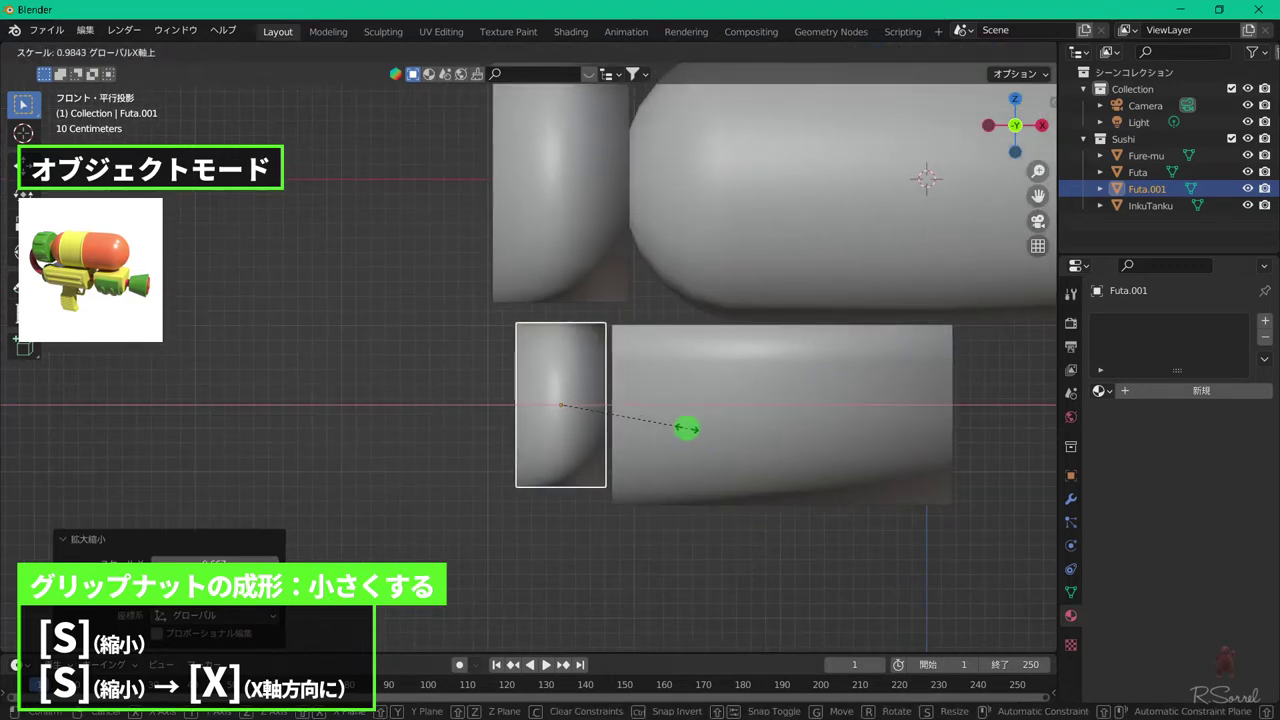
{"action": "left_click", "coordinate": [615, 407]}
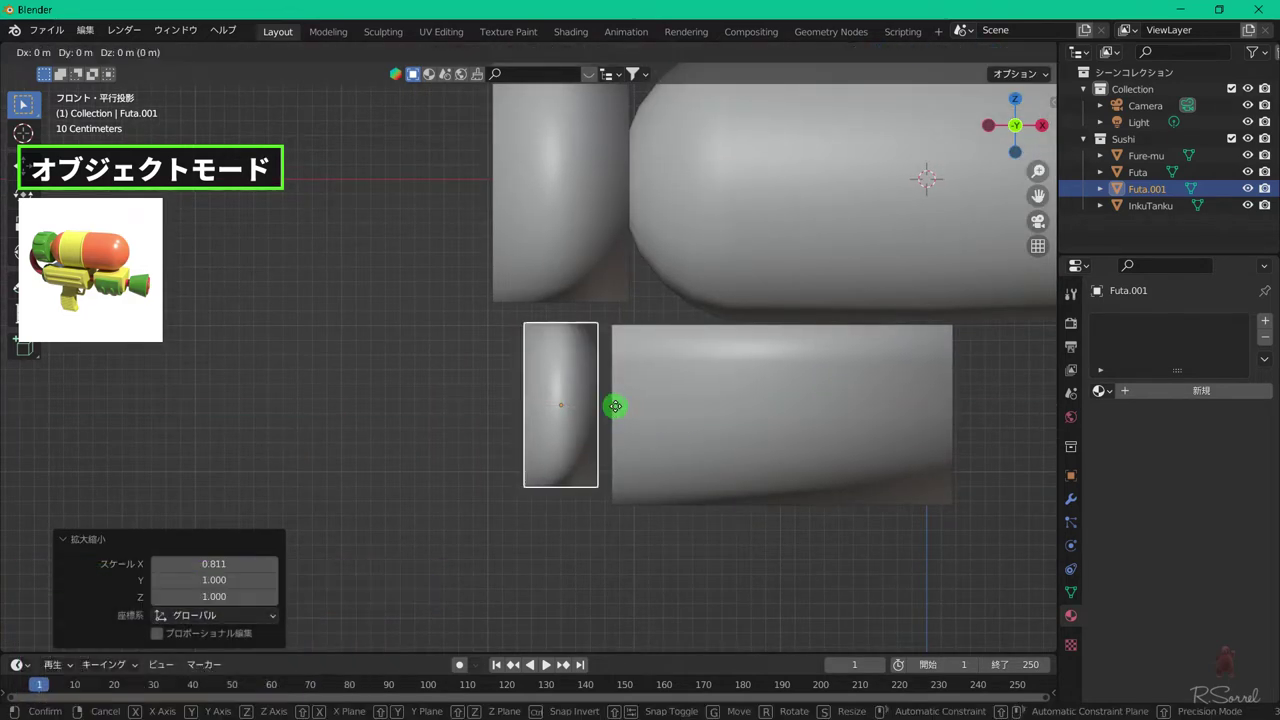
{"action": "key", "text": "g"}
{"action": "key", "text": "shift+y"}
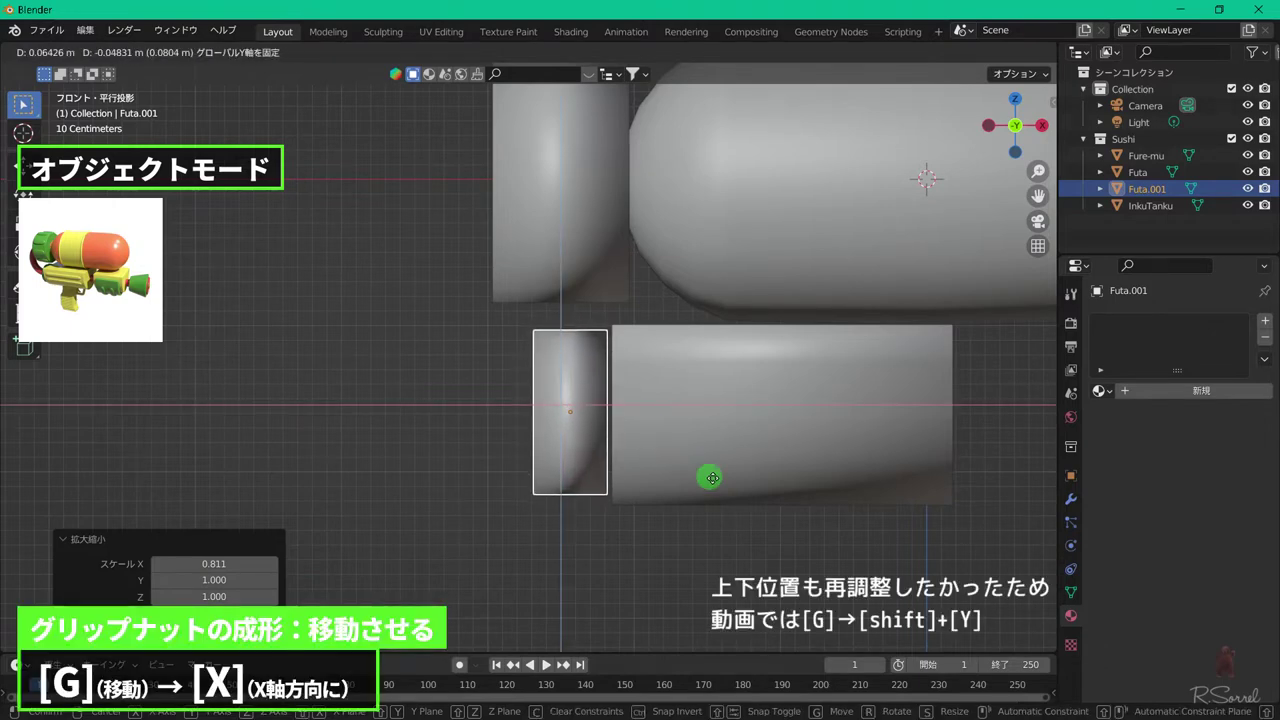
{"action": "left_click", "coordinate": [743, 490]}
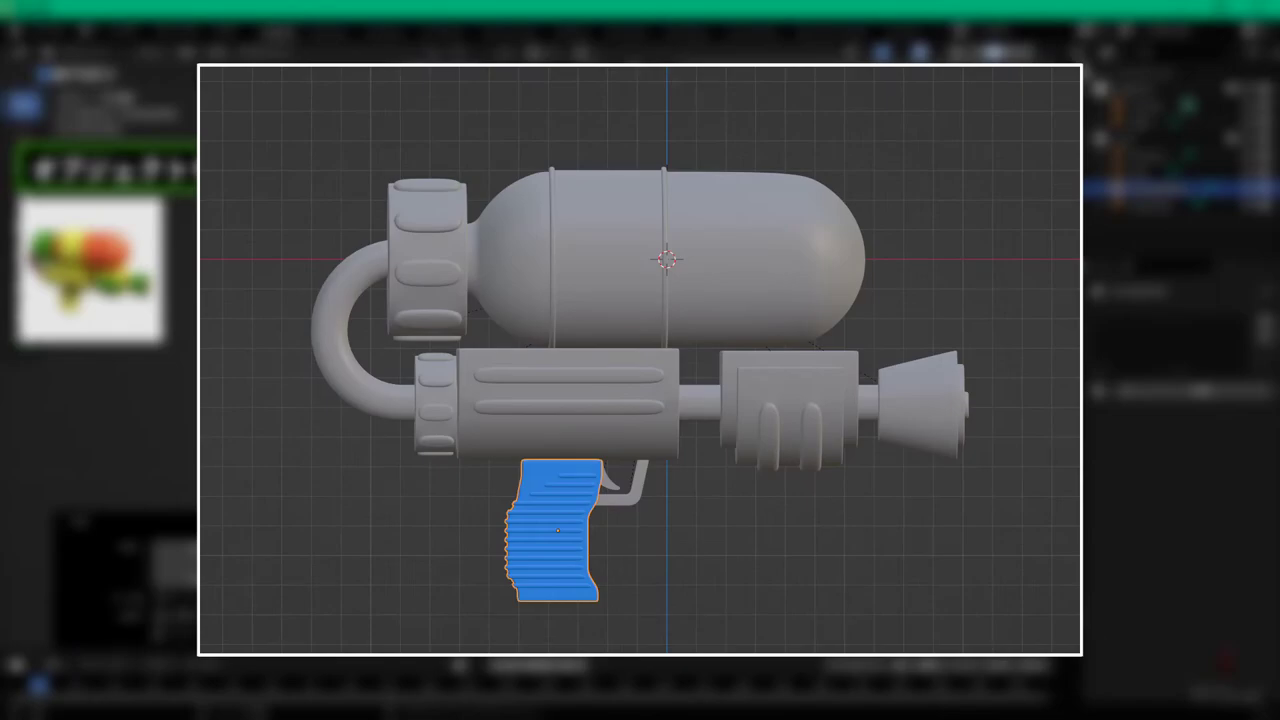
- Add a cube and place it below the frame, keeping its depth fixed
{"action": "key", "text": "shift+a"}
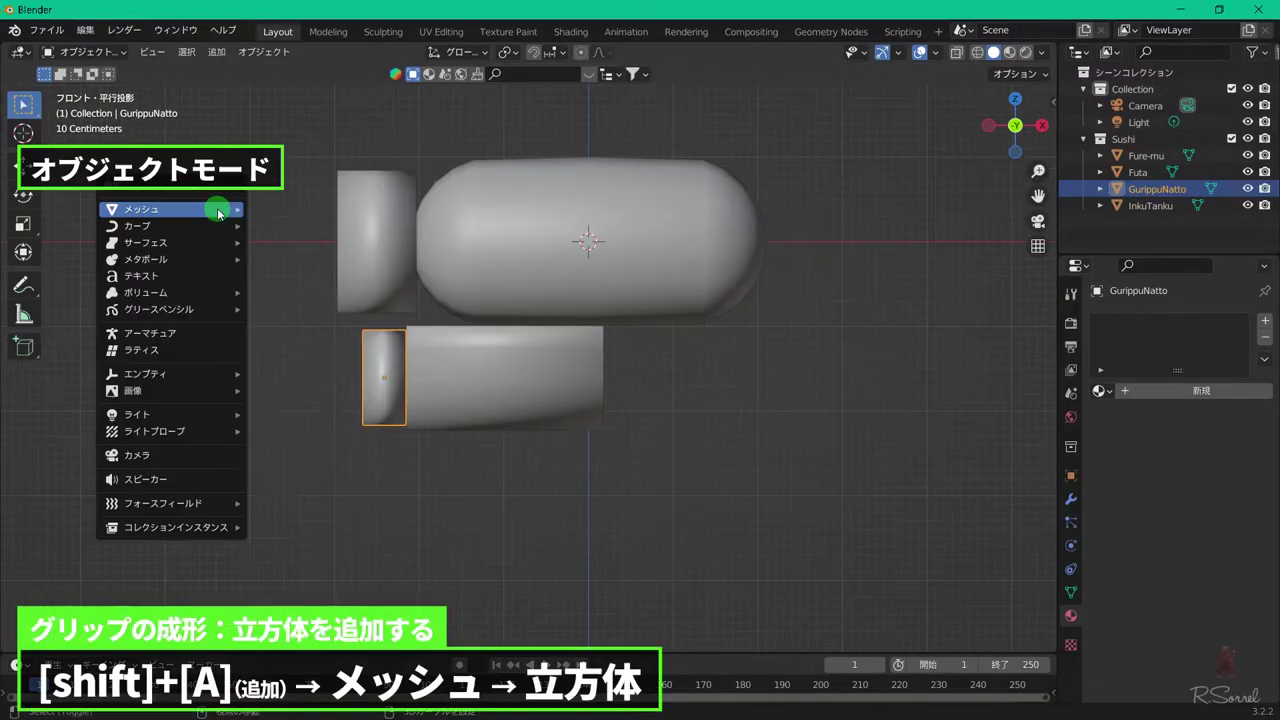
{"action": "mouse_move", "coordinate": [214, 209]}
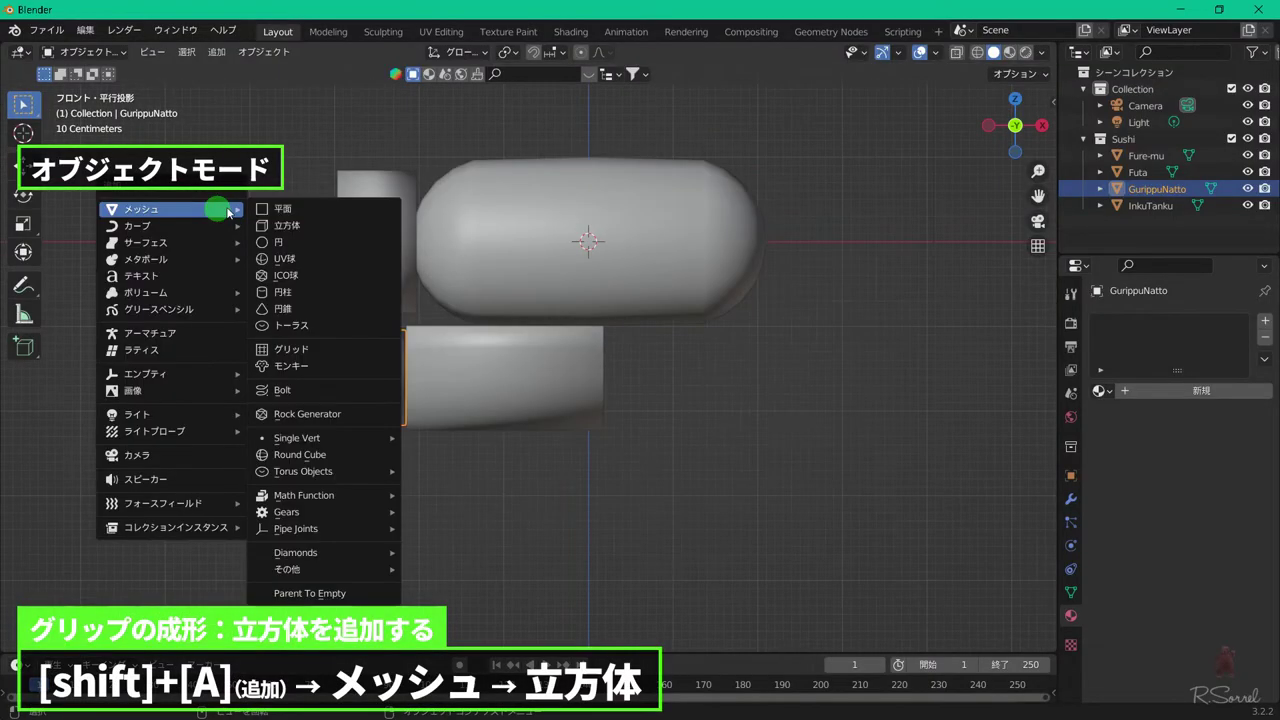
{"action": "left_click", "coordinate": [321, 226]}
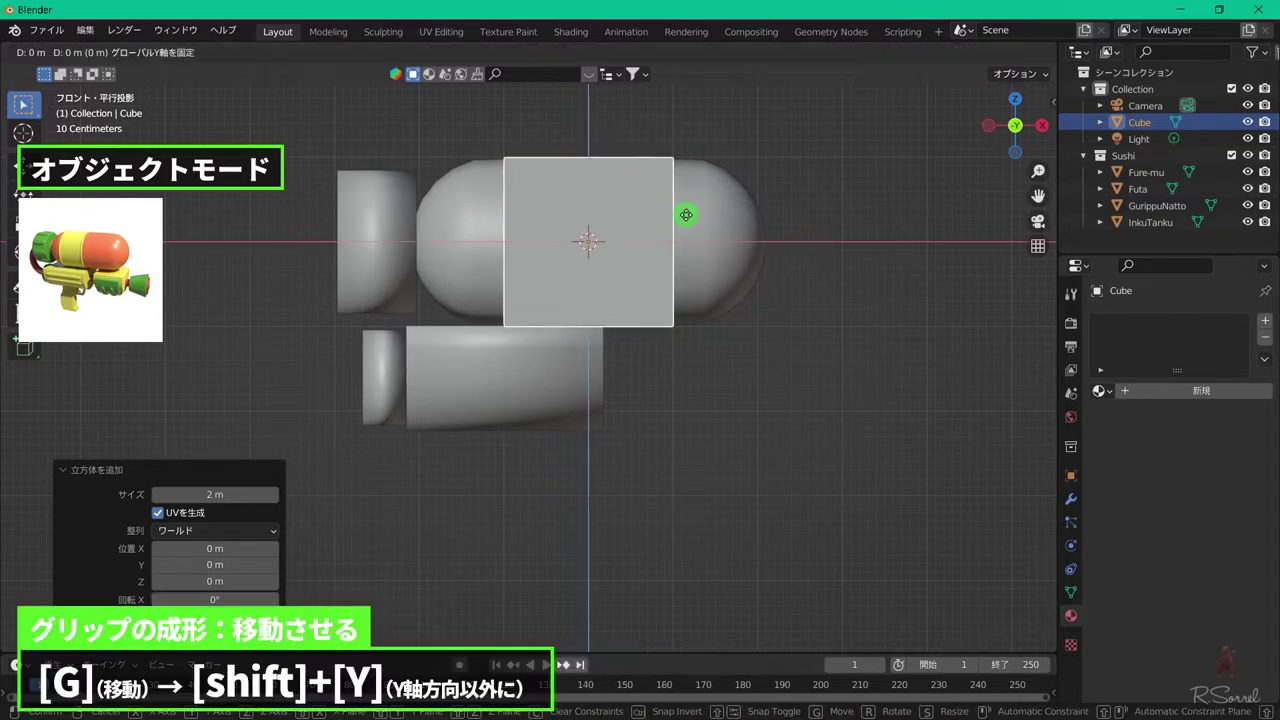
{"action": "key", "text": "g"}
{"action": "key", "text": "shift+y"}
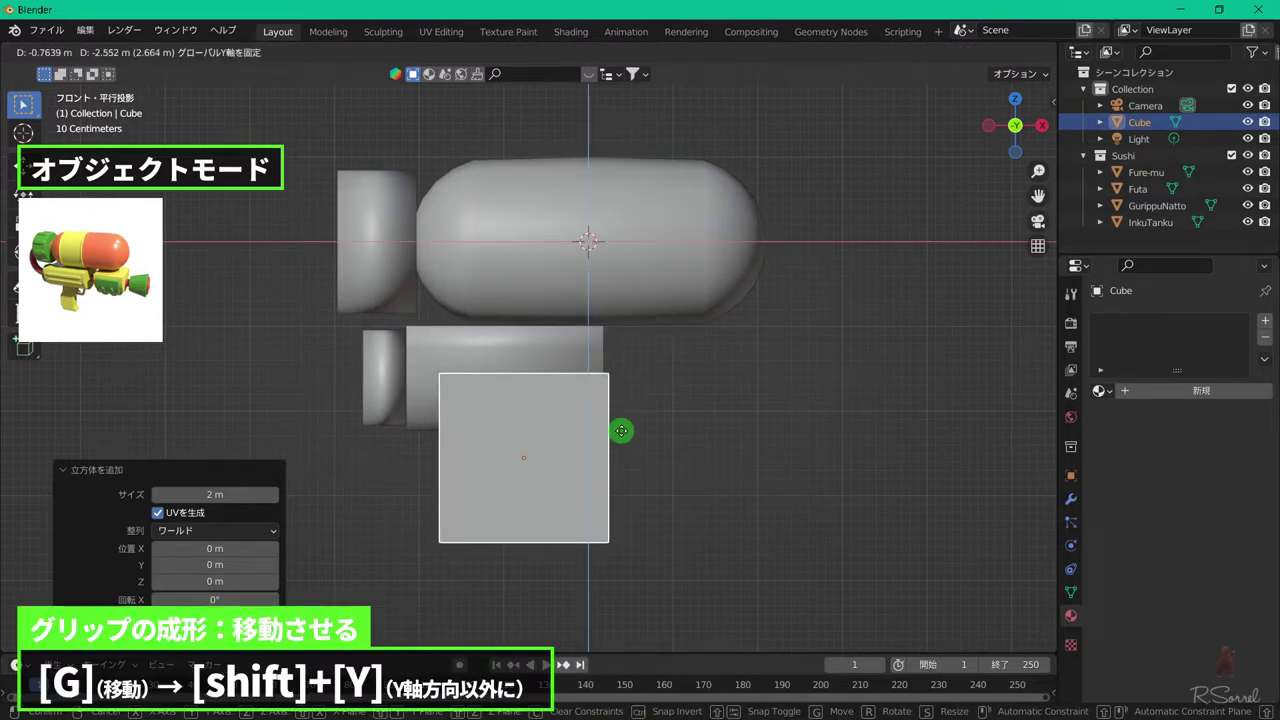
{"action": "left_click", "coordinate": [621, 431]}
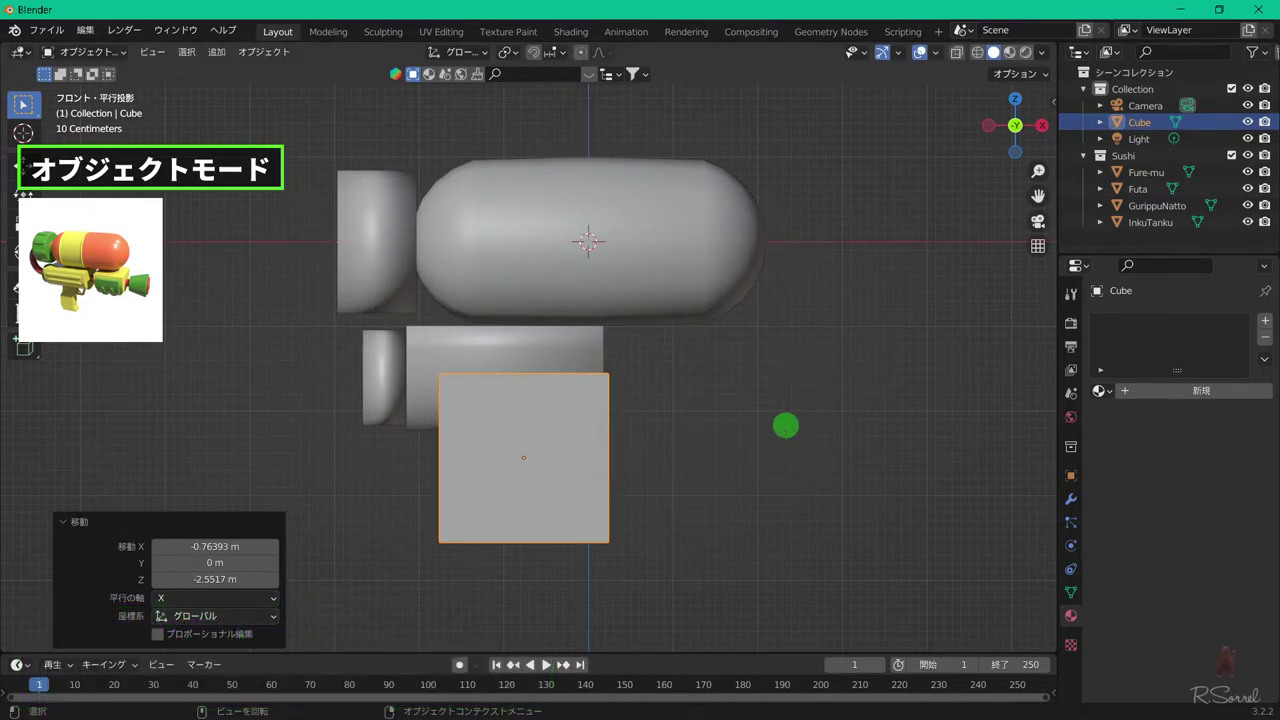
- Size the cube narrower in X, 0.197 thin in Y, and shorter in Z
{"action": "key", "text": "s"}
{"action": "key", "text": "x"}
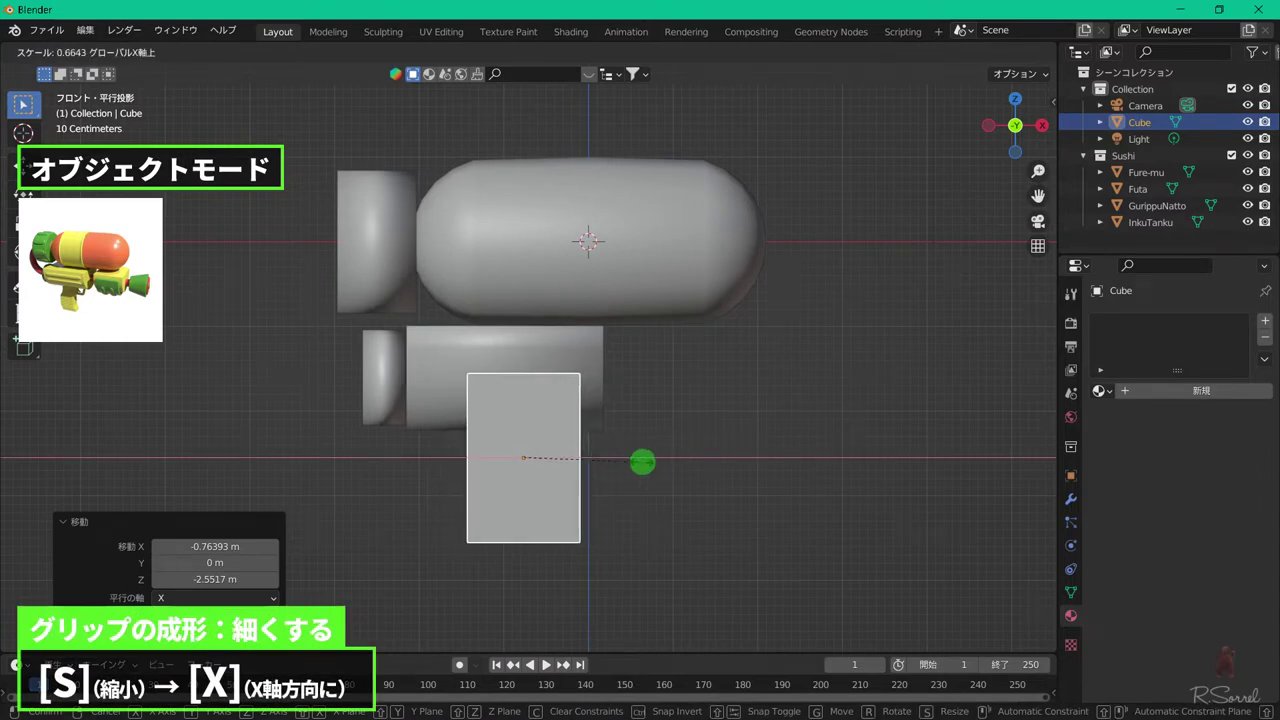
{"action": "left_click", "coordinate": [620, 466]}
{"action": "middle_click_drag", "start_coordinate": [620, 466], "coordinate": [740, 472]}
{"action": "key", "text": "s"}
{"action": "key", "text": "y"}
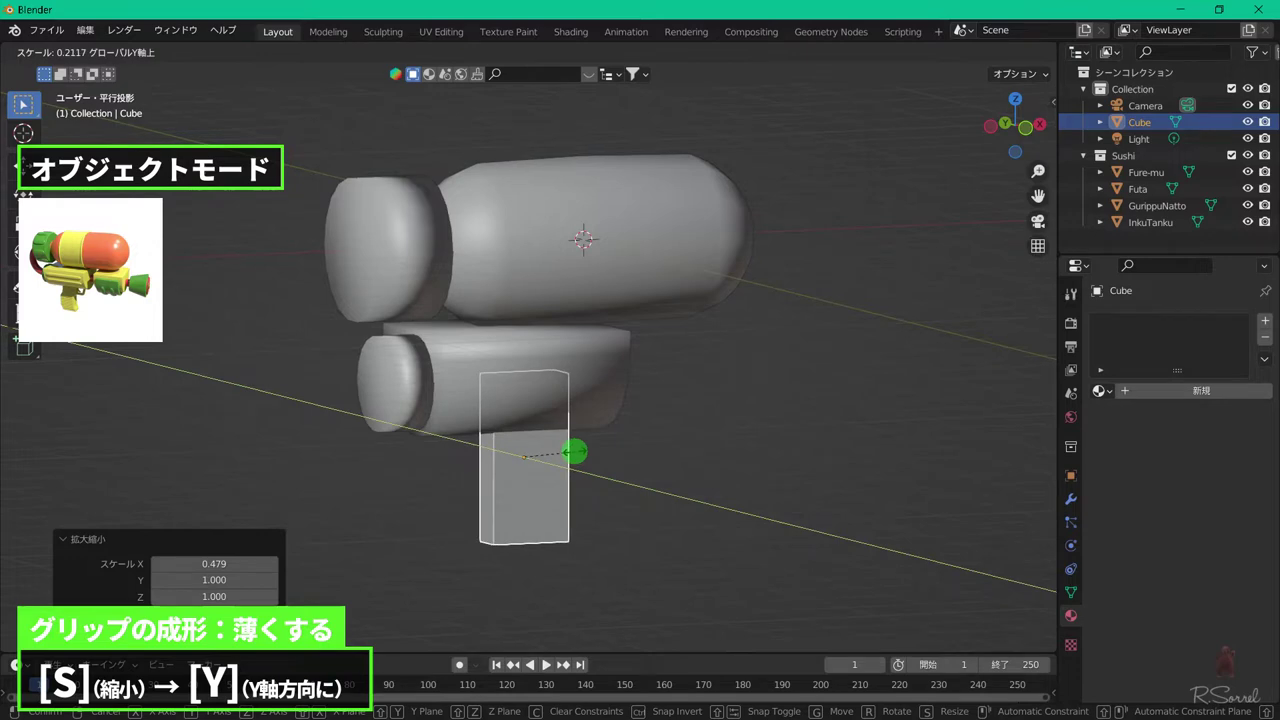
{"action": "left_click", "coordinate": [575, 449]}
{"action": "key", "text": "KP_1"}
{"action": "key", "text": "z"}
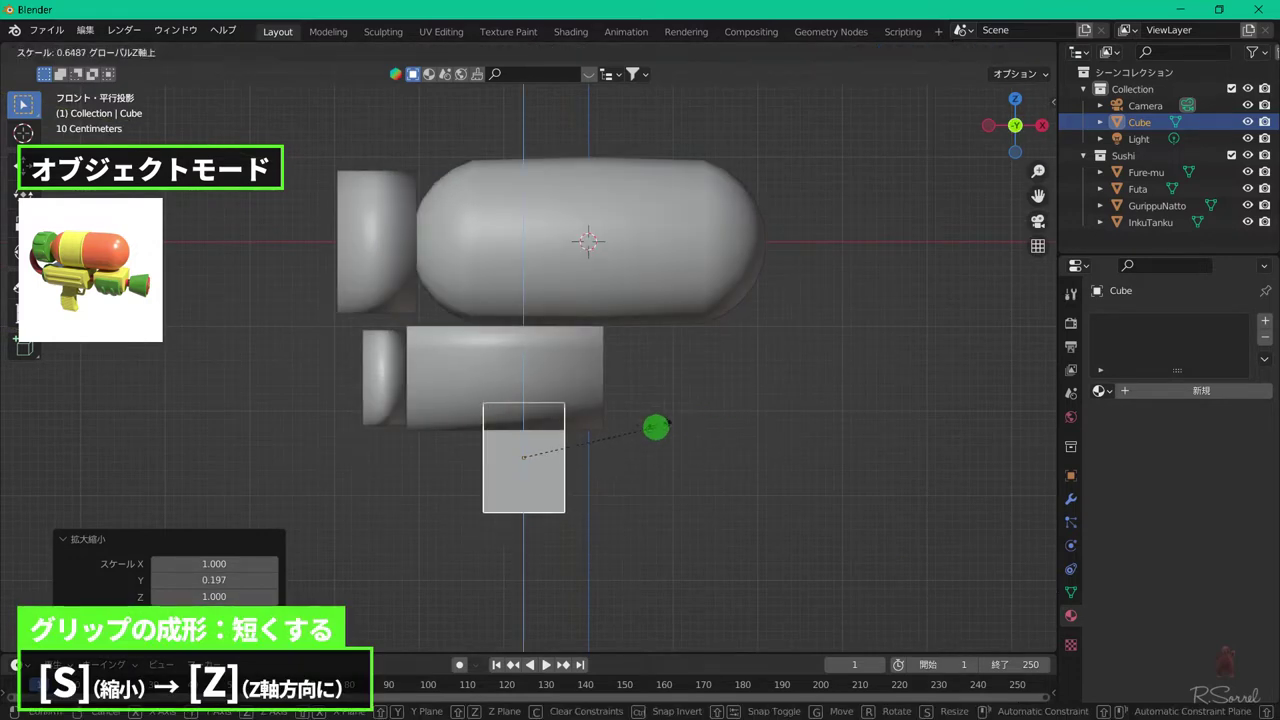
{"action": "left_click", "coordinate": [686, 434]}
- Slide the grip block sideways along X into its final position
{"action": "key", "text": "g"}
{"action": "key", "text": "z"}
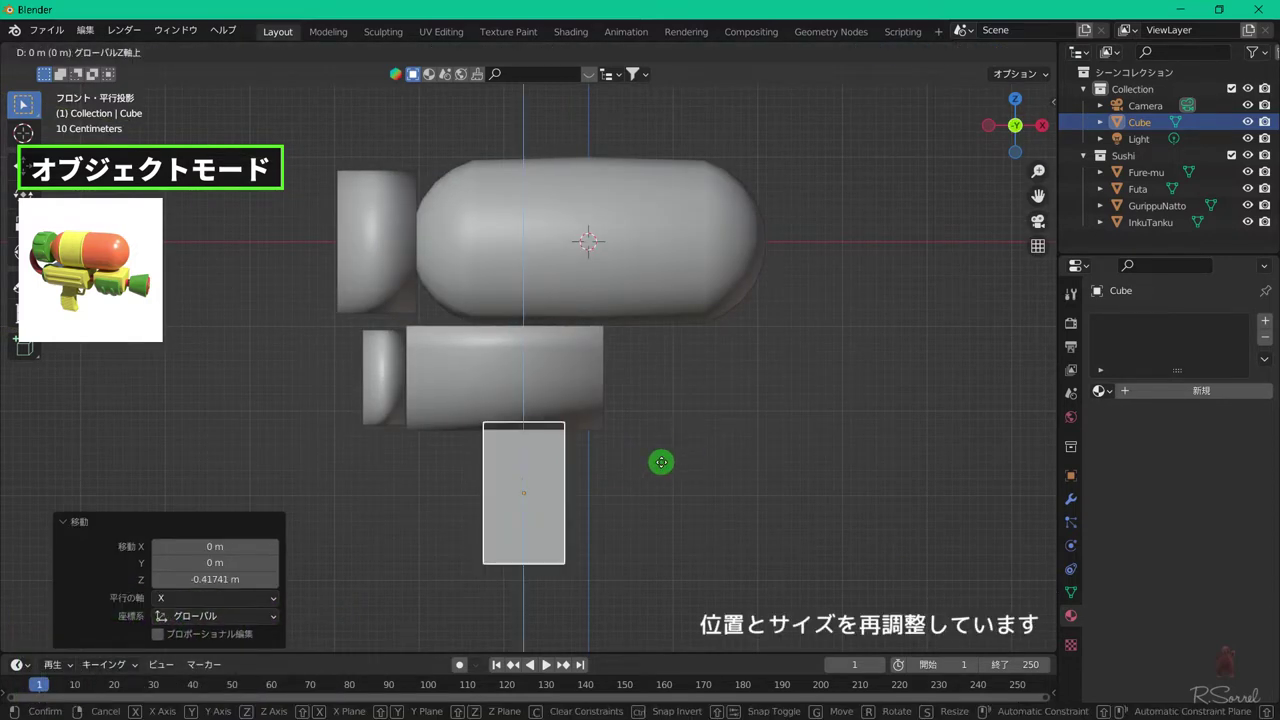
{"action": "key", "text": "x"}
{"action": "left_click", "coordinate": [845, 433]}
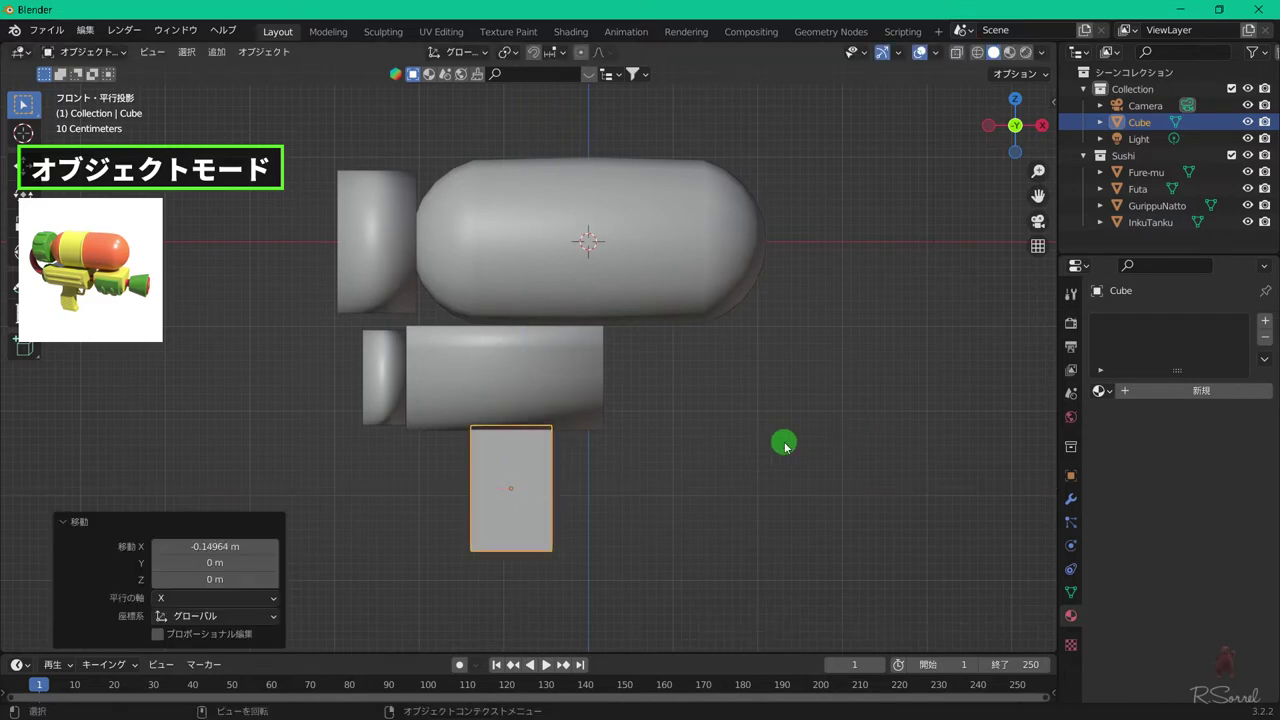
- Smooth-shade the grip block and rename it 'Gurippu'
{"action": "right_click", "coordinate": [536, 449]}
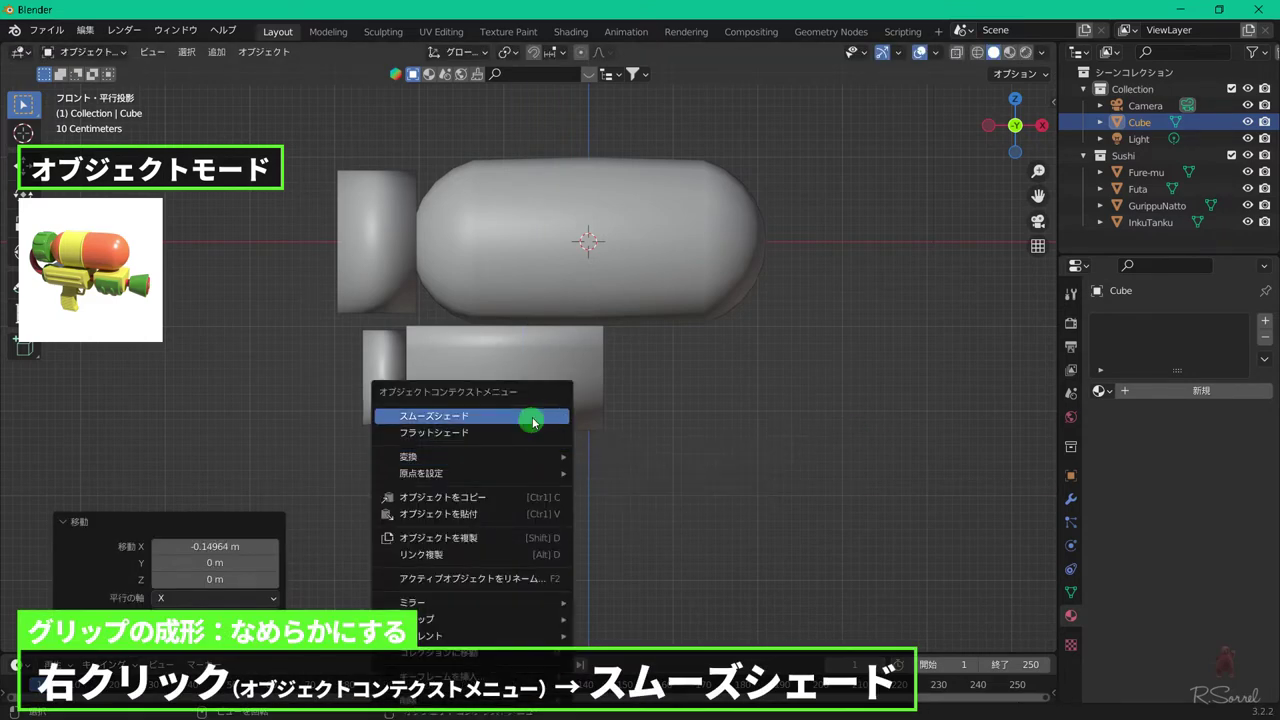
{"action": "left_click", "coordinate": [531, 417]}
{"action": "key", "text": "F2"}
{"action": "type", "text": "Gur"}
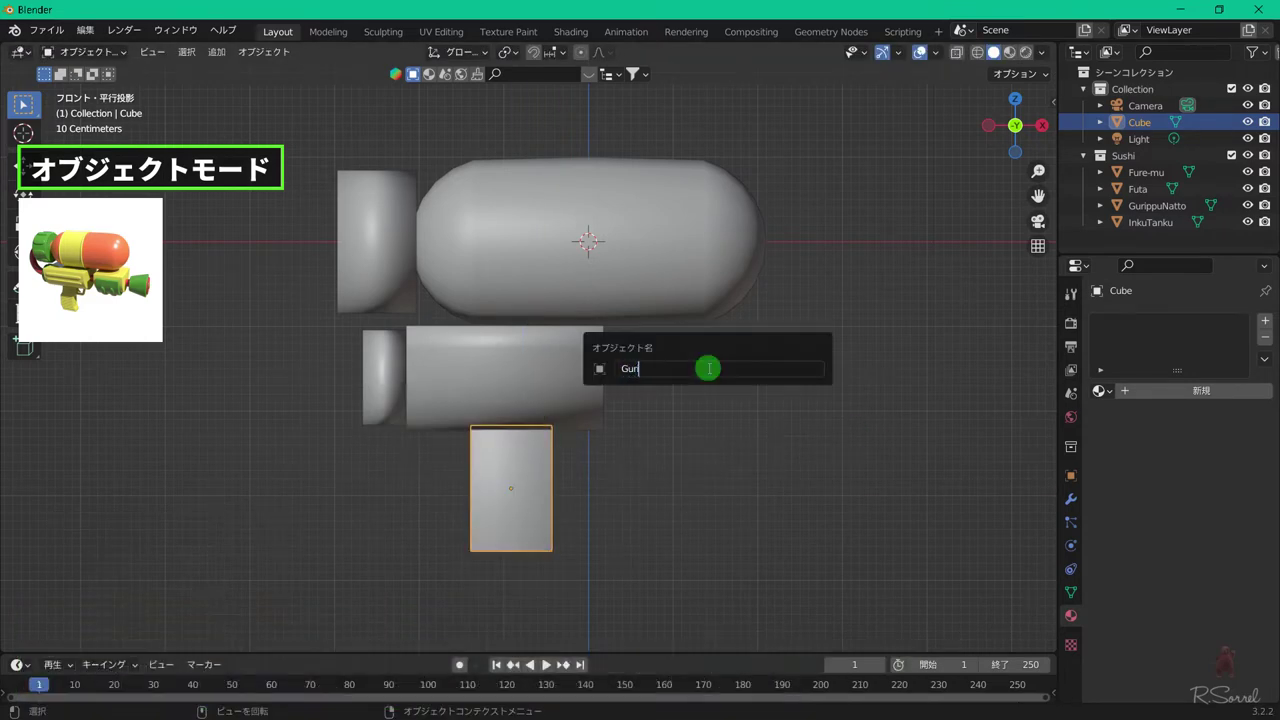
{"action": "type", "text": "ippu"}
{"action": "key", "text": "Return"}
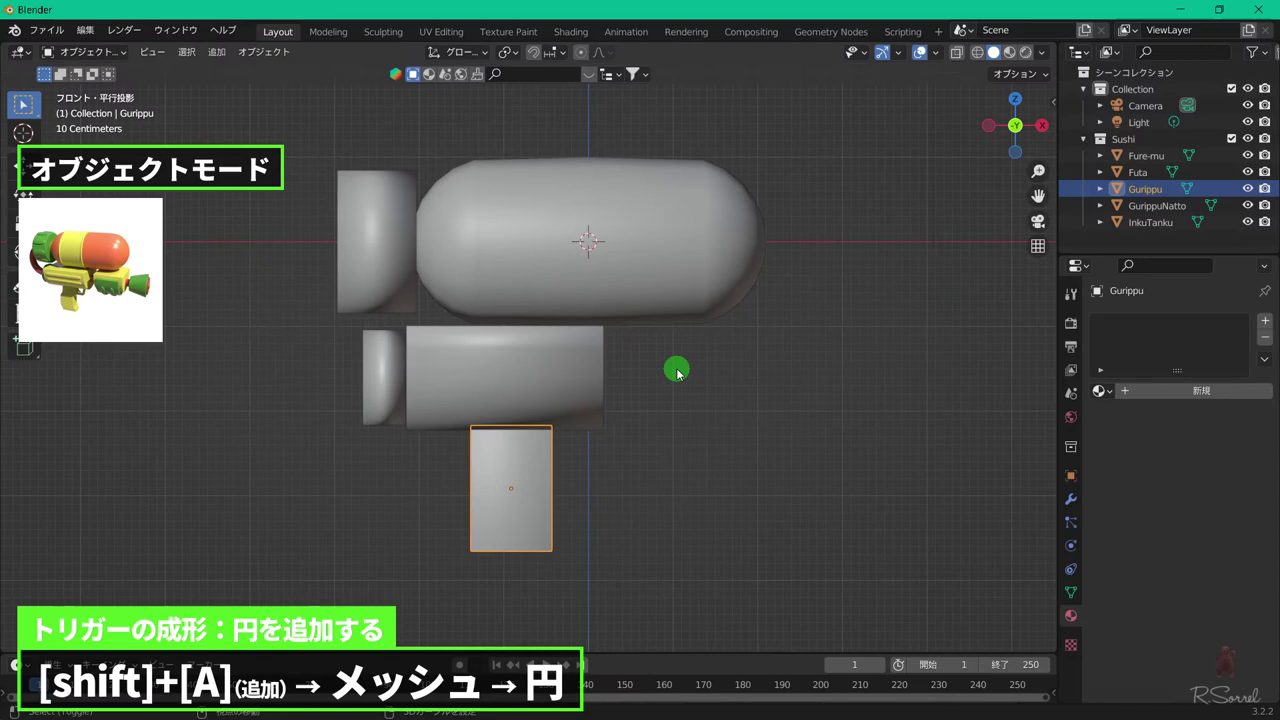
- Add a circle, isolate it, and rotate it 90° about X
{"action": "key", "text": "shift+a"}
{"action": "mouse_move", "coordinate": [678, 373]}
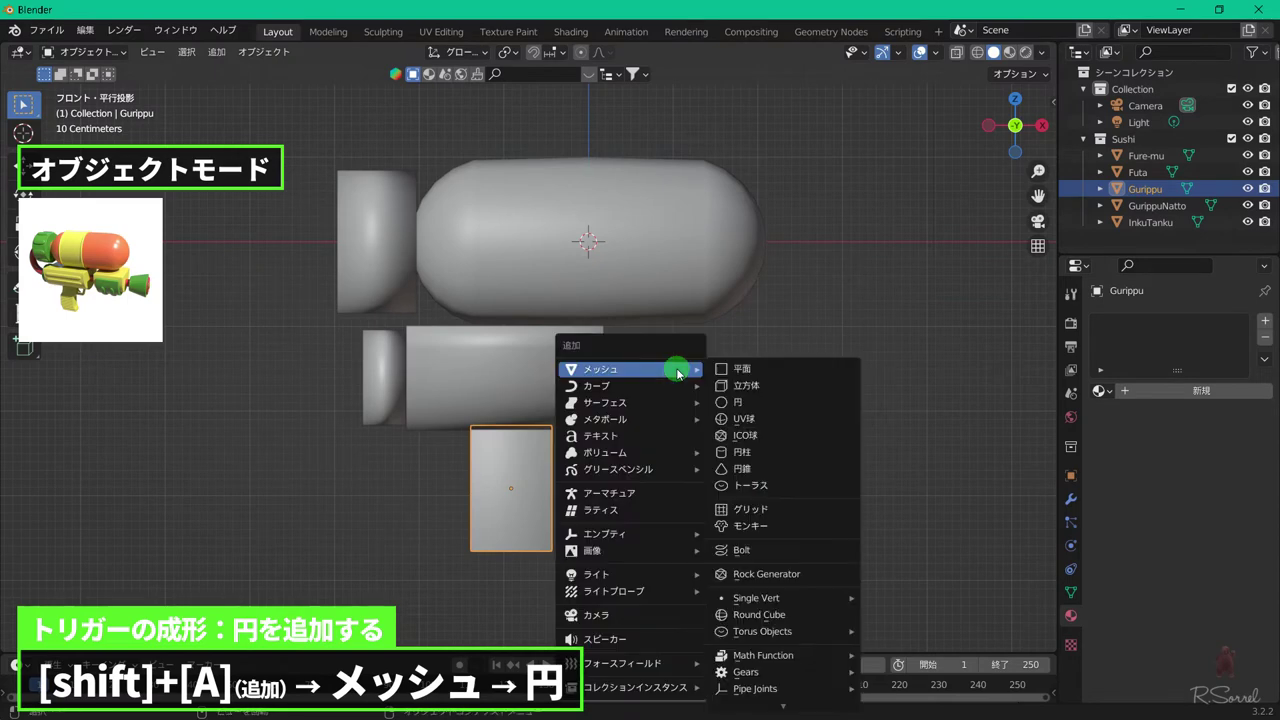
{"action": "left_click", "coordinate": [741, 402]}
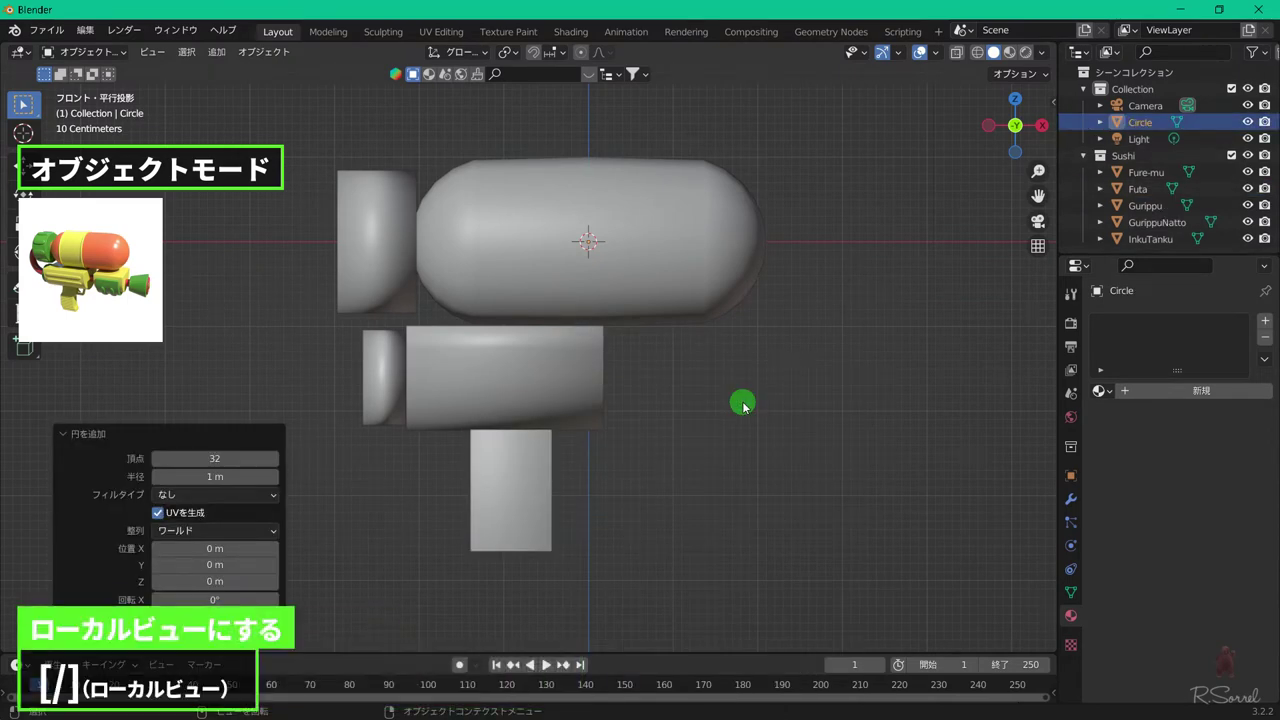
{"action": "key", "text": "KP_Divide"}
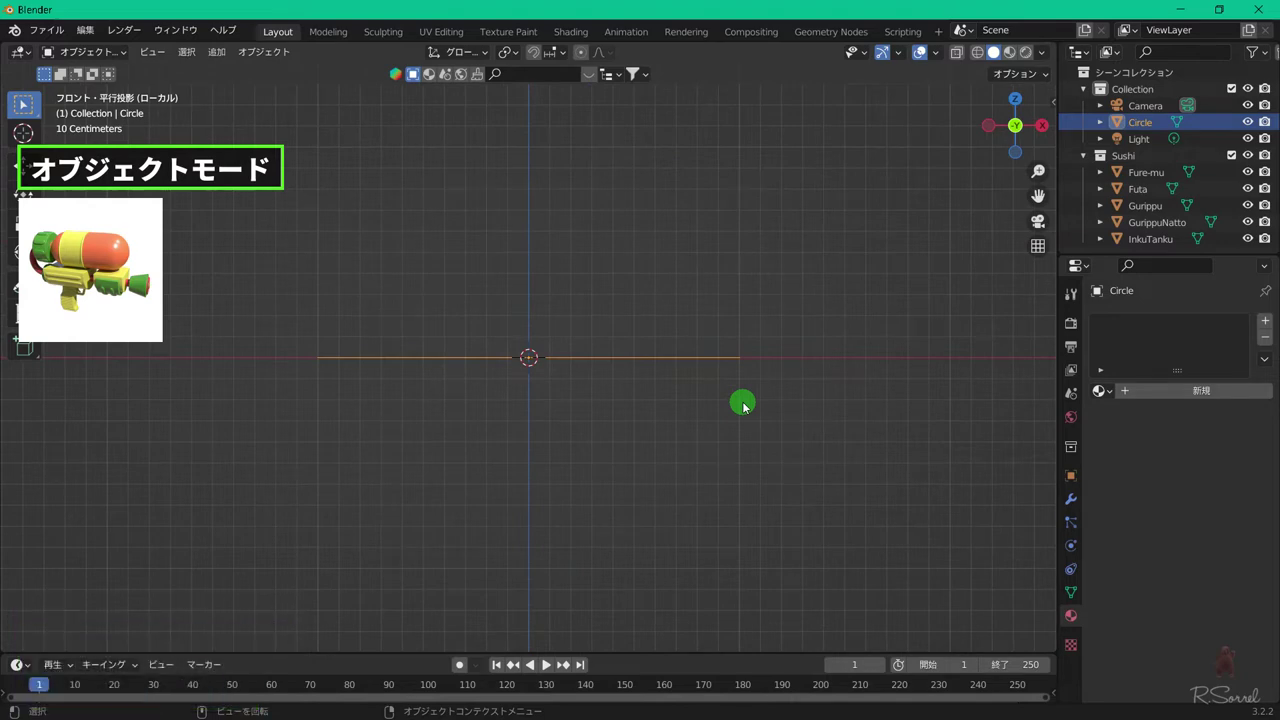
{"action": "type", "text": "rx90"}
{"action": "key", "text": "Return"}
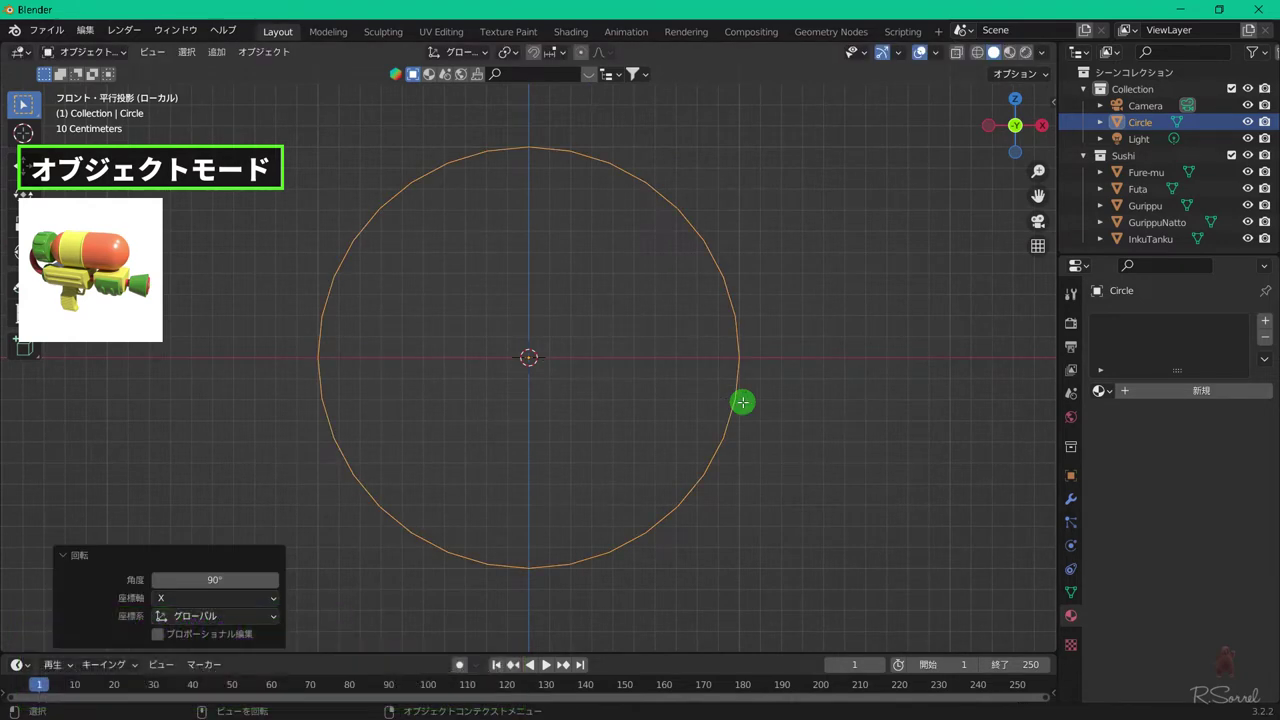
- Delete the upper half of the circle's vertices in Edit Mode
{"action": "key", "text": "Tab"}
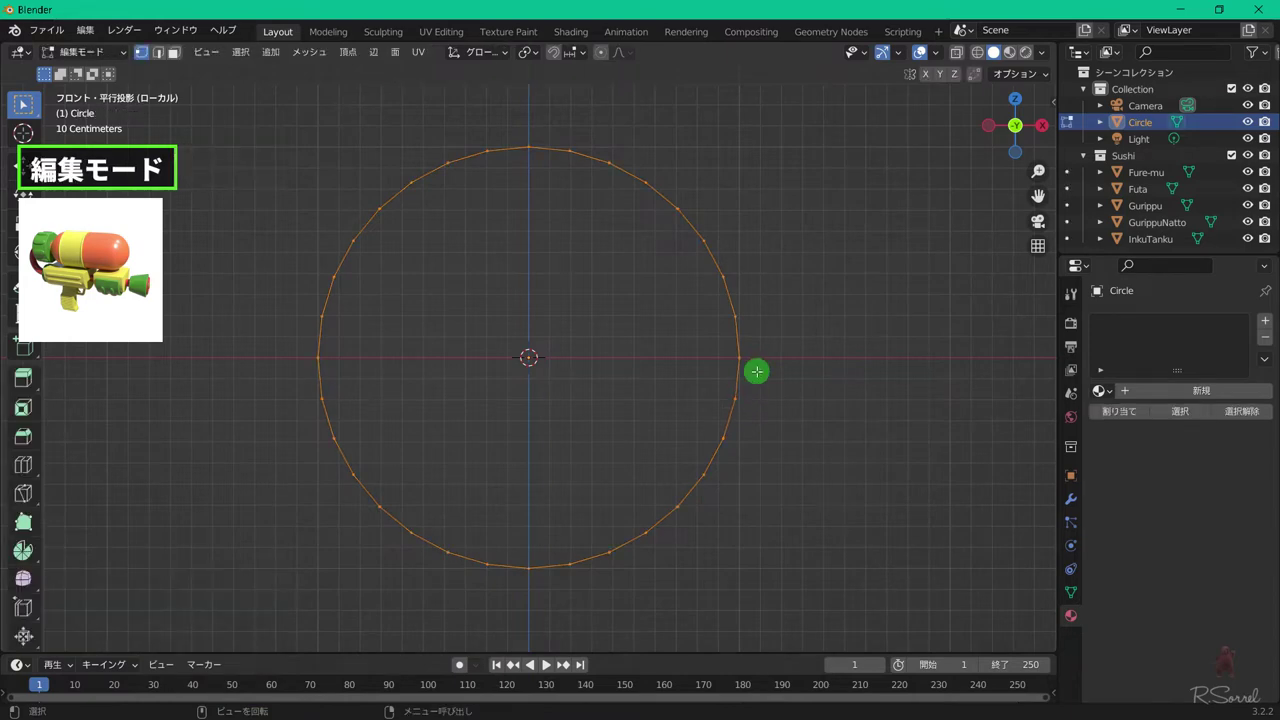
{"action": "left_click_drag", "start_coordinate": [214, 106], "coordinate": [852, 332]}
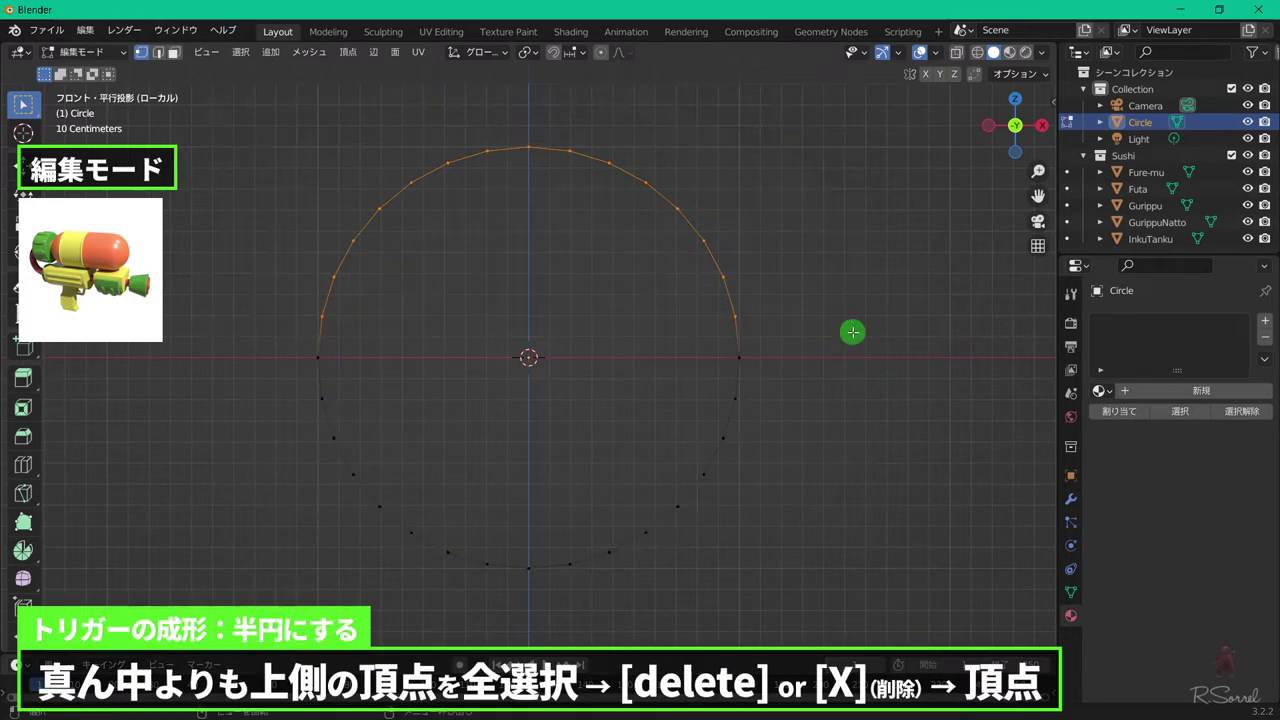
{"action": "key", "text": "x"}
{"action": "left_click", "coordinate": [852, 332]}
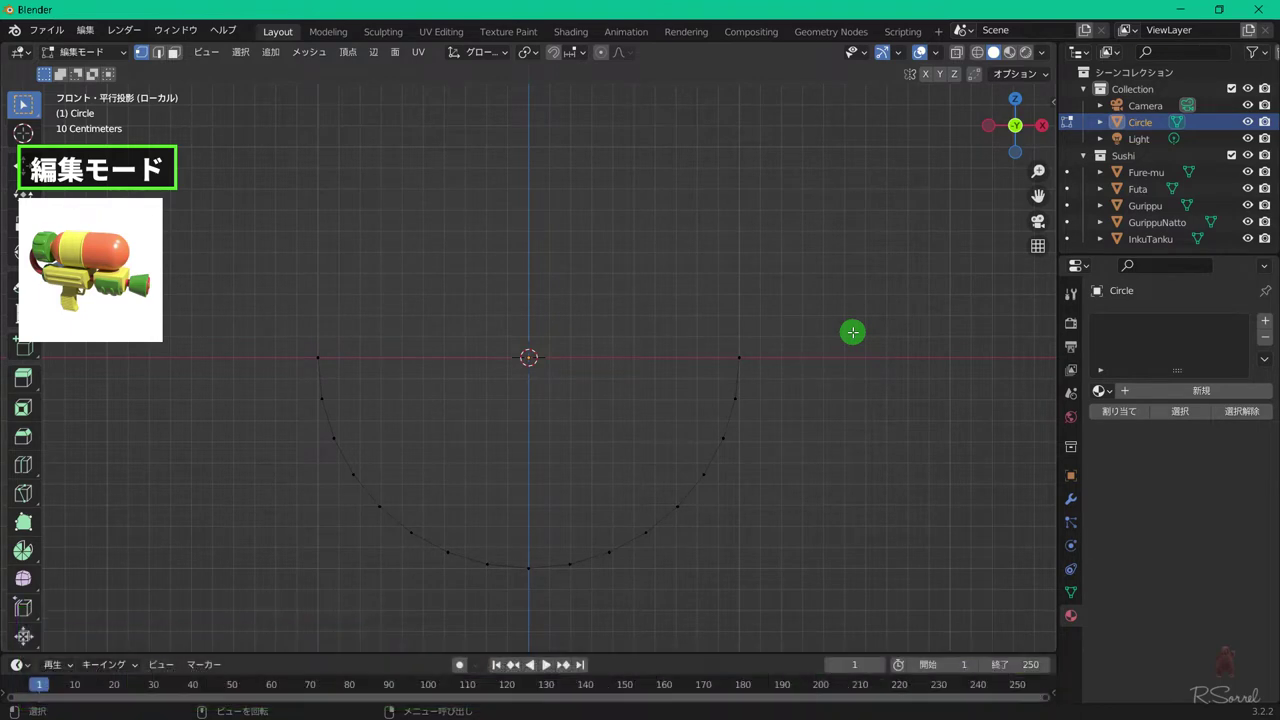
- Flip the right half of the arc 180° about Z and slide it toward the centre along X
{"action": "left_click_drag", "start_coordinate": [540, 283], "coordinate": [915, 633]}
{"action": "type", "text": "r"}
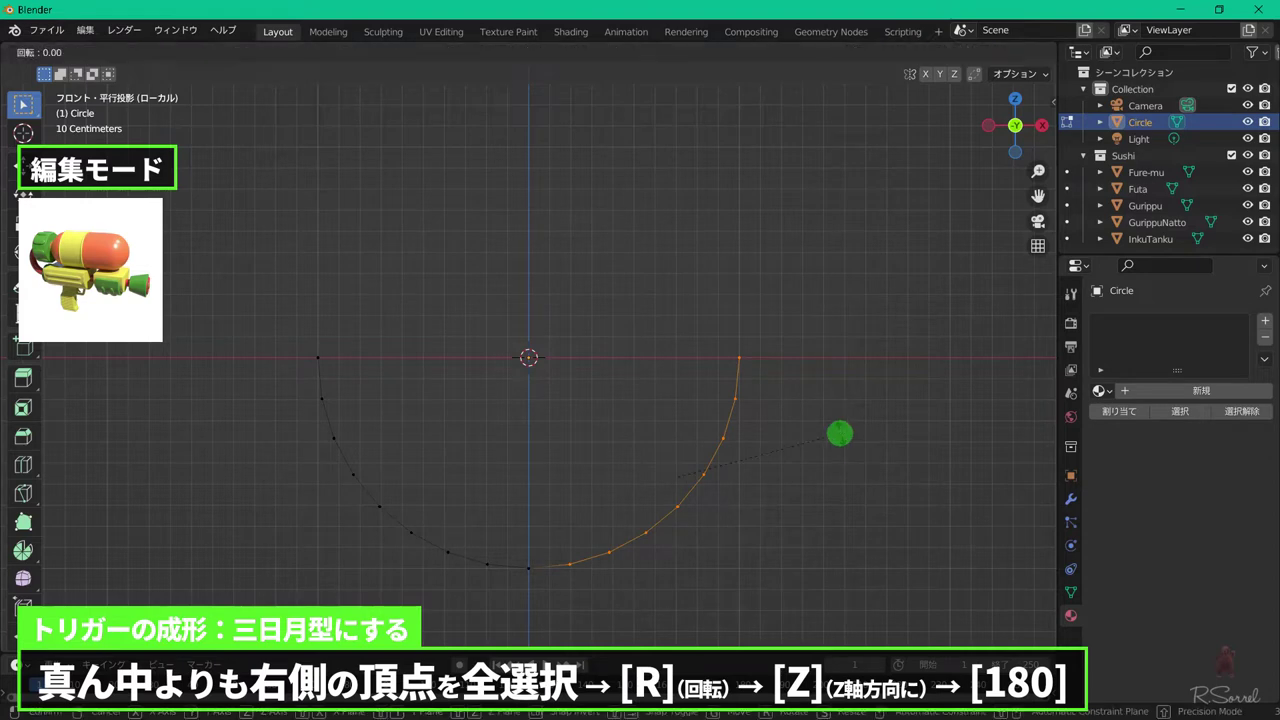
{"action": "type", "text": "z180"}
{"action": "key", "text": "Return"}
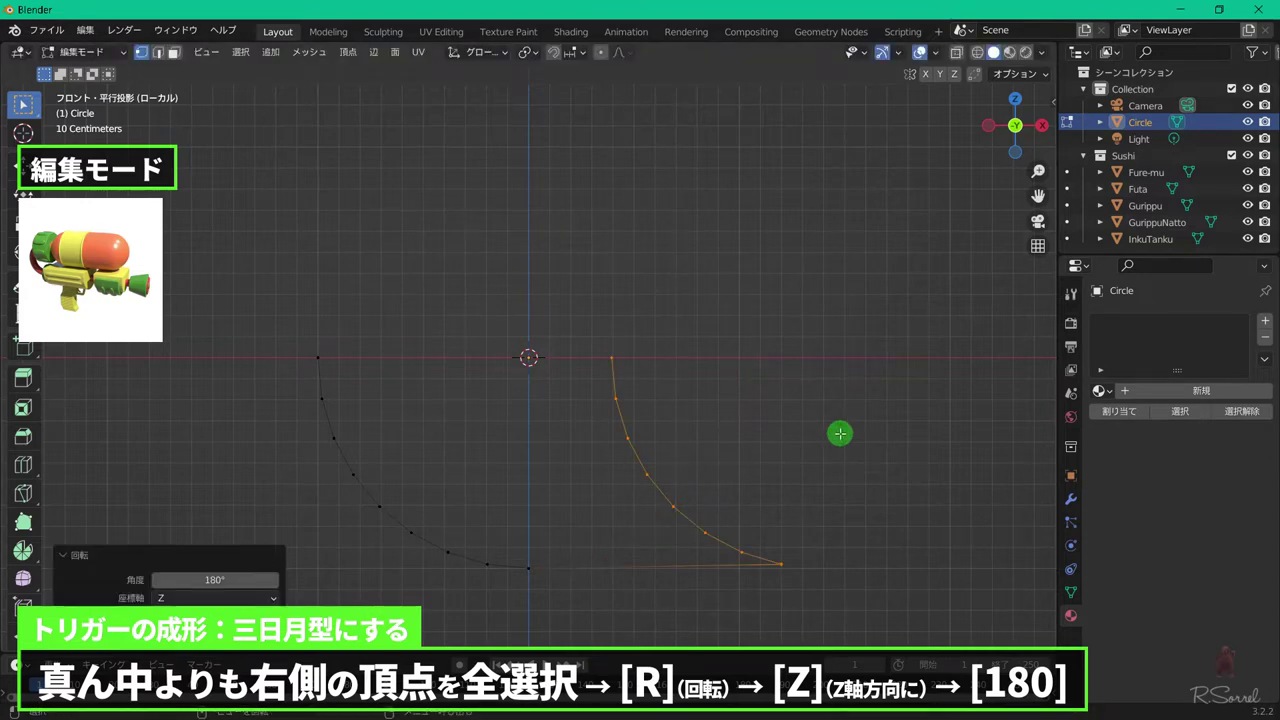
{"action": "key", "text": "g"}
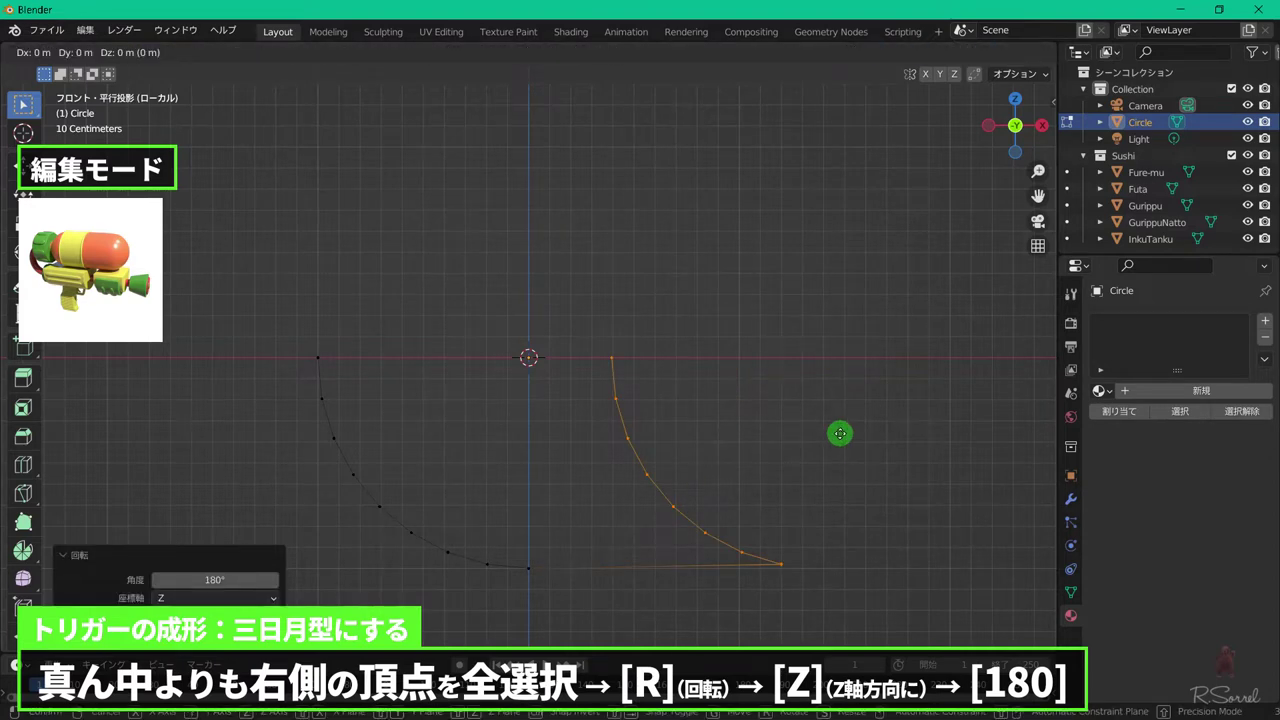
{"action": "key", "text": "x"}
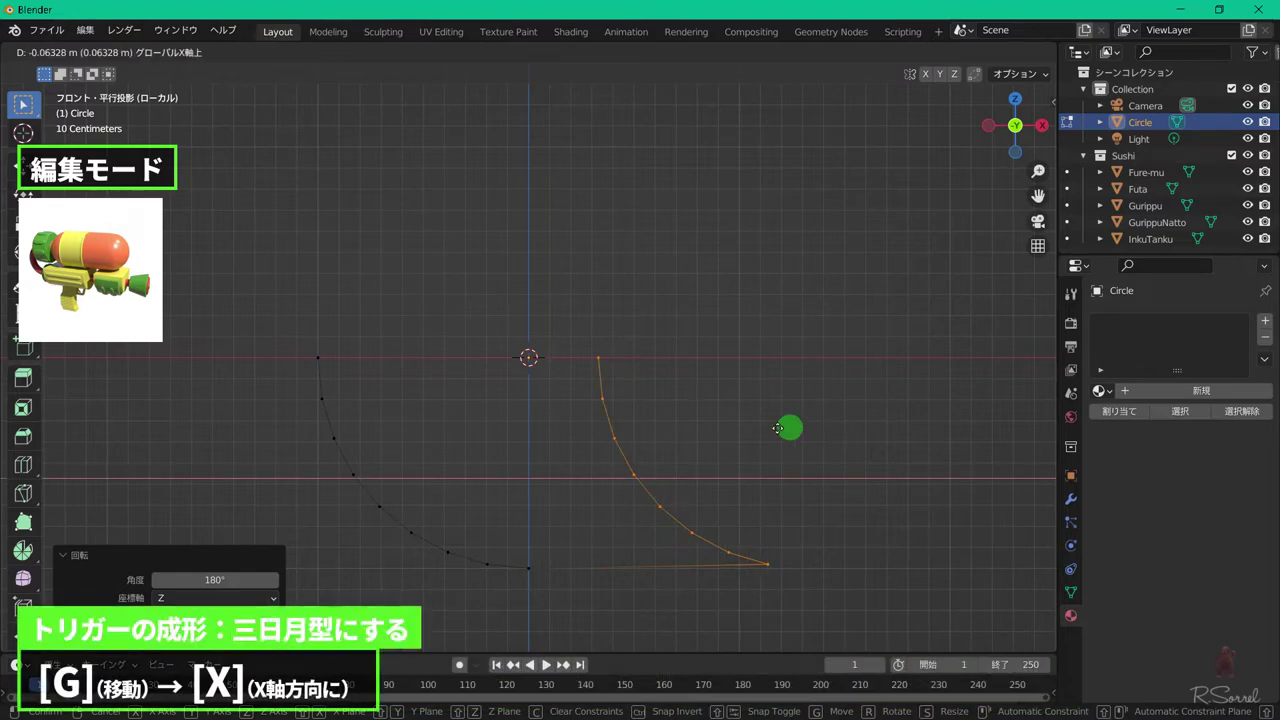
{"action": "left_click", "coordinate": [654, 427]}
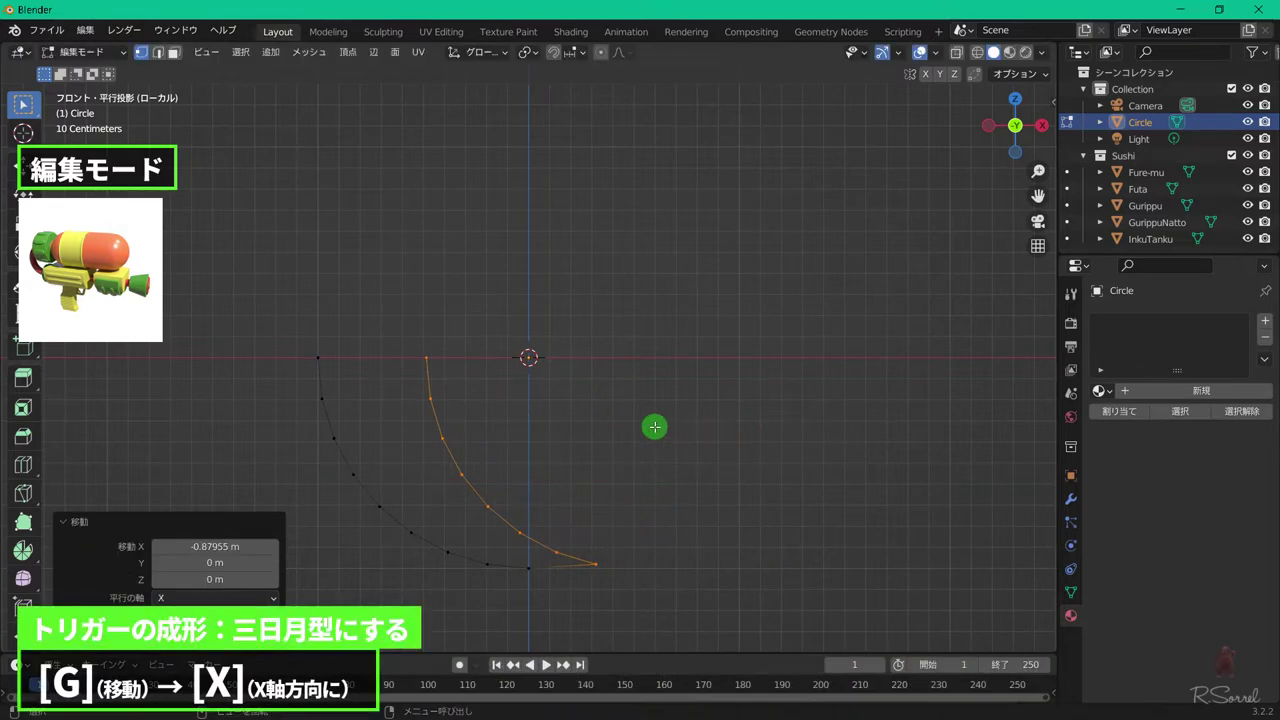
- Delete the stray end vertex, fill a face between the arcs, and extrude it for thickness
{"action": "left_click_drag", "start_coordinate": [581, 535], "coordinate": [668, 624]}
{"action": "key", "text": "x"}
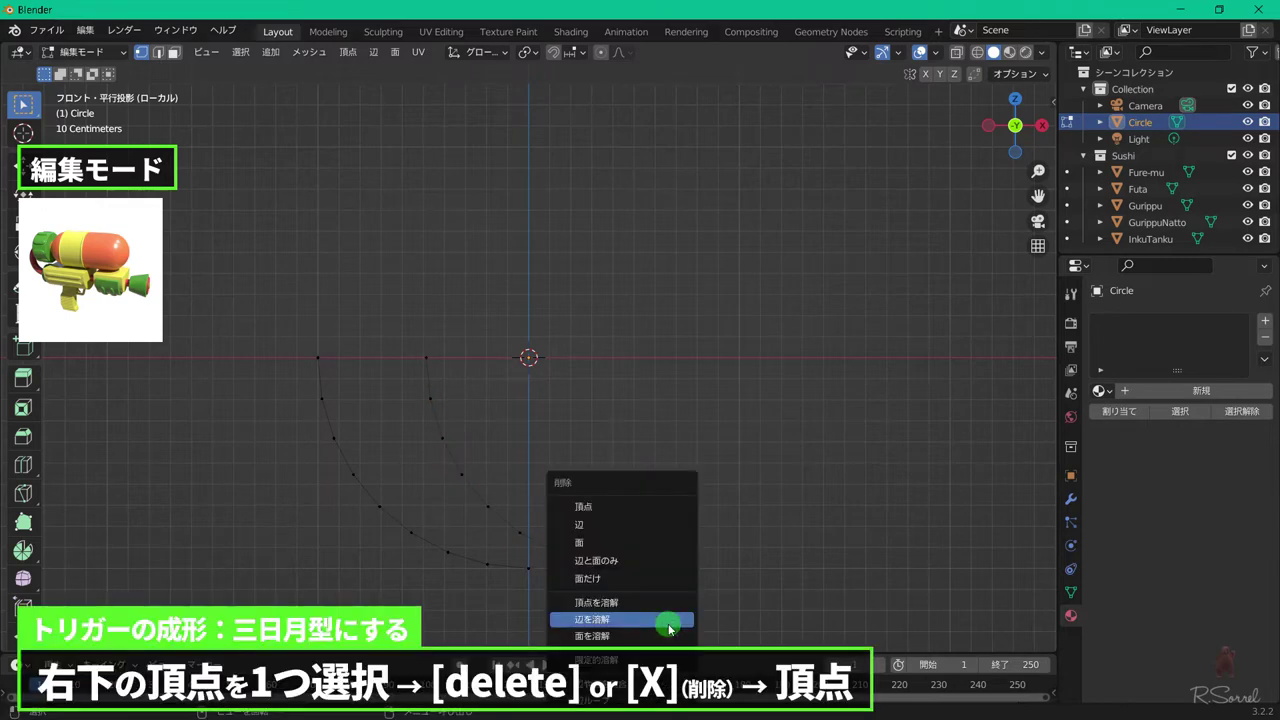
{"action": "key", "text": "Up"}
{"action": "key", "text": "Up"}
{"action": "key", "text": "Up"}
{"action": "key", "text": "Up"}
{"action": "key", "text": "Up"}
{"action": "key", "text": "Up"}
{"action": "key", "text": "Return"}
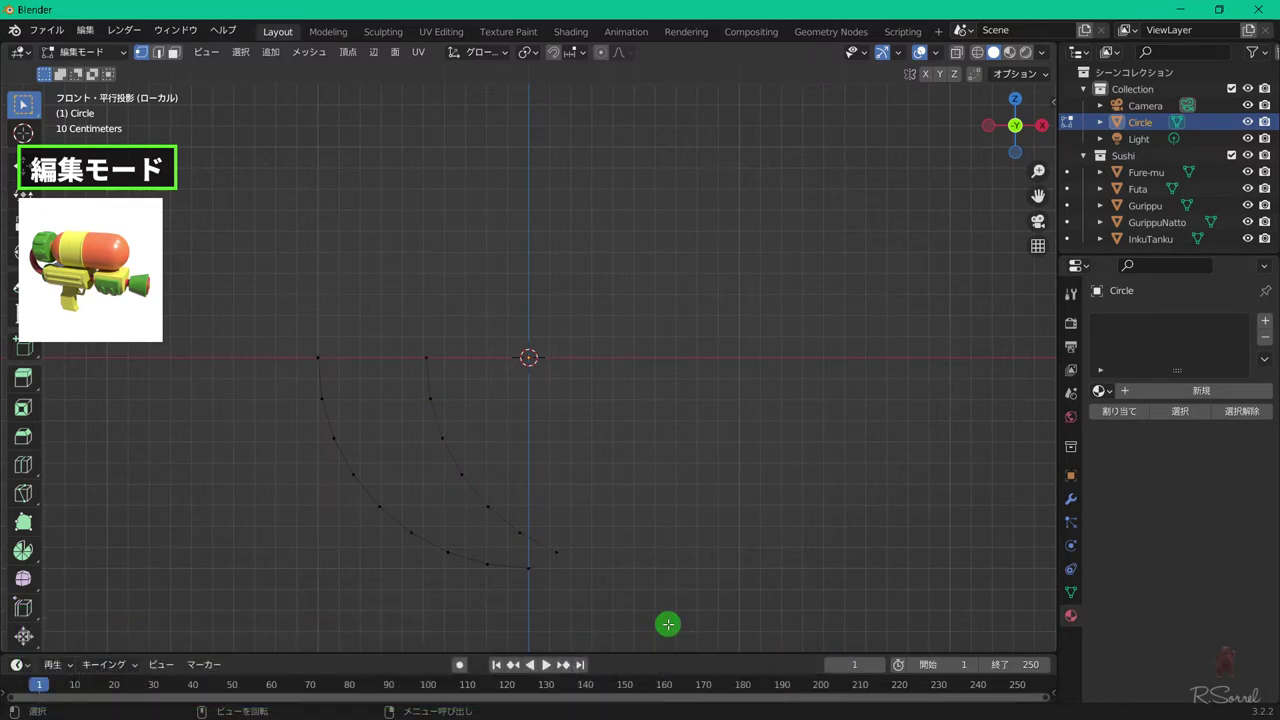
{"action": "key", "text": "a"}
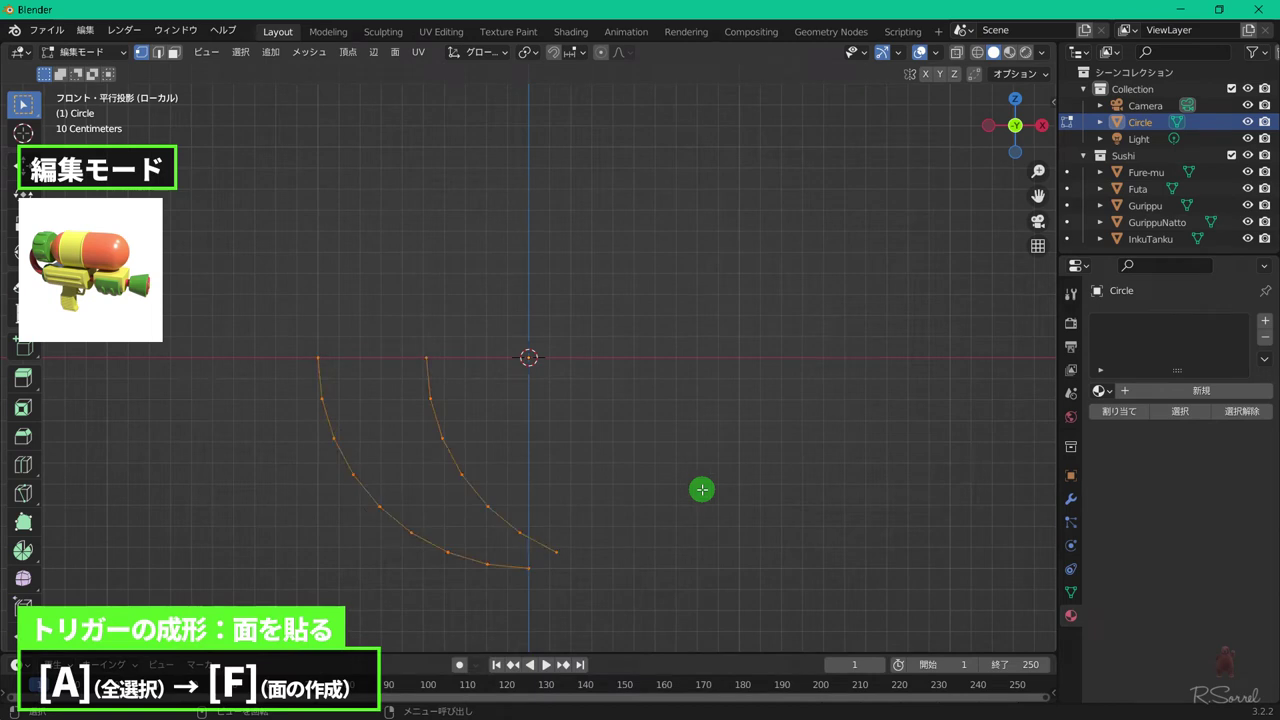
{"action": "key", "text": "f"}
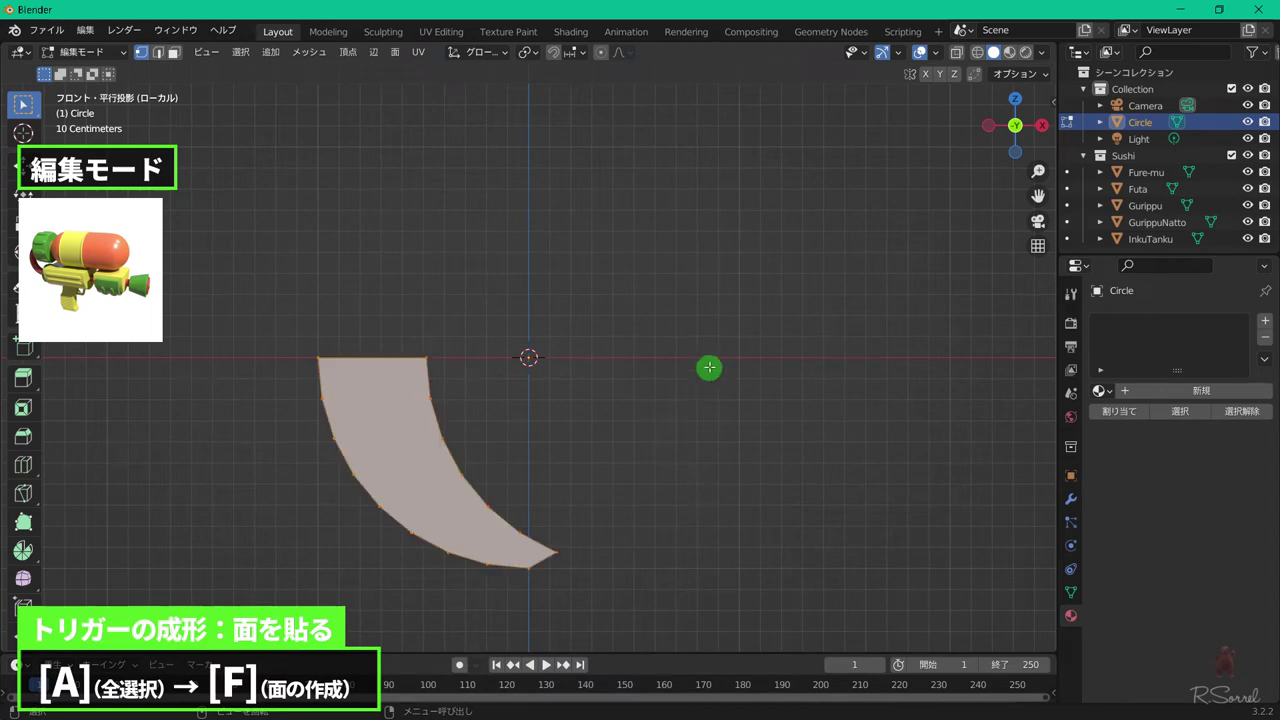
{"action": "middle_click_drag", "start_coordinate": [709, 366], "coordinate": [594, 391]}
{"action": "key", "text": "e"}
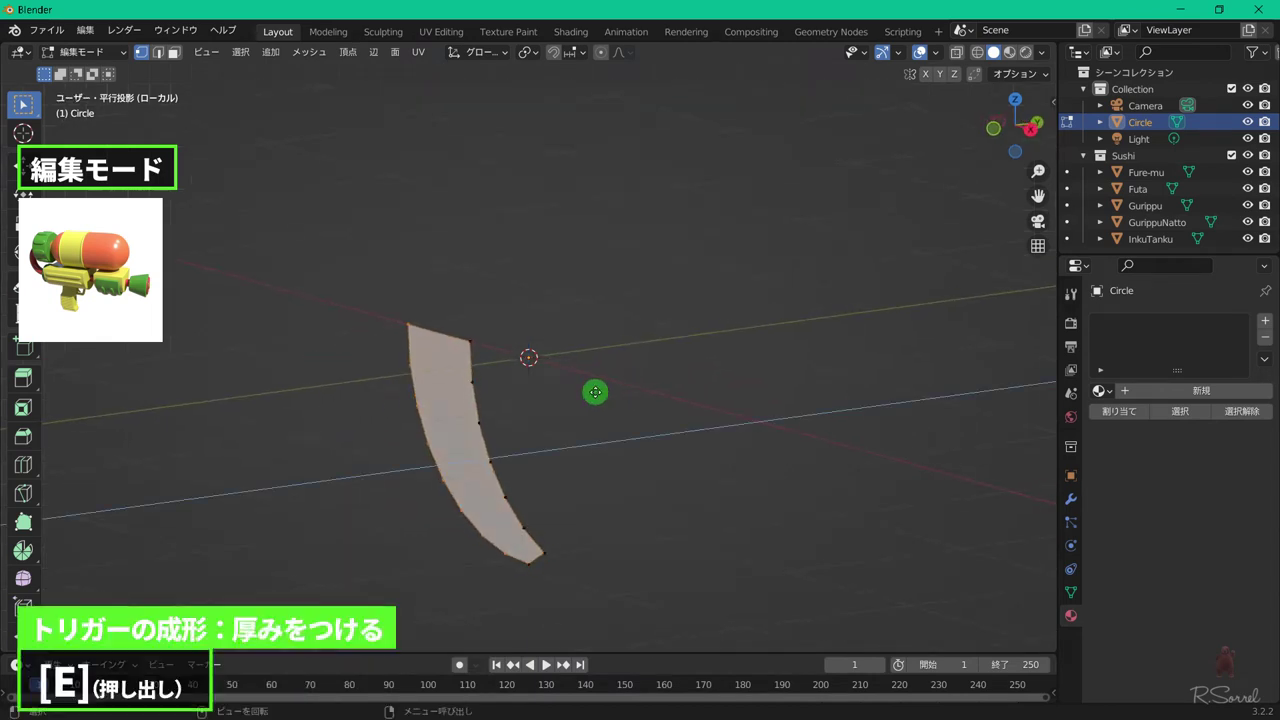
{"action": "left_click", "coordinate": [576, 410]}
- Set the crescent's origin to its Center of Mass (Surface) from the right-side view
{"action": "key", "text": "Tab"}
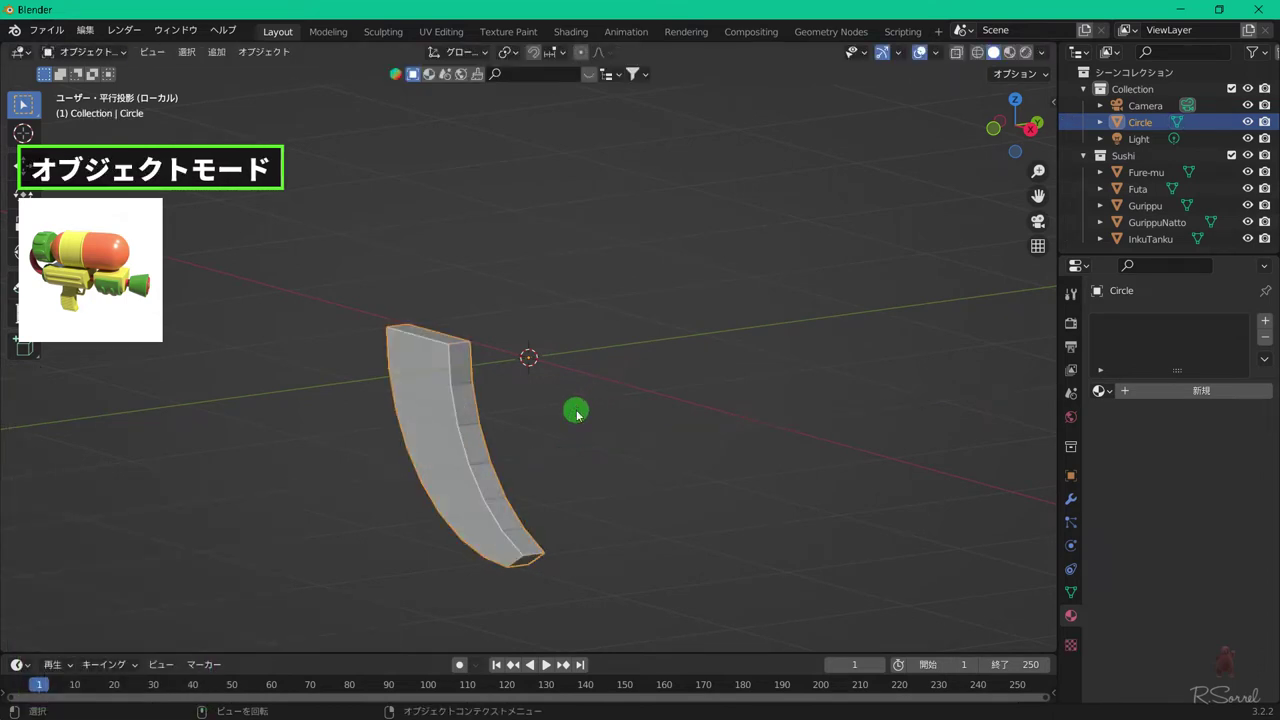
{"action": "key", "text": "KP_3"}
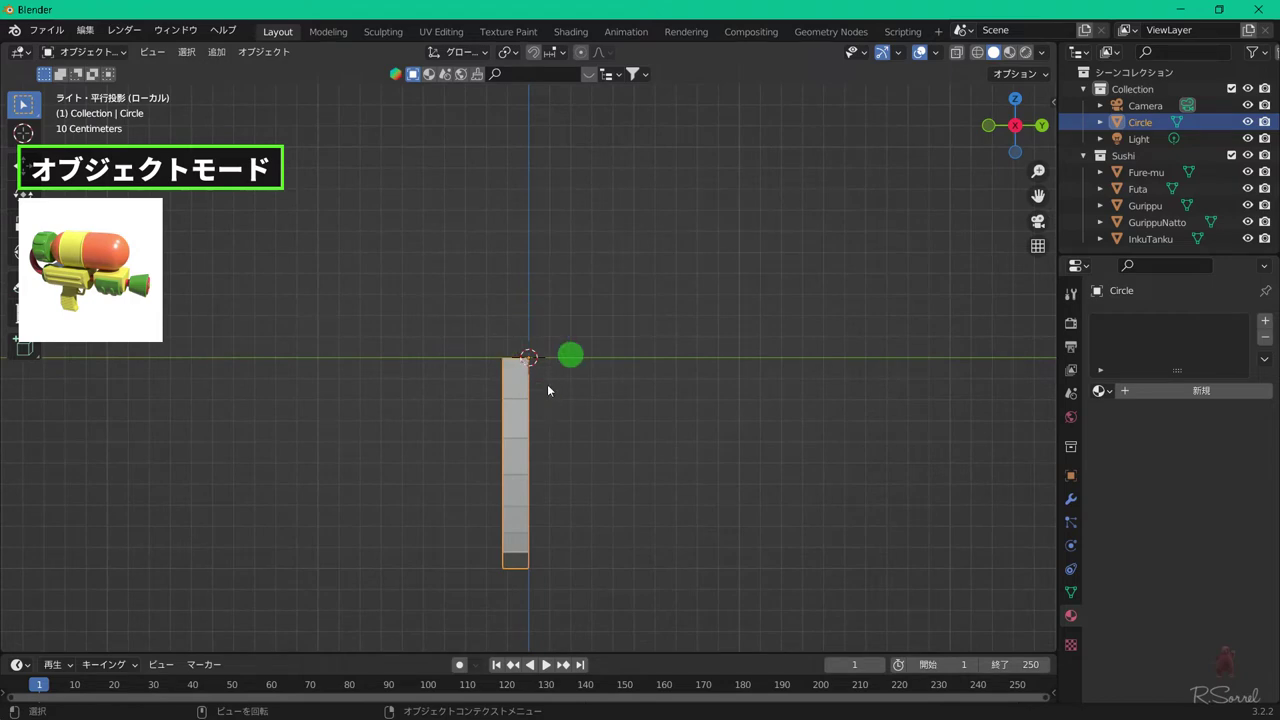
{"action": "left_click", "coordinate": [503, 368]}
{"action": "right_click", "coordinate": [518, 397]}
{"action": "mouse_move", "coordinate": [508, 451]}
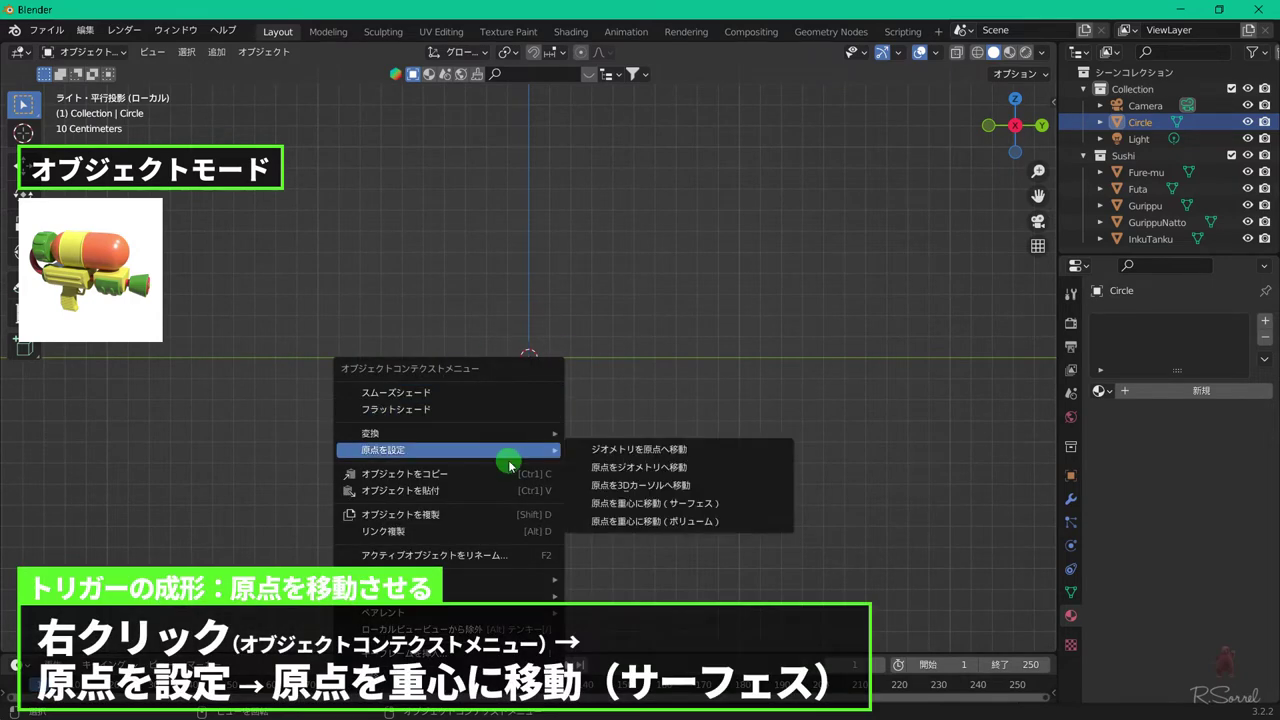
{"action": "left_click", "coordinate": [693, 506]}
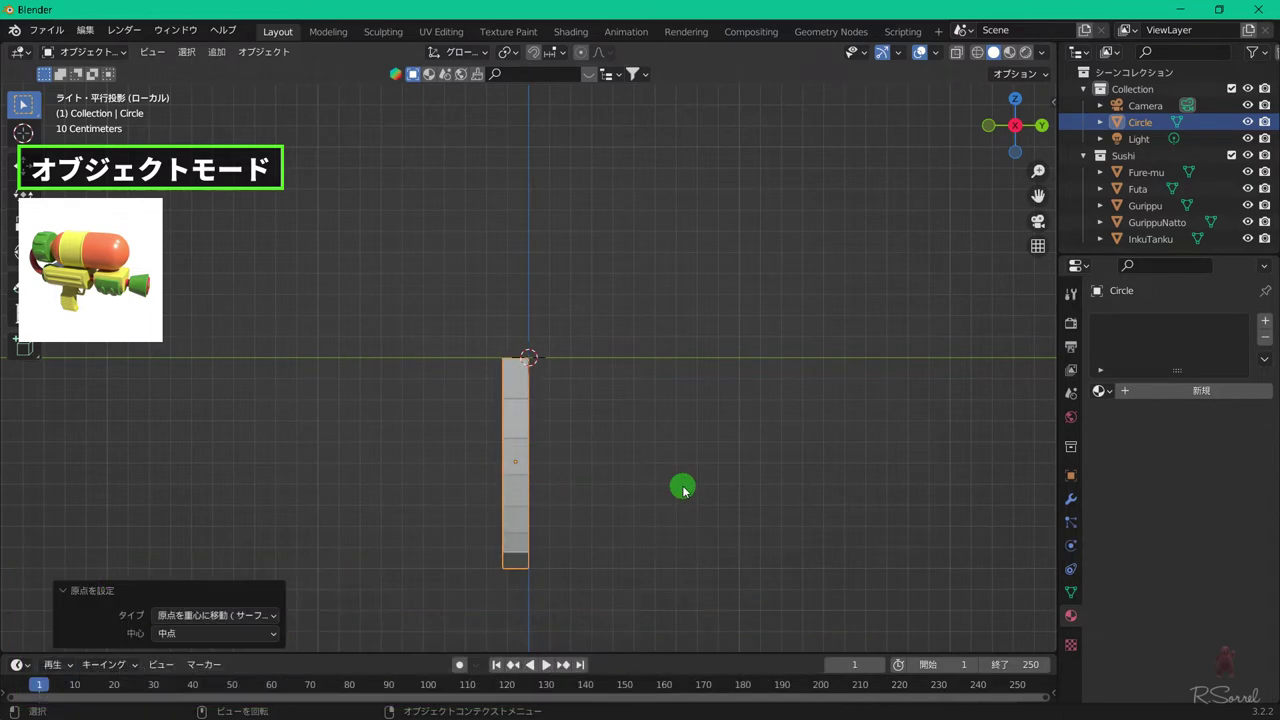
- Set the crescent's Y location to 0 m and exit local view to show the whole gun
{"action": "key", "text": "n"}
{"action": "left_click", "coordinate": [926, 154]}
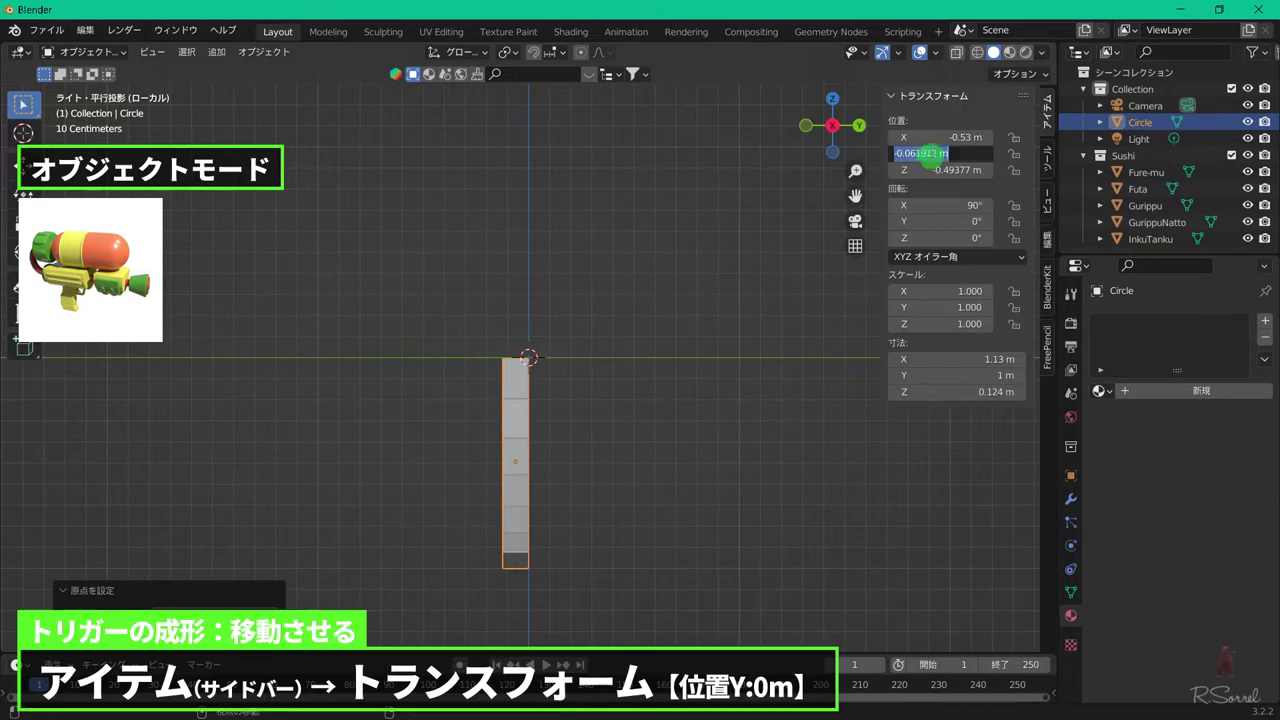
{"action": "type", "text": "0"}
{"action": "key", "text": "Return"}
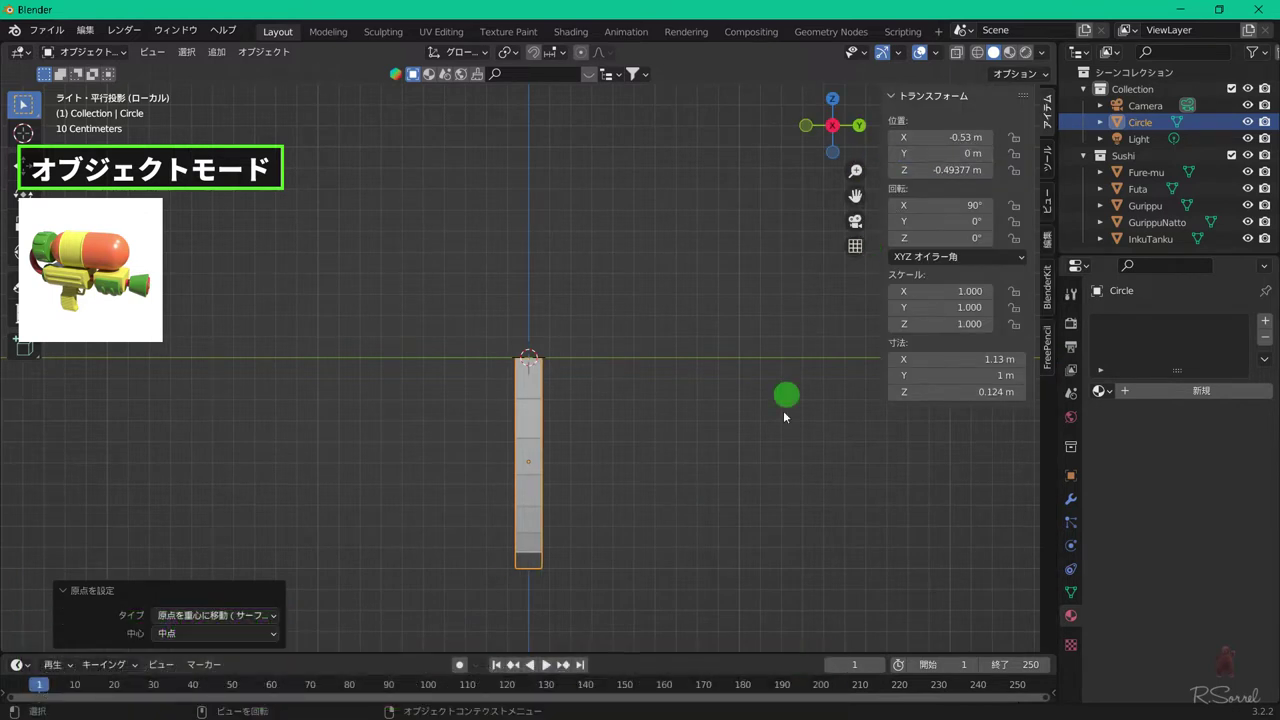
{"action": "key", "text": "n"}
{"action": "key", "text": "KP_Divide"}
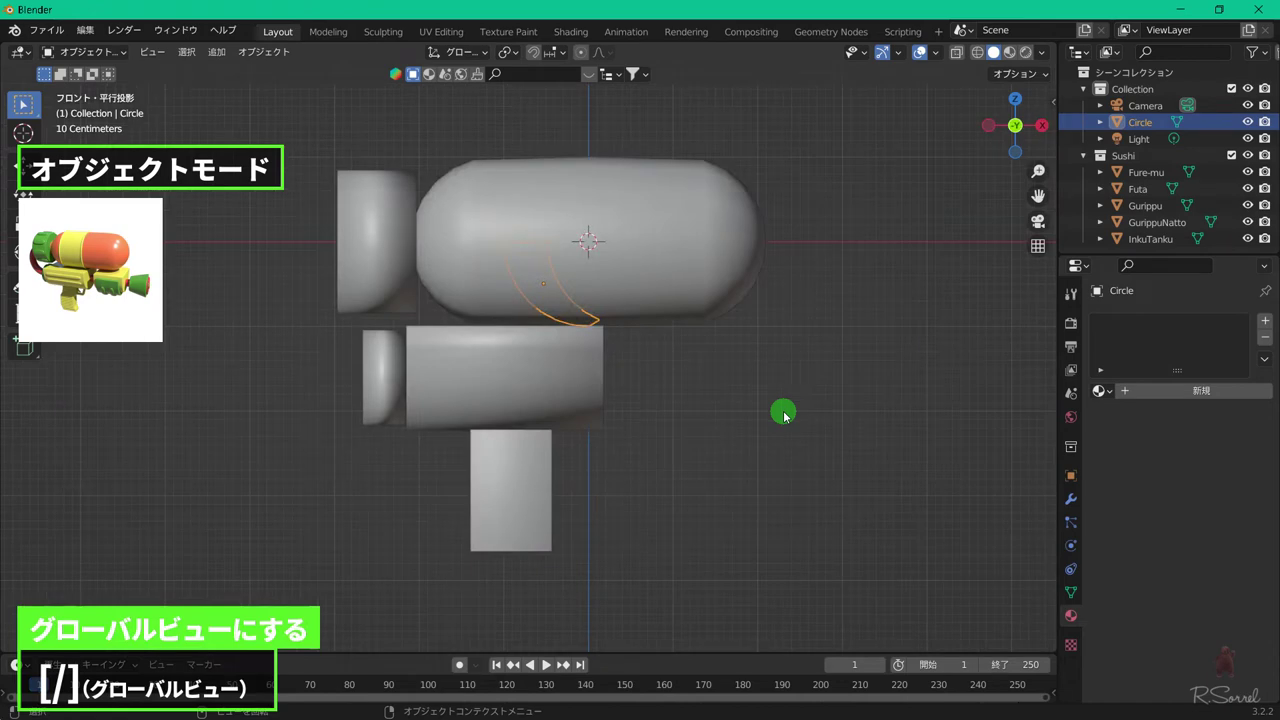
- Lower and shrink the crescent, placing it just below the body by the grip
{"action": "key", "text": "g"}
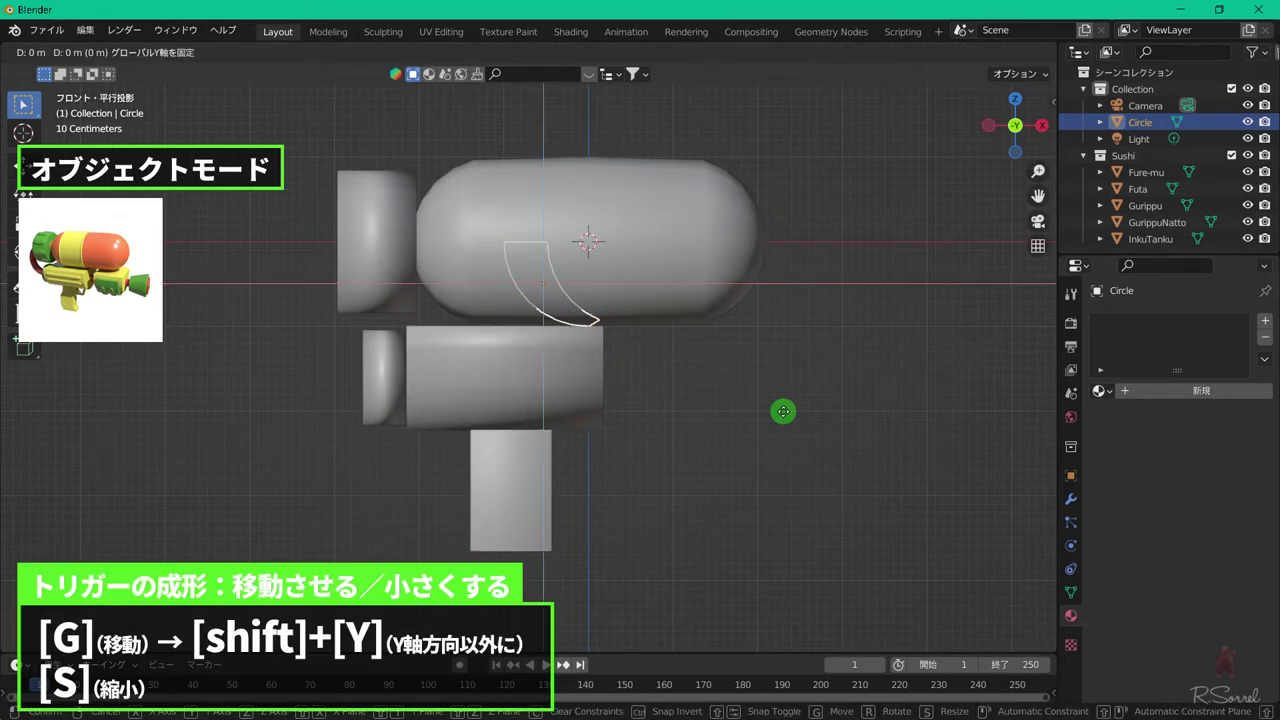
{"action": "key", "text": "shift+y"}
{"action": "left_click", "coordinate": [831, 563]}
{"action": "key", "text": "s"}
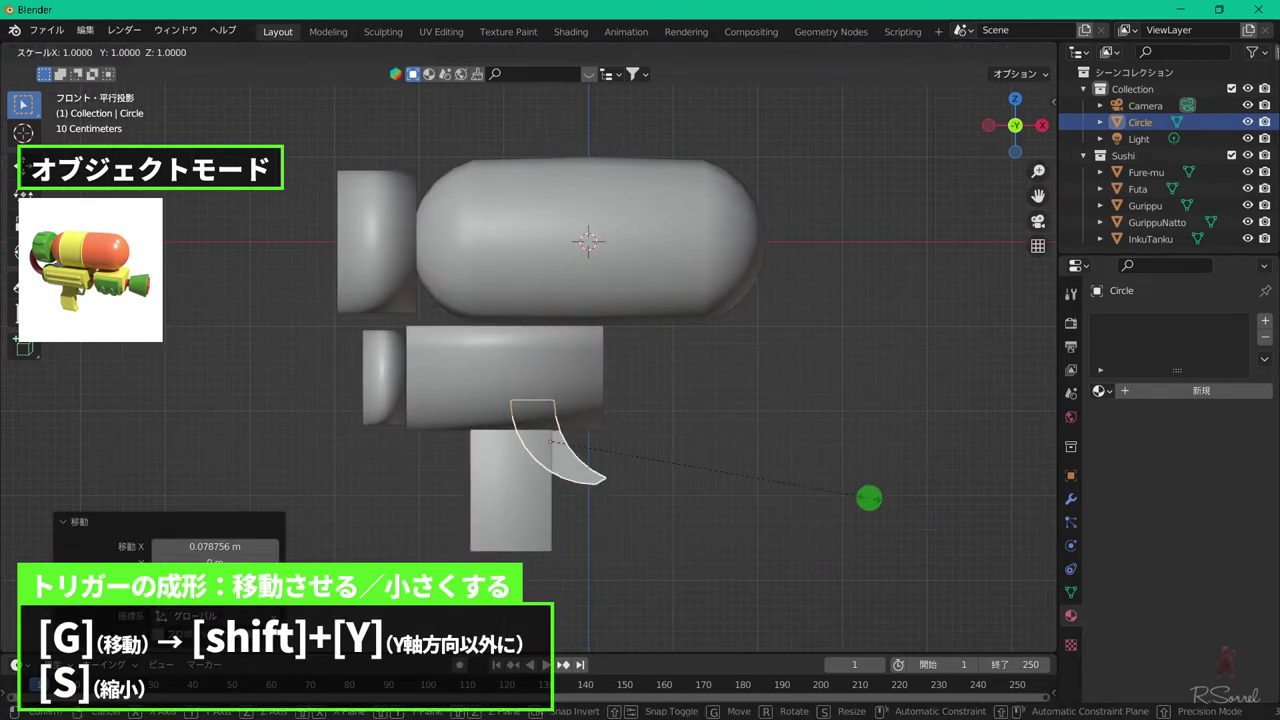
{"action": "left_click", "coordinate": [623, 406]}
{"action": "scroll", "coordinate": [623, 406], "scroll_direction": "up", "scroll_amount": 2}
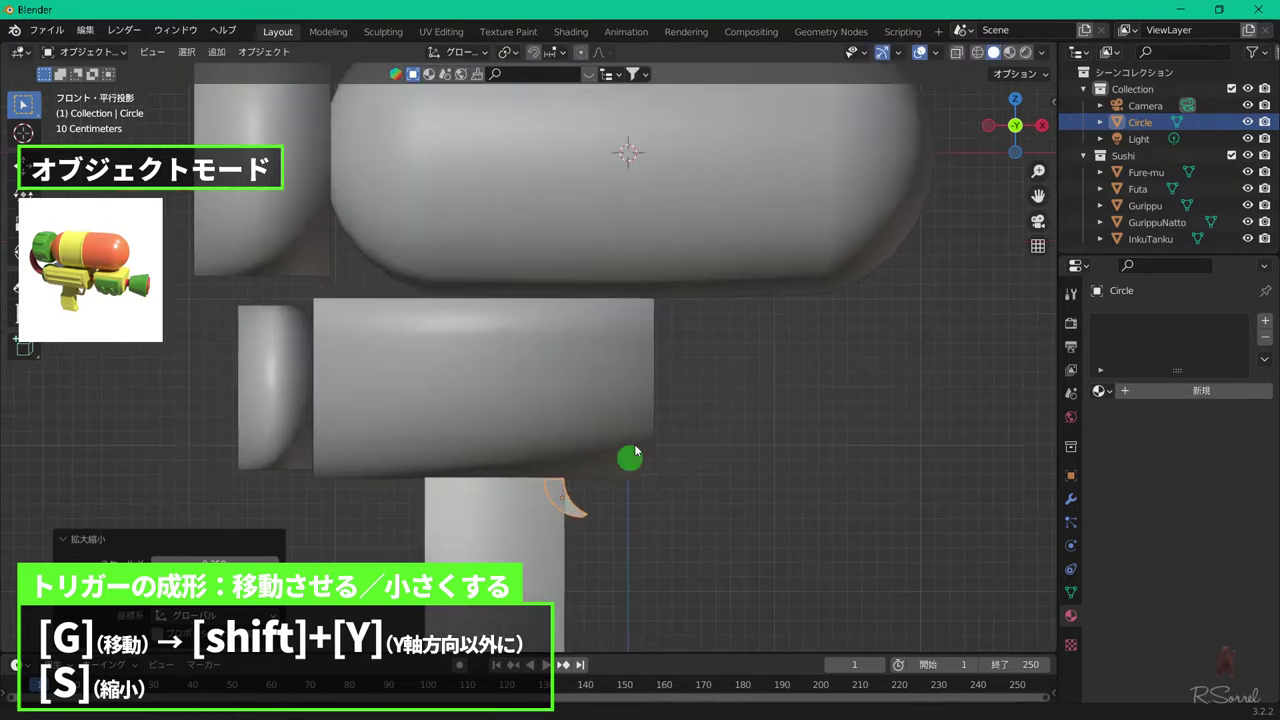
{"action": "scroll", "coordinate": [628, 451], "scroll_direction": "up", "scroll_amount": 2}
{"action": "key", "text": "g"}
{"action": "left_click", "coordinate": [606, 430]}
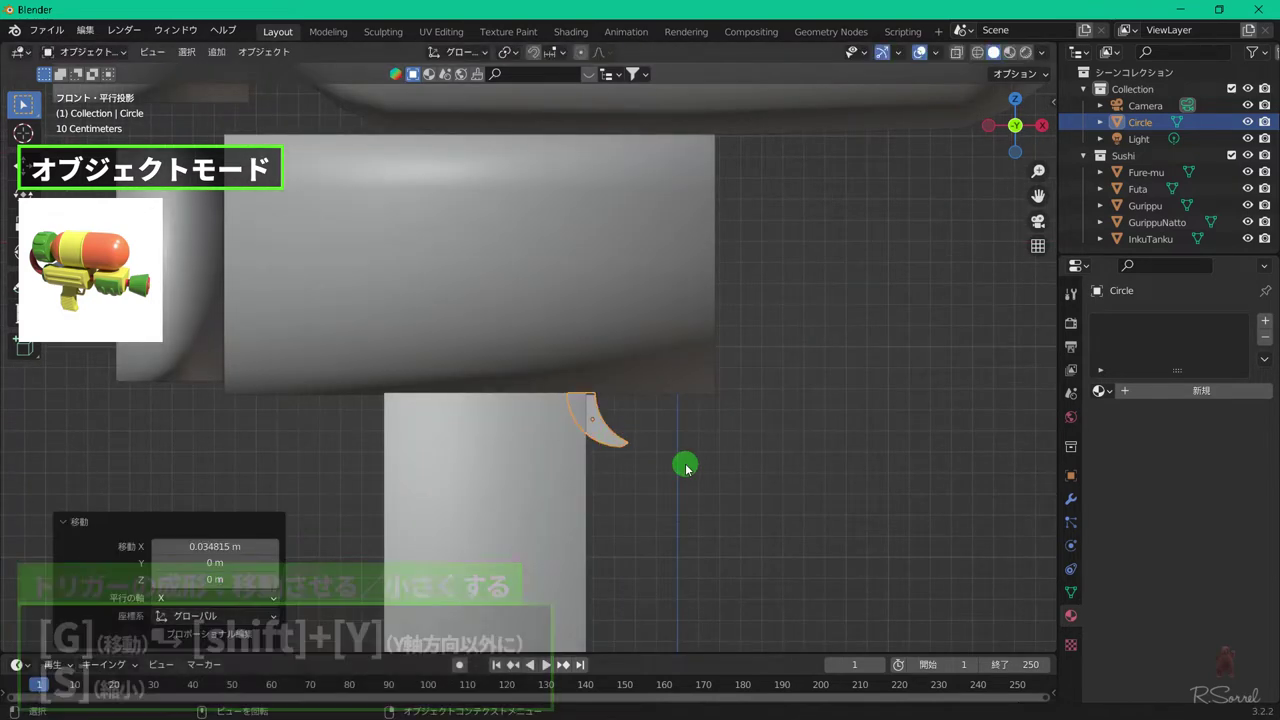
- Smooth-shade the crescent and rename it 'Toriga-'
{"action": "right_click", "coordinate": [608, 428]}
{"action": "left_click", "coordinate": [586, 368]}
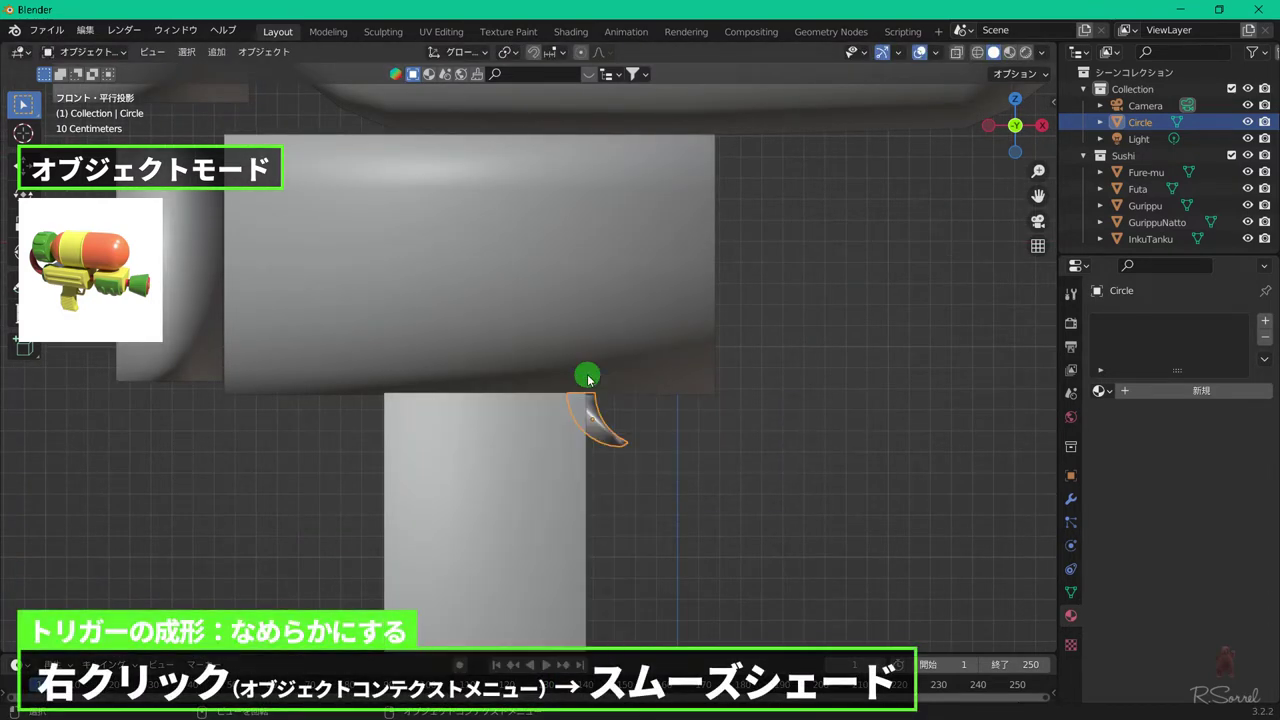
{"action": "key", "text": "F2"}
{"action": "type", "text": "Torig"}
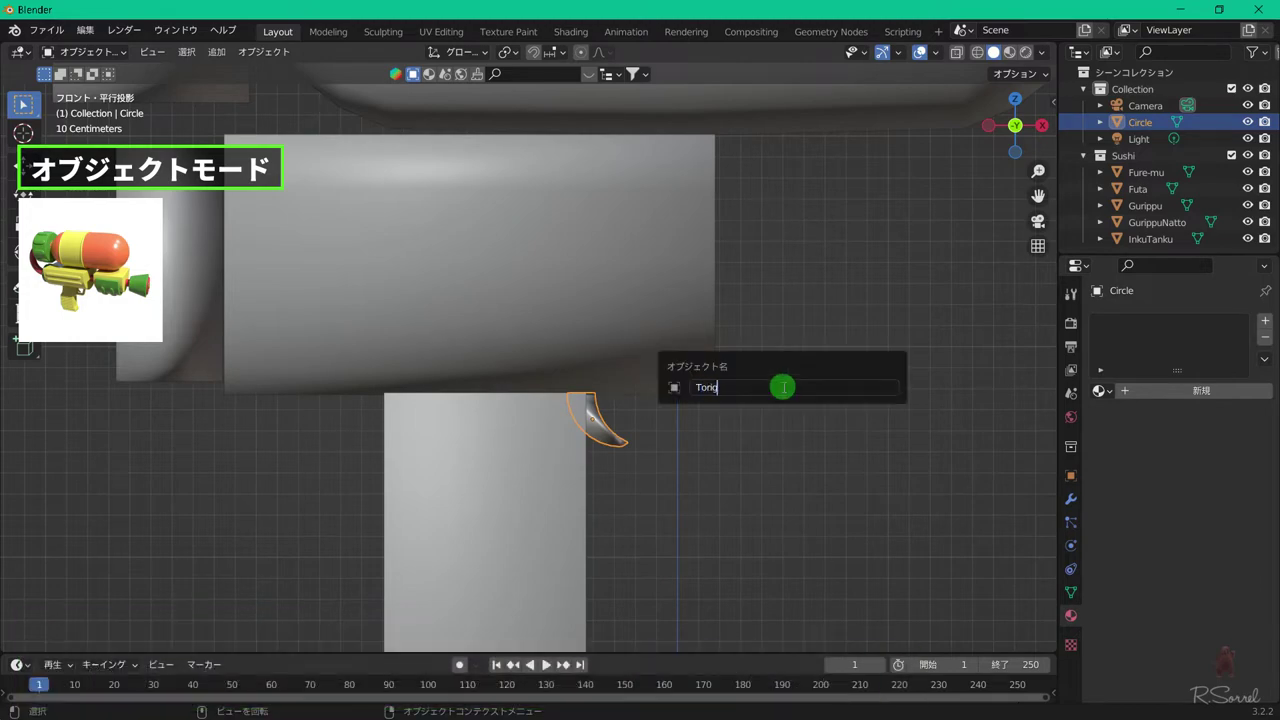
{"action": "type", "text": "a"}
{"action": "key", "text": "Return"}
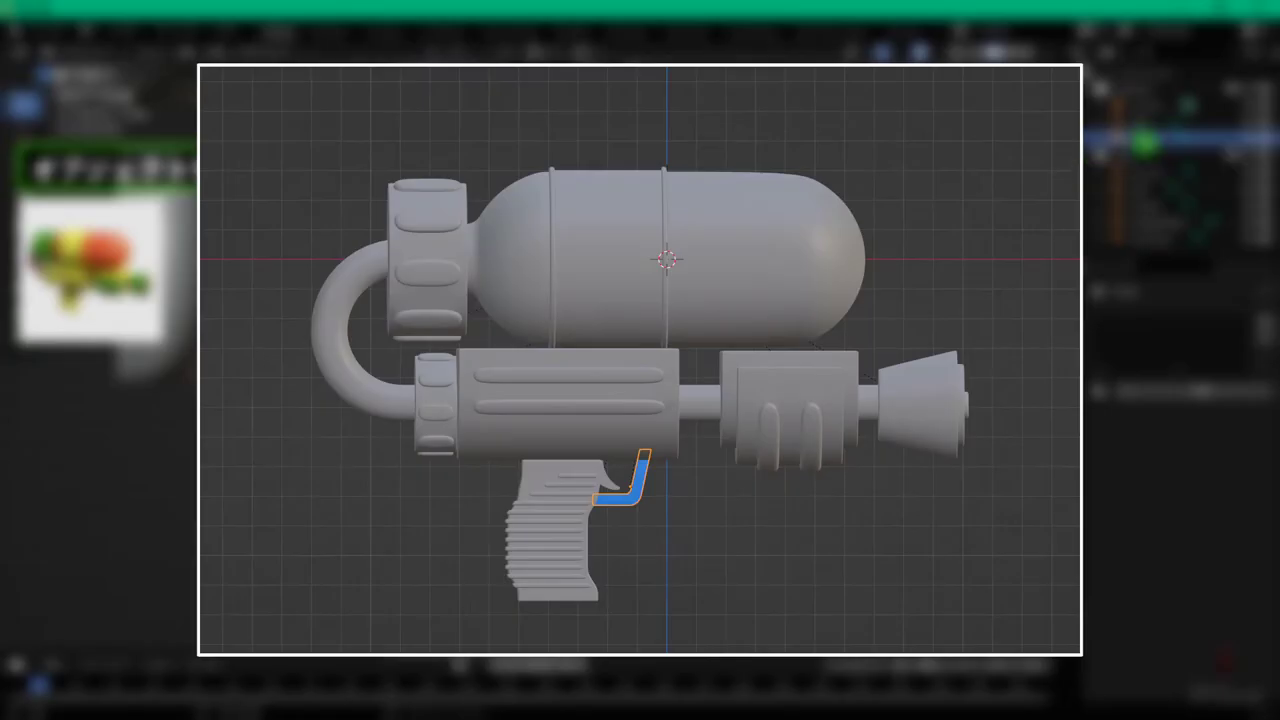
- Add a new plane and isolate it in local view
{"action": "scroll", "coordinate": [697, 403], "scroll_direction": "down", "scroll_amount": 3}
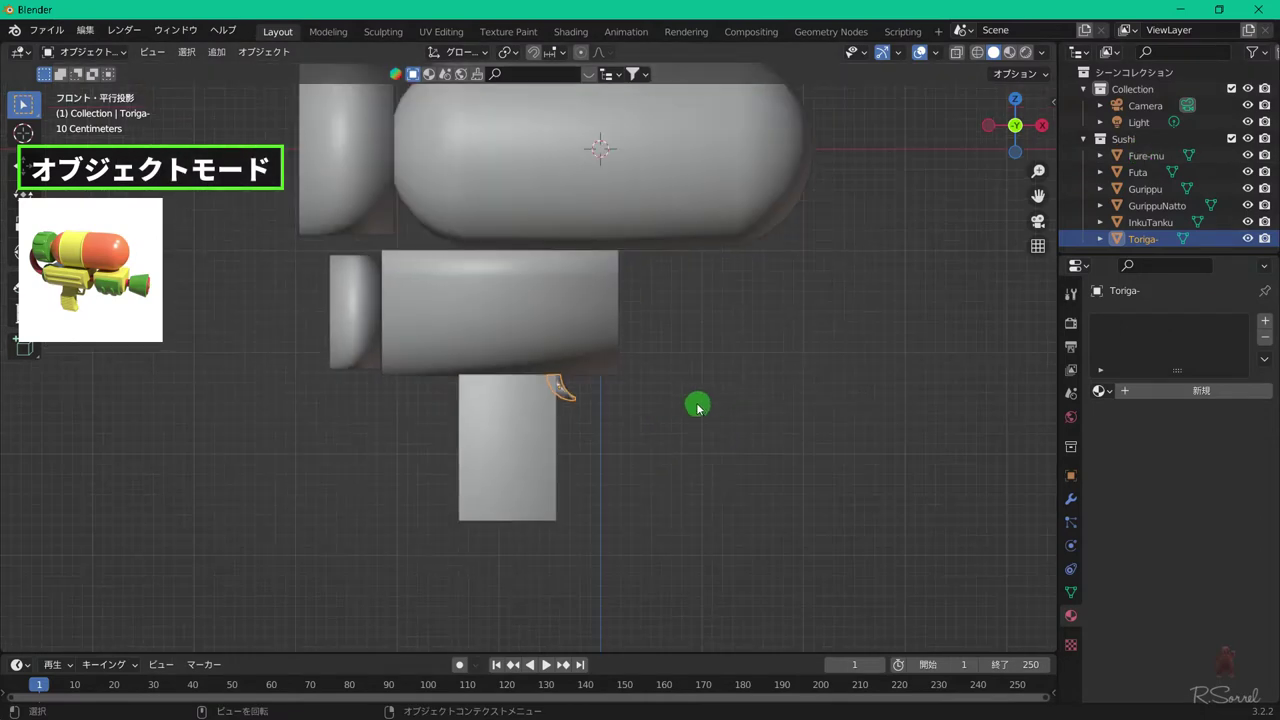
{"action": "key", "text": "shift+a"}
{"action": "mouse_move", "coordinate": [502, 176]}
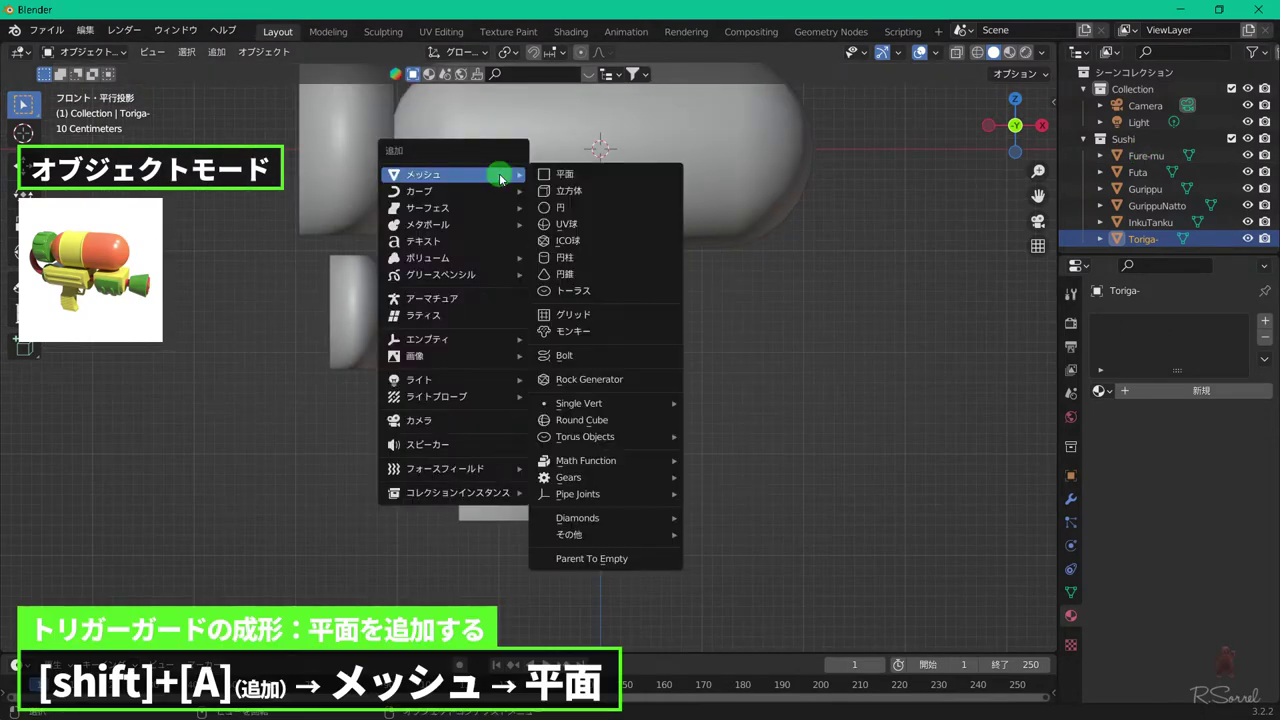
{"action": "left_click", "coordinate": [584, 174]}
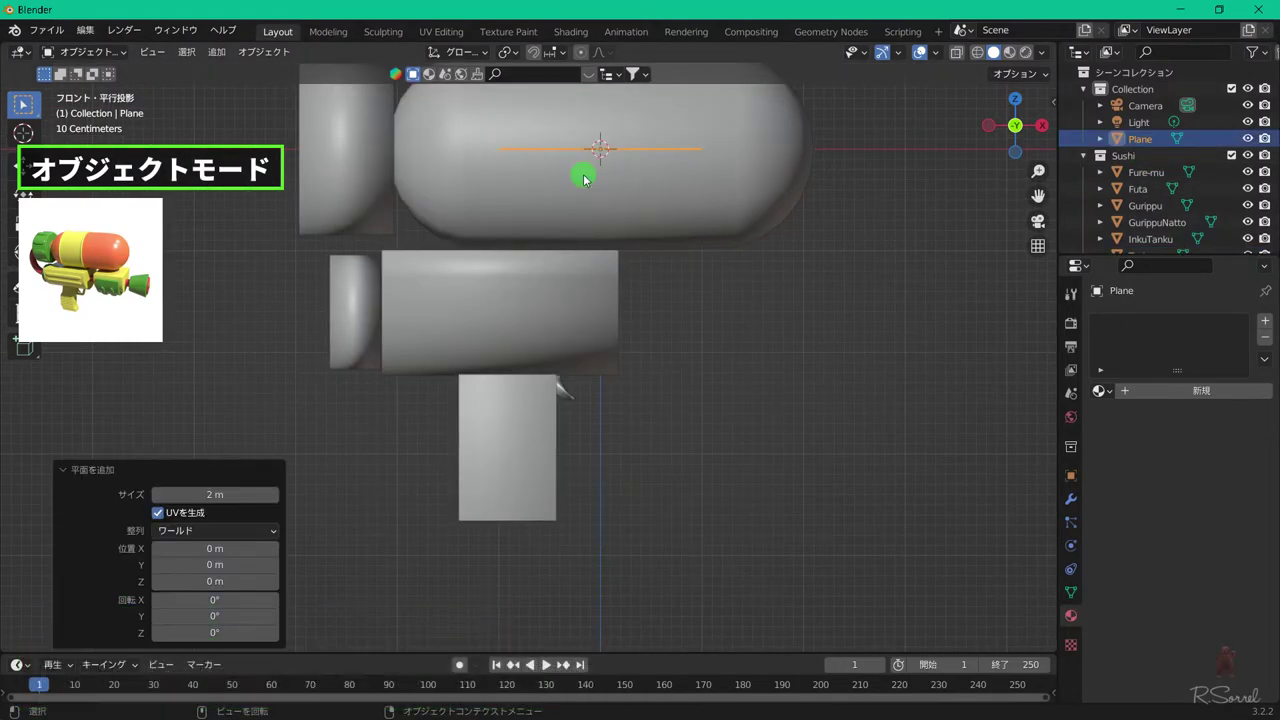
{"action": "key", "text": "slash"}
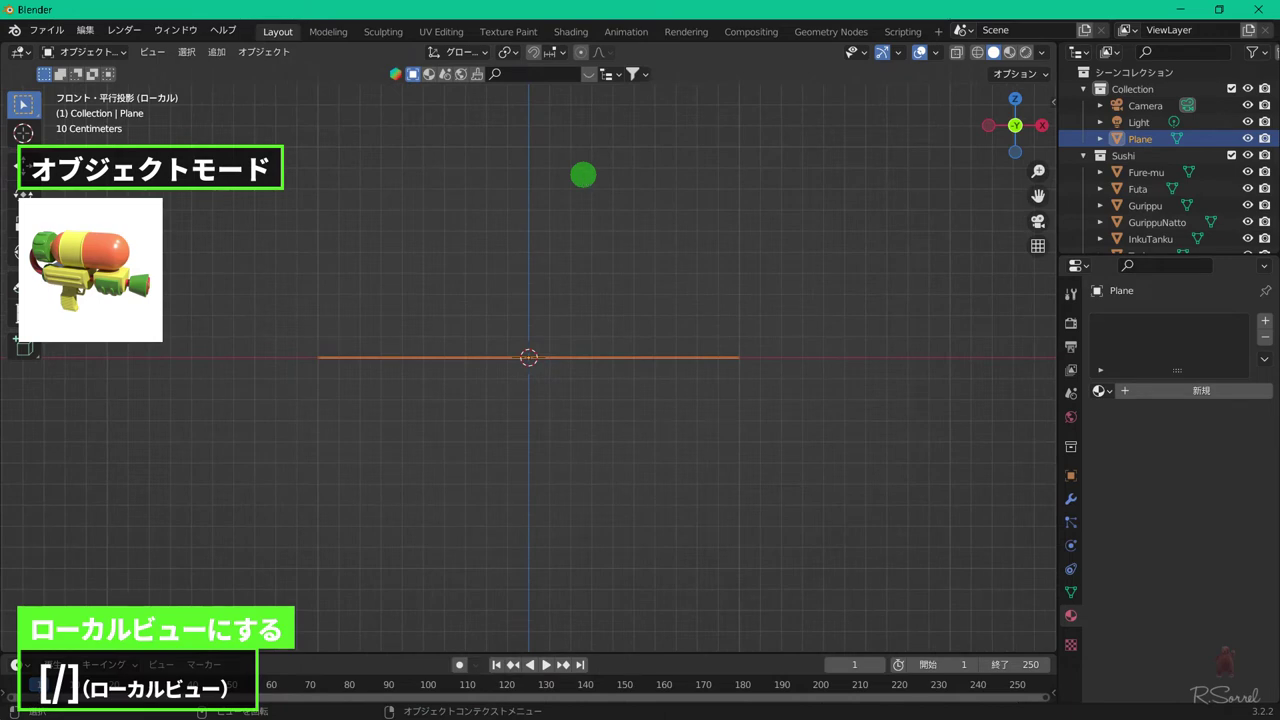
- Rotate the plane 90° about X and subdivide it once into four squares
{"action": "type", "text": "r"}
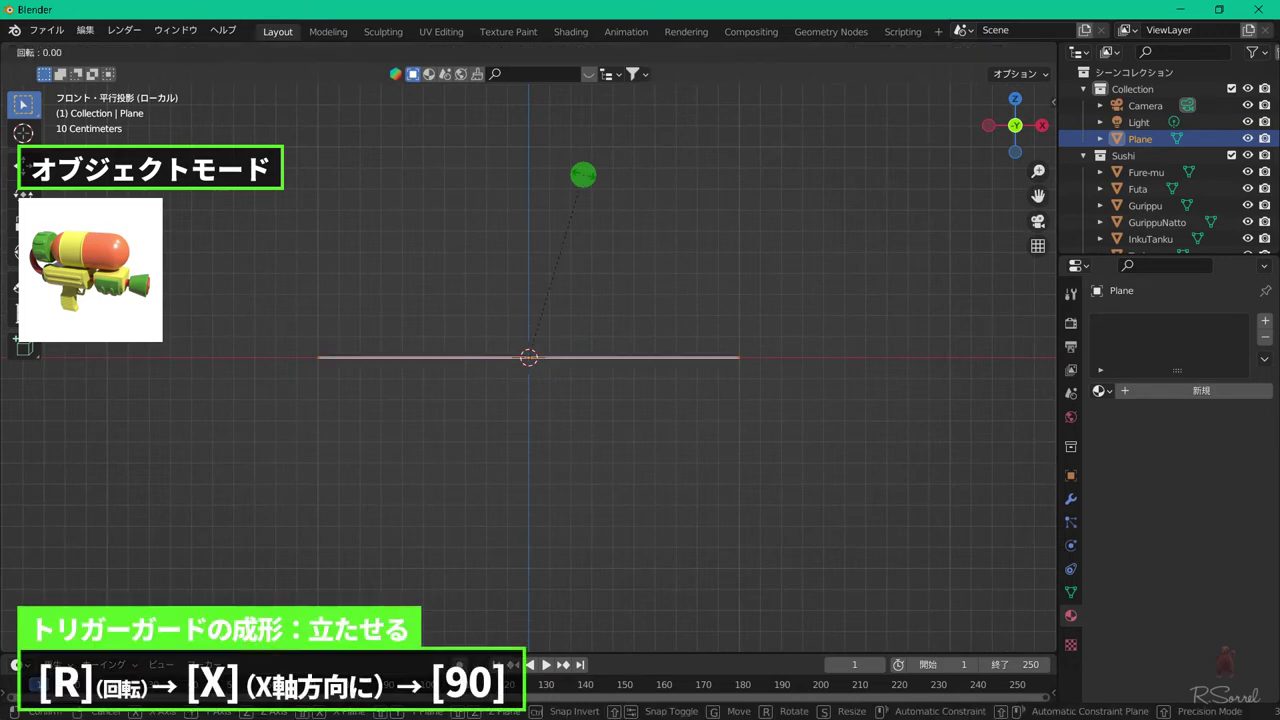
{"action": "type", "text": "x90"}
{"action": "key", "text": "Return"}
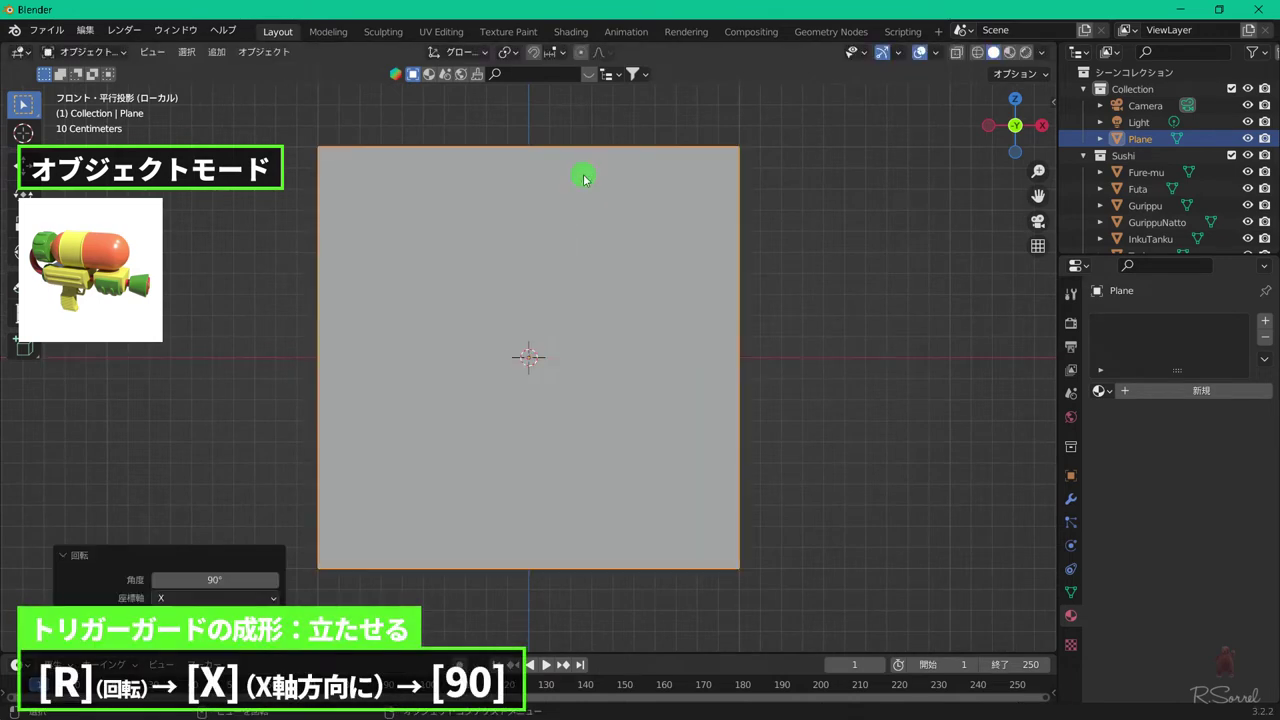
{"action": "key", "text": "Tab"}
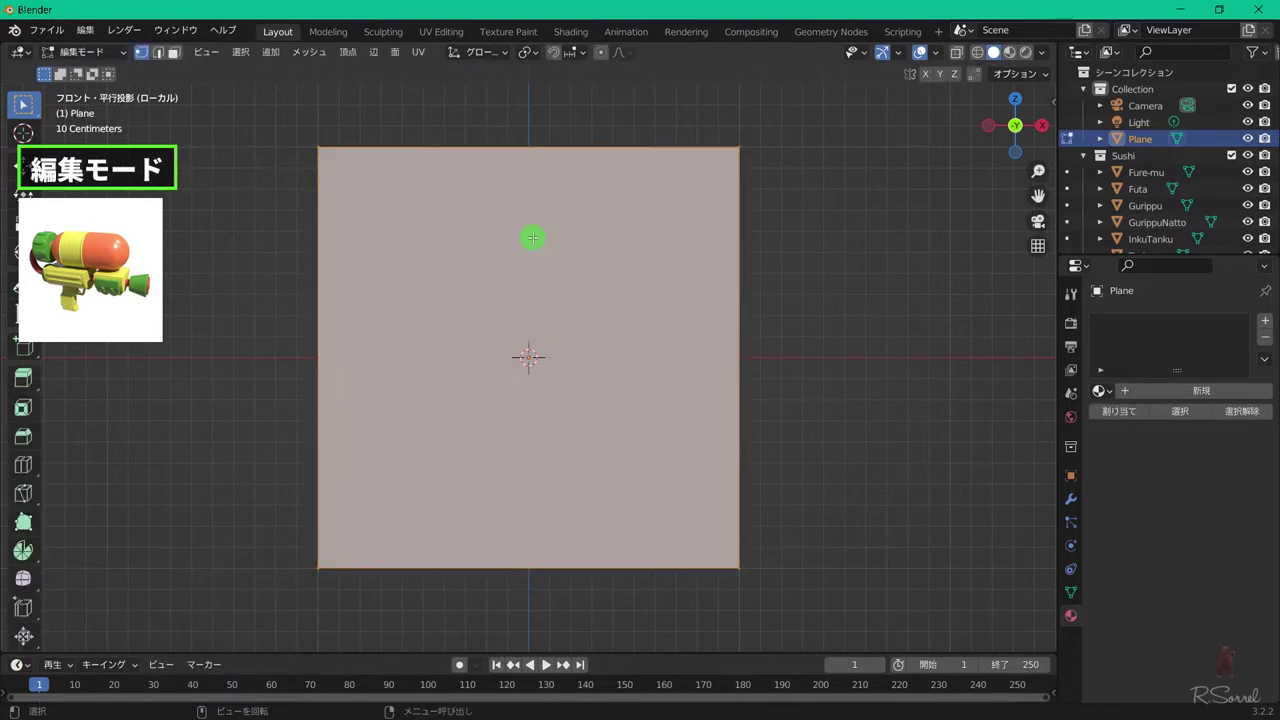
{"action": "right_click", "coordinate": [533, 237]}
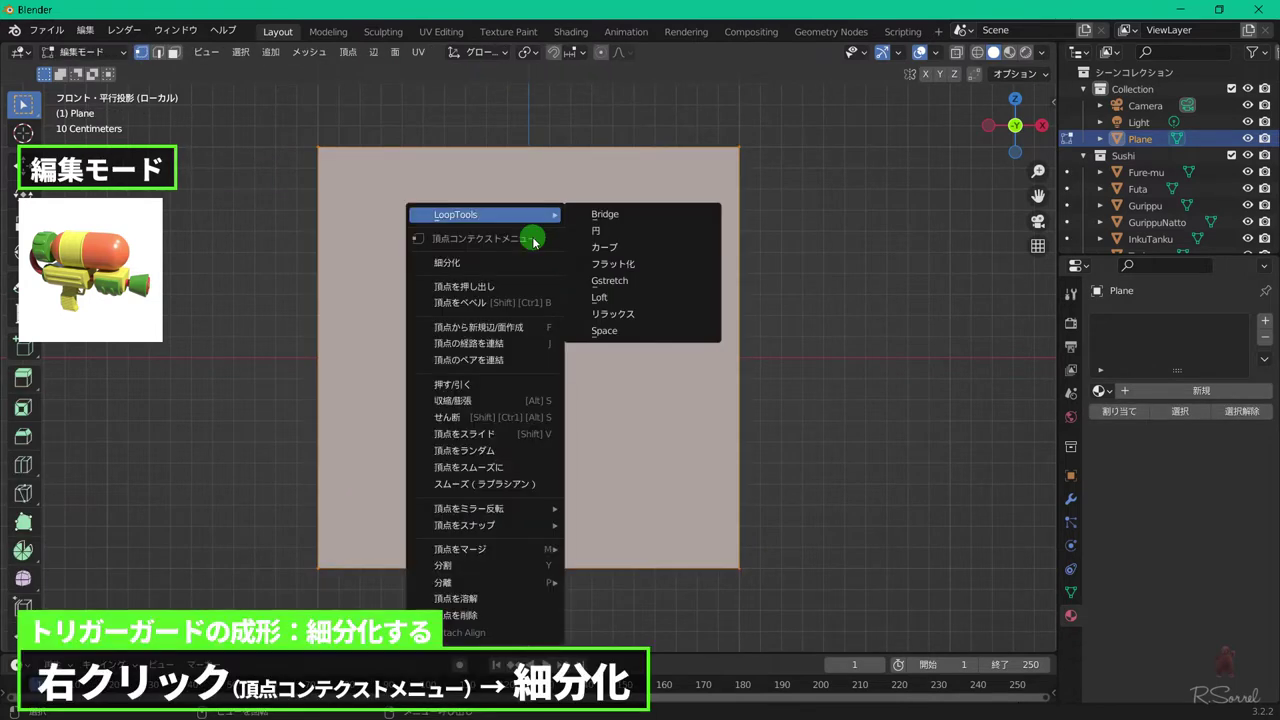
{"action": "left_click", "coordinate": [505, 268]}
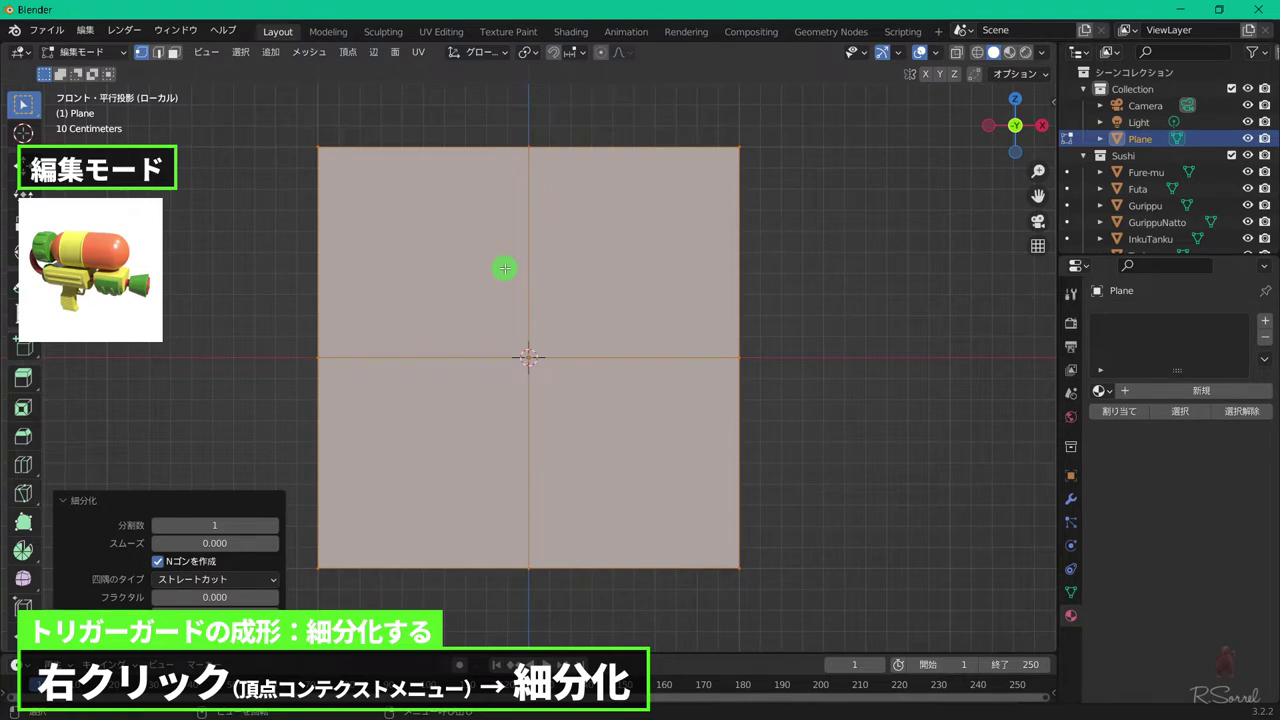
{"action": "left_click_drag", "start_coordinate": [283, 143], "coordinate": [386, 218]}
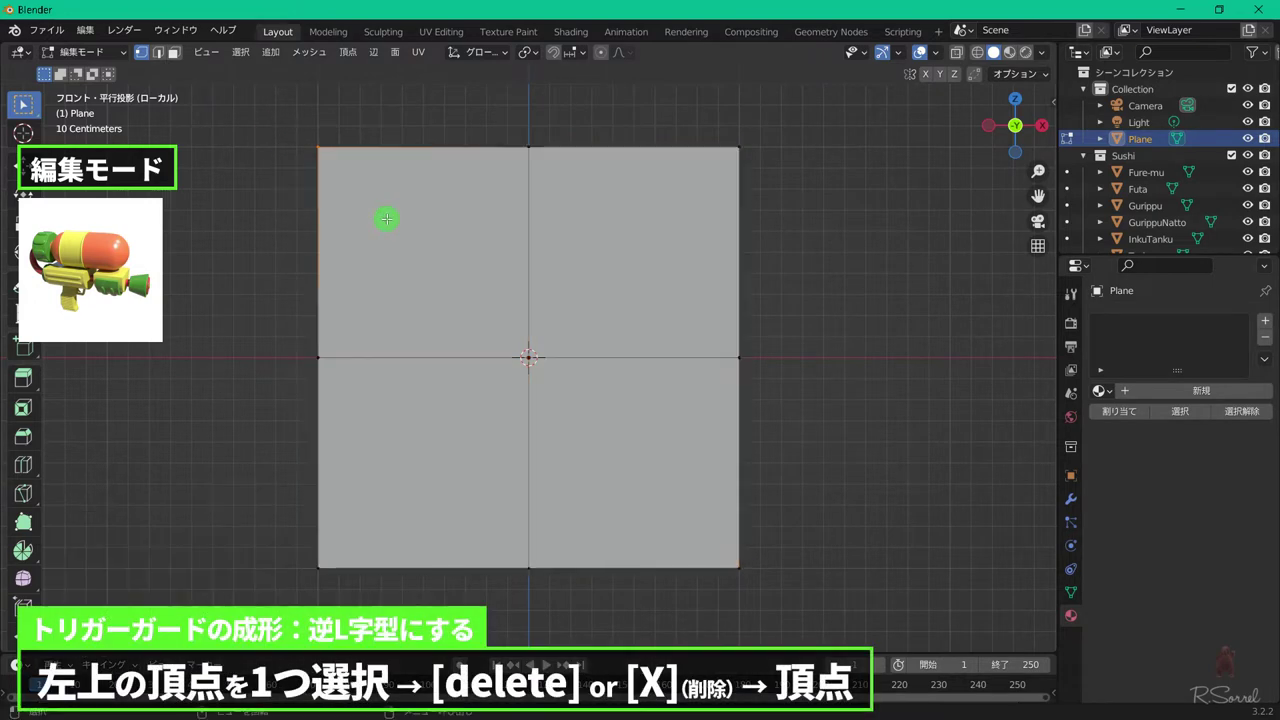
- Delete the top-left vertex and lower the middle row of vertices 0.6 m along Z
{"action": "key", "text": "x"}
{"action": "left_click", "coordinate": [387, 219]}
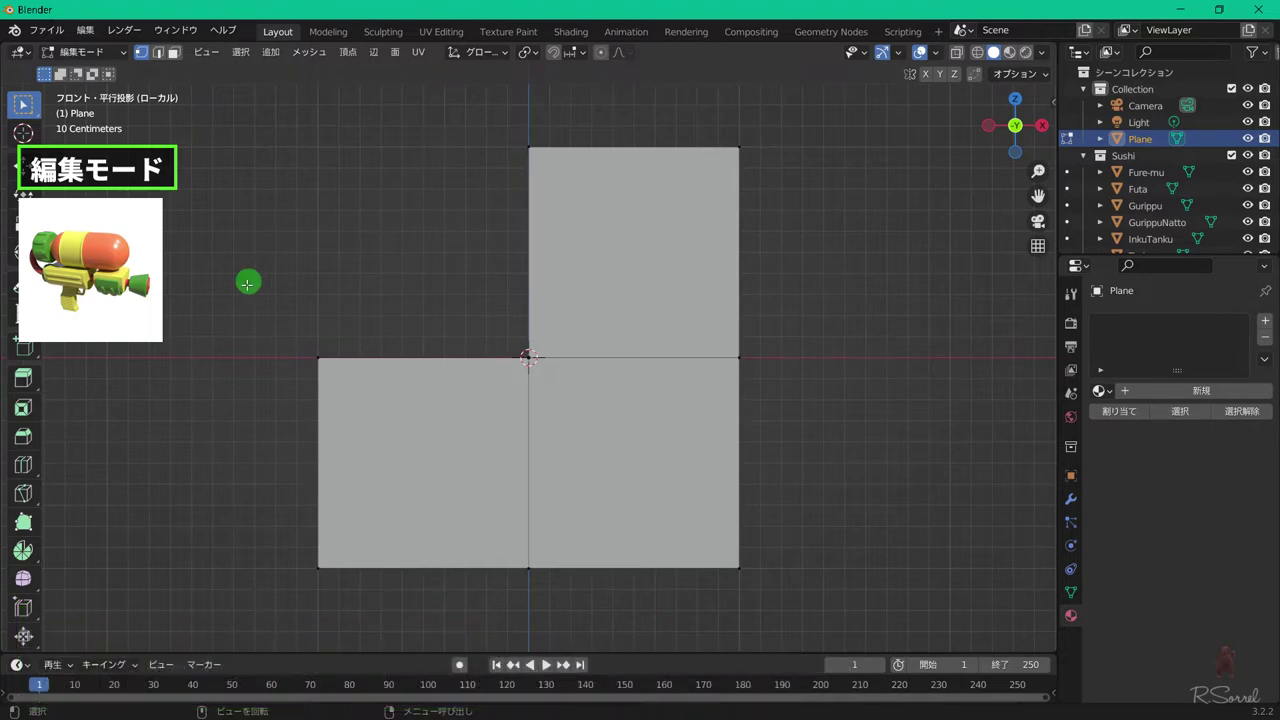
{"action": "left_click_drag", "start_coordinate": [247, 284], "coordinate": [862, 408]}
{"action": "key", "text": "g"}
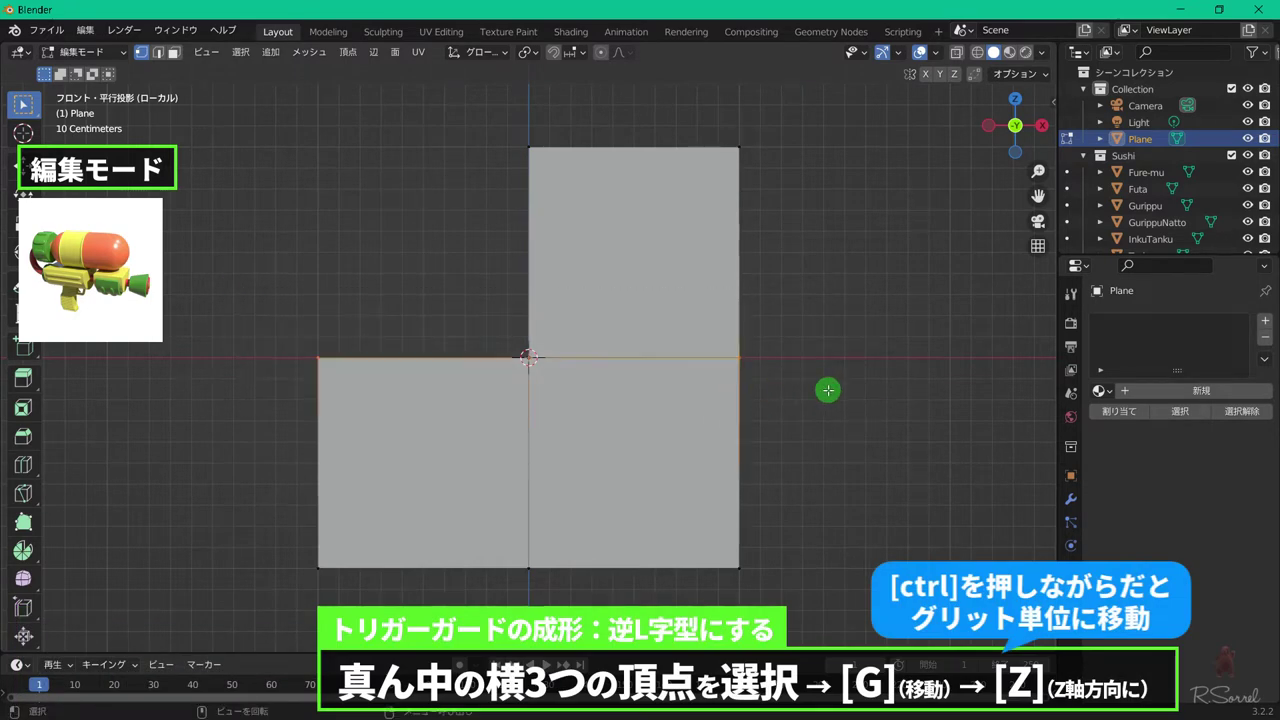
{"action": "key", "text": "z"}
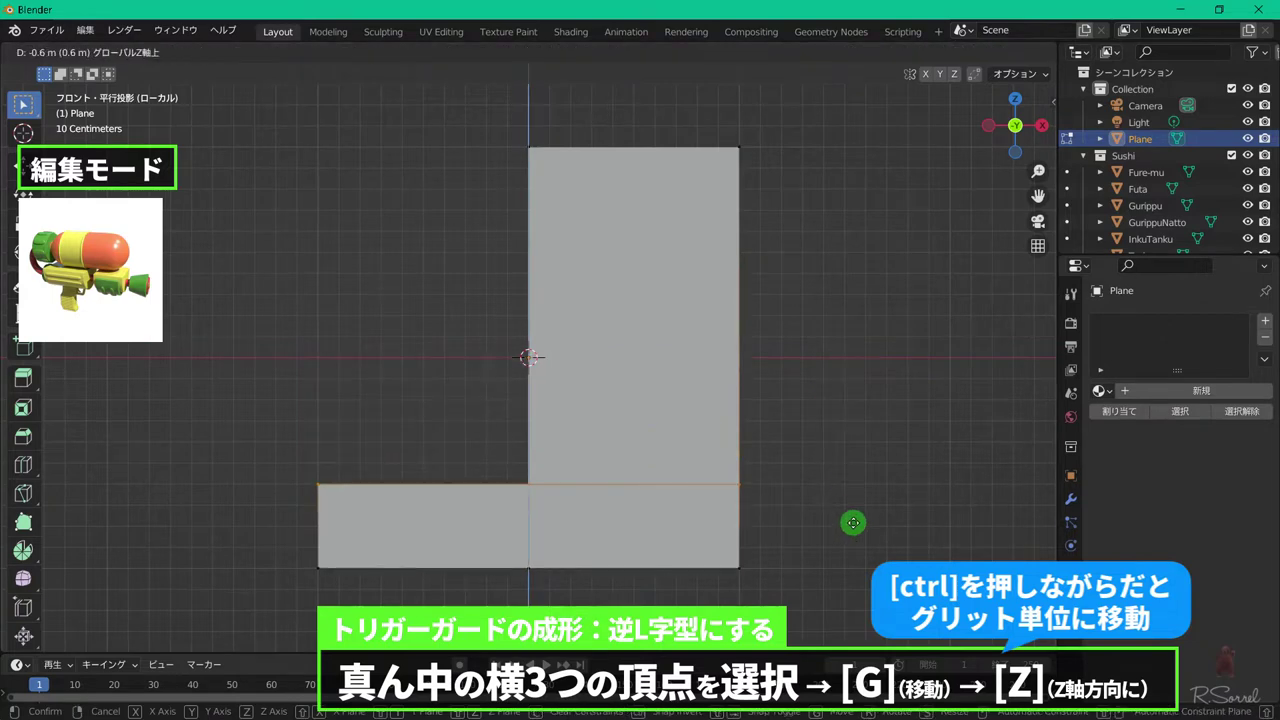
{"action": "left_click", "coordinate": [853, 522]}
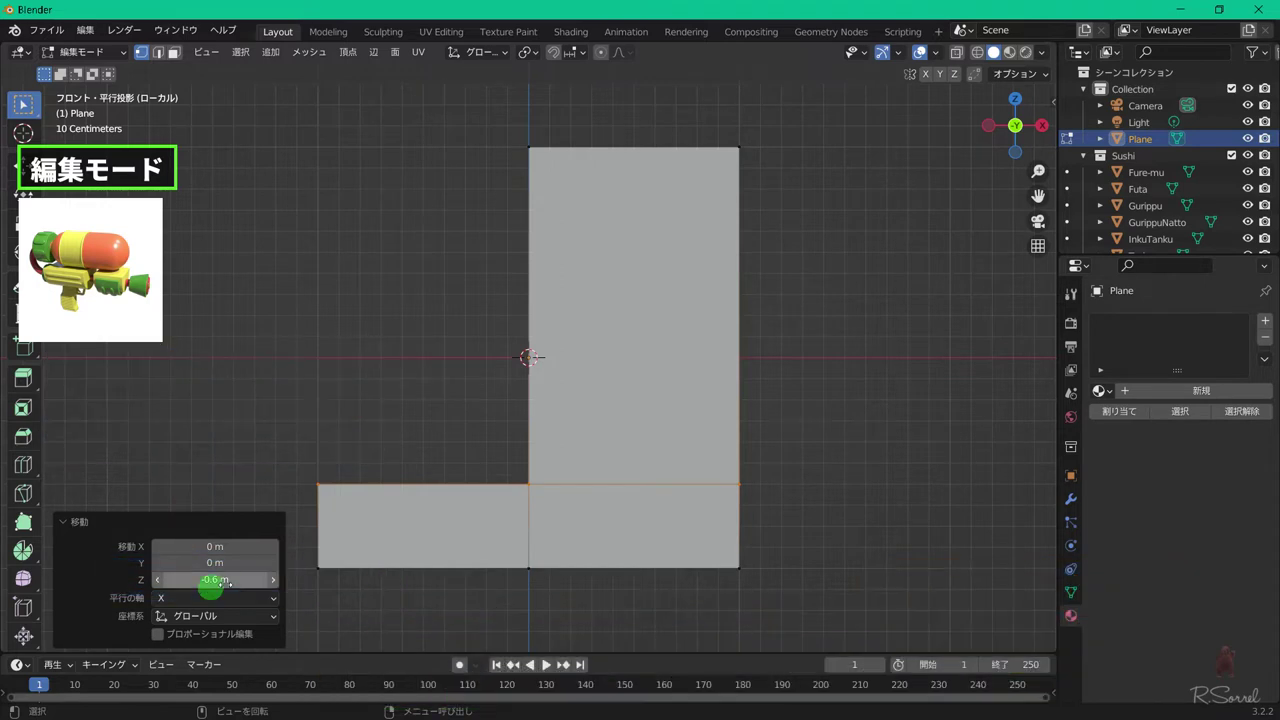
- Shift the middle column of vertices 0.6 m right along X
{"action": "left_click_drag", "start_coordinate": [504, 127], "coordinate": [620, 484]}
{"action": "key", "text": "g"}
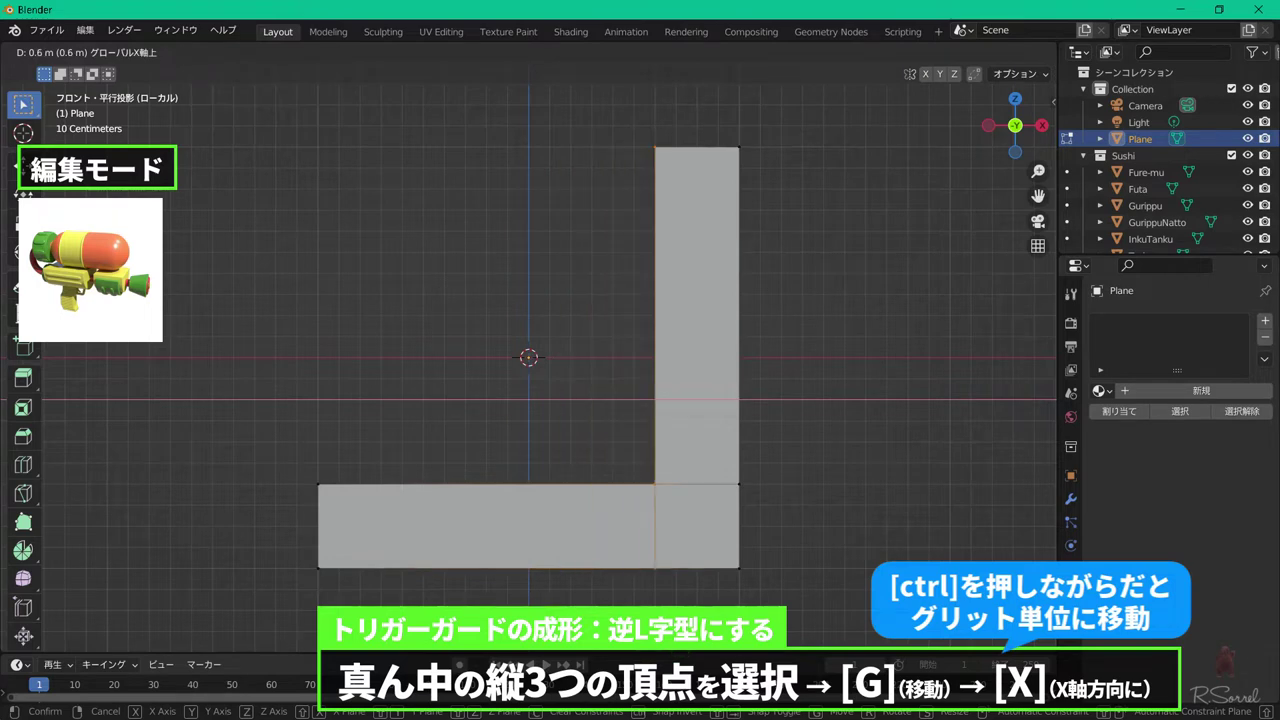
{"action": "left_click", "coordinate": [786, 520]}
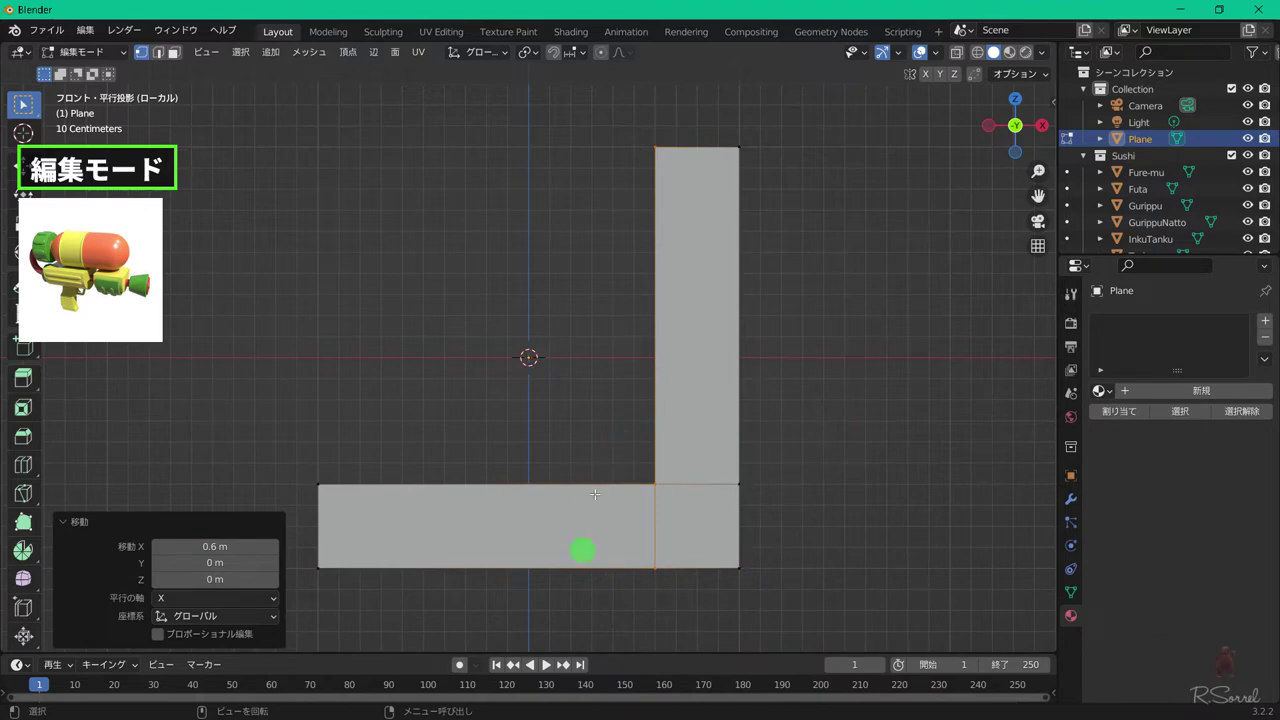
- Dissolve the small square's two corner vertices so the L becomes a single face
{"action": "left_click", "coordinate": [741, 484]}
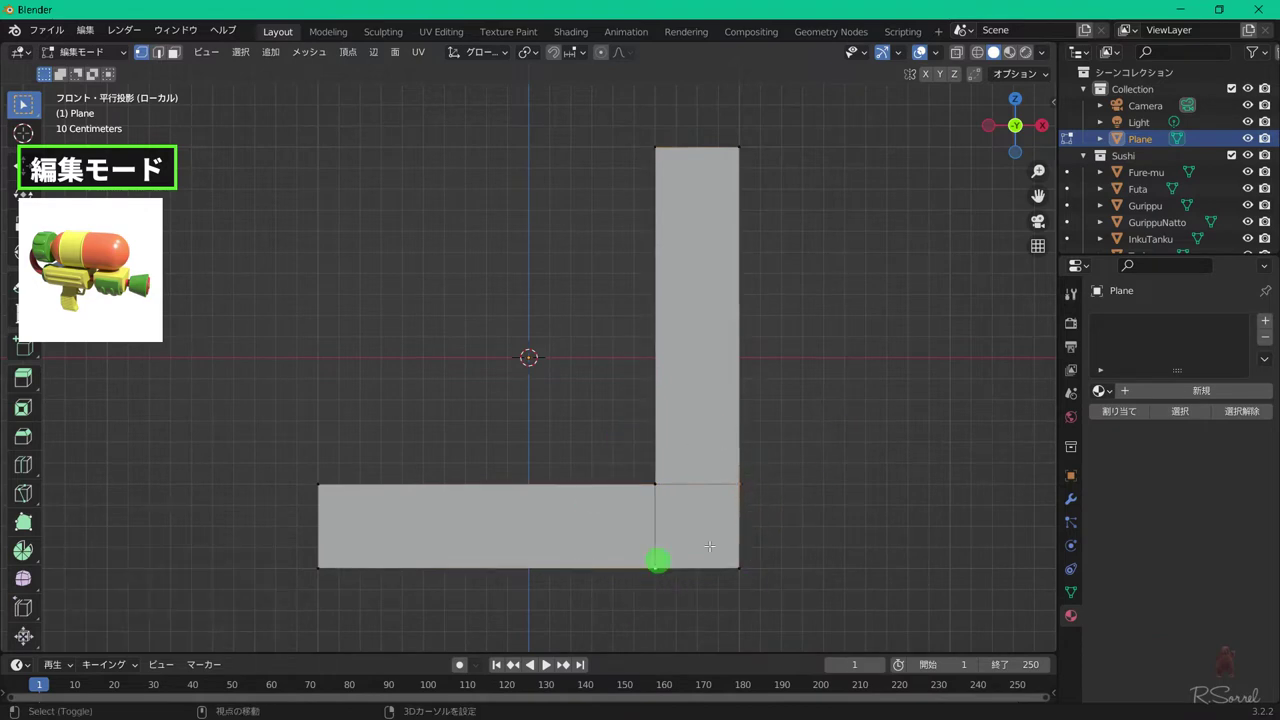
{"action": "left_click", "coordinate": [656, 567], "text": "shift"}
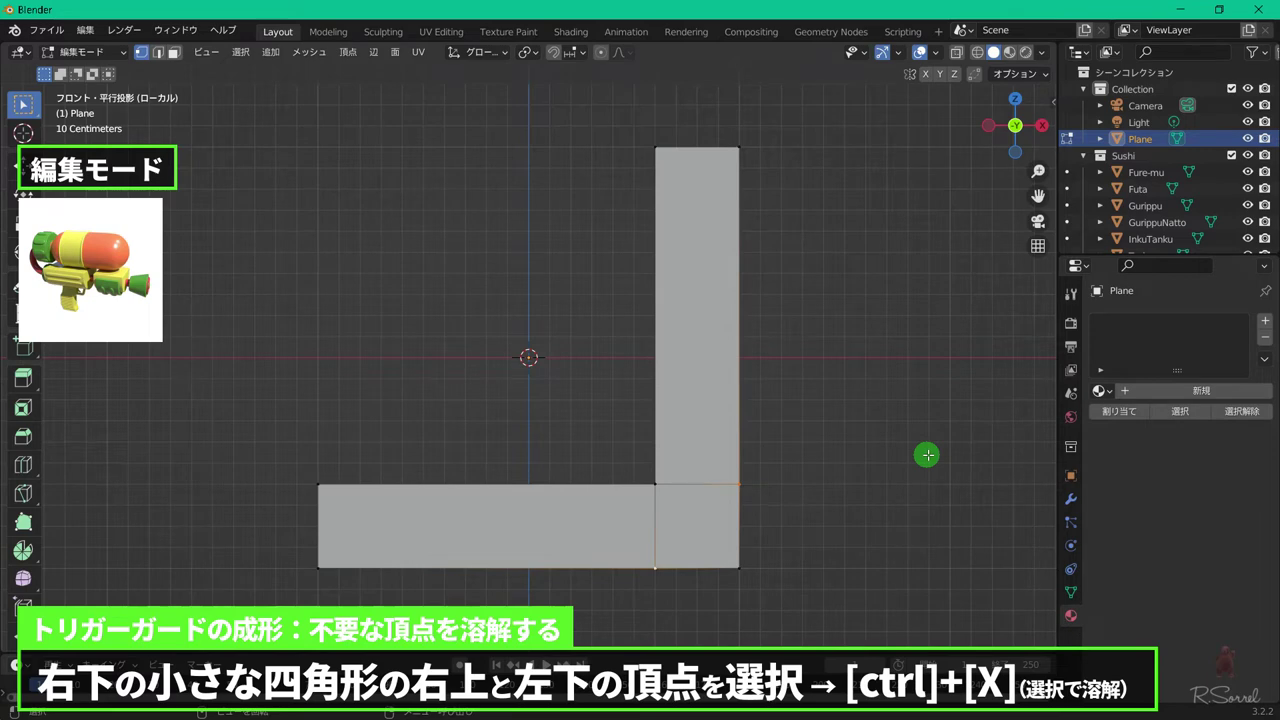
{"action": "key", "text": "ctrl+x"}
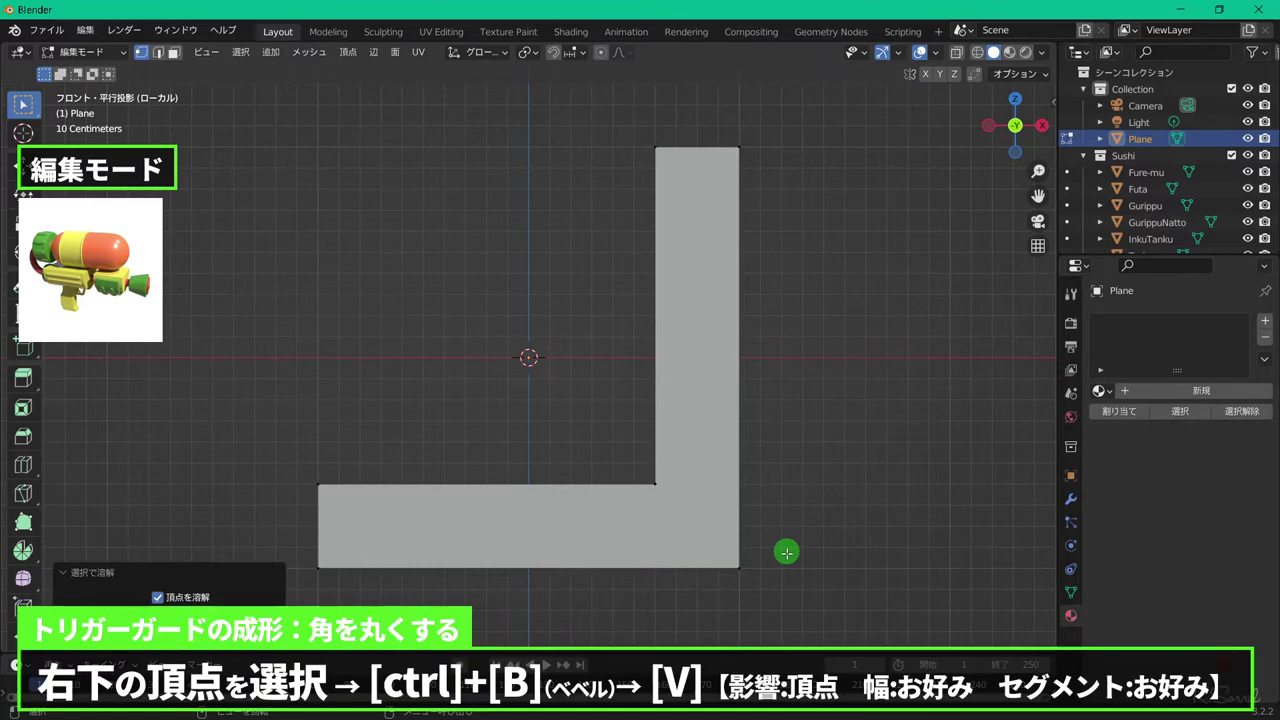
- Round the L's outer and inner bend corners with vertex bevels, the inner one 0.191 m with 5 segments
{"action": "left_click", "coordinate": [748, 562]}
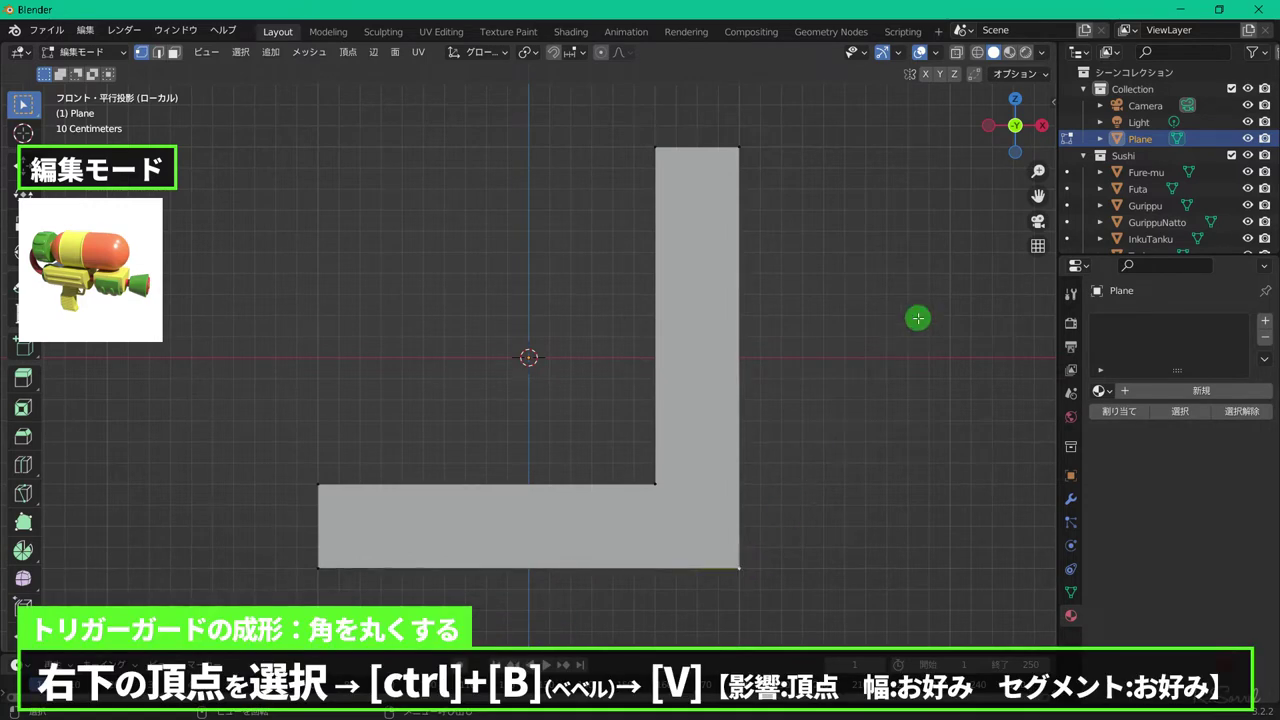
{"action": "key", "text": "ctrl+b"}
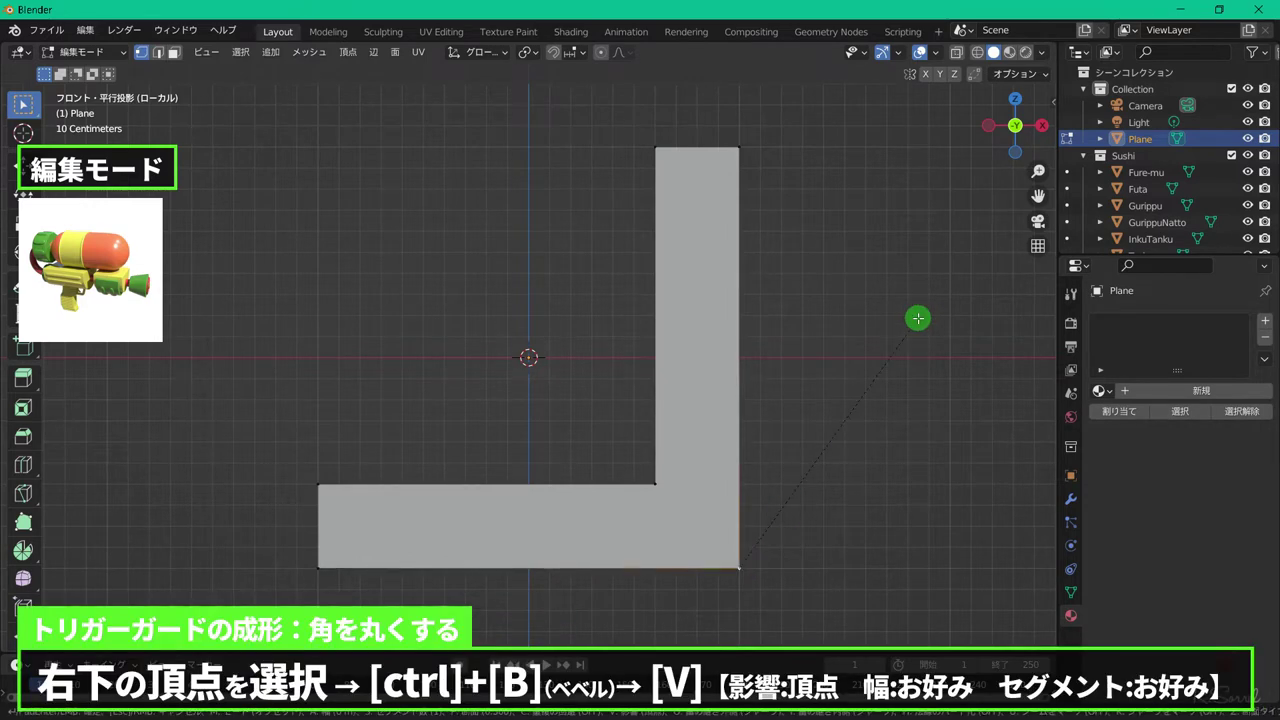
{"action": "key", "text": "v"}
{"action": "scroll", "coordinate": [975, 308], "scroll_direction": "up", "scroll_amount": 4}
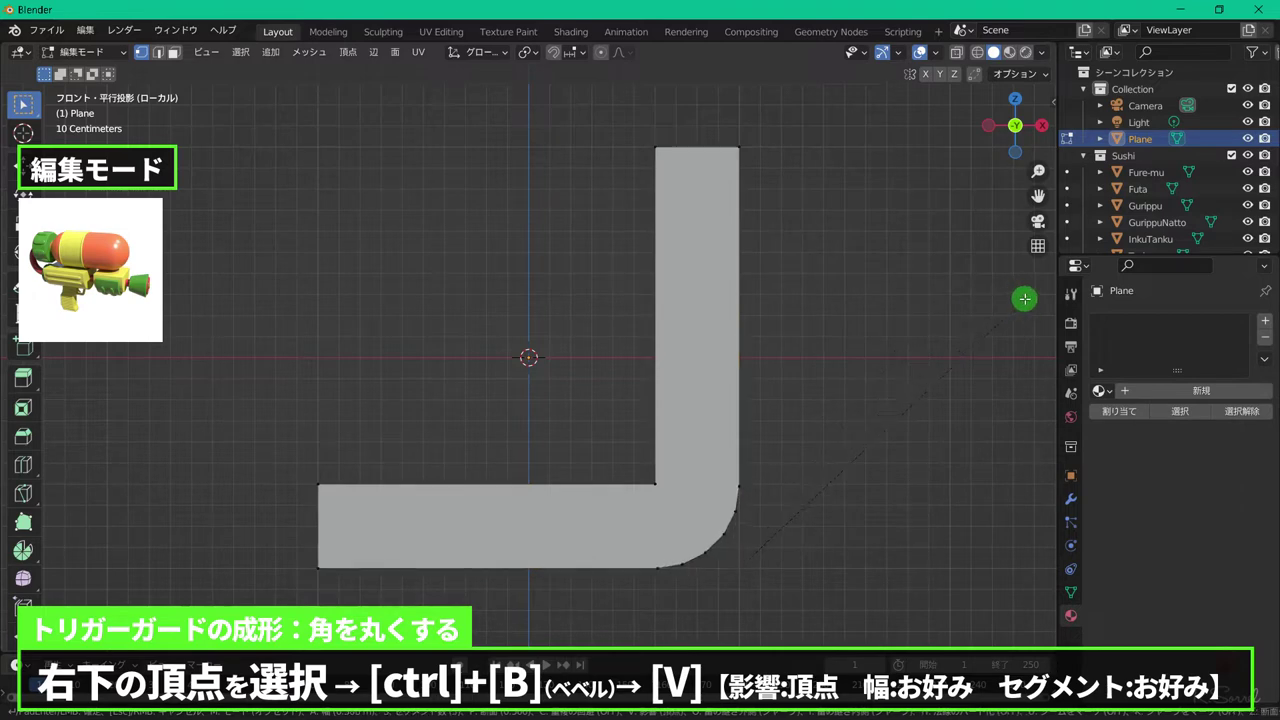
{"action": "left_click", "coordinate": [1024, 298]}
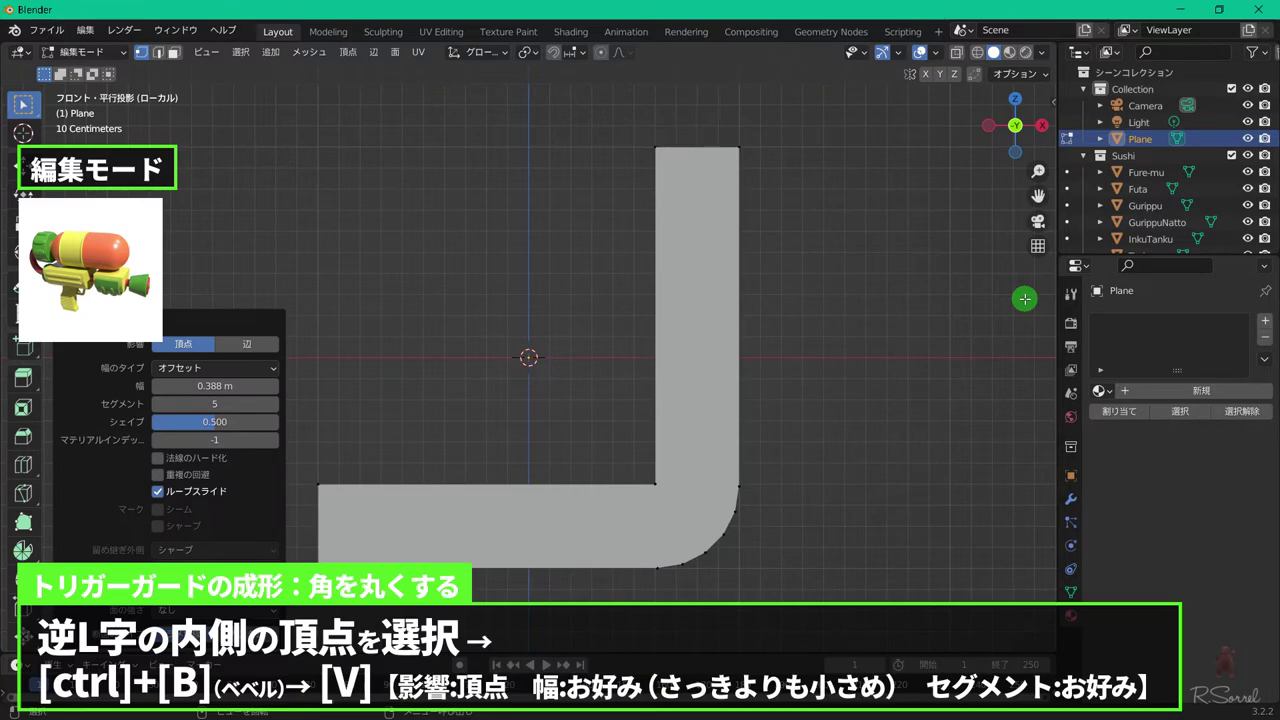
{"action": "key", "text": "ctrl+b"}
{"action": "key", "text": "v"}
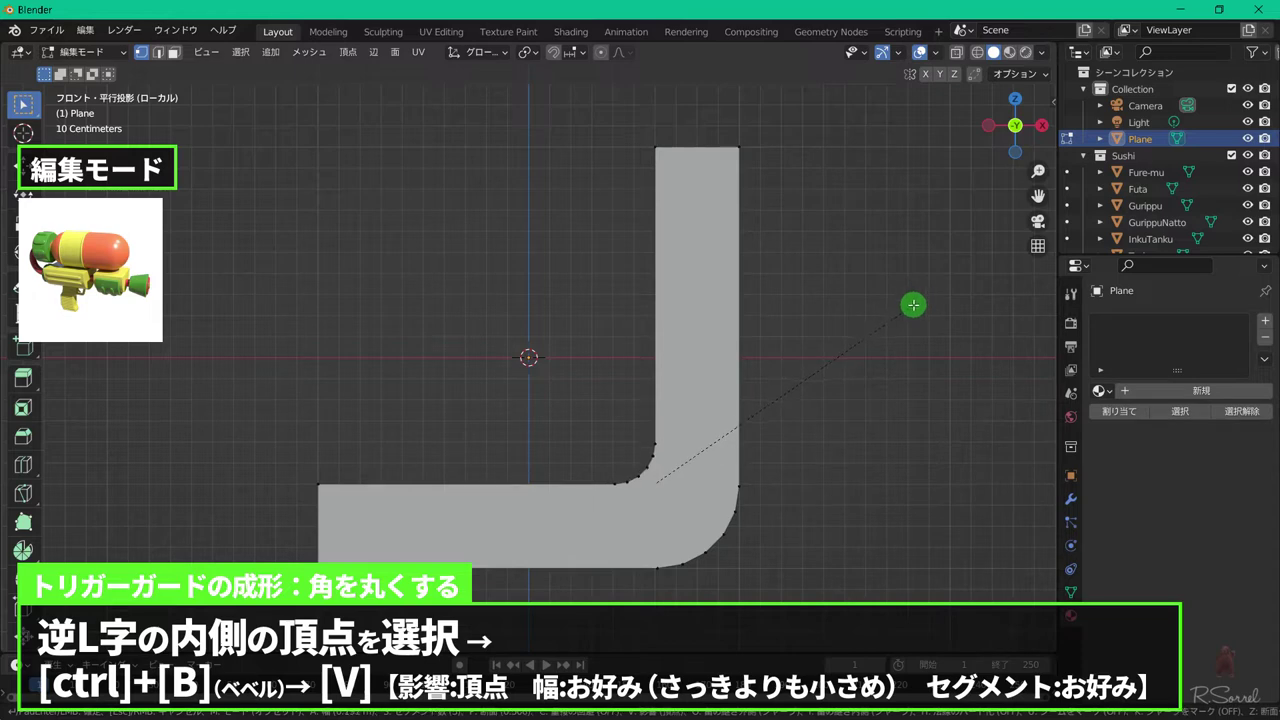
{"action": "left_click", "coordinate": [913, 305]}
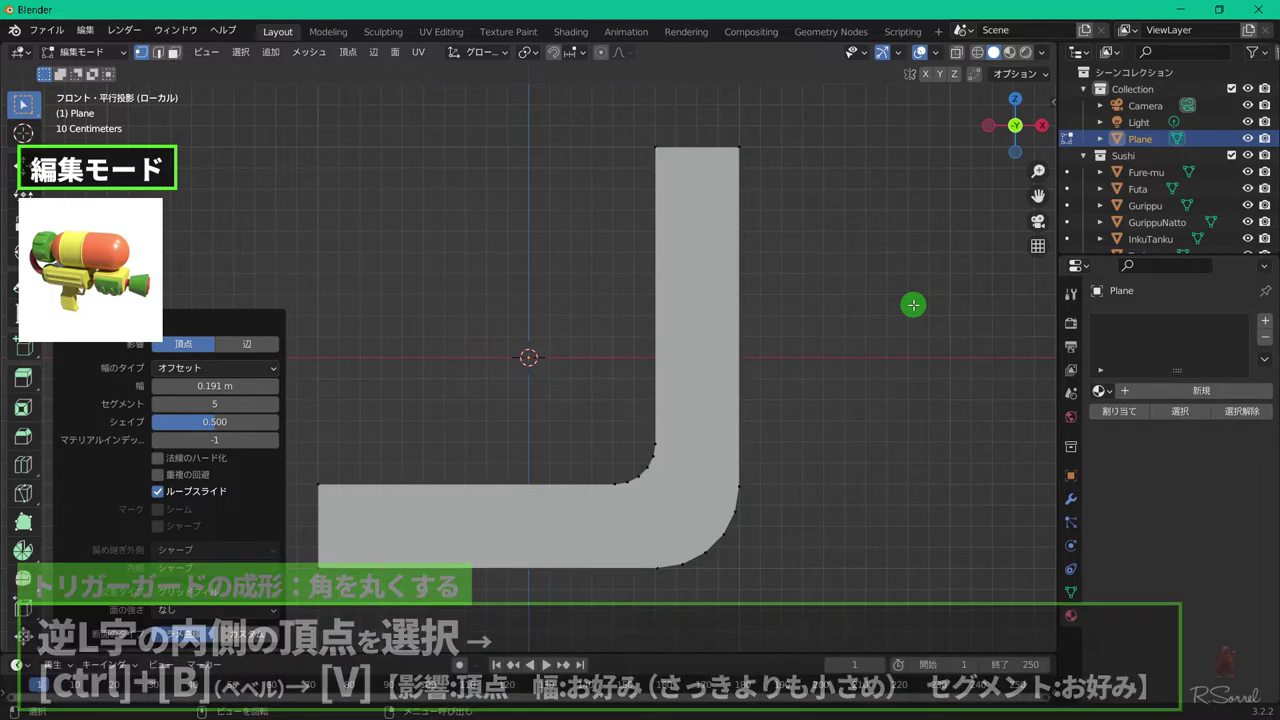
- Select the whole L and start extruding it for thickness
{"action": "key", "text": "a"}
{"action": "middle_click_drag", "start_coordinate": [862, 328], "coordinate": [759, 357]}
{"action": "key", "text": "e"}
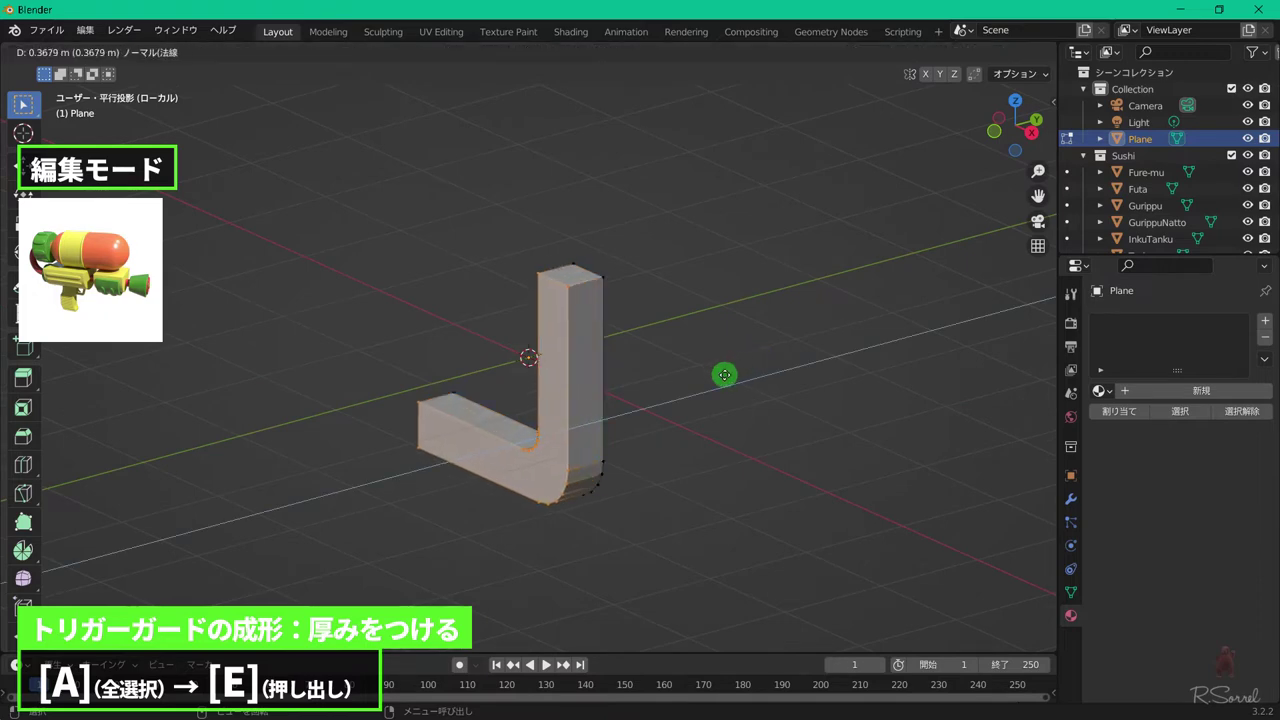
- Finish the extrusion at about 0.37 m and set the origin to the surface centre of mass
{"action": "left_click", "coordinate": [725, 374]}
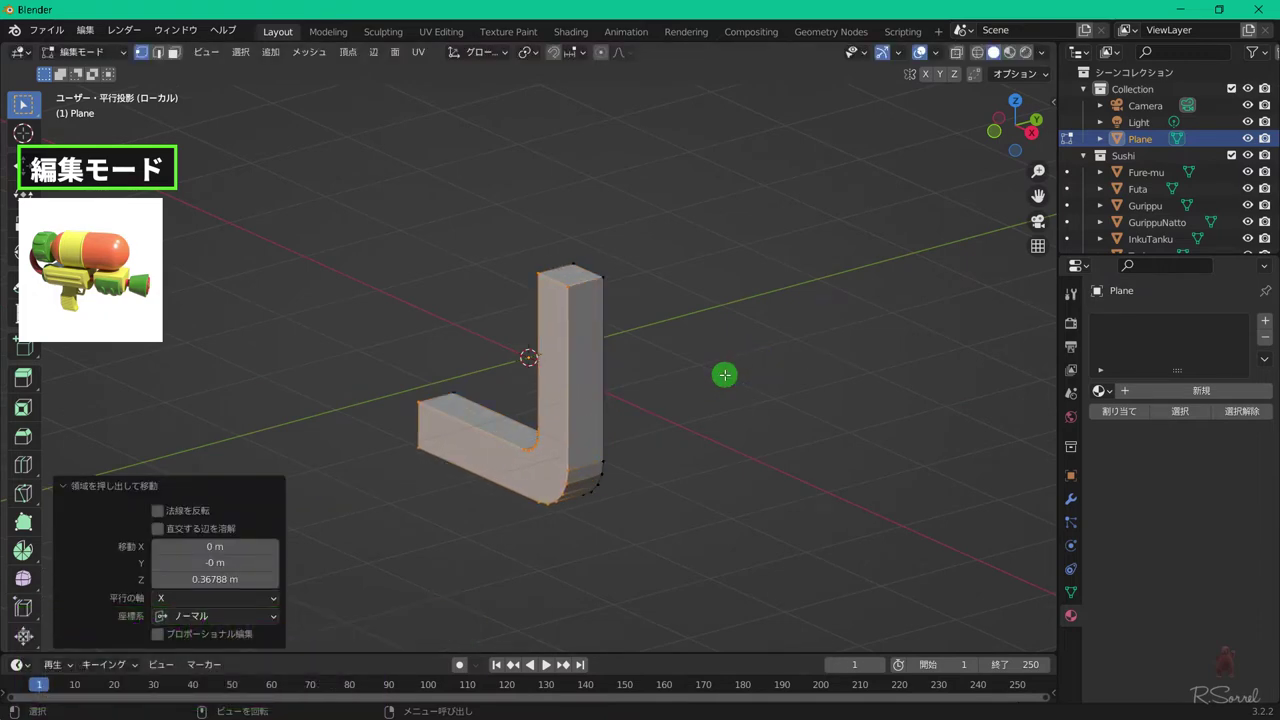
{"action": "key", "text": "Tab"}
{"action": "right_click", "coordinate": [725, 378]}
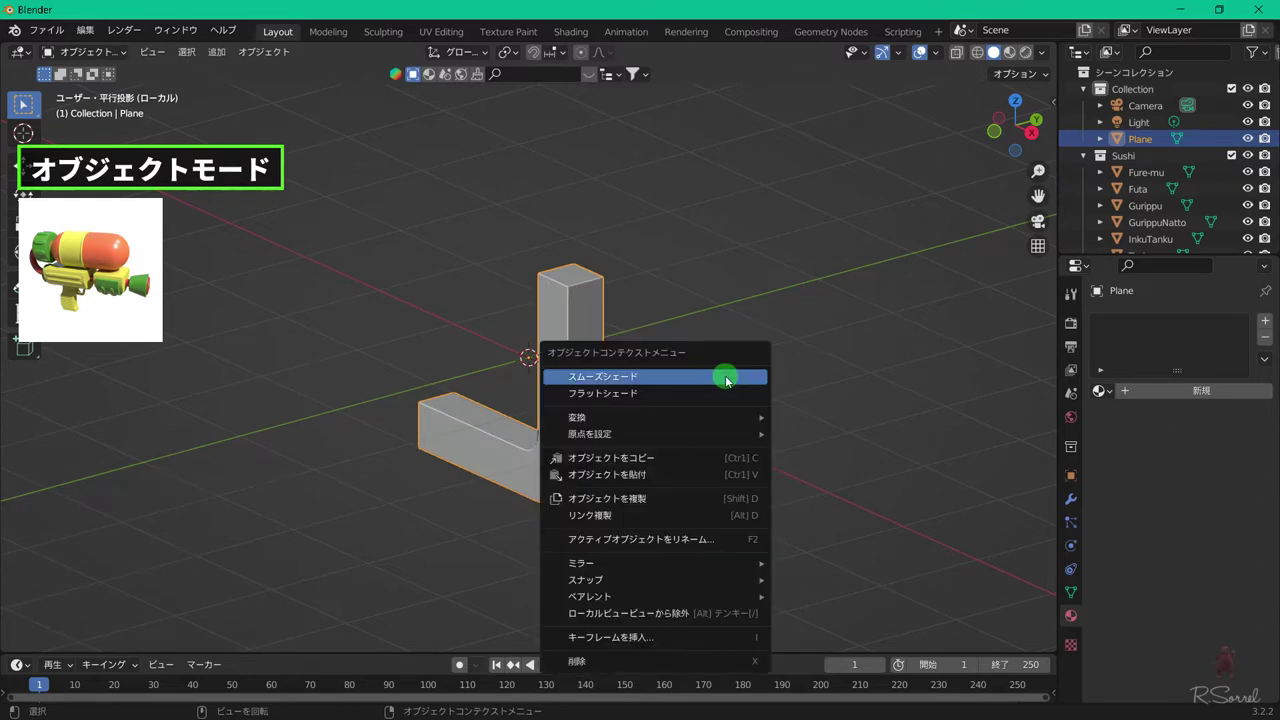
{"action": "mouse_move", "coordinate": [760, 434]}
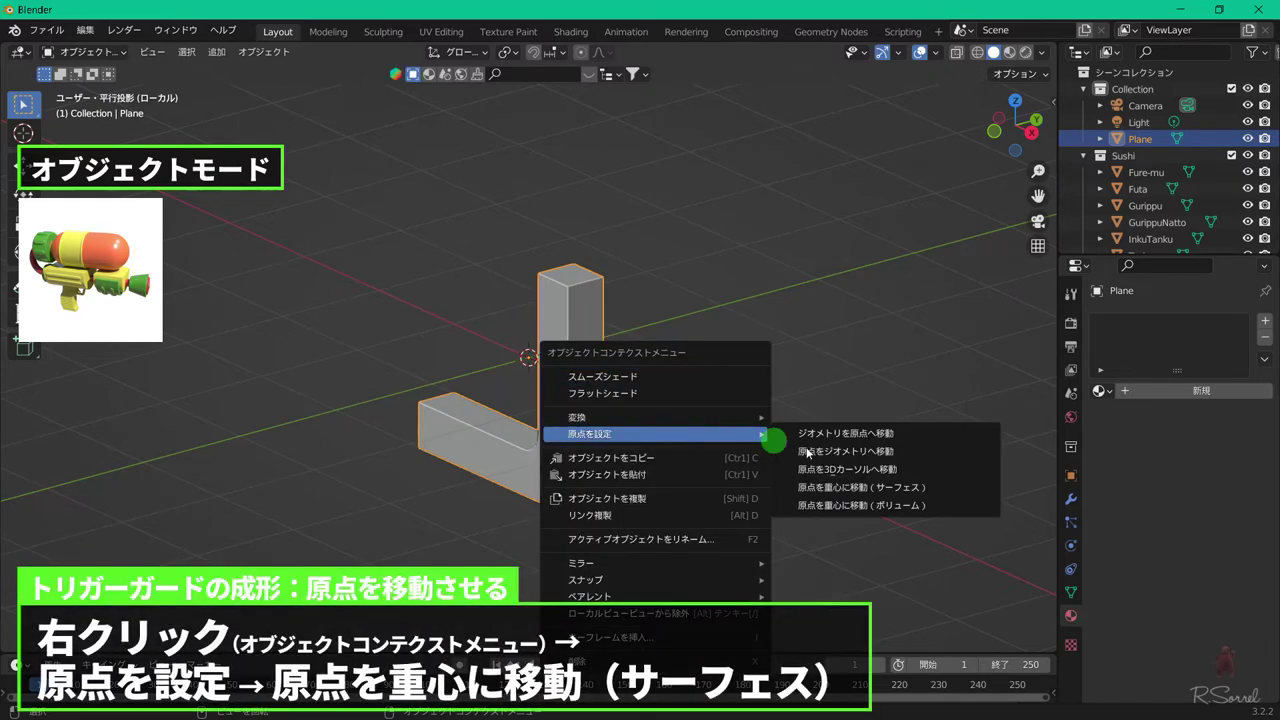
{"action": "left_click", "coordinate": [900, 486]}
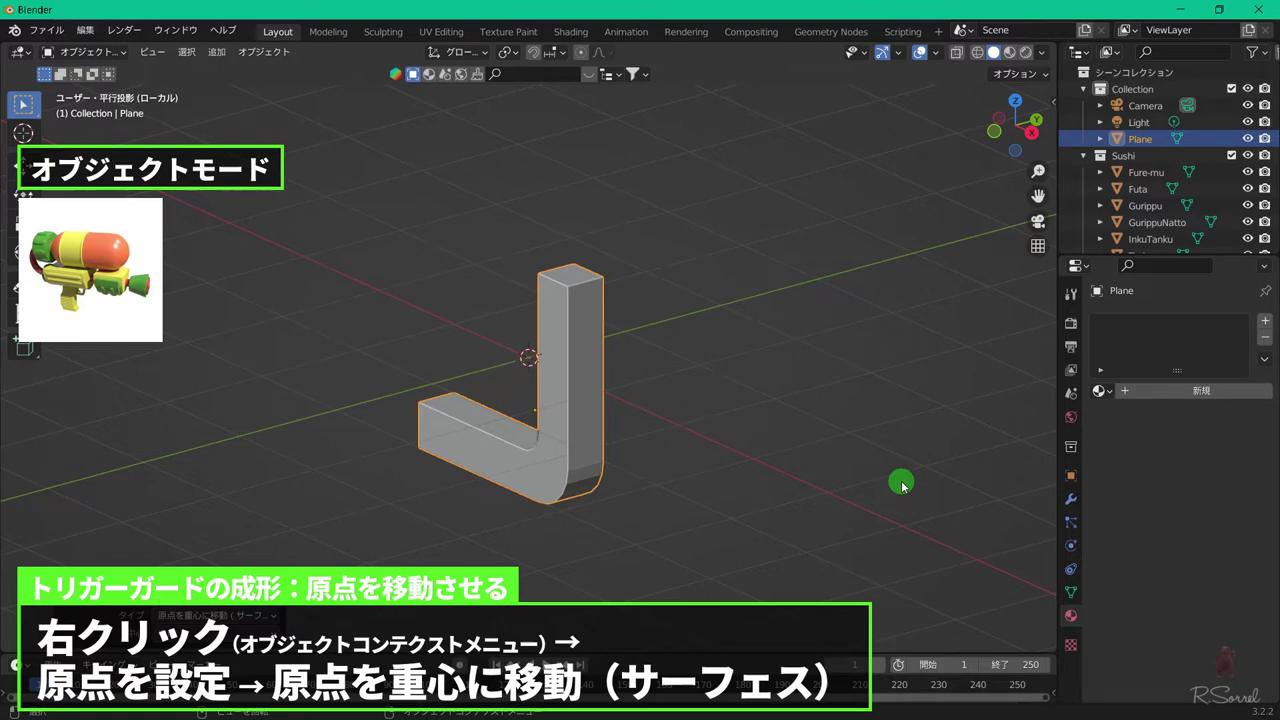
- Set the trigger guard's Y location to 0
{"action": "key", "text": "n"}
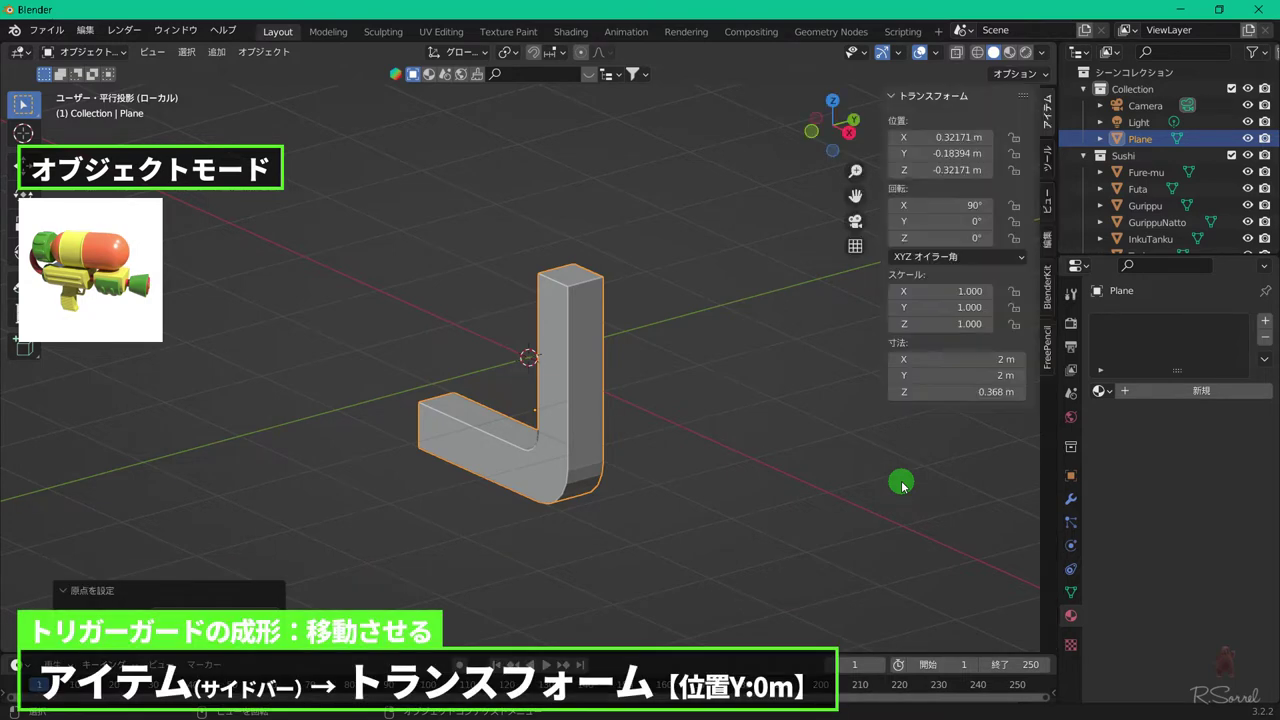
{"action": "left_click", "coordinate": [952, 155]}
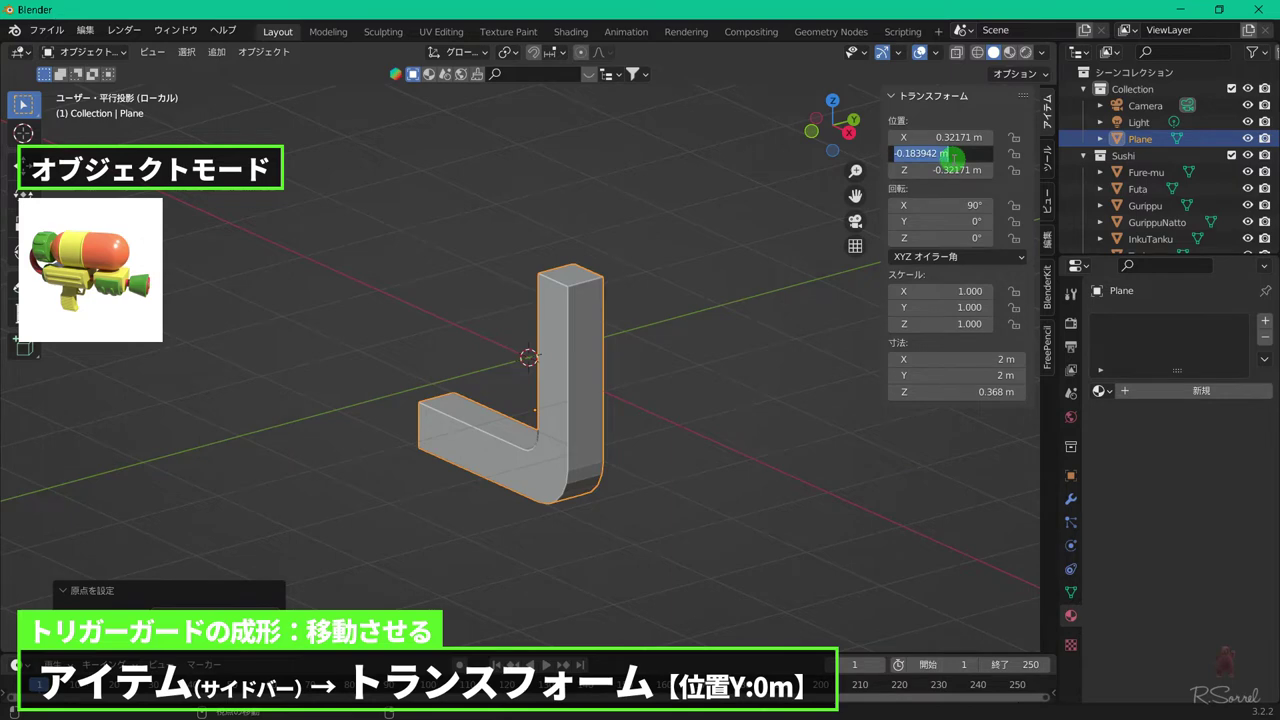
{"action": "type", "text": "0"}
{"action": "key", "text": "Return"}
- Show the whole water gun in front view, then move the trigger guard under the body and shrink it
{"action": "key", "text": "n"}
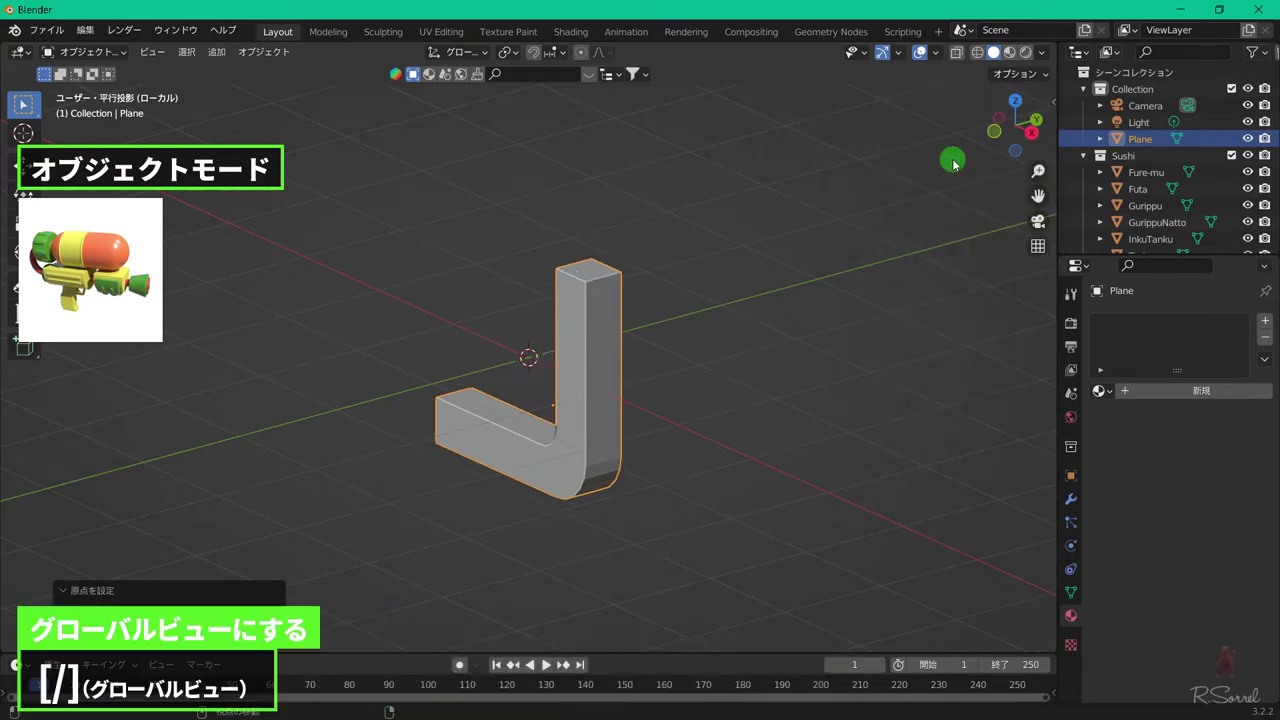
{"action": "key", "text": "KP_Divide"}
{"action": "key", "text": "KP_1"}
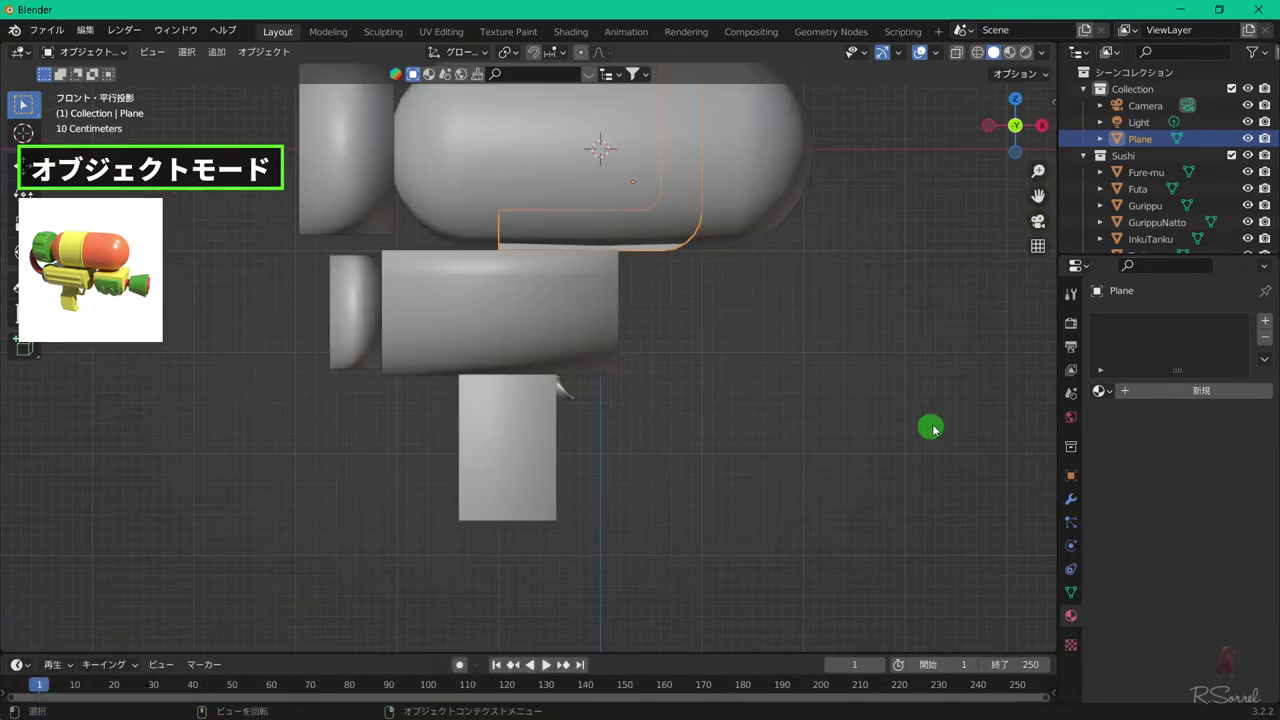
{"action": "key", "text": "g"}
{"action": "key", "text": "shift+y"}
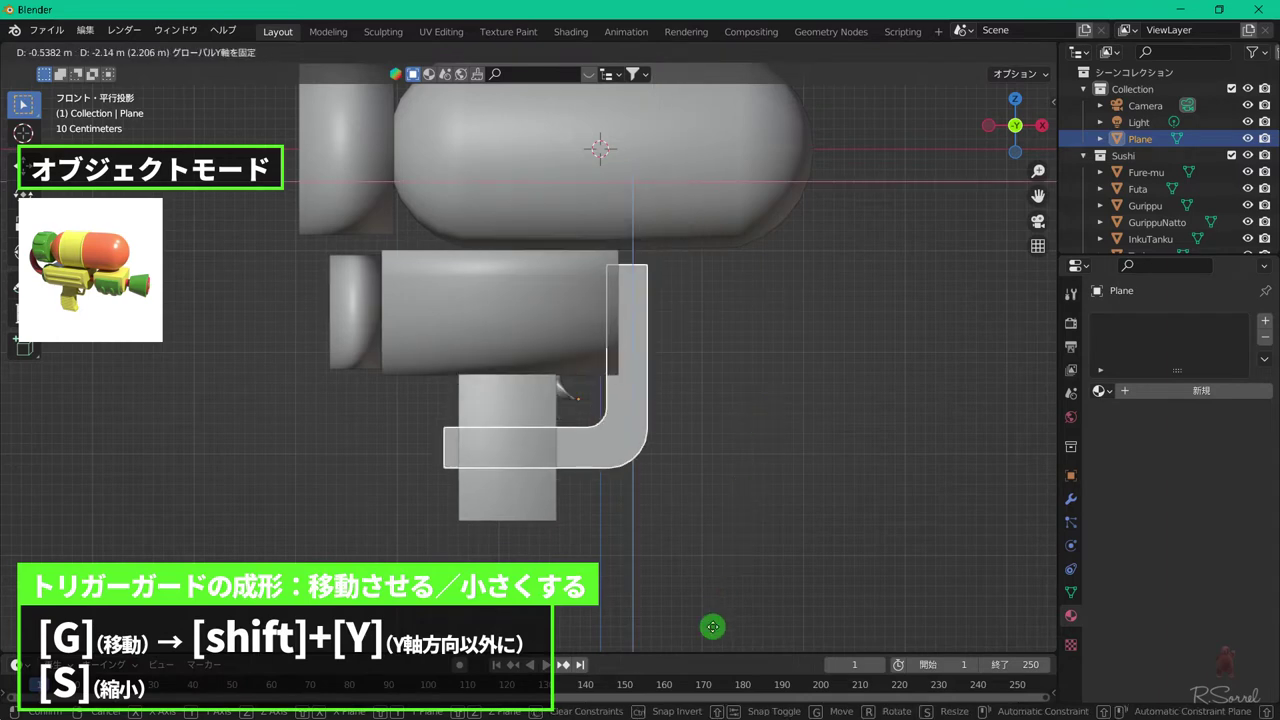
{"action": "left_click", "coordinate": [695, 610]}
{"action": "key", "text": "s"}
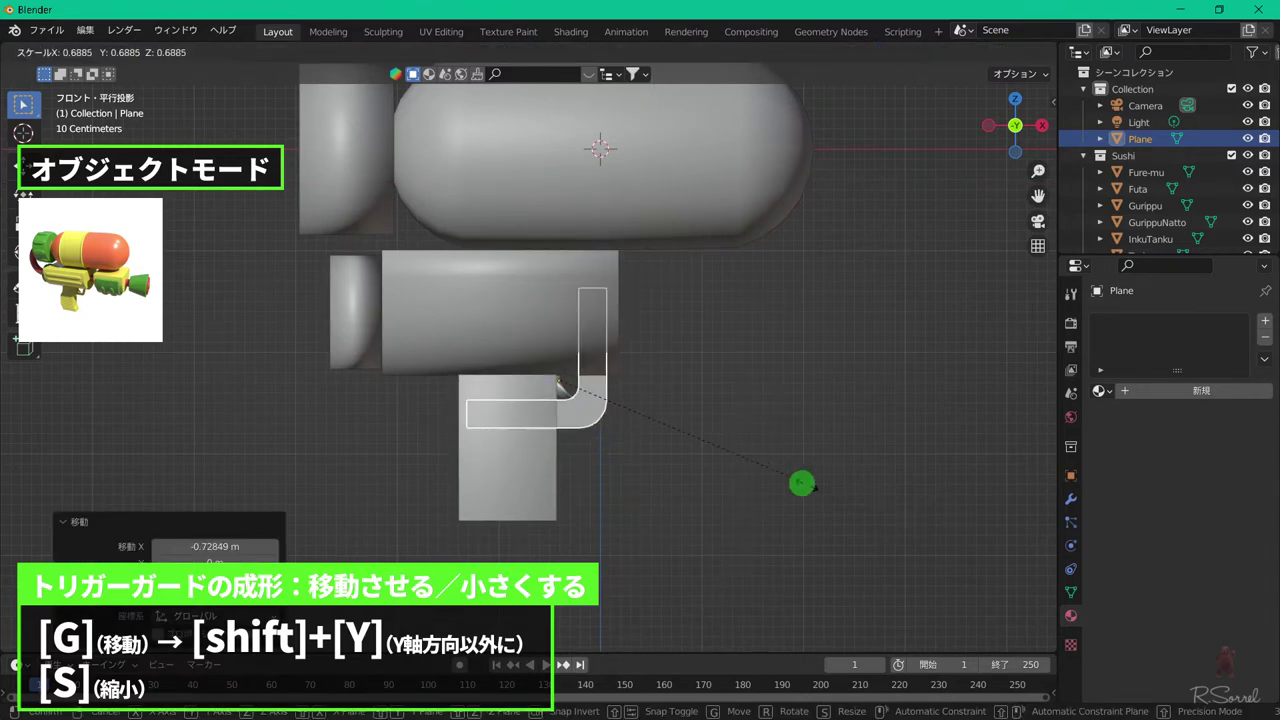
{"action": "left_click", "coordinate": [611, 397]}
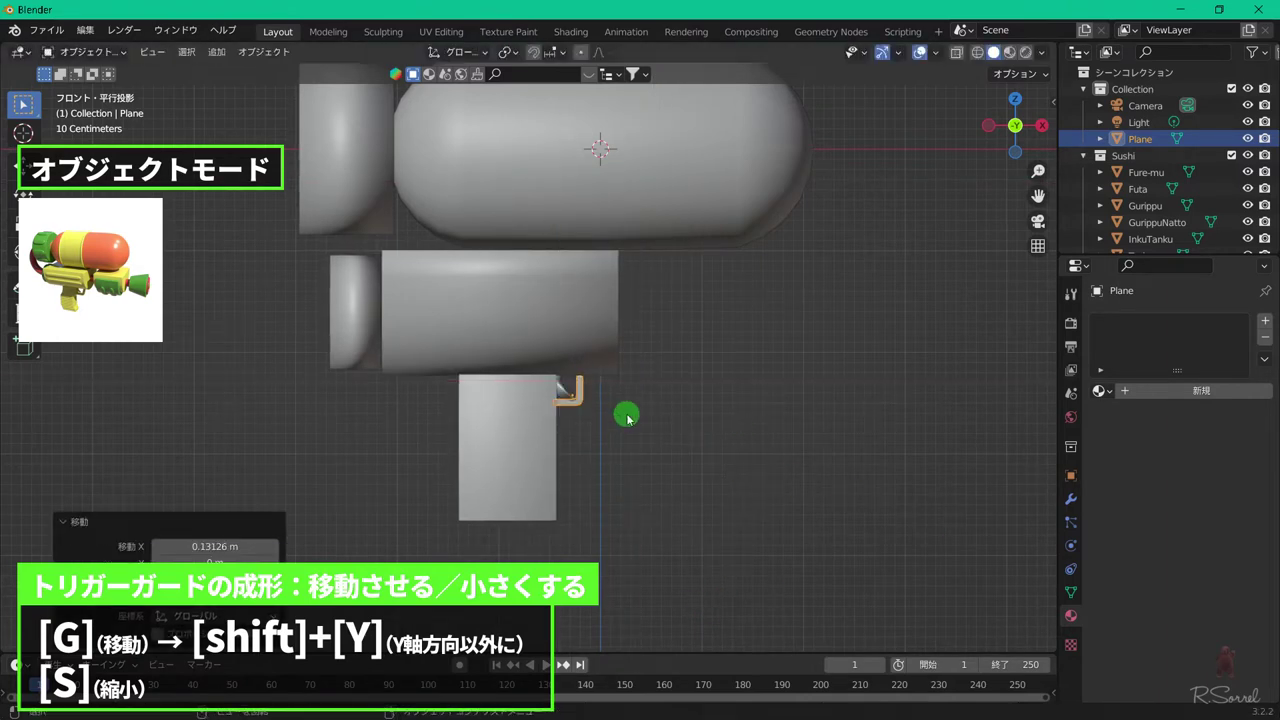
- Fine-tune the trigger guard's position so it sits beside the grip
{"action": "scroll", "coordinate": [660, 428], "scroll_direction": "up", "scroll_amount": 4}
{"action": "key", "text": "g"}
{"action": "key", "text": "shift+y"}
{"action": "left_click", "coordinate": [694, 437]}
{"action": "middle_click_drag", "start_coordinate": [694, 437], "coordinate": [771, 437]}
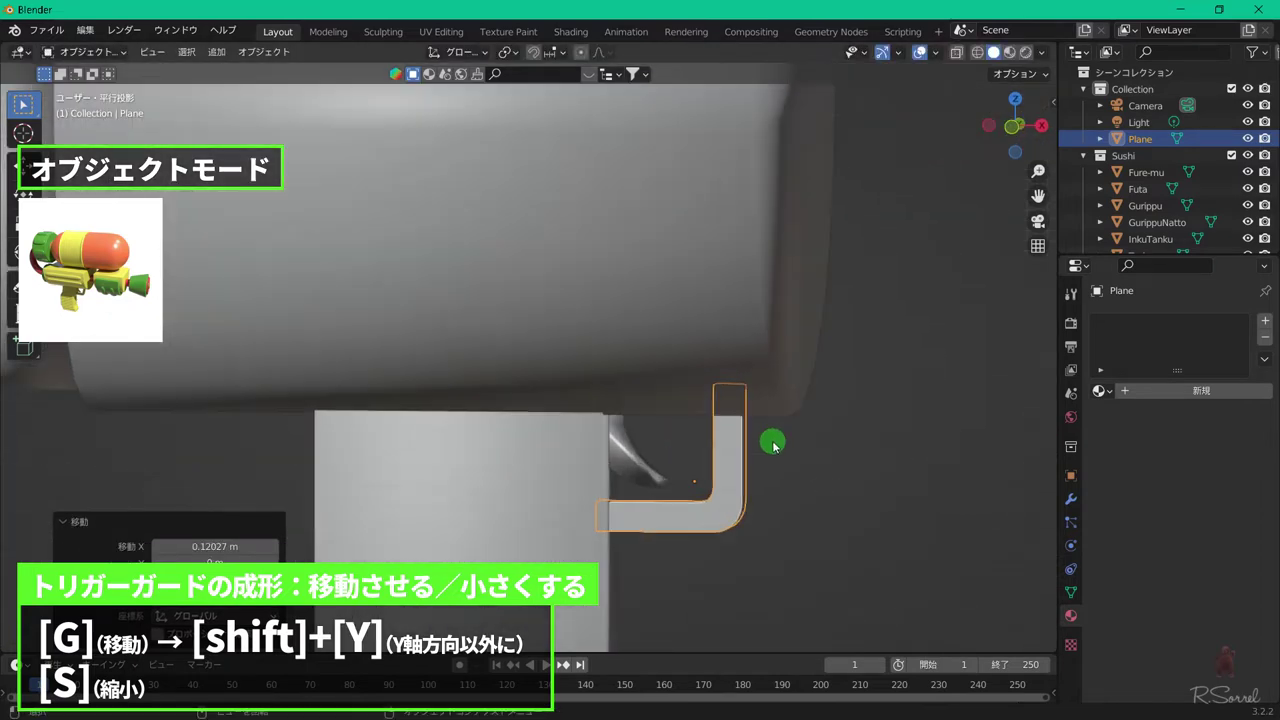
{"action": "scroll", "coordinate": [767, 470], "scroll_direction": "down", "scroll_amount": 2}
{"action": "left_click", "coordinate": [767, 470]}
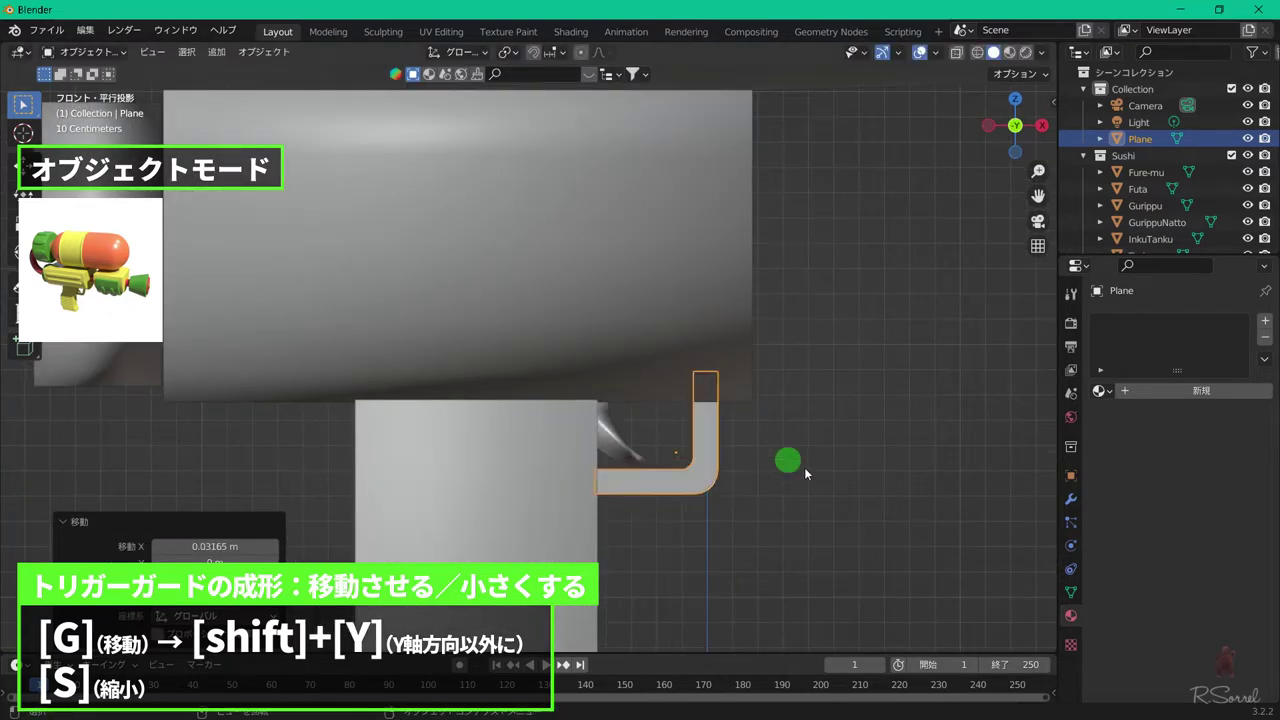
{"action": "scroll", "coordinate": [783, 487], "scroll_direction": "down", "scroll_amount": 2}
{"action": "left_click", "coordinate": [651, 443]}
{"action": "key", "text": "g"}
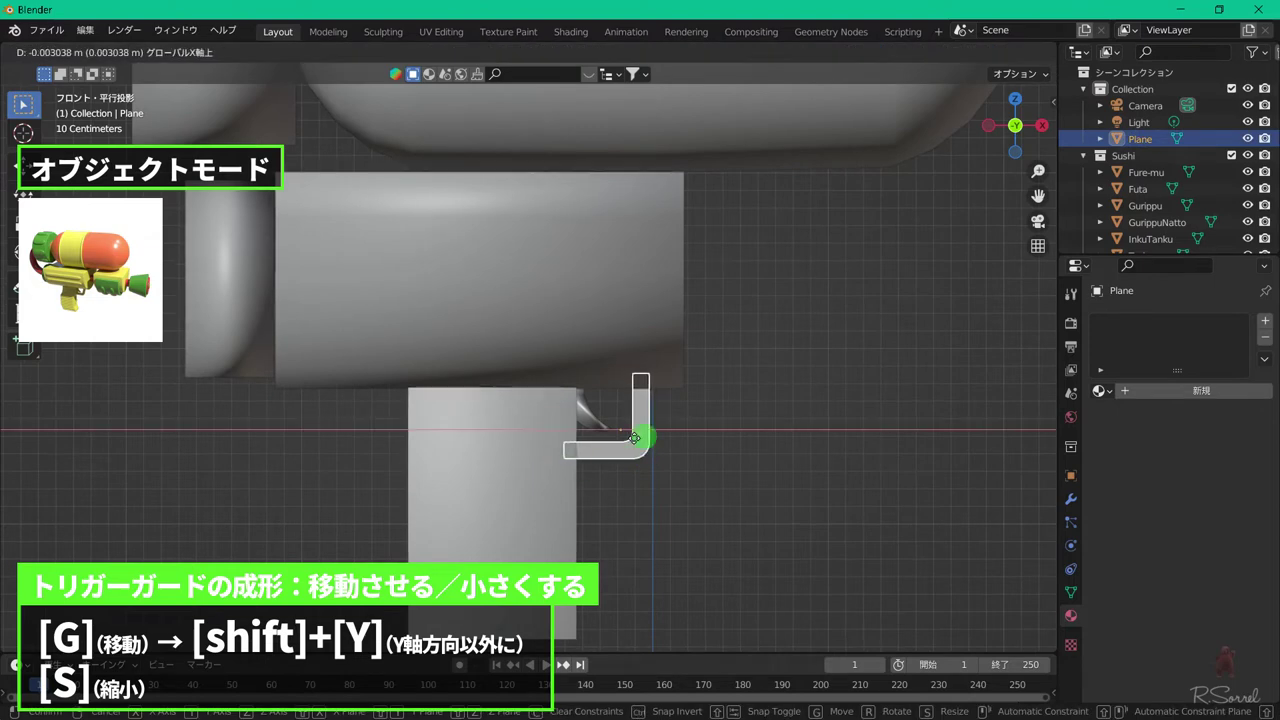
{"action": "left_click", "coordinate": [651, 437]}
- Smooth-shade the trigger guard and rename it Toriga-Ga-do
{"action": "right_click", "coordinate": [641, 403]}
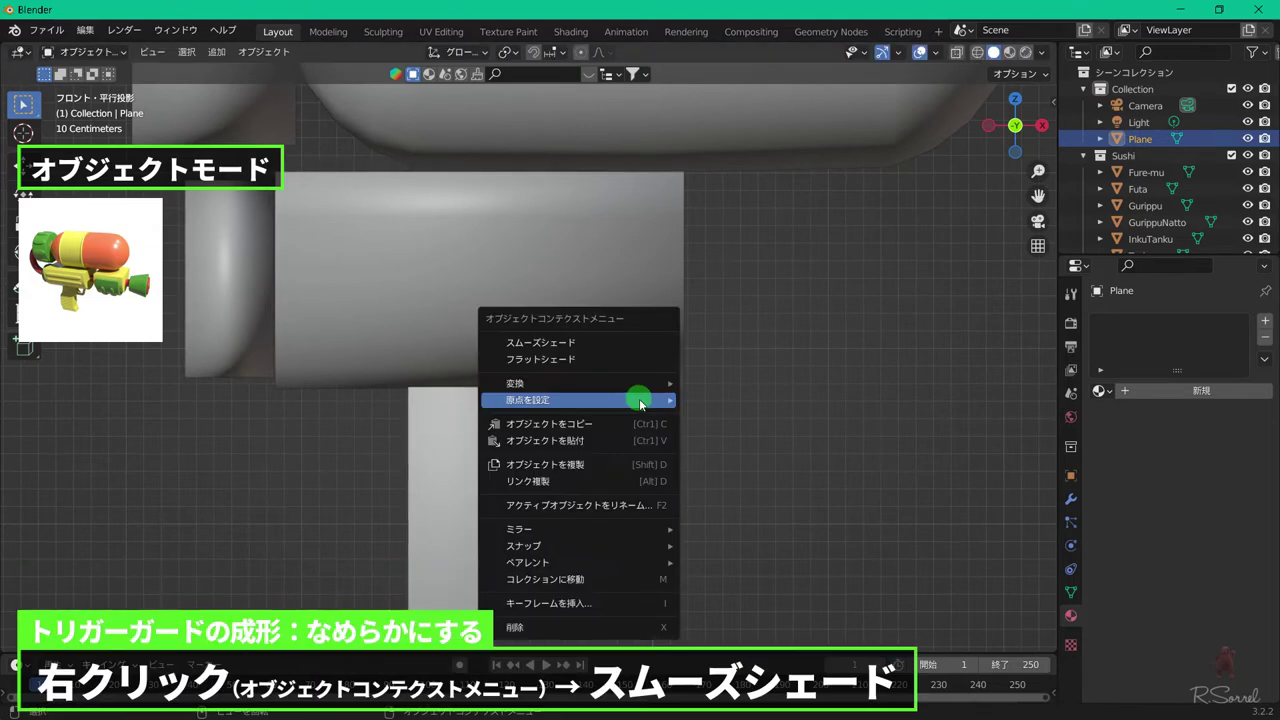
{"action": "left_click", "coordinate": [630, 343]}
{"action": "key", "text": "F2"}
{"action": "type", "text": "Tor"}
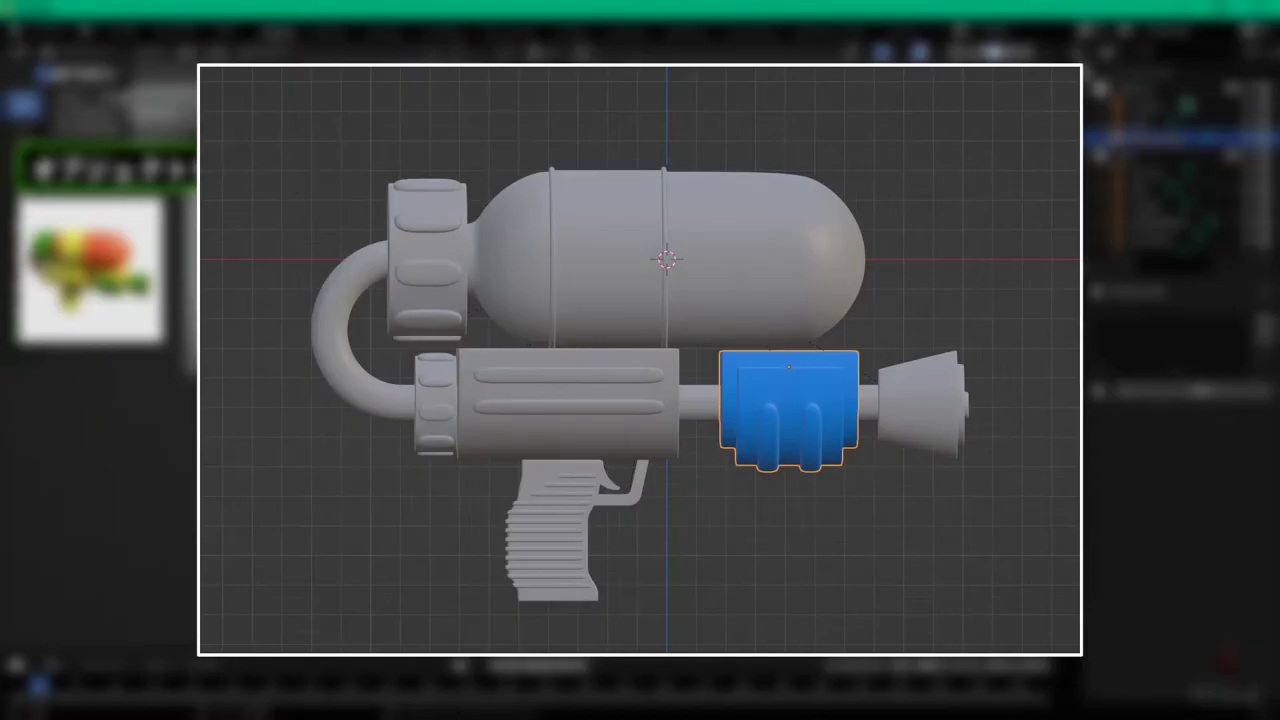
- Select the frame body Fure-mu
{"action": "scroll", "coordinate": [1155, 168], "scroll_direction": "up", "scroll_amount": 3}
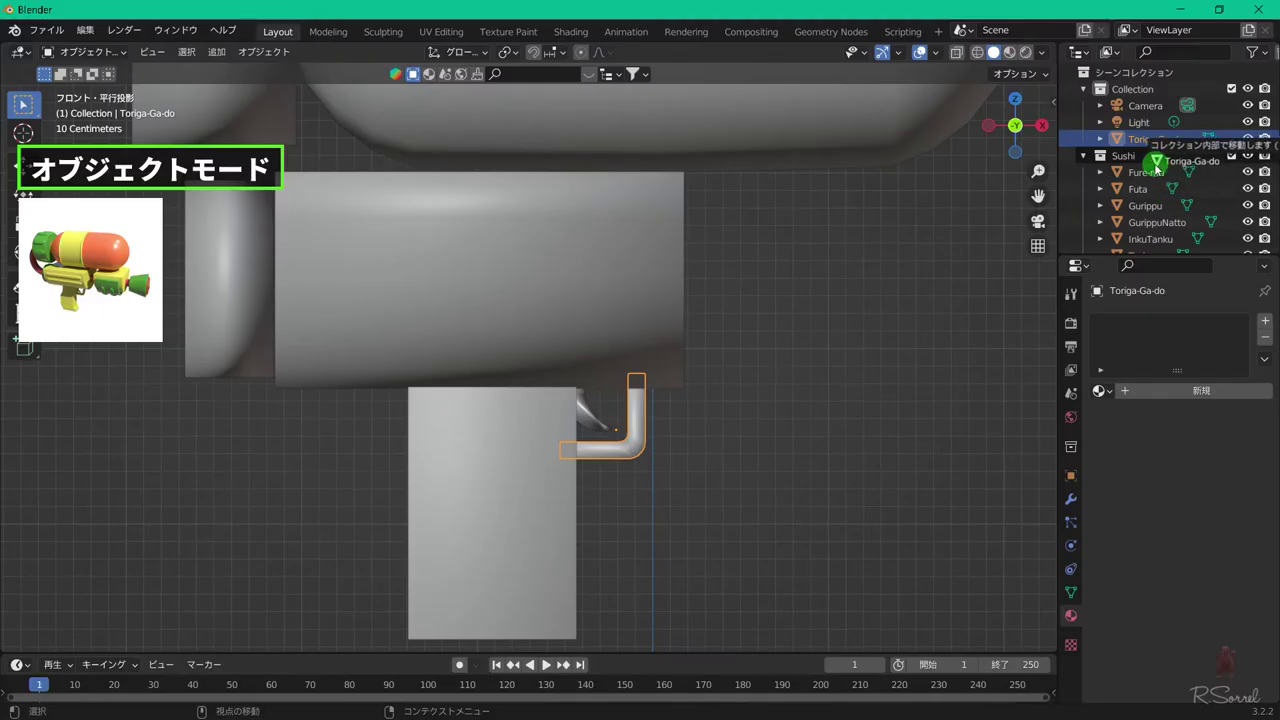
{"action": "scroll", "coordinate": [660, 385], "scroll_direction": "down", "scroll_amount": 3}
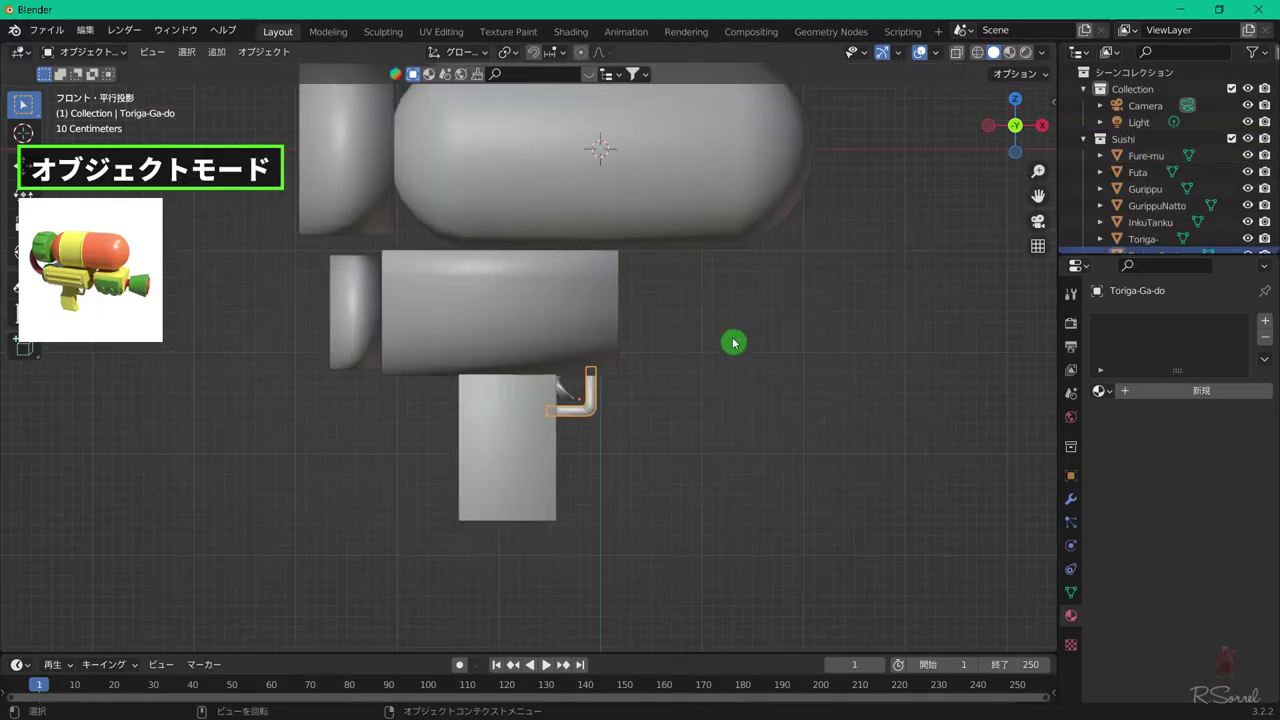
{"action": "scroll", "coordinate": [590, 312], "scroll_direction": "down", "scroll_amount": 1}
{"action": "left_click", "coordinate": [575, 315]}
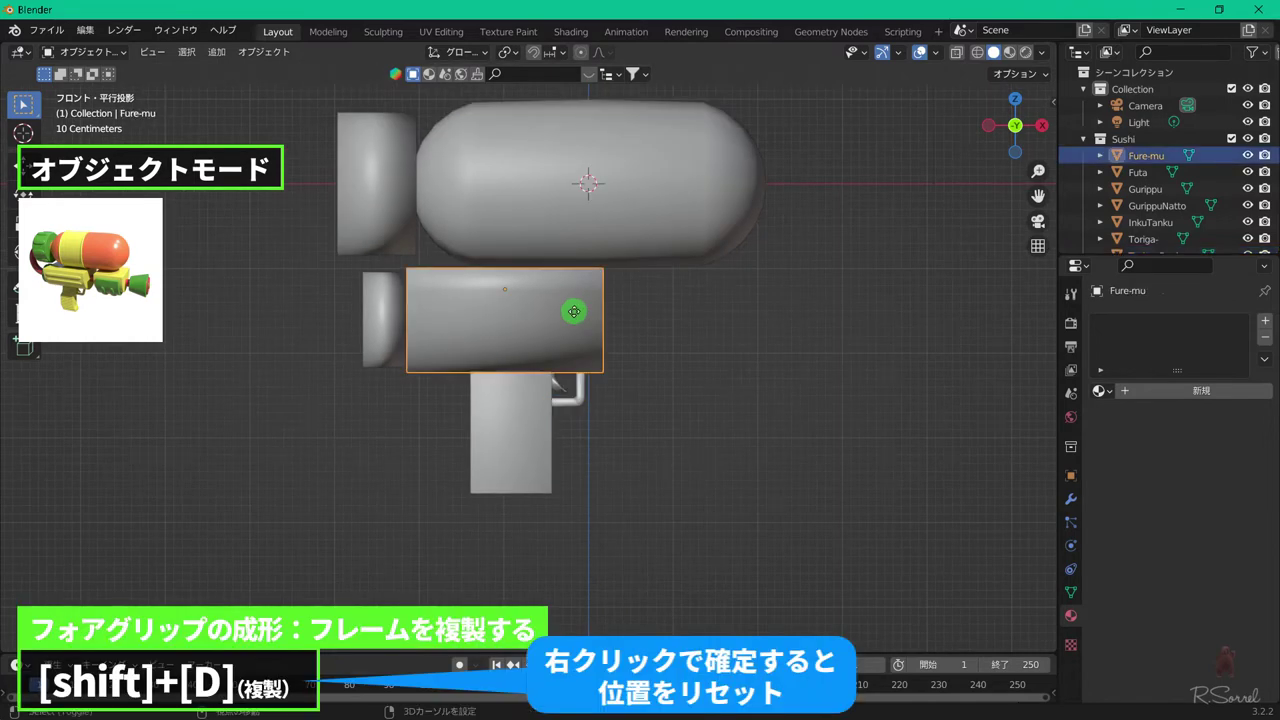
- Duplicate the frame body and slide the copy to the right along X
{"action": "key", "text": "shift+d"}
{"action": "right_click", "coordinate": [612, 320]}
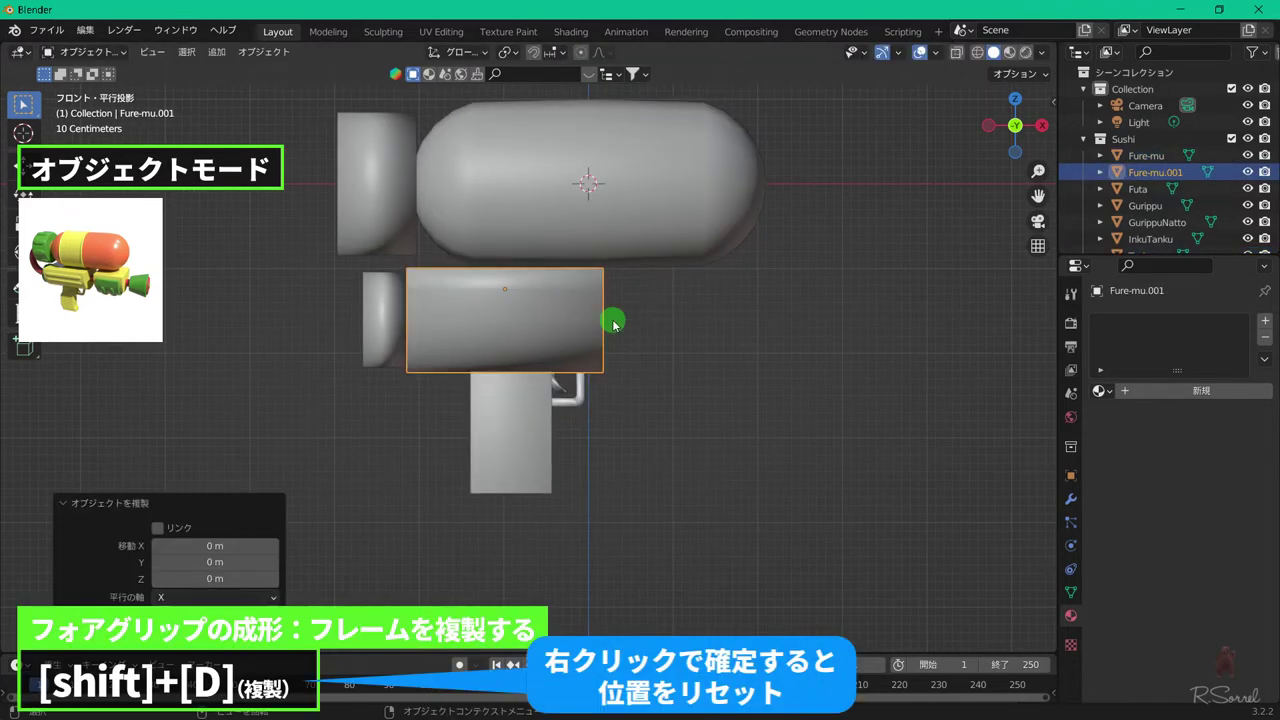
{"action": "key", "text": "g"}
{"action": "key", "text": "x"}
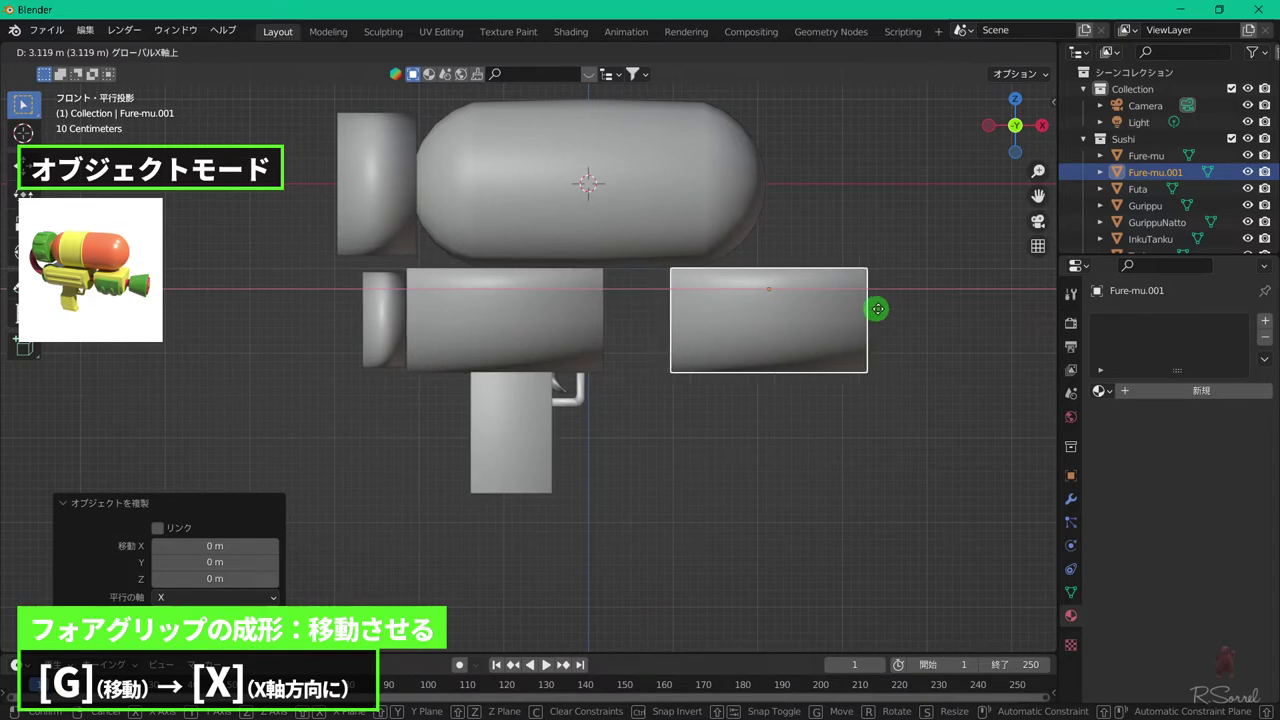
{"action": "left_click", "coordinate": [864, 326]}
- Shorten the copy along X and shrink it slightly overall to fore-grip size
{"action": "key", "text": "s"}
{"action": "key", "text": "x"}
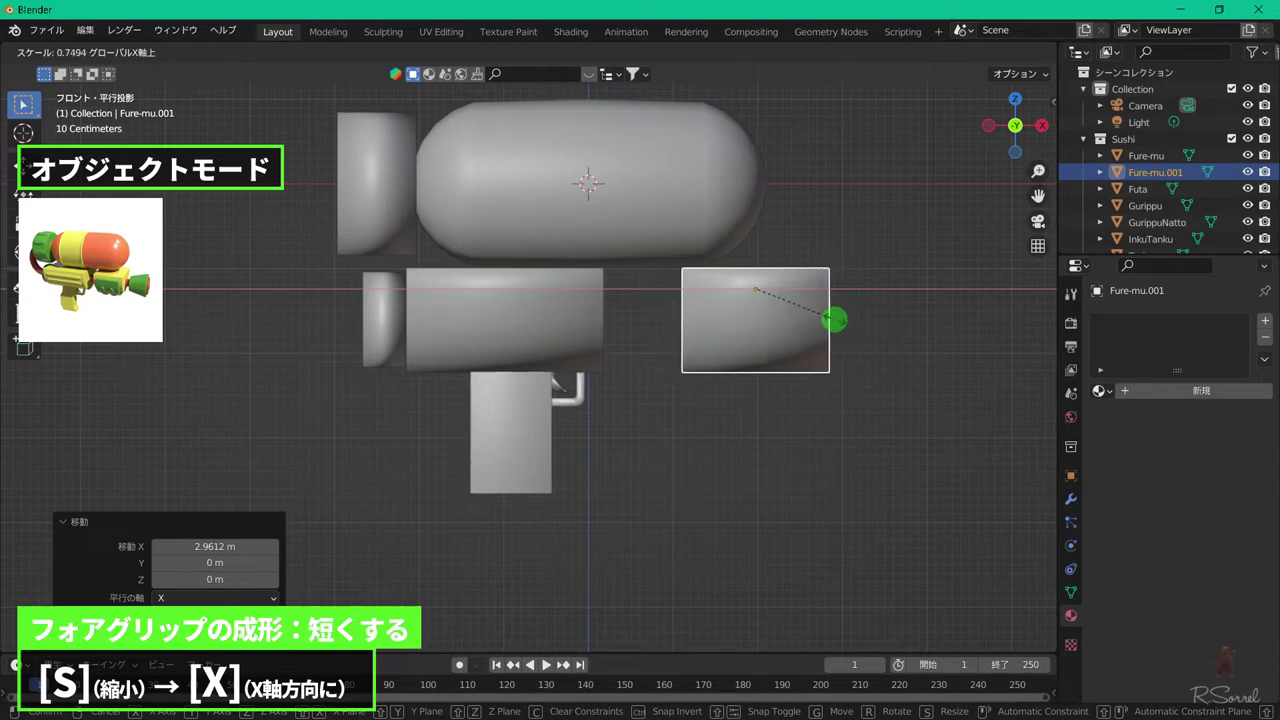
{"action": "left_click", "coordinate": [828, 320]}
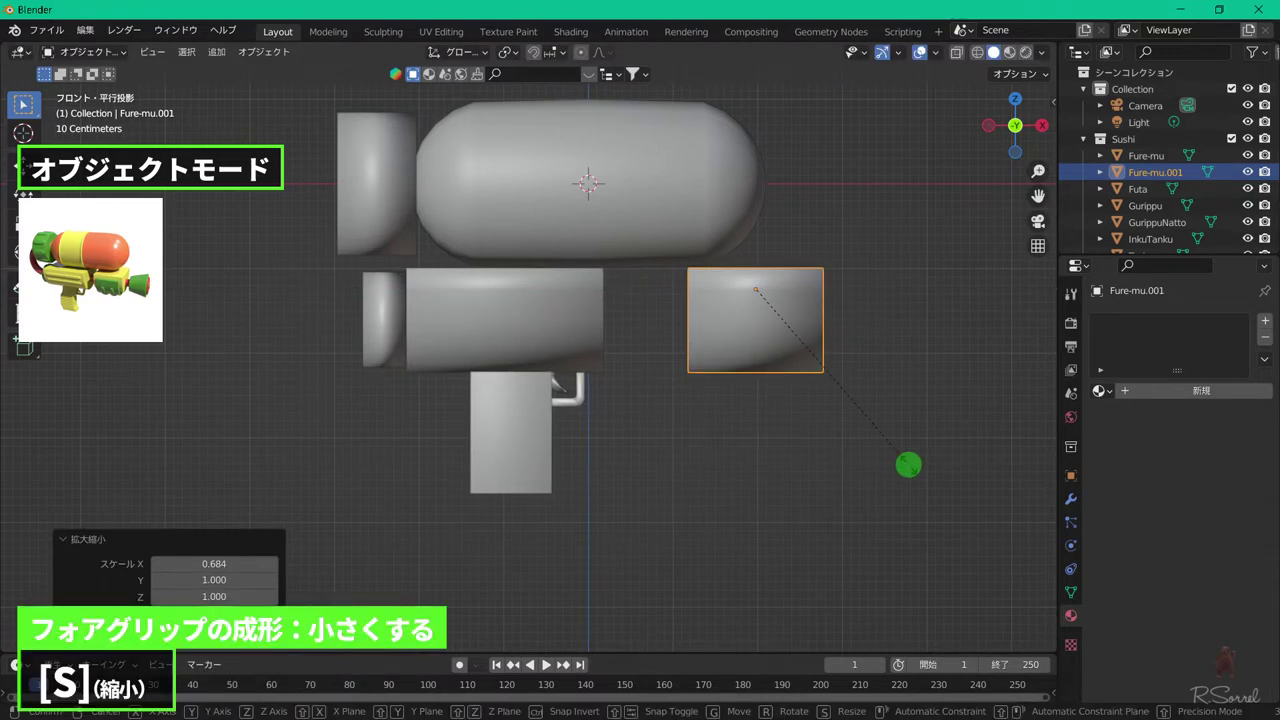
{"action": "key", "text": "s"}
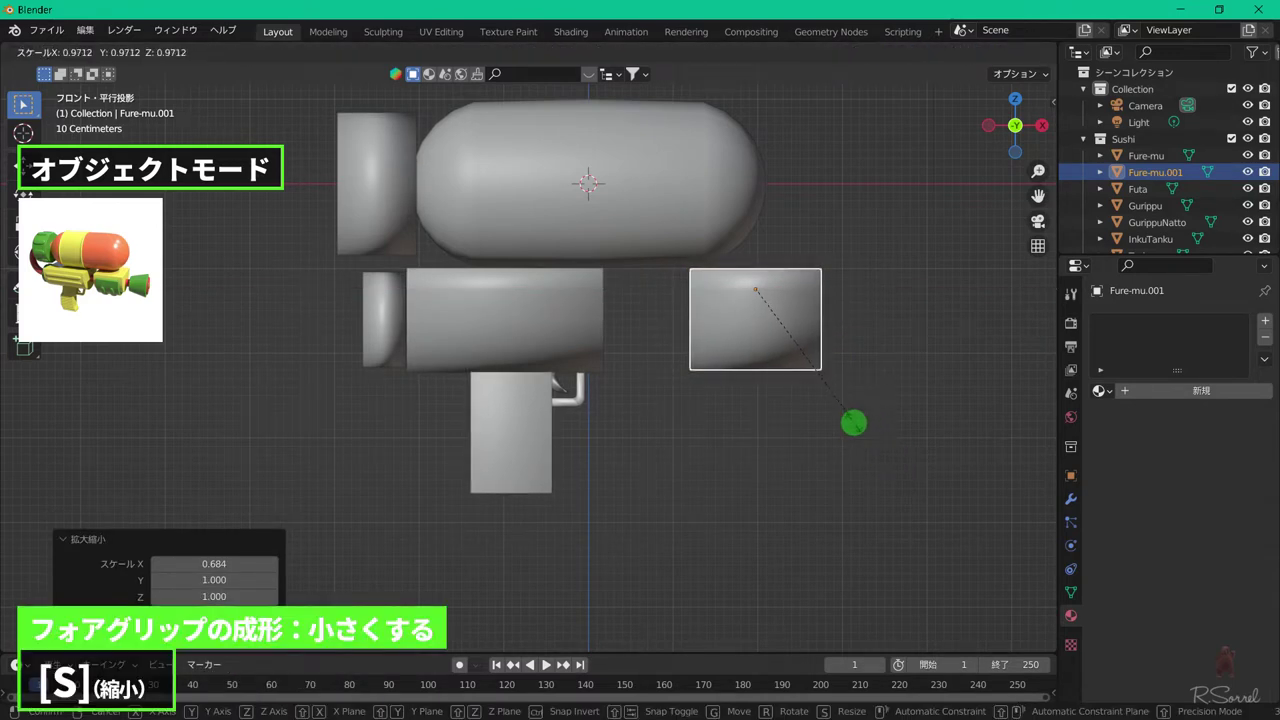
{"action": "left_click", "coordinate": [750, 340]}
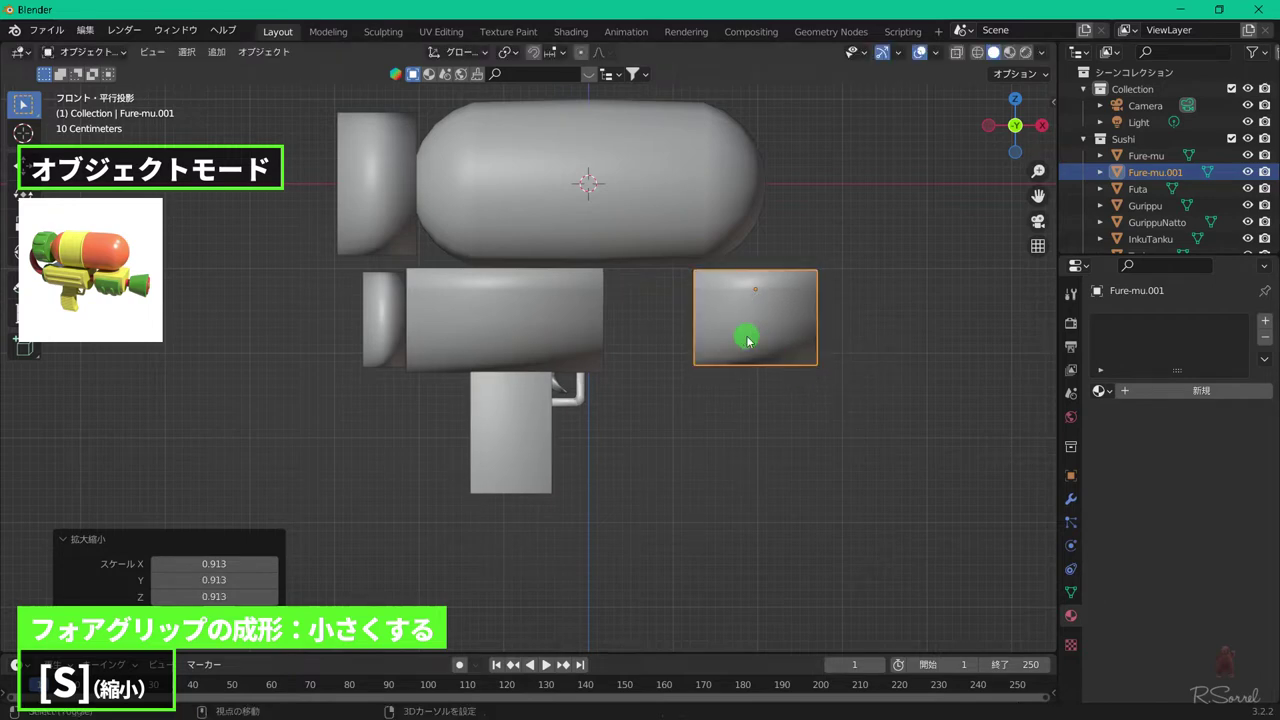
{"action": "middle_click_drag", "start_coordinate": [721, 468], "coordinate": [843, 429]}
{"action": "key", "text": "KP_1"}
{"action": "key", "text": "s"}
{"action": "key", "text": "x"}
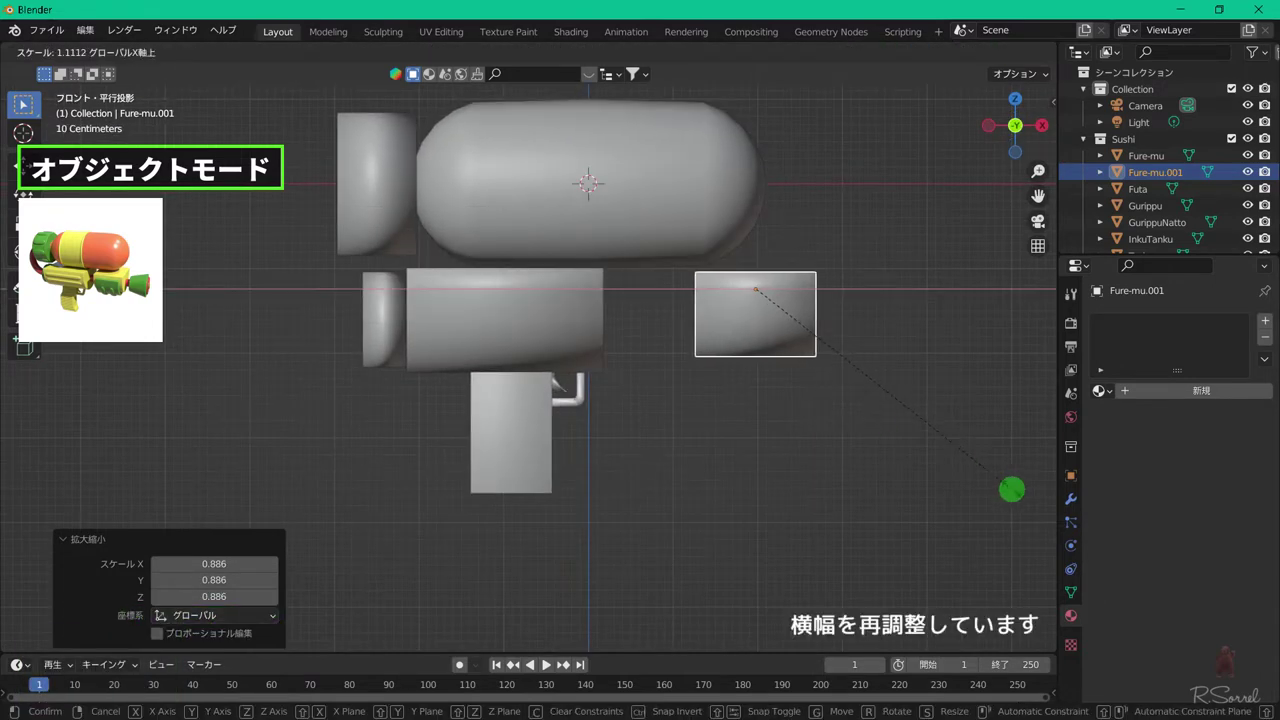
{"action": "left_click", "coordinate": [1014, 486]}
- Raise the copy 0.048 m to level its top with the frame and begin renaming it
{"action": "key", "text": "g"}
{"action": "key", "text": "z"}
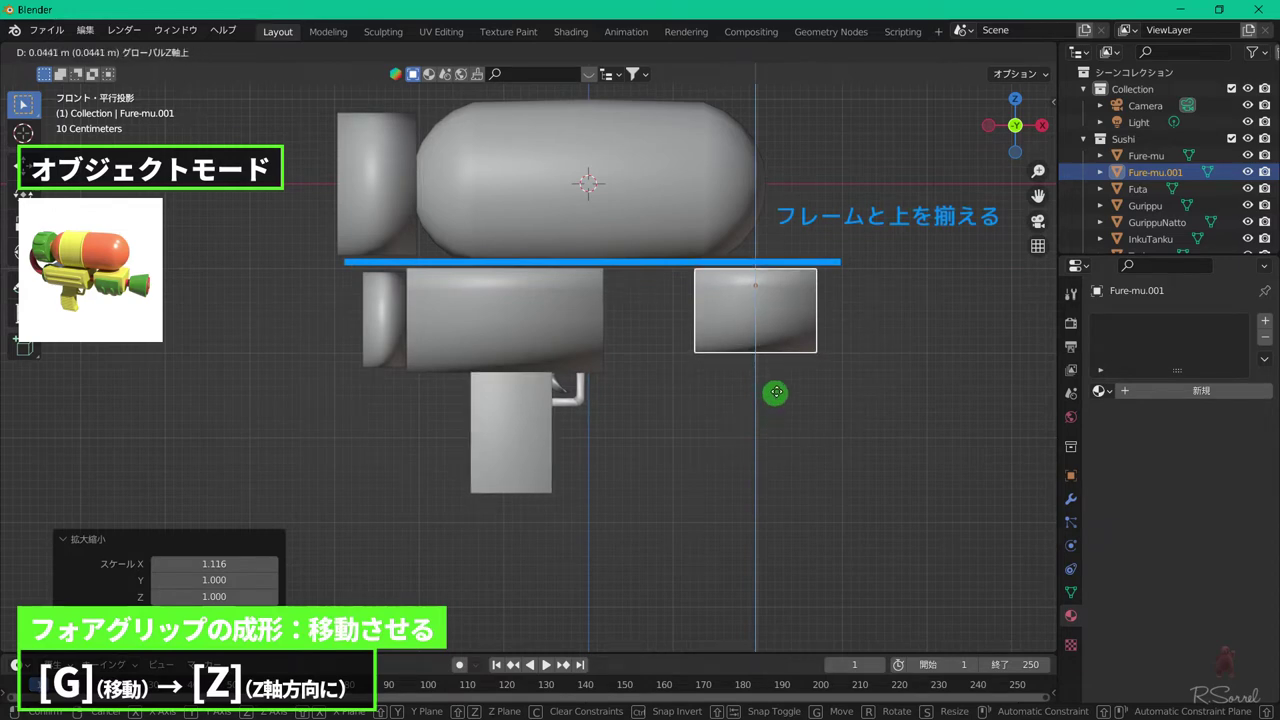
{"action": "left_click", "coordinate": [776, 391]}
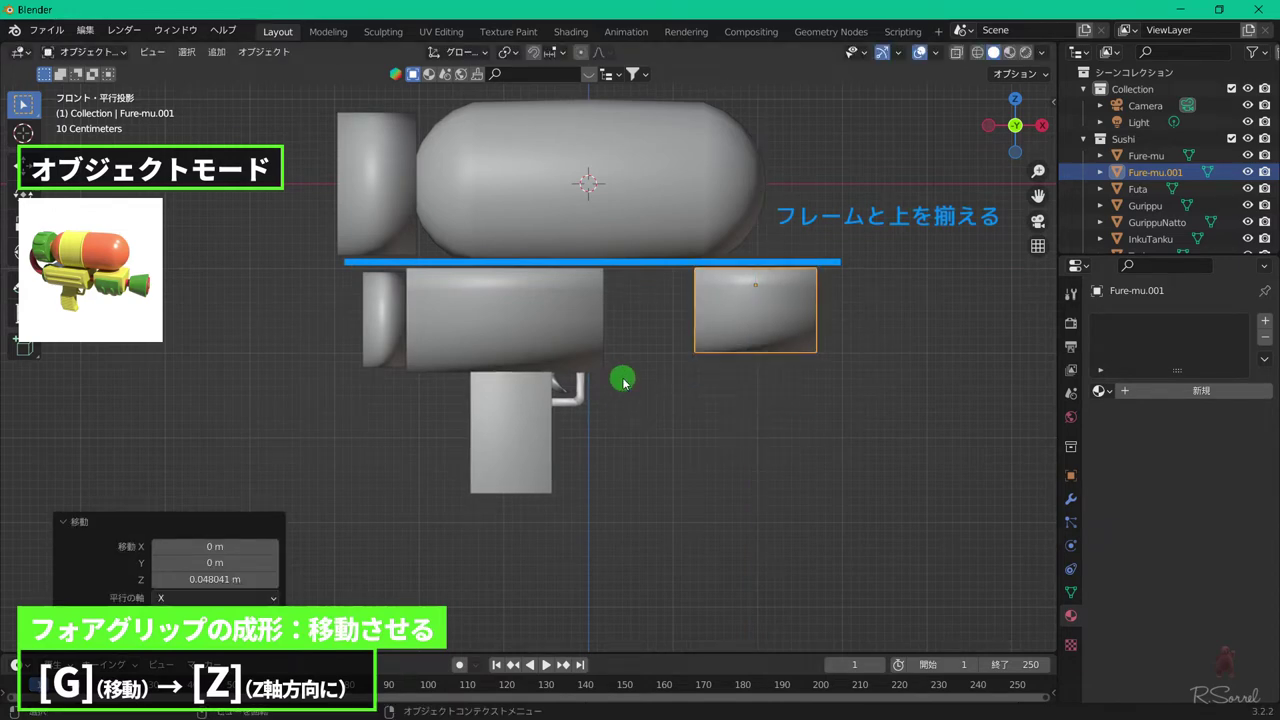
{"action": "key", "text": "F2"}
{"action": "type", "text": "F"}
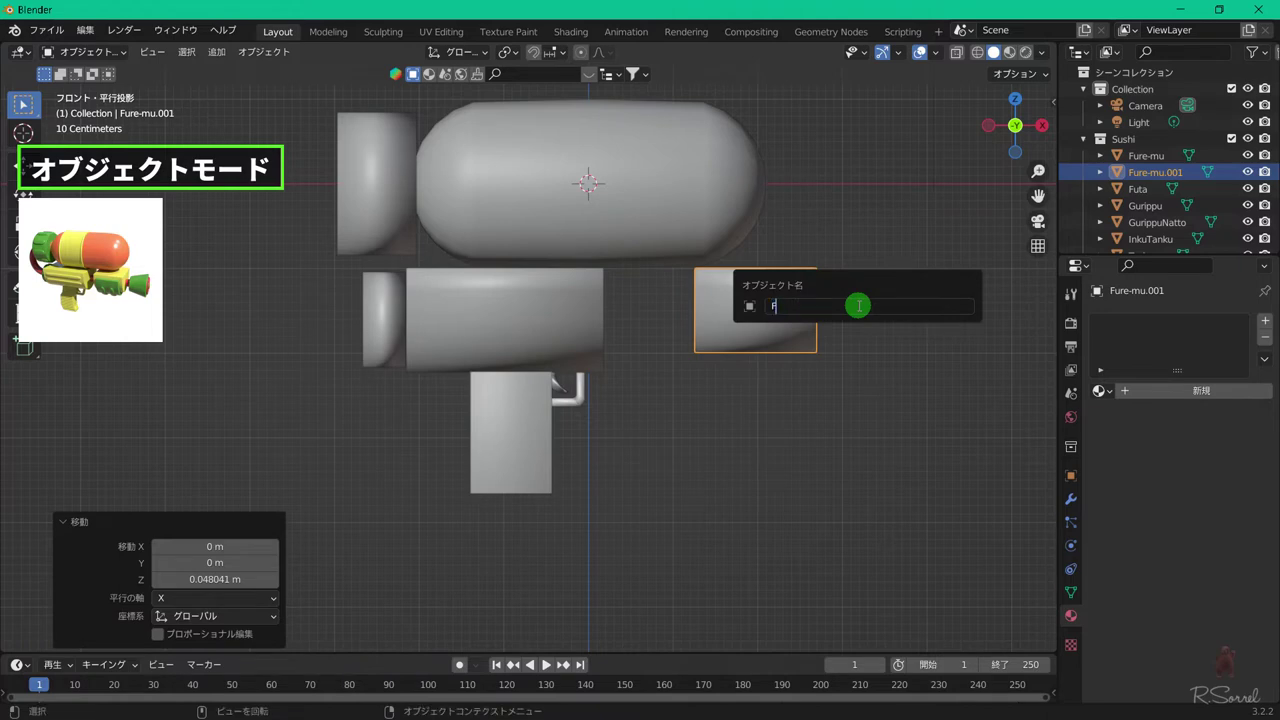
{"action": "type", "text": "oaGur"}
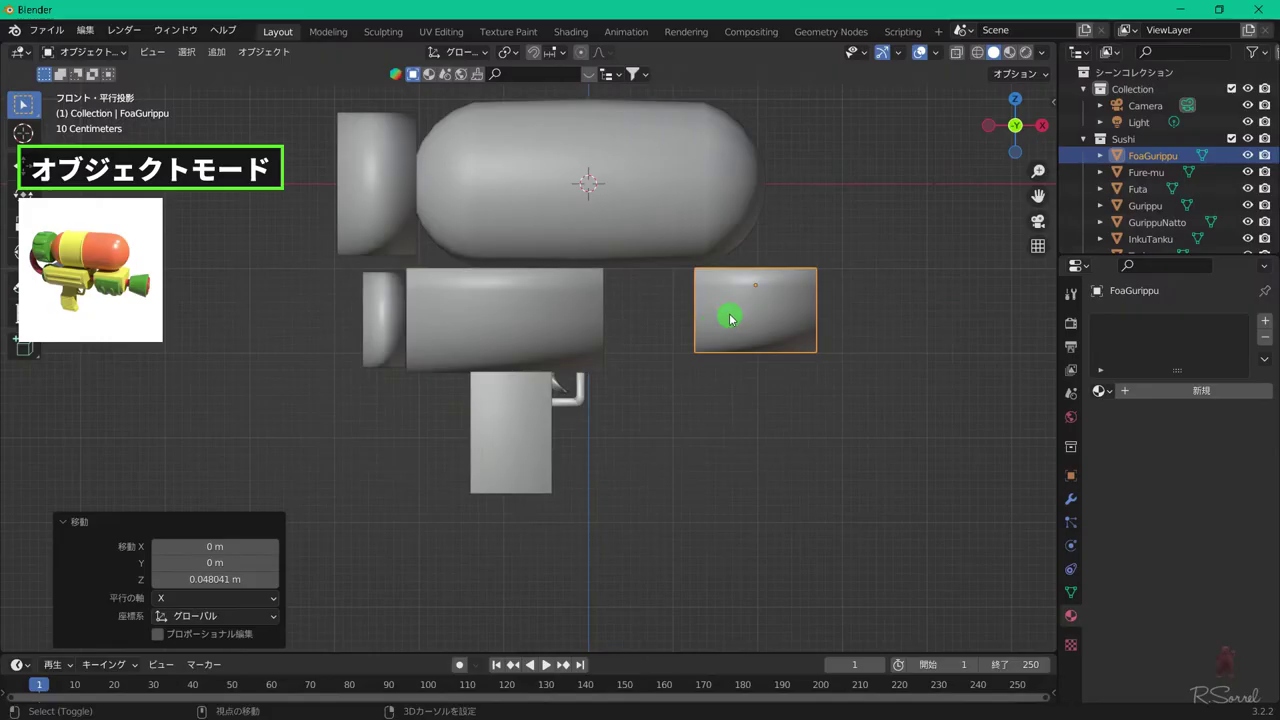
- Add an 18-vertex cylinder and rotate it 90° about Y so it lies on its side
{"action": "middle_click_drag", "start_coordinate": [729, 314], "coordinate": [631, 360], "text": "shift"}
{"action": "key", "text": "shift+a"}
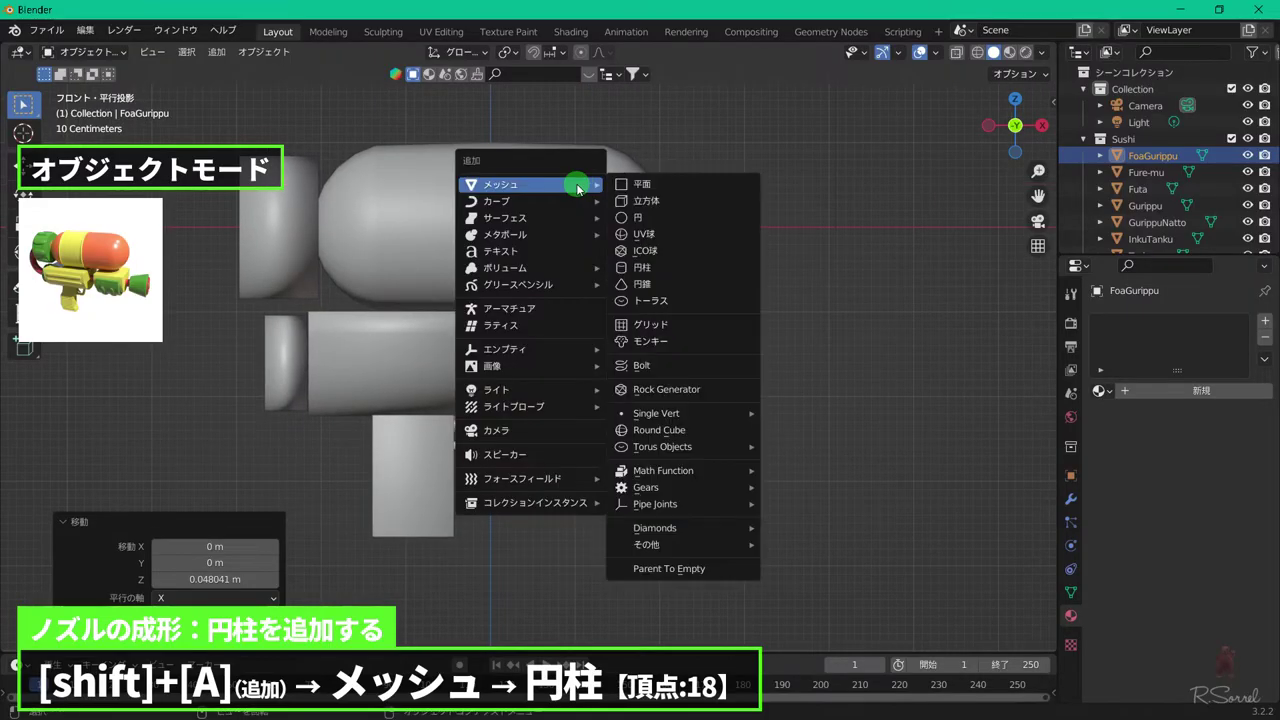
{"action": "left_click", "coordinate": [666, 278]}
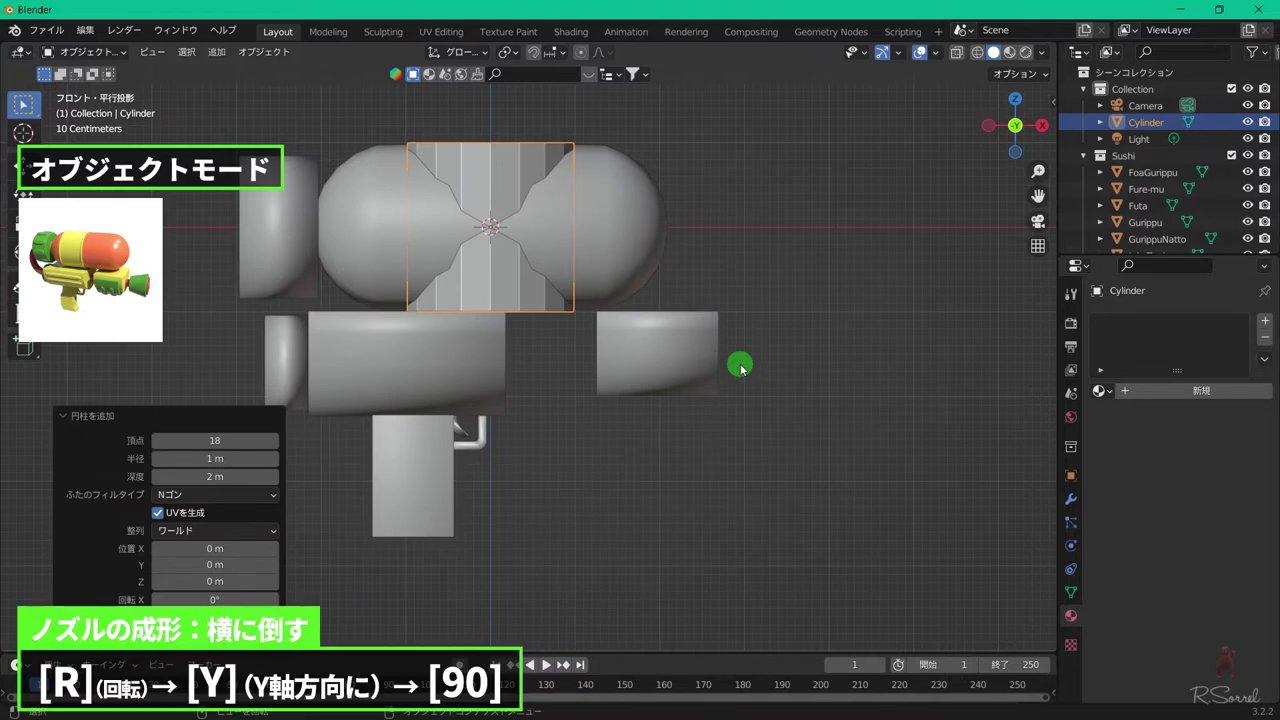
{"action": "key", "text": "r"}
{"action": "key", "text": "y"}
{"action": "key", "text": "9"}
{"action": "key", "text": "0"}
{"action": "key", "text": "Return"}
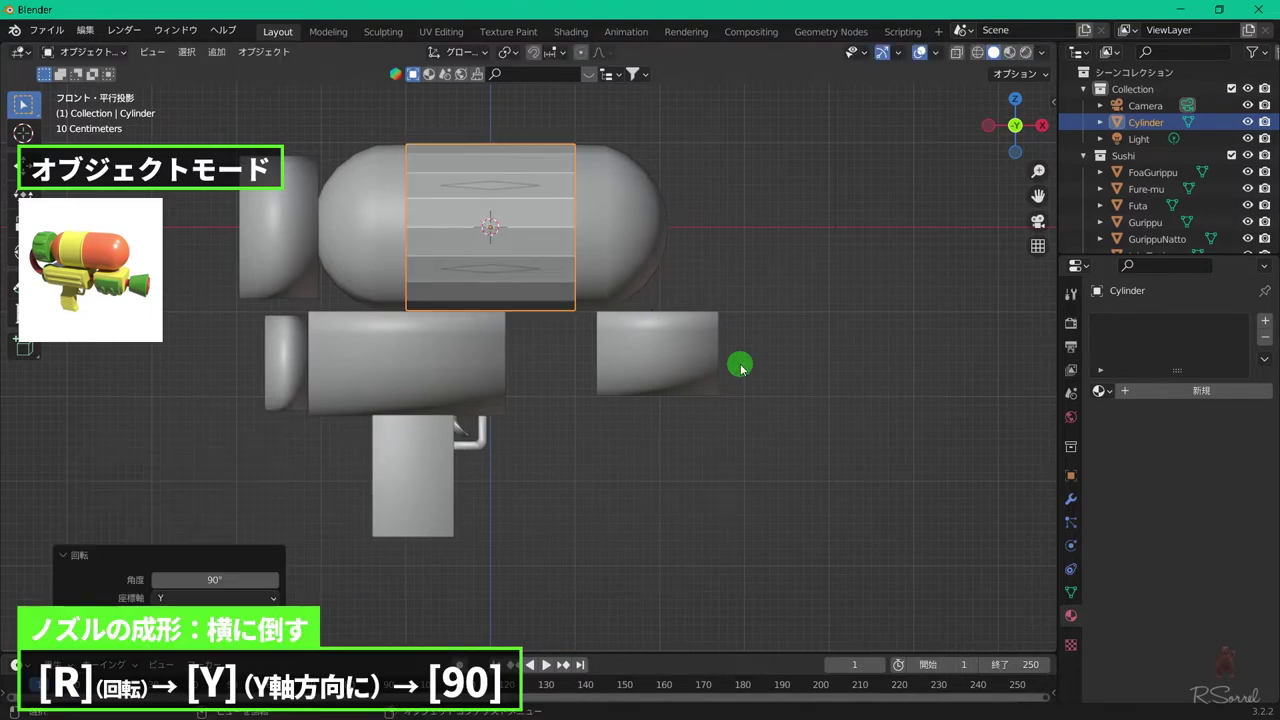
- Move the cylinder right of the fore grip and switch to editing its vertices
{"action": "key", "text": "g"}
{"action": "key", "text": "shift+y"}
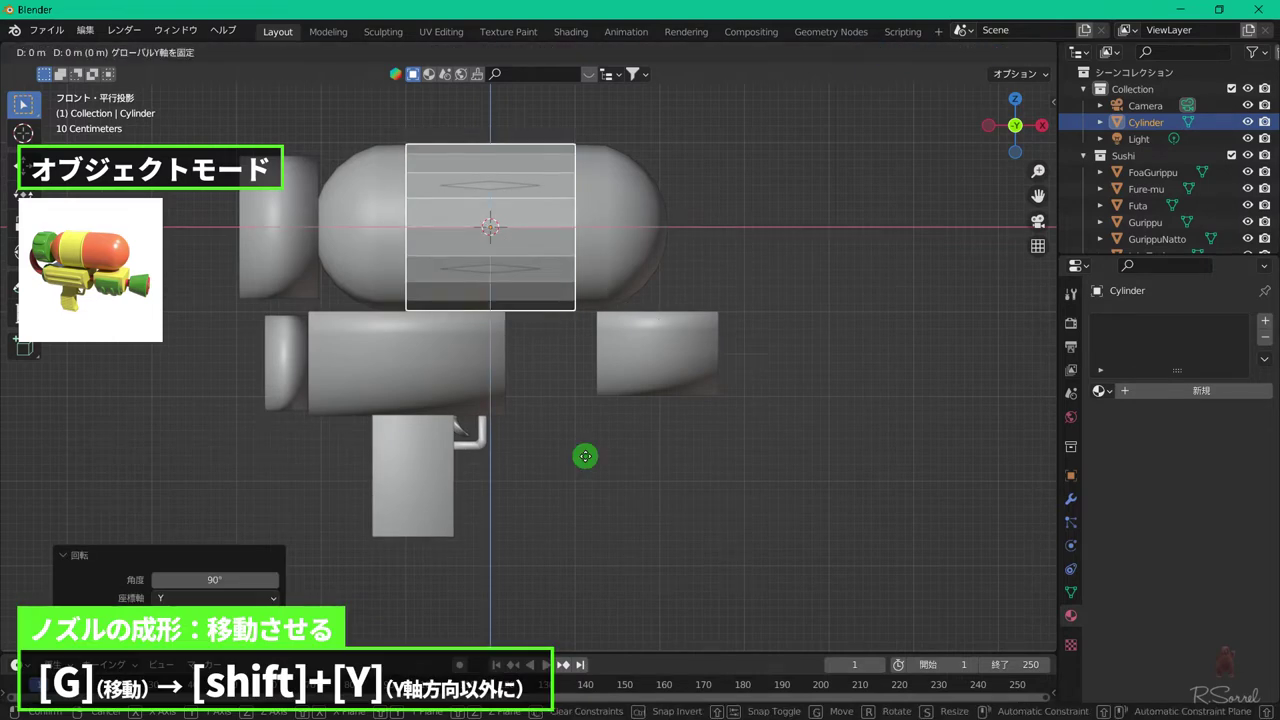
{"action": "left_click", "coordinate": [908, 586]}
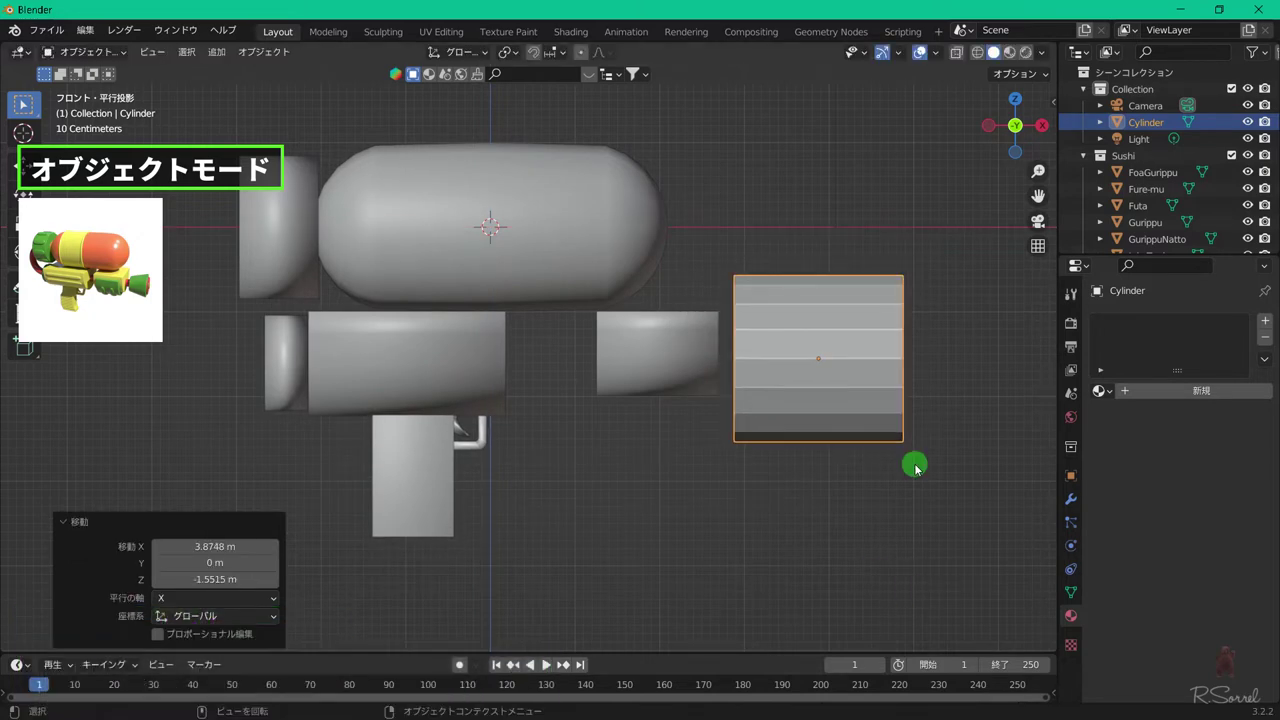
{"action": "key", "text": "Tab"}
{"action": "middle_click_drag", "start_coordinate": [846, 443], "coordinate": [750, 374]}
- Taper the nozzle into a cone by scaling its left end ring to 0.615
{"action": "left_click", "coordinate": [750, 374], "text": "alt"}
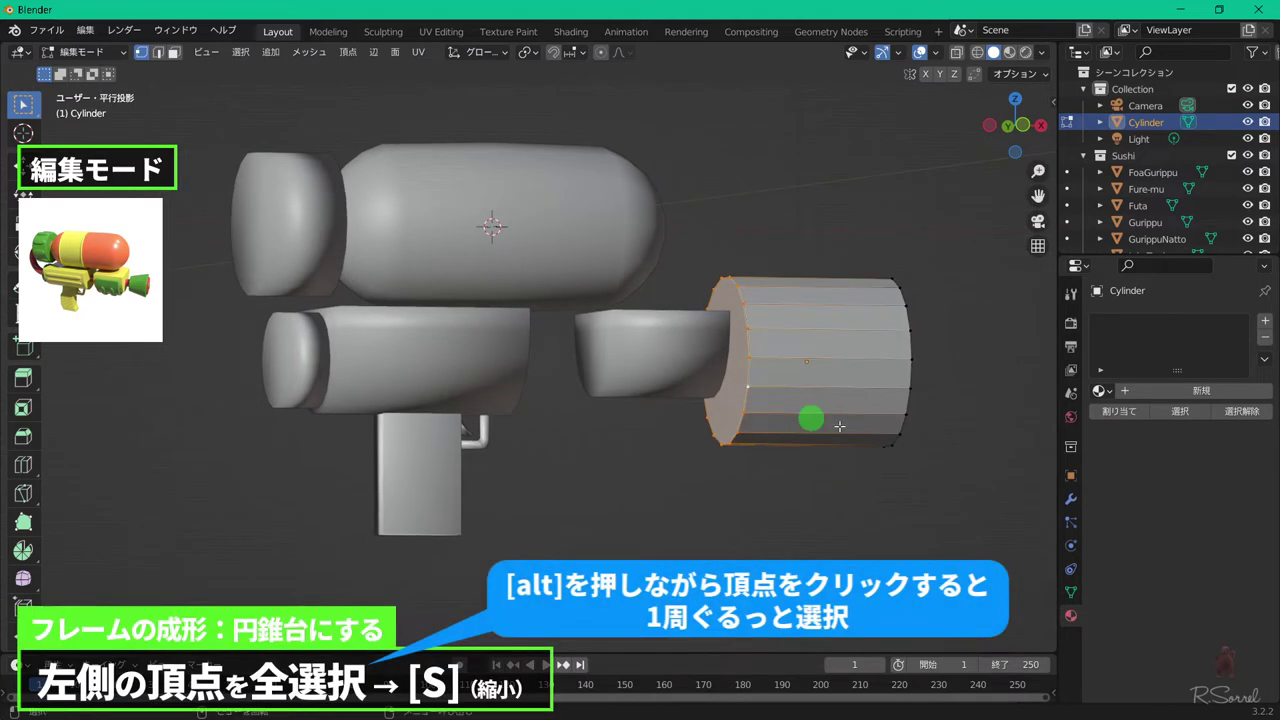
{"action": "key", "text": "s"}
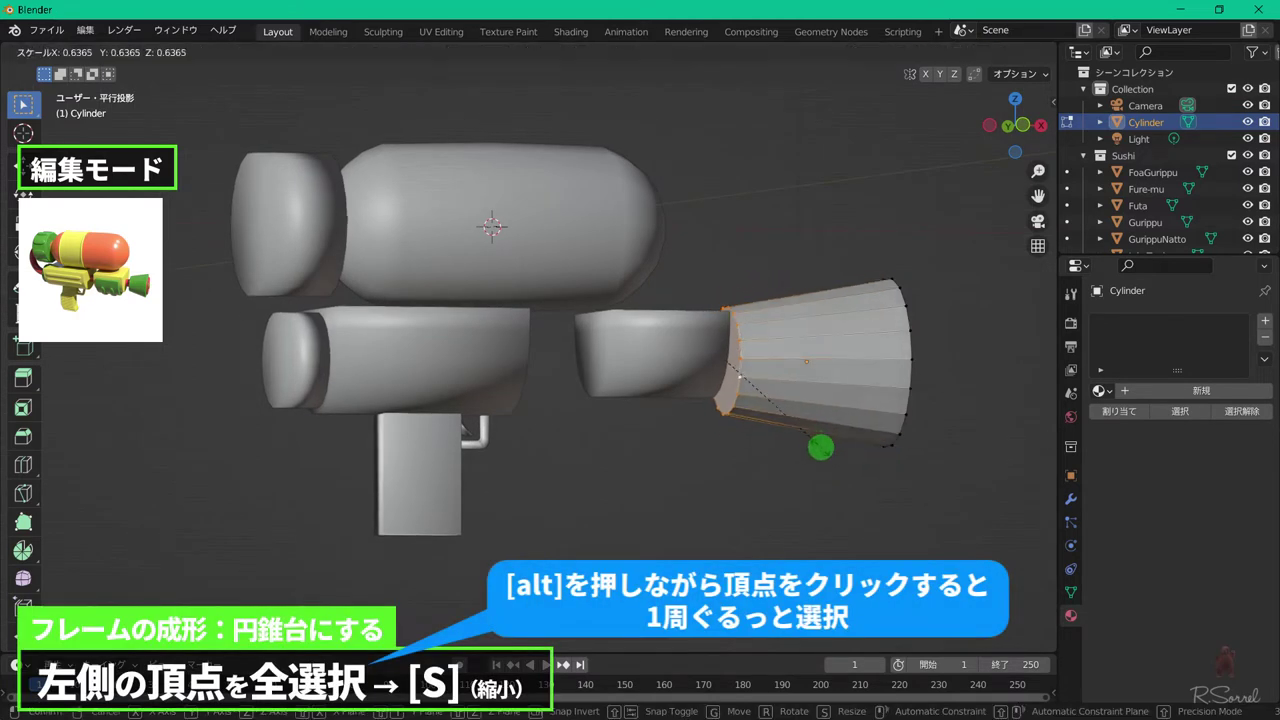
{"action": "left_click", "coordinate": [817, 445]}
{"action": "key", "text": "KP_1"}
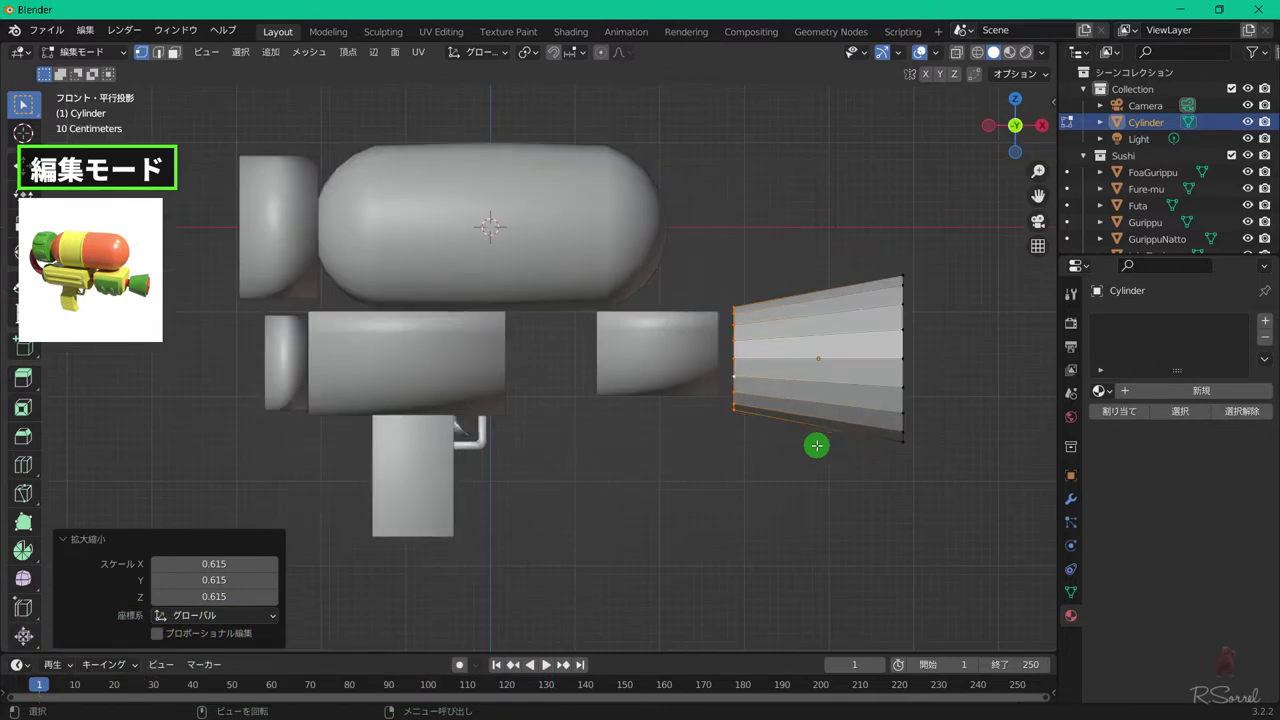
{"action": "key", "text": "Tab"}
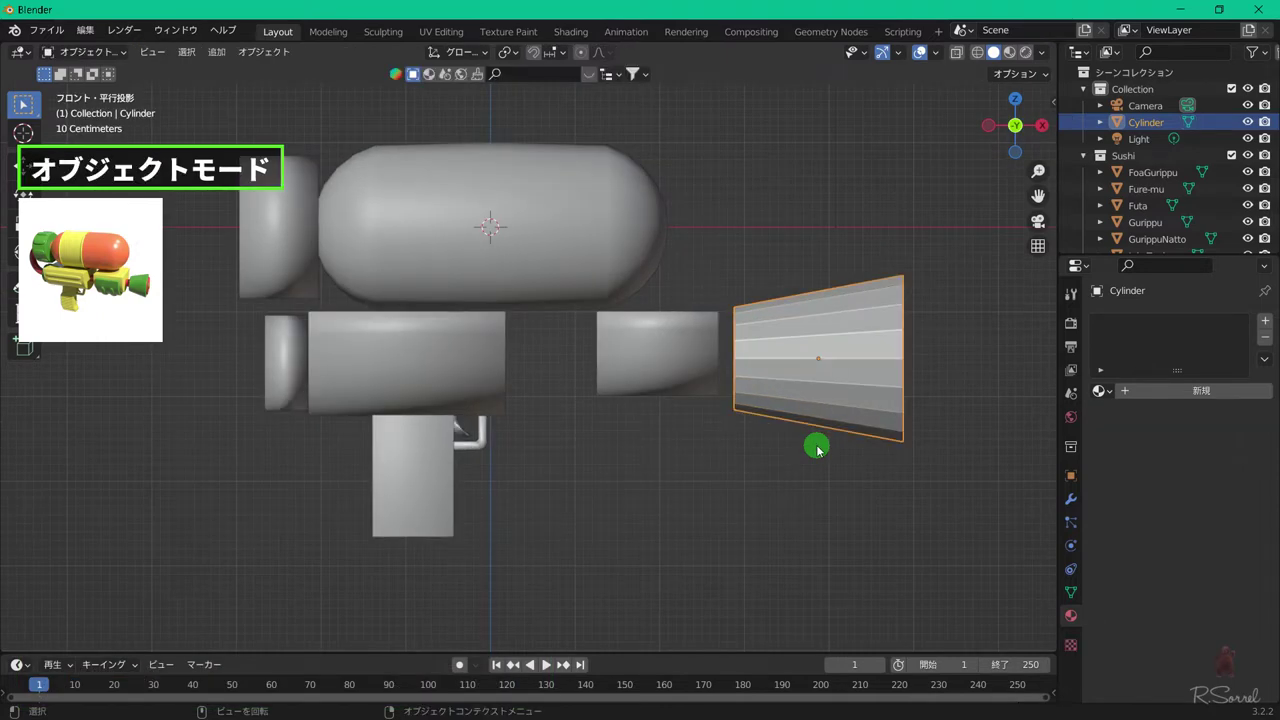
- Shorten the nozzle to 0.754 along X, then shrink it uniformly to 0.728
{"action": "key", "text": "s"}
{"action": "key", "text": "x"}
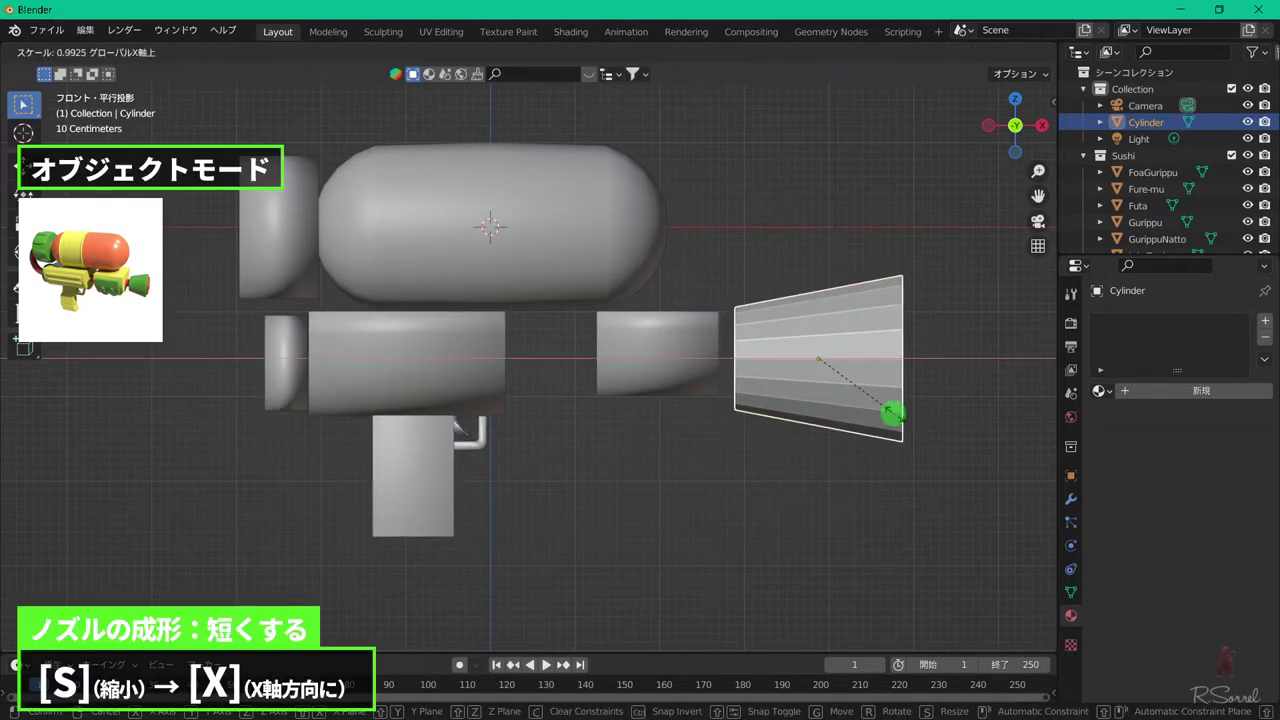
{"action": "left_click", "coordinate": [865, 378]}
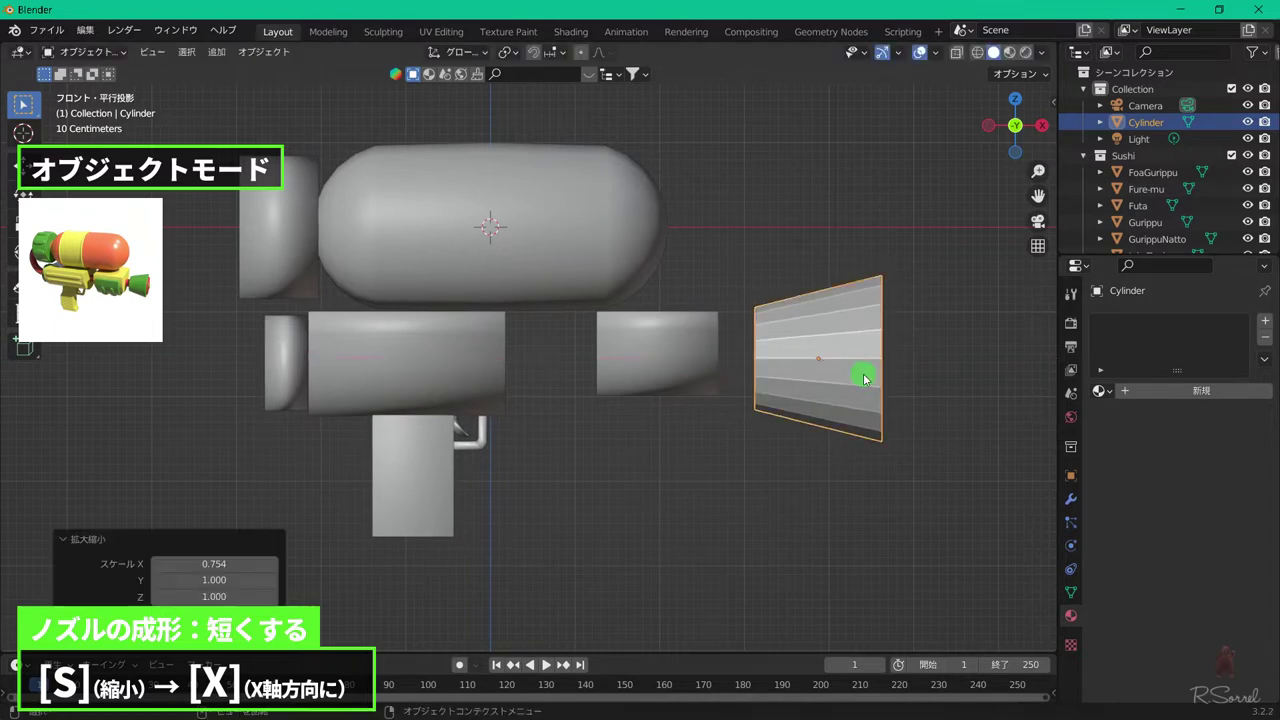
{"action": "key", "text": "s"}
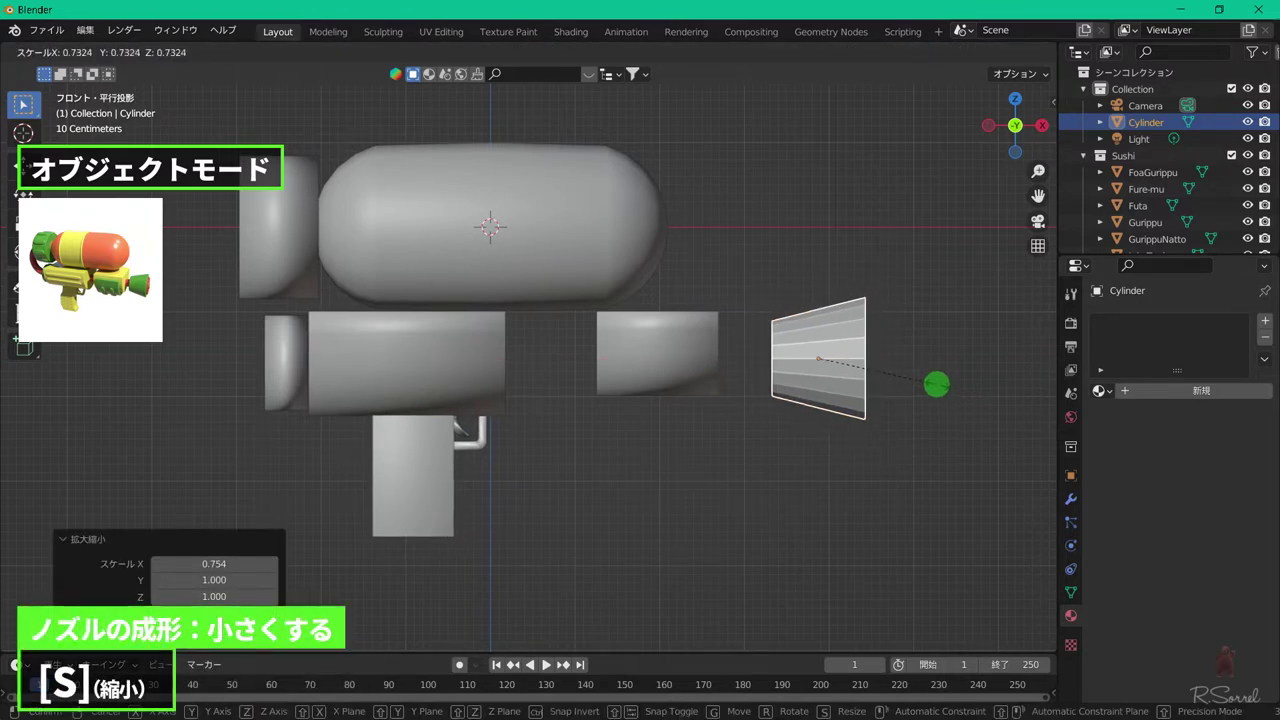
{"action": "left_click", "coordinate": [937, 388]}
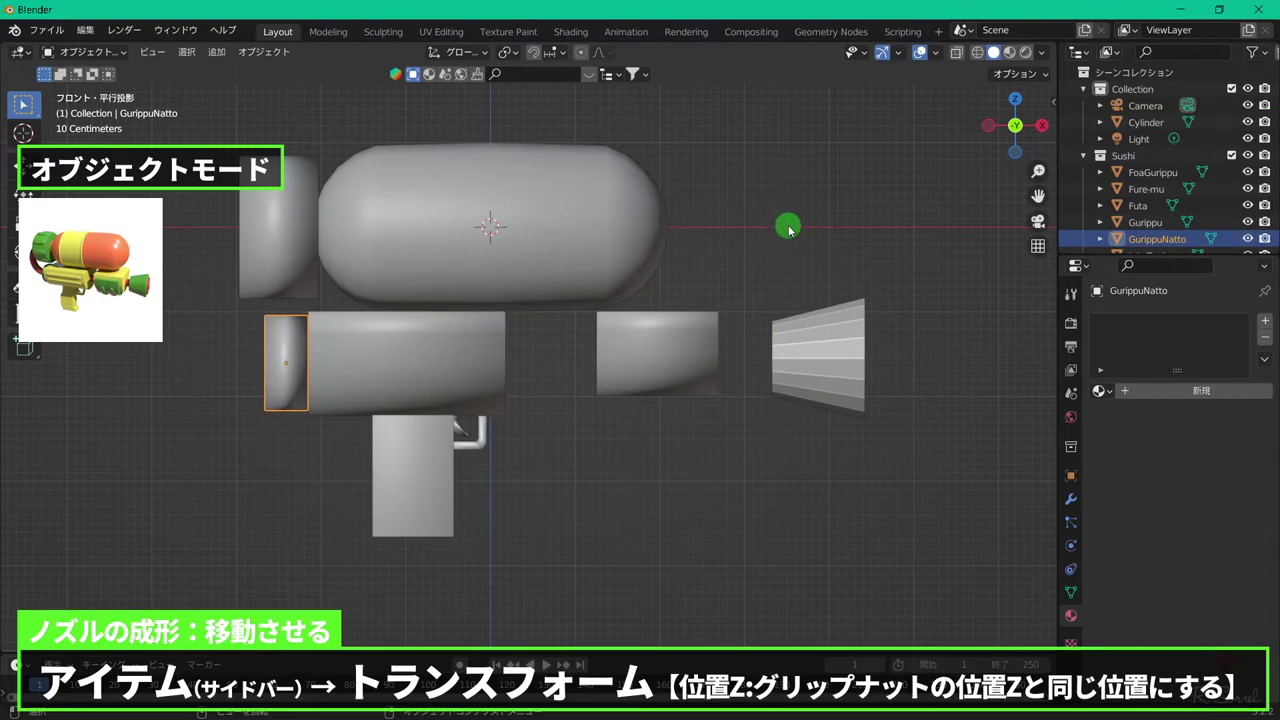
- Copy the grip nut's Z location (-1.6042) onto the nozzle
{"action": "key", "text": "n"}
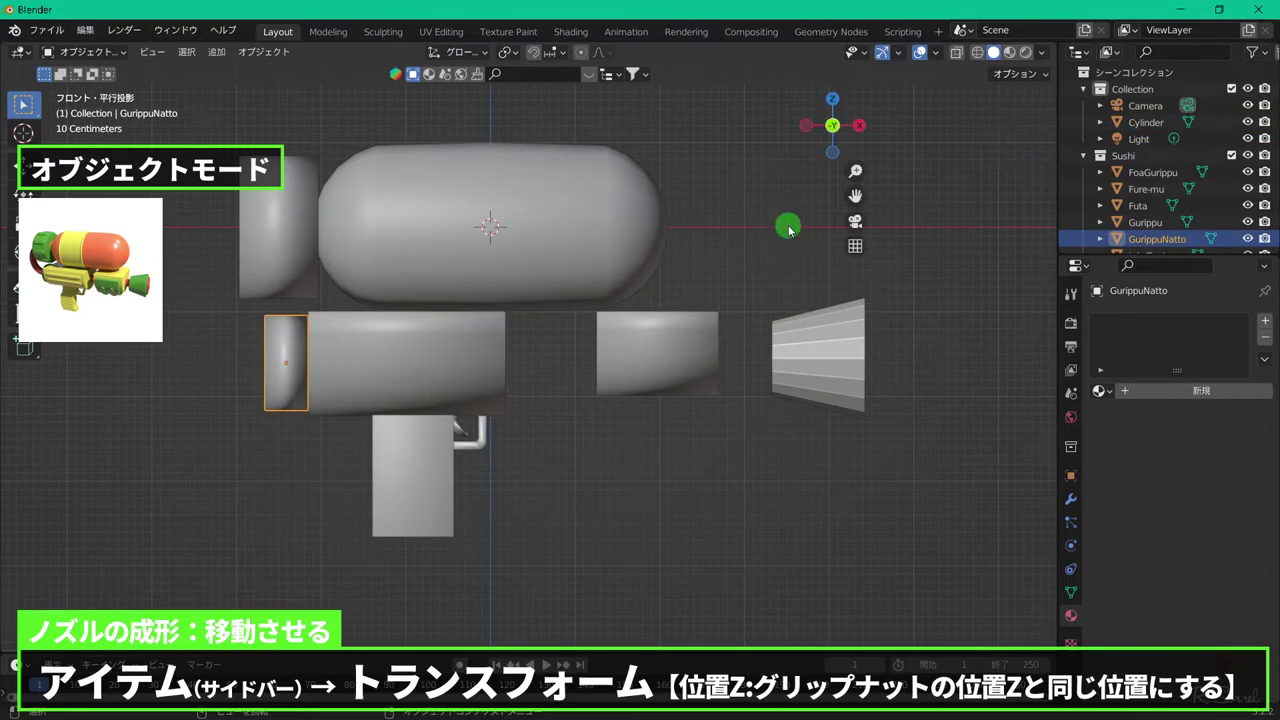
{"action": "left_click", "coordinate": [945, 170]}
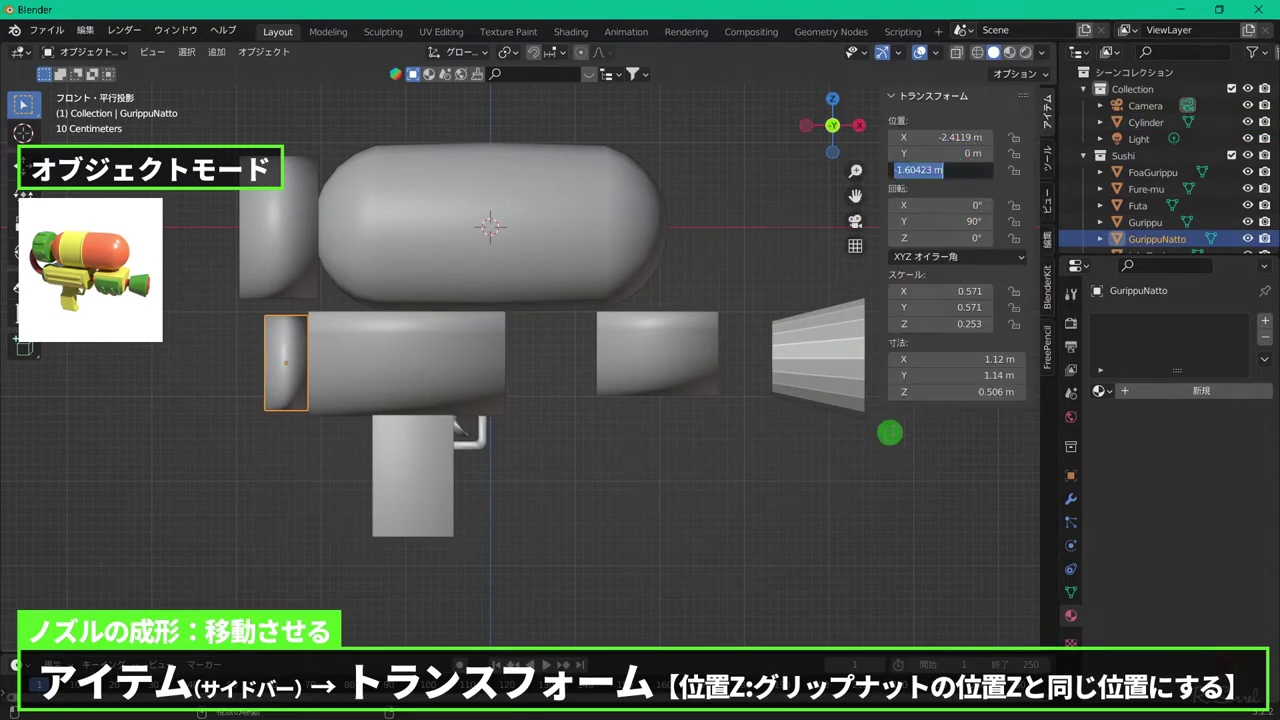
{"action": "key", "text": "Return"}
{"action": "left_click", "coordinate": [812, 349]}
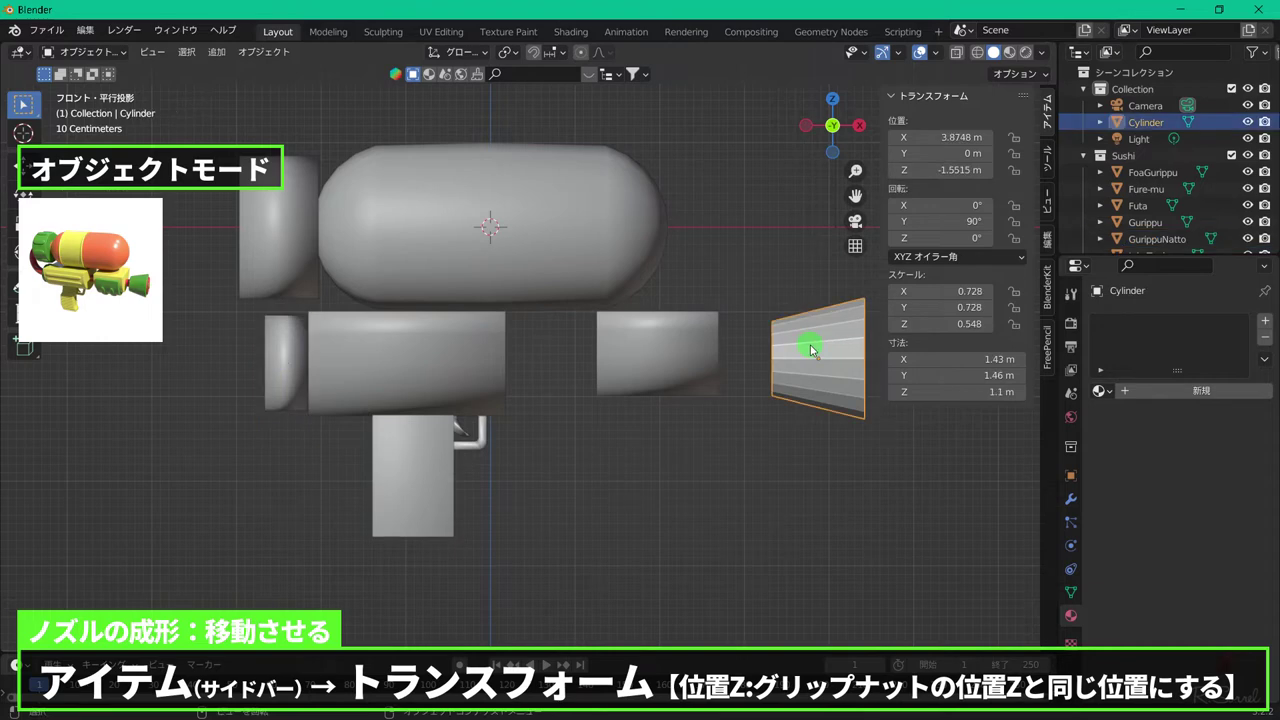
{"action": "left_click", "coordinate": [957, 169]}
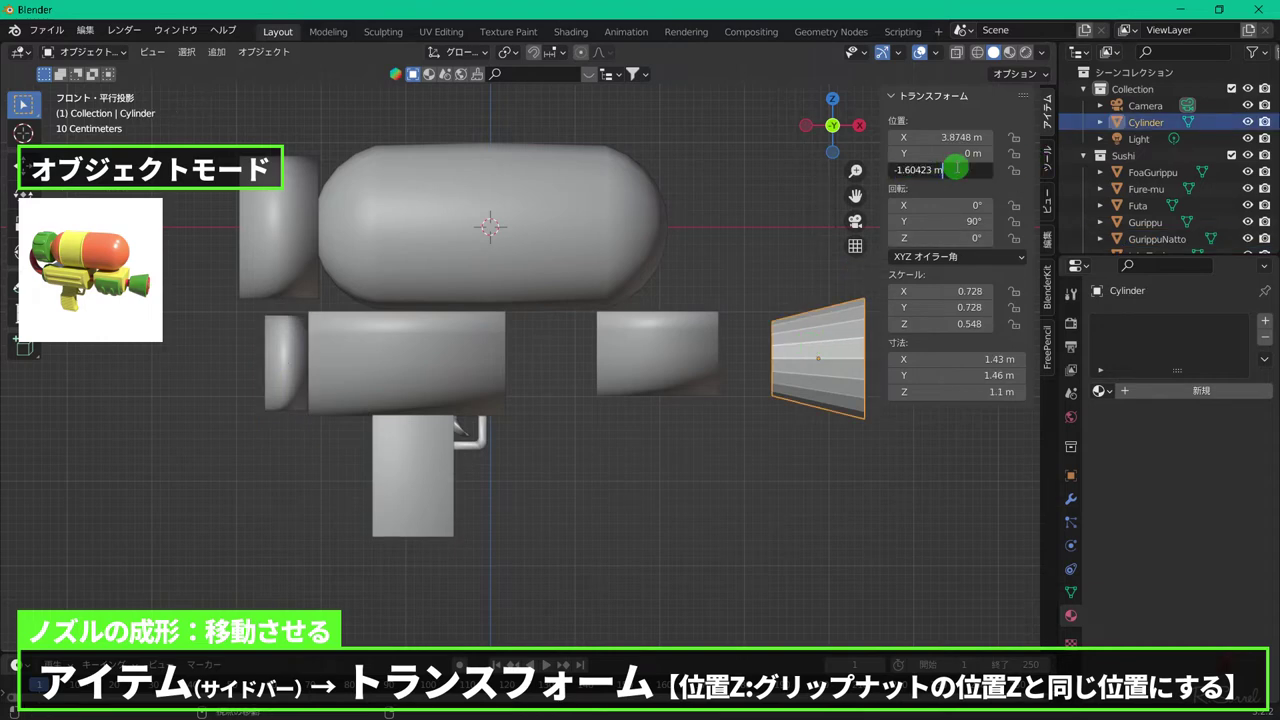
{"action": "key", "text": "Return"}
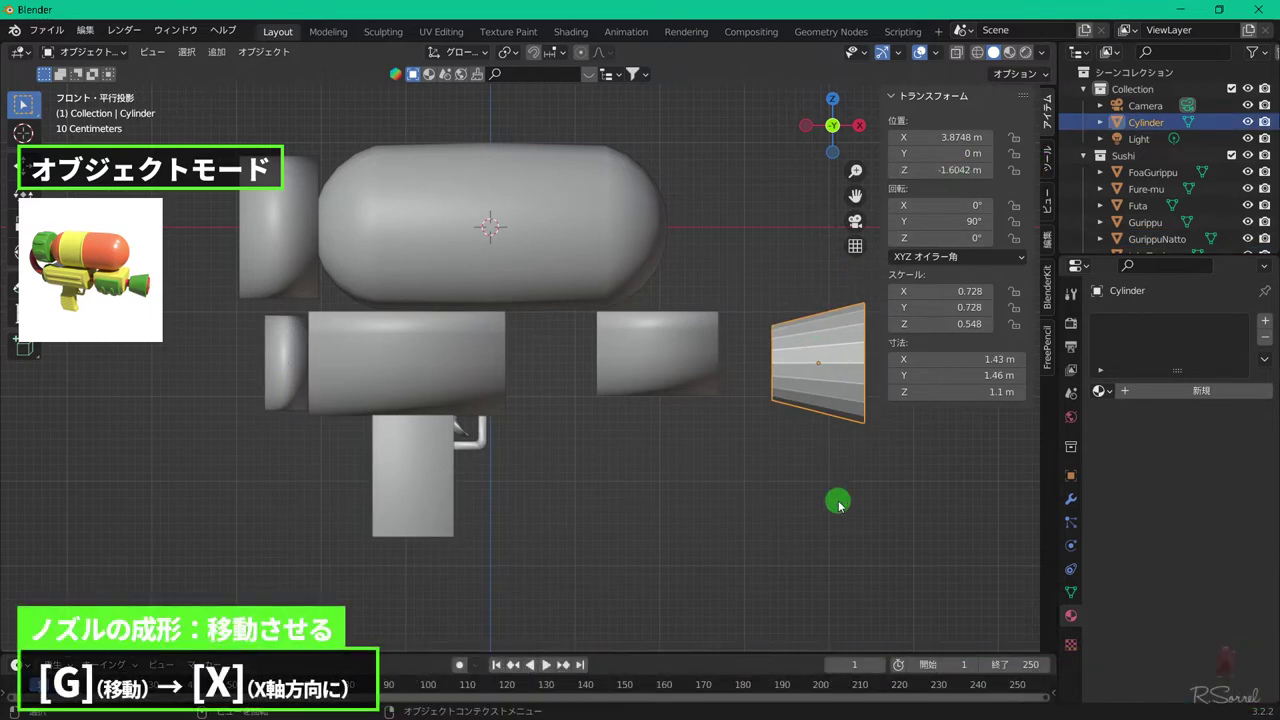
{"action": "key", "text": "n"}
- Slide the nozzle left along X, then move it and the fore grip left together
{"action": "key", "text": "g"}
{"action": "key", "text": "x"}
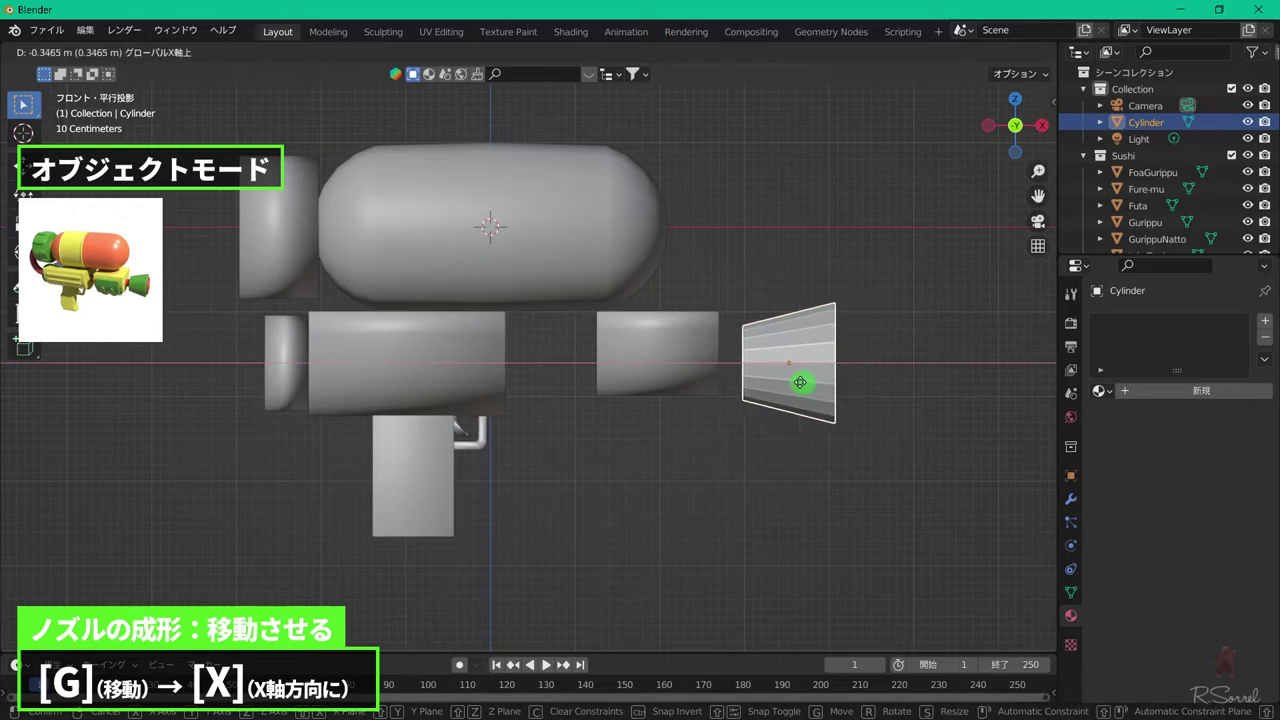
{"action": "left_click", "coordinate": [803, 368]}
{"action": "left_click", "coordinate": [597, 360], "text": "shift"}
{"action": "left_click", "coordinate": [794, 360], "text": "shift"}
{"action": "key", "text": "g"}
{"action": "key", "text": "x"}
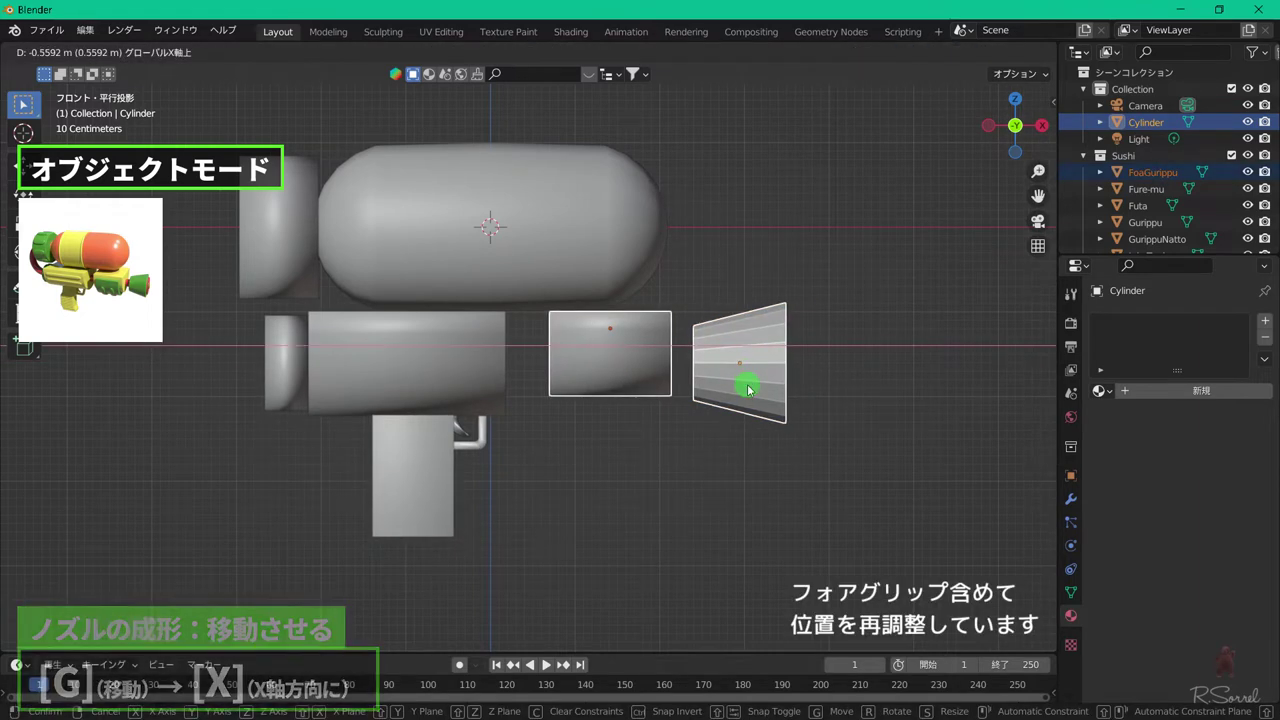
{"action": "left_click", "coordinate": [742, 378]}
{"action": "left_click", "coordinate": [877, 374]}
{"action": "middle_click_drag", "start_coordinate": [626, 449], "coordinate": [717, 451], "text": "shift"}
- Smooth-shade the nozzle and rename it Nozuru
{"action": "left_click", "coordinate": [793, 360]}
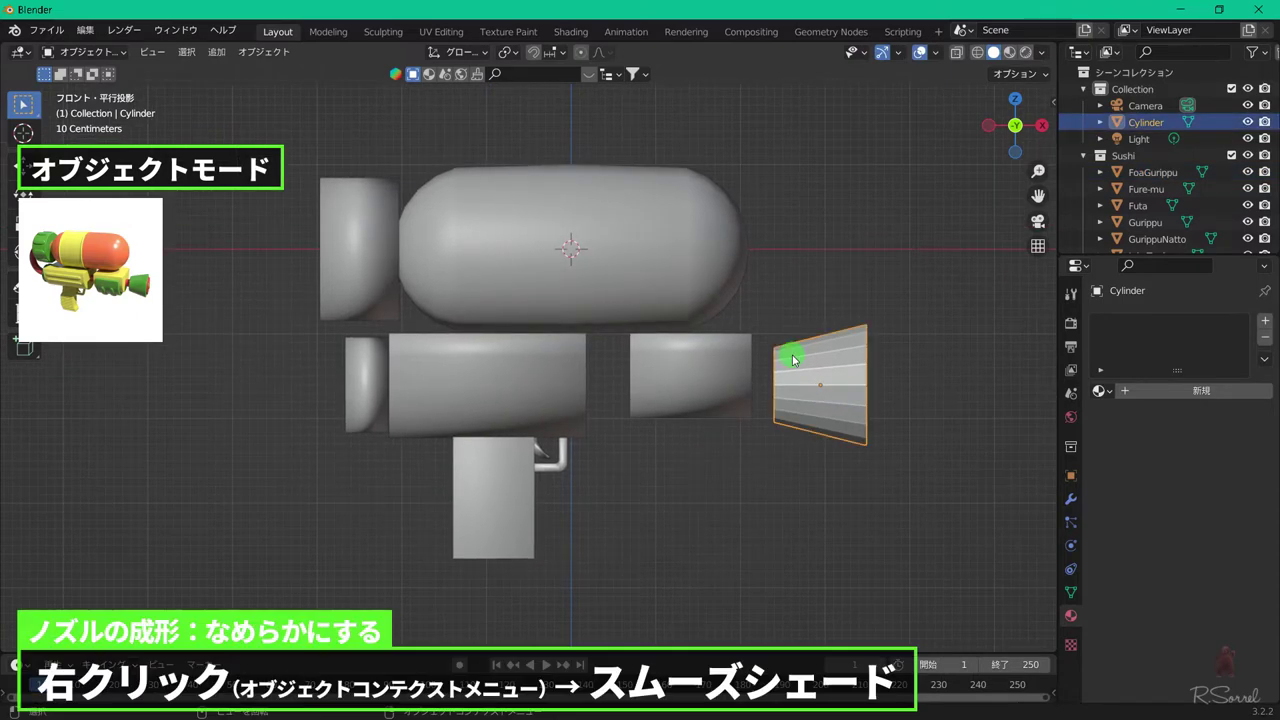
{"action": "right_click", "coordinate": [793, 360]}
{"action": "left_click", "coordinate": [795, 354]}
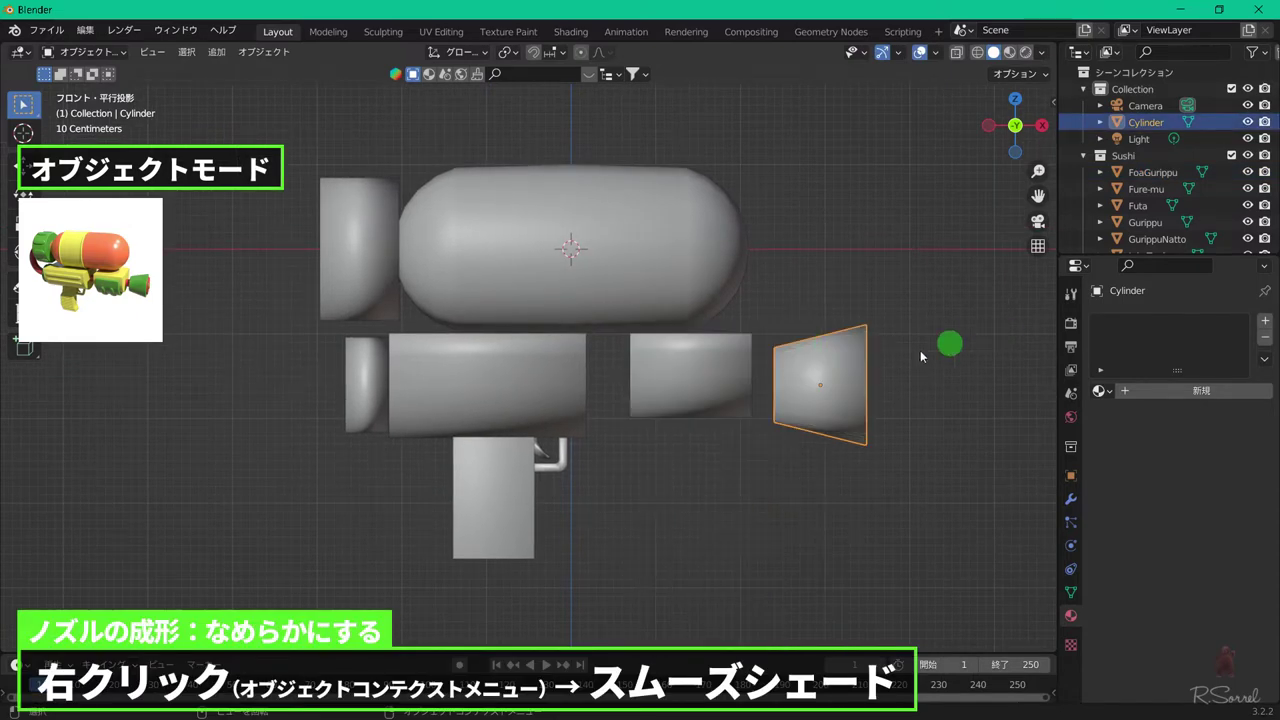
{"action": "key", "text": "F2"}
{"action": "type", "text": "N"}
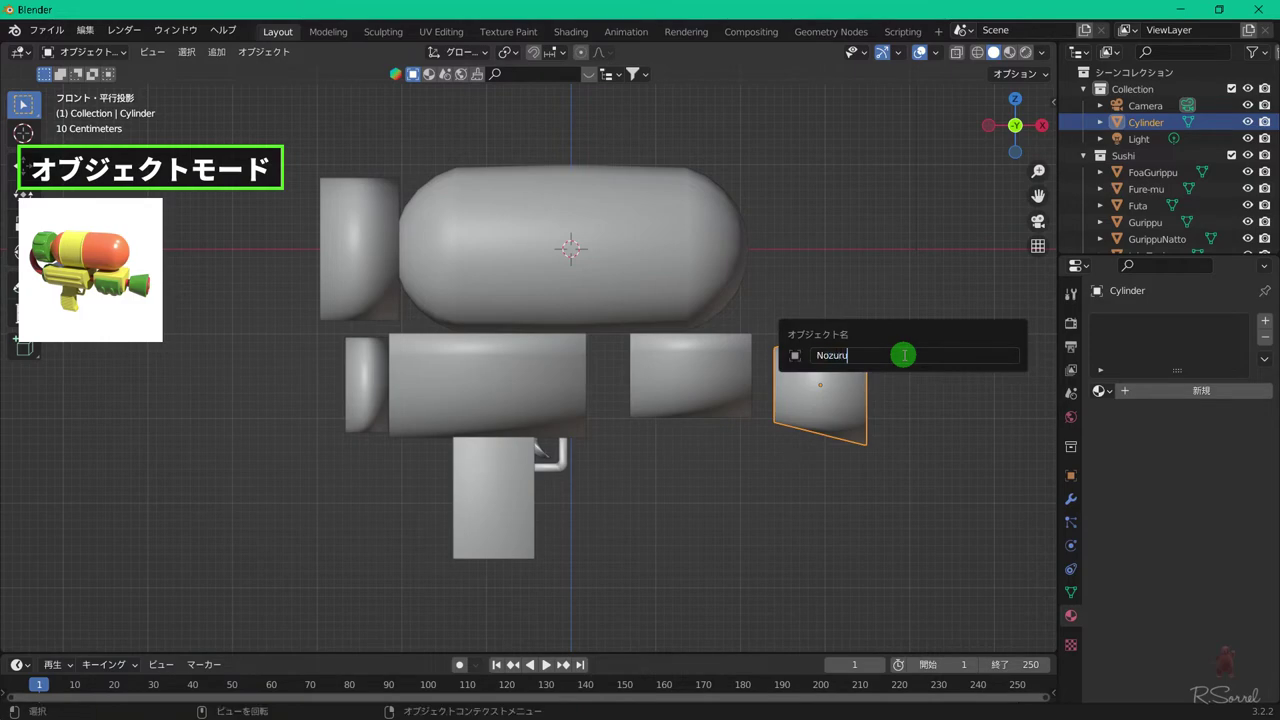
{"action": "type", "text": "ozuru"}
{"action": "key", "text": "Return"}
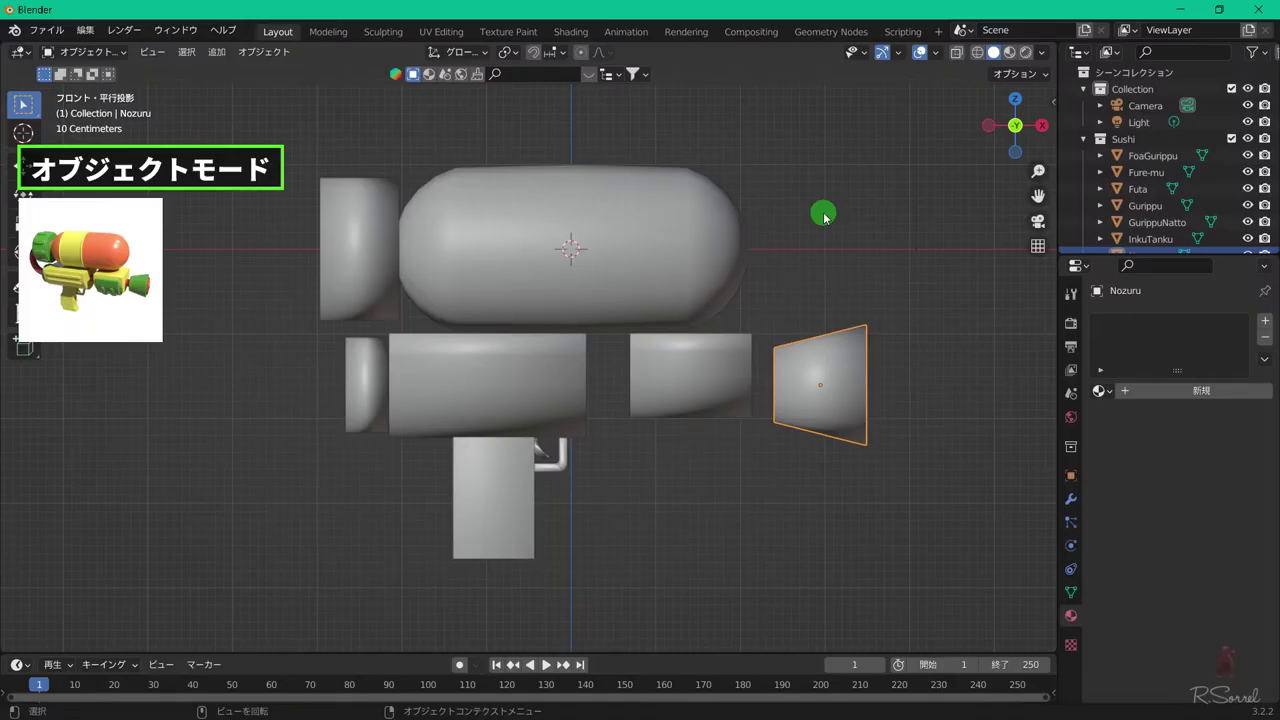
- Add a torus and stand it upright with a 90° rotation about X
{"action": "key", "text": "shift+a"}
{"action": "mouse_move", "coordinate": [446, 189]}
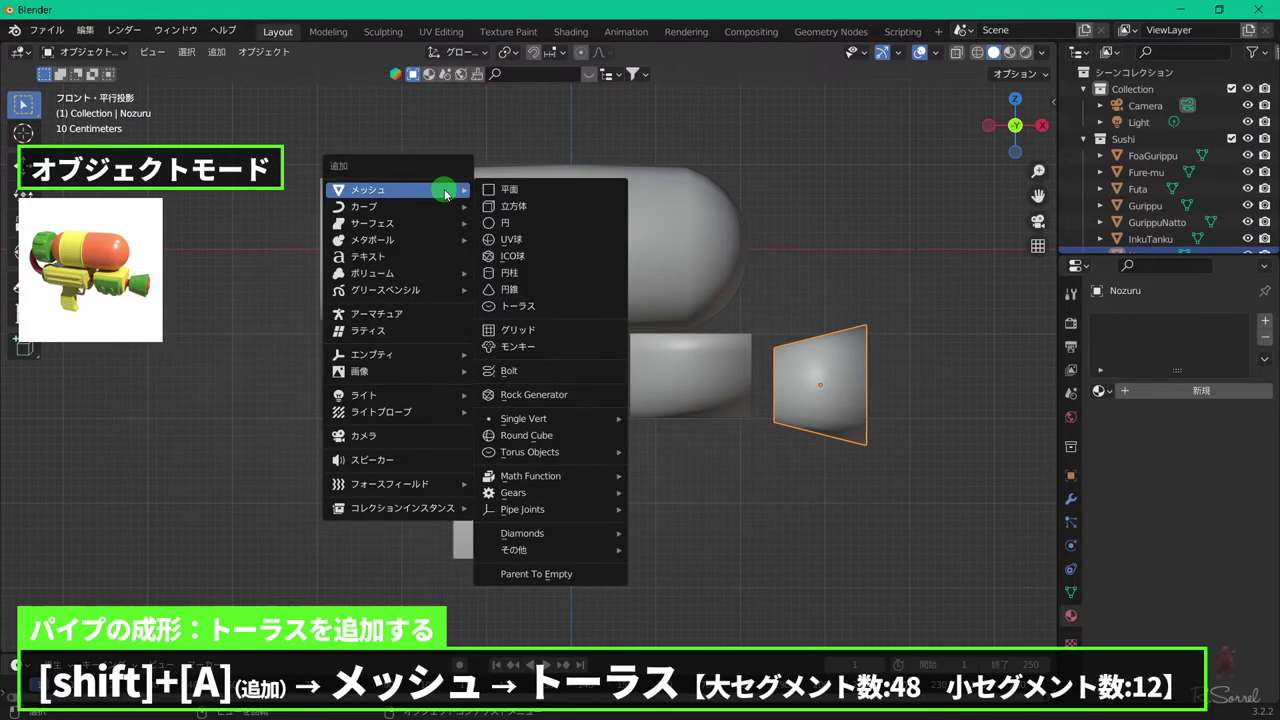
{"action": "left_click", "coordinate": [512, 305]}
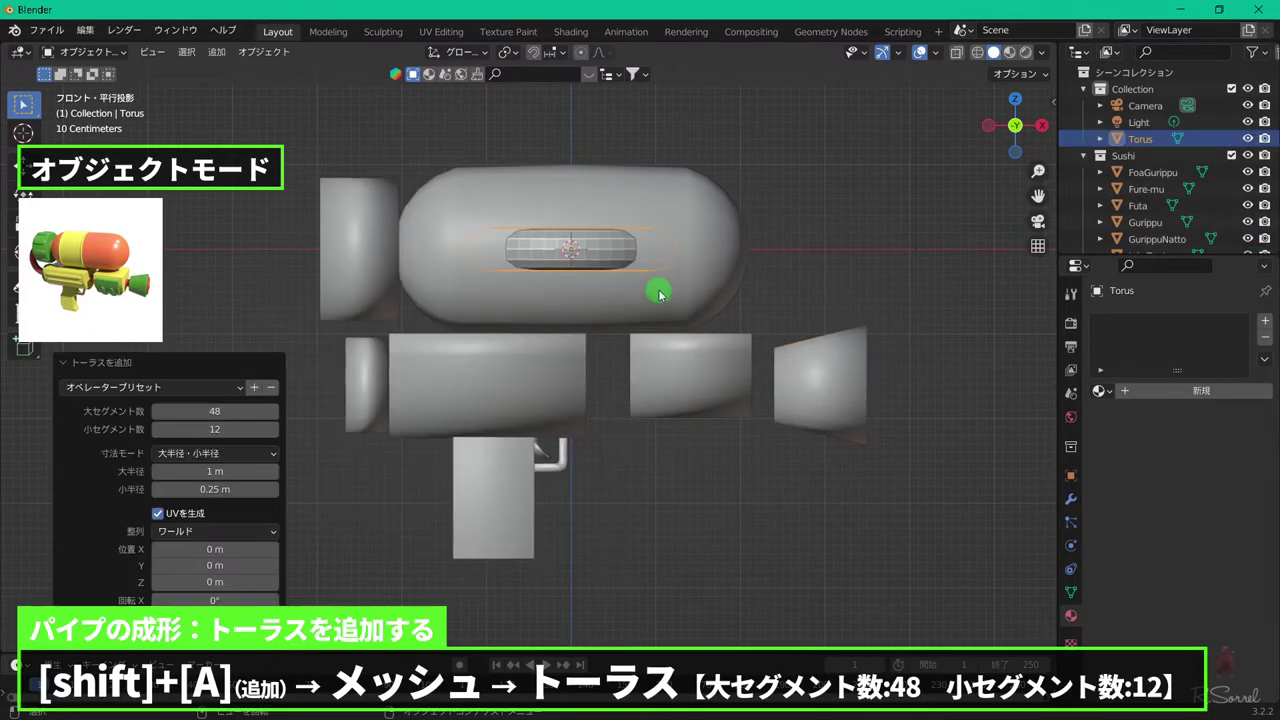
{"action": "type", "text": "rx"}
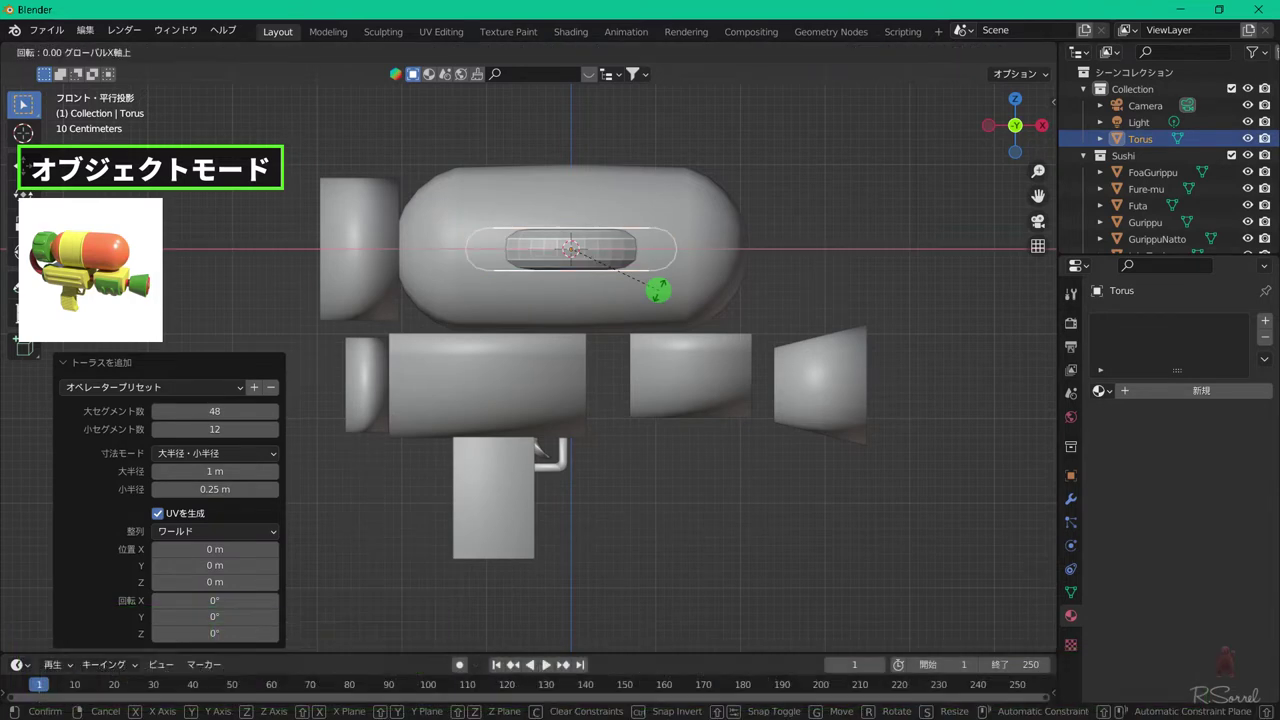
{"action": "type", "text": "90"}
{"action": "key", "text": "Return"}
- Move the torus left of the tank's rear cap and turn on X-ray display
{"action": "key", "text": "g"}
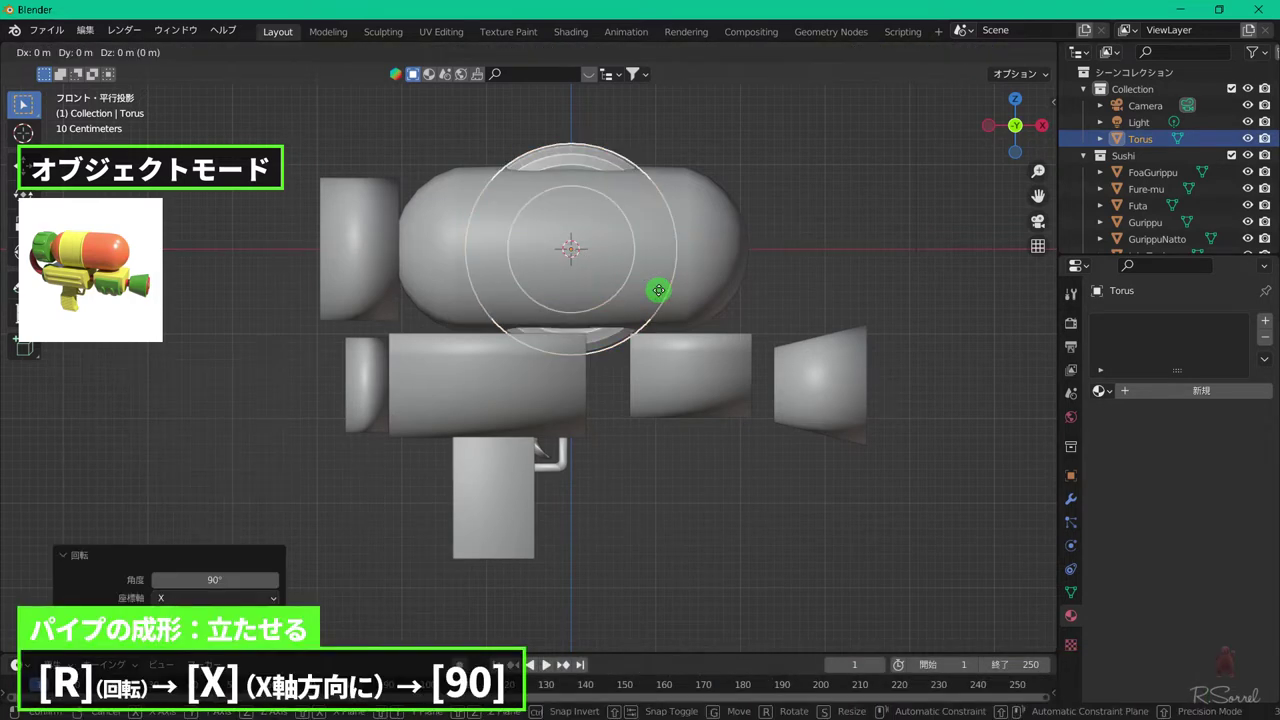
{"action": "key", "text": "shift+y"}
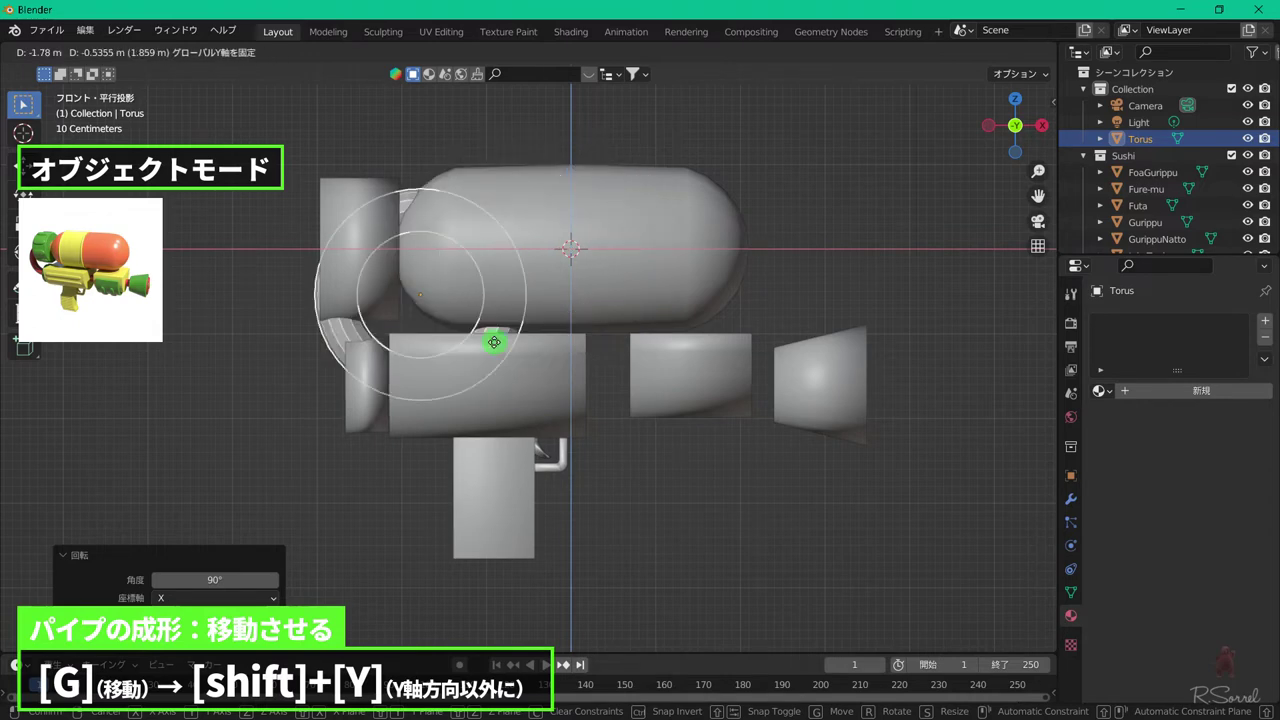
{"action": "left_click", "coordinate": [419, 371]}
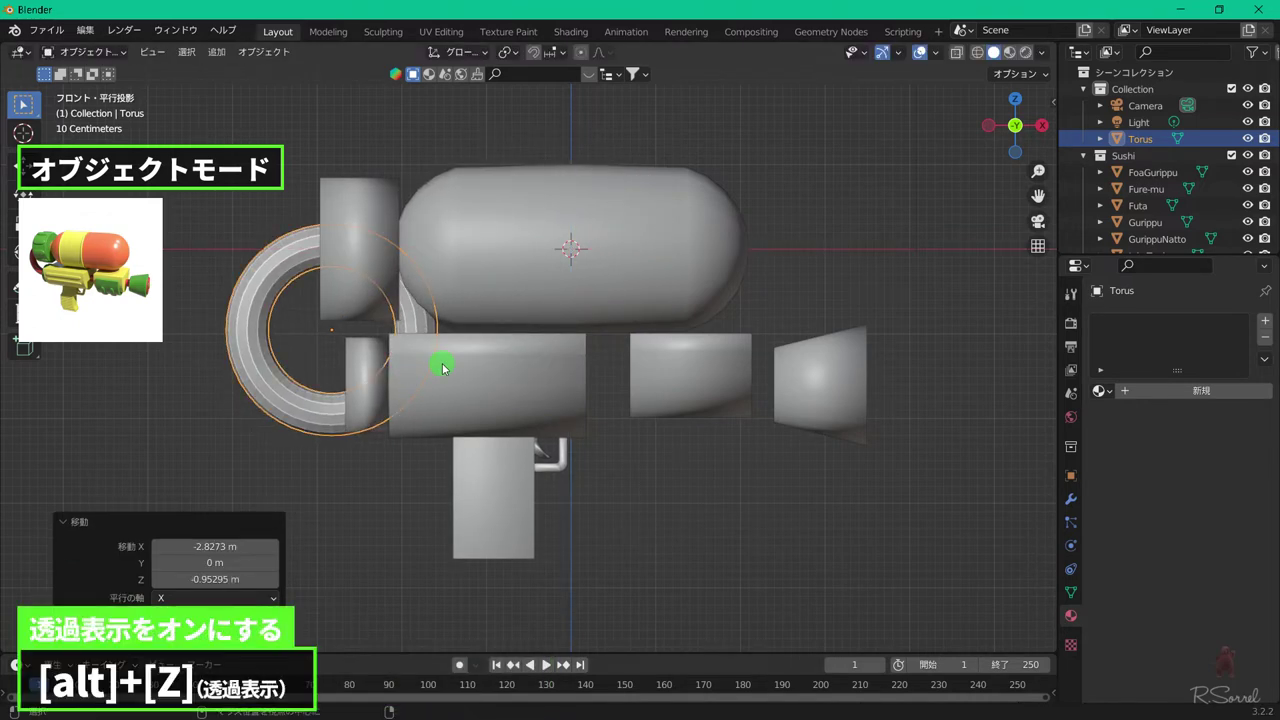
{"action": "key", "text": "alt+z"}
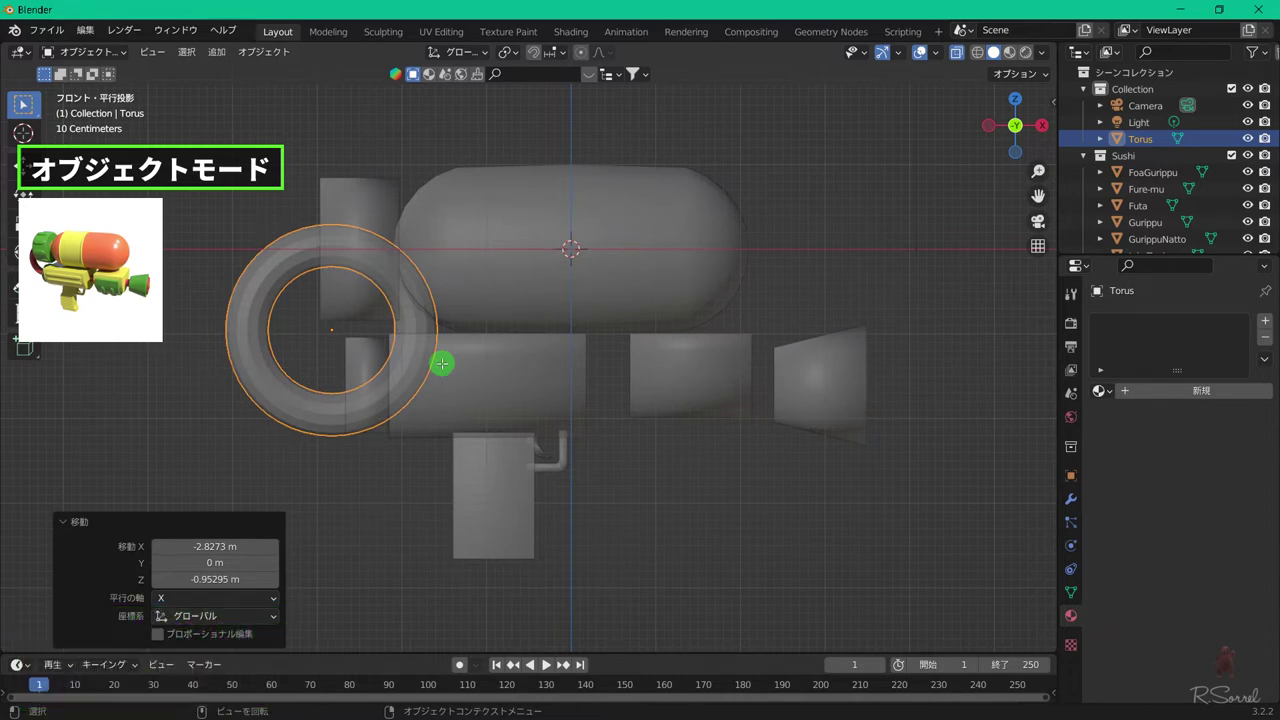
- Delete the torus's right-half vertices, leaving a C-shaped bend, then select its lower end loop
{"action": "key", "text": "Tab"}
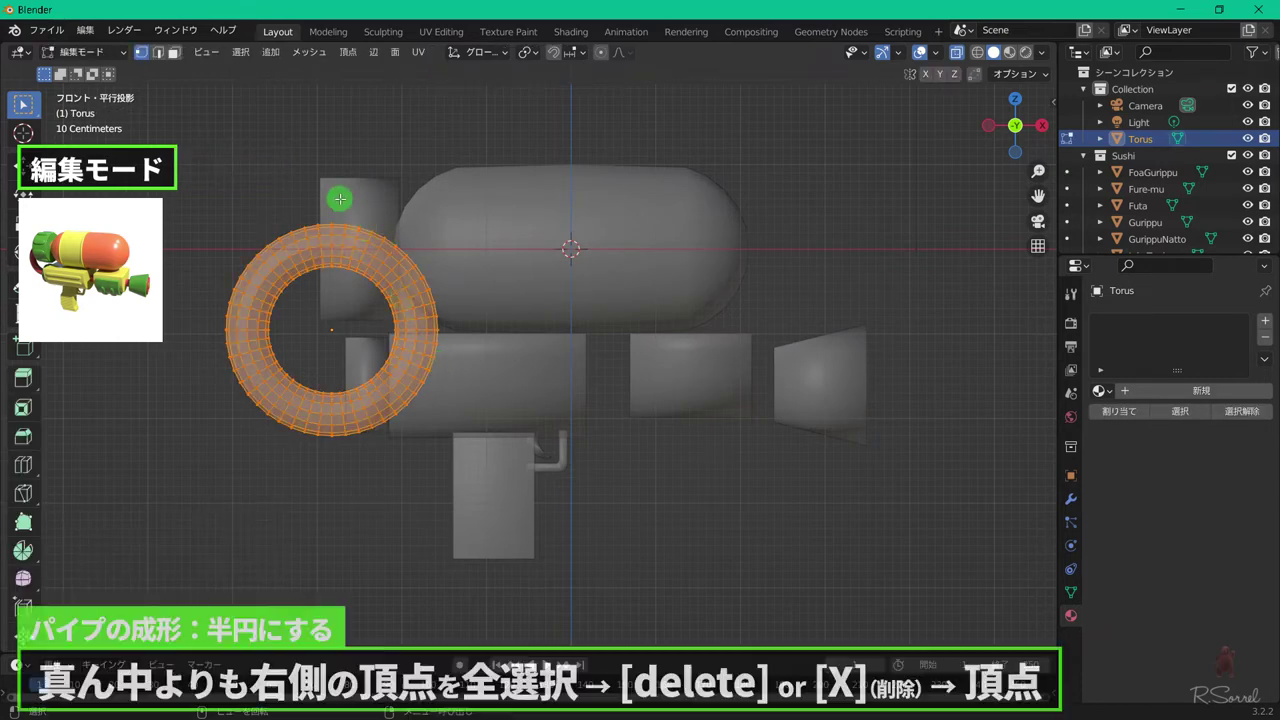
{"action": "left_click_drag", "start_coordinate": [340, 199], "coordinate": [540, 512]}
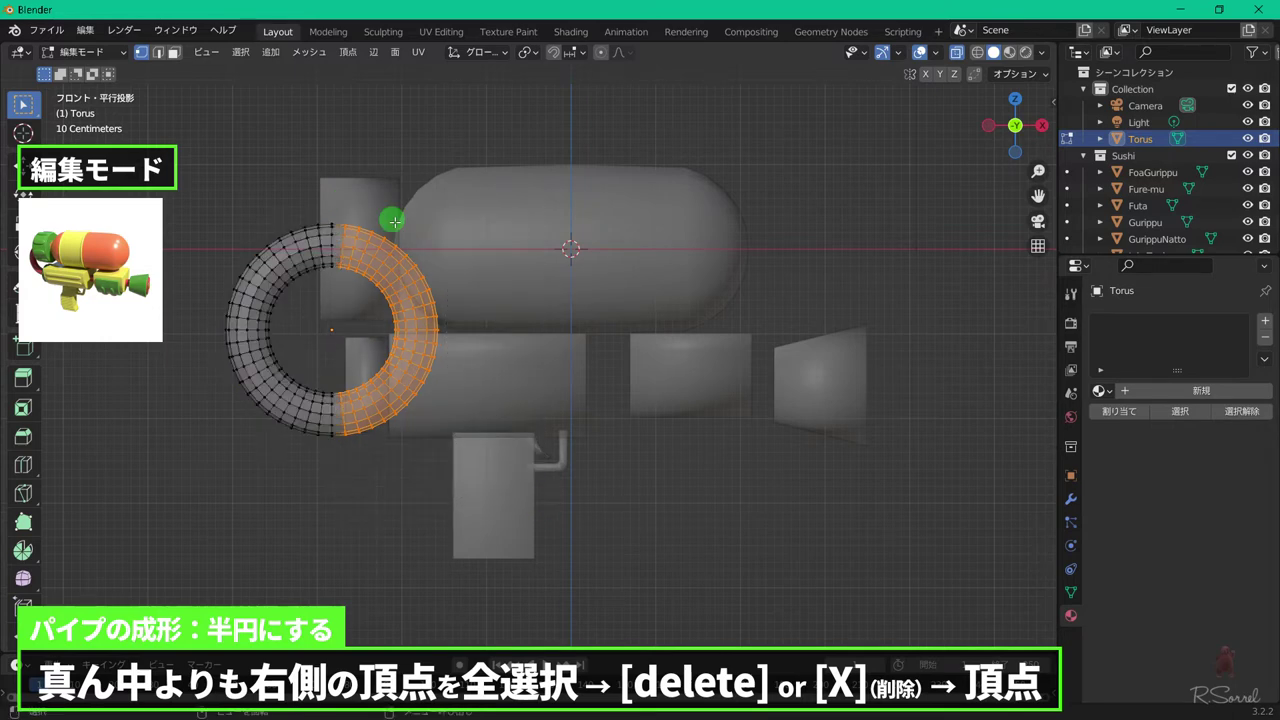
{"action": "key", "text": "x"}
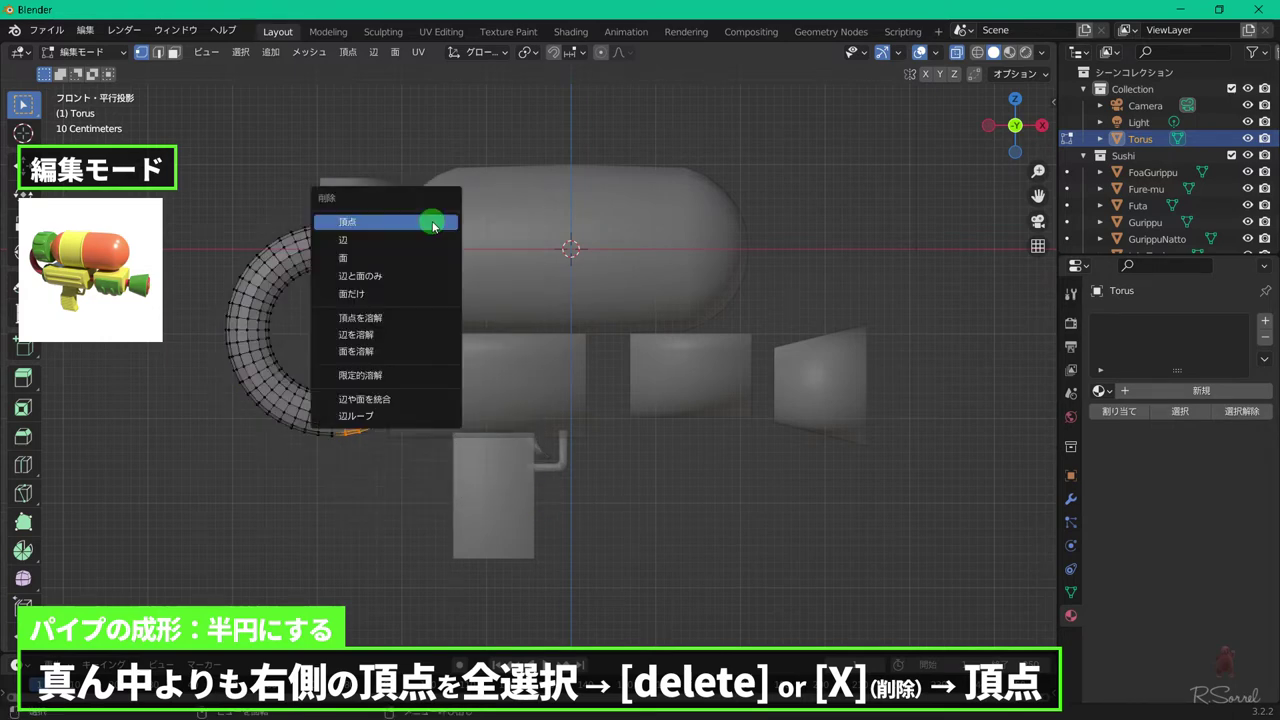
{"action": "left_click", "coordinate": [431, 221]}
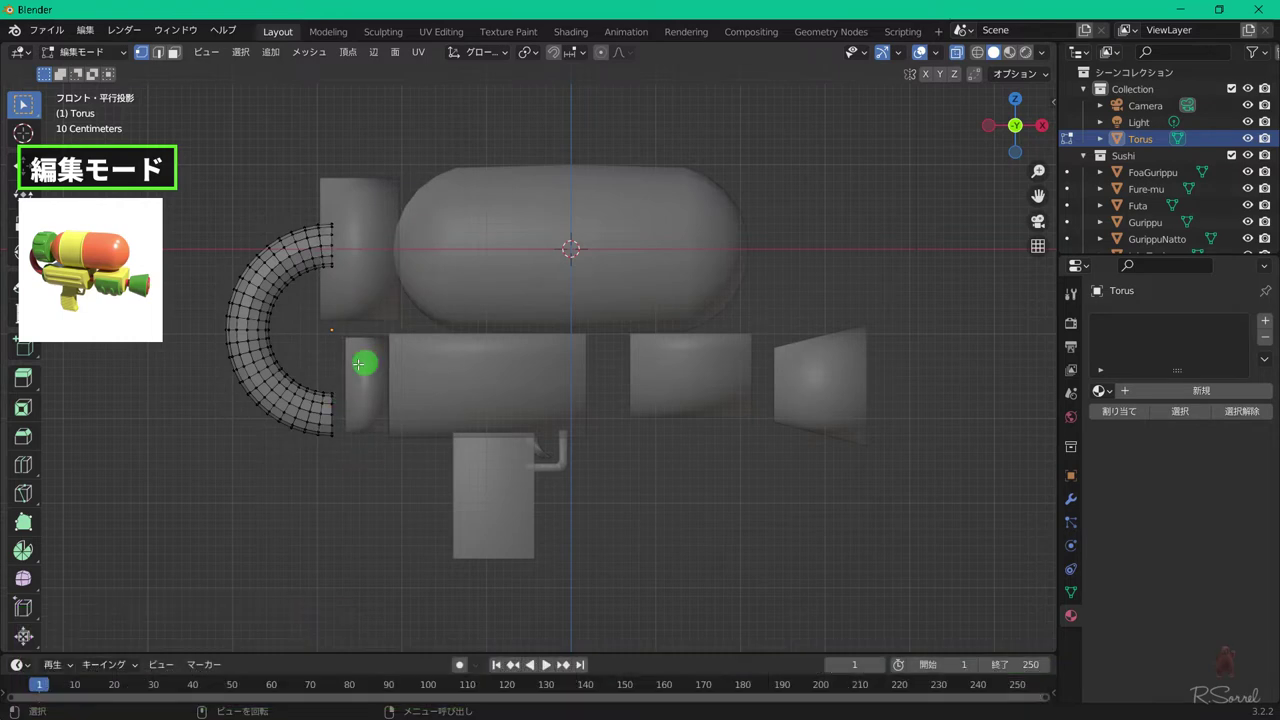
{"action": "left_click", "coordinate": [331, 423], "text": "alt"}
- Extrude the pipe's two cut ends 0.19453 m along the X axis
{"action": "left_click", "coordinate": [334, 242], "text": "alt+shift"}
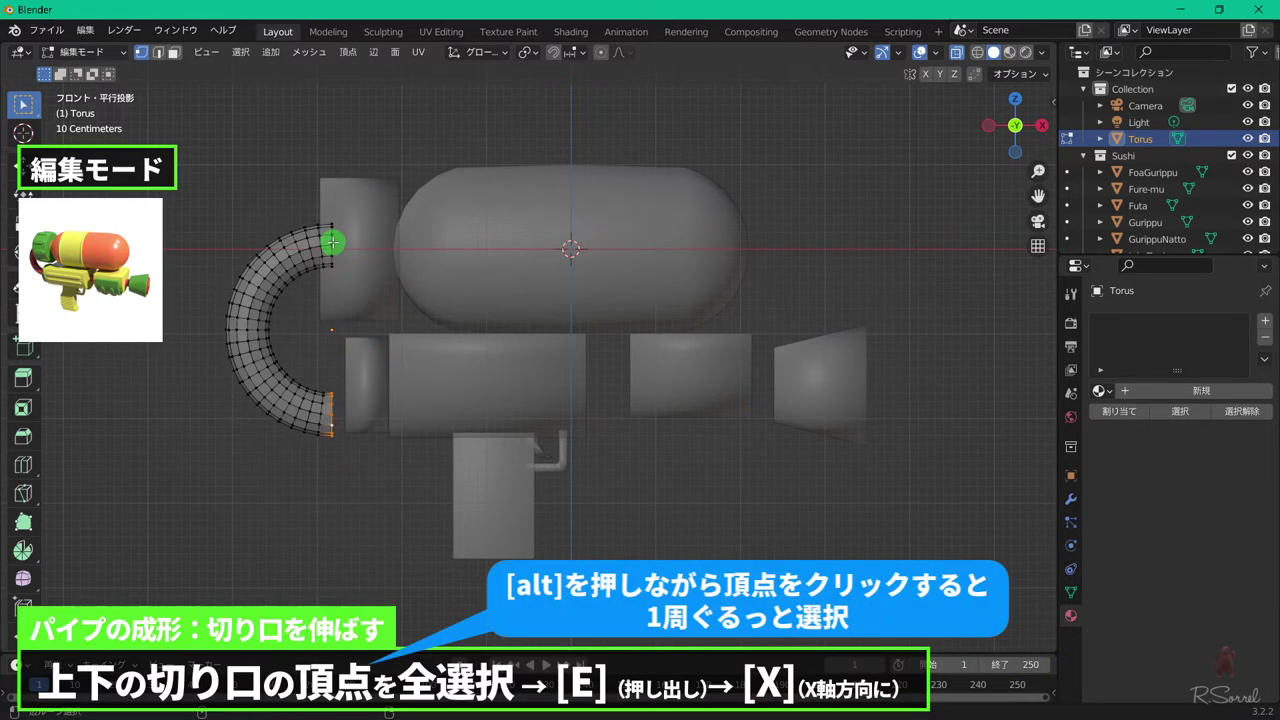
{"action": "key", "text": "e"}
{"action": "key", "text": "x"}
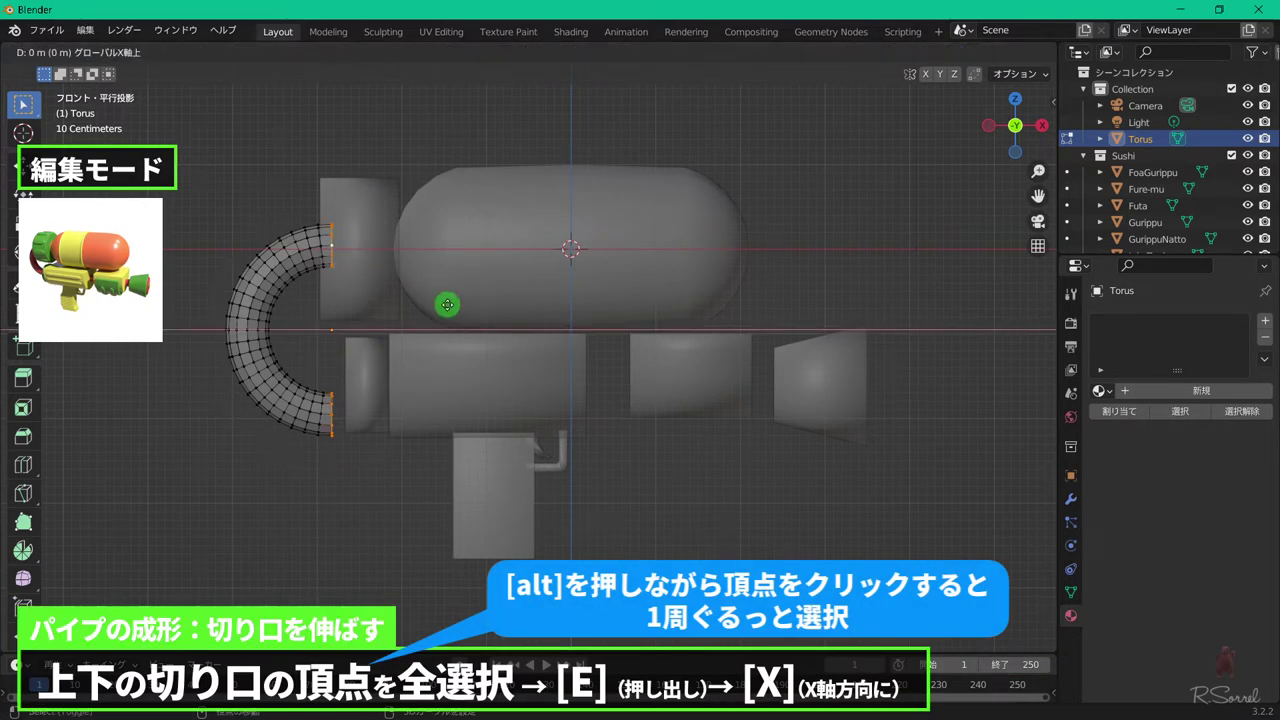
{"action": "left_click", "coordinate": [602, 317]}
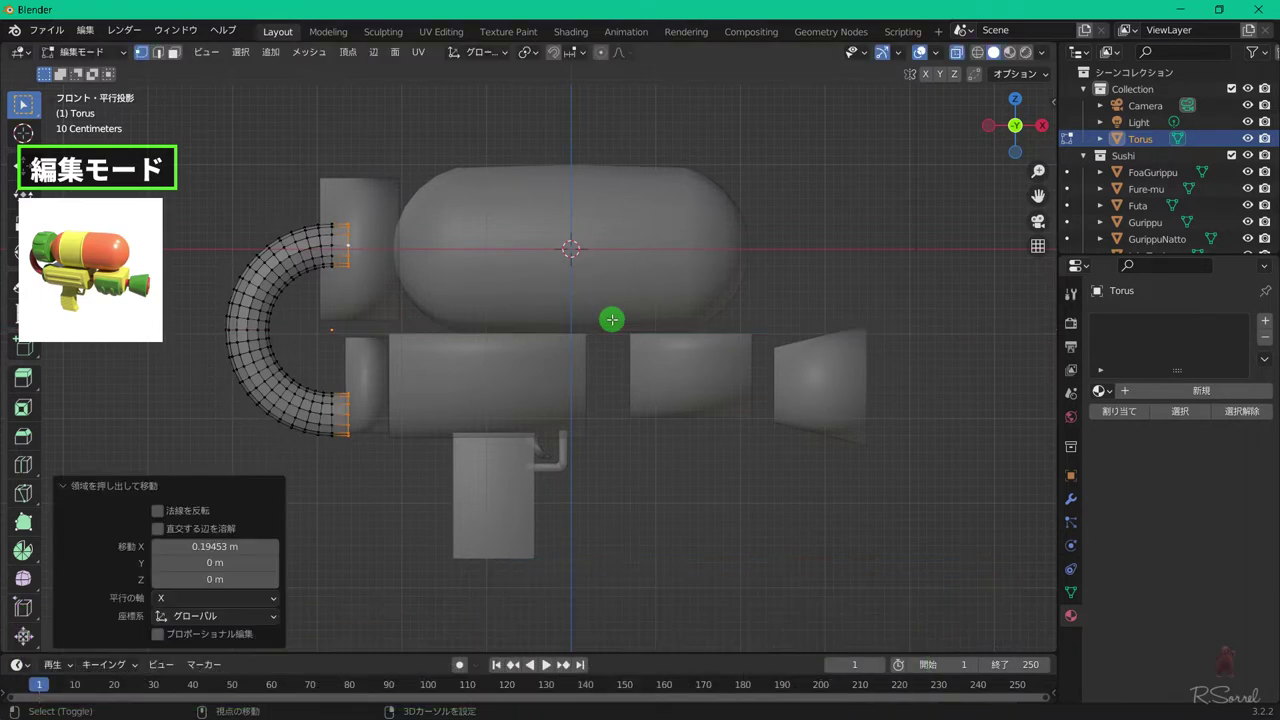
{"action": "key", "text": "Tab"}
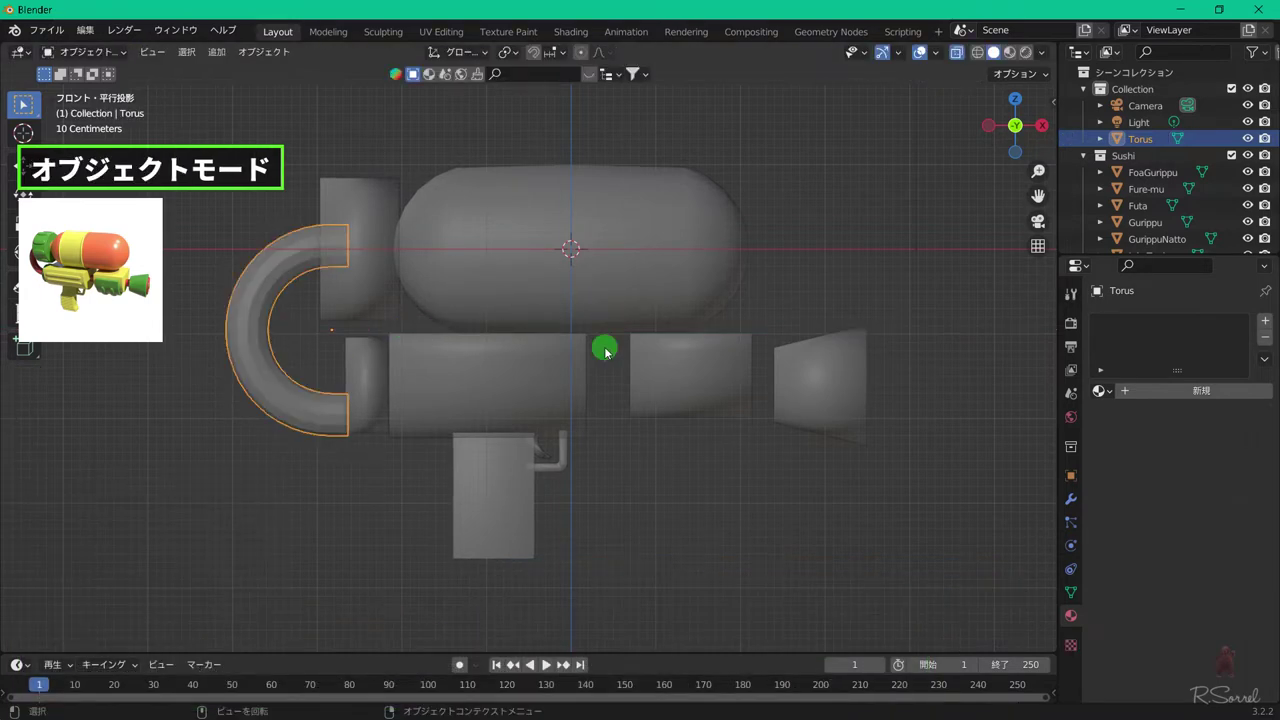
- Scale the pipe bend to 0.749 and reposition it between the cap and grip nut
{"action": "key", "text": "s"}
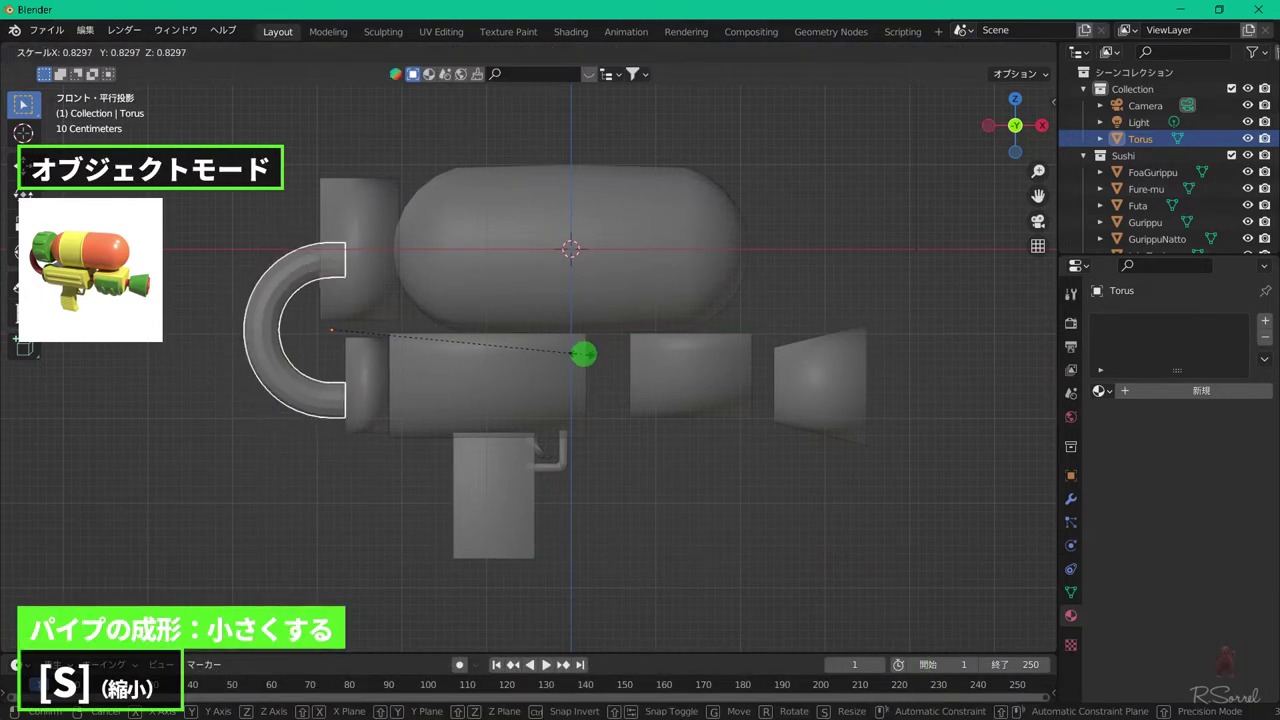
{"action": "left_click", "coordinate": [556, 356]}
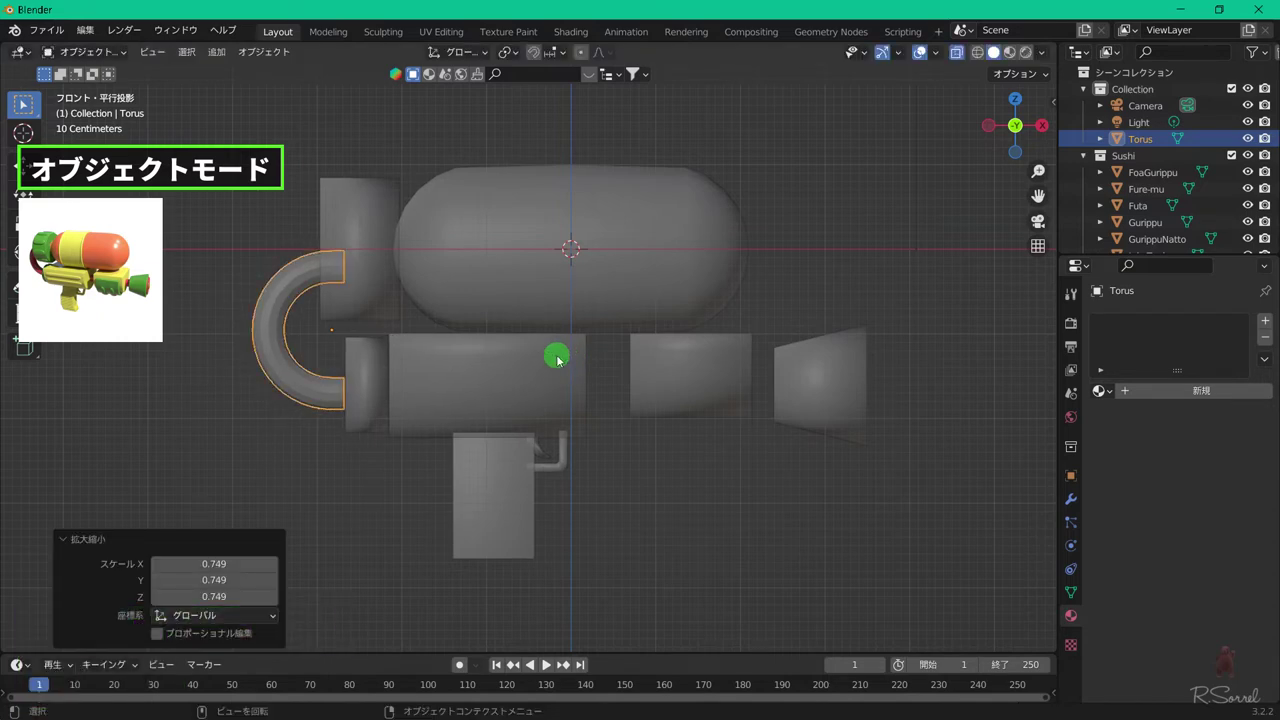
{"action": "key", "text": "g"}
{"action": "key", "text": "shift+y"}
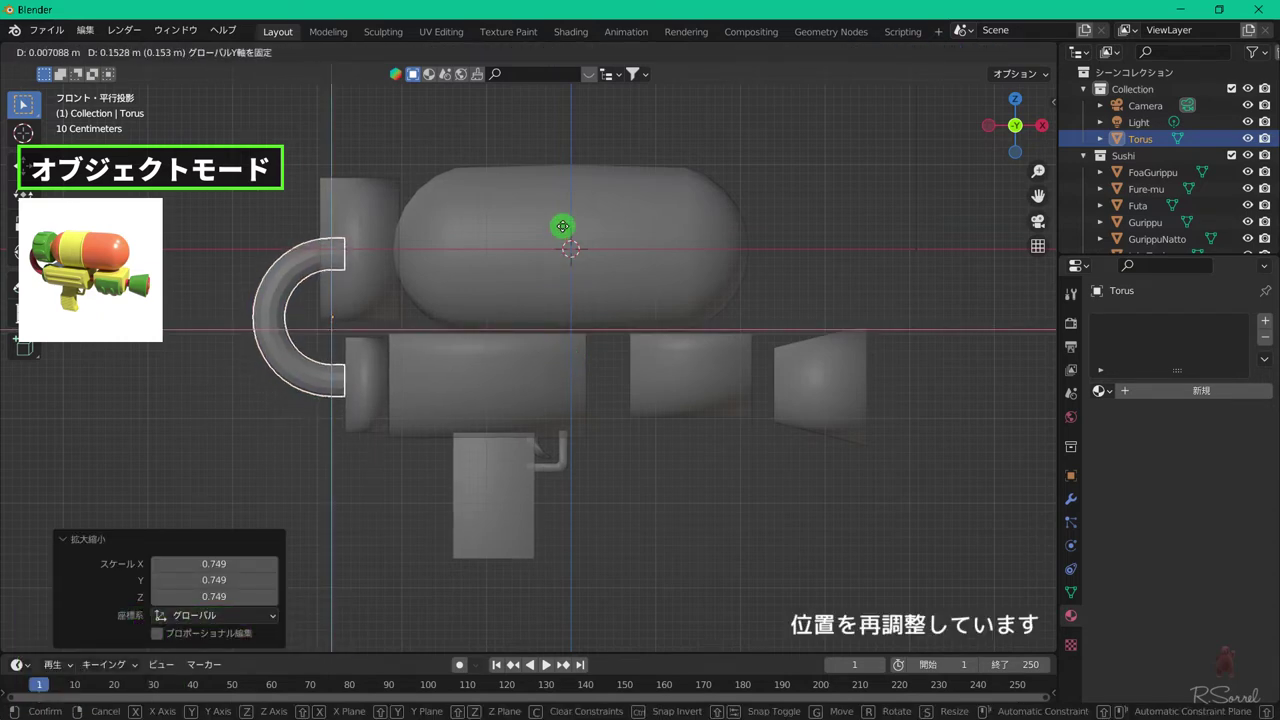
{"action": "left_click", "coordinate": [563, 228]}
{"action": "key", "text": "KP_3"}
{"action": "key", "text": "g"}
{"action": "key", "text": "z"}
{"action": "left_click", "coordinate": [428, 357]}
- Check the back, side and front views, then edit the torus pipe's mesh
{"action": "key", "text": "ctrl+KP_1"}
{"action": "key", "text": "KP_3"}
{"action": "key", "text": "KP_1"}
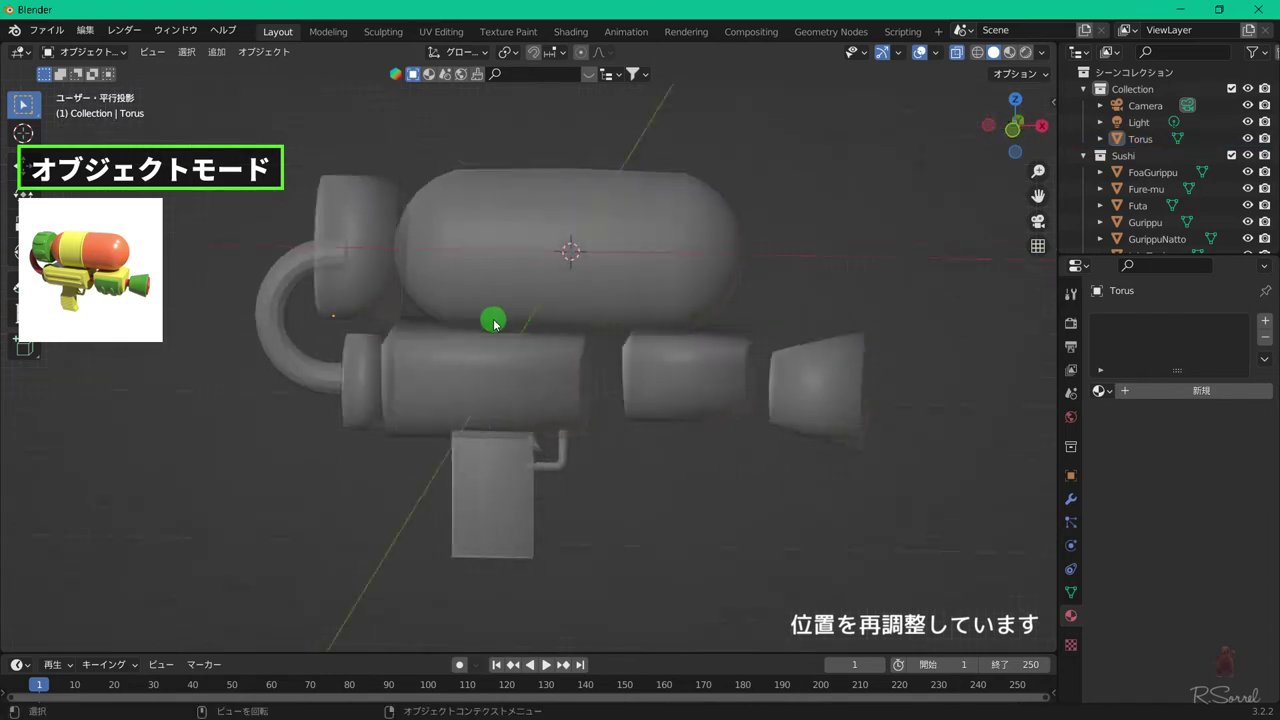
{"action": "left_click", "coordinate": [293, 303]}
{"action": "key", "text": "Tab"}
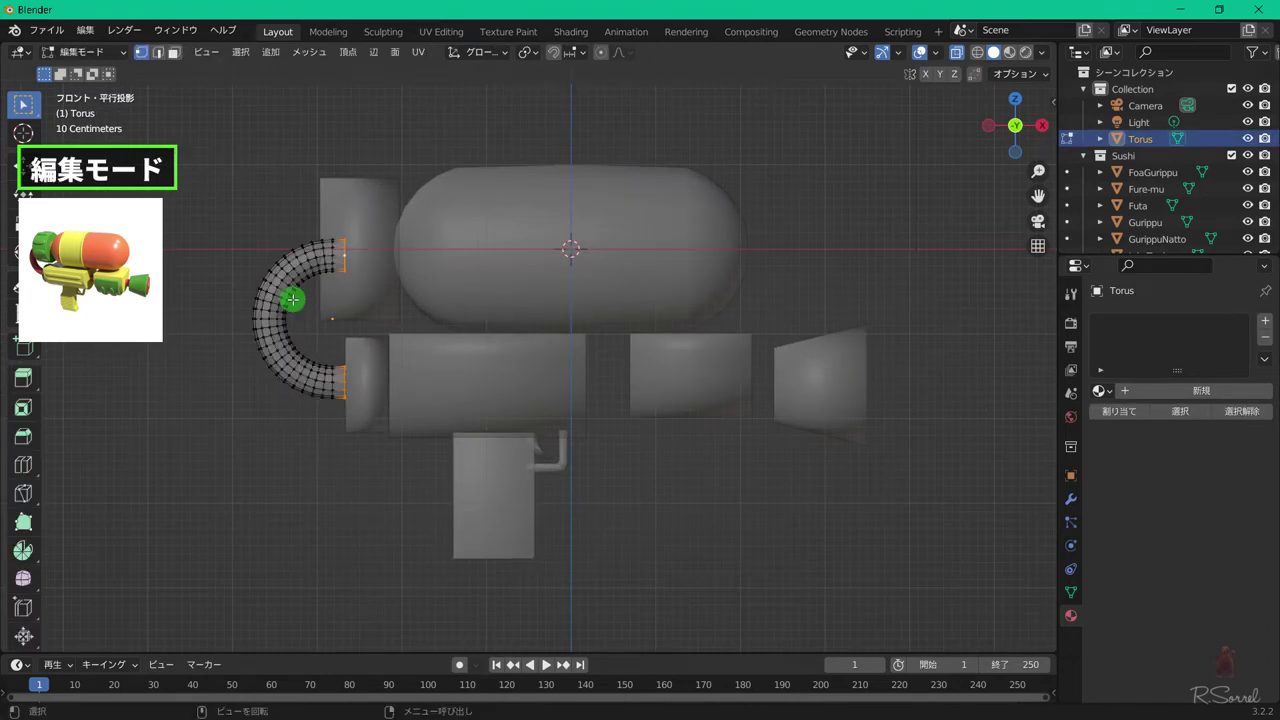
- Move the pipe's lower end loop 5.4578 m along X into the nozzle, back in Object Mode
{"action": "left_click", "coordinate": [343, 369], "text": "alt"}
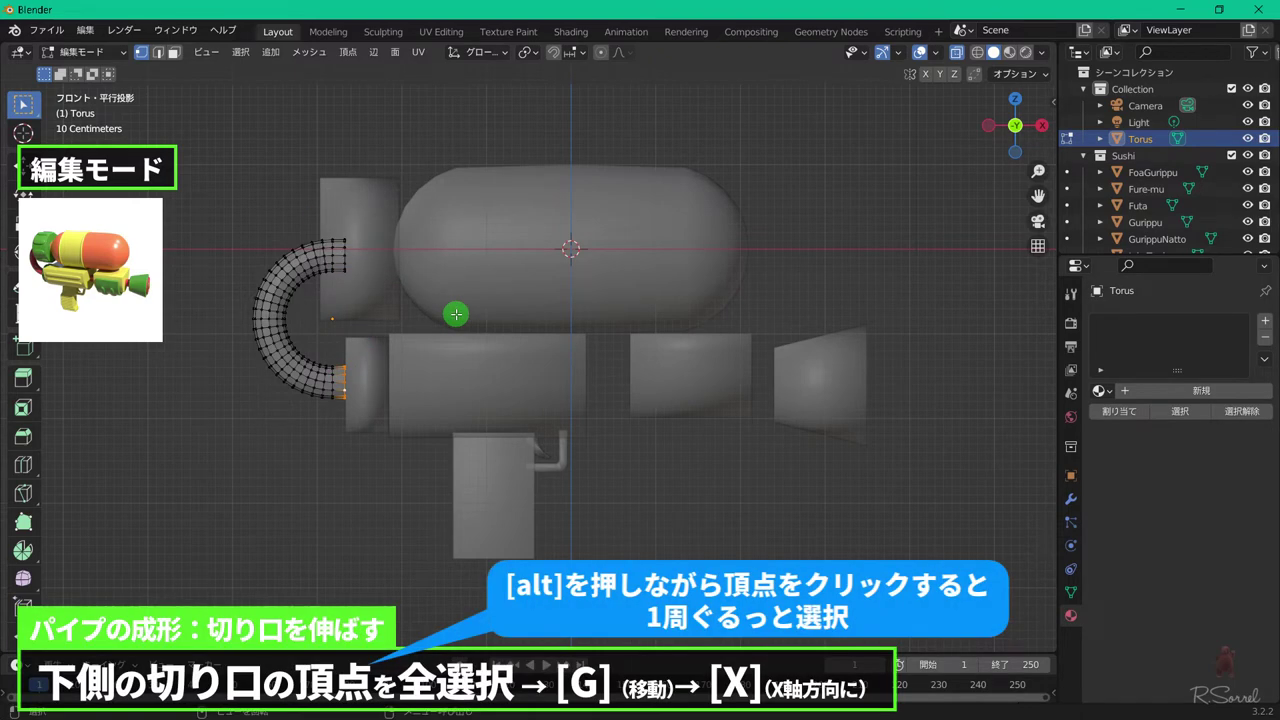
{"action": "key", "text": "g"}
{"action": "key", "text": "x"}
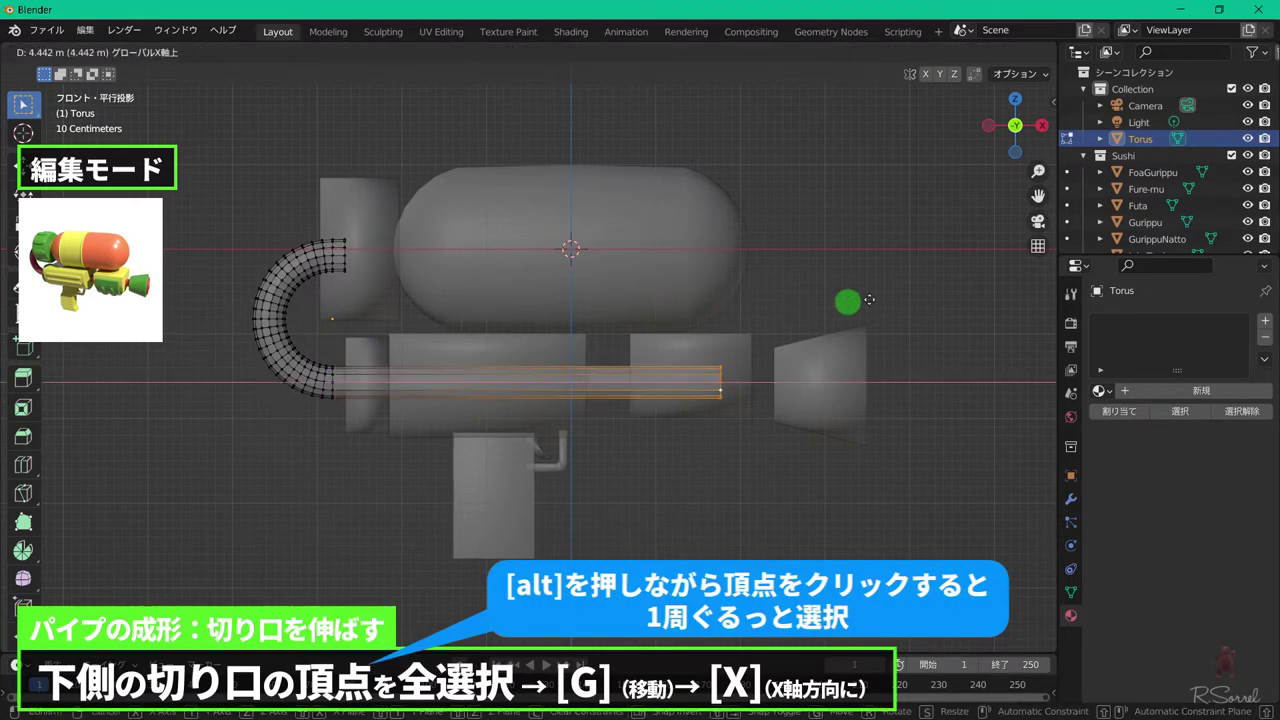
{"action": "left_click", "coordinate": [918, 308]}
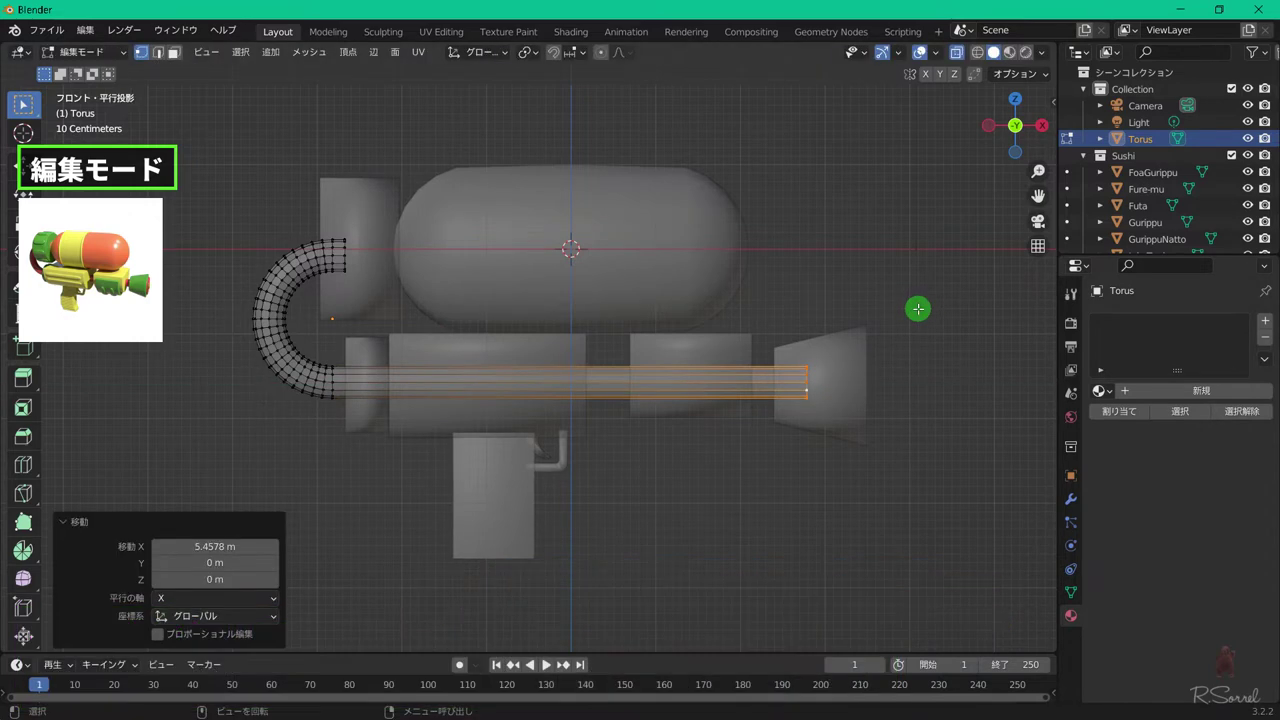
{"action": "key", "text": "Tab"}
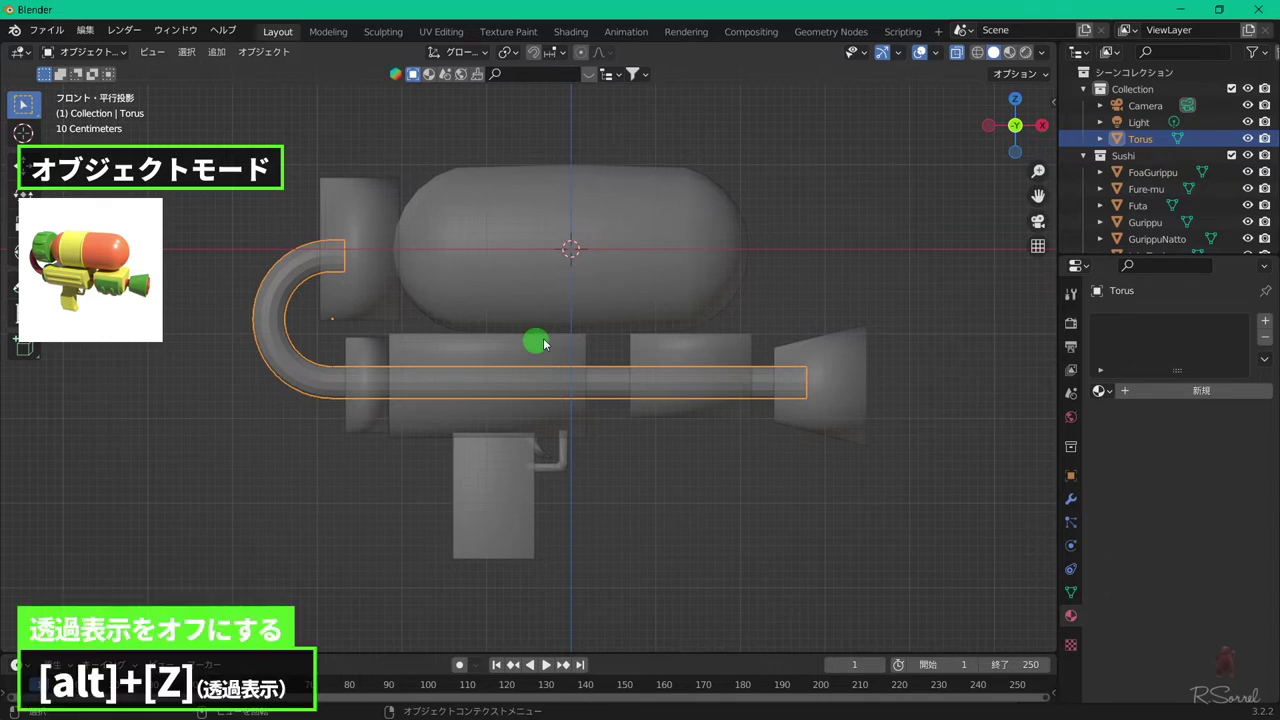
- Turn off X-ray and apply Smooth Shade to the pipe
{"action": "key", "text": "alt+z"}
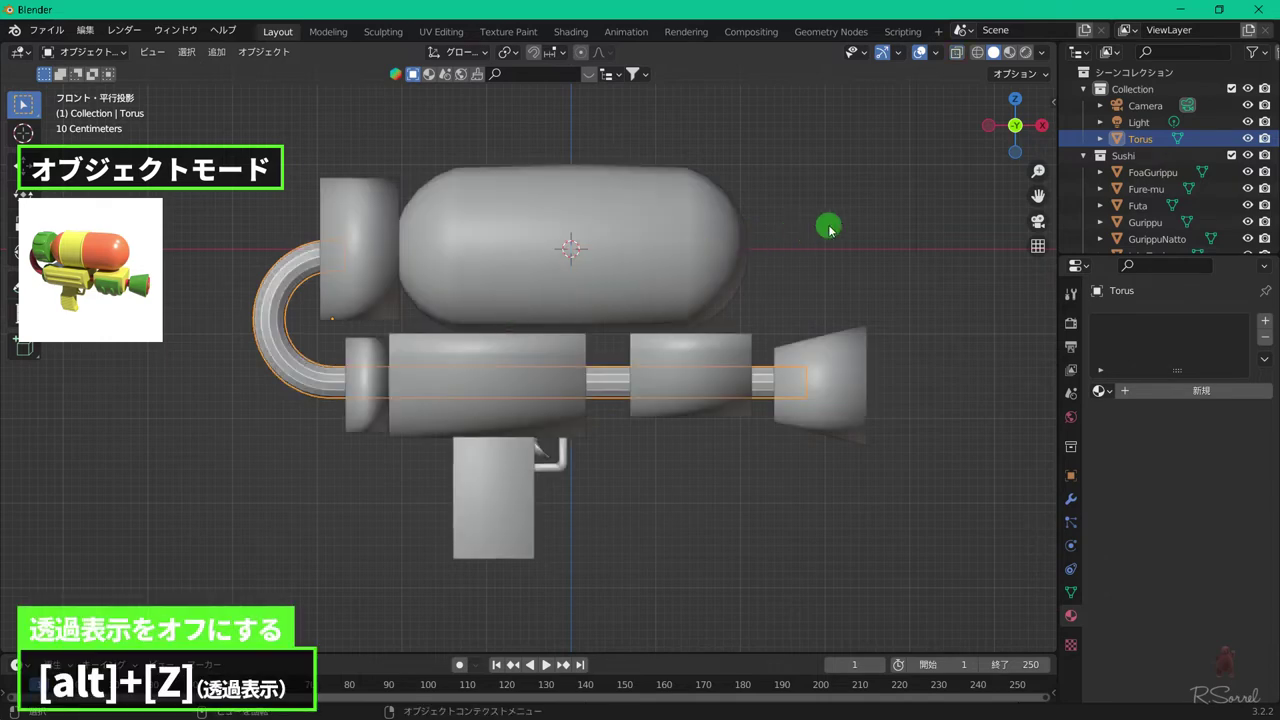
{"action": "left_click", "coordinate": [829, 229]}
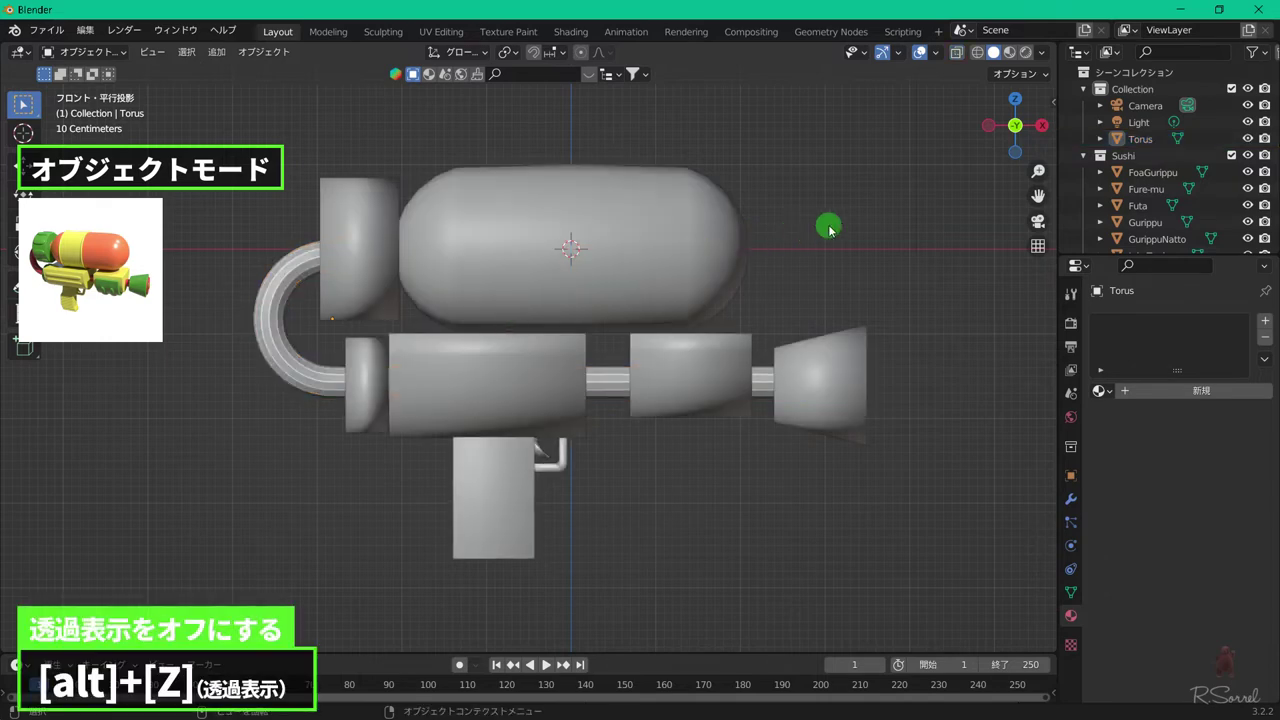
{"action": "left_click", "coordinate": [295, 268]}
{"action": "right_click", "coordinate": [295, 268]}
{"action": "left_click", "coordinate": [292, 263]}
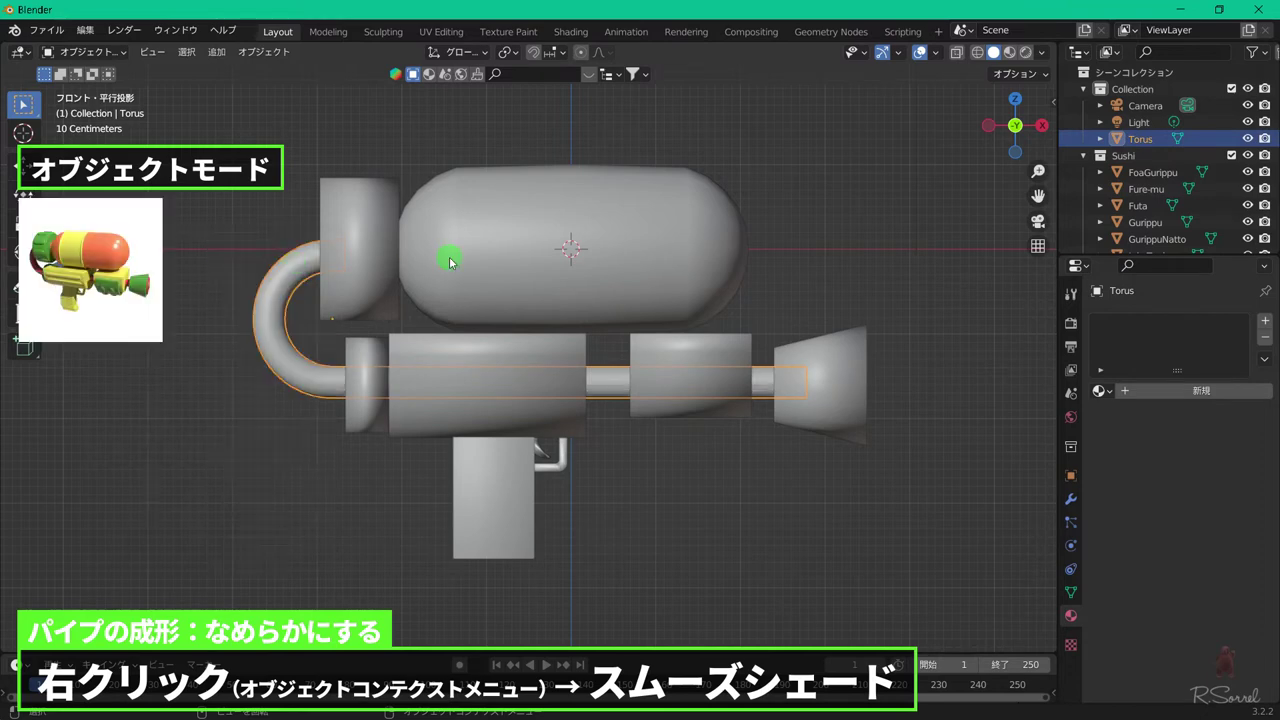
- Rename the pipe object to 'Paipu'
{"action": "key", "text": "F2"}
{"action": "type", "text": "Paipu"}
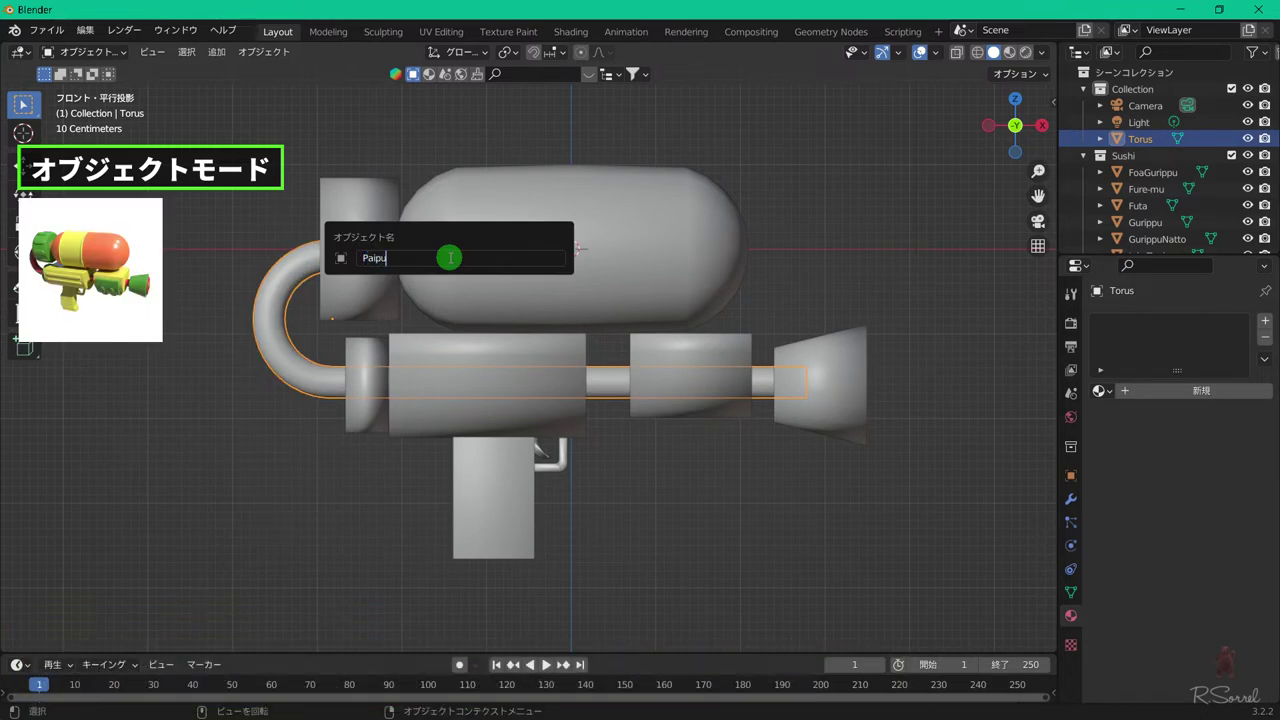
{"action": "key", "text": "Return"}
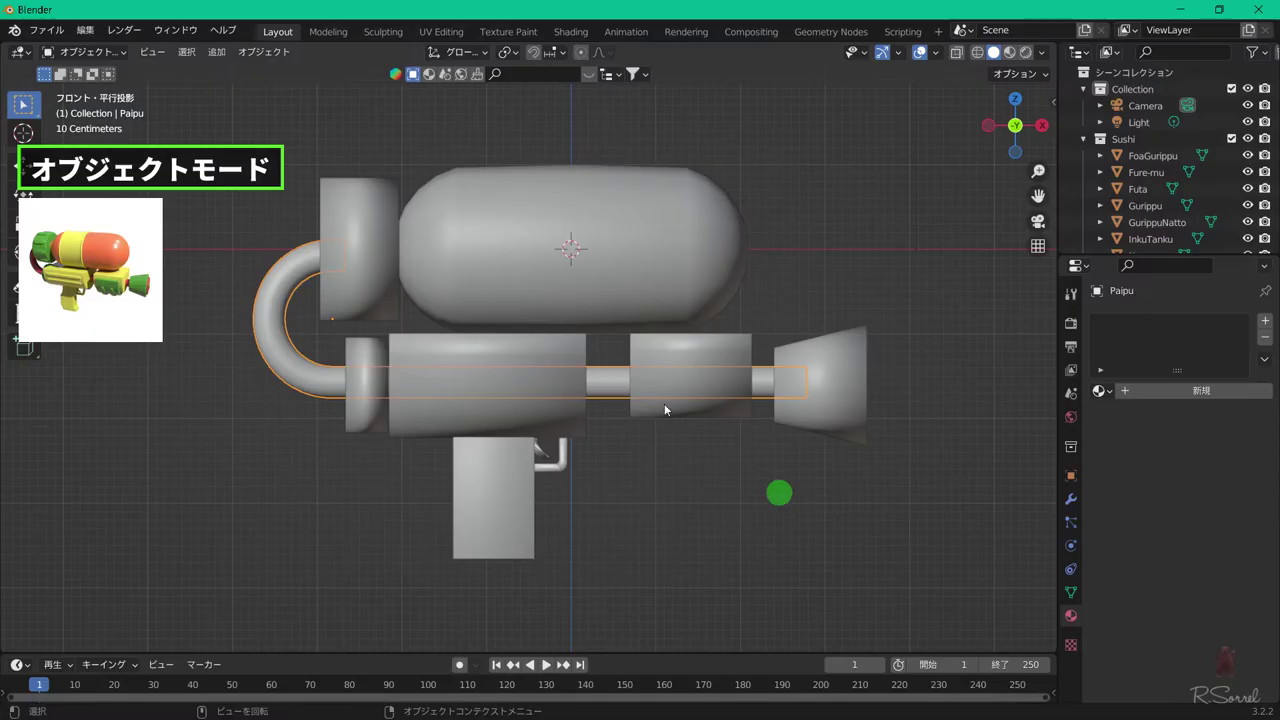
- Enter Edit Mode on InkuTanku and zoom in close on the tank
{"action": "left_click", "coordinate": [607, 253]}
{"action": "key", "text": "Tab"}
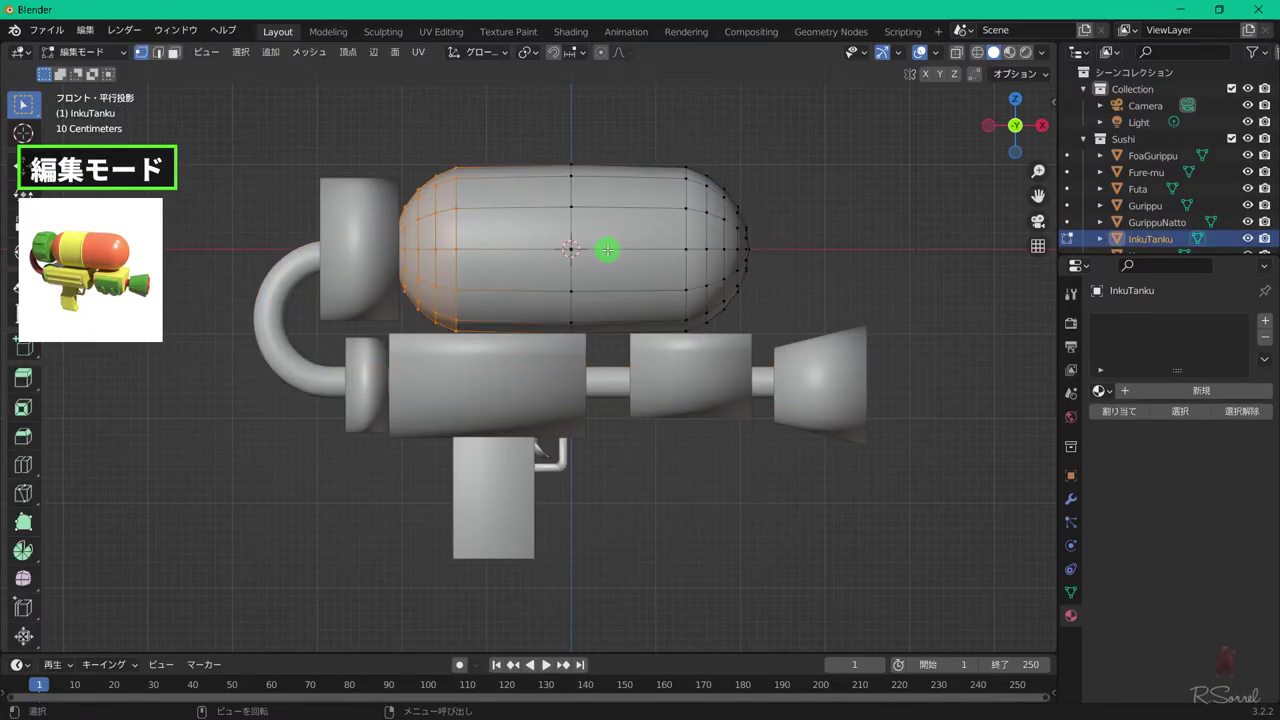
{"action": "scroll", "coordinate": [607, 249], "scroll_direction": "up", "scroll_amount": 3}
{"action": "middle_click_drag", "start_coordinate": [628, 191], "coordinate": [571, 343], "text": "shift"}
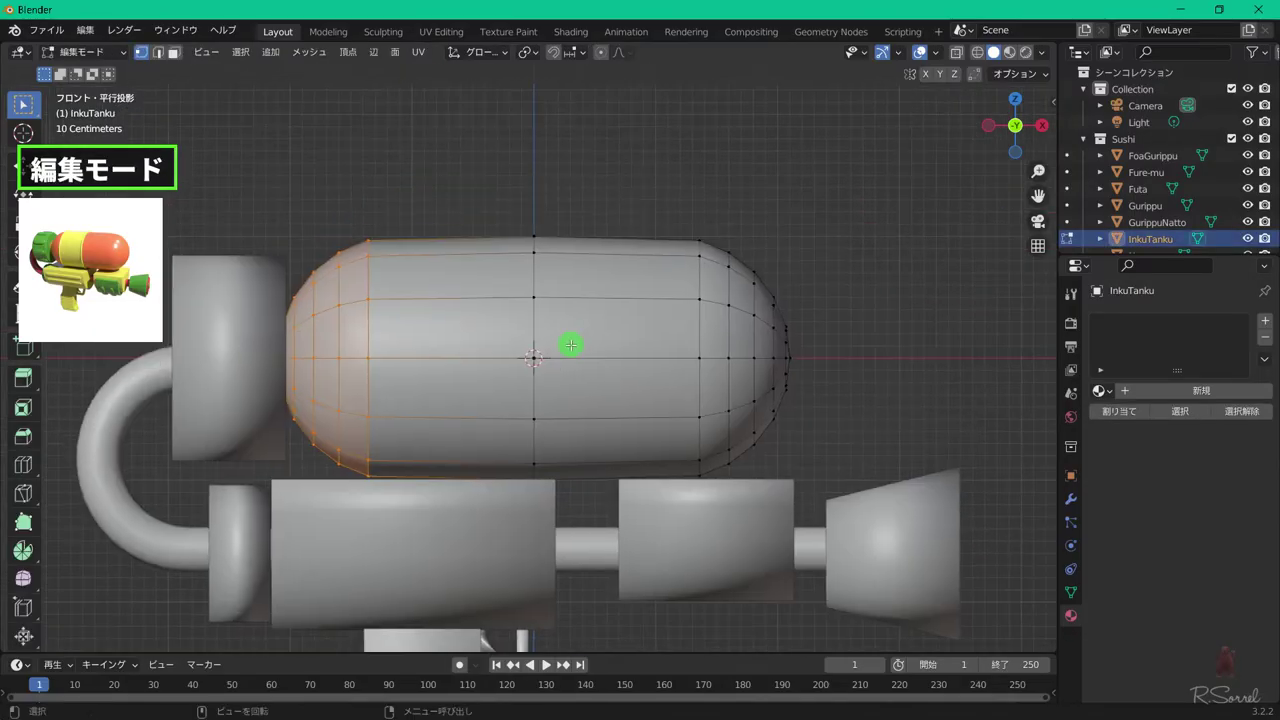
{"action": "scroll", "coordinate": [570, 345], "scroll_direction": "up", "scroll_amount": 2}
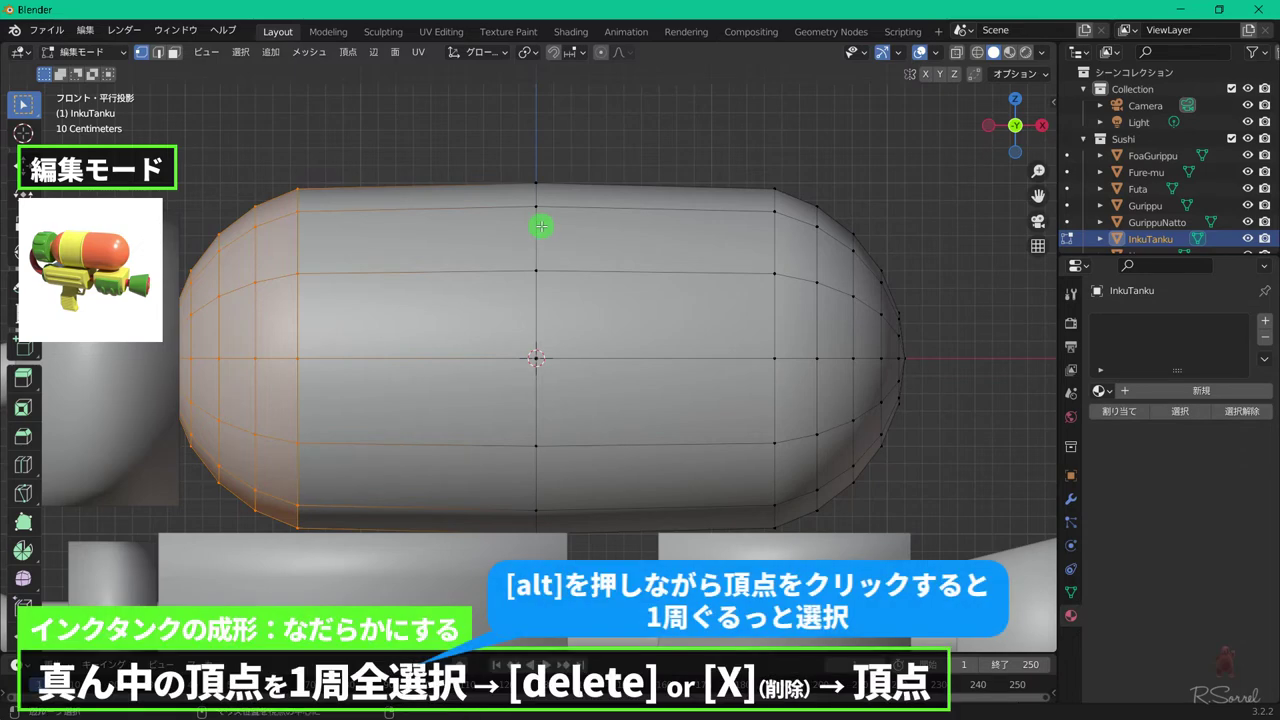
- Delete the tank's middle vertex ring and select both caps' open edge loops
{"action": "left_click", "coordinate": [540, 226], "text": "alt"}
{"action": "key", "text": "x"}
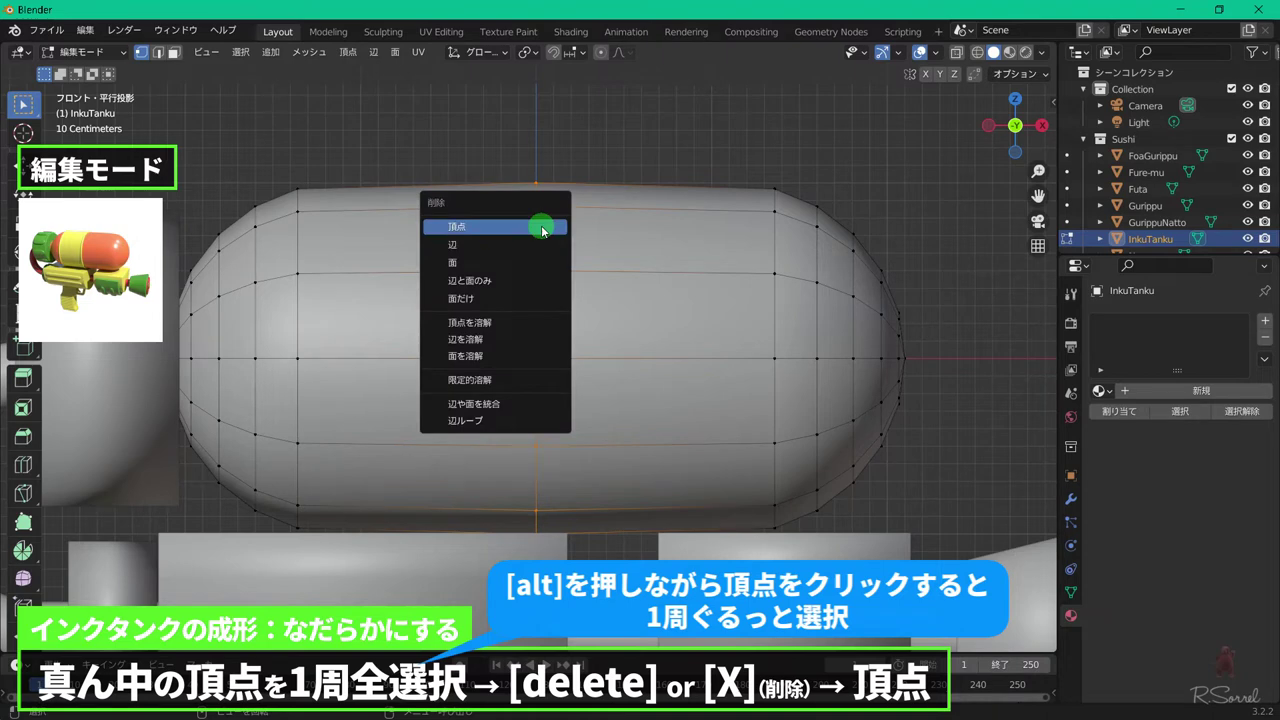
{"action": "left_click", "coordinate": [541, 228]}
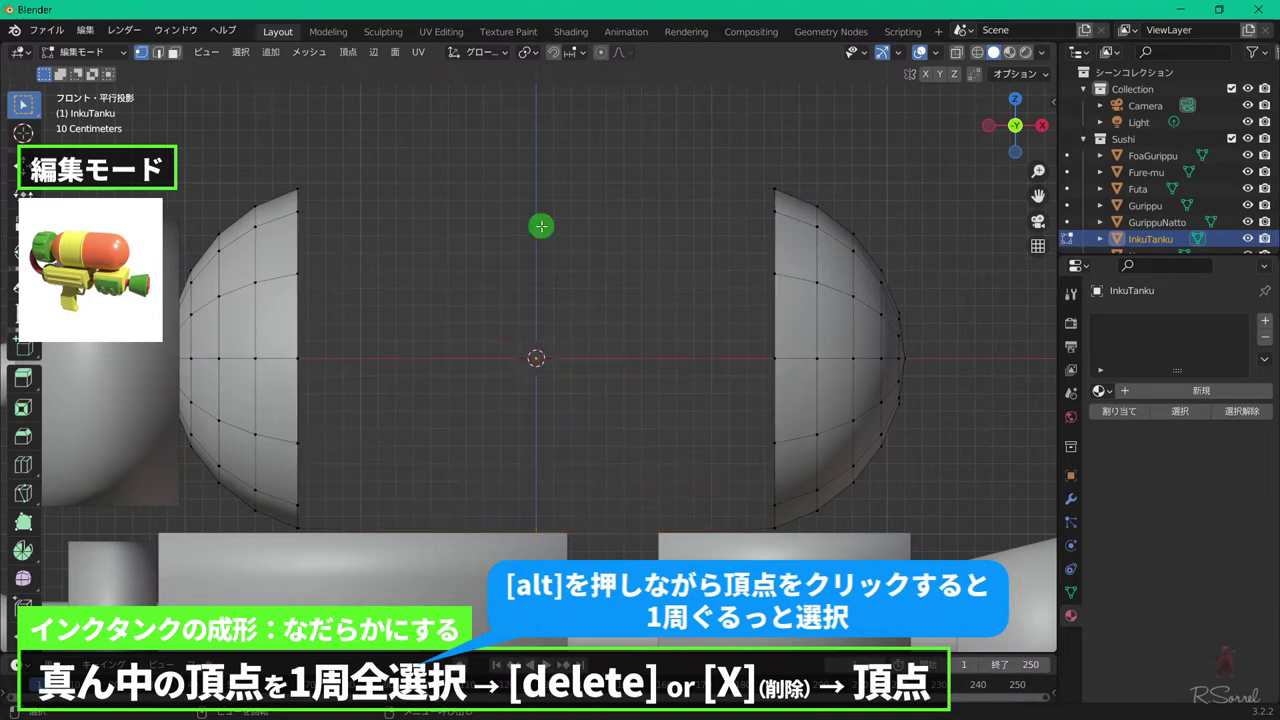
{"action": "left_click", "coordinate": [302, 250], "text": "alt"}
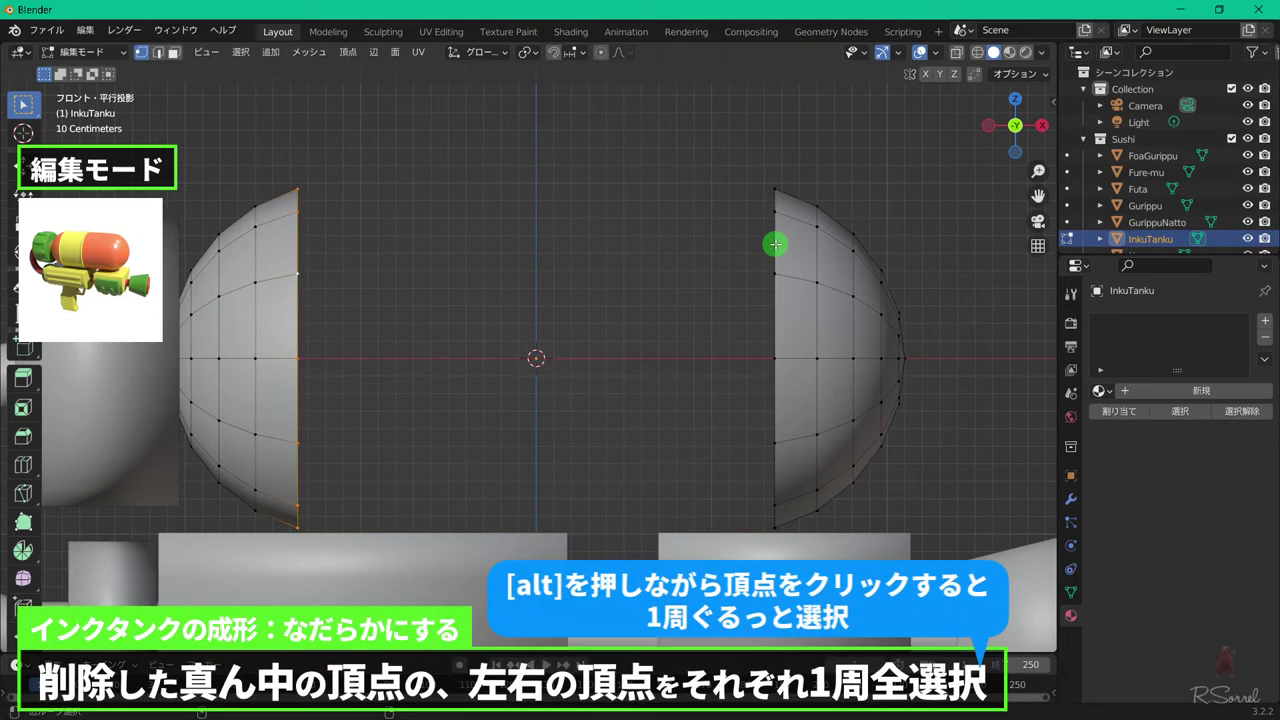
{"action": "left_click", "coordinate": [773, 248], "text": "alt+shift"}
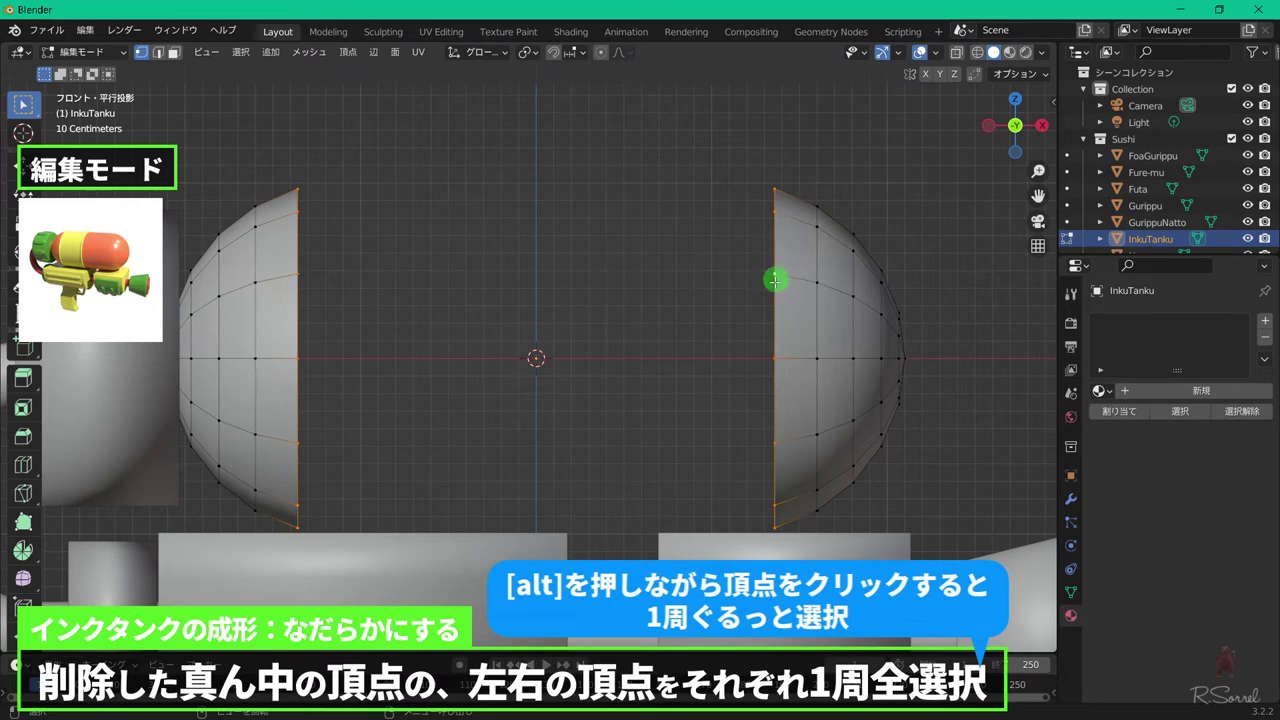
- Bridge the cap loops with LoopTools using 2 segments and Linear interpolation
{"action": "key", "text": "n"}
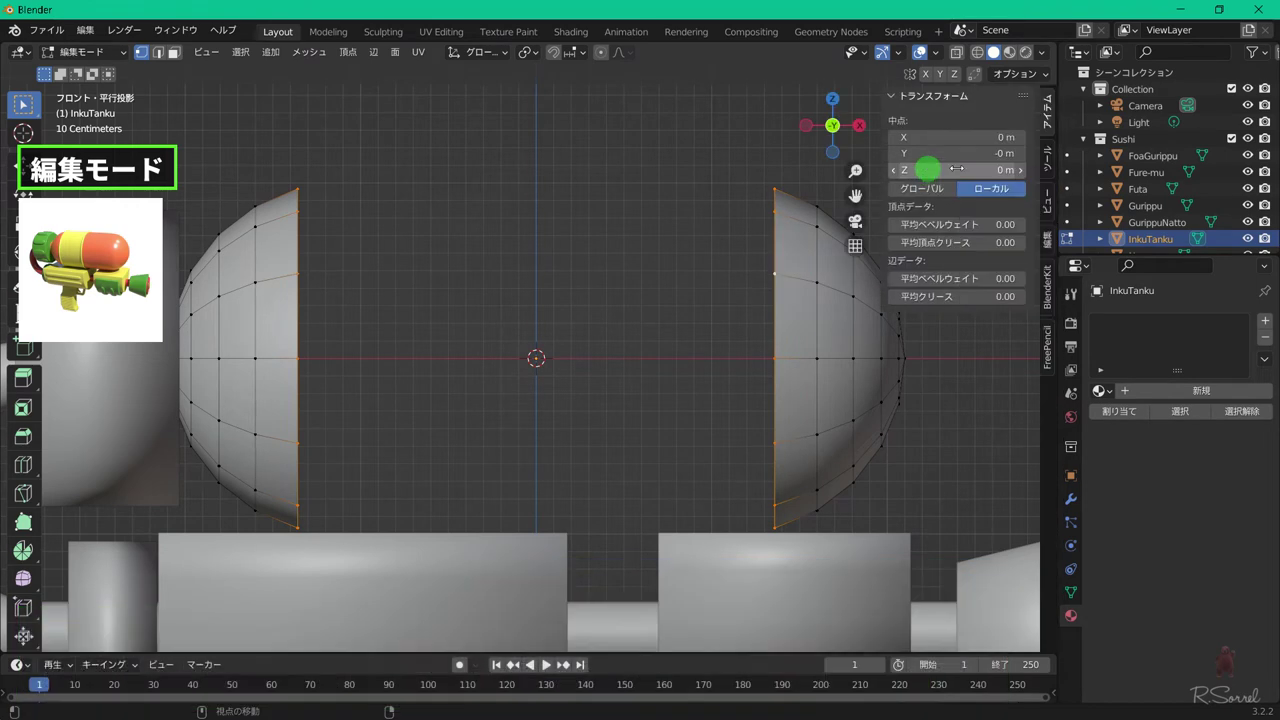
{"action": "left_click", "coordinate": [1048, 240]}
{"action": "left_click", "coordinate": [946, 95]}
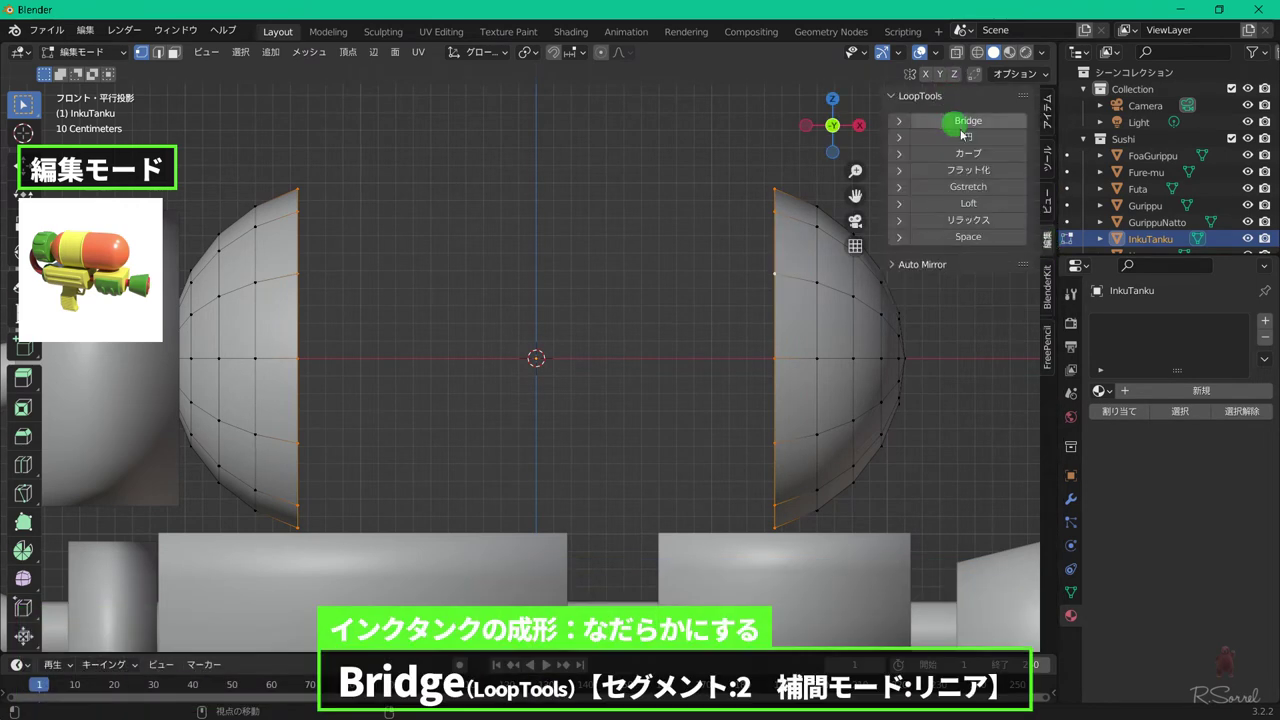
{"action": "left_click", "coordinate": [967, 121]}
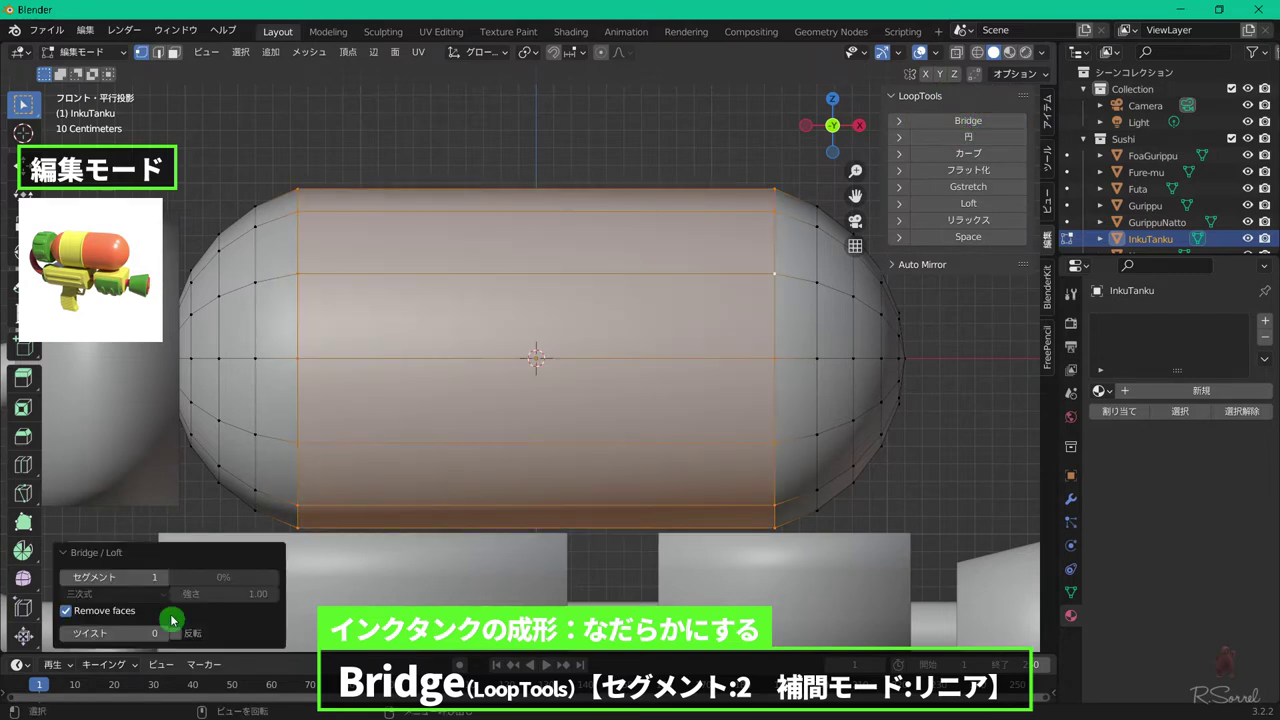
{"action": "left_click", "coordinate": [161, 578]}
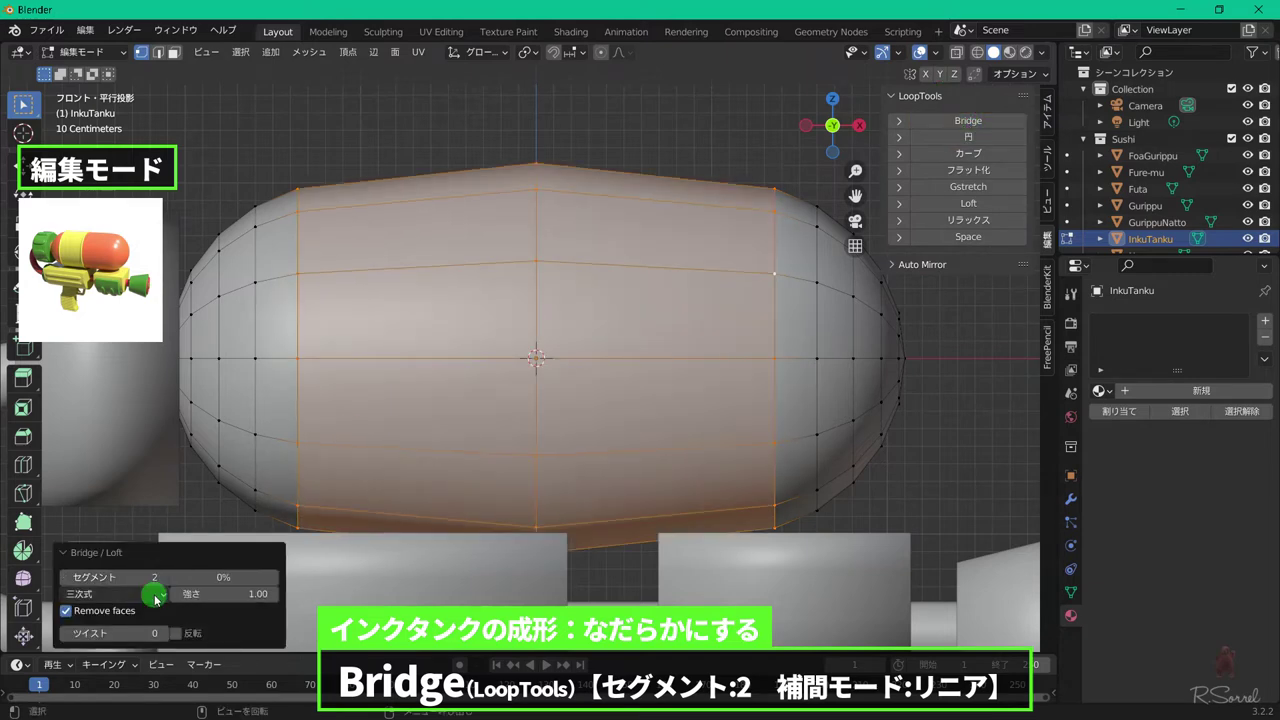
{"action": "left_click", "coordinate": [112, 594]}
{"action": "left_click", "coordinate": [125, 630]}
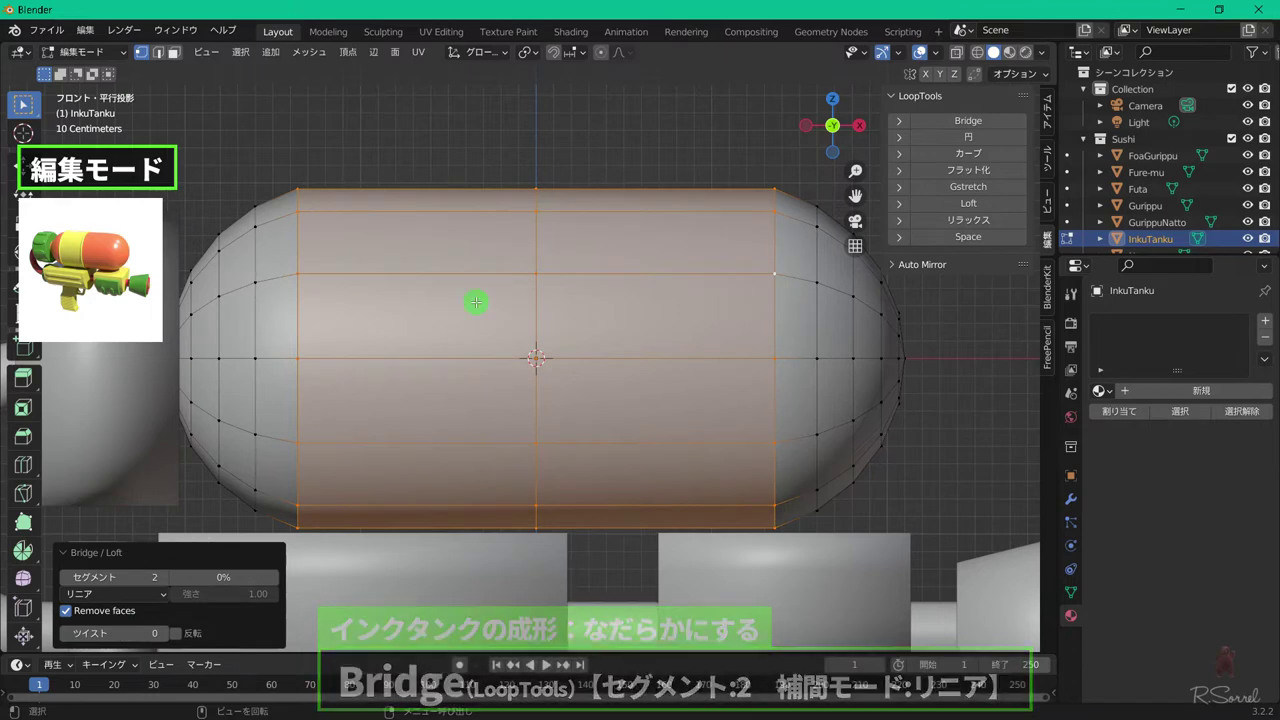
{"action": "left_click", "coordinate": [540, 240], "text": "alt"}
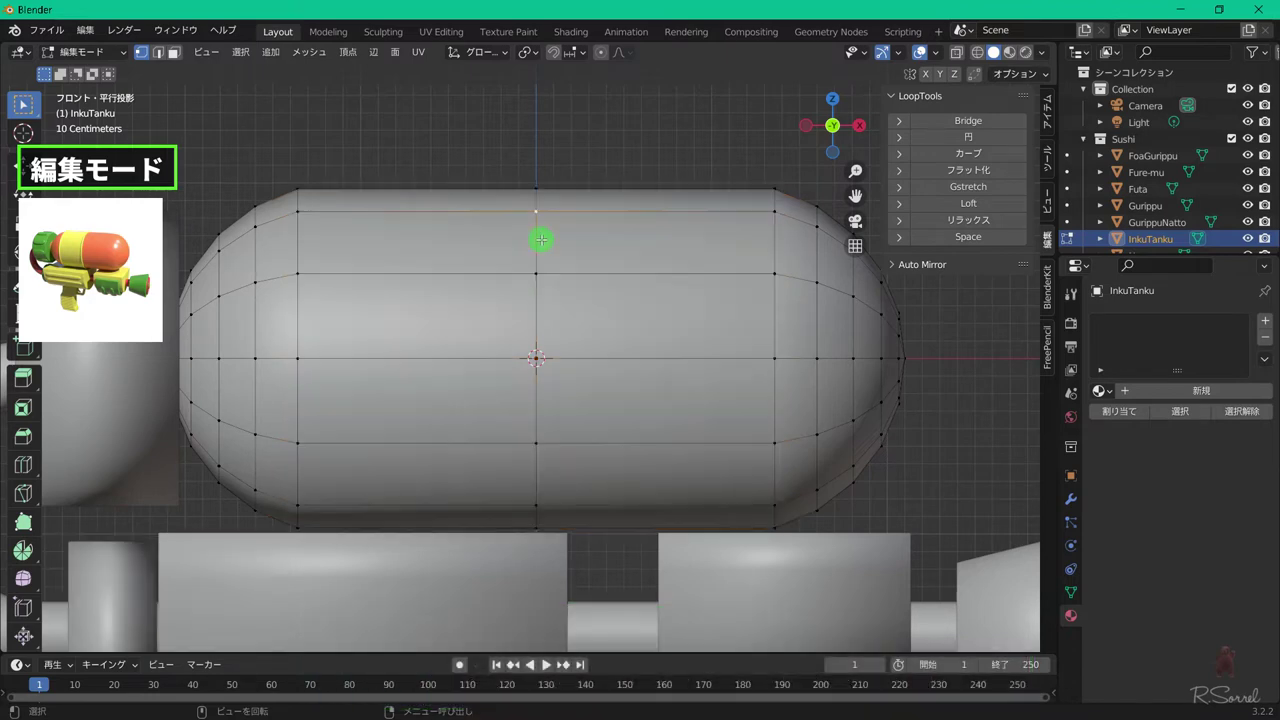
{"action": "key", "text": "ctrl+e"}
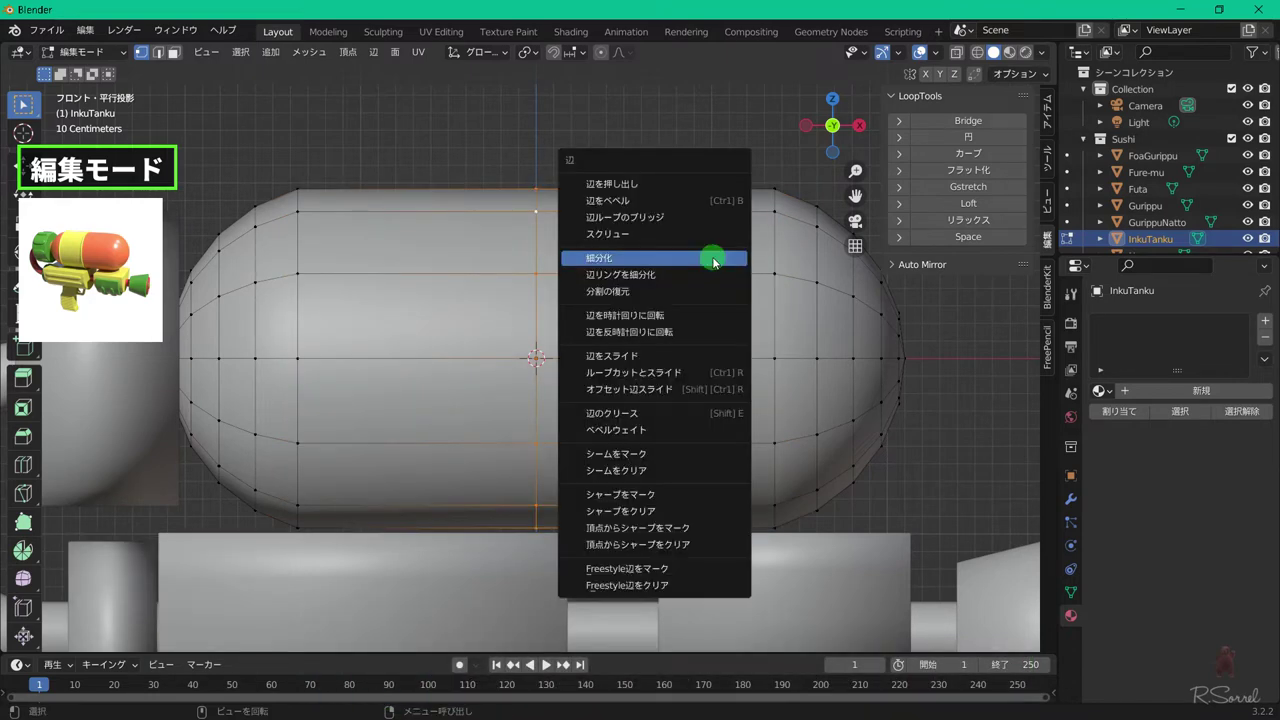
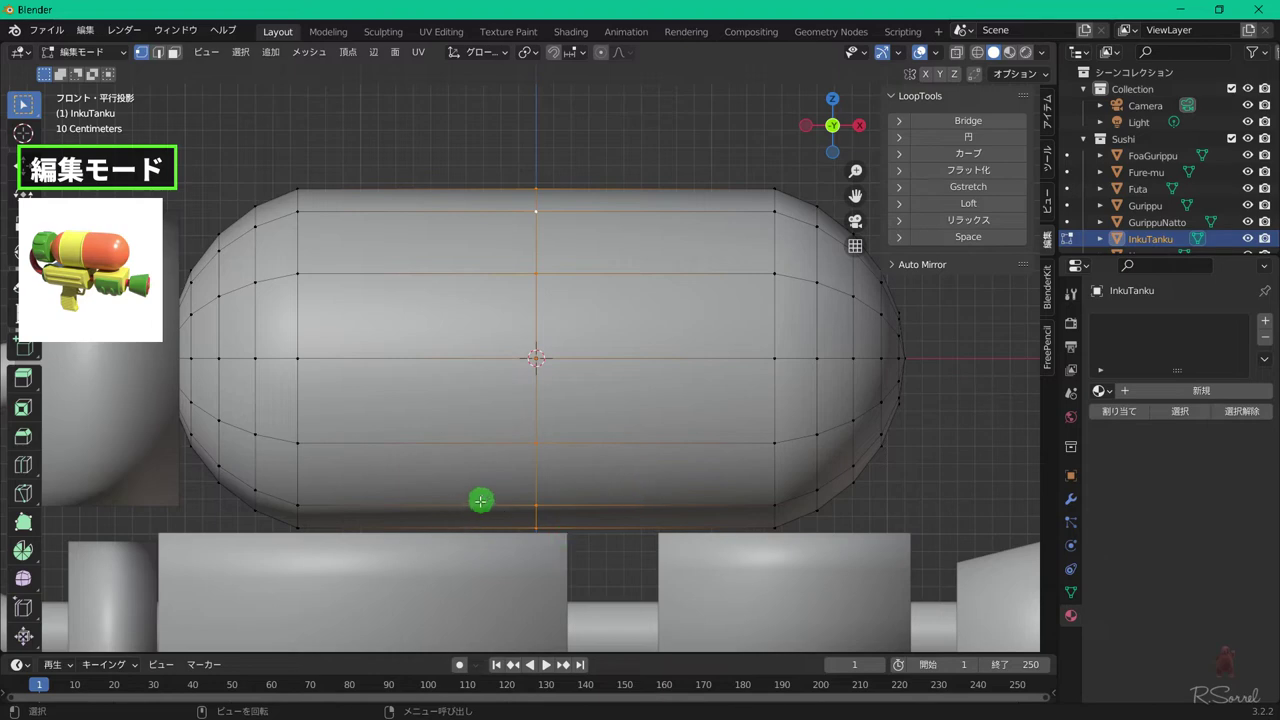
- Add an edge loop around the ink tank, slid close to its left end
{"action": "key", "text": "ctrl+r"}
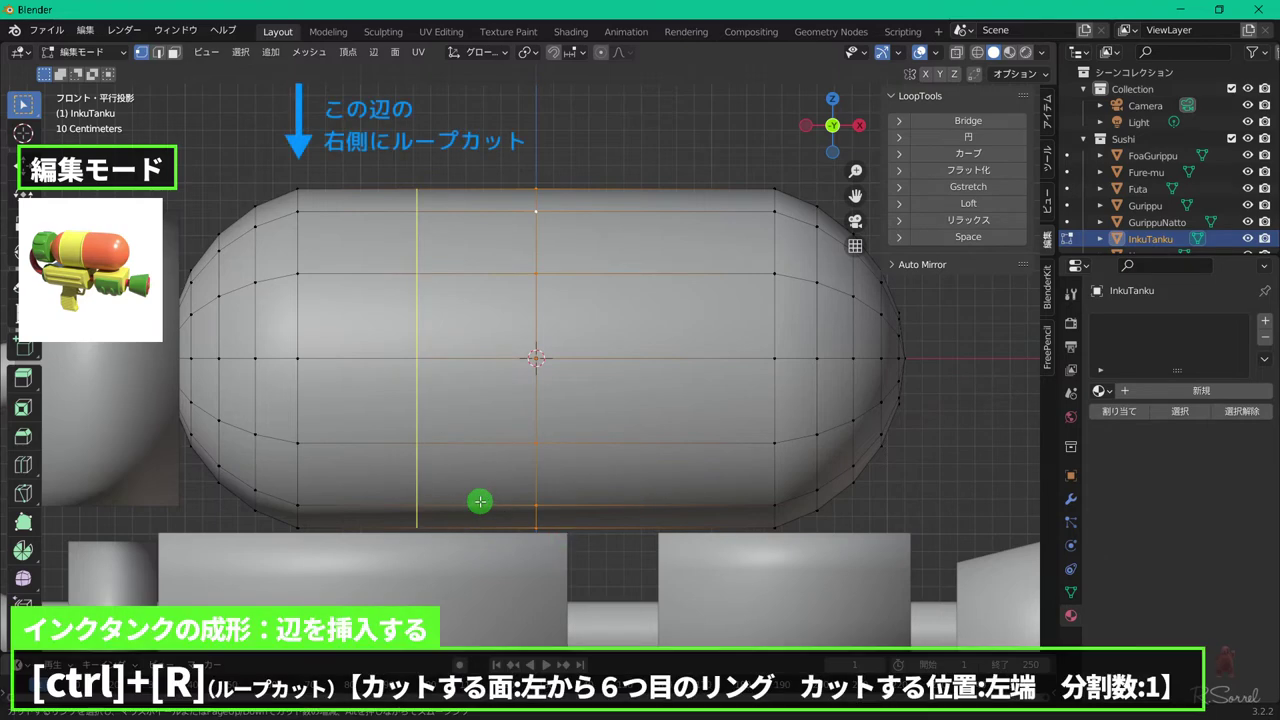
{"action": "left_click", "coordinate": [480, 501]}
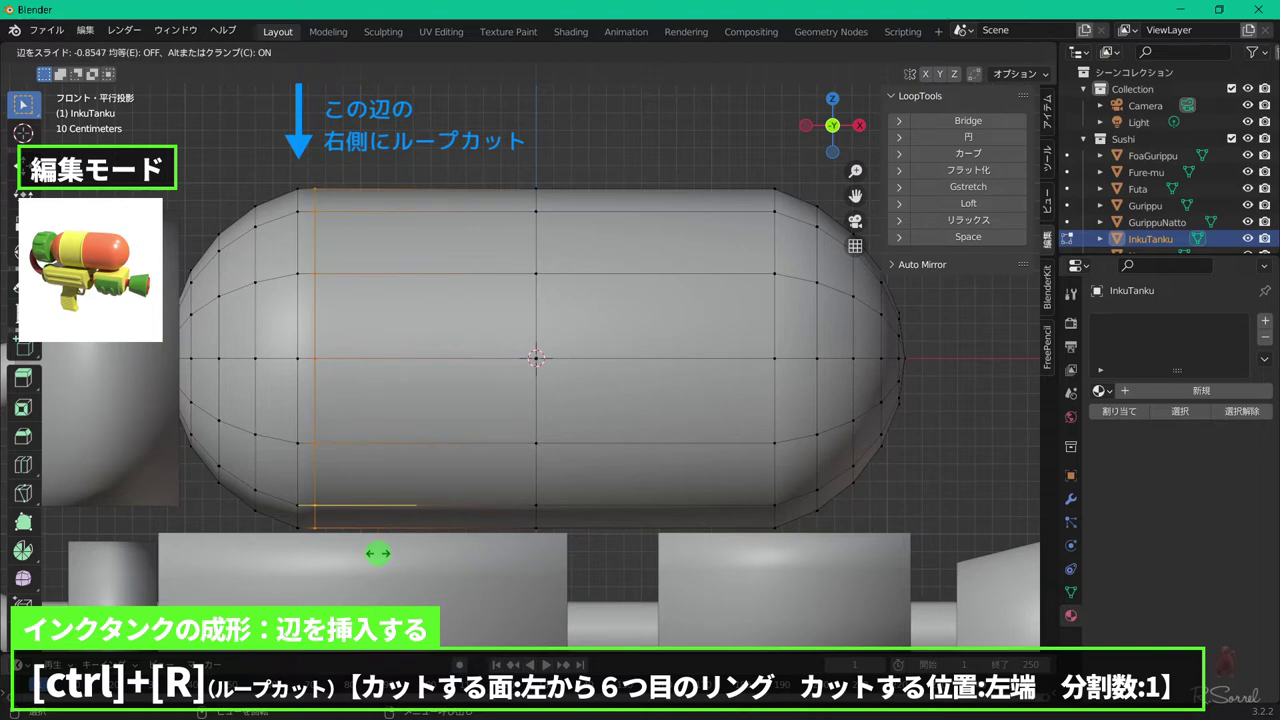
{"action": "left_click", "coordinate": [378, 553]}
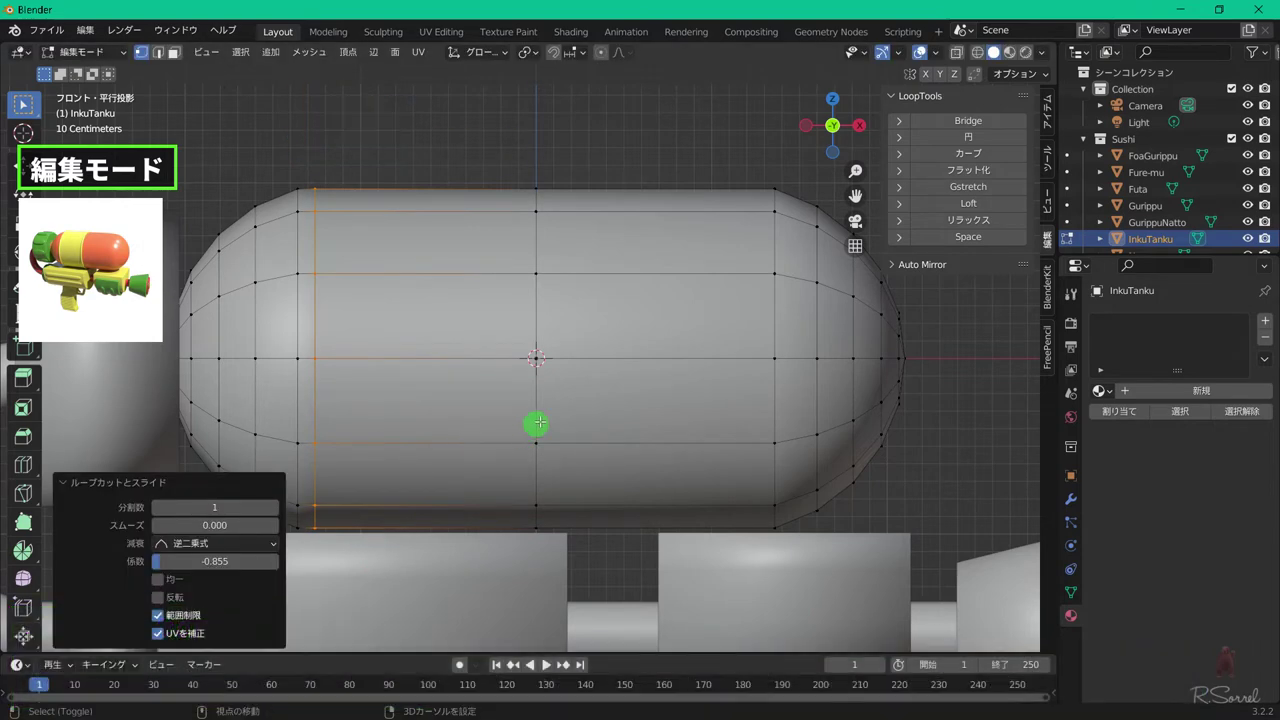
{"action": "left_click", "coordinate": [538, 411], "text": "alt+shift"}
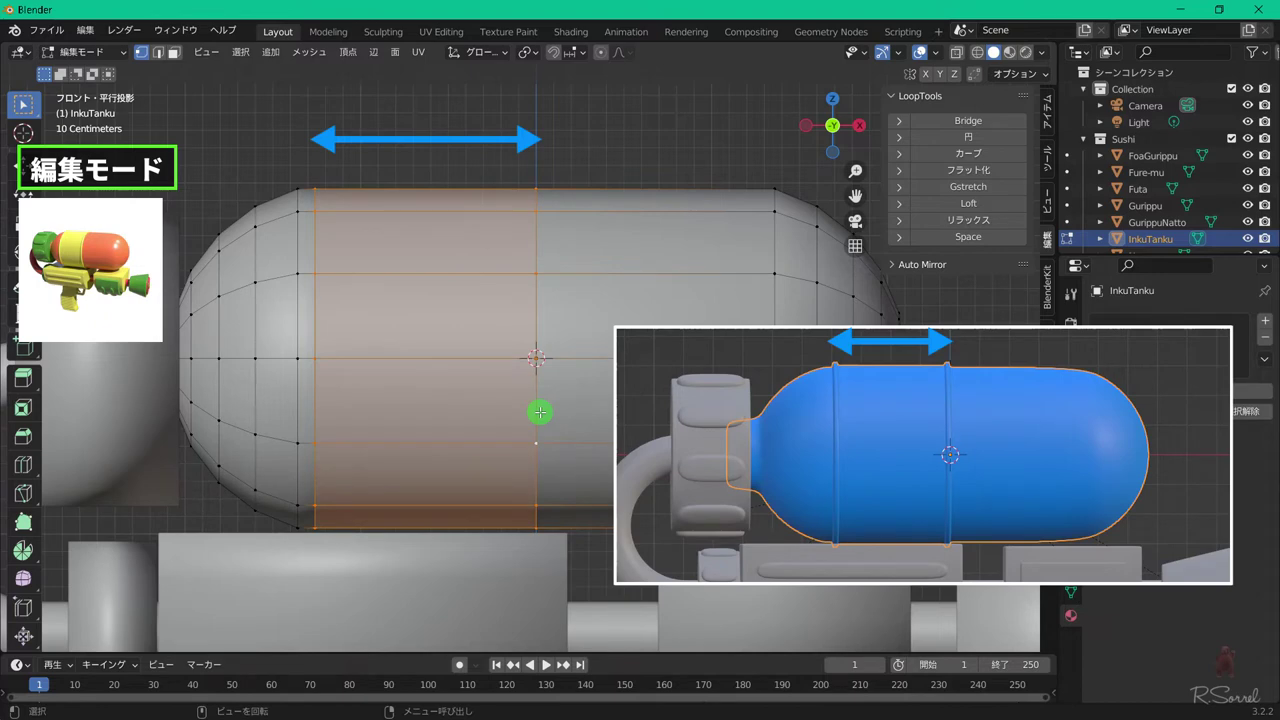
{"action": "scroll", "coordinate": [538, 411], "scroll_direction": "down", "scroll_amount": 3}
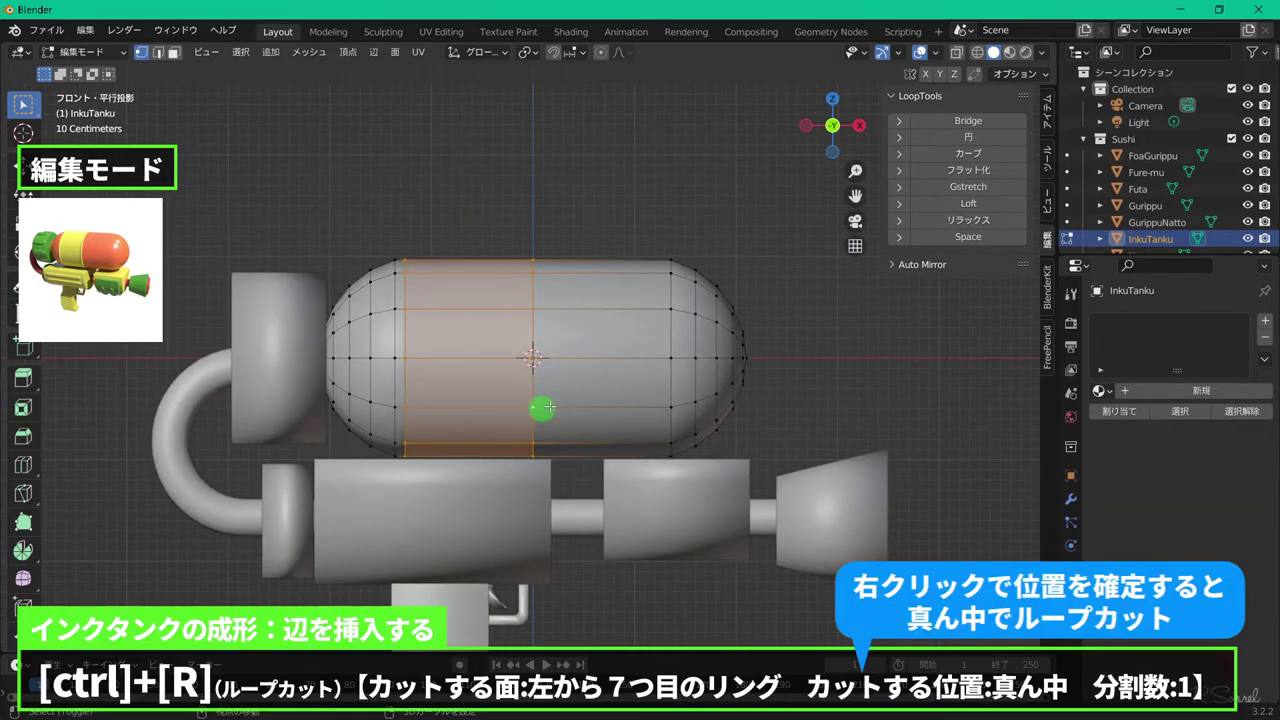
- Add a centred edge loop through the tank's middle and begin bevelling it
{"action": "key", "text": "n"}
{"action": "key", "text": "ctrl+r"}
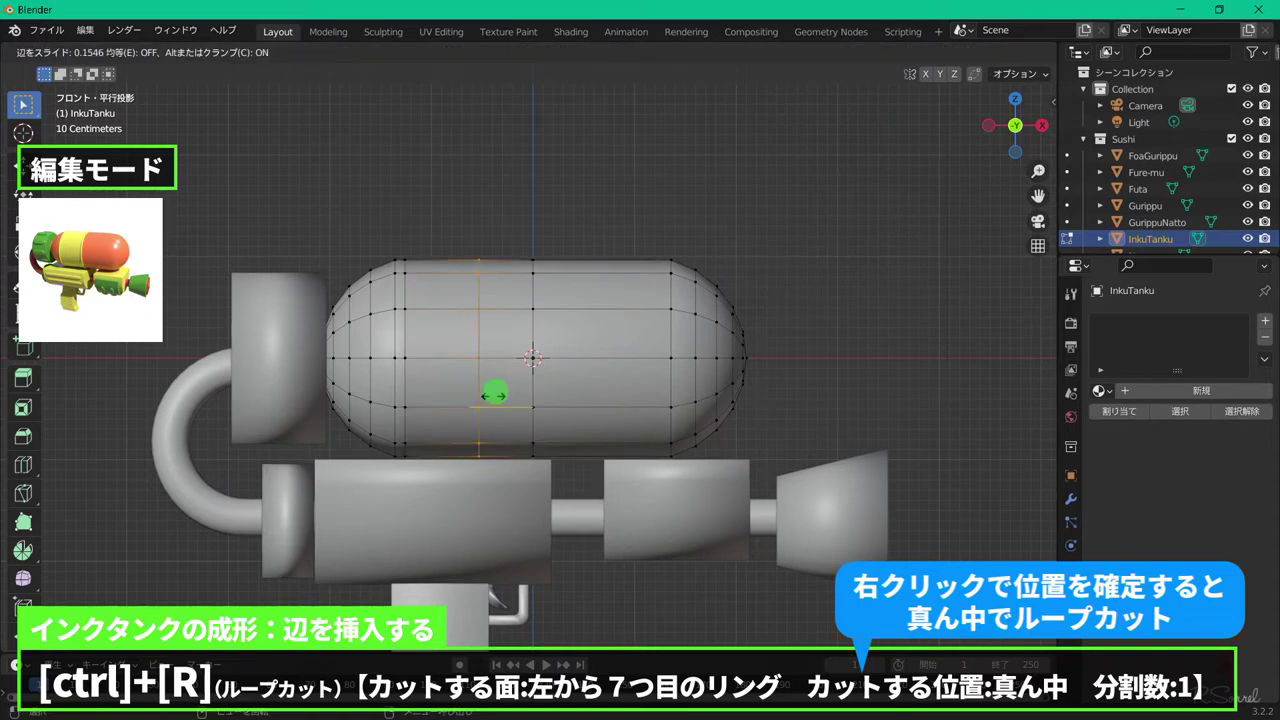
{"action": "right_click", "coordinate": [511, 391]}
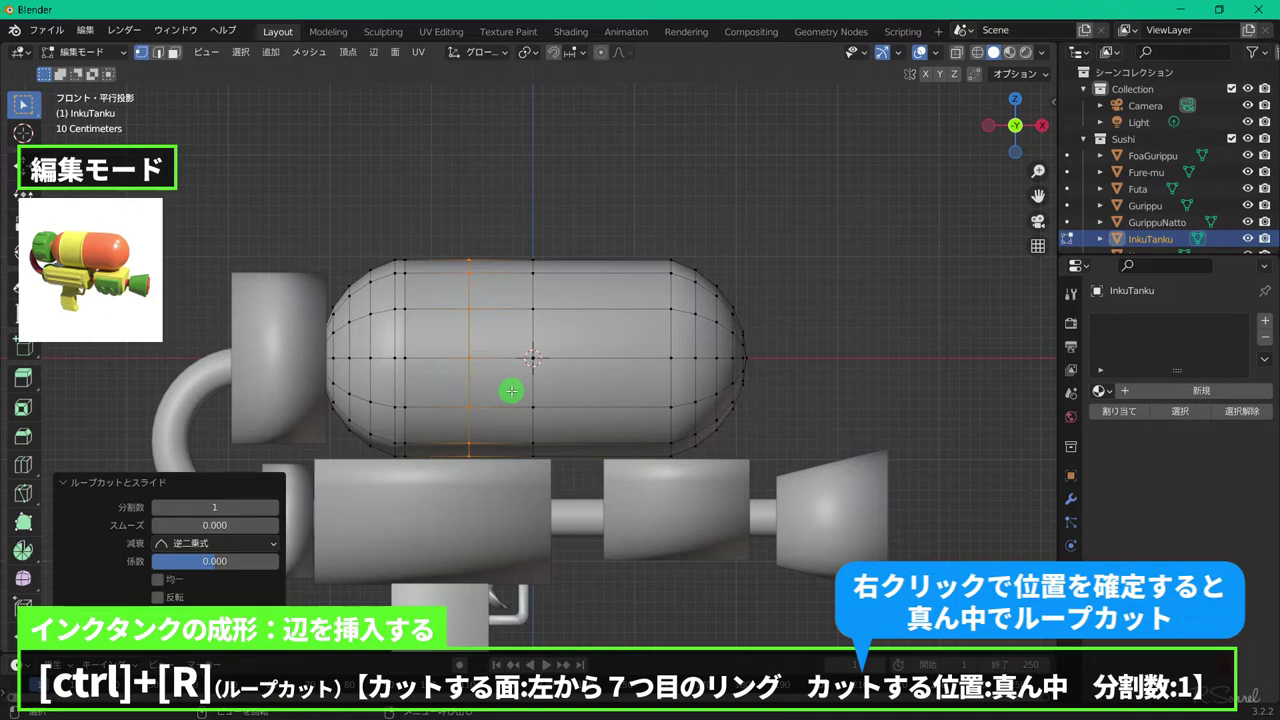
{"action": "key", "text": "ctrl+b"}
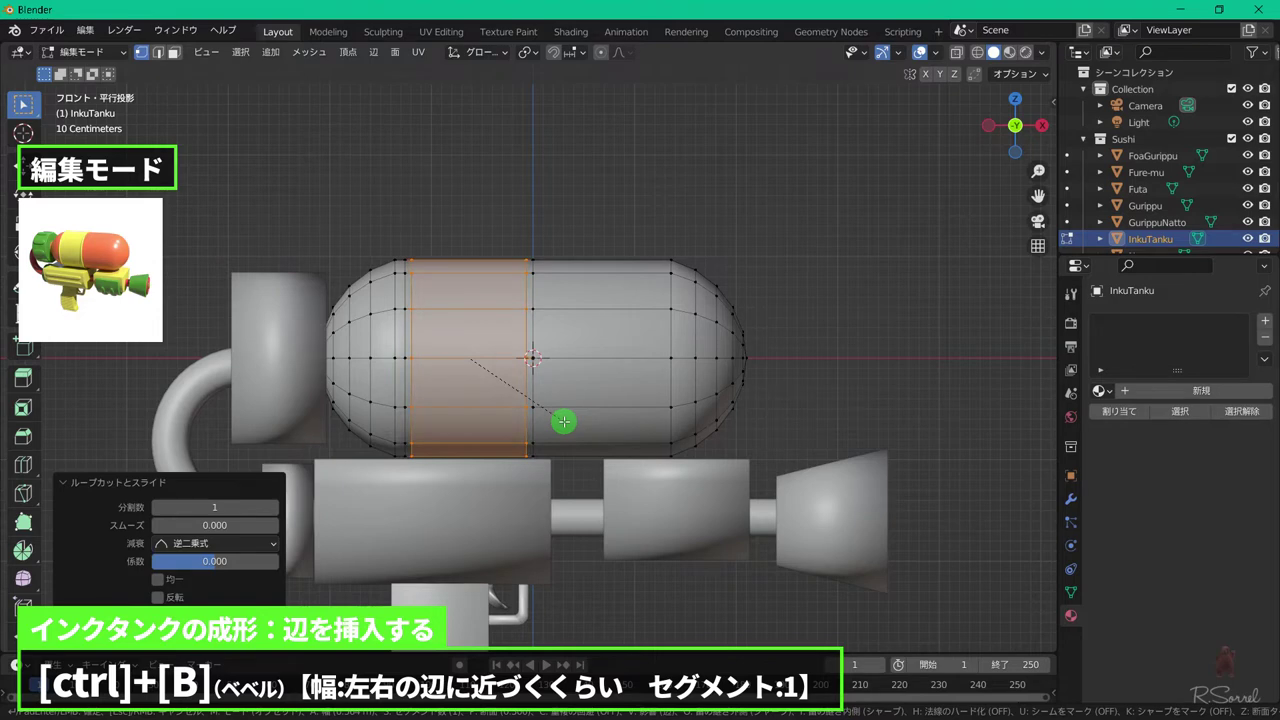
- Widen the centre loop into a bevelled band and select its loops all round
{"action": "left_click", "coordinate": [564, 421]}
{"action": "scroll", "coordinate": [548, 422], "scroll_direction": "up", "scroll_amount": 1}
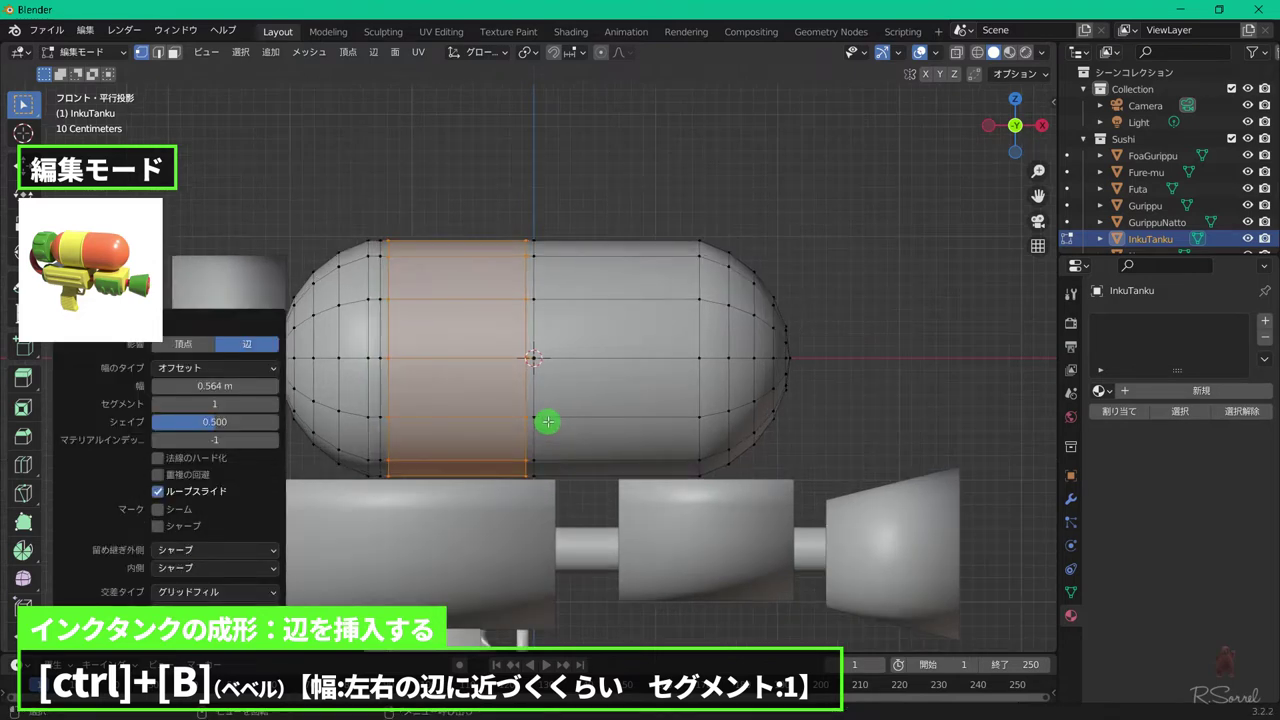
{"action": "left_click", "coordinate": [384, 390], "text": "alt+shift"}
{"action": "left_click", "coordinate": [539, 397], "text": "alt+shift"}
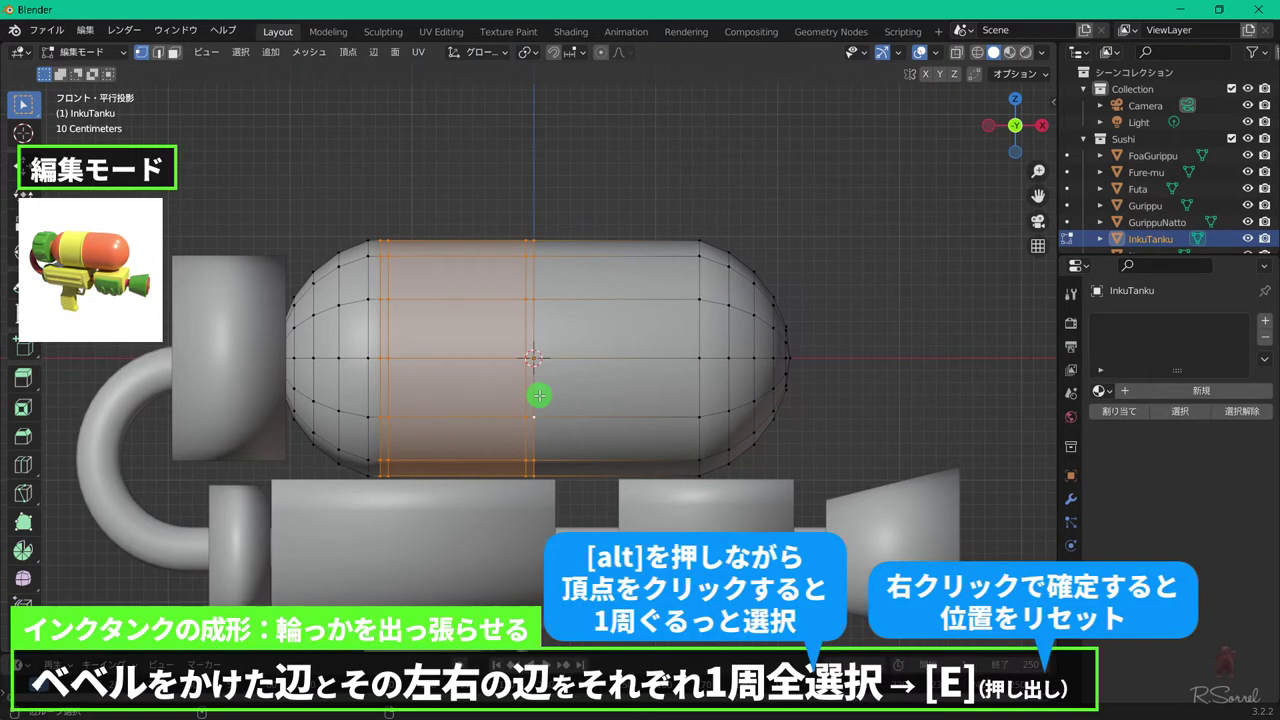
{"action": "middle_click_drag", "start_coordinate": [443, 400], "coordinate": [520, 429]}
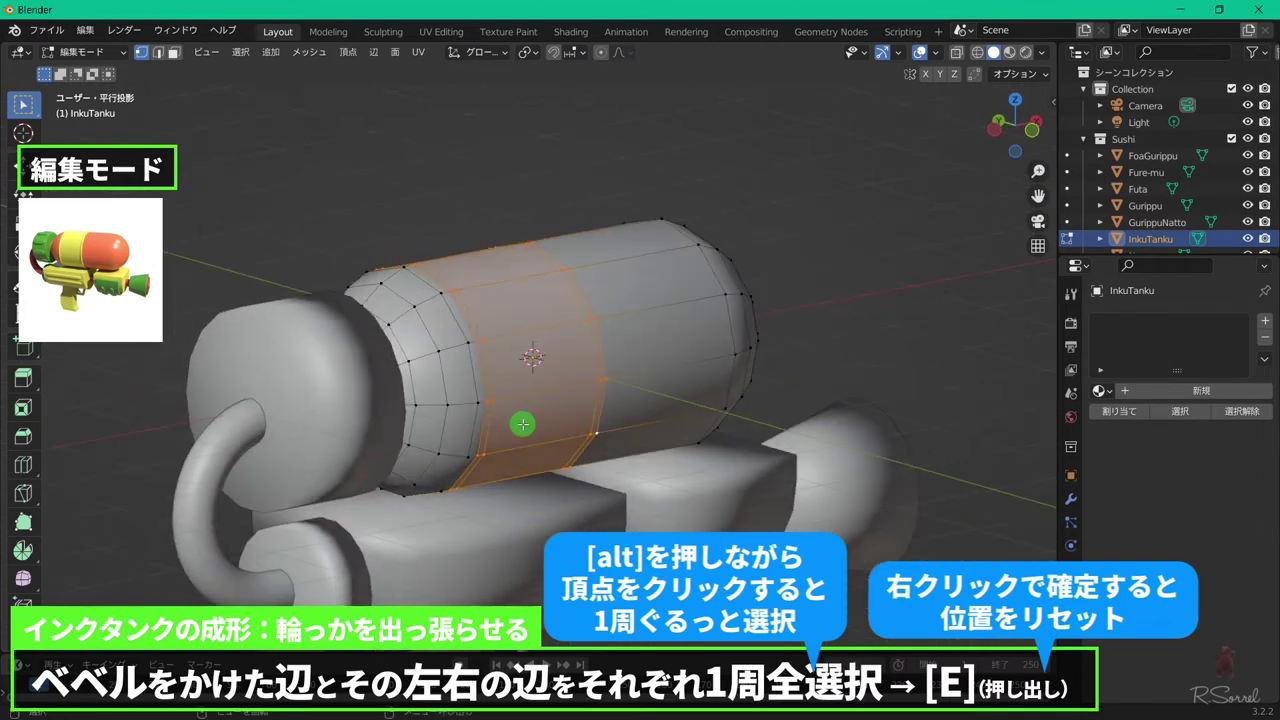
- Extrude the band in place and scale it up to 1.038 on Y and Z
{"action": "key", "text": "e"}
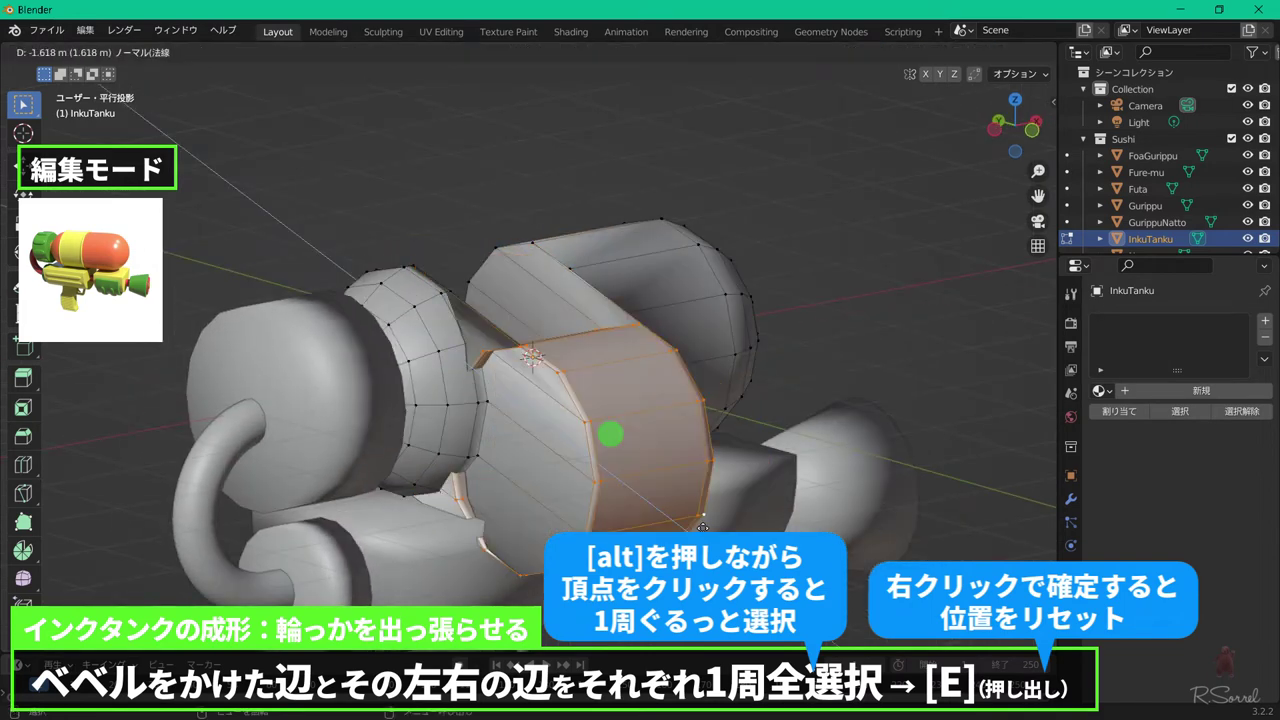
{"action": "right_click", "coordinate": [752, 440]}
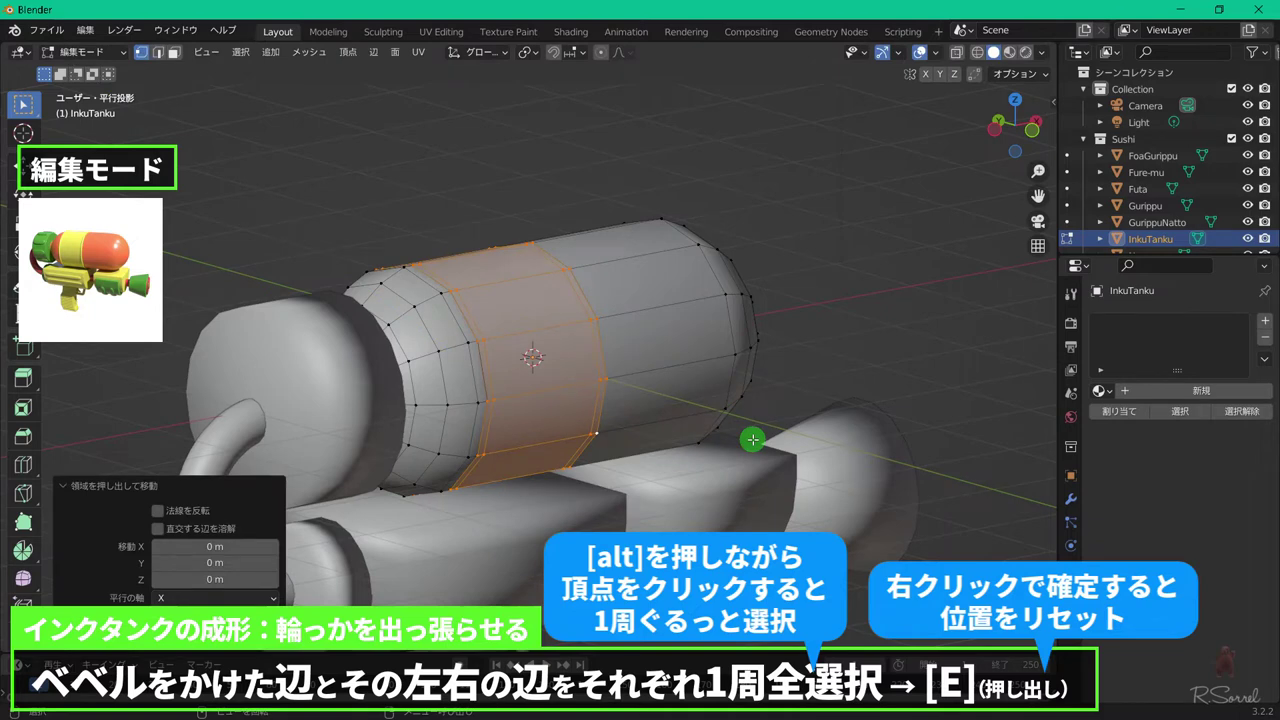
{"action": "key", "text": "s"}
{"action": "key", "text": "shift+x"}
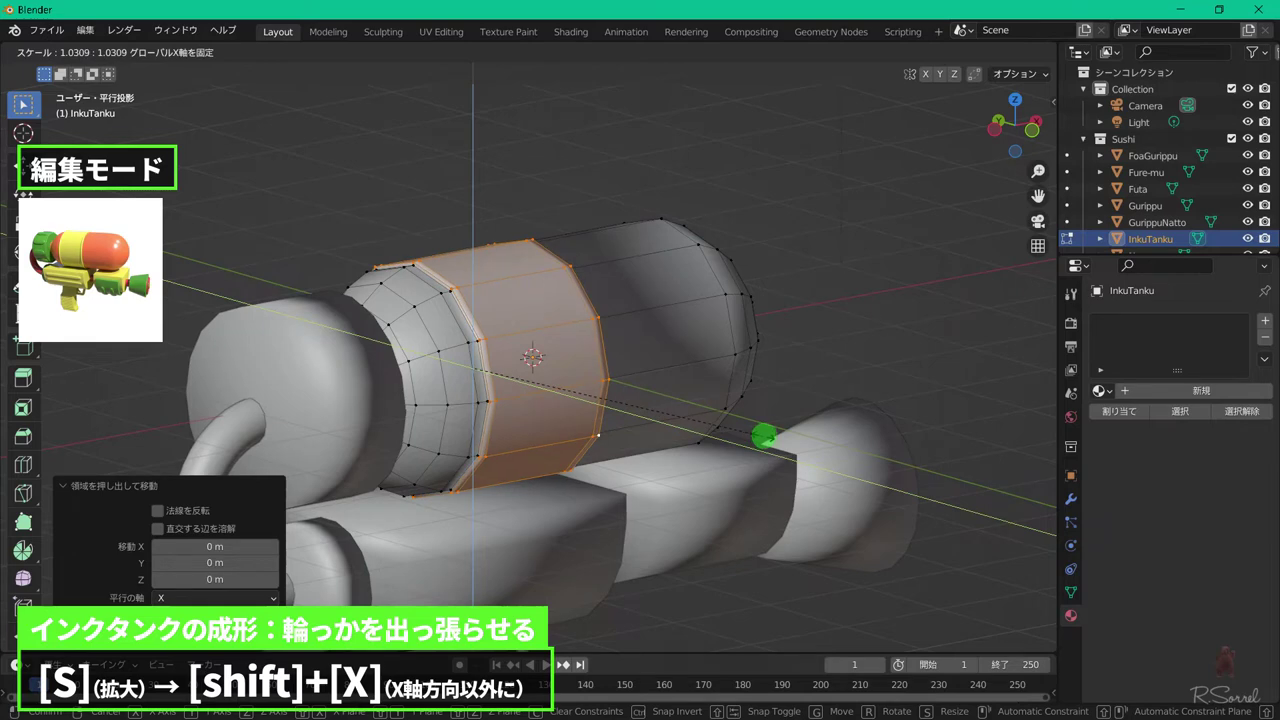
{"action": "left_click", "coordinate": [764, 436]}
{"action": "scroll", "coordinate": [497, 426], "scroll_direction": "up", "scroll_amount": 3}
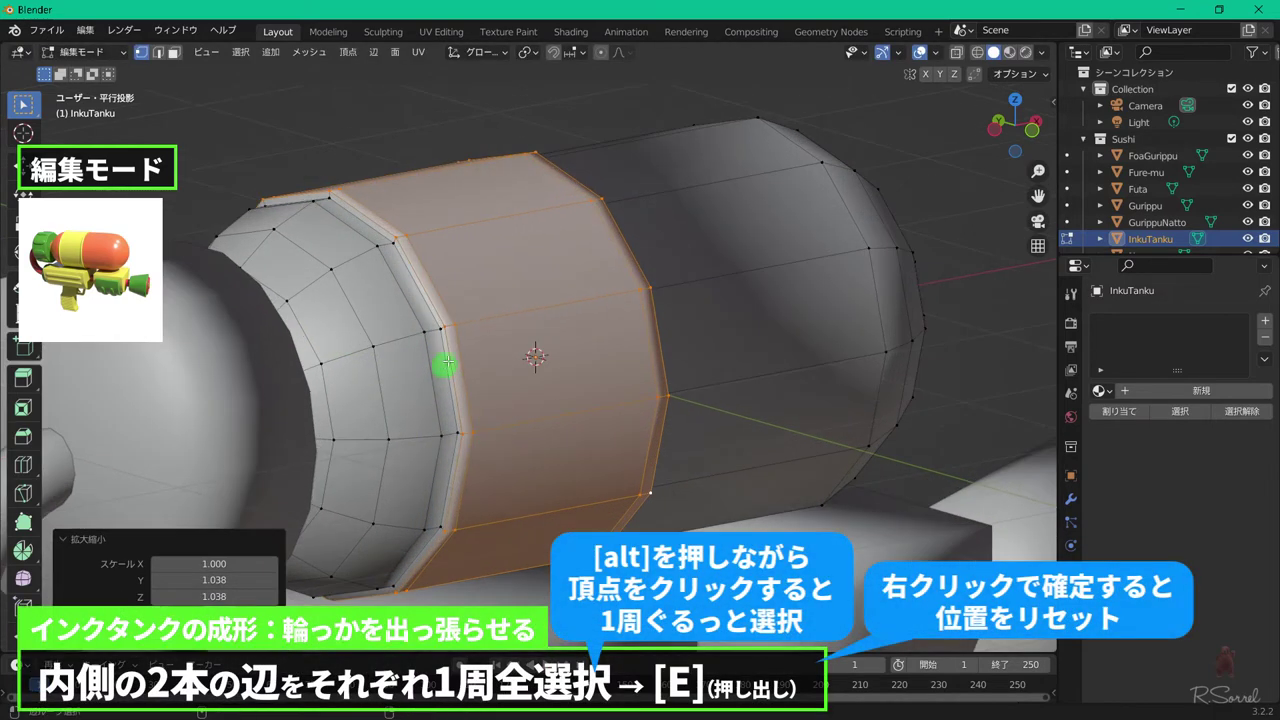
- Extrude the band's inner faces in place, shrink them to 0.972 on Y and Z, and exit Edit Mode
{"action": "mouse_move", "coordinate": [447, 360]}
{"action": "middle_mouse_down"}
{"action": "mouse_move", "coordinate": [460, 351]}
{"action": "mouse_move", "coordinate": [334, 349]}
{"action": "mouse_move", "coordinate": [429, 349]}
{"action": "mouse_move", "coordinate": [449, 371]}
{"action": "middle_mouse_up"}
{"action": "scroll", "coordinate": [360, 374], "scroll_direction": "down", "scroll_amount": 3}
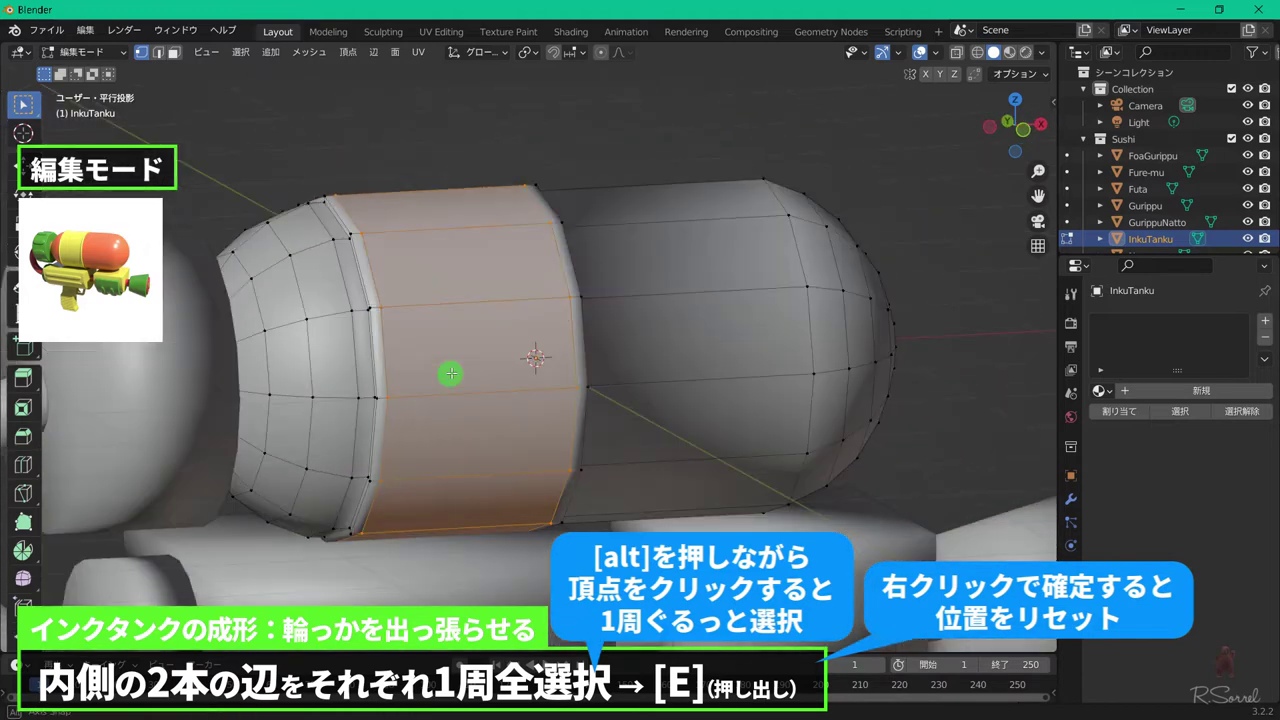
{"action": "key", "text": "e"}
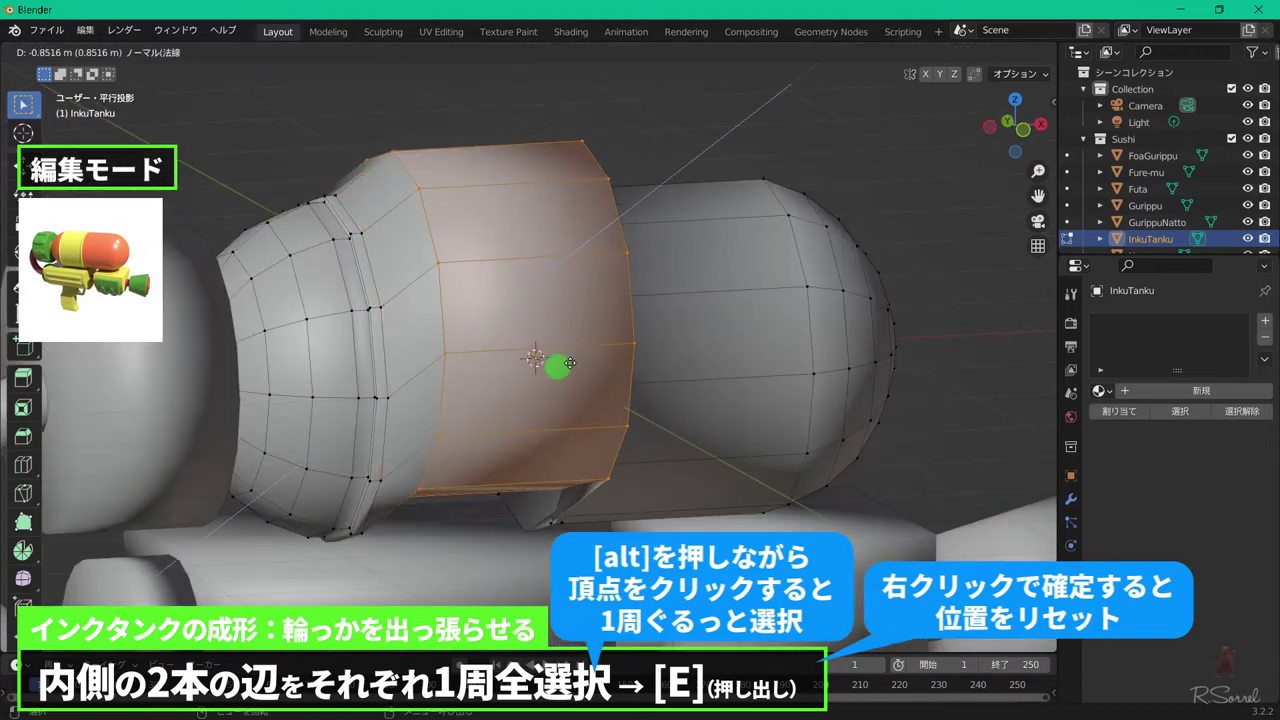
{"action": "right_click", "coordinate": [672, 296]}
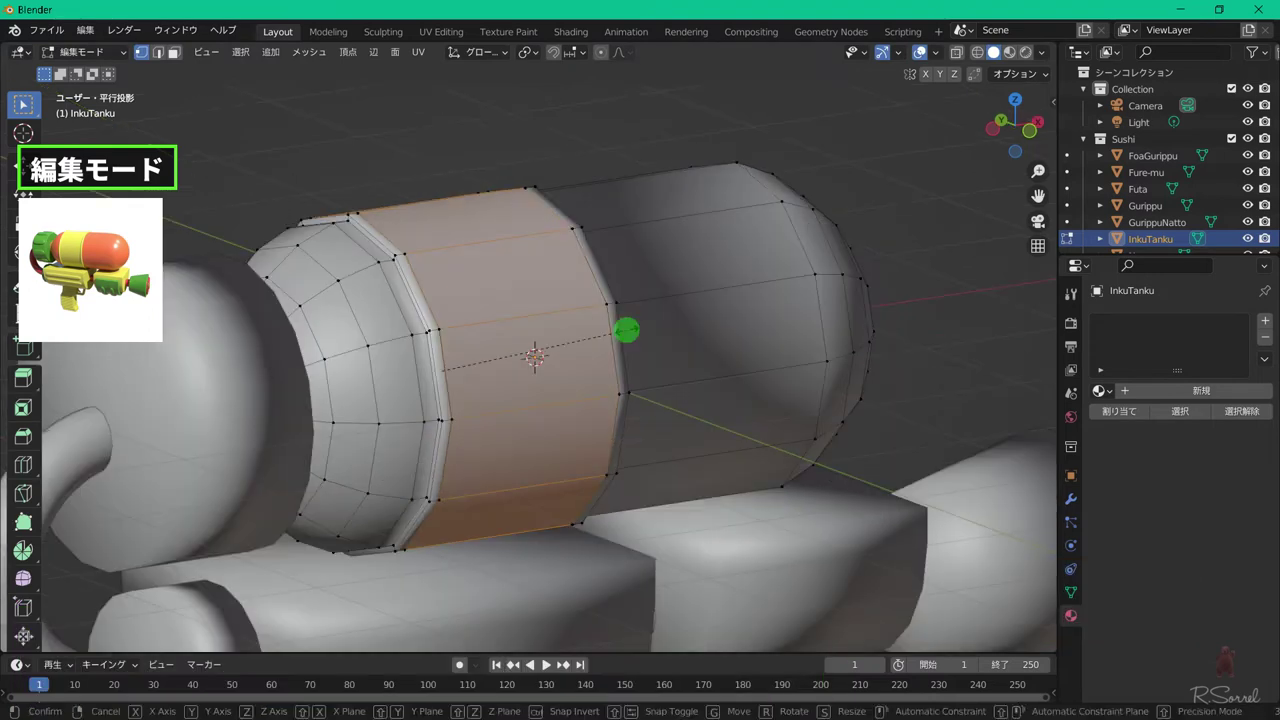
{"action": "key", "text": "s"}
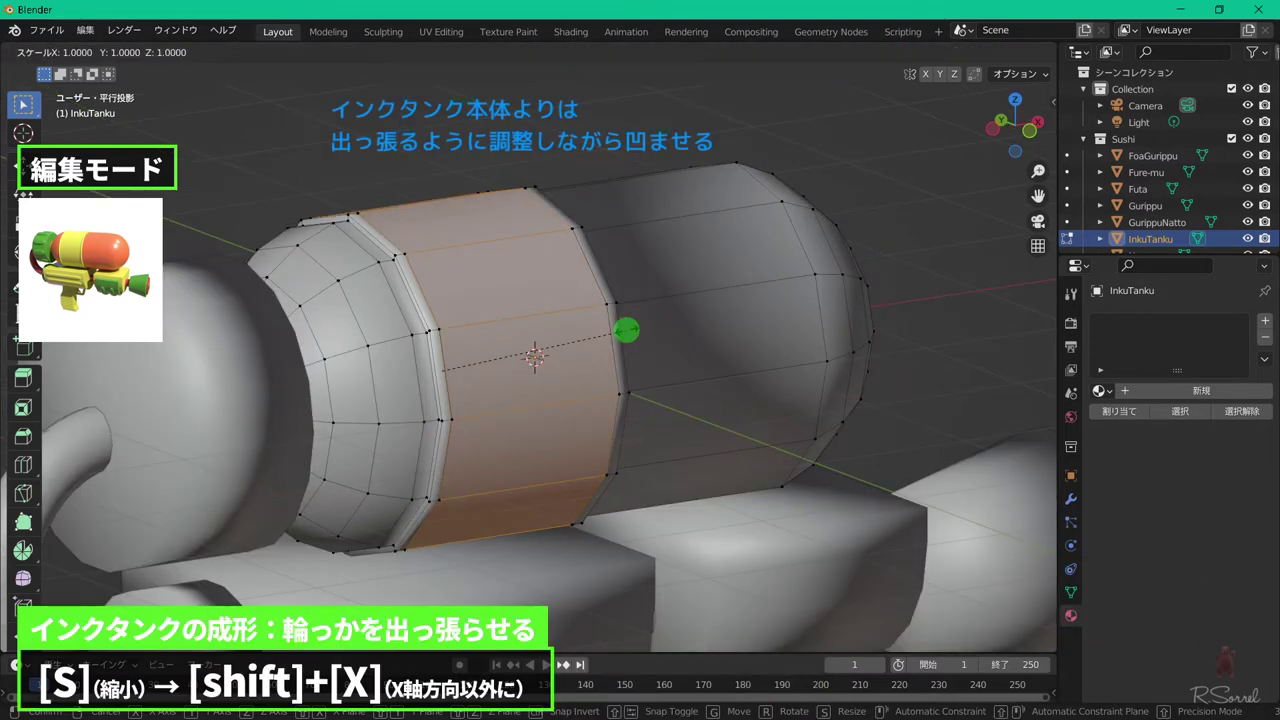
{"action": "key", "text": "shift+x"}
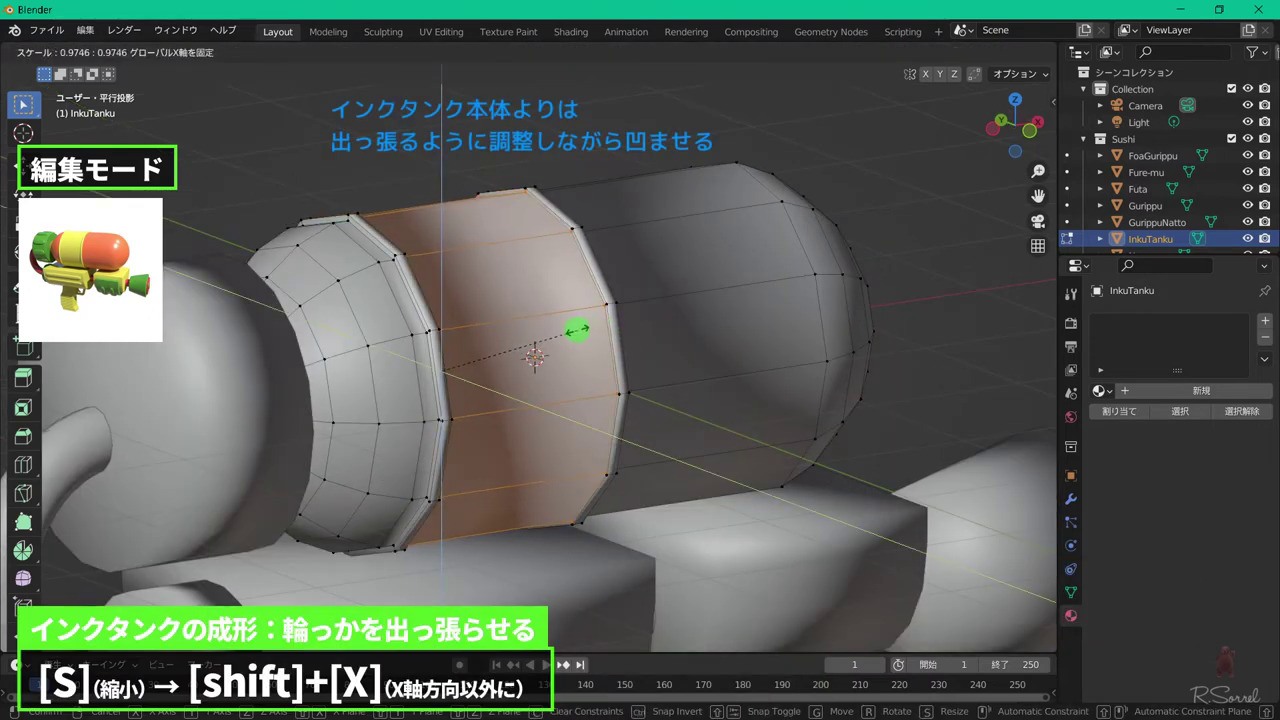
{"action": "left_click", "coordinate": [572, 331]}
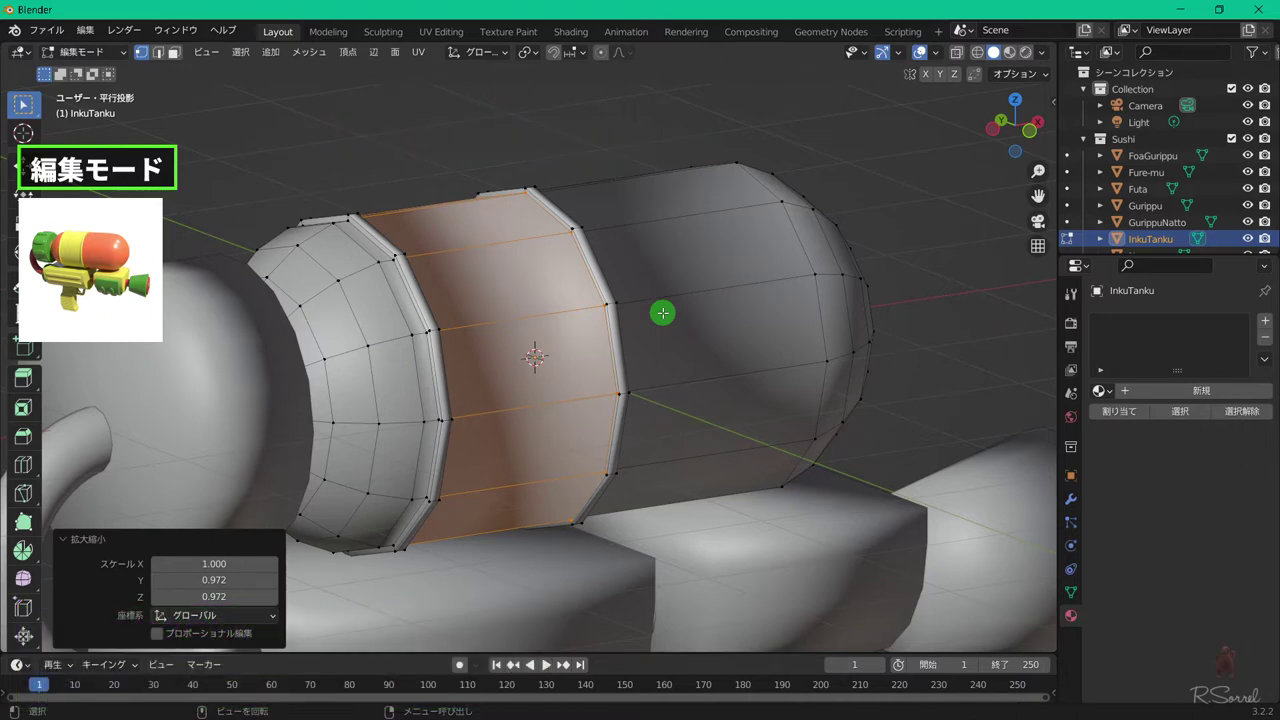
{"action": "key", "text": "Tab"}
{"action": "middle_click_drag", "start_coordinate": [480, 310], "coordinate": [451, 363]}
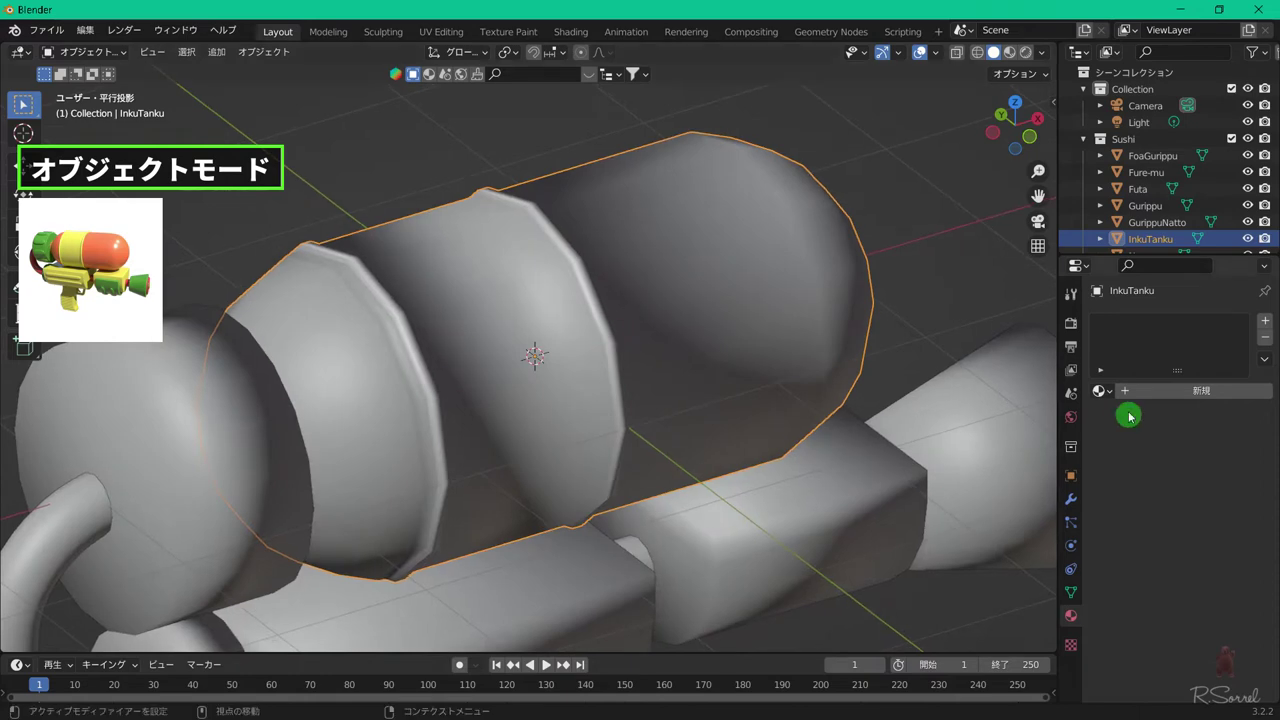
- Add a Subdivision Surface modifier to the ink tank at viewport level 2
{"action": "left_click", "coordinate": [1071, 498]}
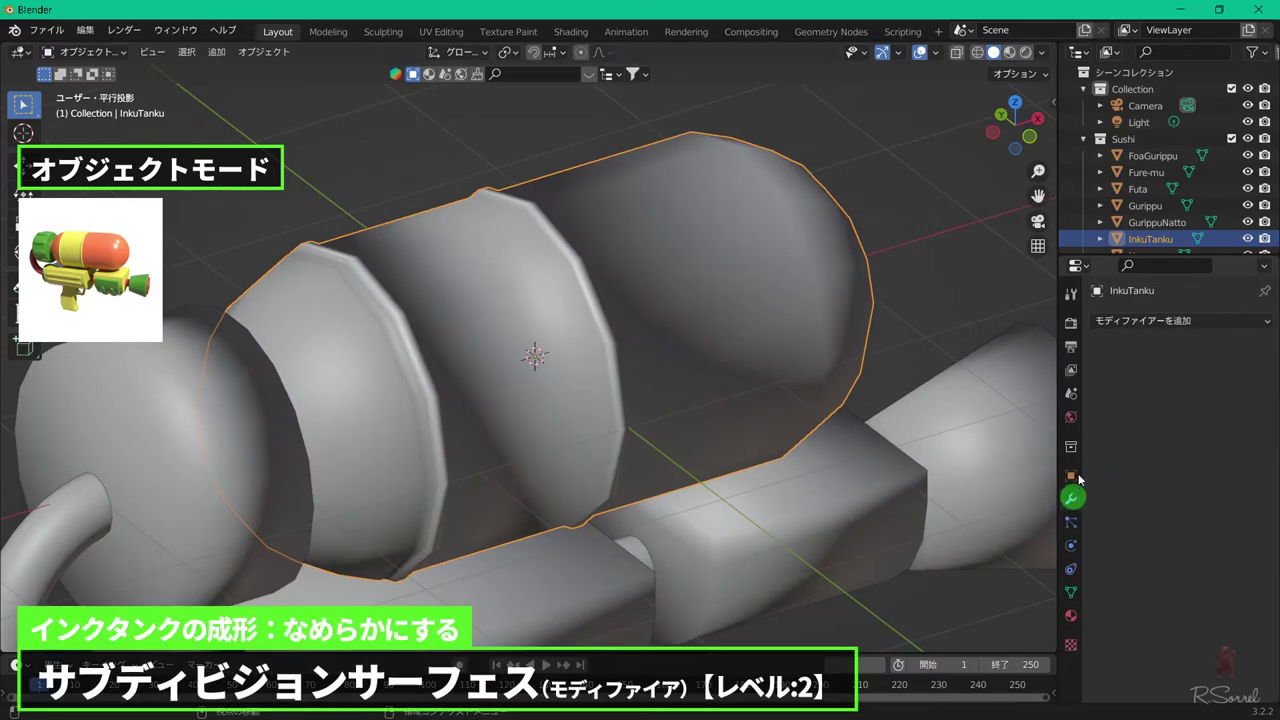
{"action": "left_click", "coordinate": [1135, 321]}
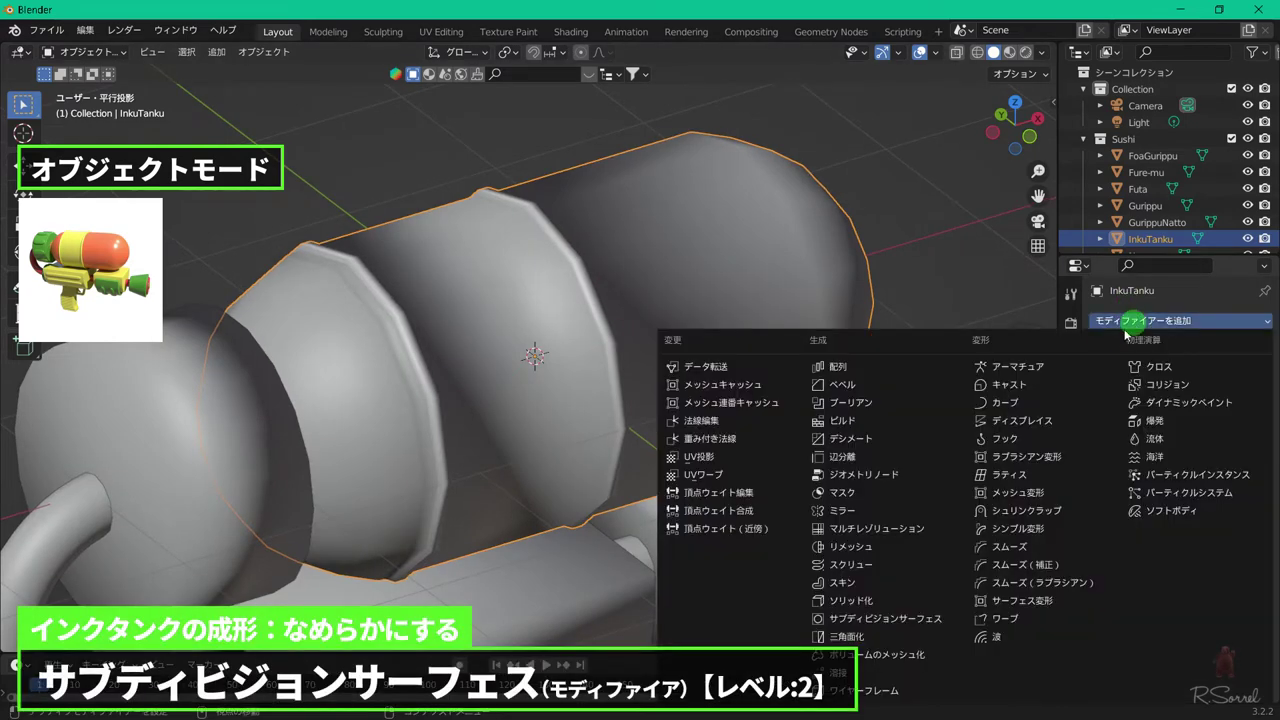
{"action": "left_click", "coordinate": [930, 622]}
{"action": "left_click", "coordinate": [1249, 394]}
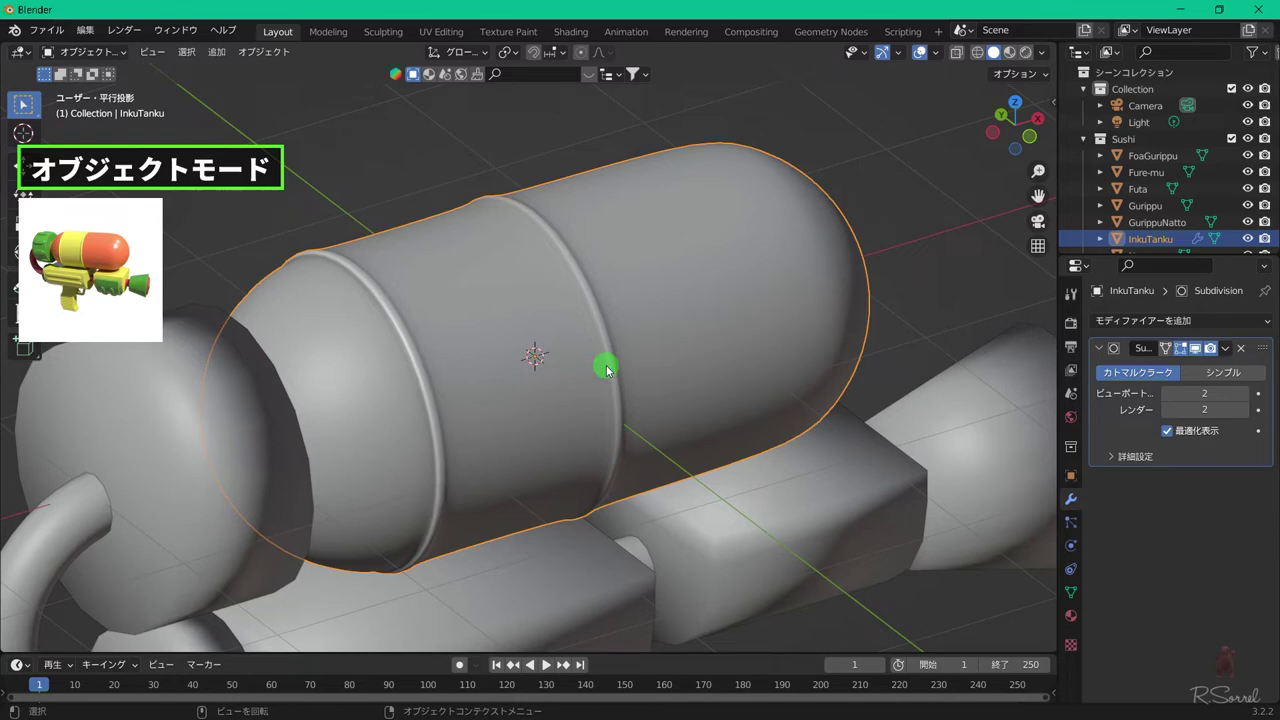
- In Edit Mode, hide the subdivision's edit-mode display and switch to edge selection
{"action": "key", "text": "Tab"}
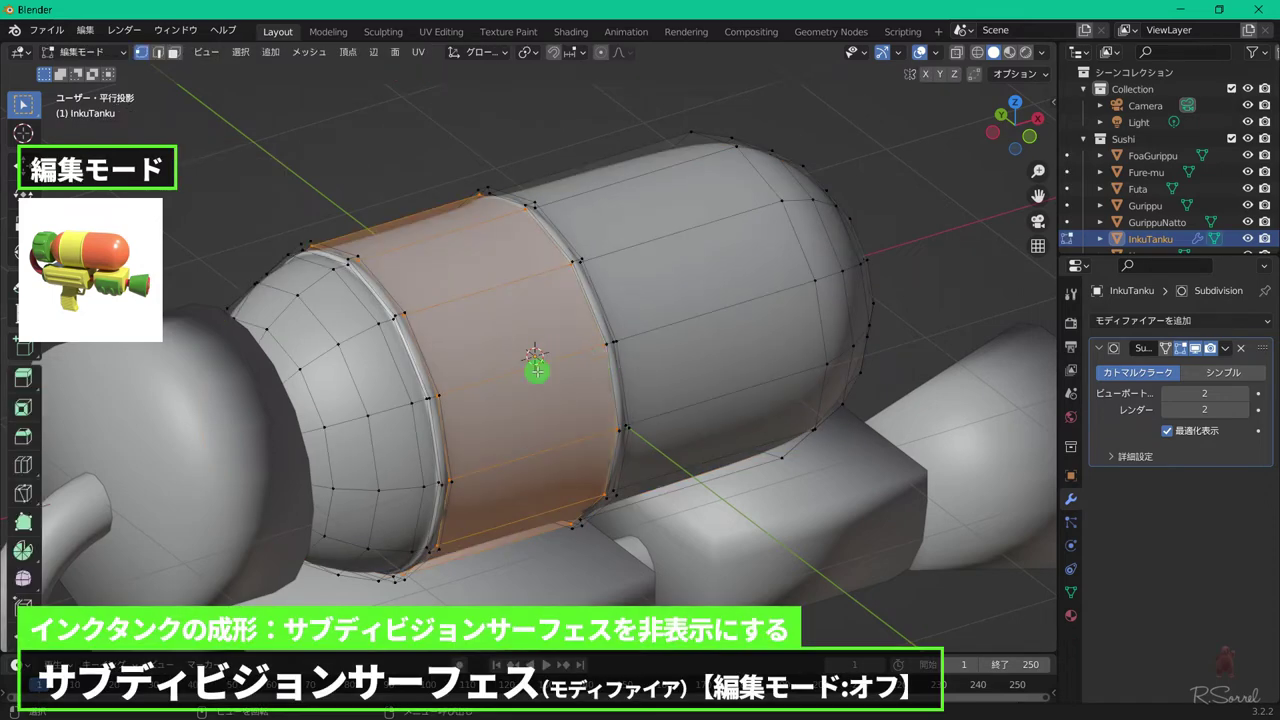
{"action": "left_click", "coordinate": [1181, 348]}
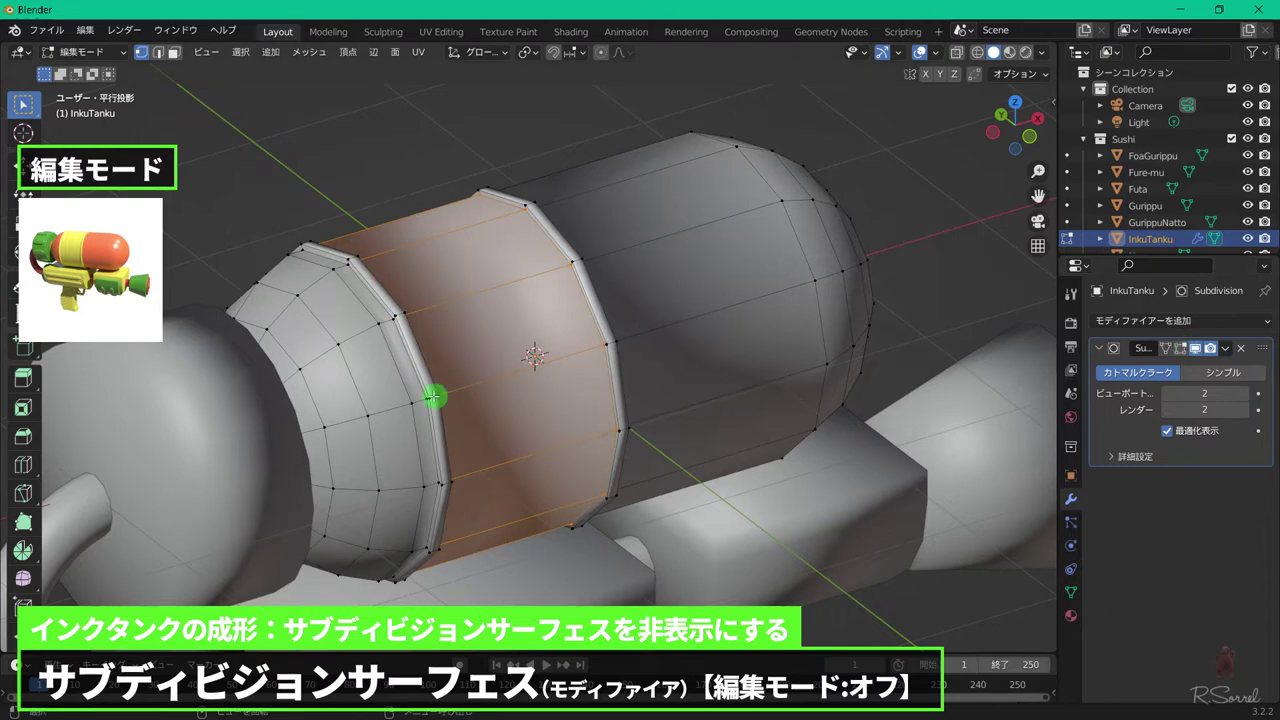
{"action": "middle_click_drag", "start_coordinate": [424, 395], "coordinate": [497, 377]}
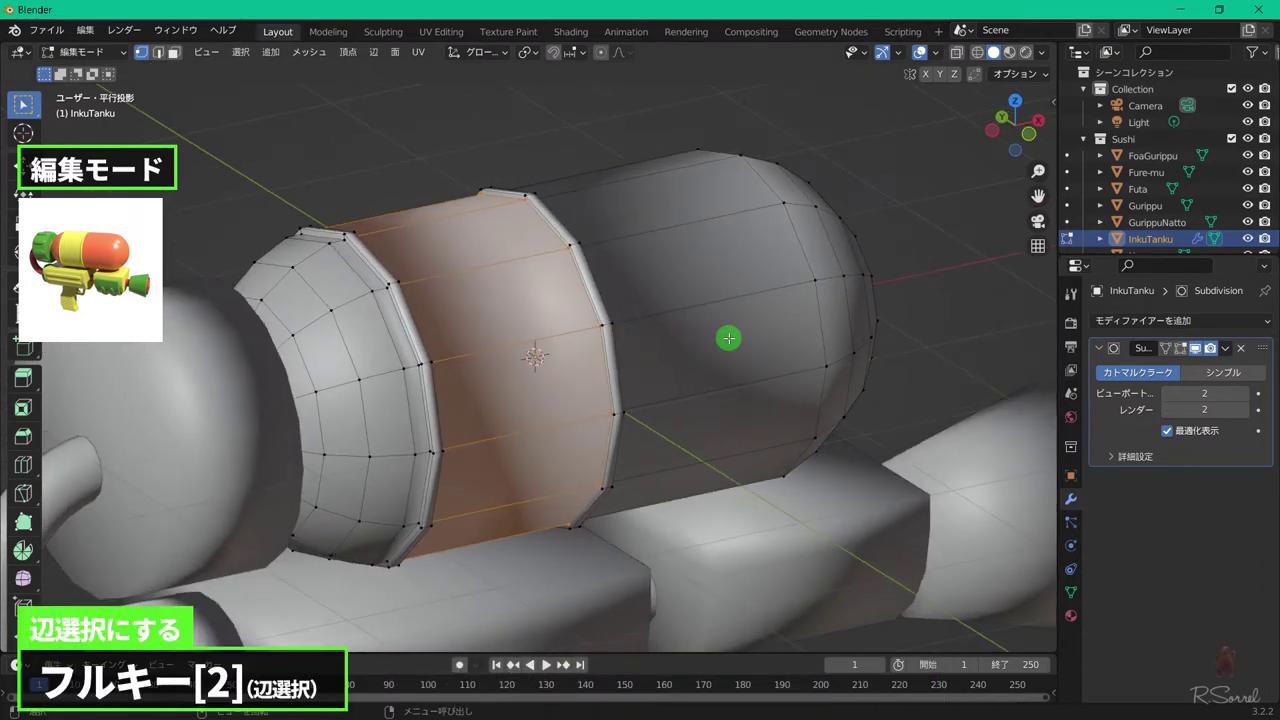
{"action": "key", "text": "2"}
{"action": "middle_click_drag", "start_coordinate": [729, 334], "coordinate": [445, 274]}
- Mark both raised bands' border loops as sharp and return to Object Mode
{"action": "left_click", "coordinate": [497, 290], "text": "alt+shift"}
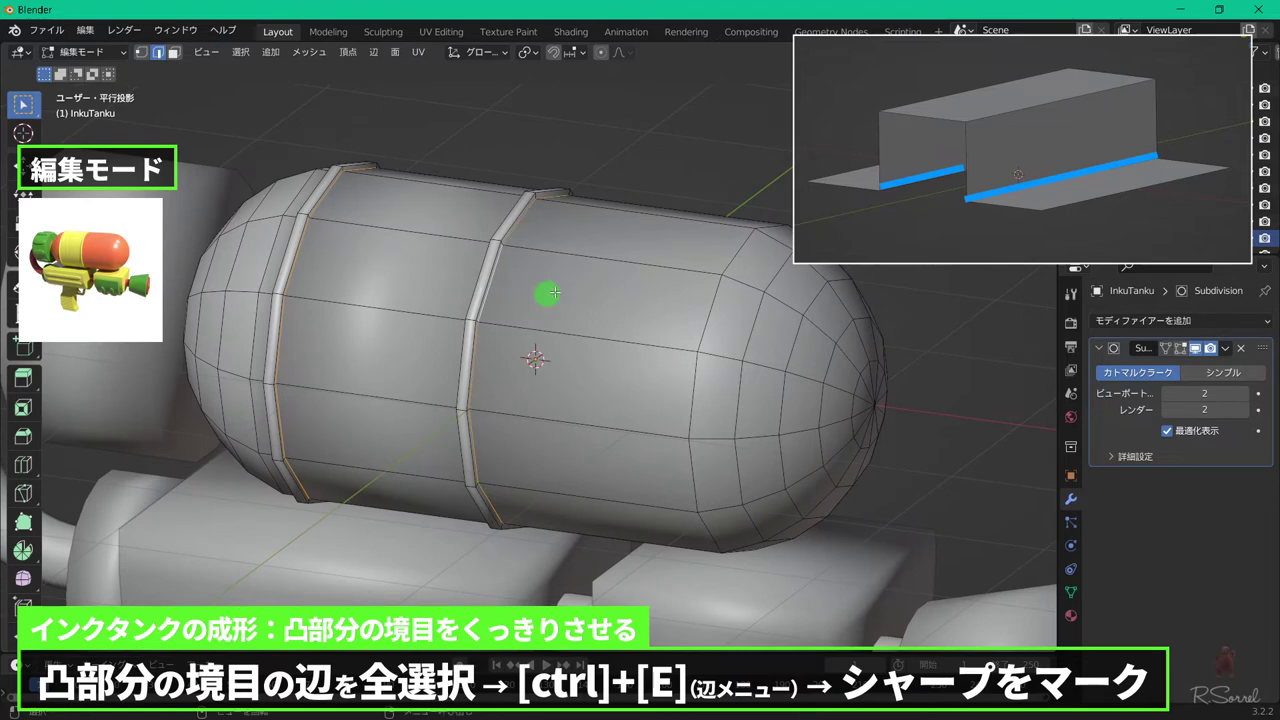
{"action": "key", "text": "ctrl+e"}
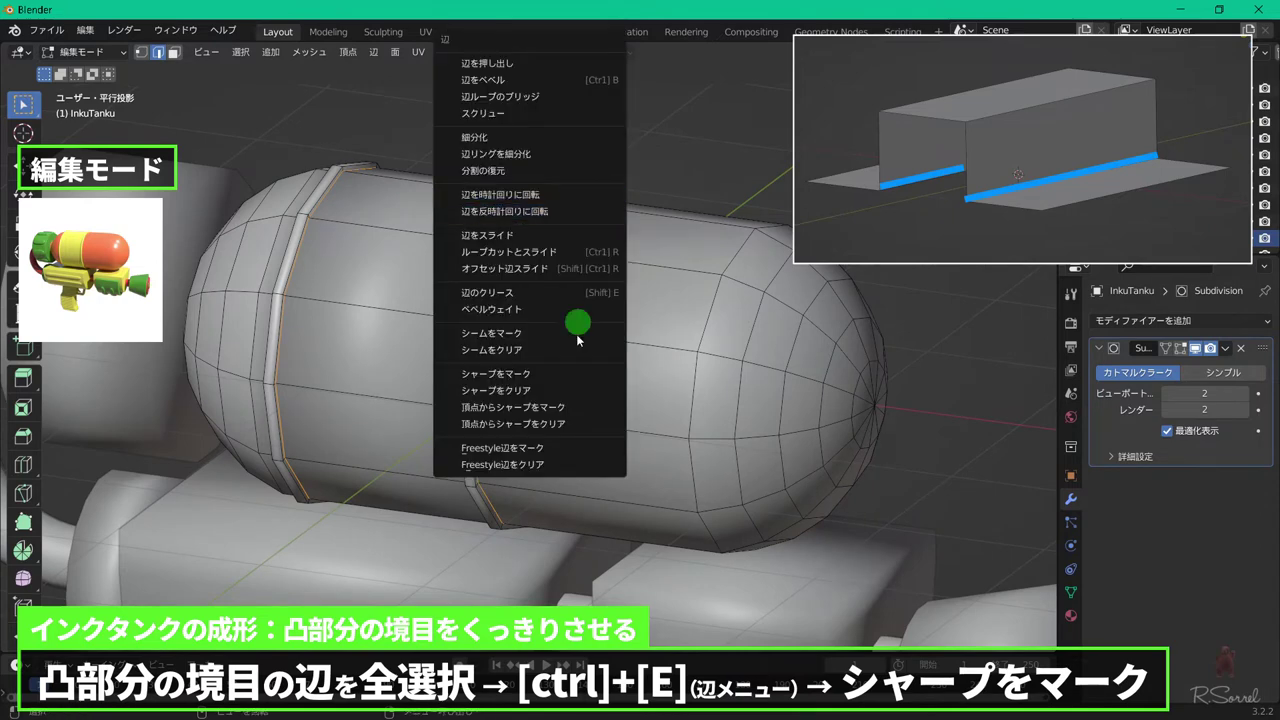
{"action": "left_click", "coordinate": [590, 374]}
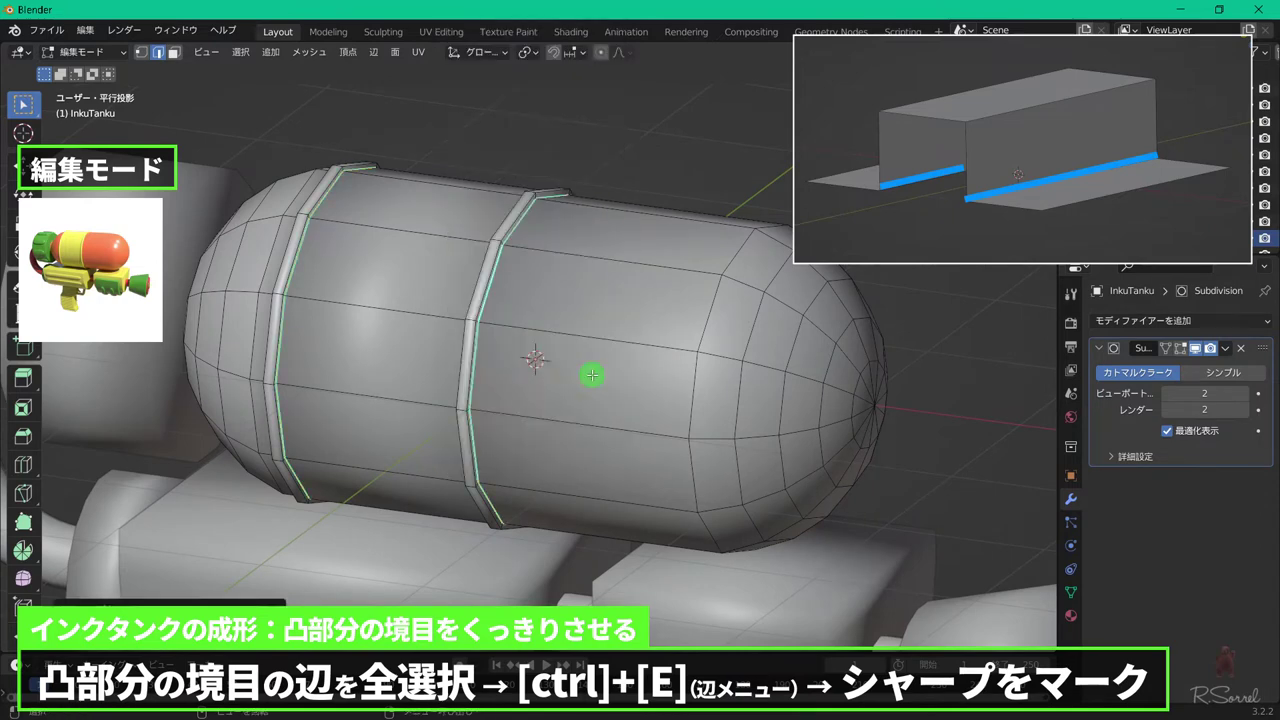
{"action": "key", "text": "Tab"}
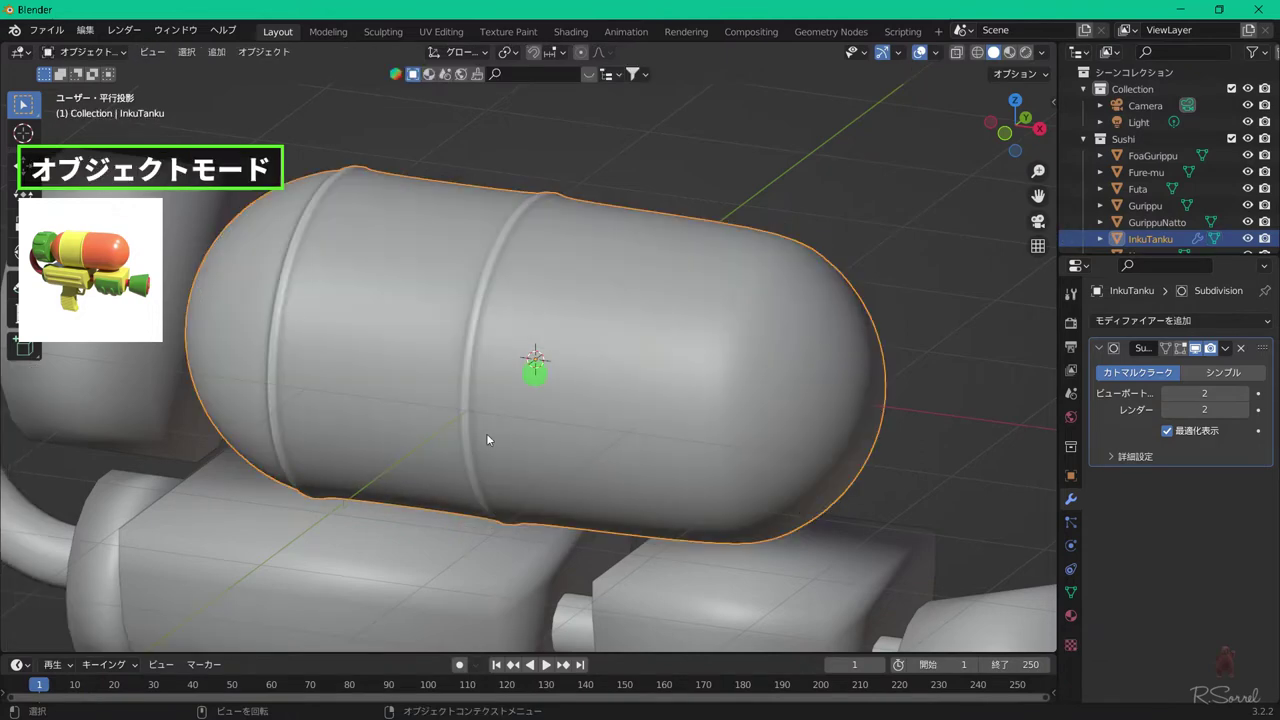
- Add an Edge Split modifier above Subdivision, using sharp edges only with Edge Angle off
{"action": "left_click", "coordinate": [1157, 321]}
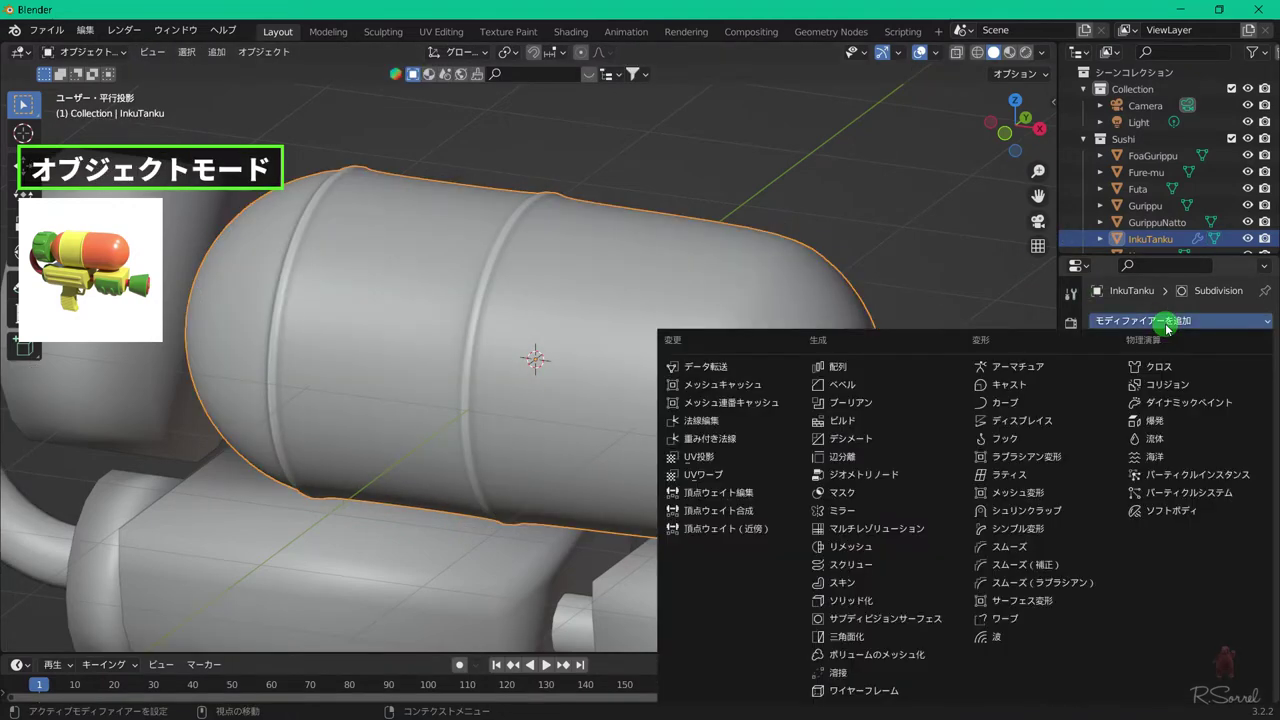
{"action": "left_click", "coordinate": [866, 459]}
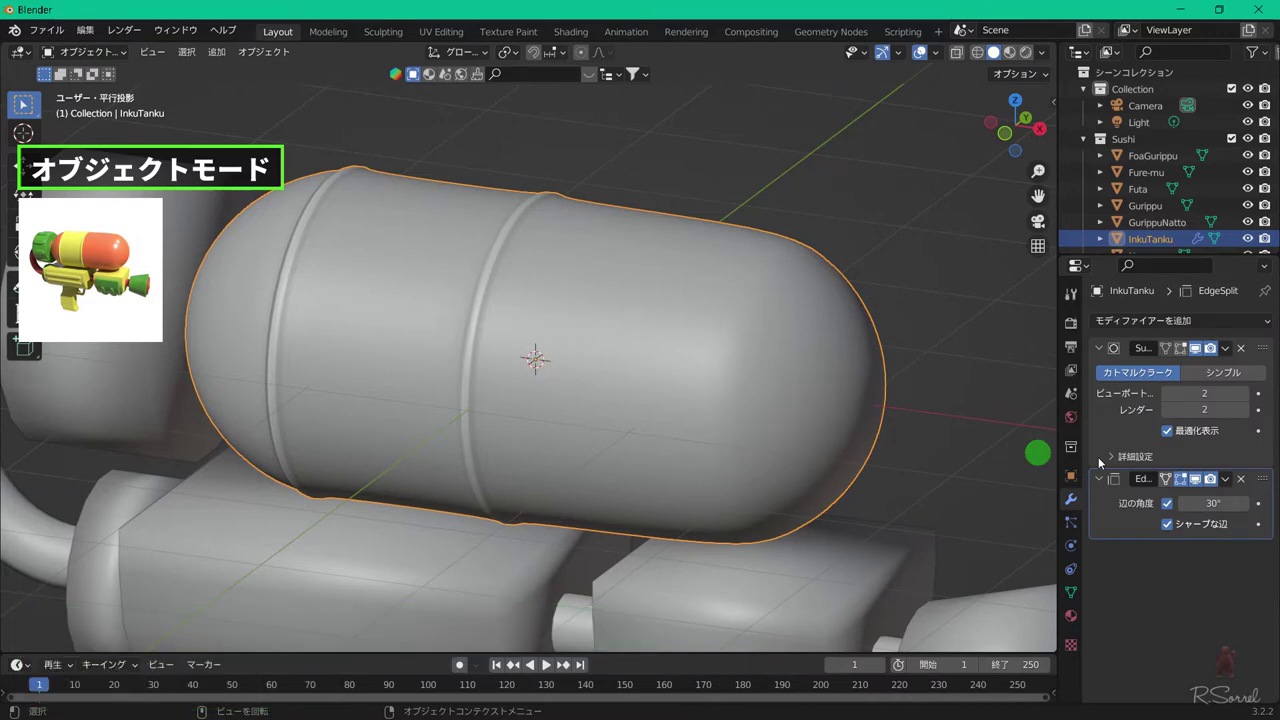
{"action": "left_click_drag", "start_coordinate": [1260, 465], "coordinate": [1247, 337]}
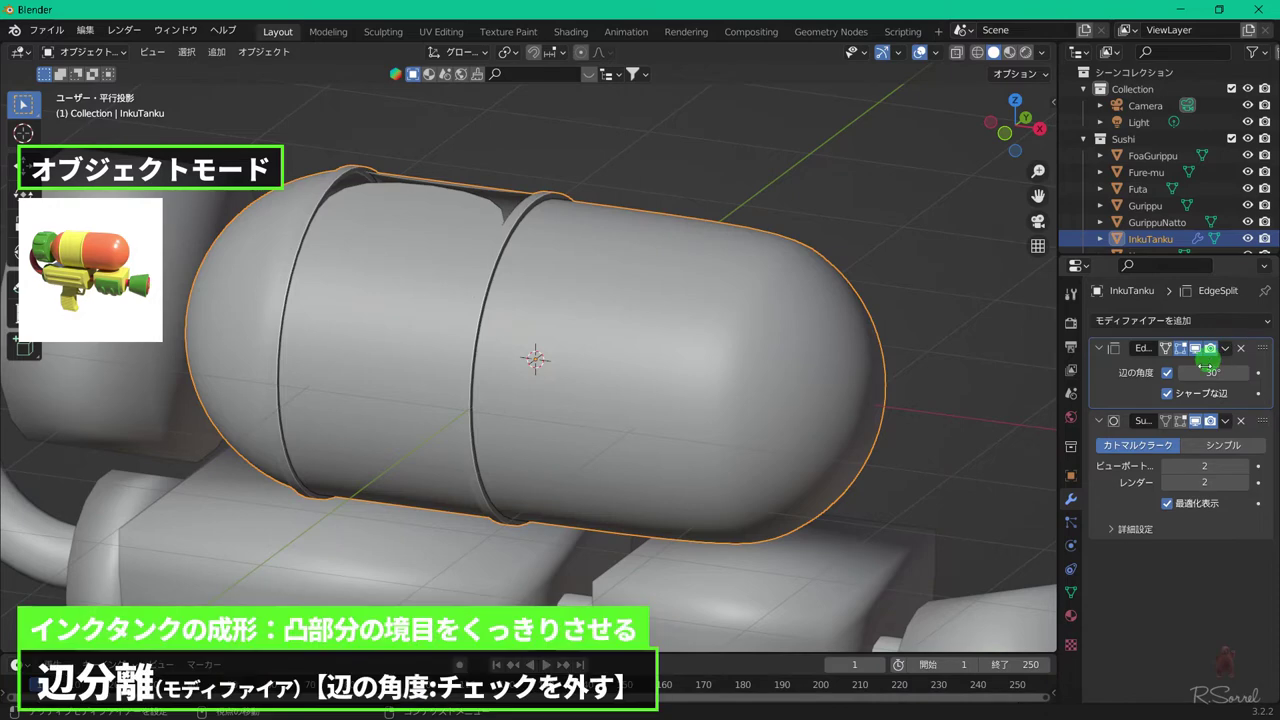
{"action": "left_click", "coordinate": [1168, 373]}
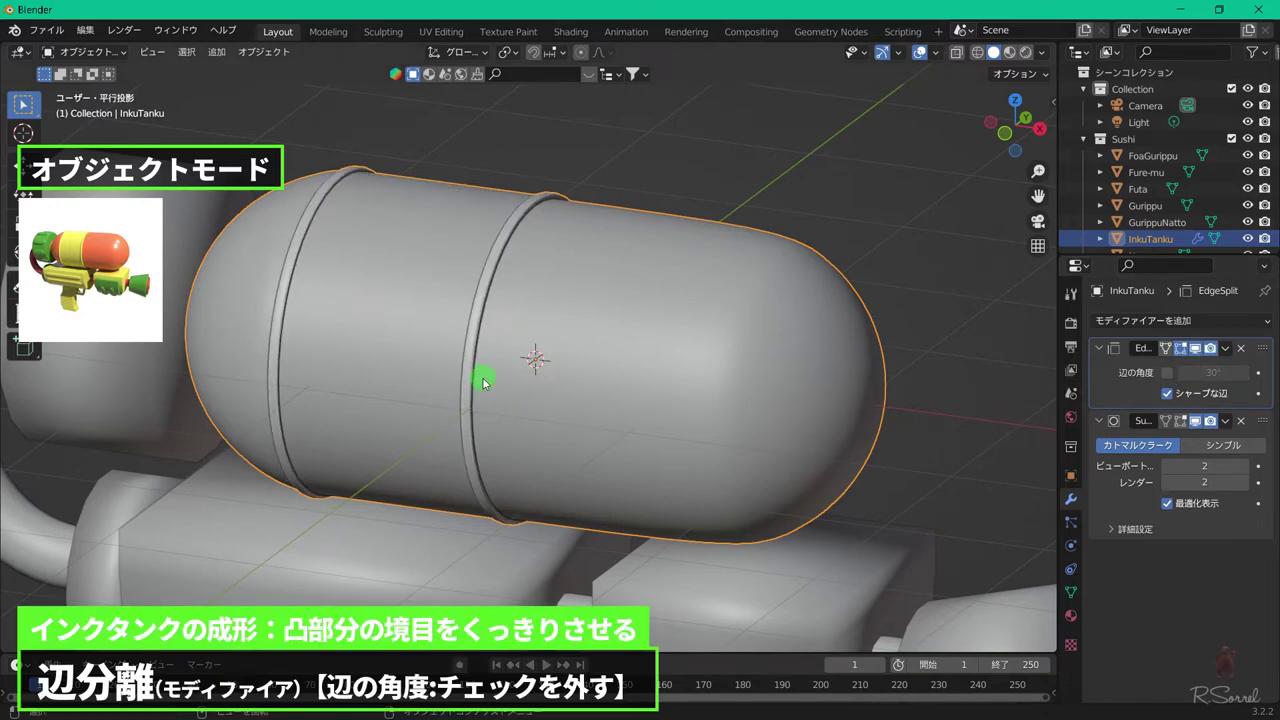
{"action": "scroll", "coordinate": [482, 382], "scroll_direction": "up", "scroll_amount": 8}
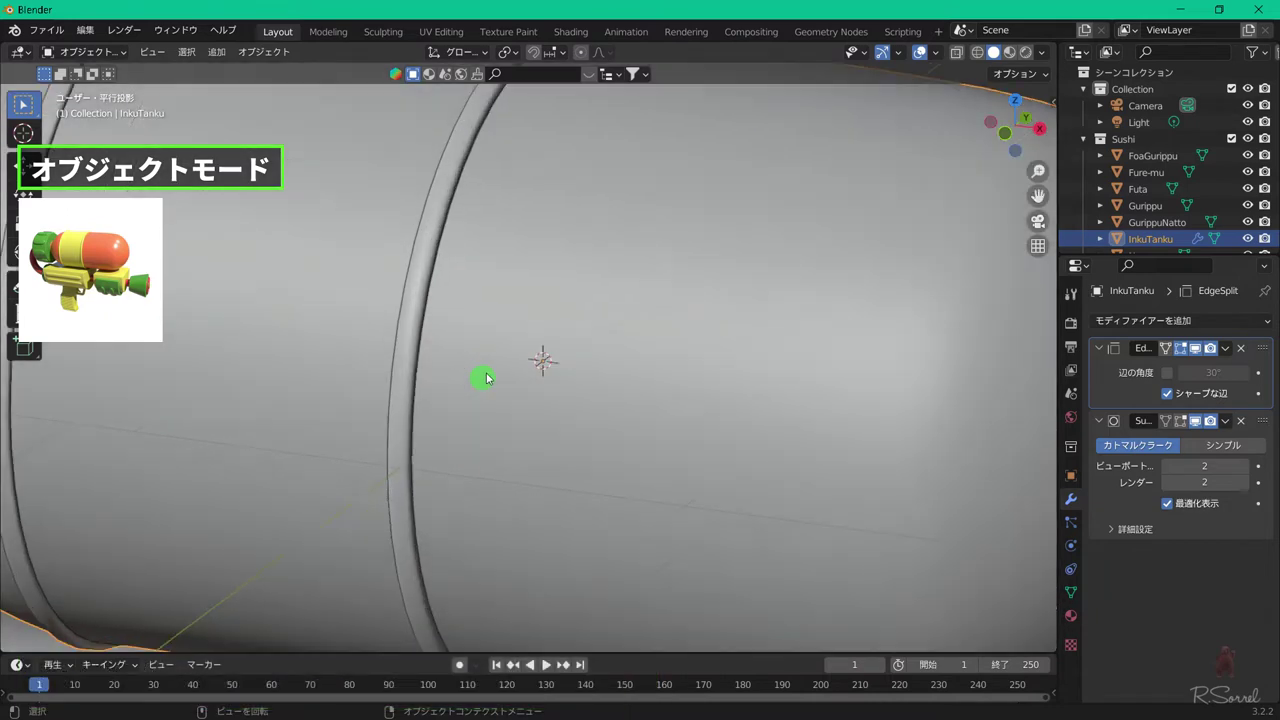
{"action": "middle_click_drag", "start_coordinate": [438, 318], "coordinate": [437, 314]}
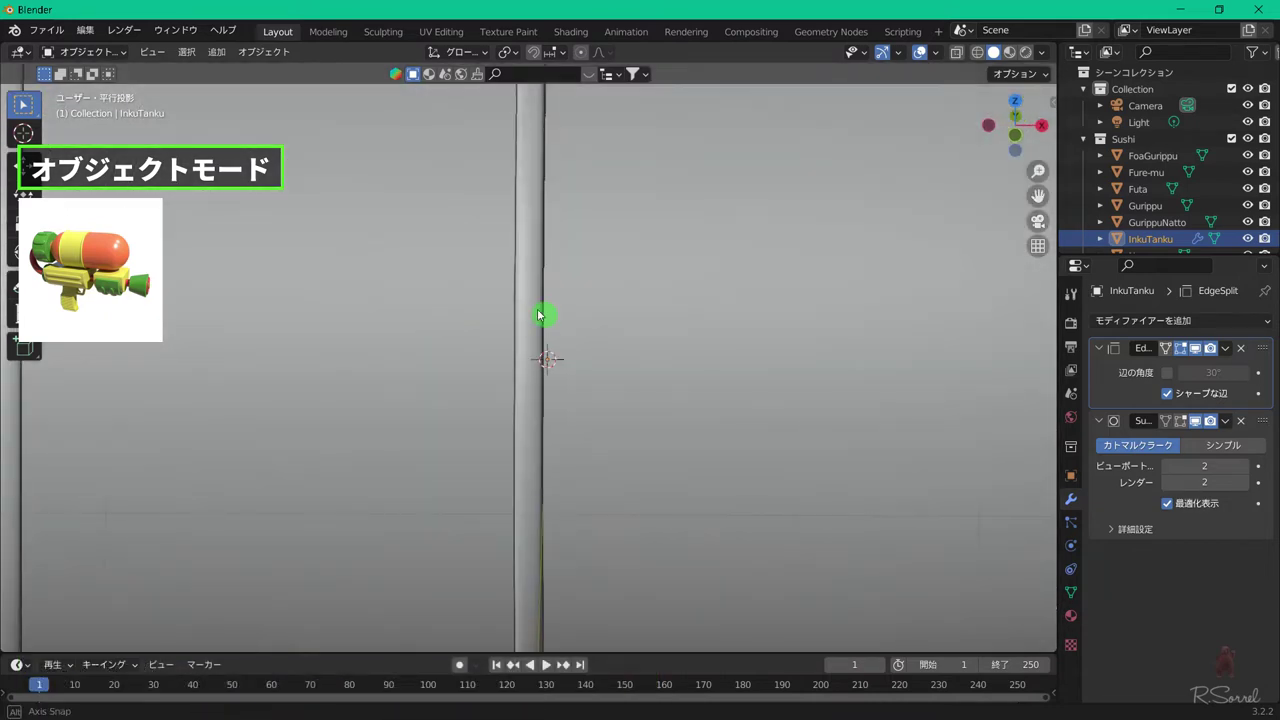
{"action": "middle_click_drag", "start_coordinate": [543, 314], "coordinate": [349, 314]}
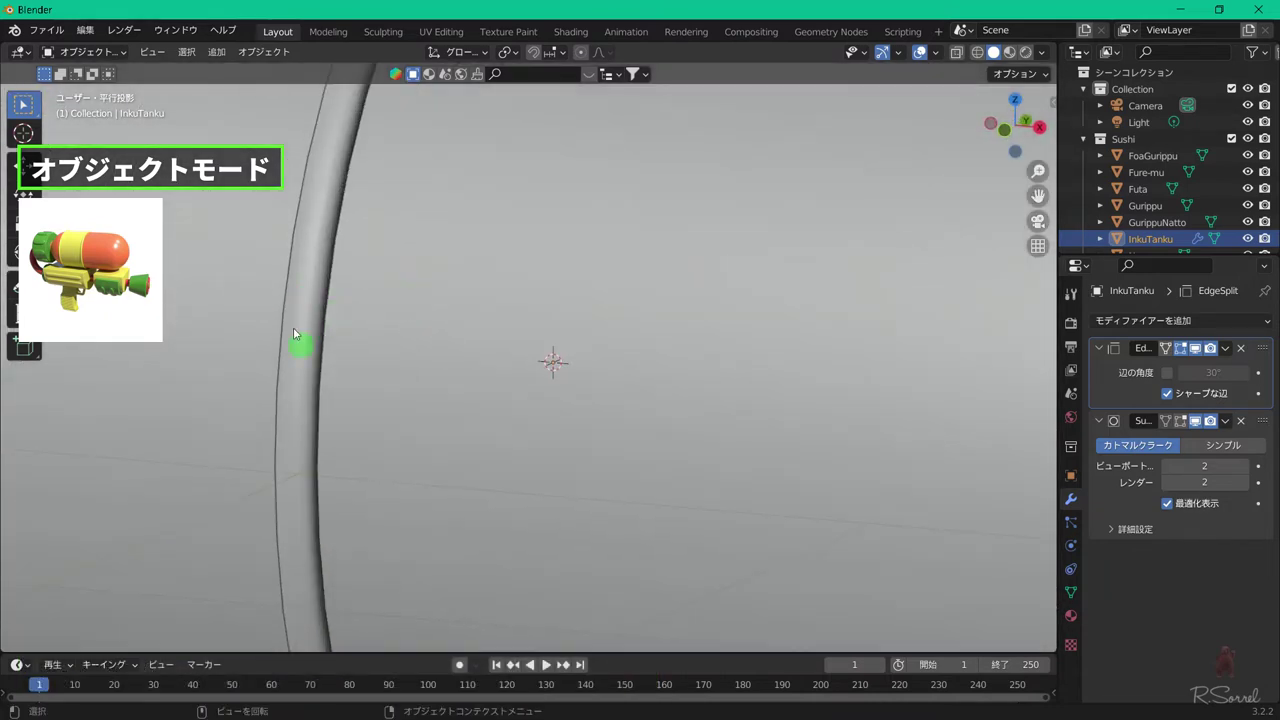
{"action": "scroll", "coordinate": [297, 343], "scroll_direction": "down", "scroll_amount": 6}
{"action": "middle_click_drag", "start_coordinate": [441, 325], "coordinate": [476, 325]}
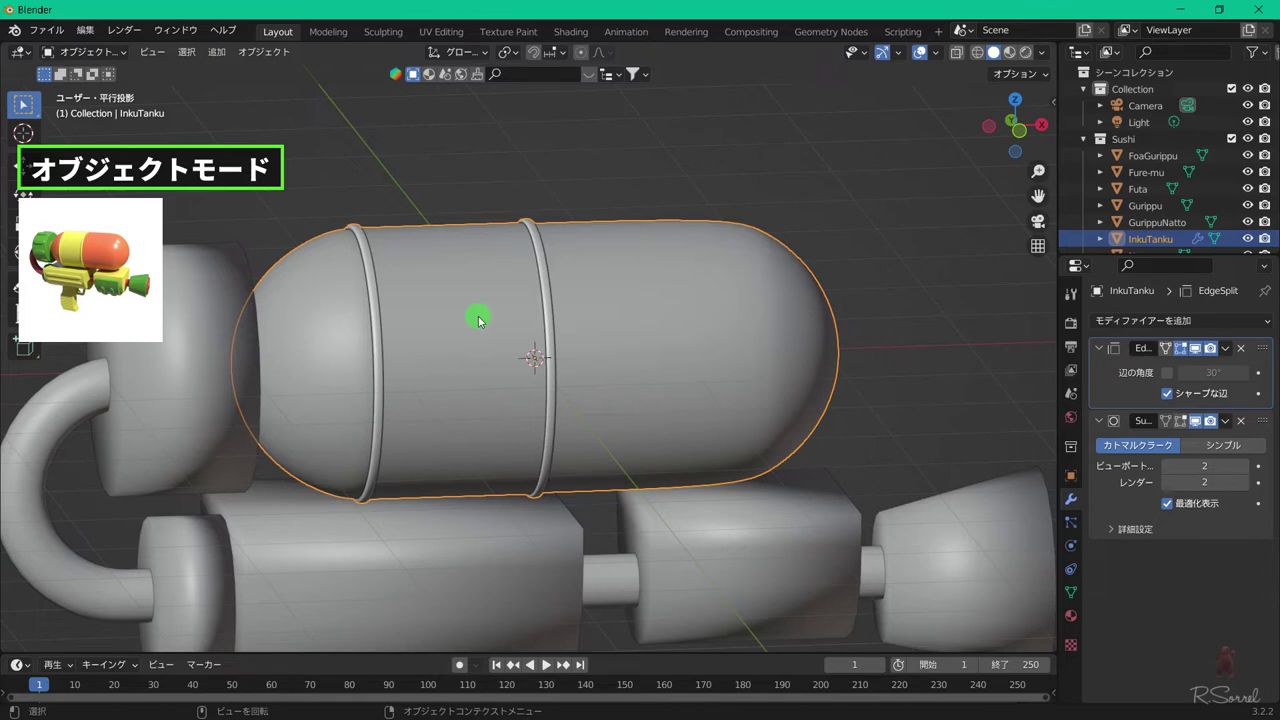
- Isolate the ink tank in local view from the front and enter Edit Mode
{"action": "key", "text": "KP_Divide"}
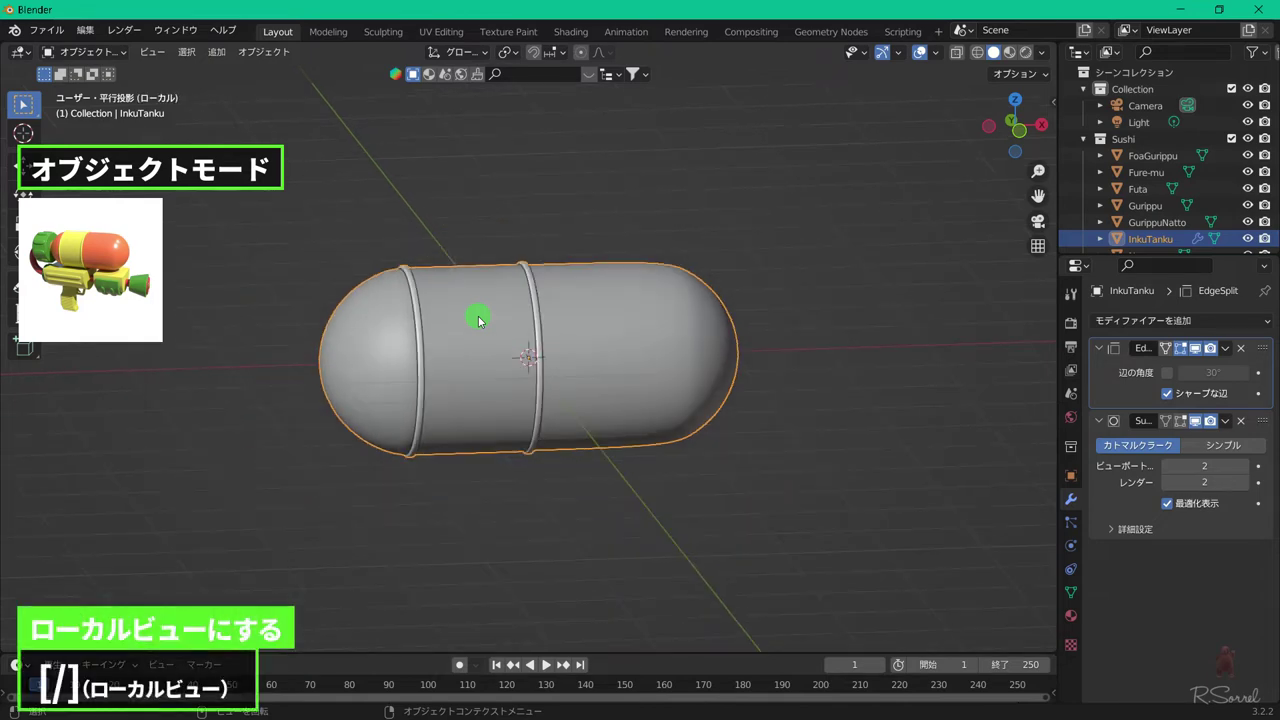
{"action": "key", "text": "KP_1"}
{"action": "key", "text": "Tab"}
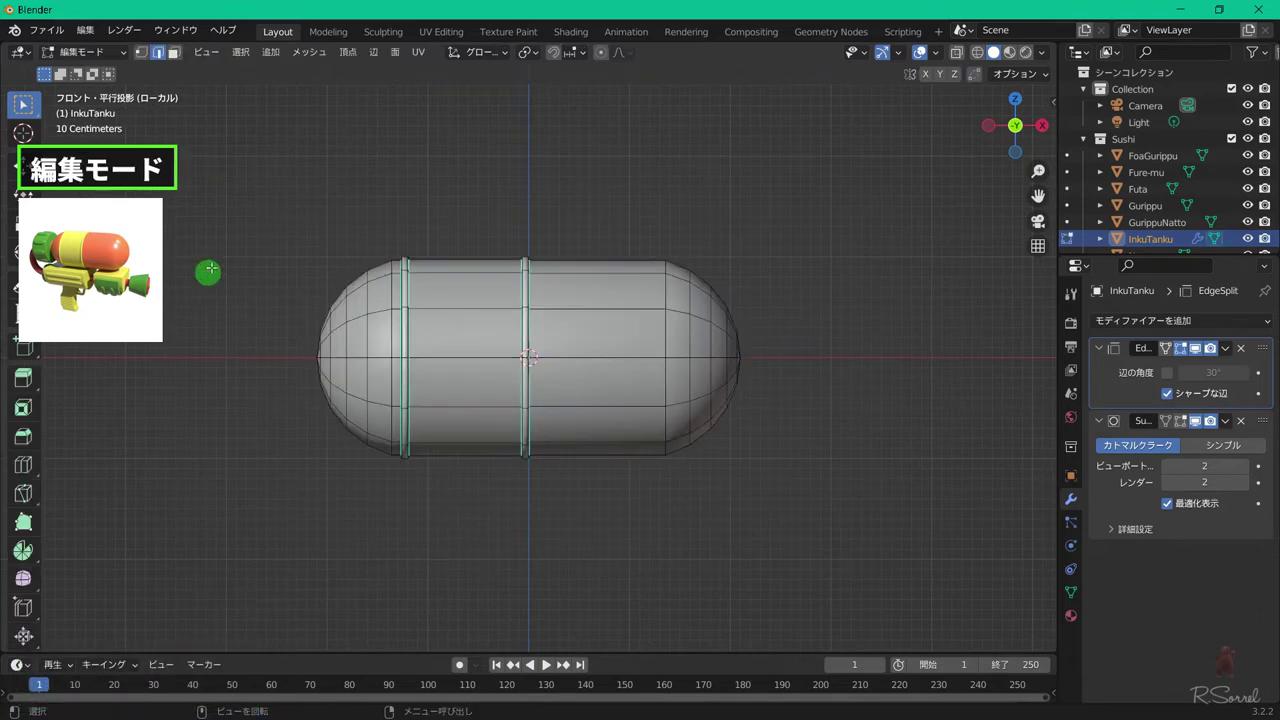
{"action": "scroll", "coordinate": [336, 312], "scroll_direction": "up", "scroll_amount": 1}
- Try extruding and moving the tank's left tip, undoing both attempts
{"action": "left_click", "coordinate": [285, 338]}
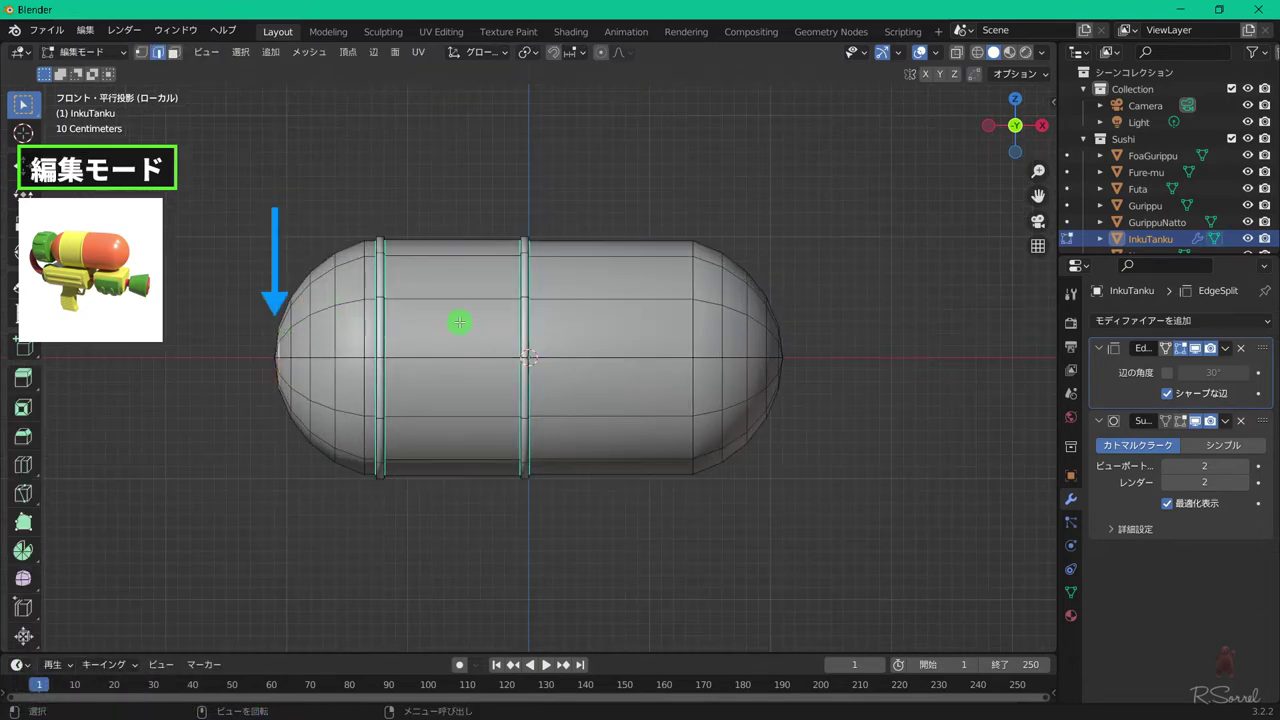
{"action": "key", "text": "e"}
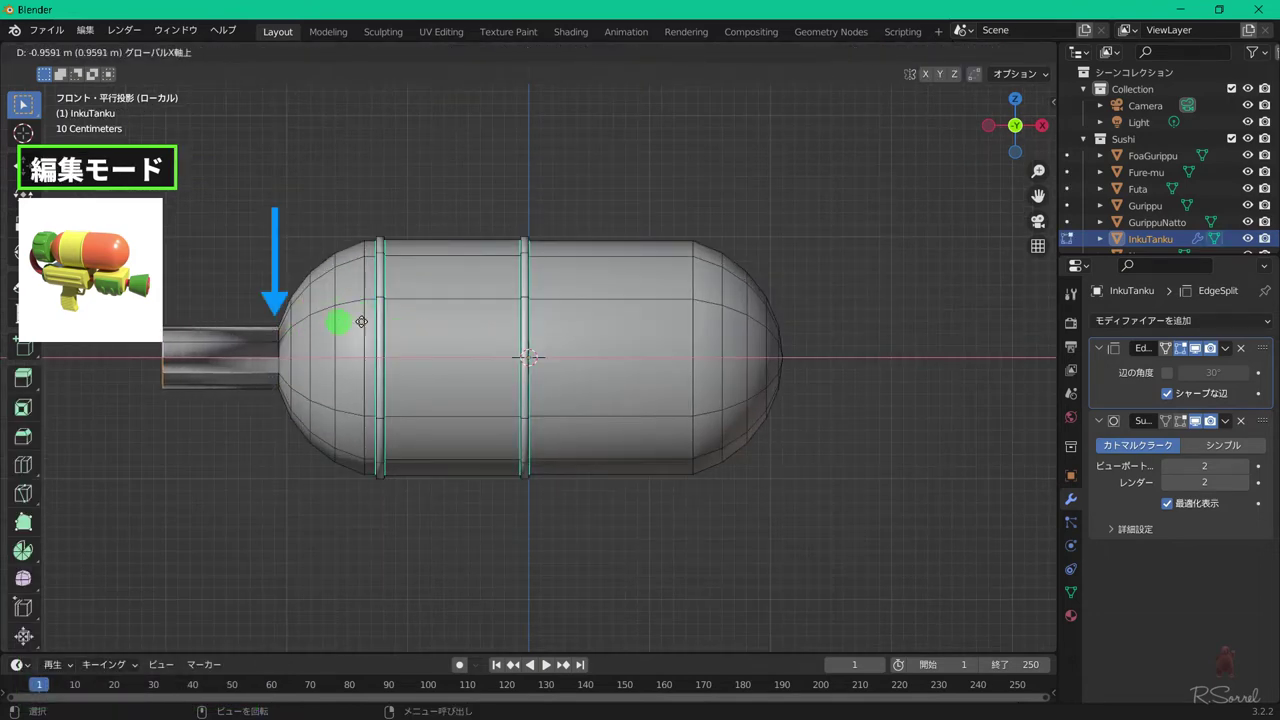
{"action": "right_click", "coordinate": [394, 334]}
{"action": "key", "text": "ctrl+z"}
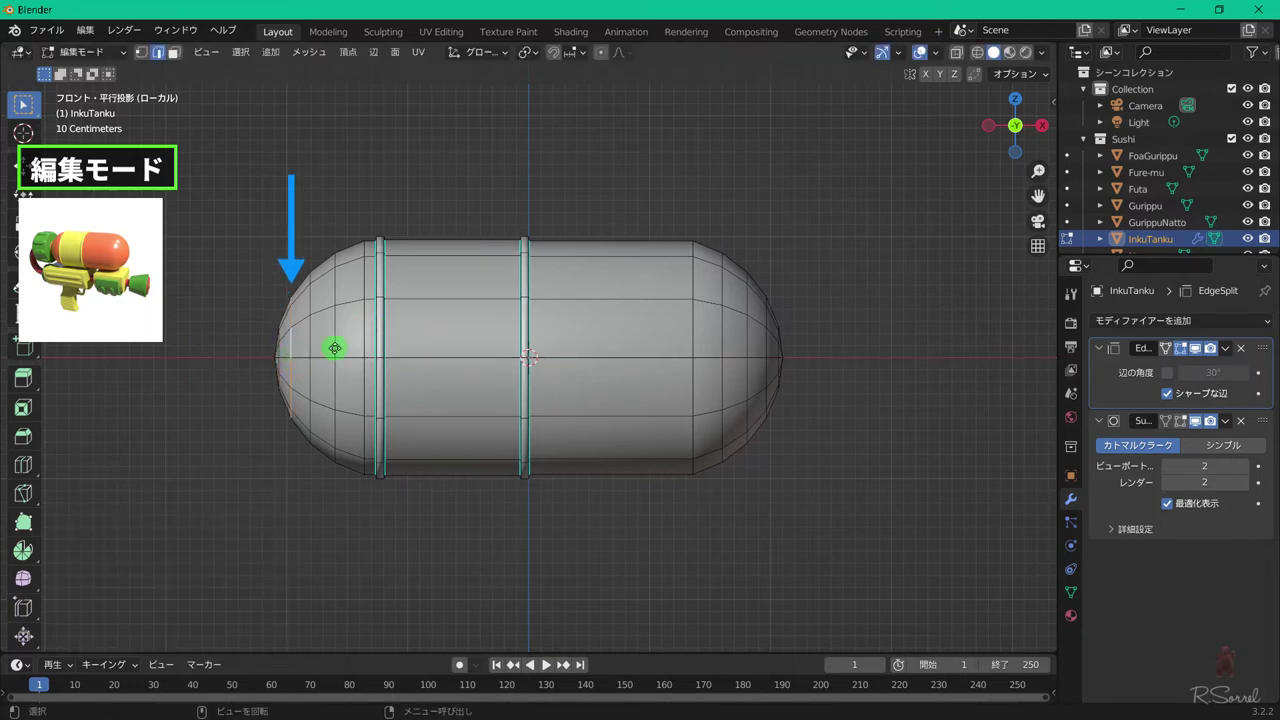
{"action": "key", "text": "g"}
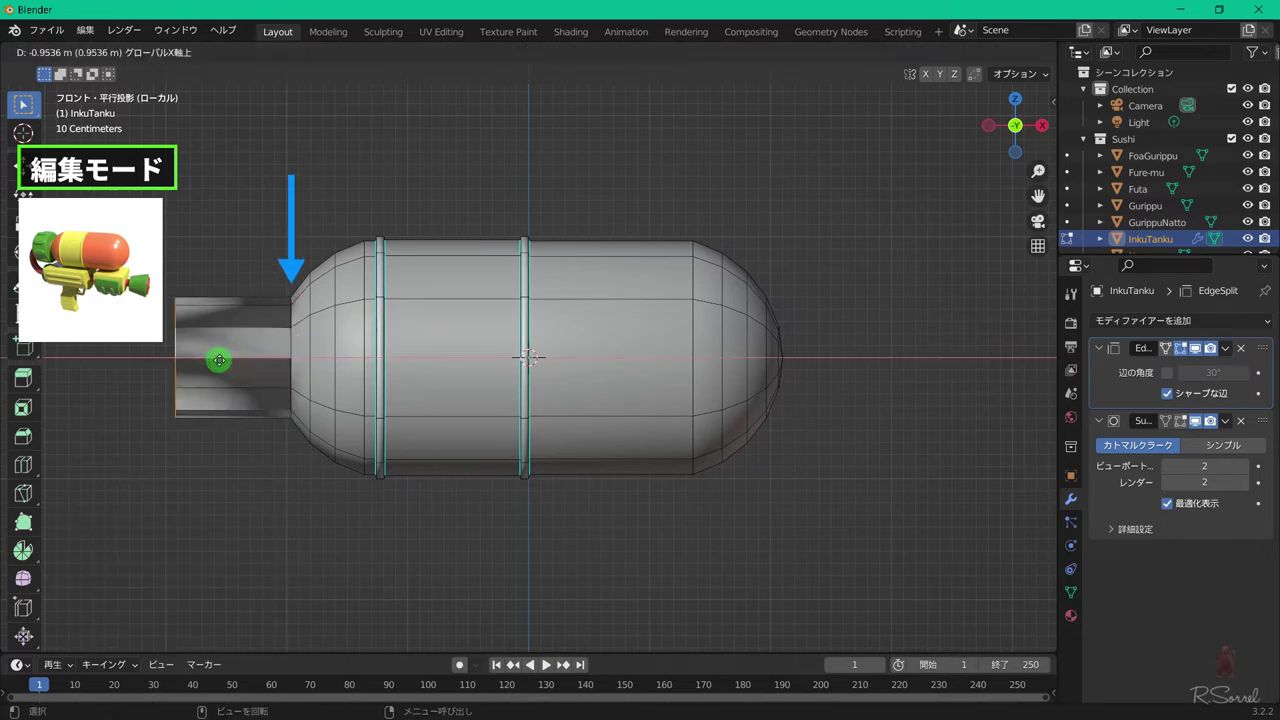
{"action": "right_click", "coordinate": [214, 358]}
{"action": "key", "text": "ctrl+z"}
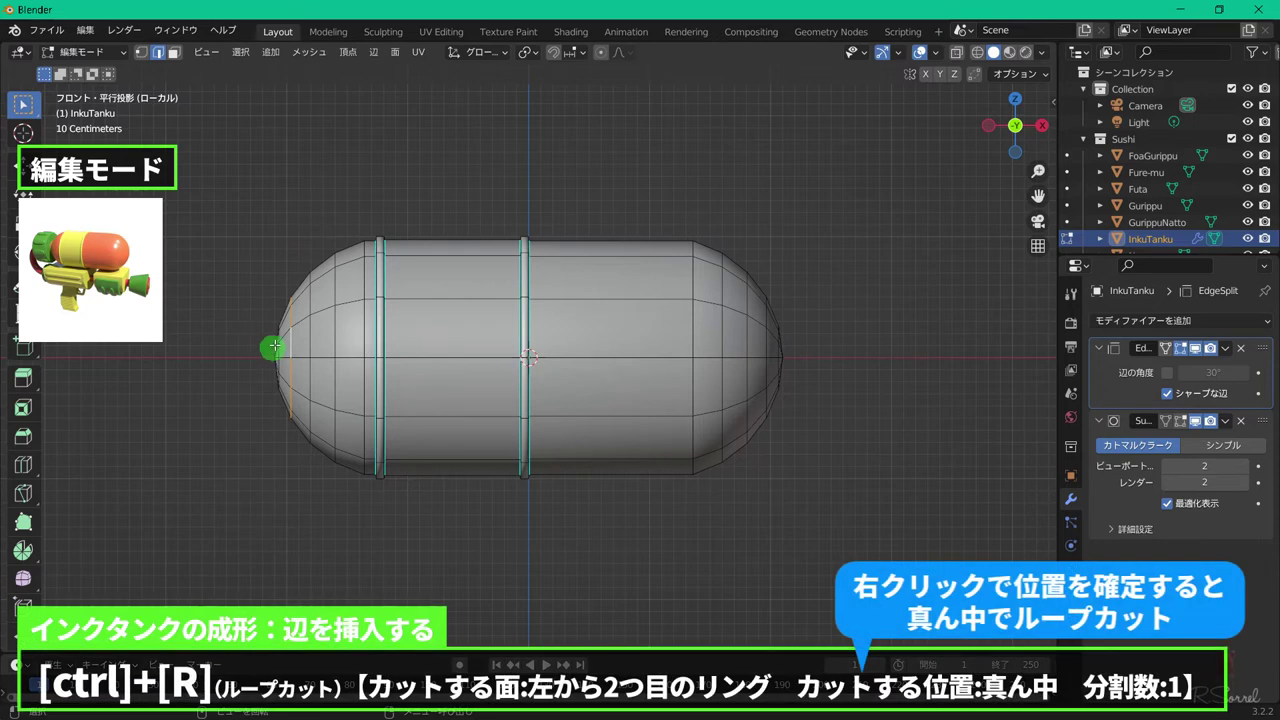
- Add a centred loop cut on the second ring of the left end cap
{"action": "middle_click_drag", "start_coordinate": [271, 348], "coordinate": [356, 384]}
{"action": "key", "text": "ctrl+r"}
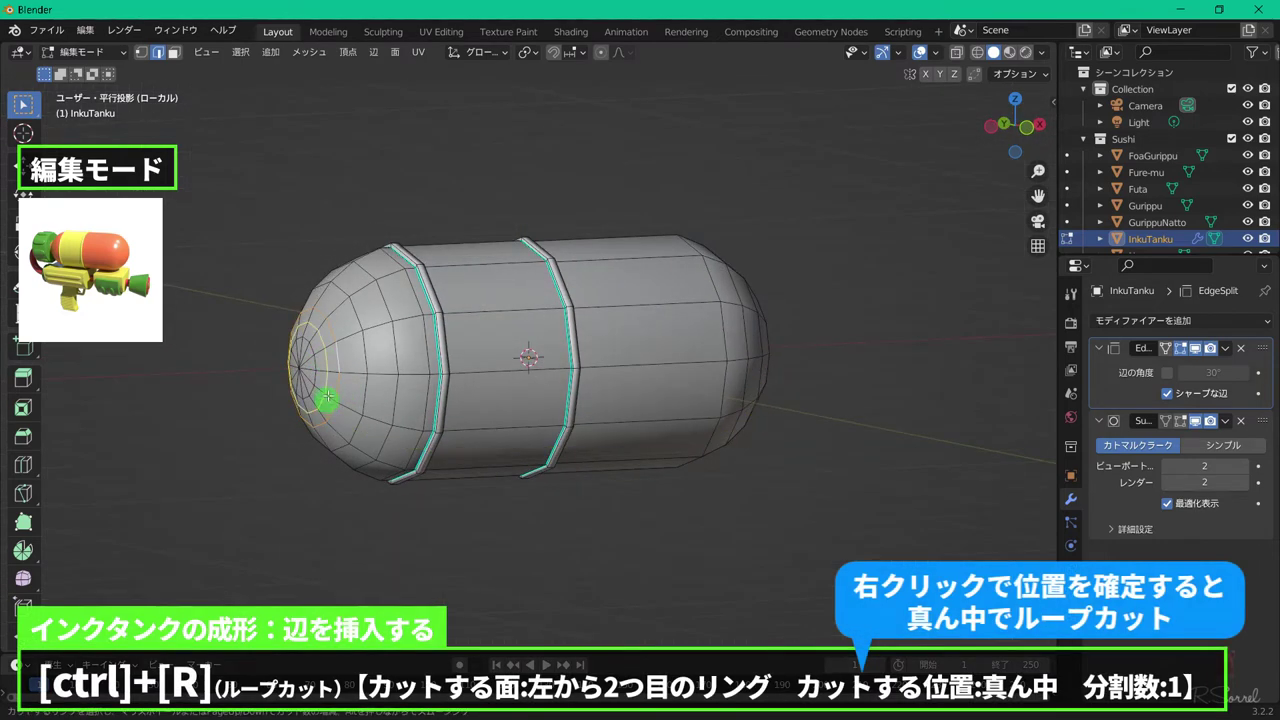
{"action": "left_click", "coordinate": [286, 380]}
{"action": "right_click", "coordinate": [294, 380]}
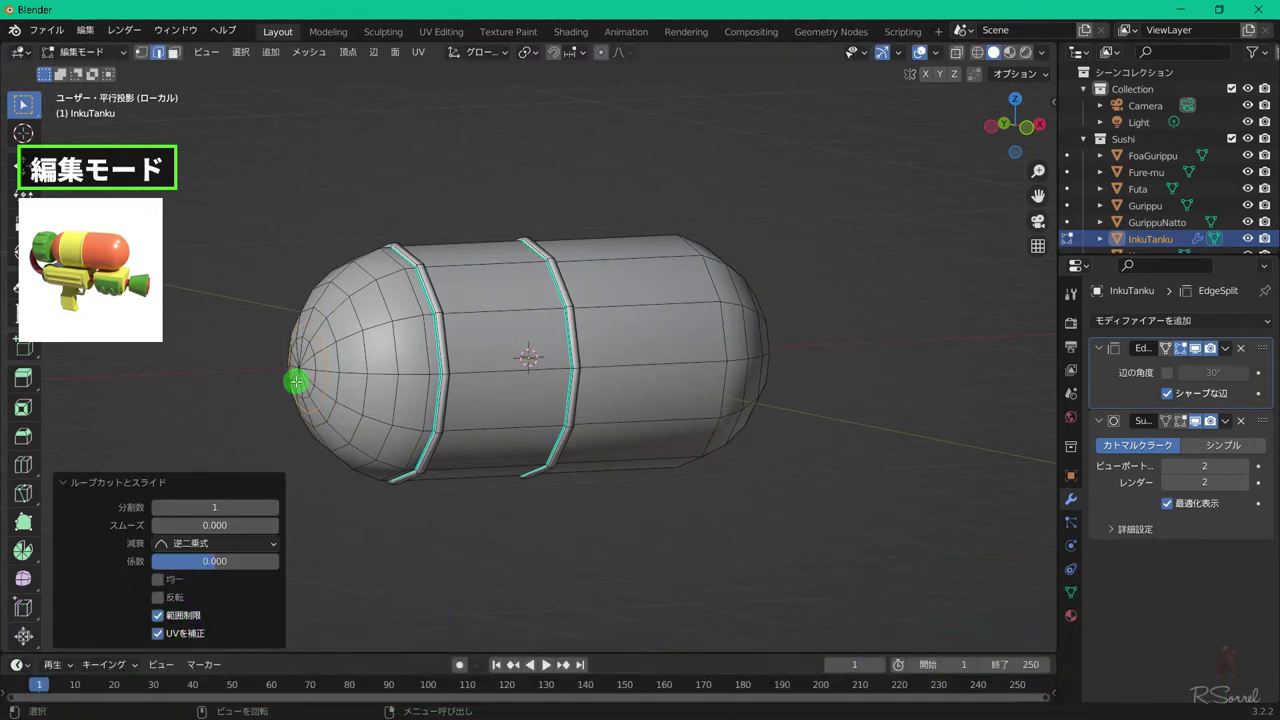
- Select and grow the end cap's centre faces, then extrude them 0.3322 m into a spout
{"action": "key", "text": "3"}
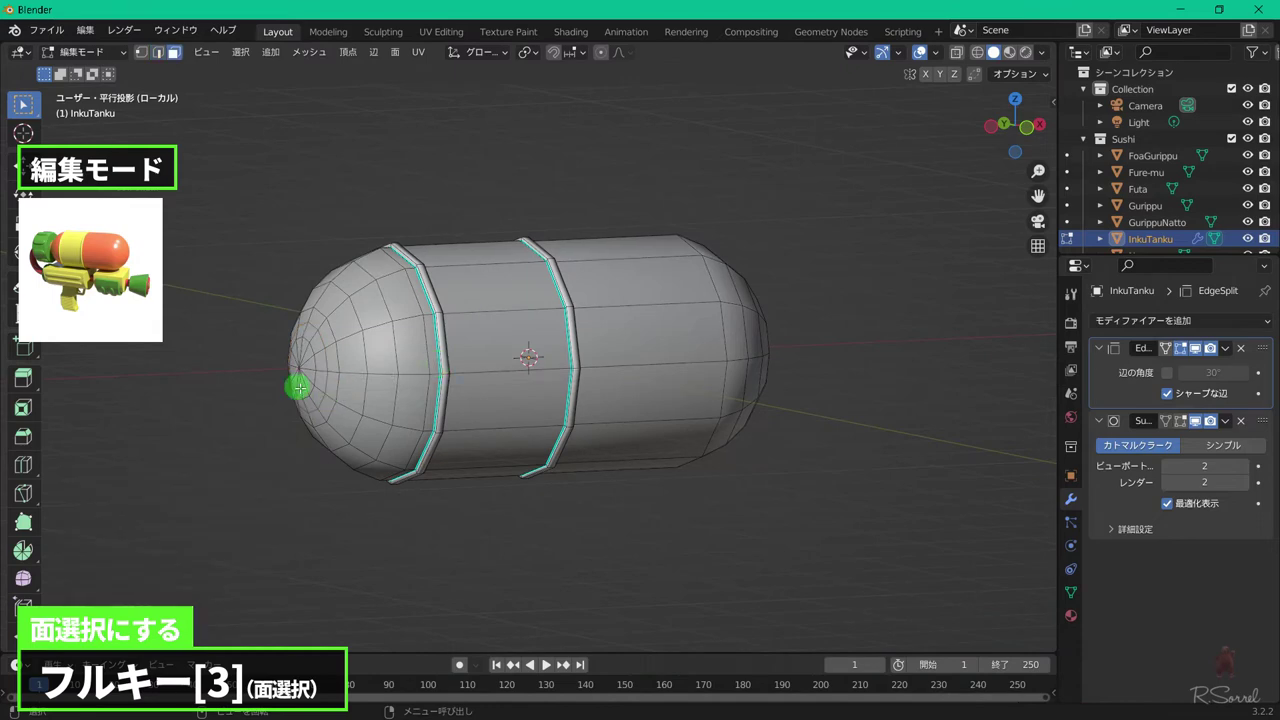
{"action": "middle_click_drag", "start_coordinate": [299, 387], "coordinate": [500, 346]}
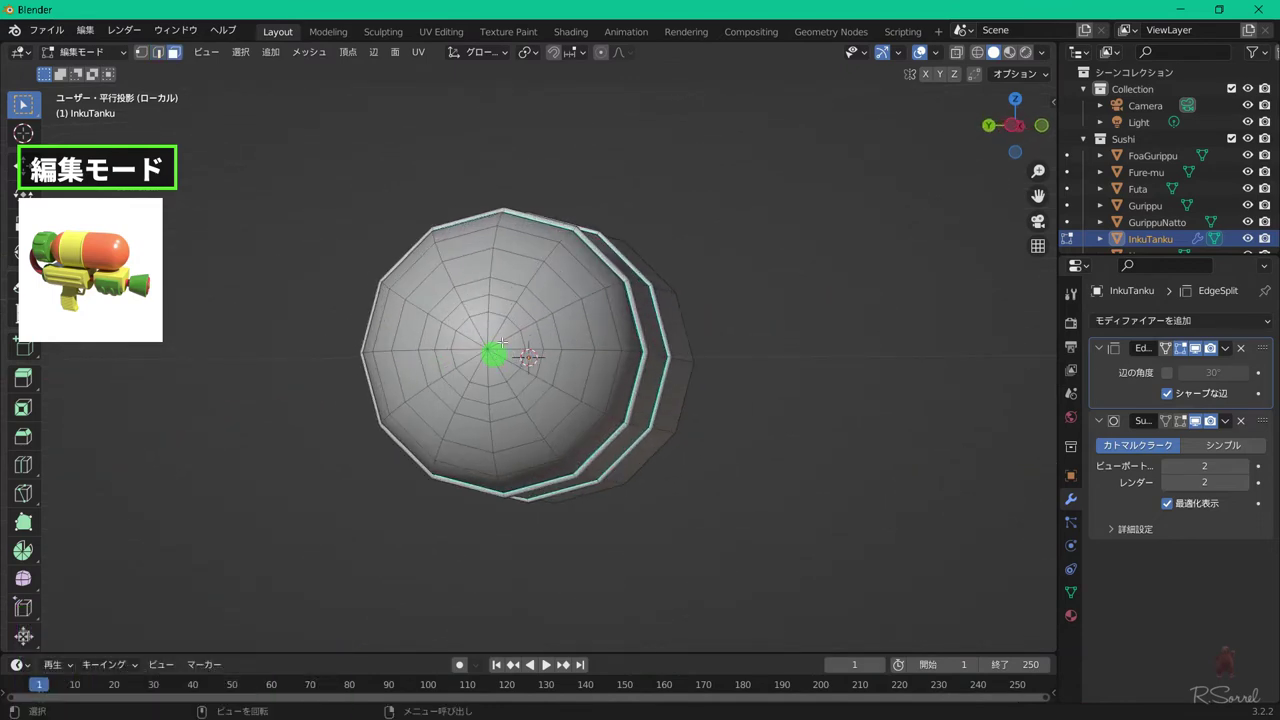
{"action": "left_click_drag", "start_coordinate": [476, 340], "coordinate": [503, 368]}
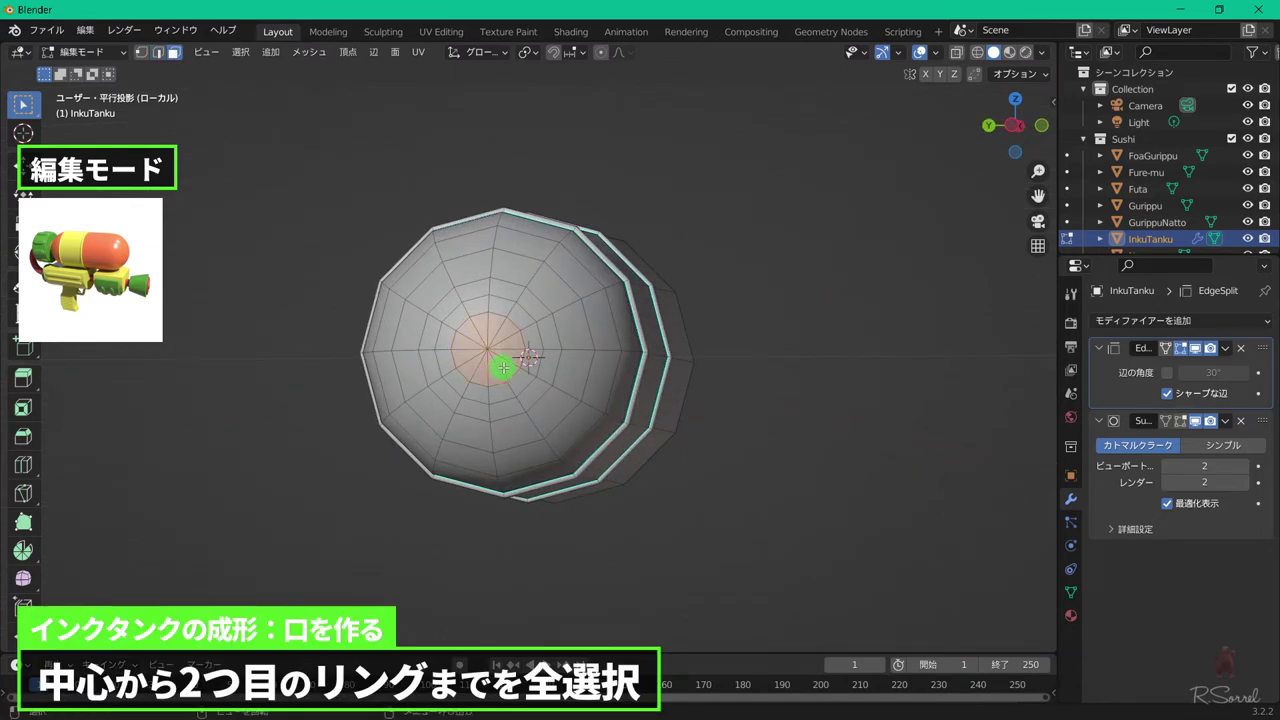
{"action": "key", "text": "ctrl+KP_Add"}
{"action": "middle_click_drag", "start_coordinate": [503, 368], "coordinate": [551, 394]}
{"action": "key", "text": "e"}
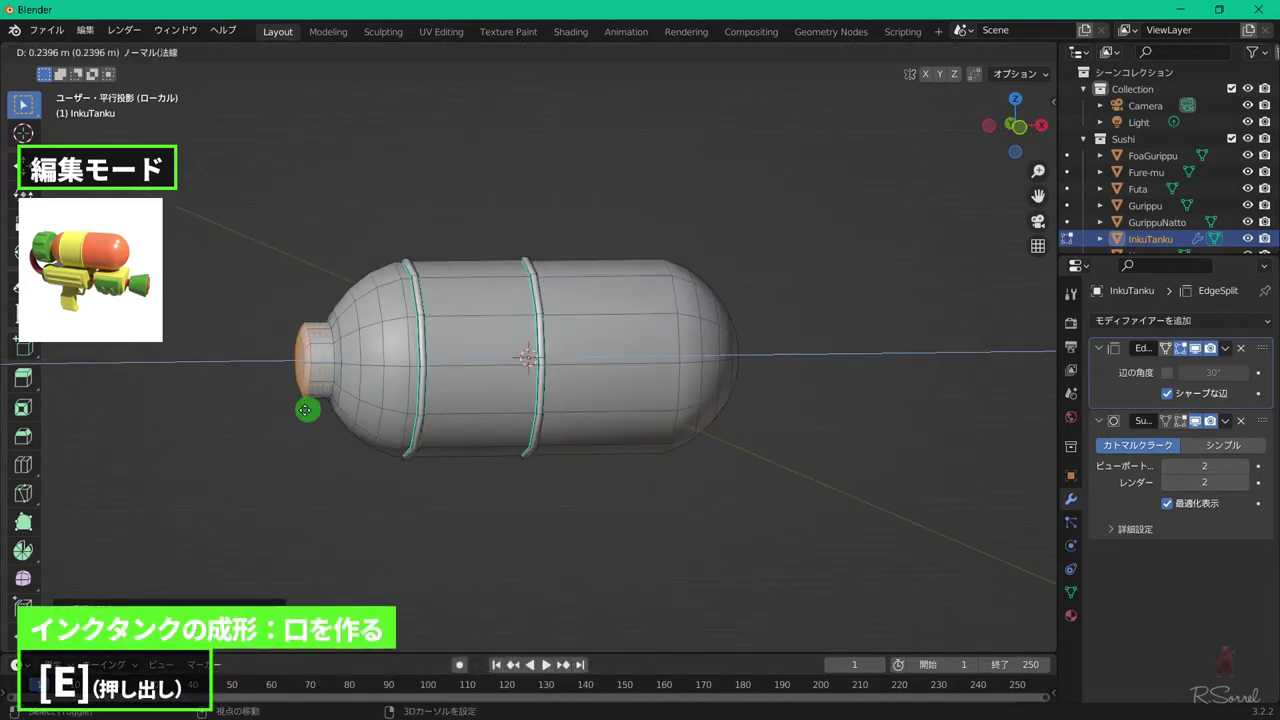
{"action": "left_click", "coordinate": [226, 413]}
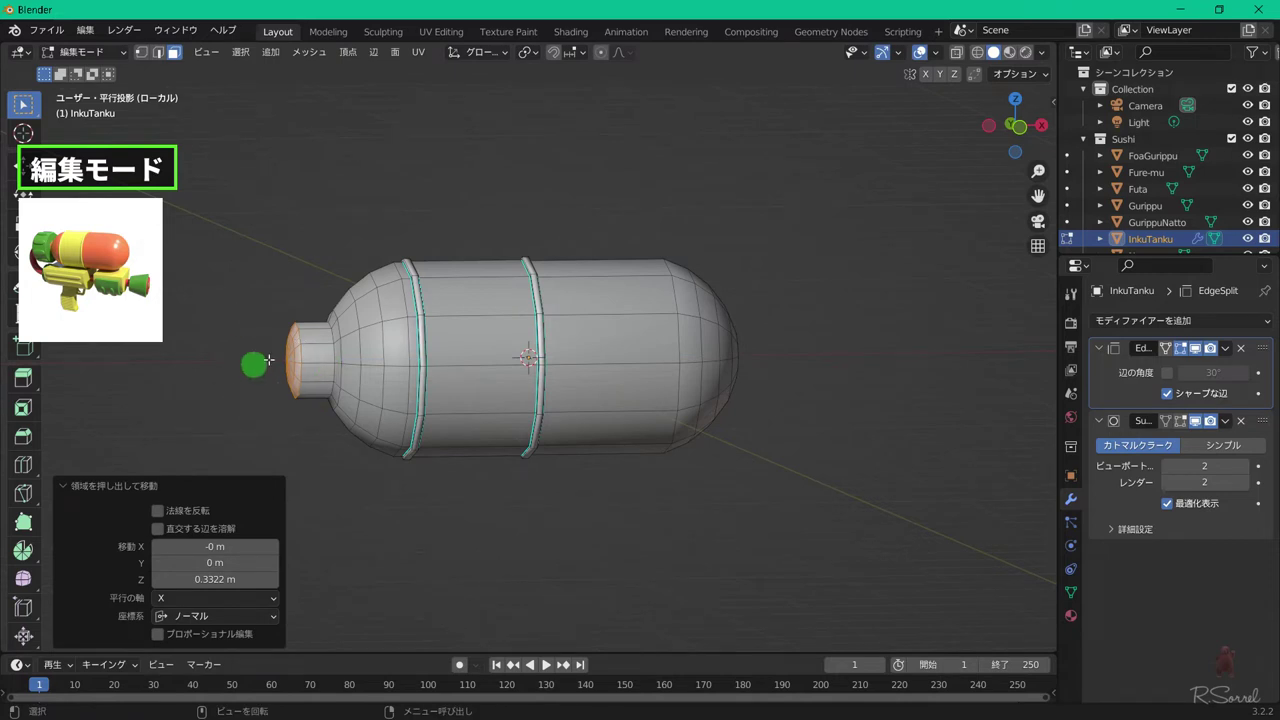
- Flatten the spout's end faces with LoopTools Flatten (Best fit), then deselect and leave Edit Mode
{"action": "key", "text": "n"}
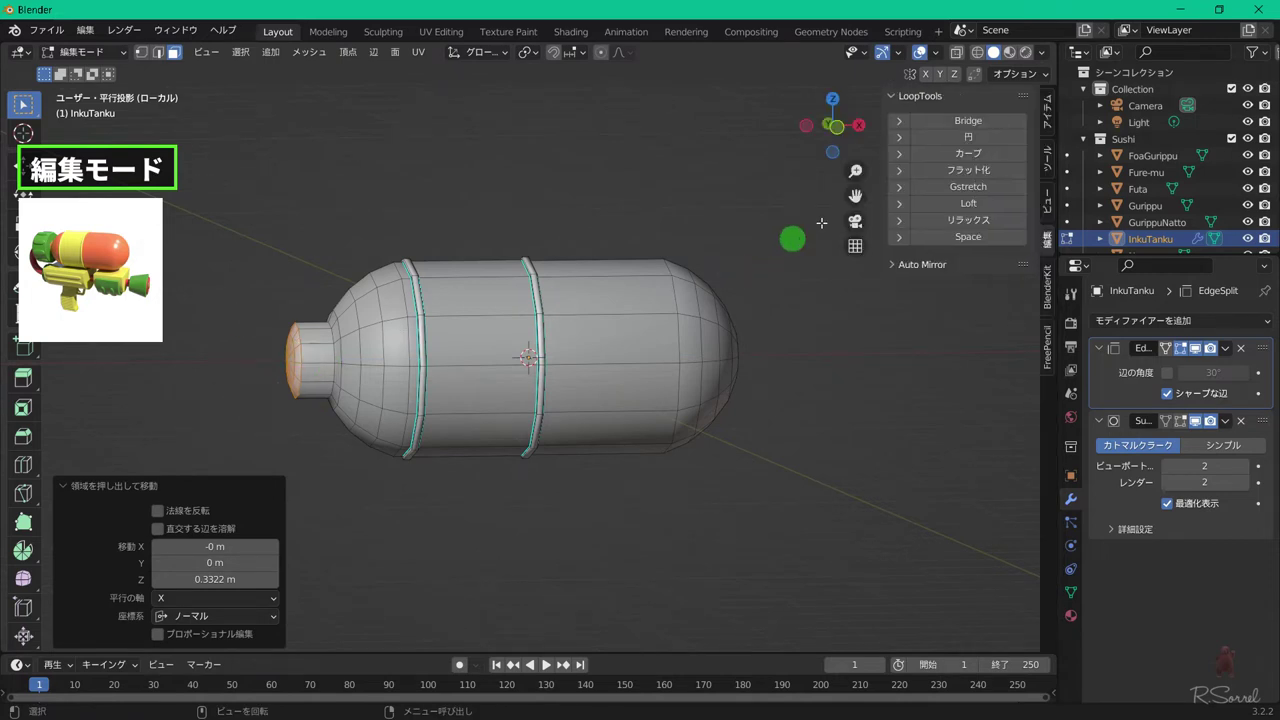
{"action": "left_click", "coordinate": [968, 171]}
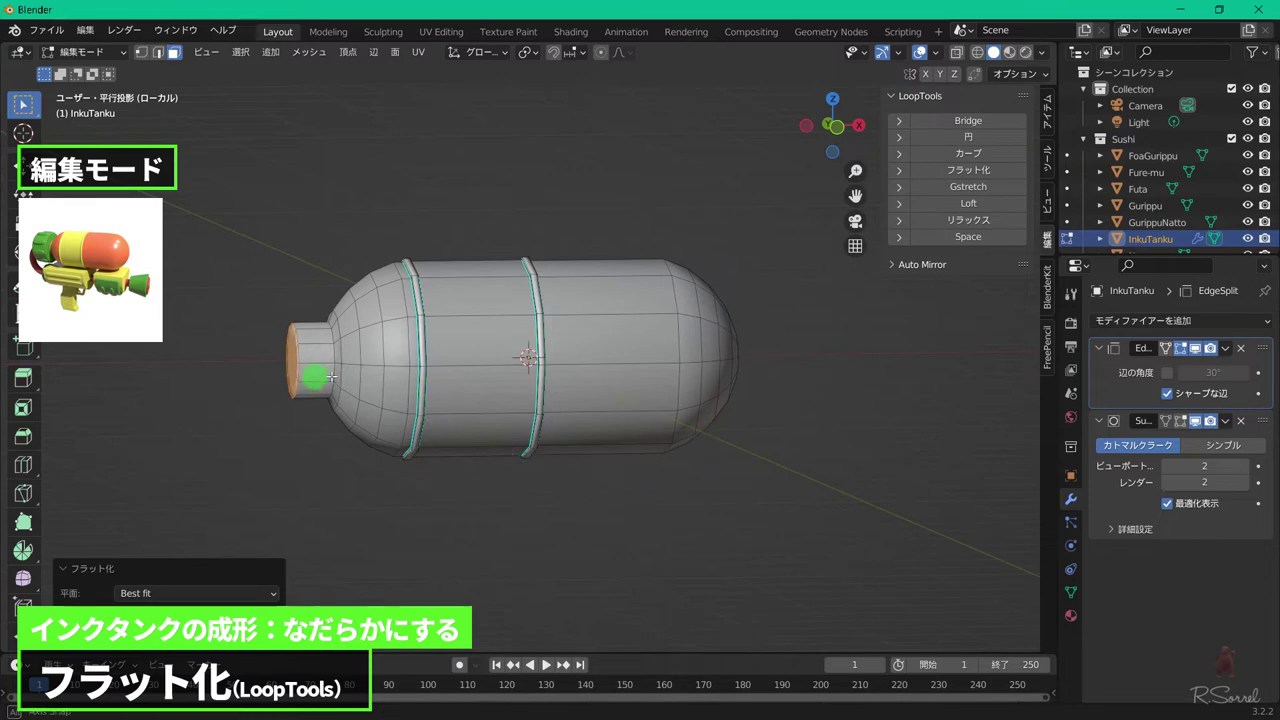
{"action": "middle_click_drag", "start_coordinate": [320, 380], "coordinate": [417, 363]}
{"action": "scroll", "coordinate": [417, 363], "scroll_direction": "up", "scroll_amount": 5}
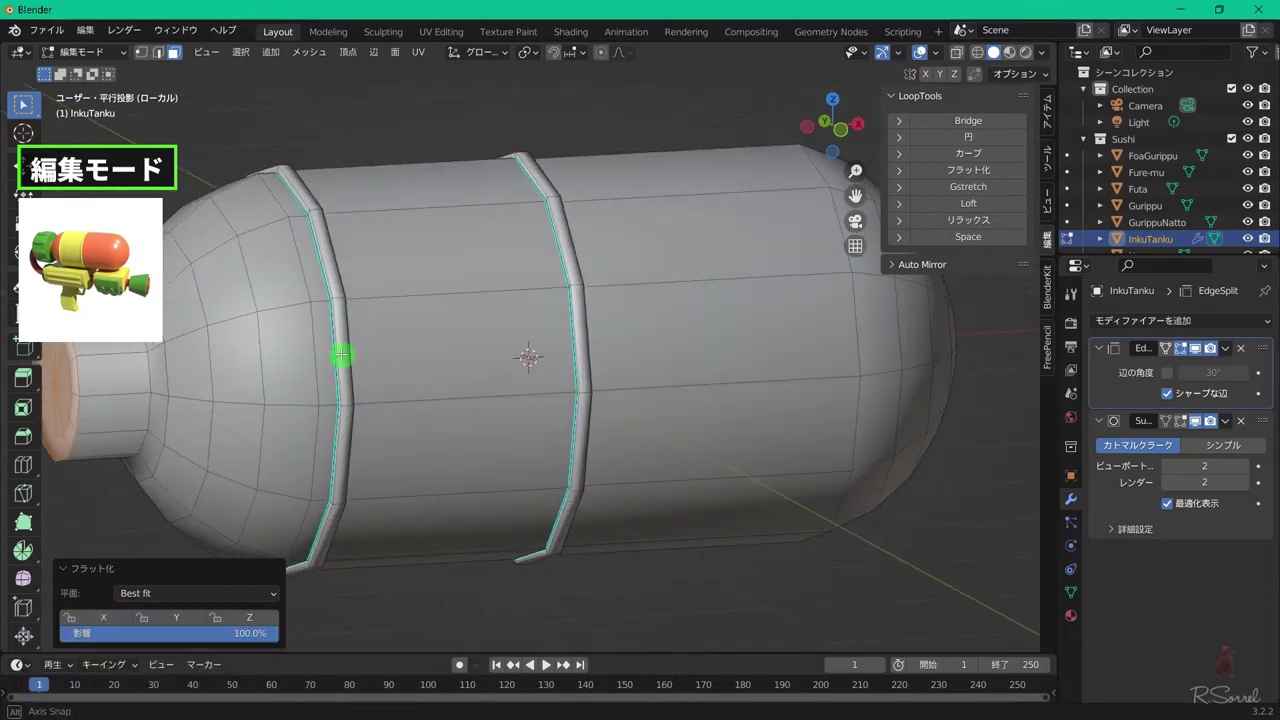
{"action": "middle_click_drag", "start_coordinate": [341, 354], "coordinate": [468, 340]}
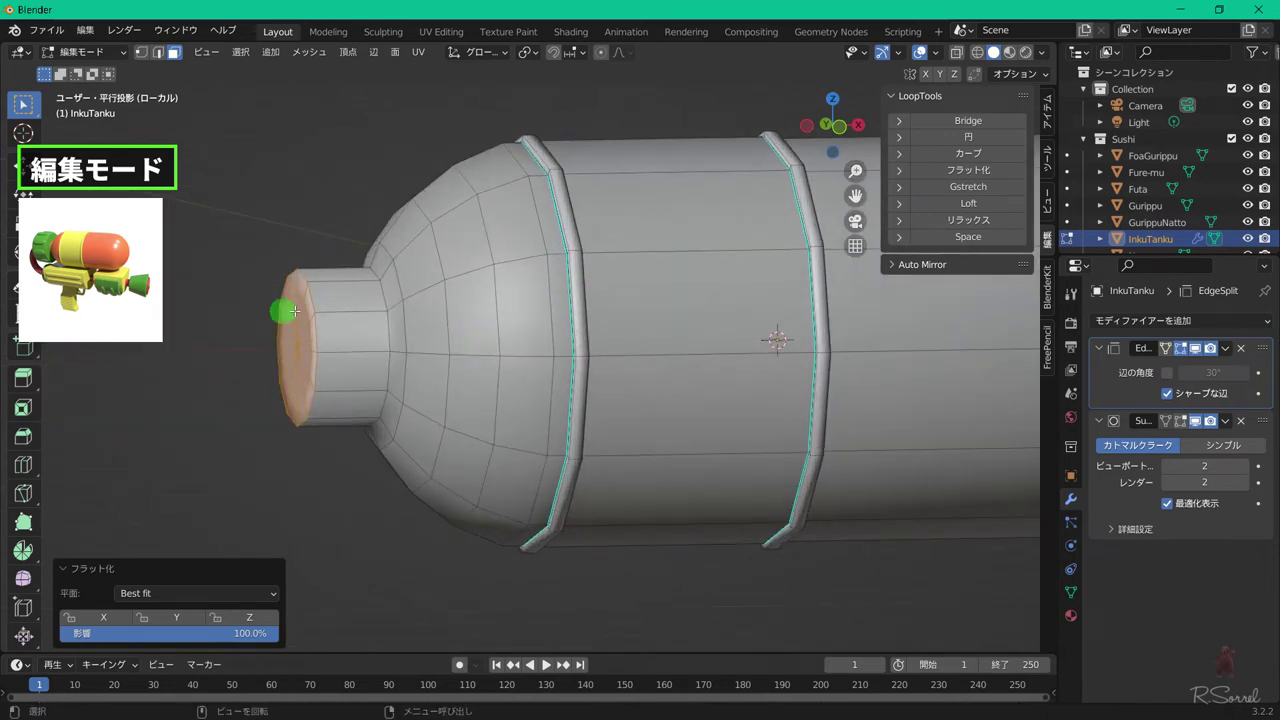
{"action": "key", "text": "alt+a"}
{"action": "key", "text": "Tab"}
- Apply the ink tank's rotation and scale
{"action": "key", "text": "n"}
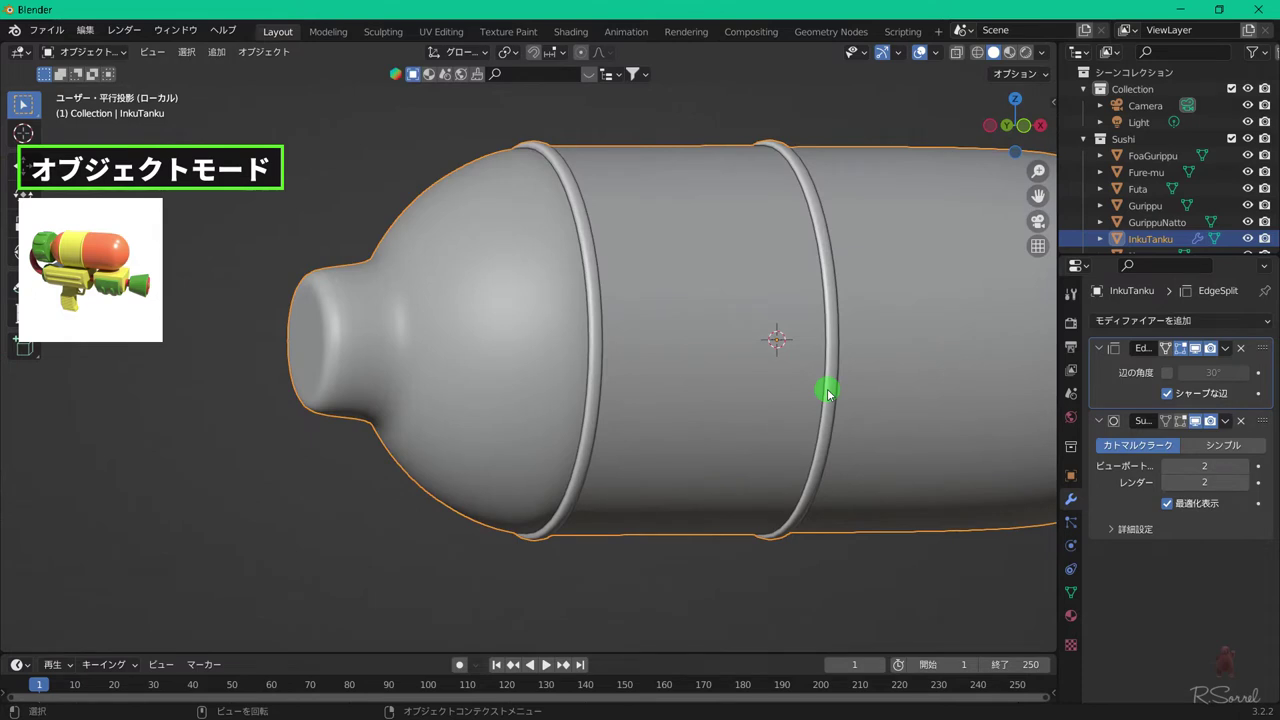
{"action": "key", "text": "ctrl+a"}
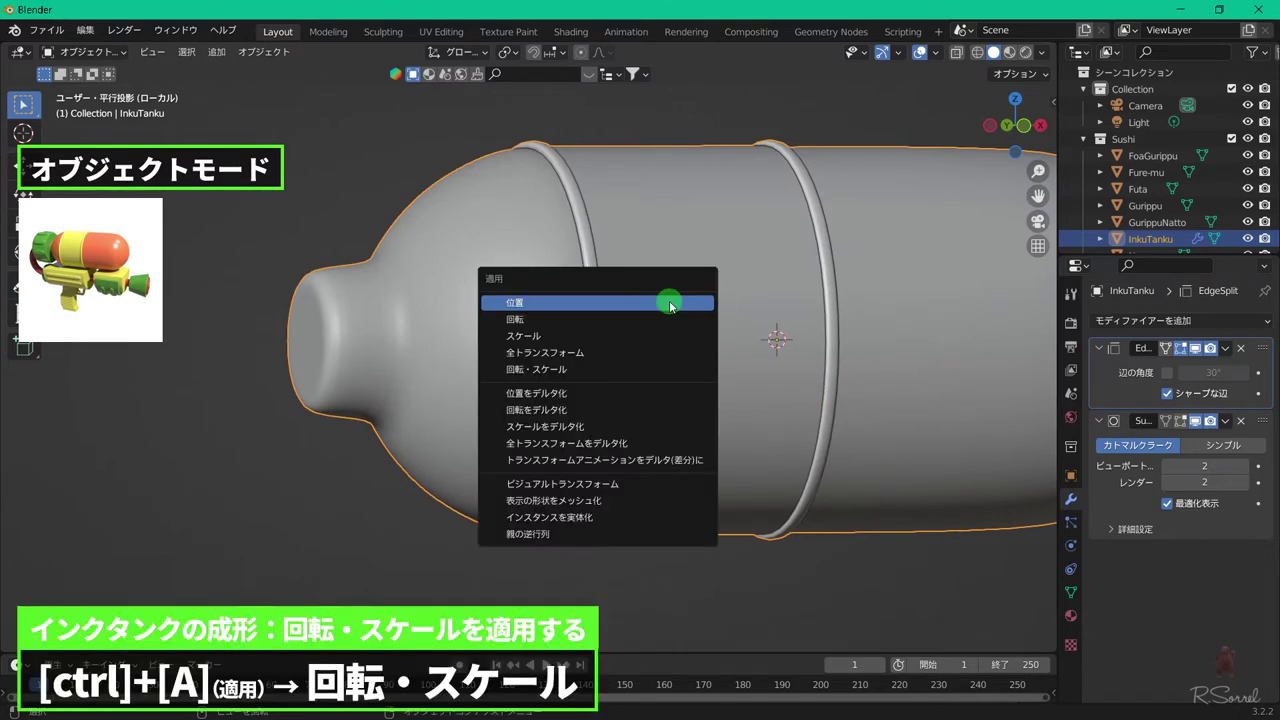
{"action": "left_click", "coordinate": [612, 370]}
- Leave local view and show the whole water gun from the front, nothing selected
{"action": "key", "text": "KP_Divide"}
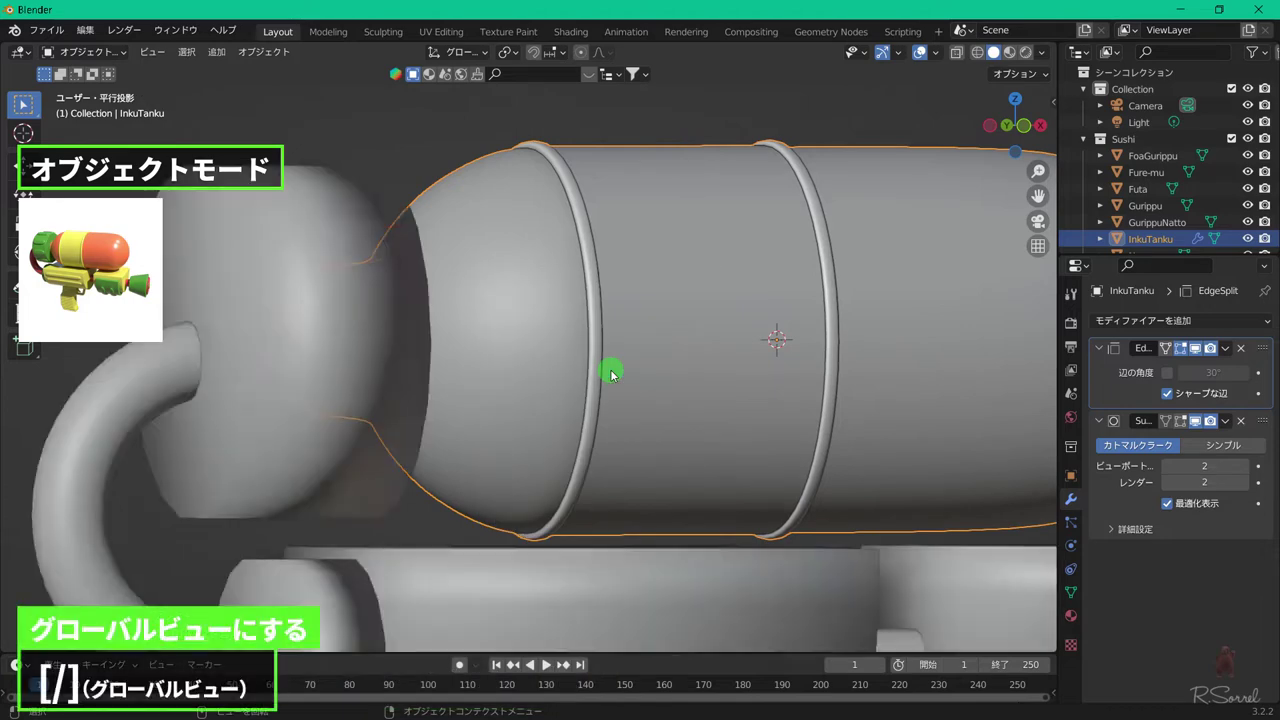
{"action": "key", "text": "KP_1"}
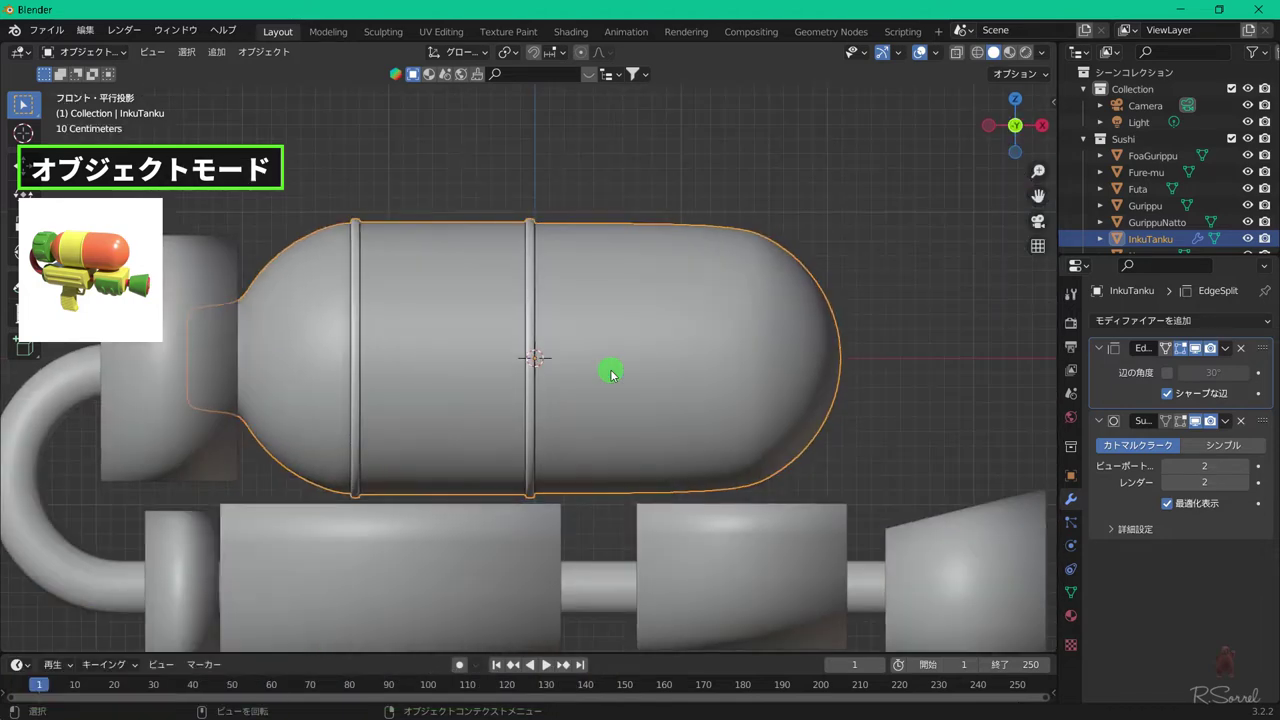
{"action": "scroll", "coordinate": [612, 373], "scroll_direction": "down", "scroll_amount": 2}
{"action": "left_click", "coordinate": [537, 236]}
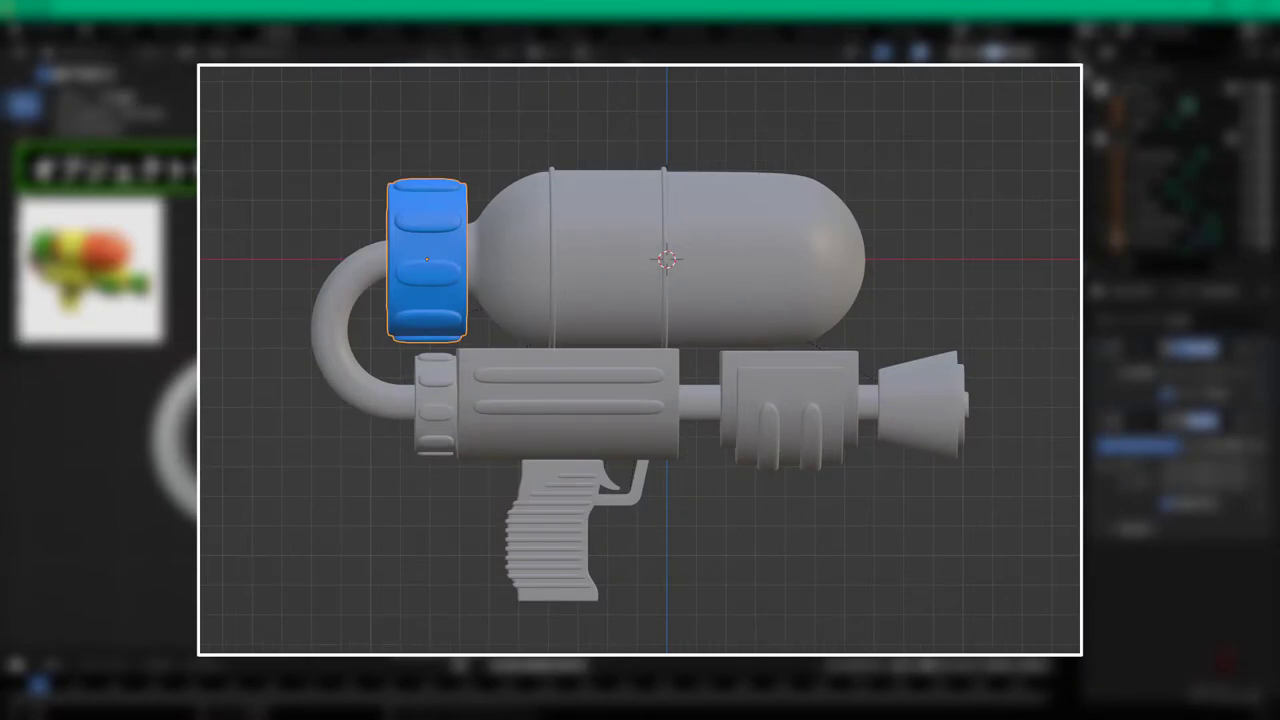
- Select the Futa cap and enter its Edit Mode
{"action": "left_click", "coordinate": [1180, 190]}
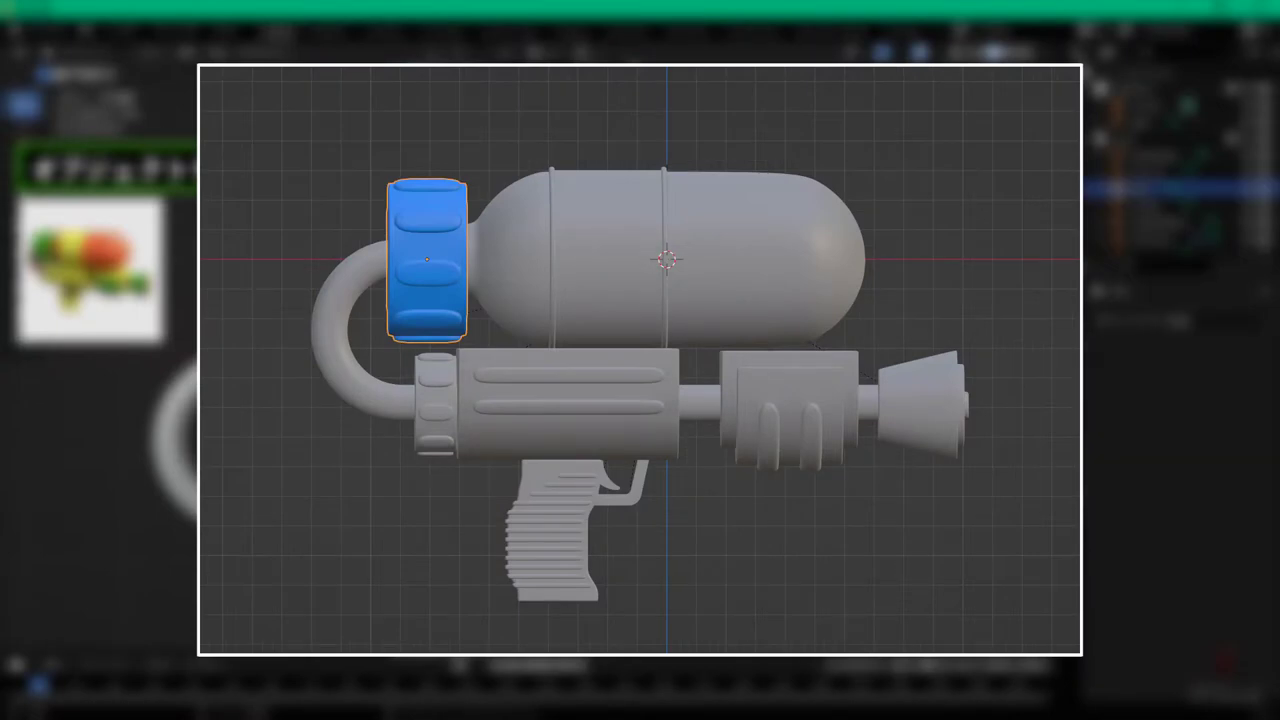
{"action": "left_click", "coordinate": [290, 335]}
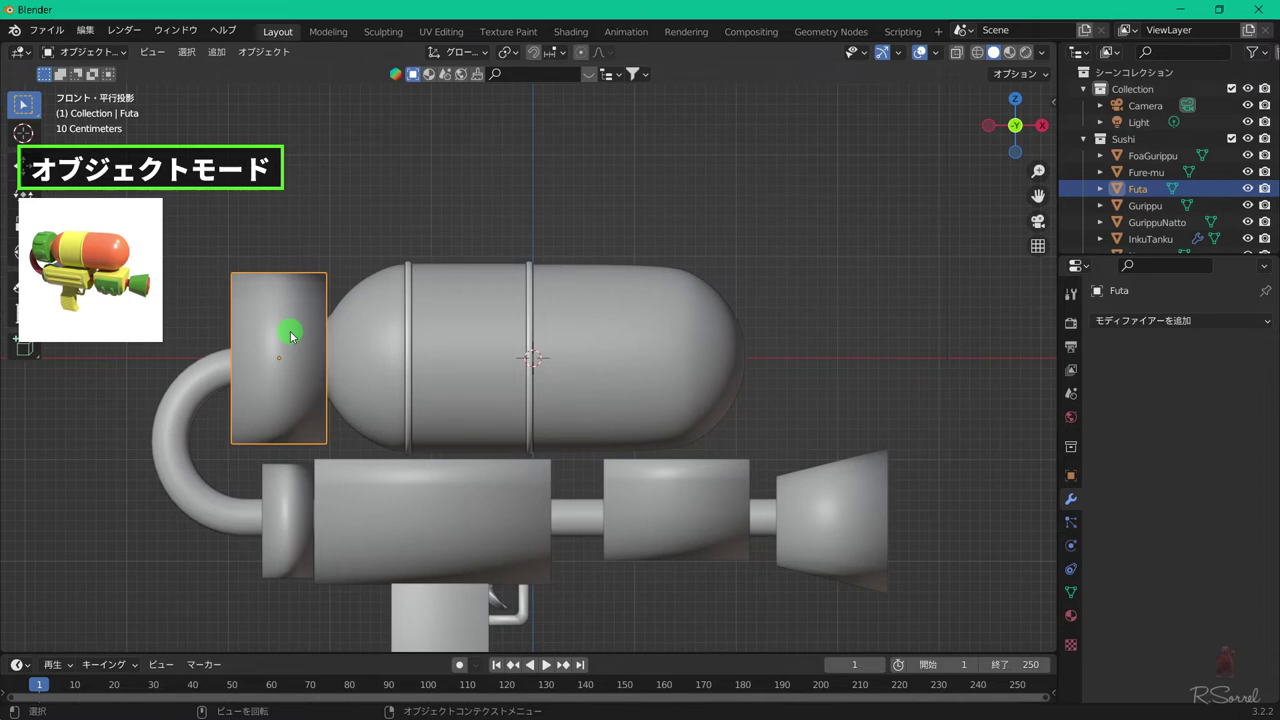
{"action": "key", "text": "Tab"}
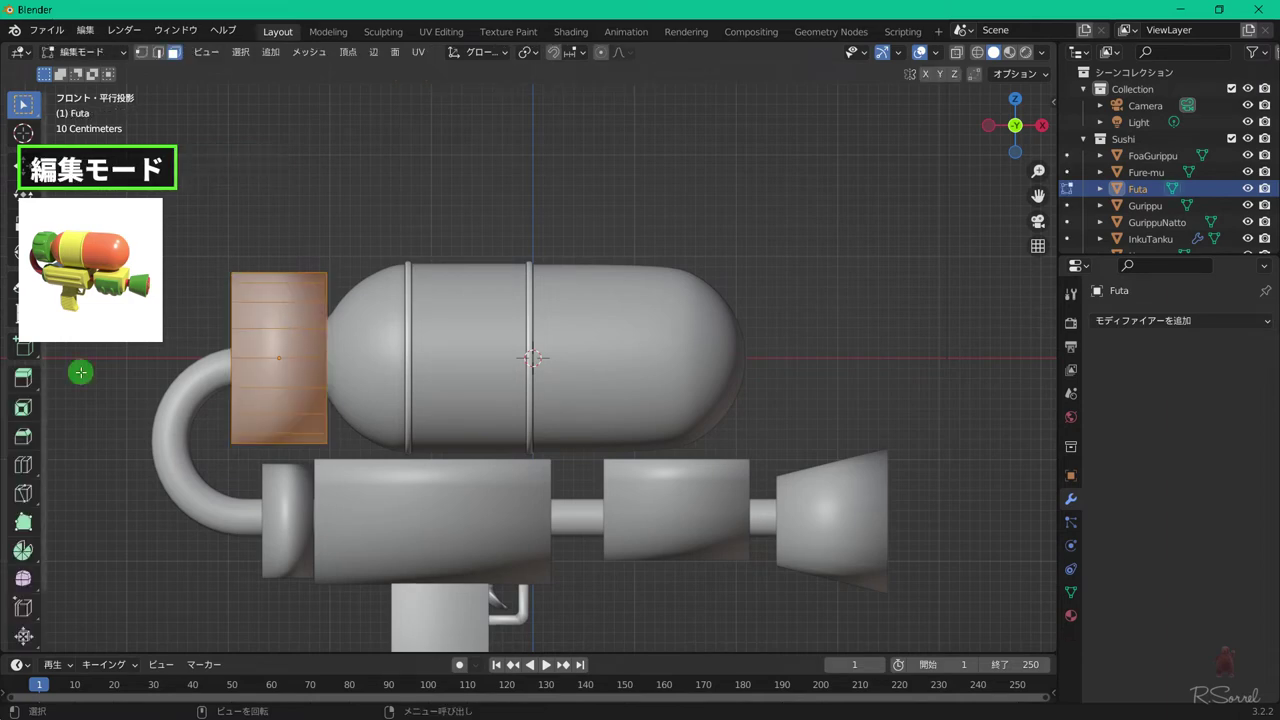
{"action": "middle_click_drag", "start_coordinate": [299, 312], "coordinate": [489, 242], "text": "shift"}
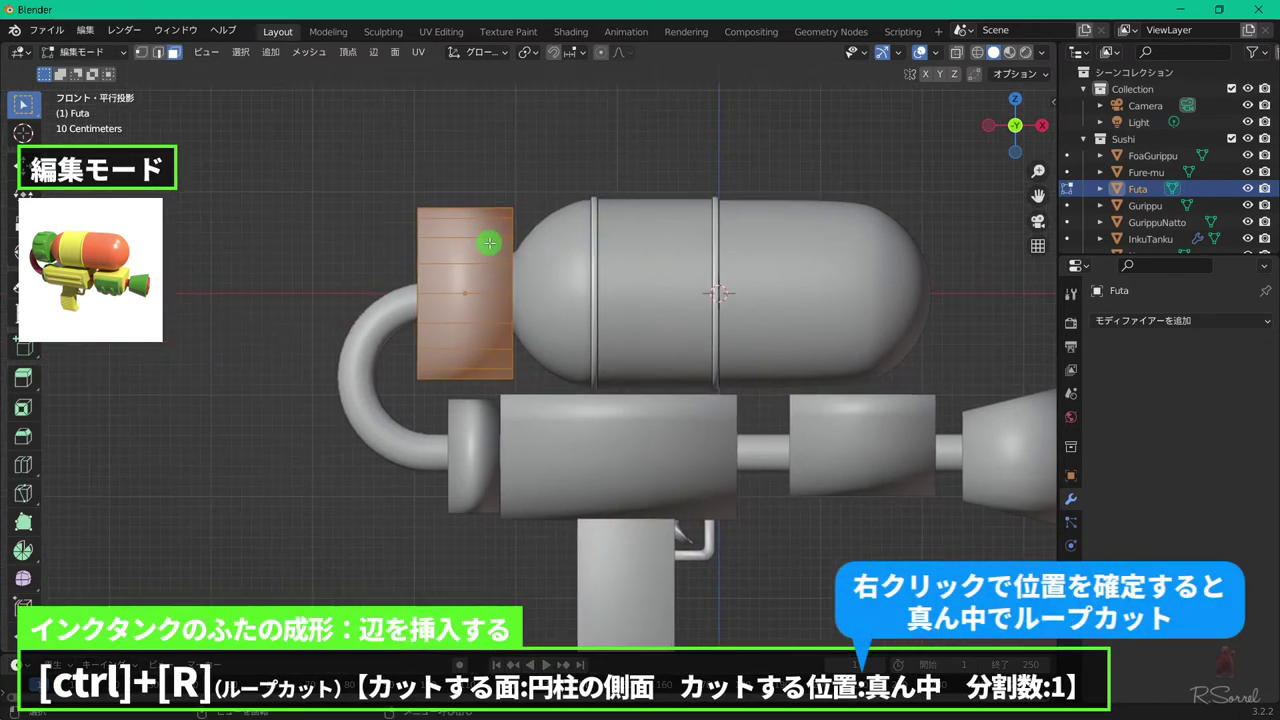
- Add a centred loop cut around the cap and bevel it nearly to both ends
{"action": "key", "text": "ctrl+r"}
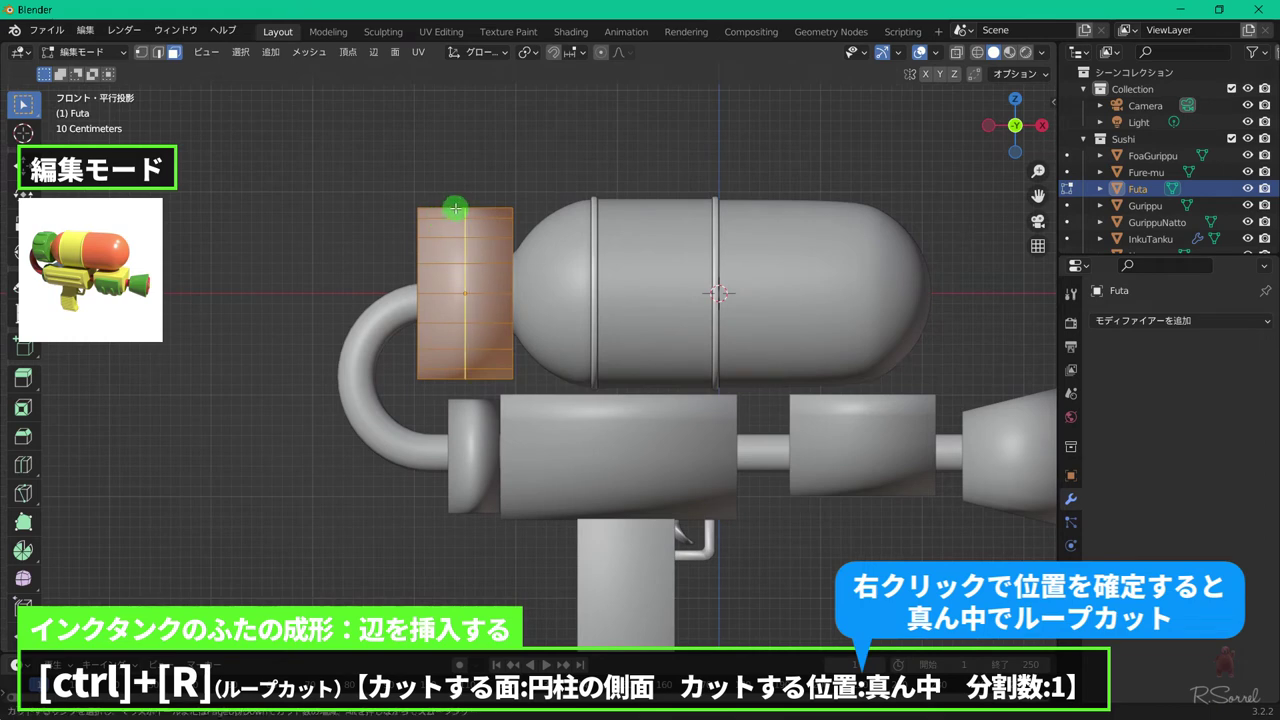
{"action": "left_click", "coordinate": [455, 208]}
{"action": "right_click", "coordinate": [496, 191]}
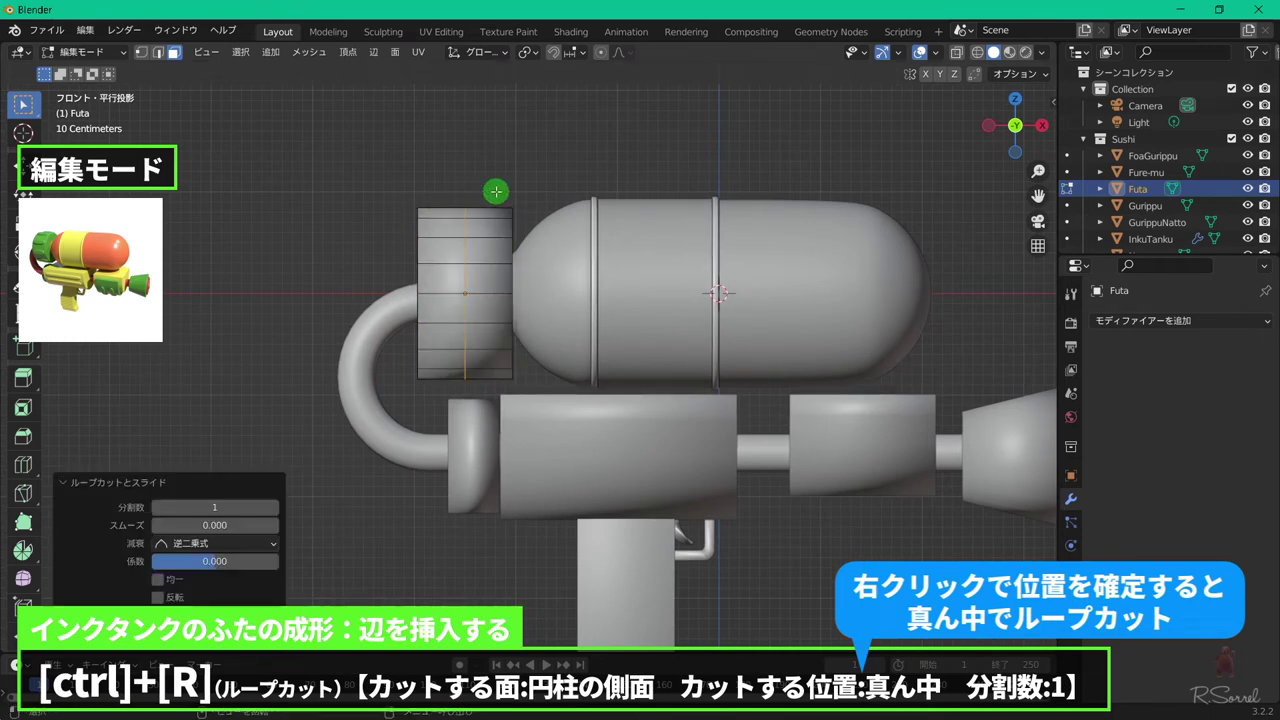
{"action": "key", "text": "ctrl+b"}
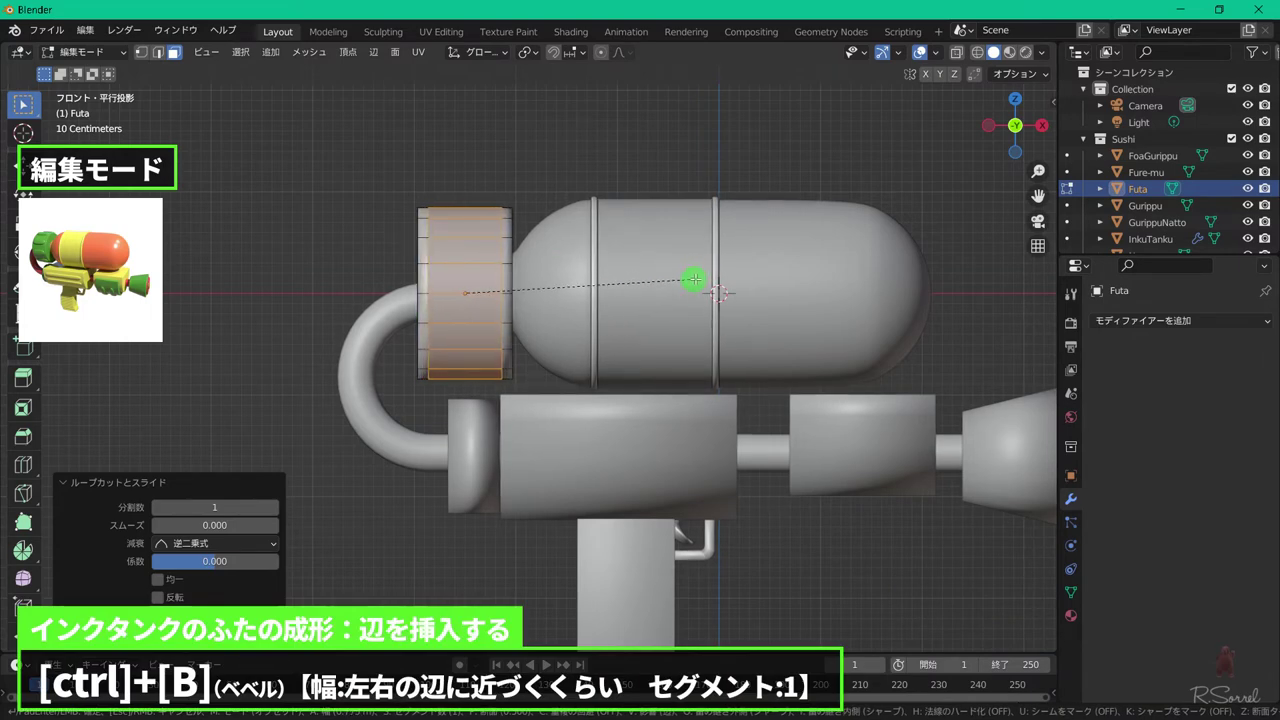
{"action": "left_click", "coordinate": [699, 276]}
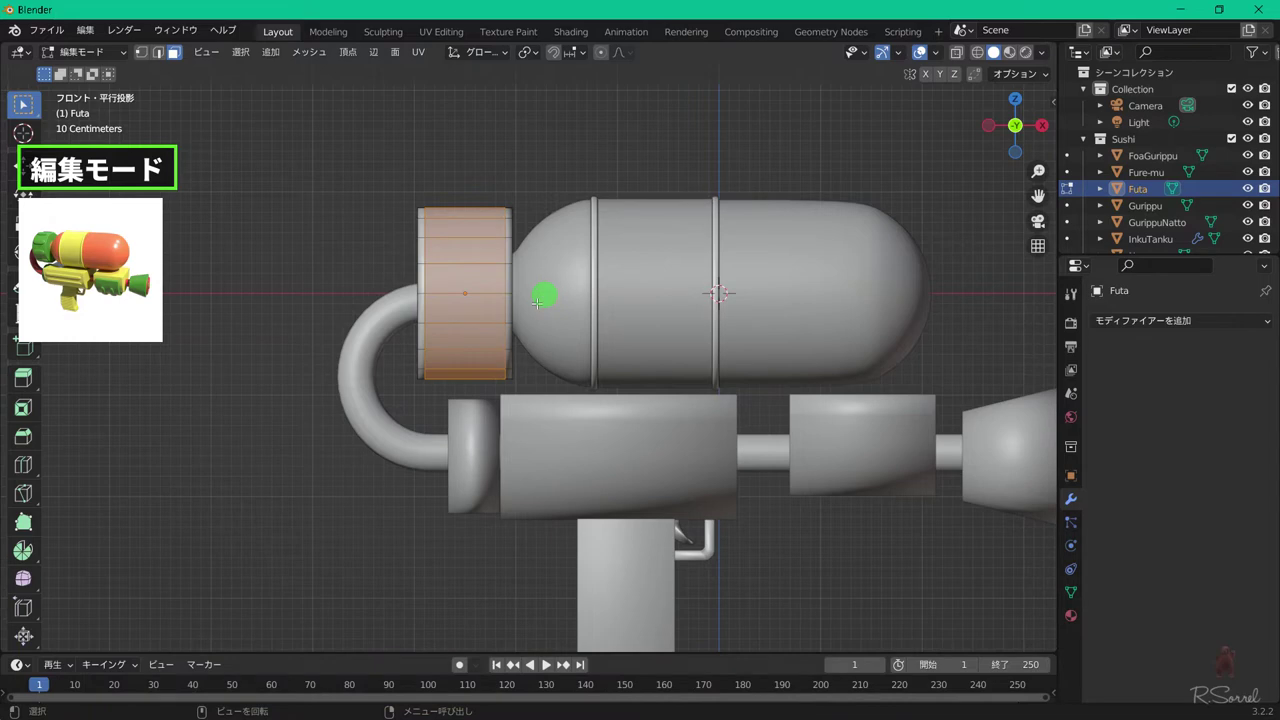
- Checker-deselect the cap's middle band so every other face stays selected
{"action": "left_click", "coordinate": [240, 52]}
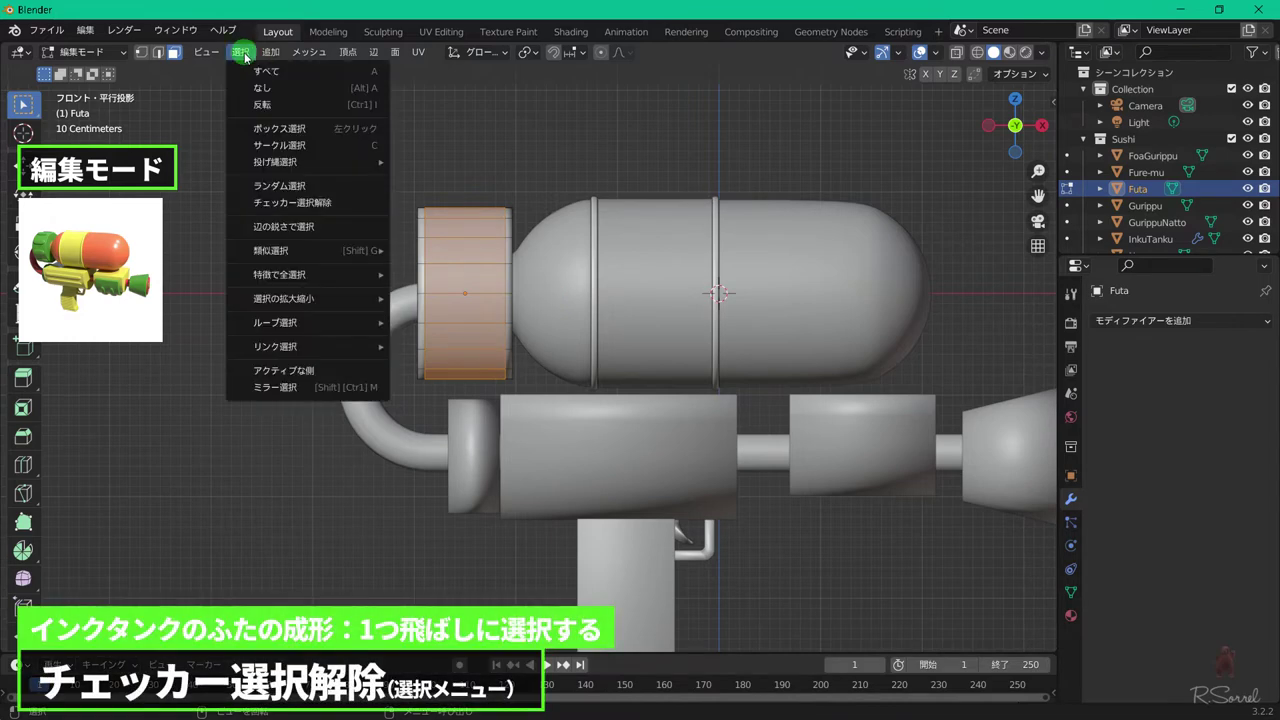
{"action": "left_click", "coordinate": [308, 203]}
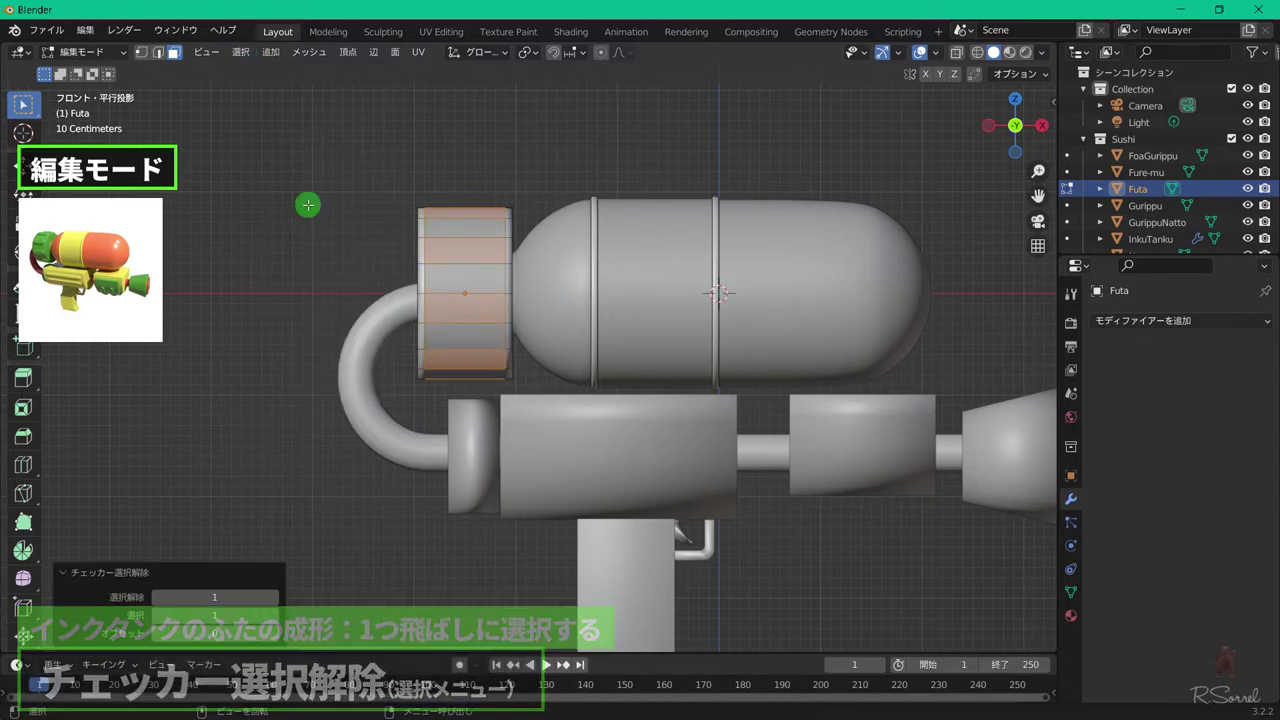
{"action": "middle_click_drag", "start_coordinate": [308, 205], "coordinate": [404, 321]}
- Extrude the selected faces in place and scale them outward, excluding X, then exit Edit Mode
{"action": "key", "text": "e"}
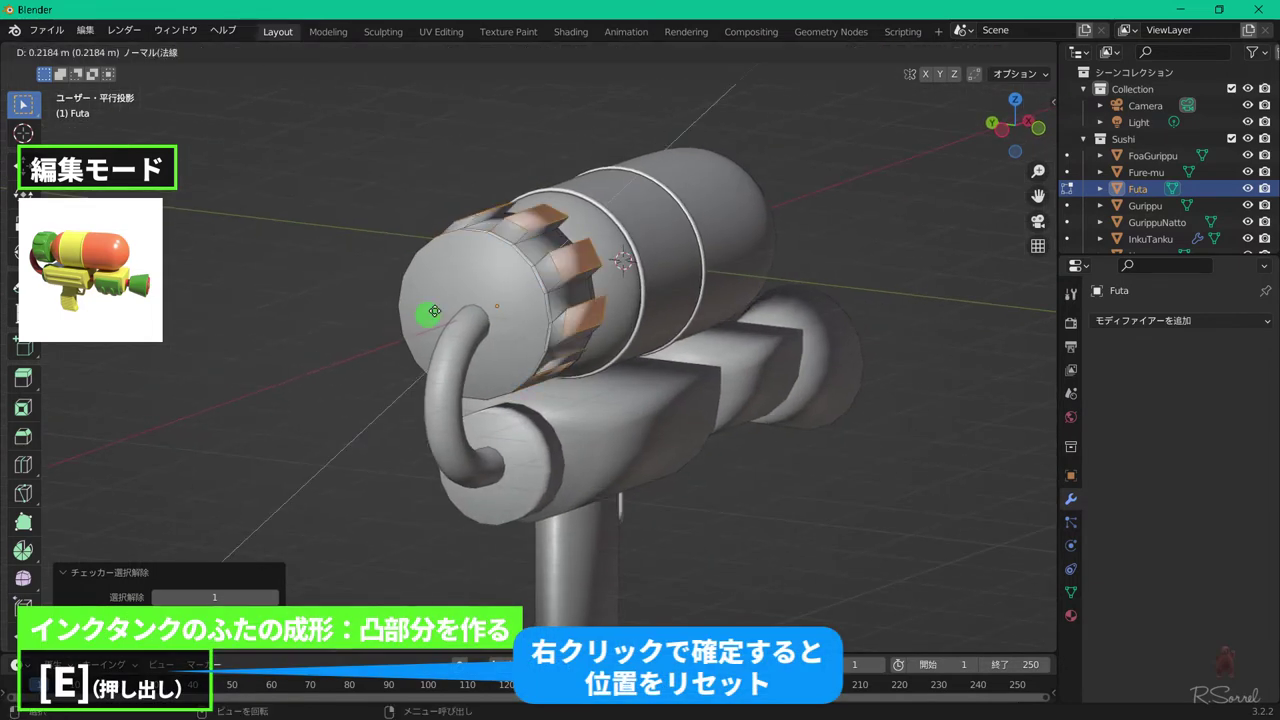
{"action": "right_click", "coordinate": [596, 191]}
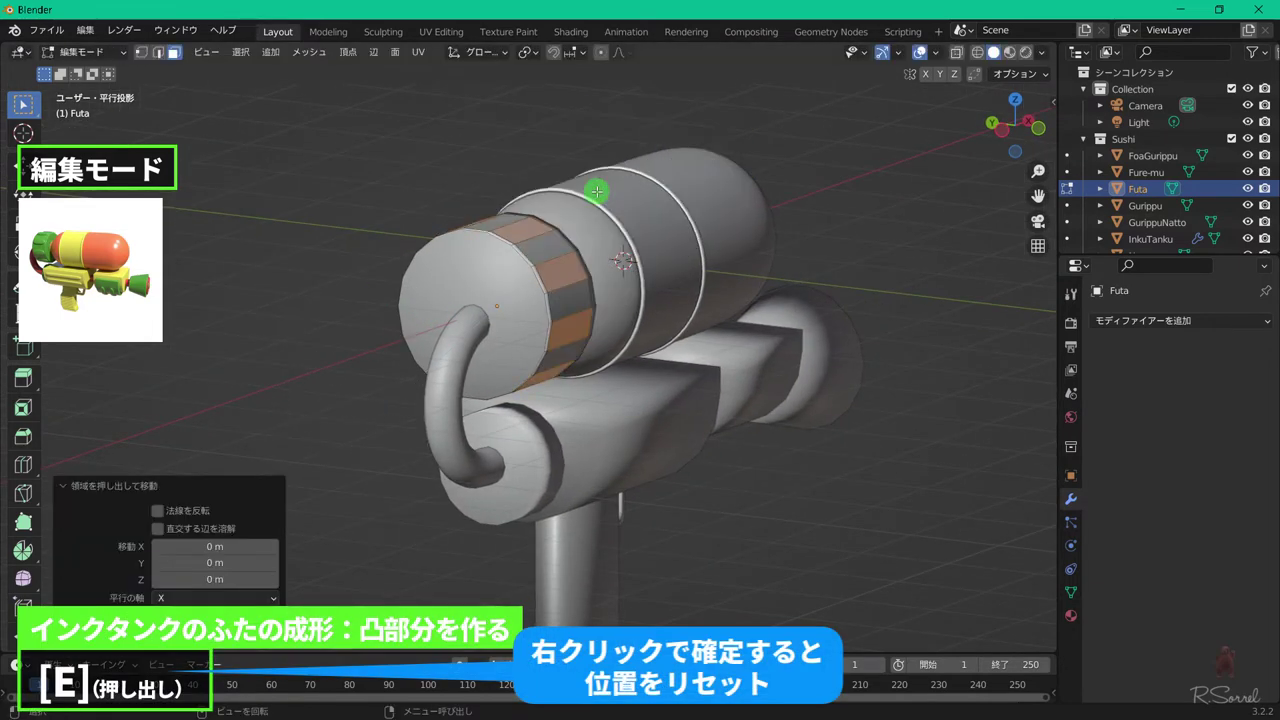
{"action": "key", "text": "s"}
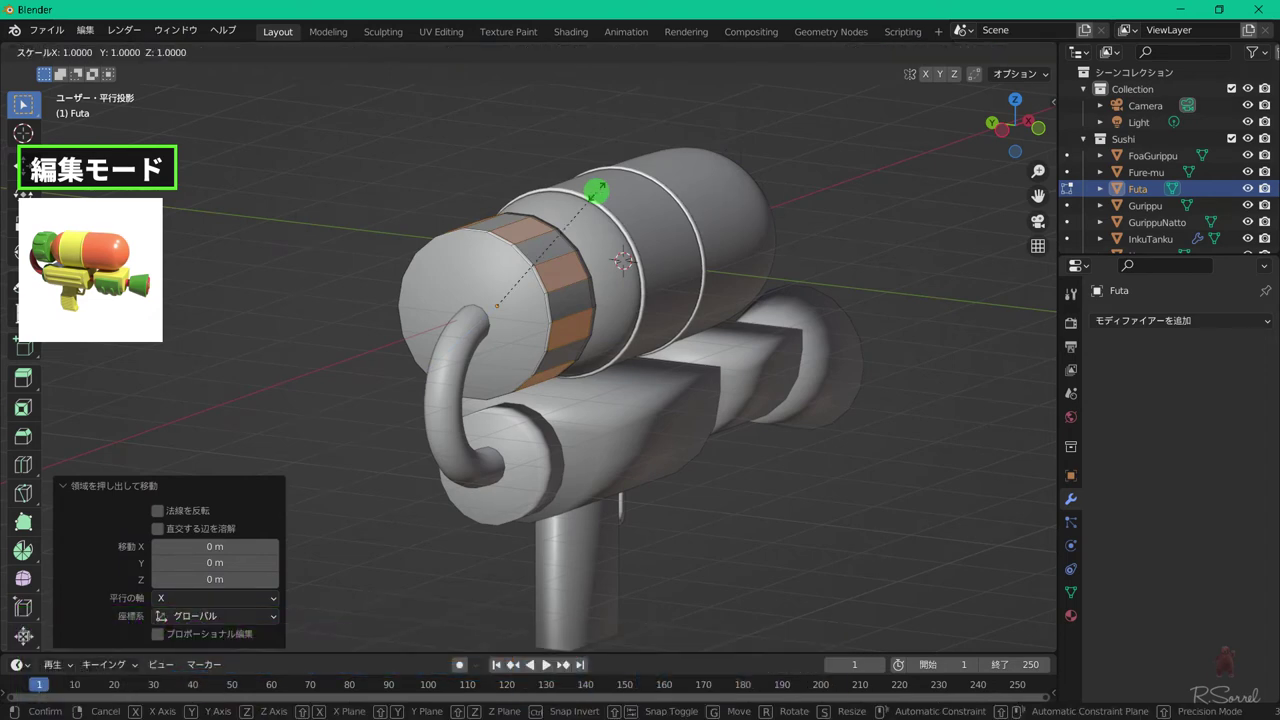
{"action": "key", "text": "shift+x"}
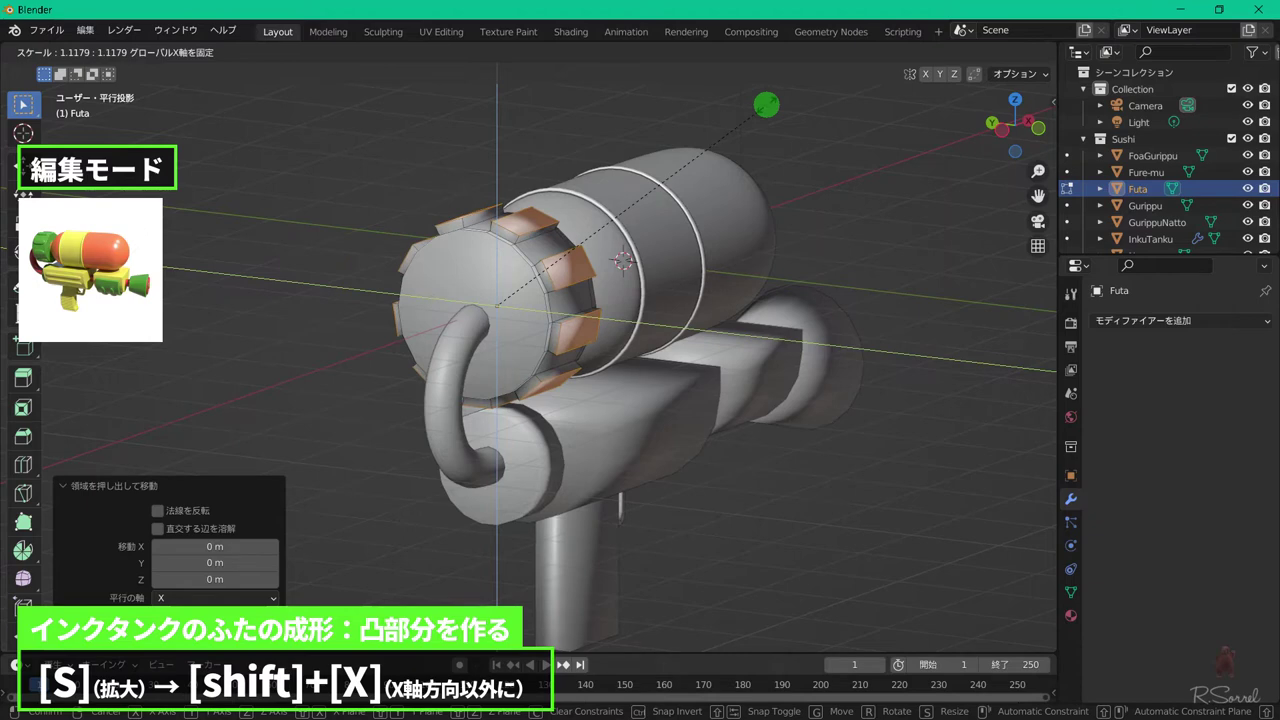
{"action": "left_click", "coordinate": [766, 104]}
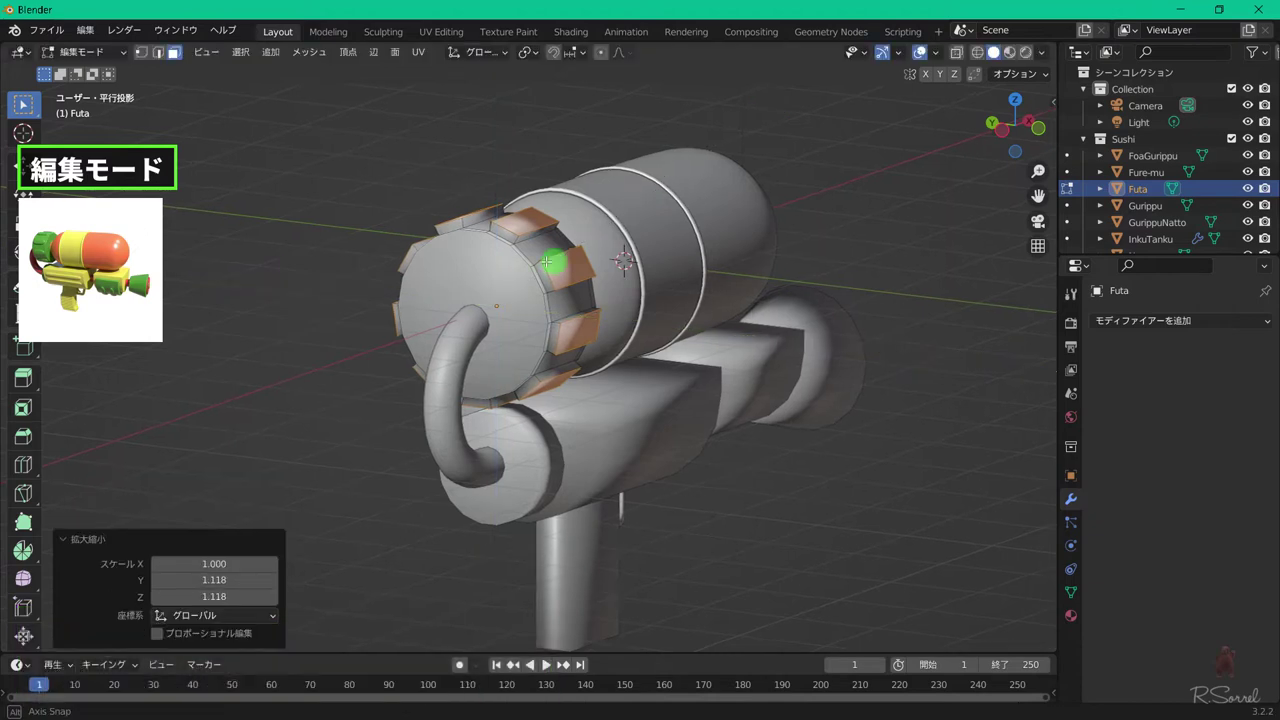
{"action": "key", "text": "ctrl+2"}
{"action": "key", "text": "Tab"}
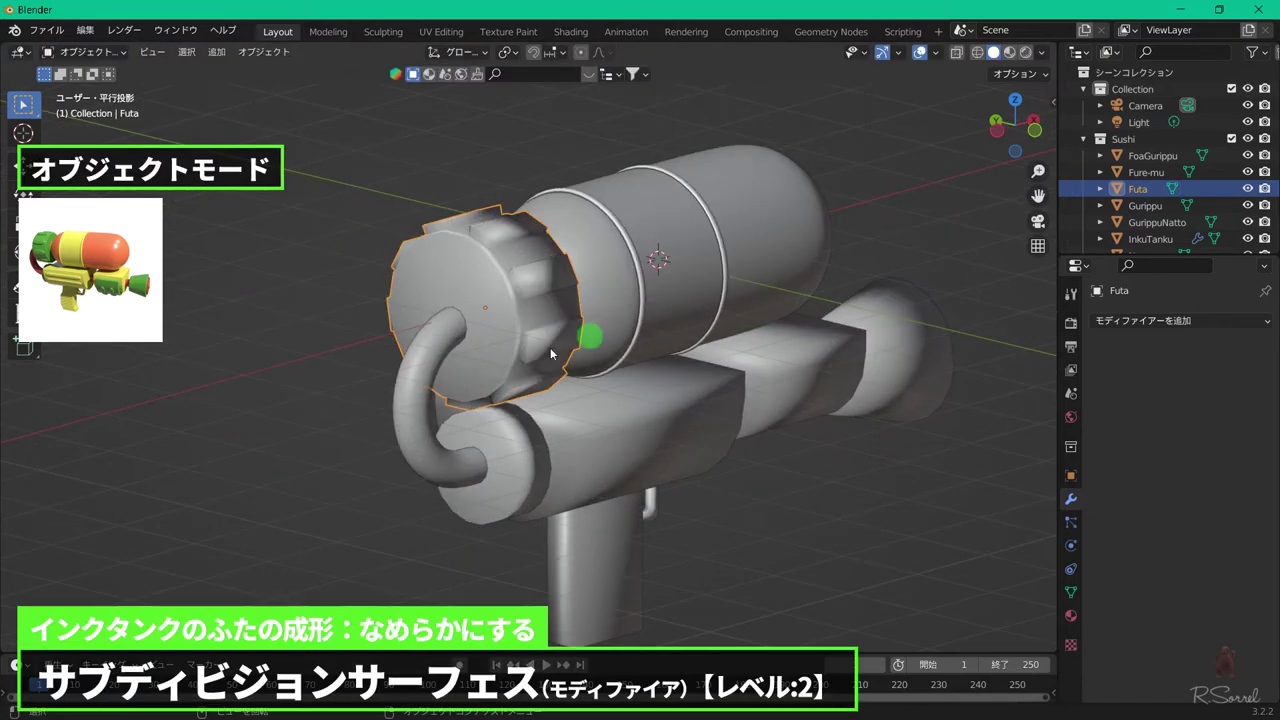
- Add a Subdivision Surface modifier to the Futa cap with viewport level 2
{"action": "left_click", "coordinate": [1105, 320]}
{"action": "left_click", "coordinate": [900, 612]}
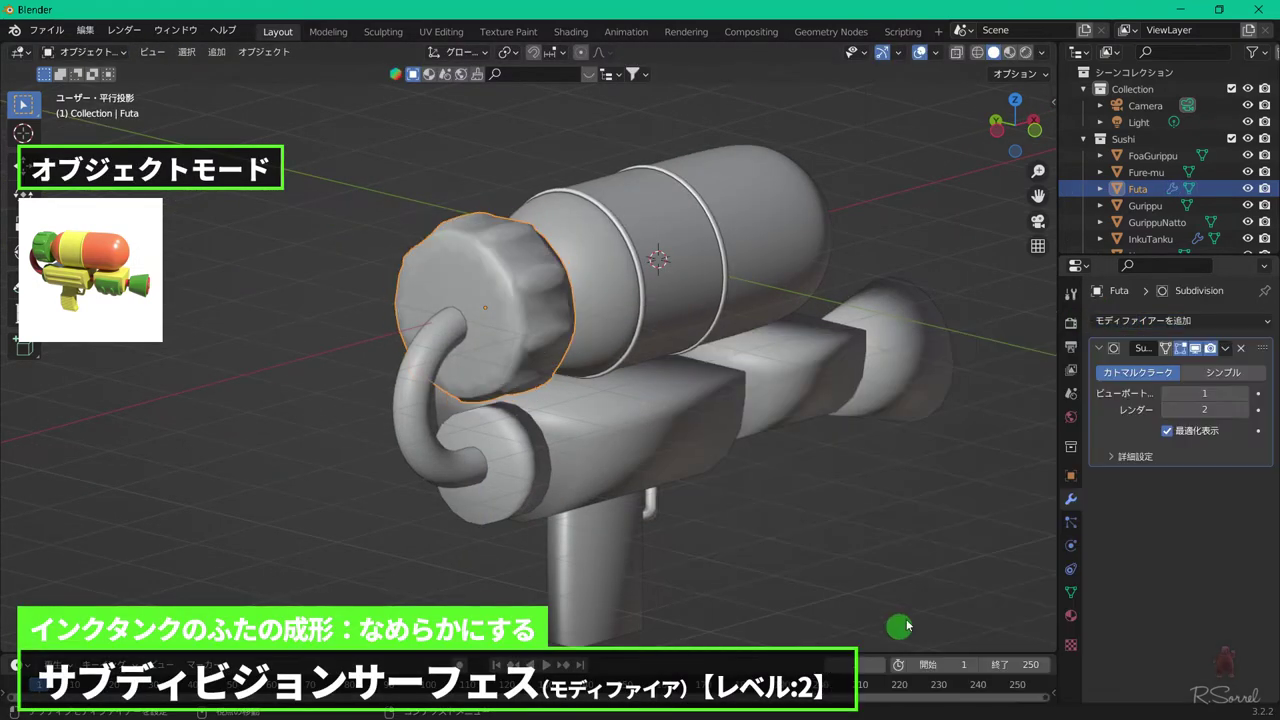
{"action": "left_click", "coordinate": [1246, 393]}
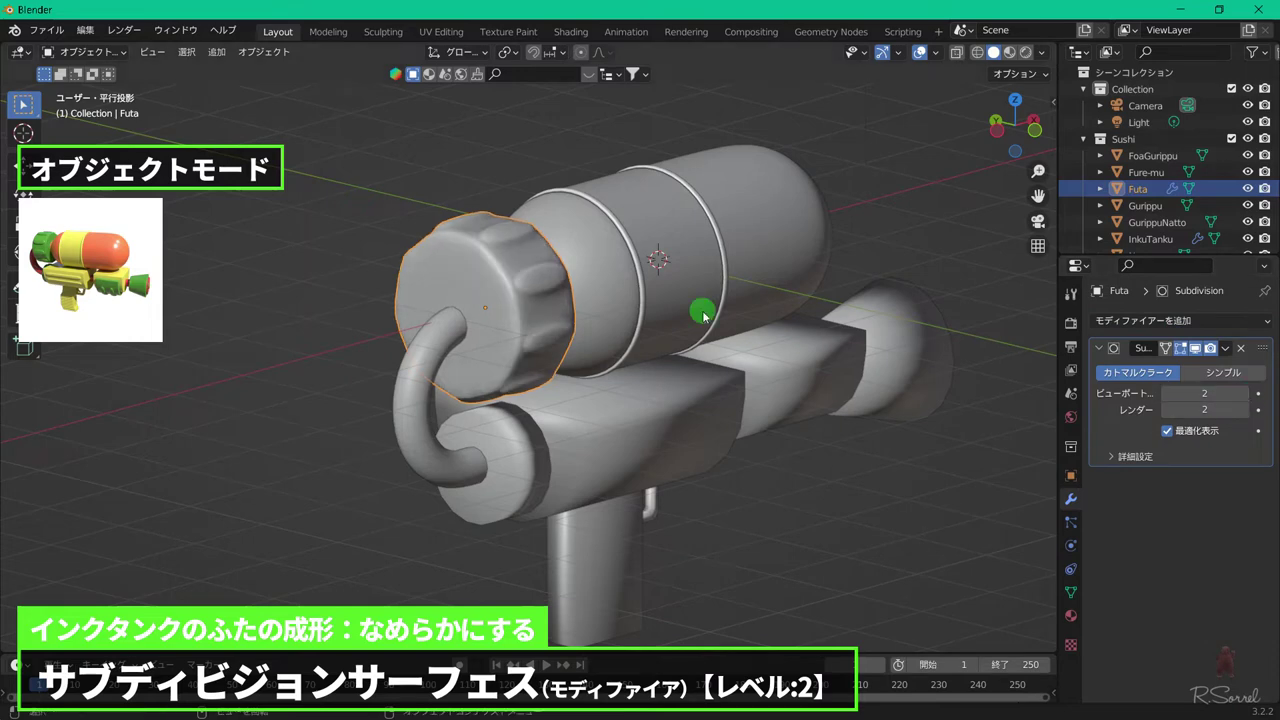
{"action": "scroll", "coordinate": [616, 343], "scroll_direction": "up", "scroll_amount": 1}
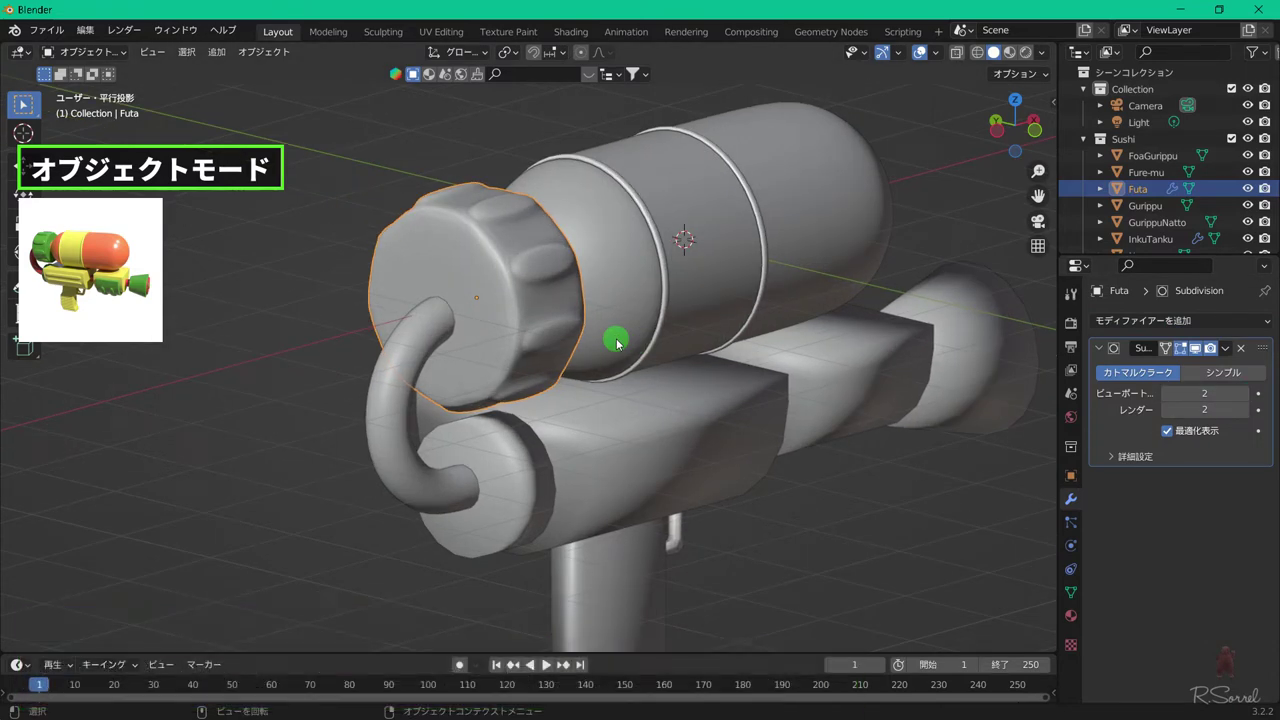
{"action": "scroll", "coordinate": [560, 368], "scroll_direction": "up", "scroll_amount": 1}
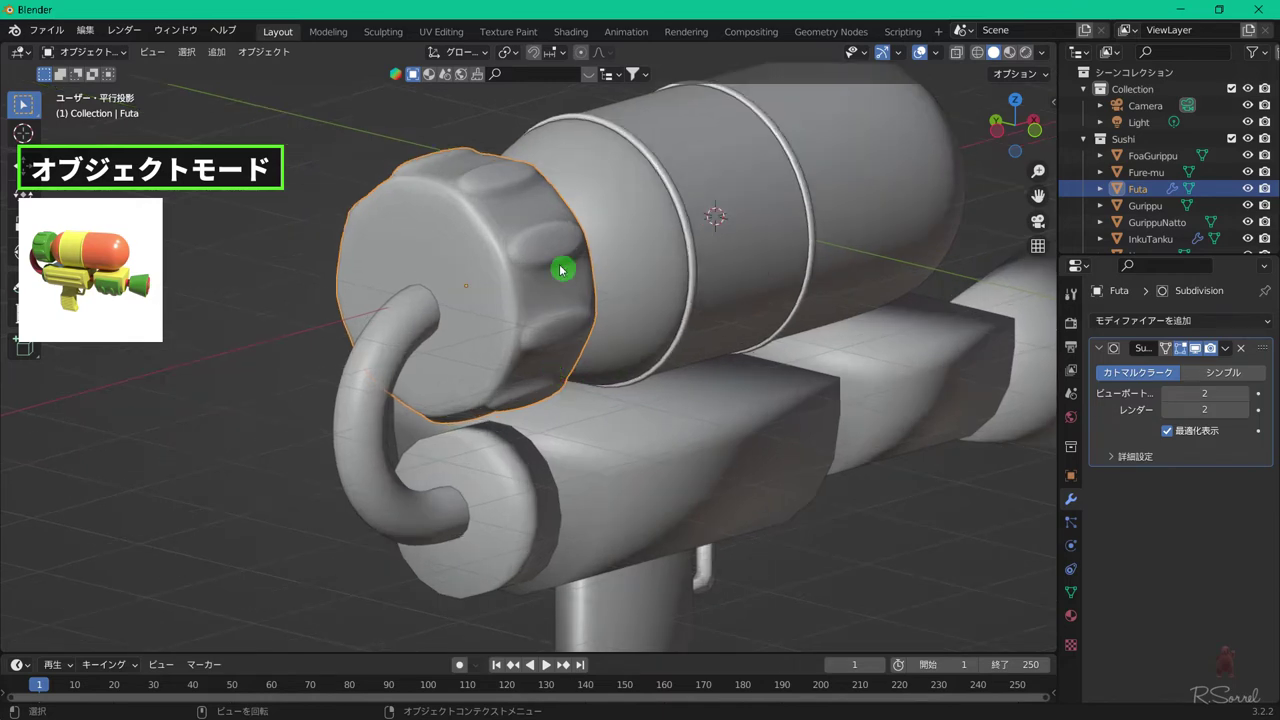
- Enter edge select in Edit Mode and hide the subdivision while editing
{"action": "key", "text": "Tab"}
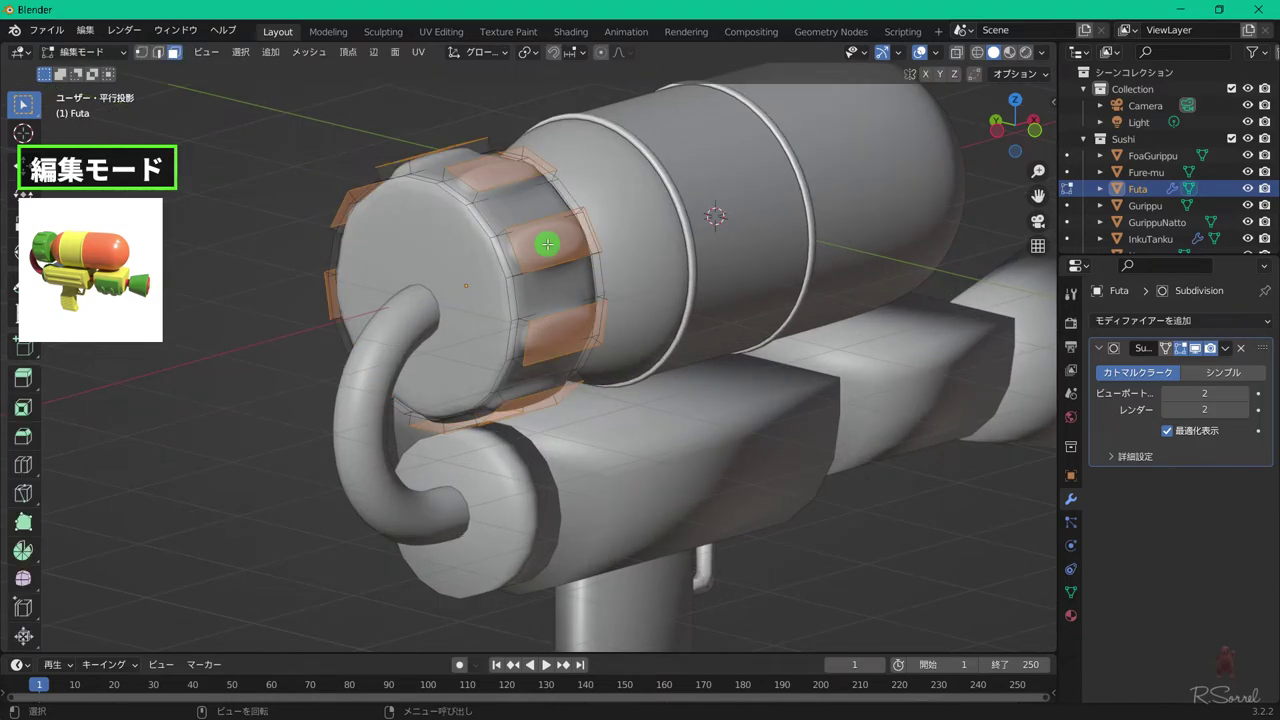
{"action": "key", "text": "2"}
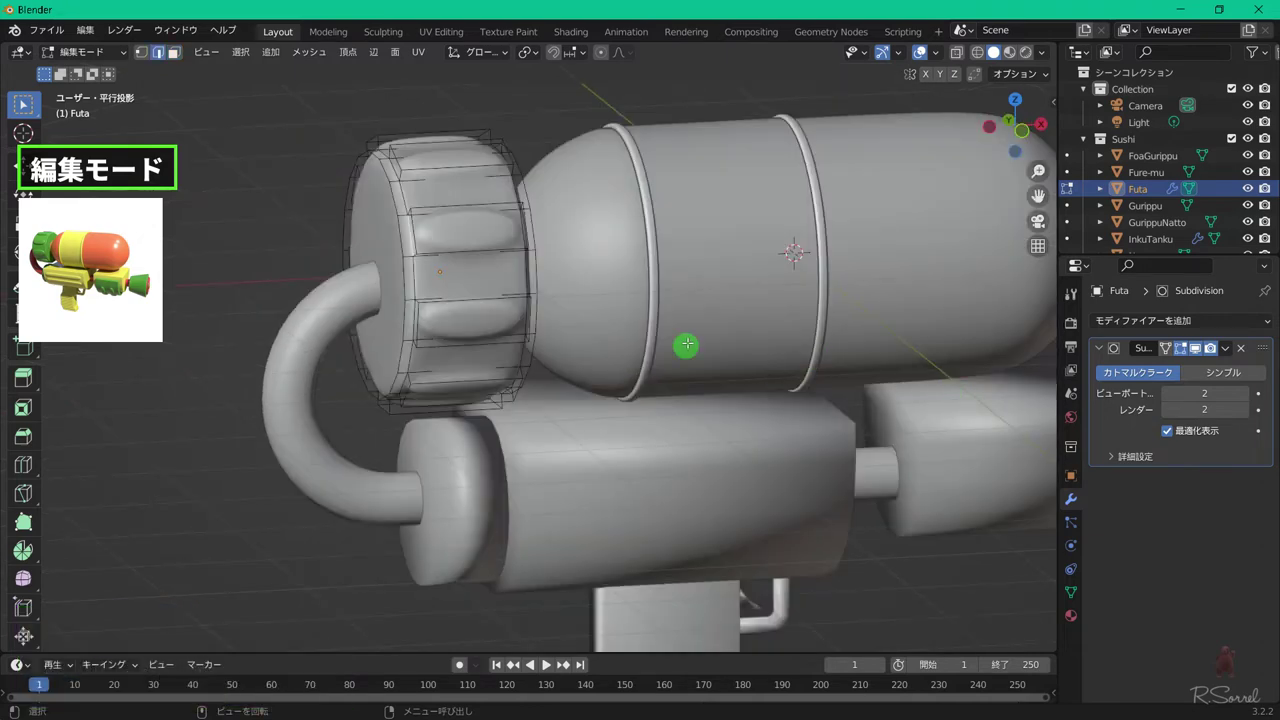
{"action": "left_click", "coordinate": [1182, 350]}
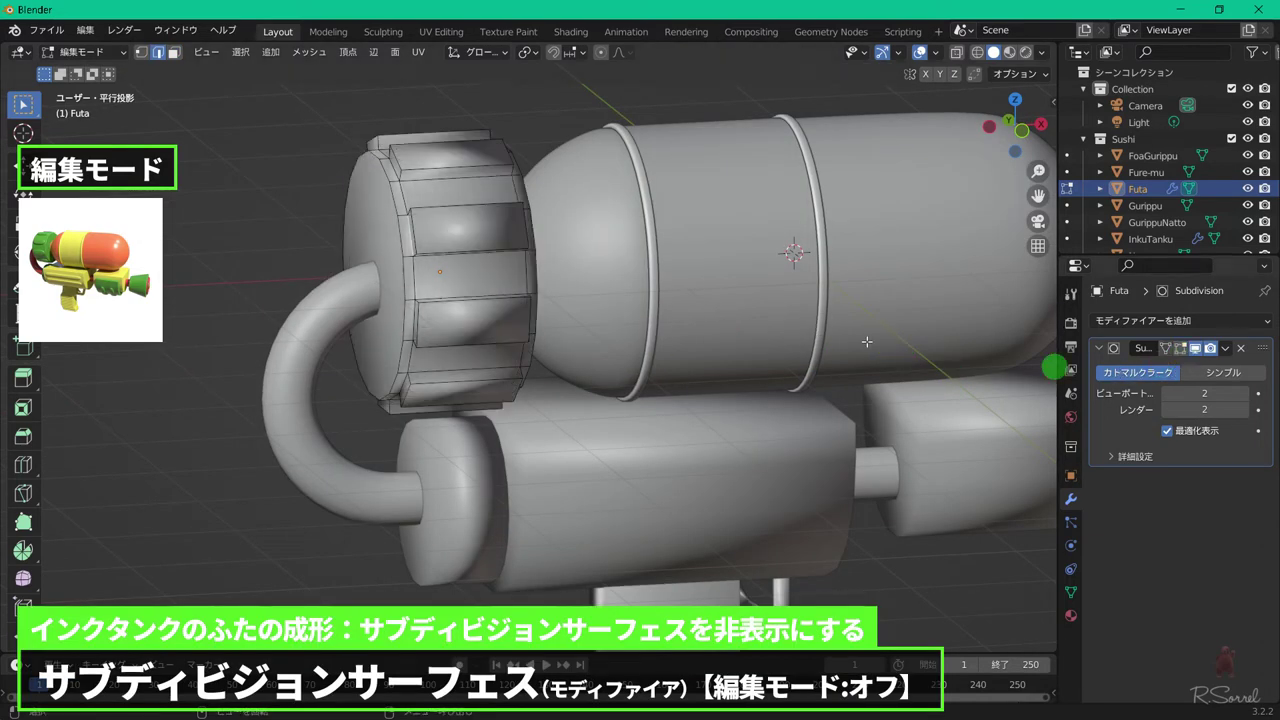
{"action": "mouse_move", "coordinate": [506, 296]}
{"action": "middle_mouse_down"}
{"action": "mouse_move", "coordinate": [542, 314]}
{"action": "mouse_move", "coordinate": [471, 231]}
{"action": "mouse_move", "coordinate": [449, 178]}
{"action": "mouse_move", "coordinate": [486, 357]}
{"action": "mouse_move", "coordinate": [509, 311]}
{"action": "mouse_move", "coordinate": [408, 222]}
{"action": "mouse_move", "coordinate": [440, 209]}
{"action": "mouse_move", "coordinate": [449, 269]}
{"action": "mouse_move", "coordinate": [514, 286]}
{"action": "mouse_move", "coordinate": [598, 193]}
{"action": "middle_mouse_up"}
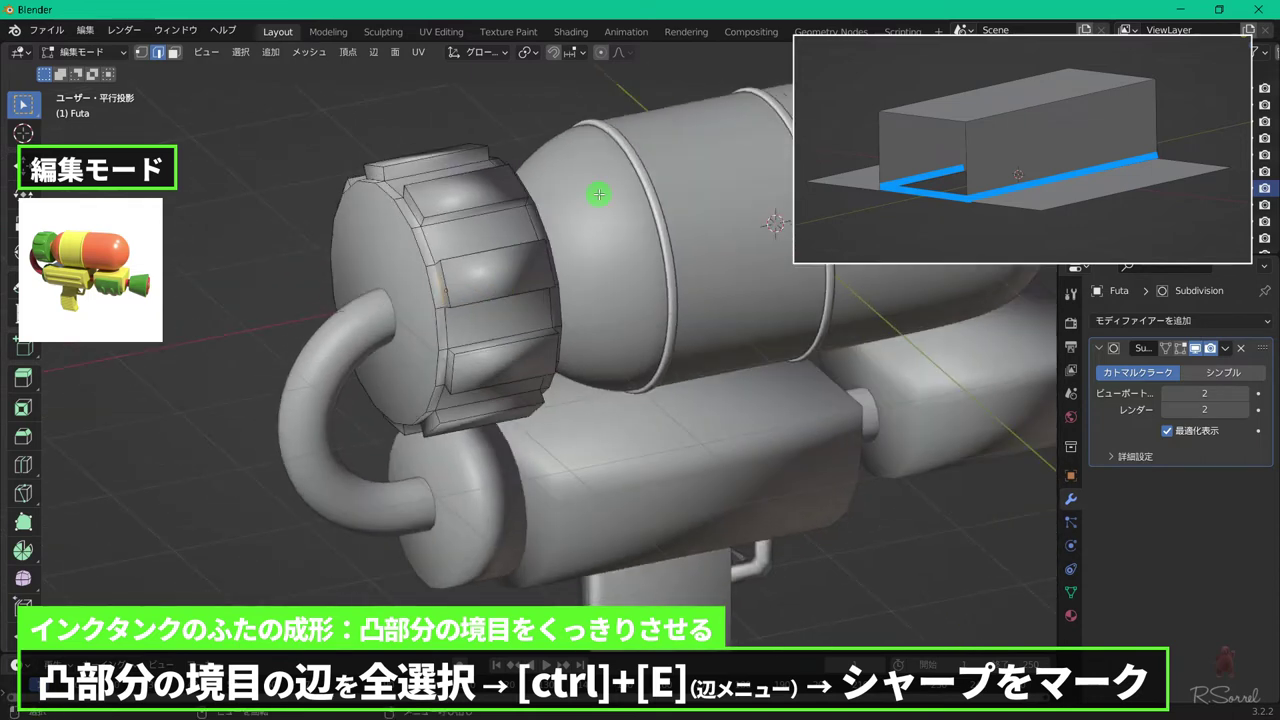
- Mark the ridge border edges sharp and add an Edge Split modifier above Subdivision, using sharp edges only
{"action": "key", "text": "ctrl+e"}
{"action": "left_click", "coordinate": [577, 372]}
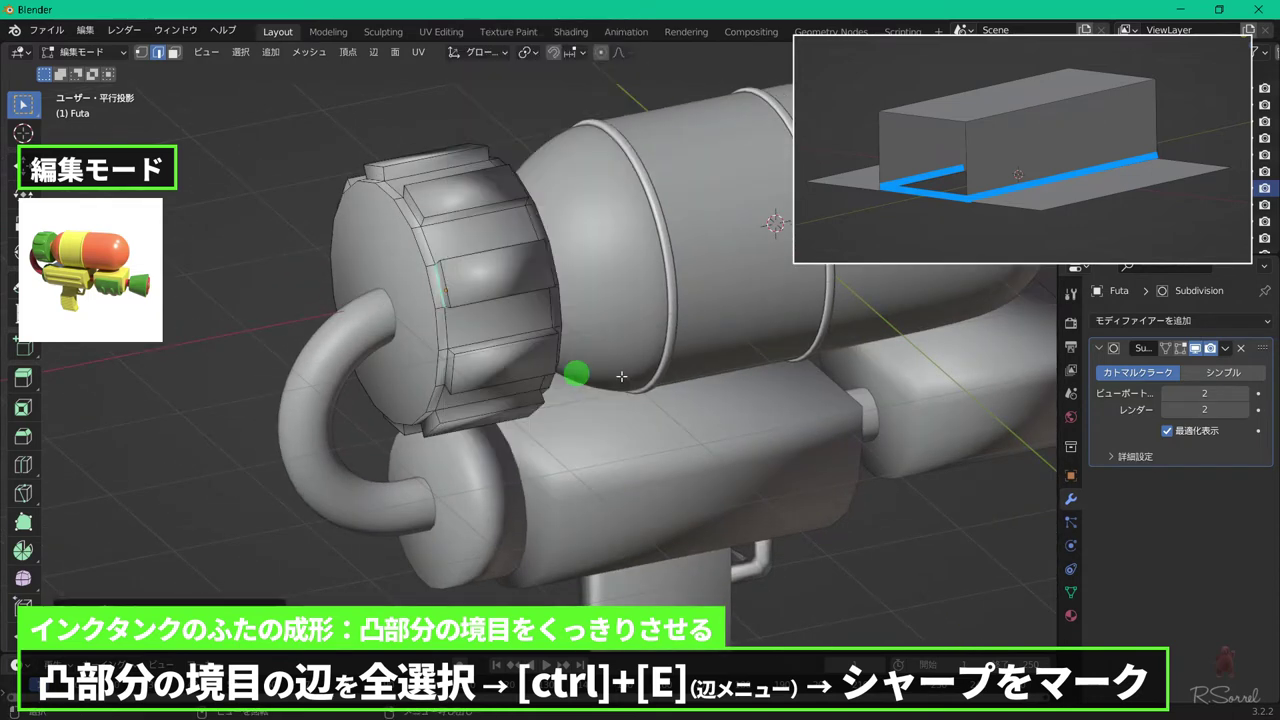
{"action": "left_click", "coordinate": [1137, 319]}
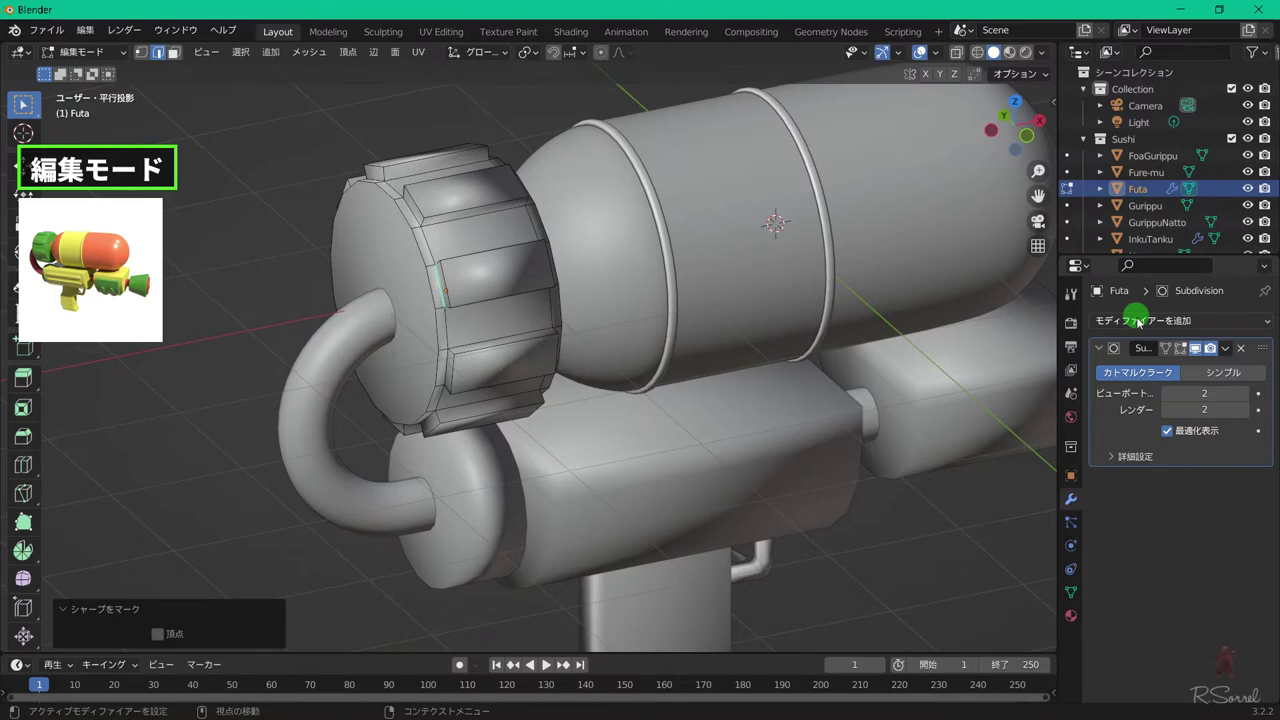
{"action": "left_click", "coordinate": [1137, 321]}
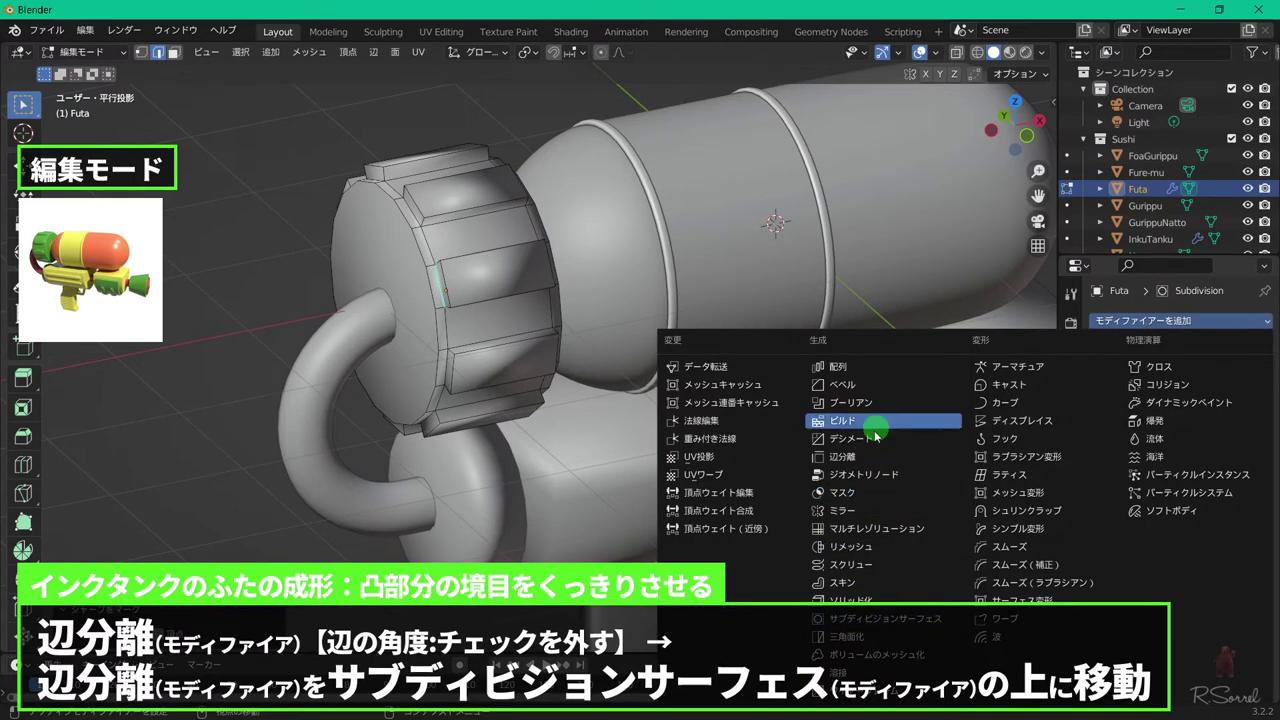
{"action": "left_click", "coordinate": [842, 456]}
{"action": "left_click_drag", "start_coordinate": [1220, 476], "coordinate": [1220, 349]}
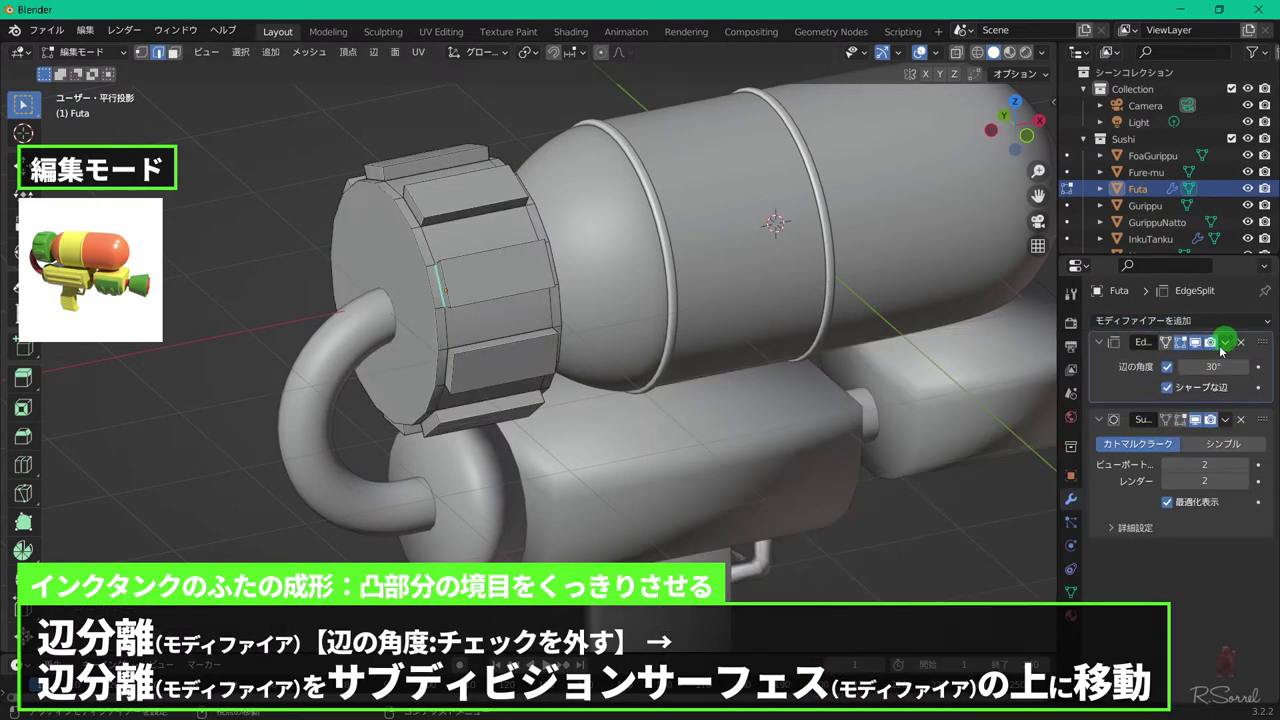
{"action": "left_click", "coordinate": [1166, 372]}
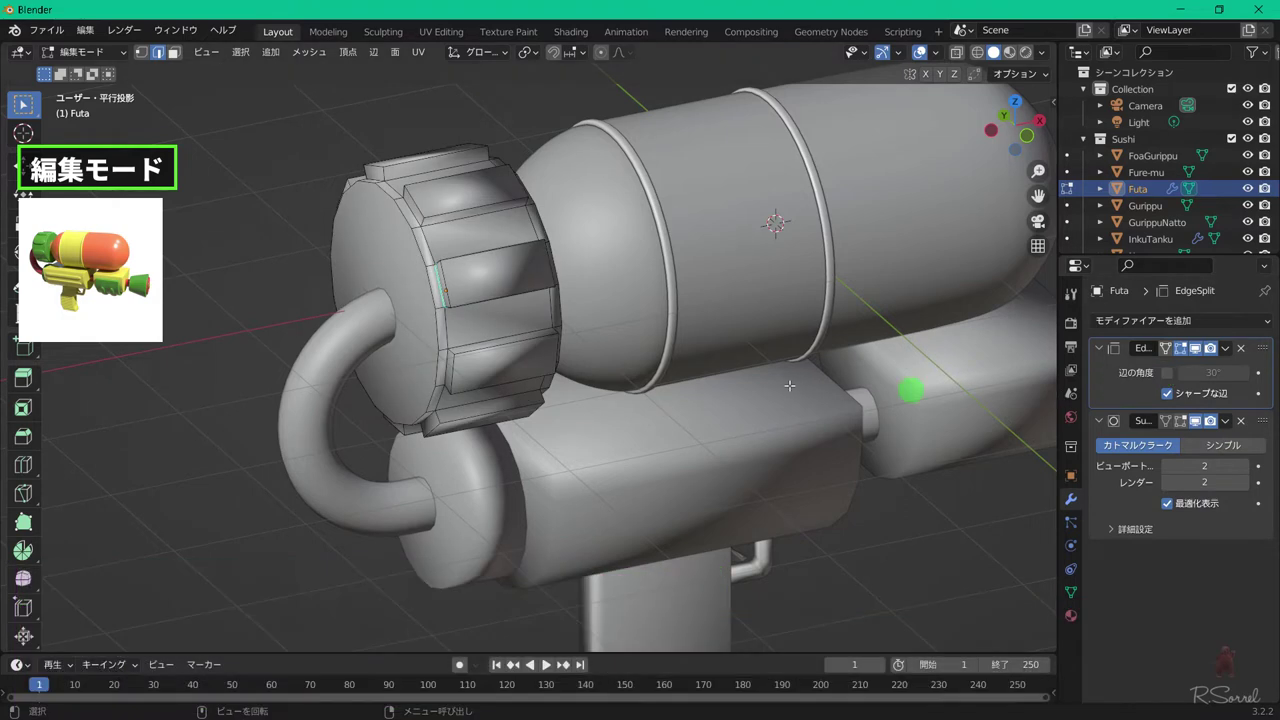
- Inspect the cap's crisp ridges and show the subdivision result in Edit Mode
{"action": "key", "text": "Tab"}
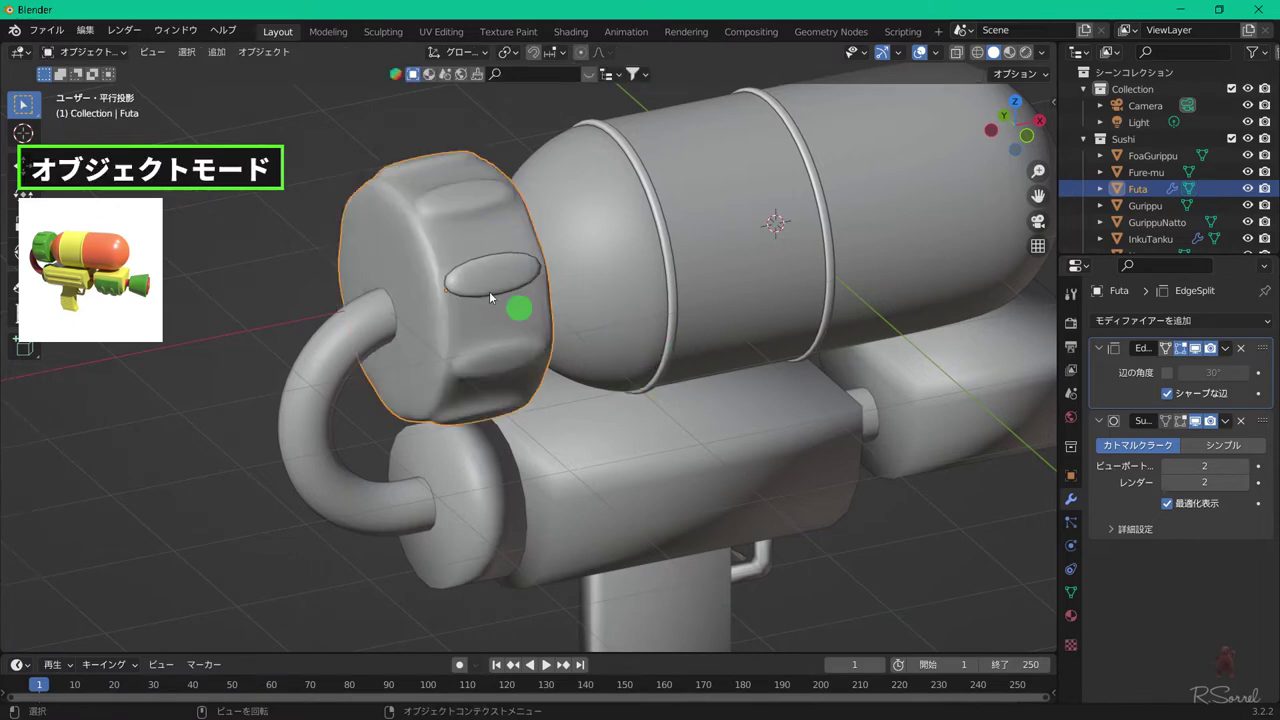
{"action": "key", "text": "Tab"}
{"action": "middle_click_drag", "start_coordinate": [437, 209], "coordinate": [487, 379]}
{"action": "key", "text": "ctrl+e"}
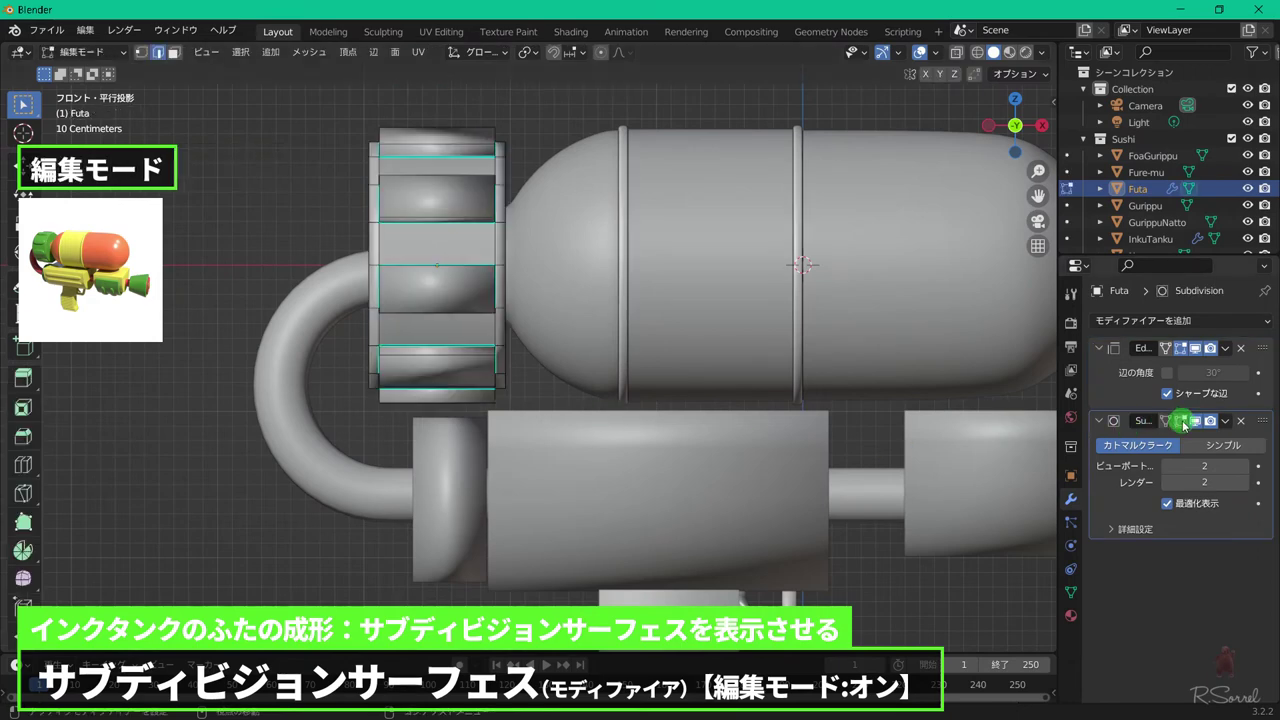
{"action": "left_click", "coordinate": [1180, 420]}
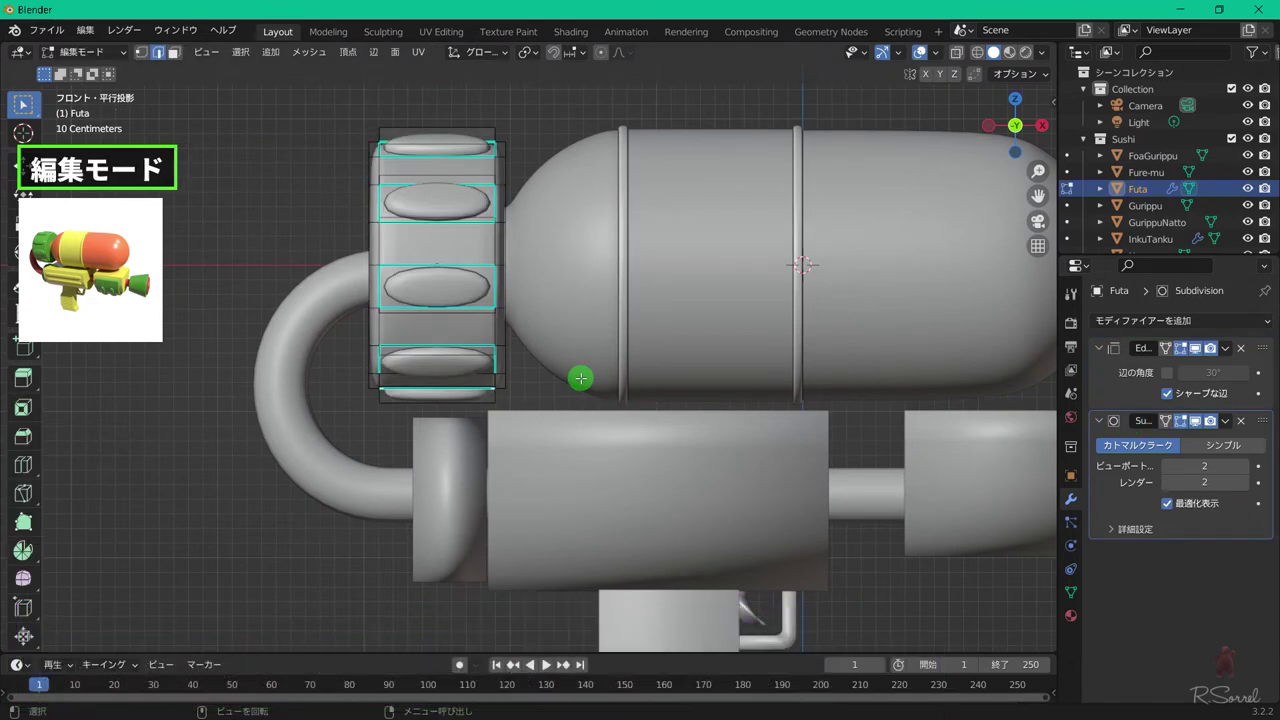
- Add a centred edge loop around the middle of the cap's side
{"action": "key", "text": "ctrl+r"}
{"action": "left_click", "coordinate": [451, 282]}
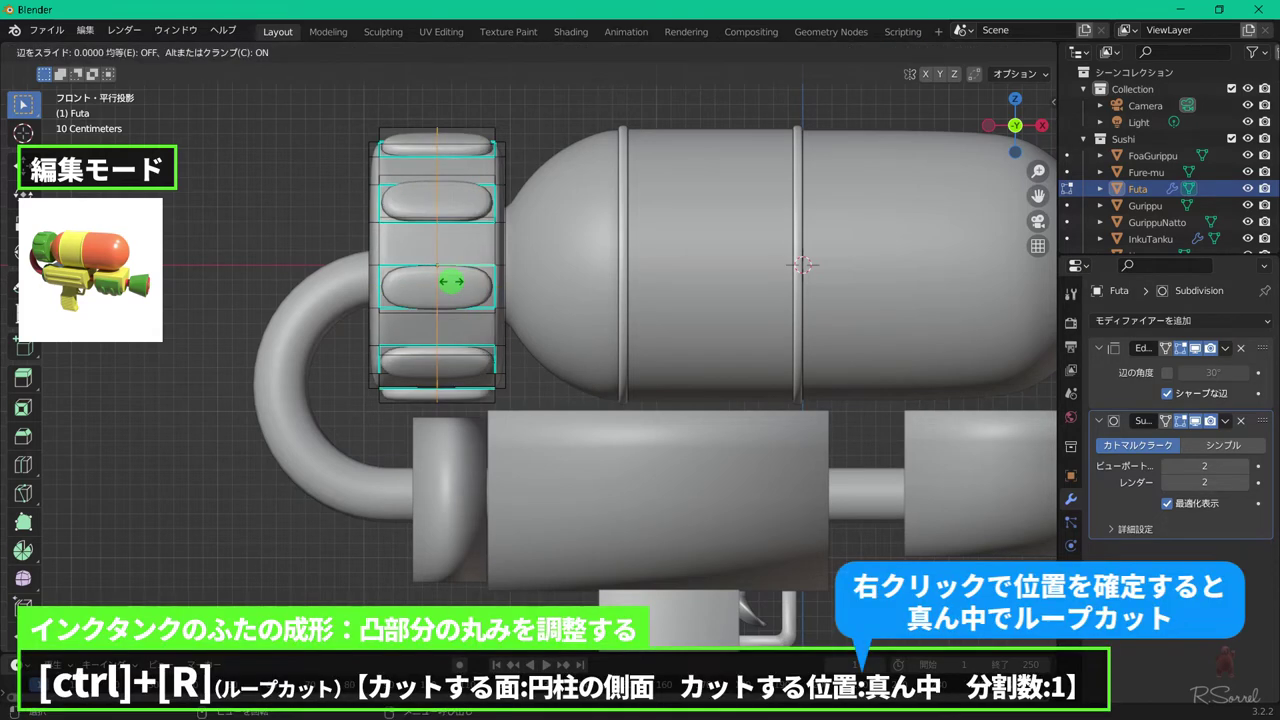
{"action": "right_click", "coordinate": [451, 282]}
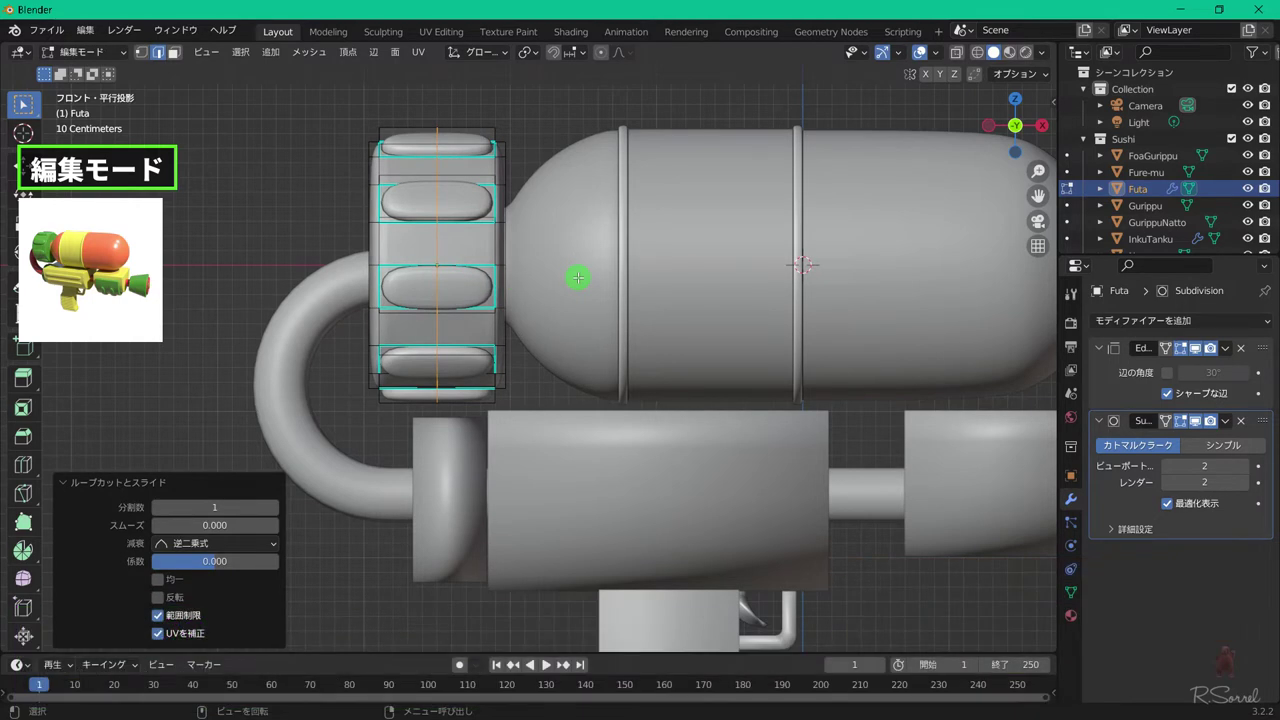
{"action": "key", "text": "ctrl+b"}
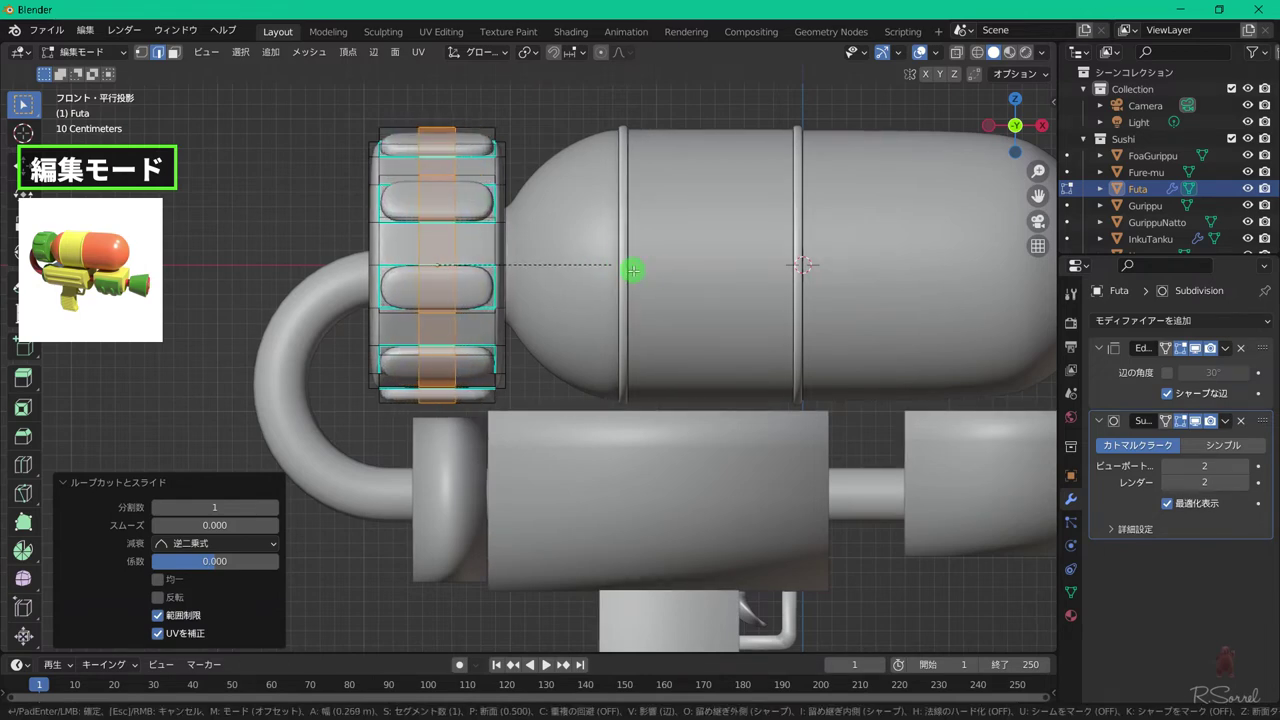
{"action": "right_click", "coordinate": [623, 269]}
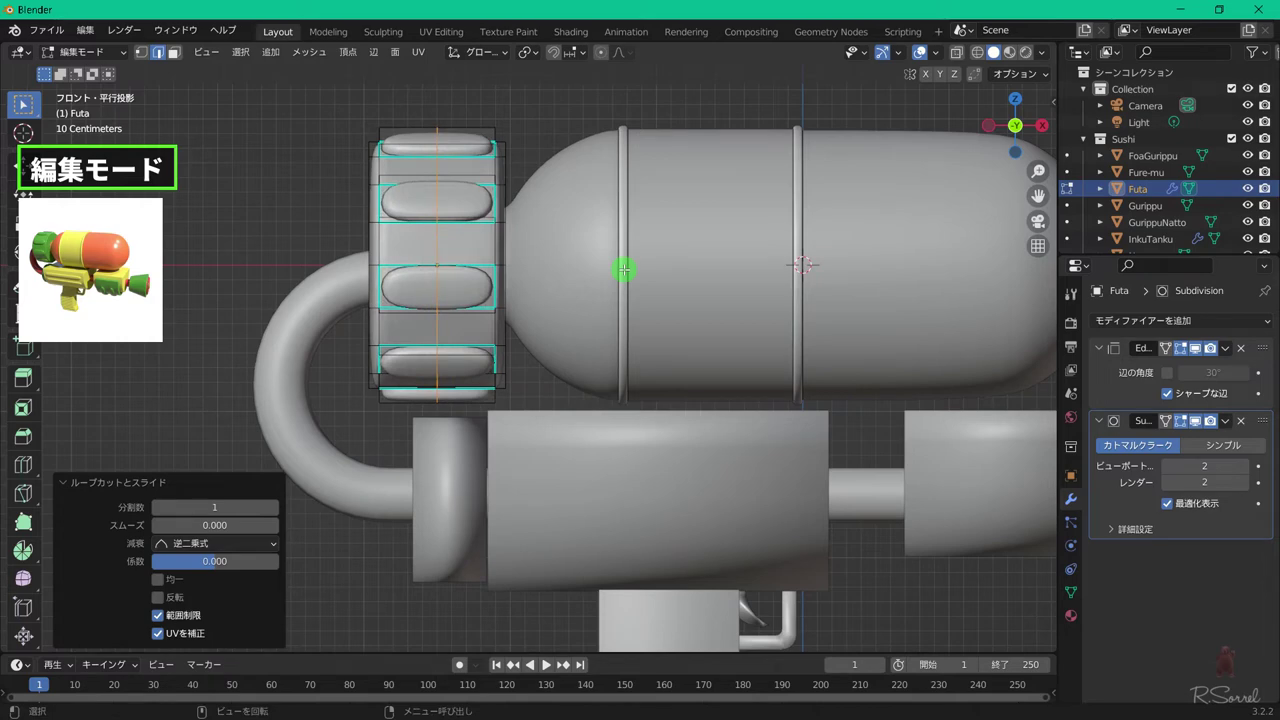
- Mark the cap's front rim edge loop as sharp
{"action": "middle_click_drag", "start_coordinate": [623, 269], "coordinate": [357, 234]}
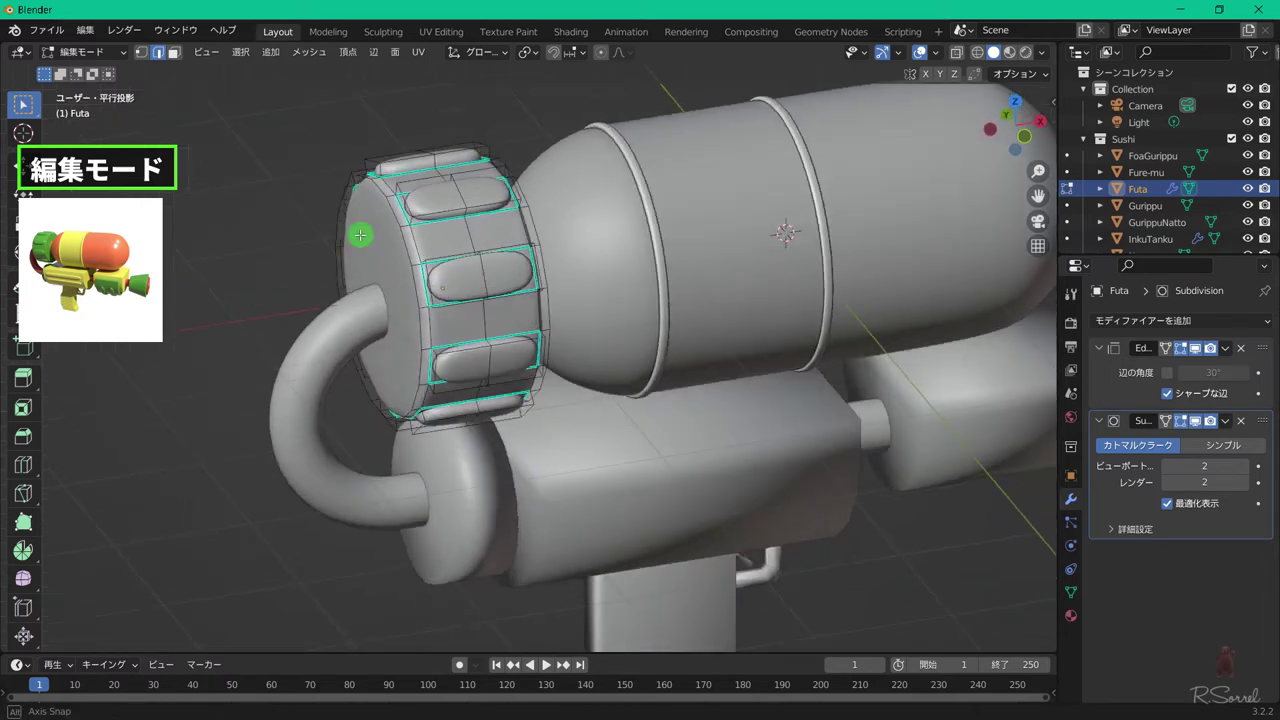
{"action": "key", "text": "Tab"}
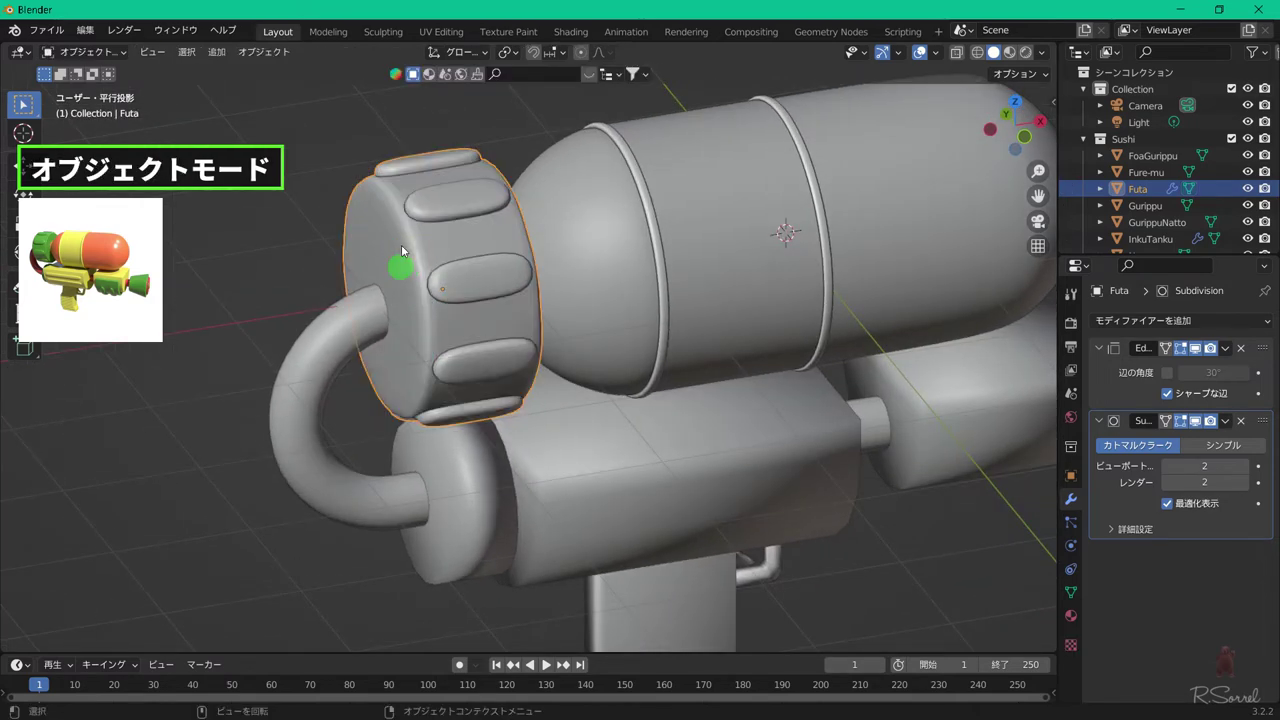
{"action": "key", "text": "Tab"}
{"action": "middle_click_drag", "start_coordinate": [453, 205], "coordinate": [449, 200]}
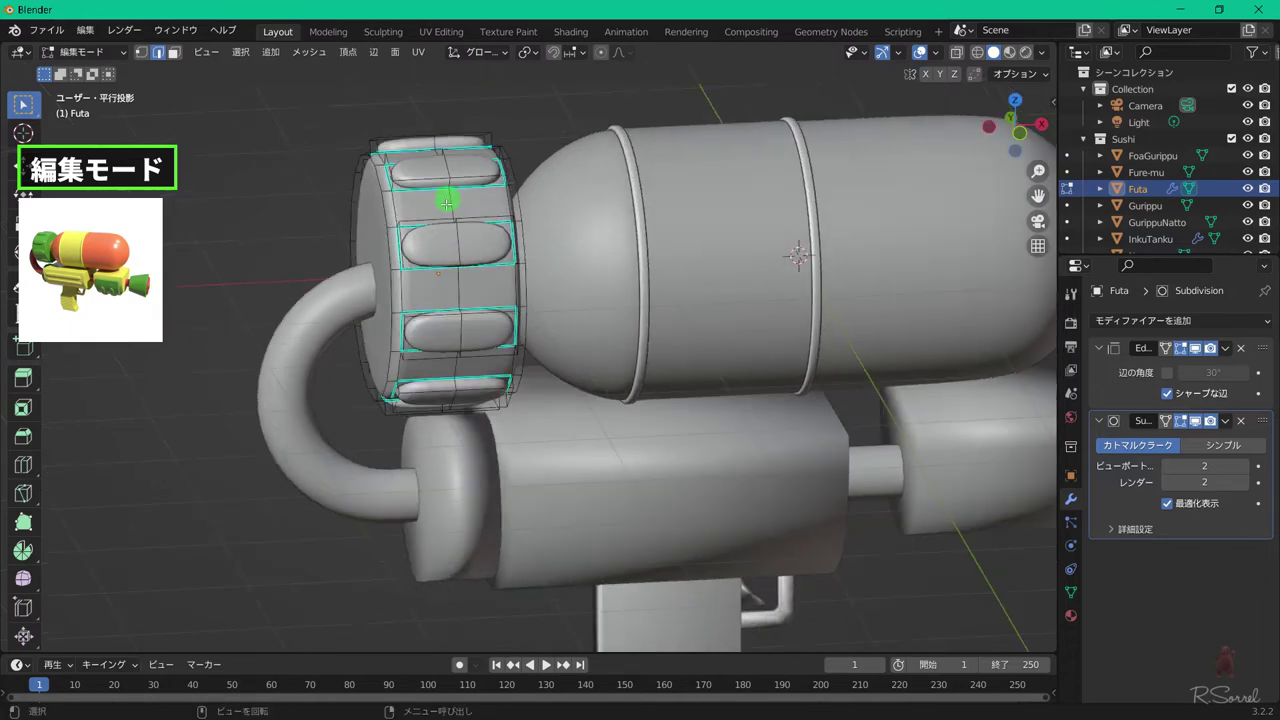
{"action": "left_click", "coordinate": [382, 243], "text": "alt"}
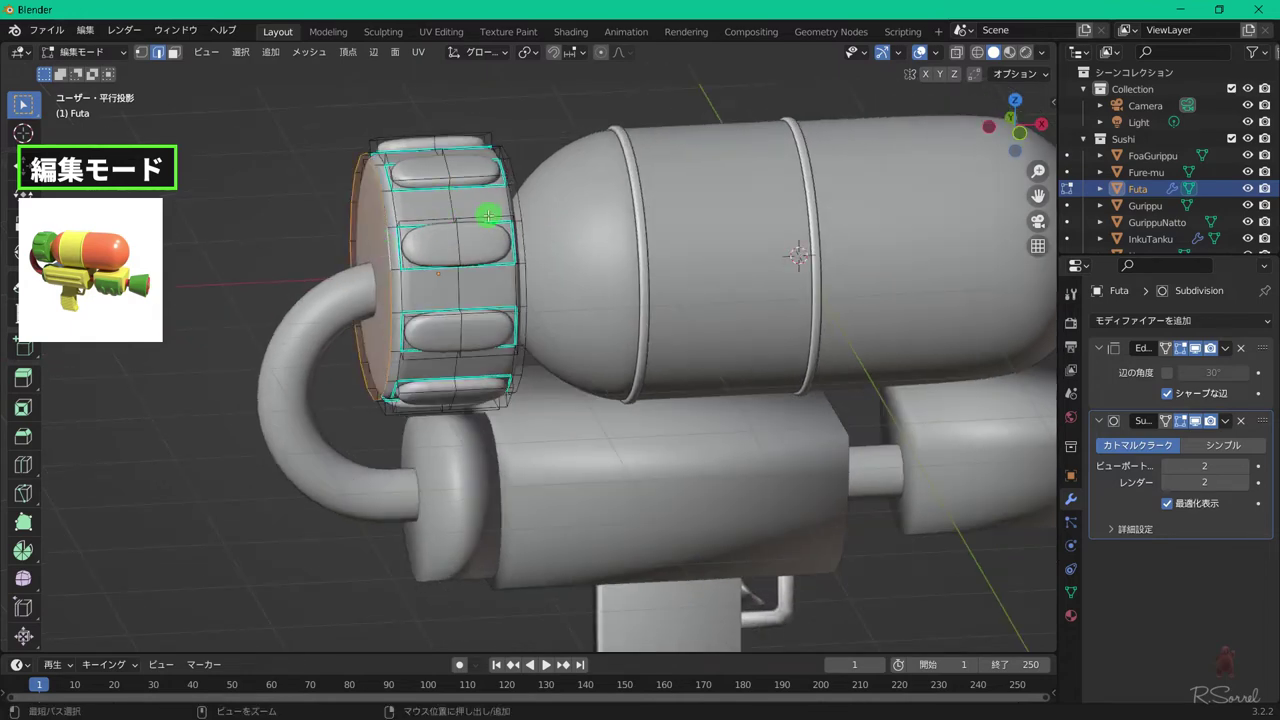
{"action": "key", "text": "ctrl+e"}
{"action": "left_click", "coordinate": [450, 372]}
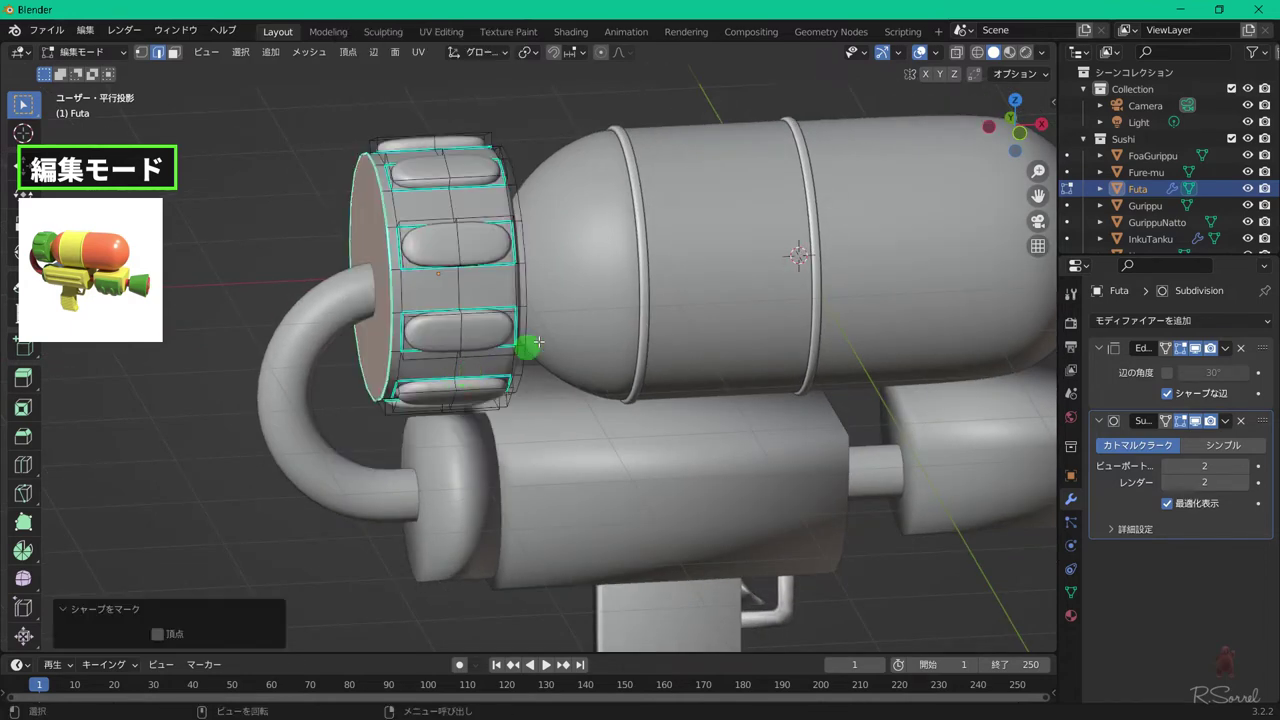
{"action": "key", "text": "Tab"}
{"action": "middle_click_drag", "start_coordinate": [474, 260], "coordinate": [466, 214]}
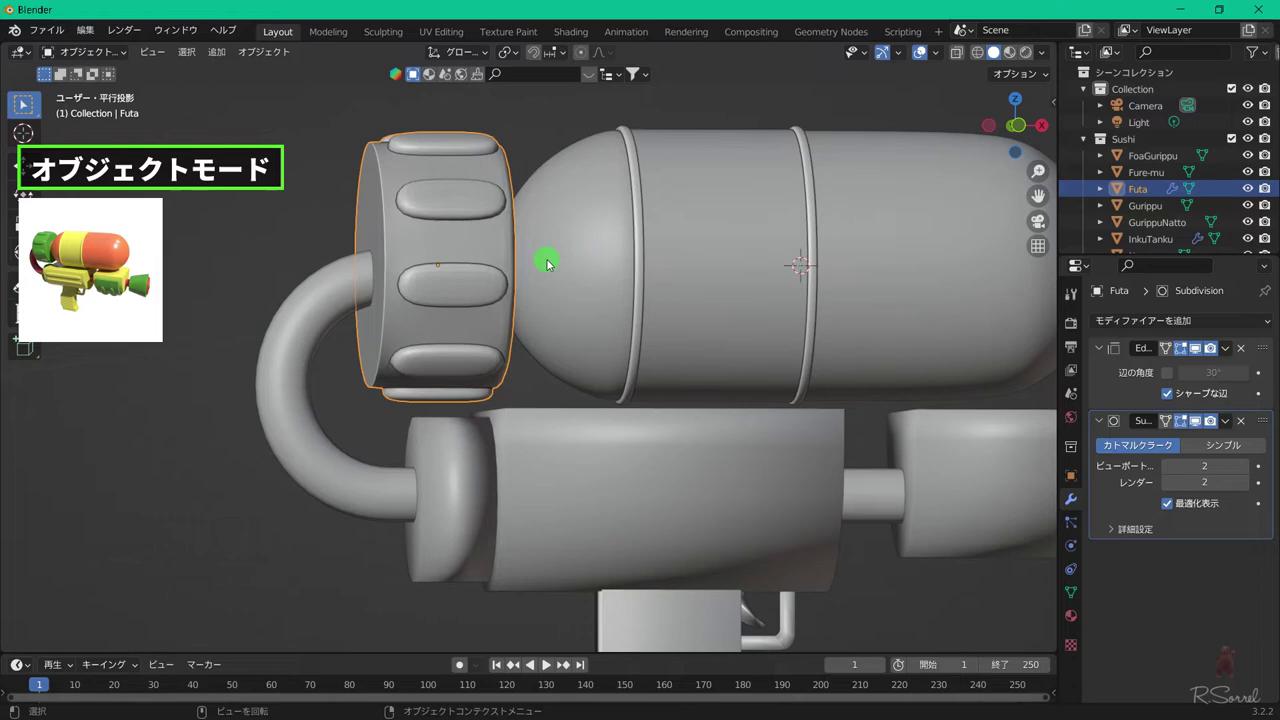
{"action": "key", "text": "Tab"}
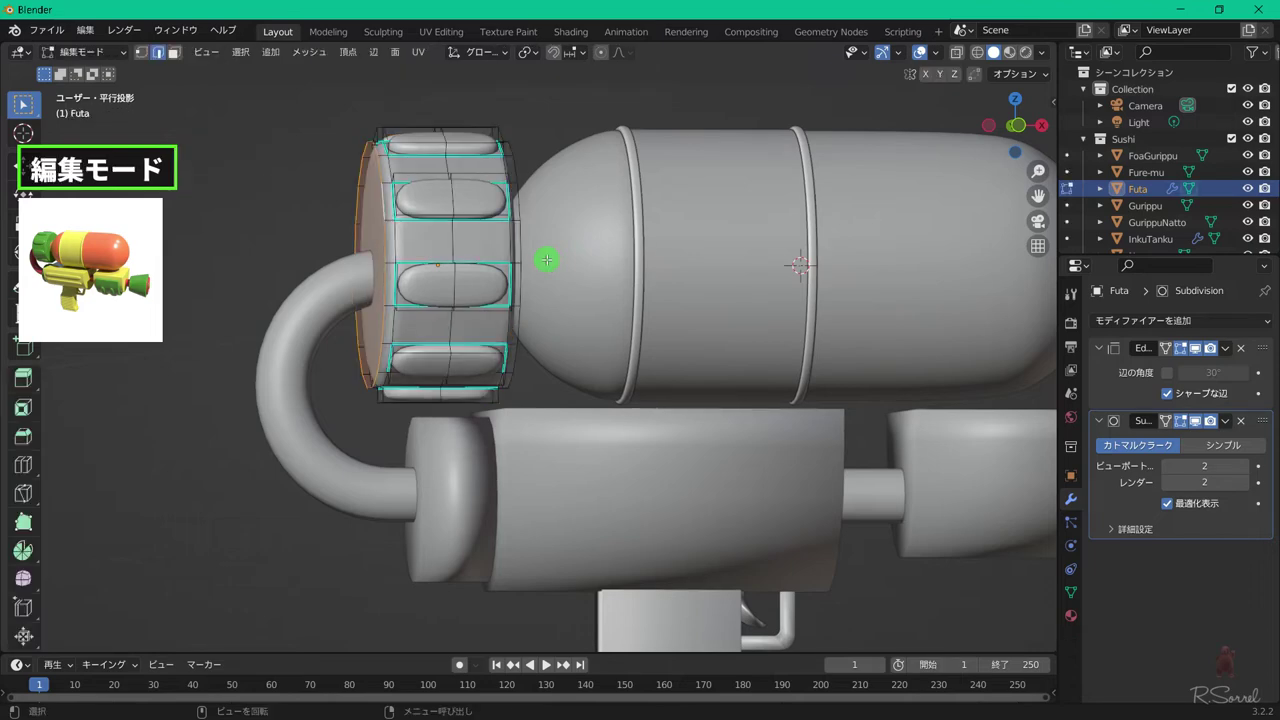
- Add a Bevel modifier to the Futa cap and move it above Subdivision Surface
{"action": "key", "text": "Tab"}
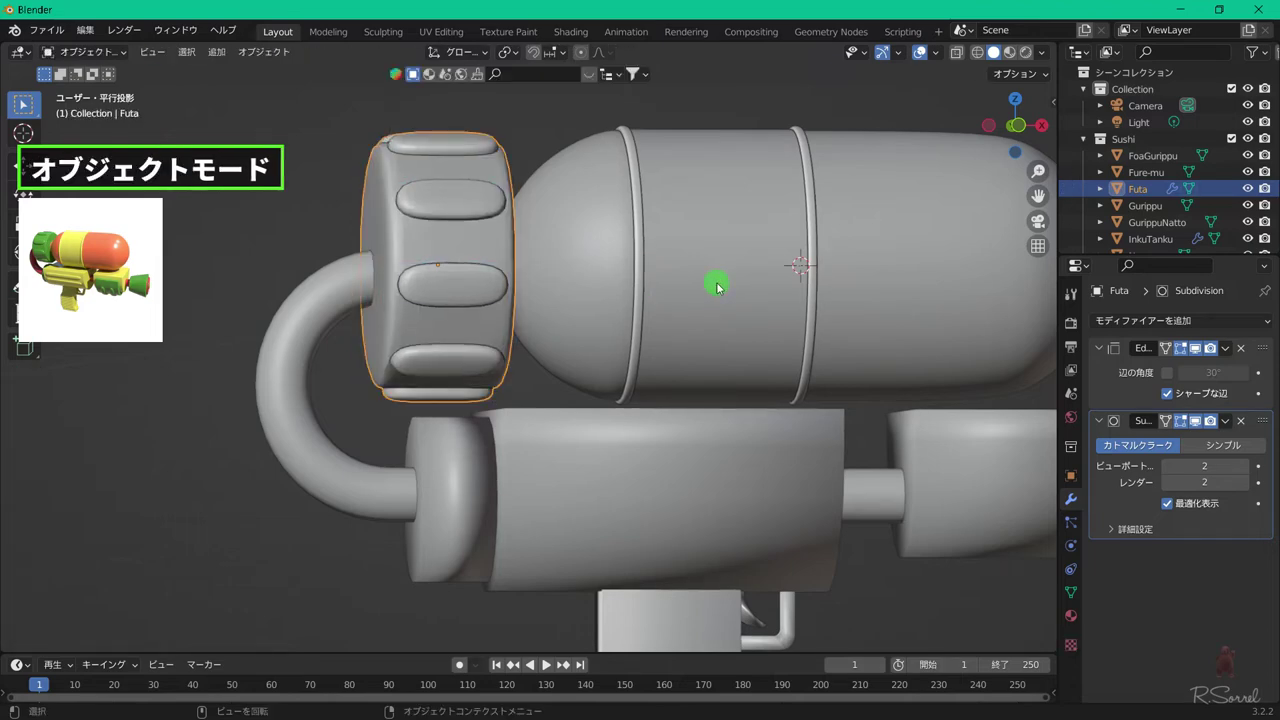
{"action": "left_click", "coordinate": [1125, 320]}
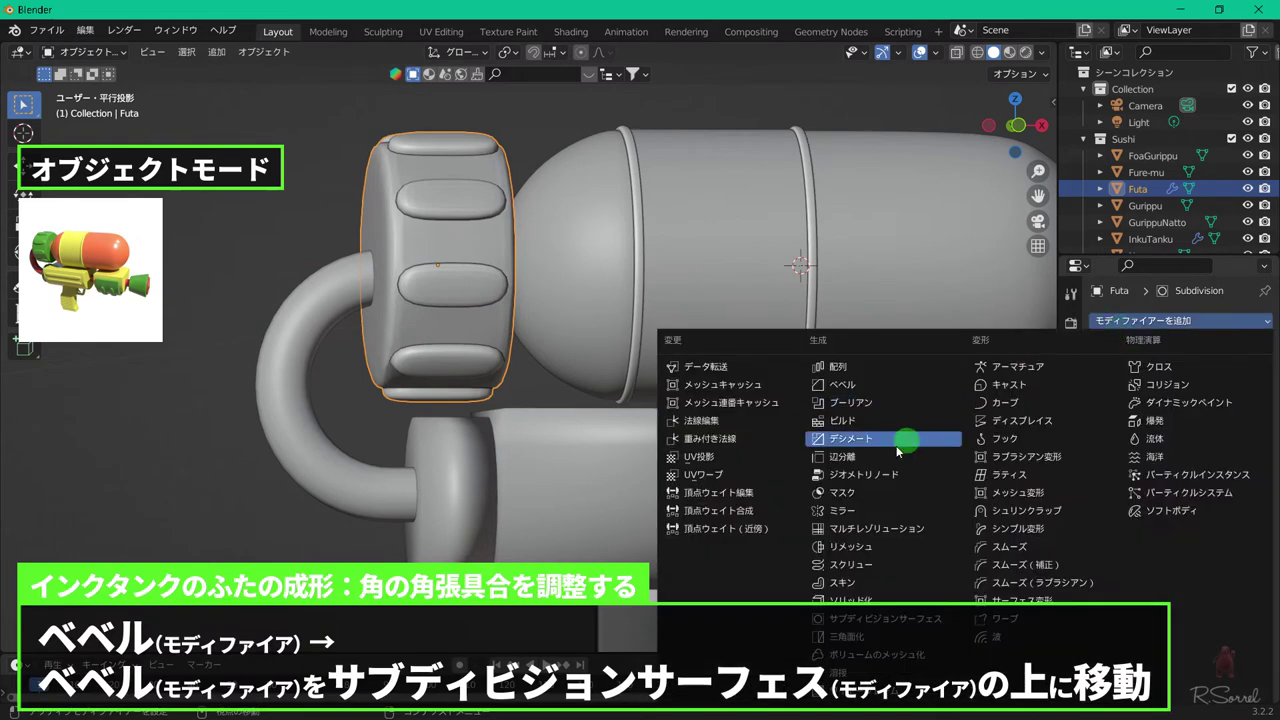
{"action": "left_click", "coordinate": [845, 385]}
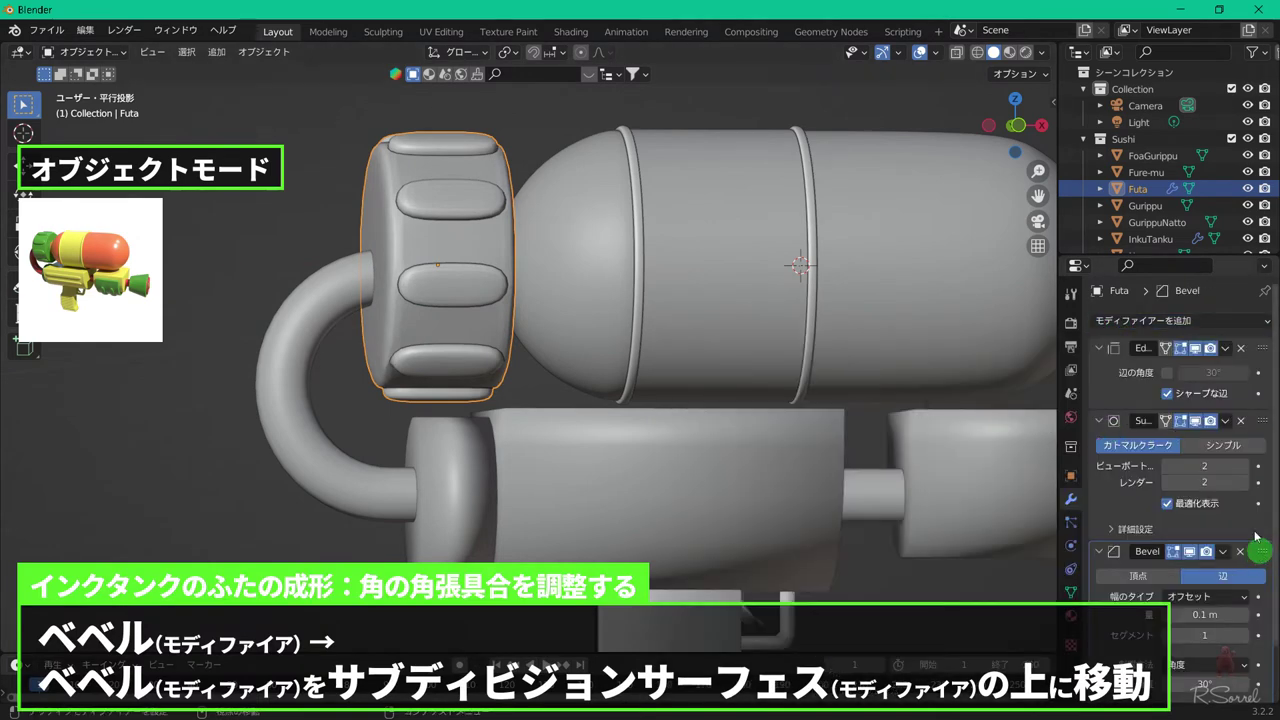
{"action": "left_click_drag", "start_coordinate": [1255, 549], "coordinate": [1228, 422]}
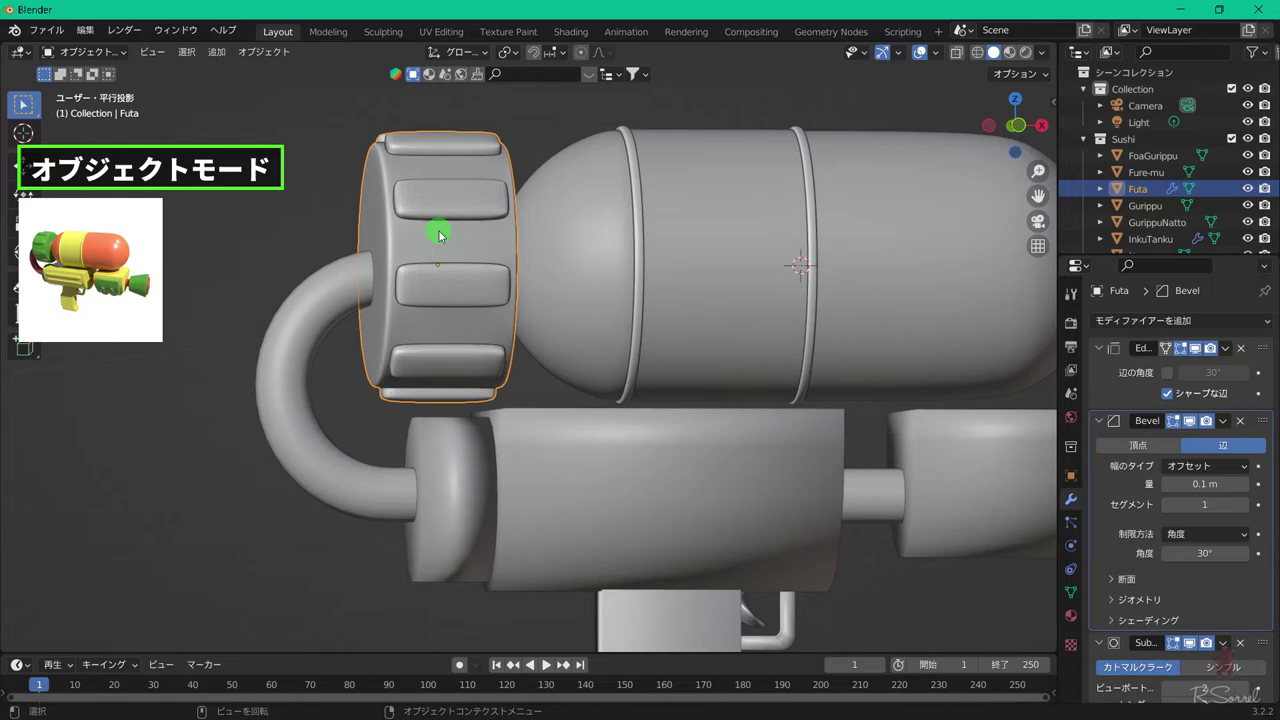
- Give the cap's selected rim edges a mean bevel weight of 1.00
{"action": "key", "text": "Tab"}
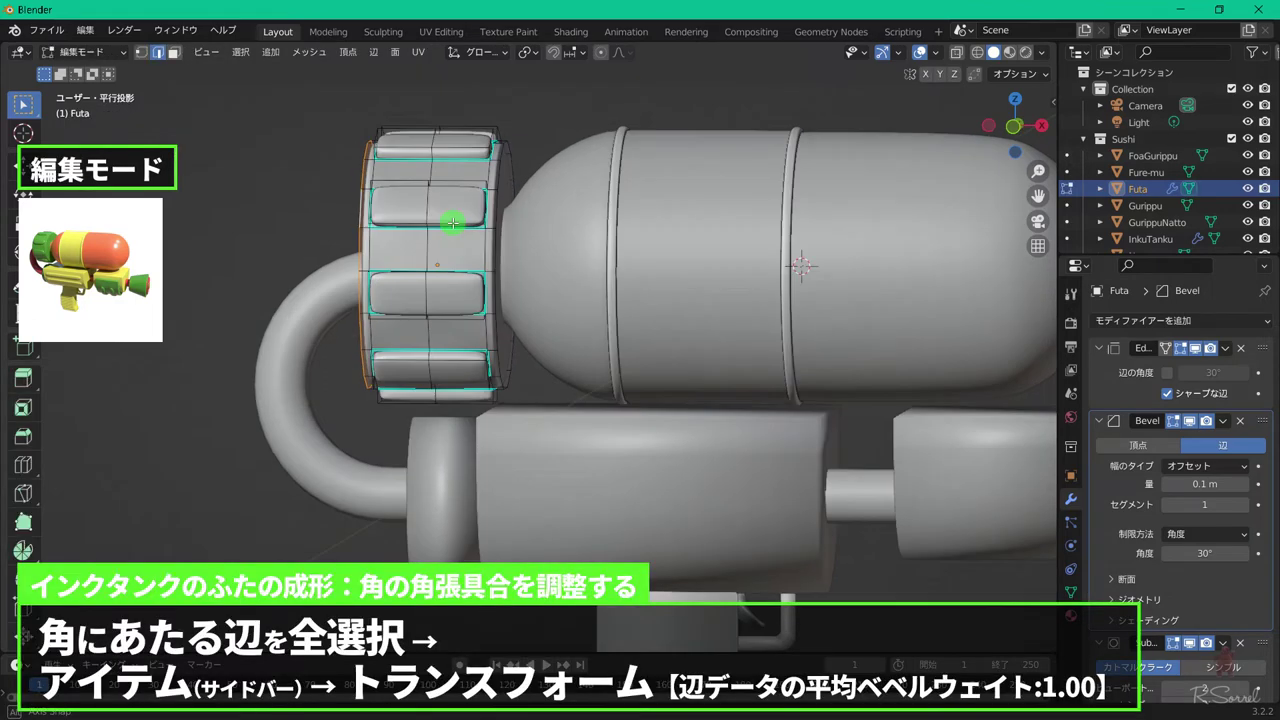
{"action": "left_click", "coordinate": [494, 242], "text": "alt+shift"}
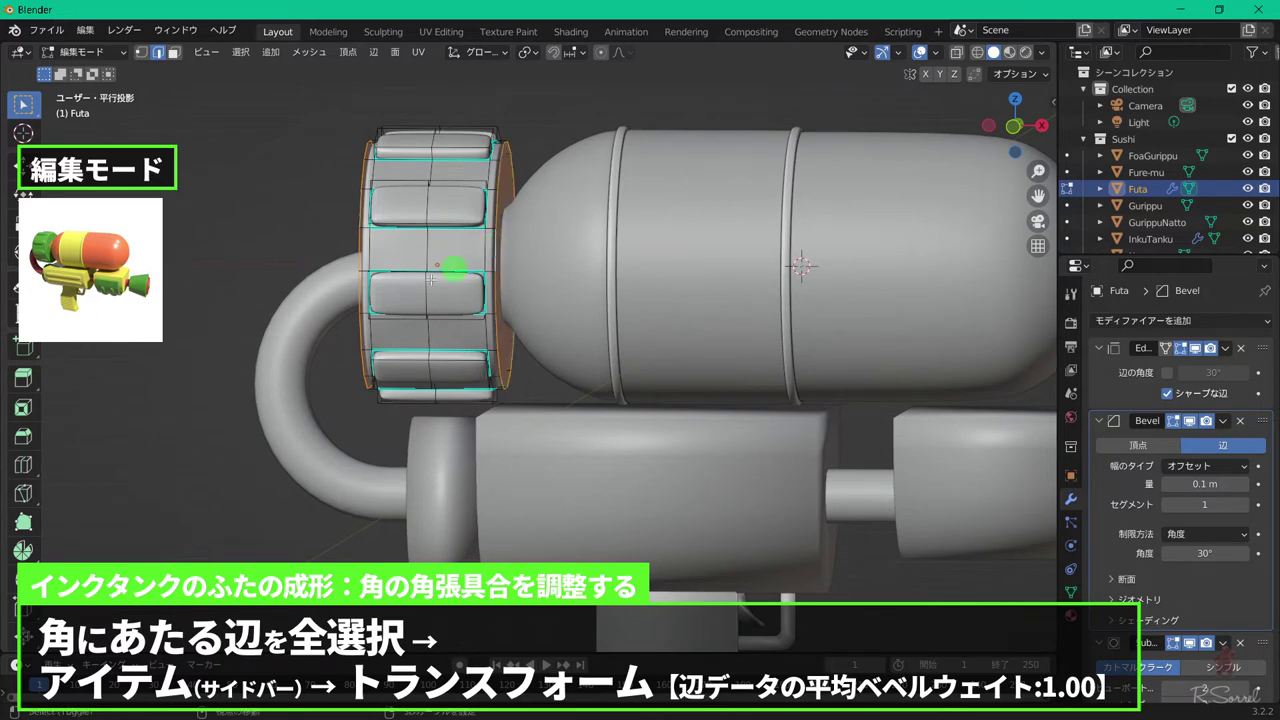
{"action": "key", "text": "n"}
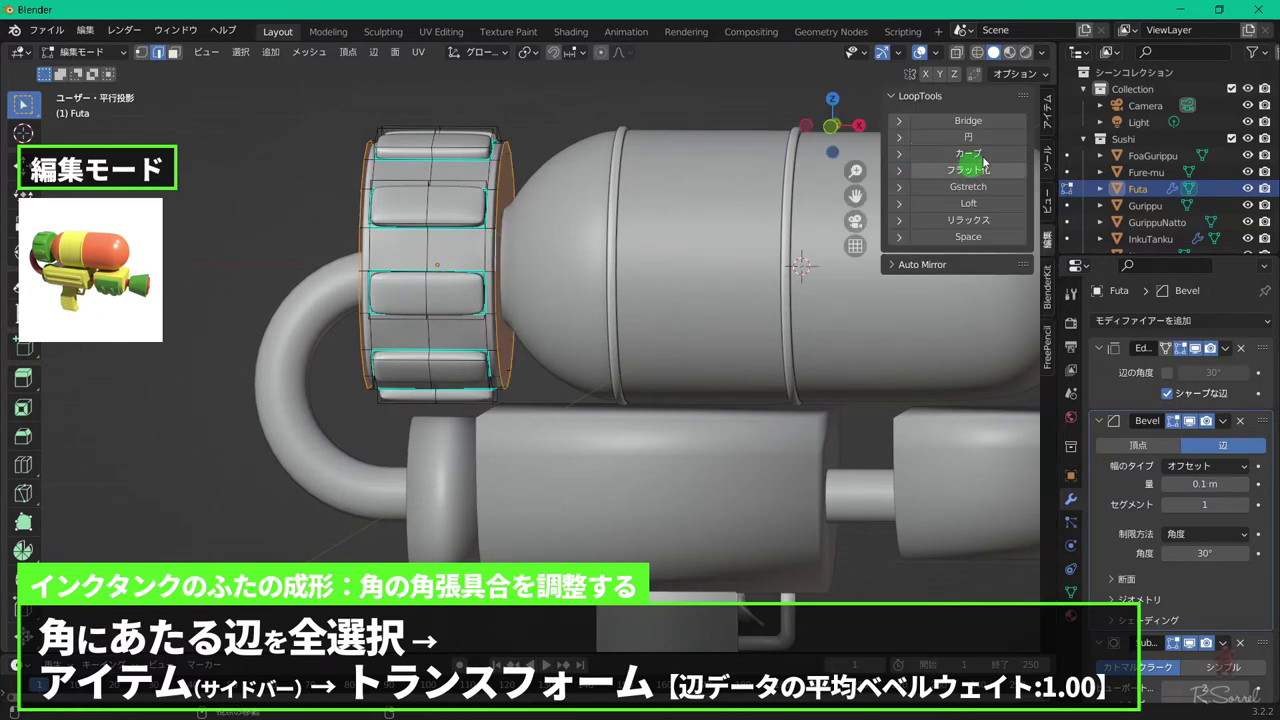
{"action": "left_click", "coordinate": [1047, 112]}
{"action": "left_click", "coordinate": [985, 277]}
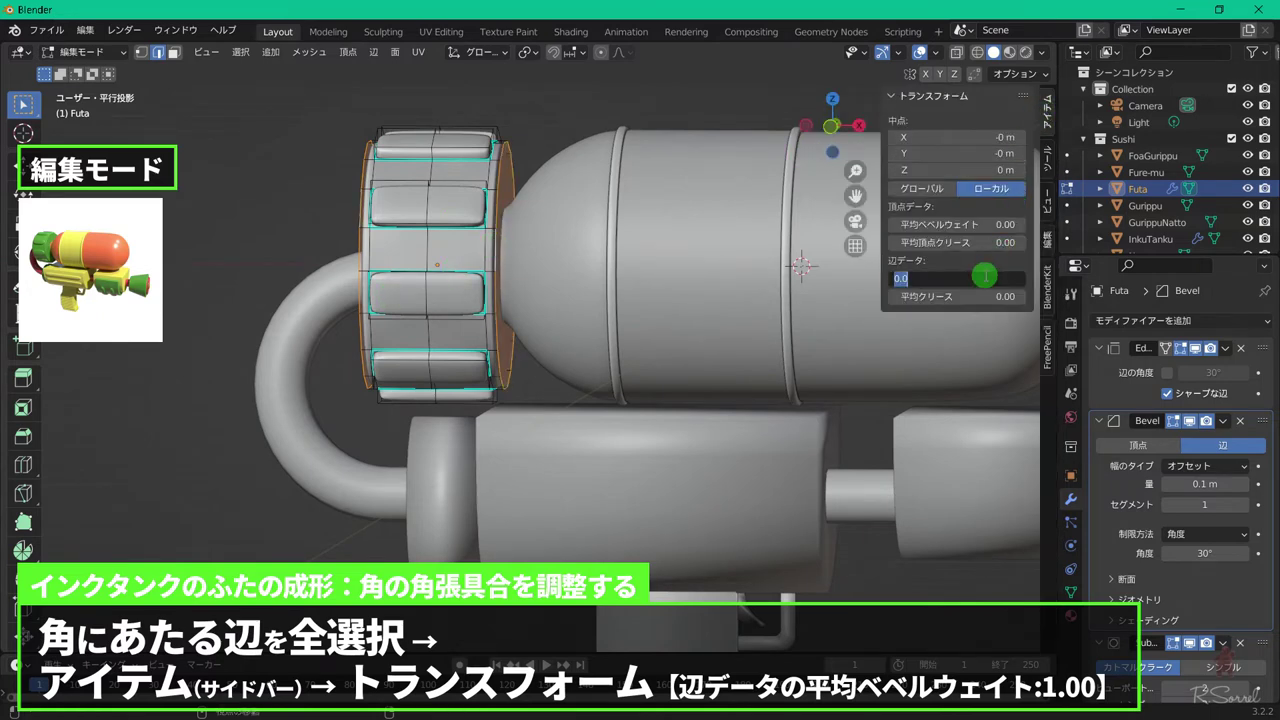
{"action": "type", "text": "1"}
{"action": "key", "text": "Return"}
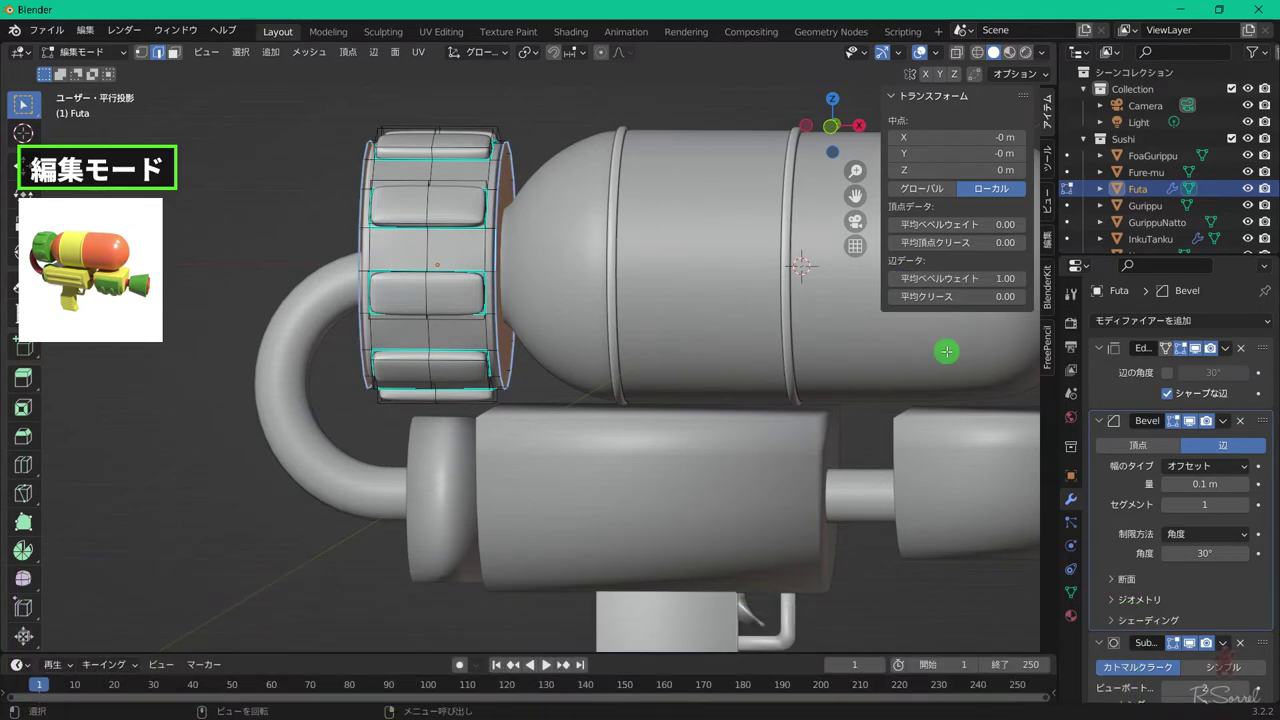
{"action": "key", "text": "n"}
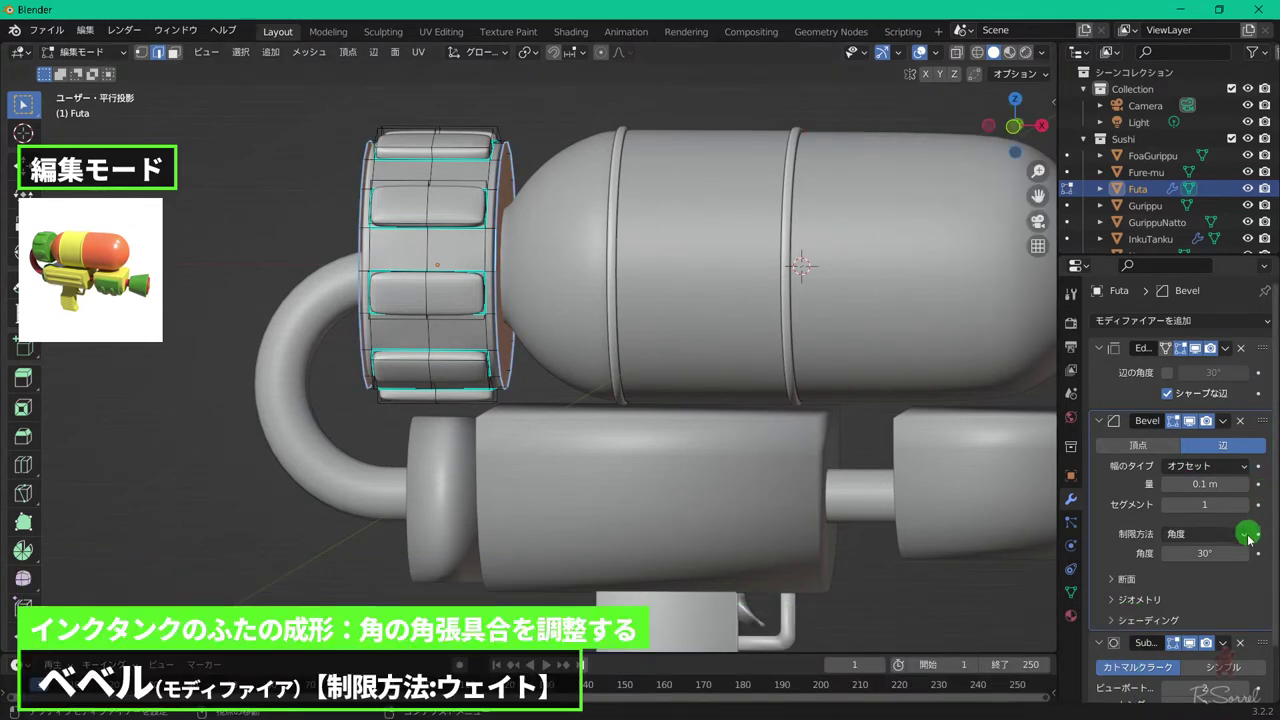
- Set the Bevel modifier's limit method to Weight and return to Object Mode
{"action": "left_click", "coordinate": [1243, 534]}
{"action": "left_click", "coordinate": [1206, 590]}
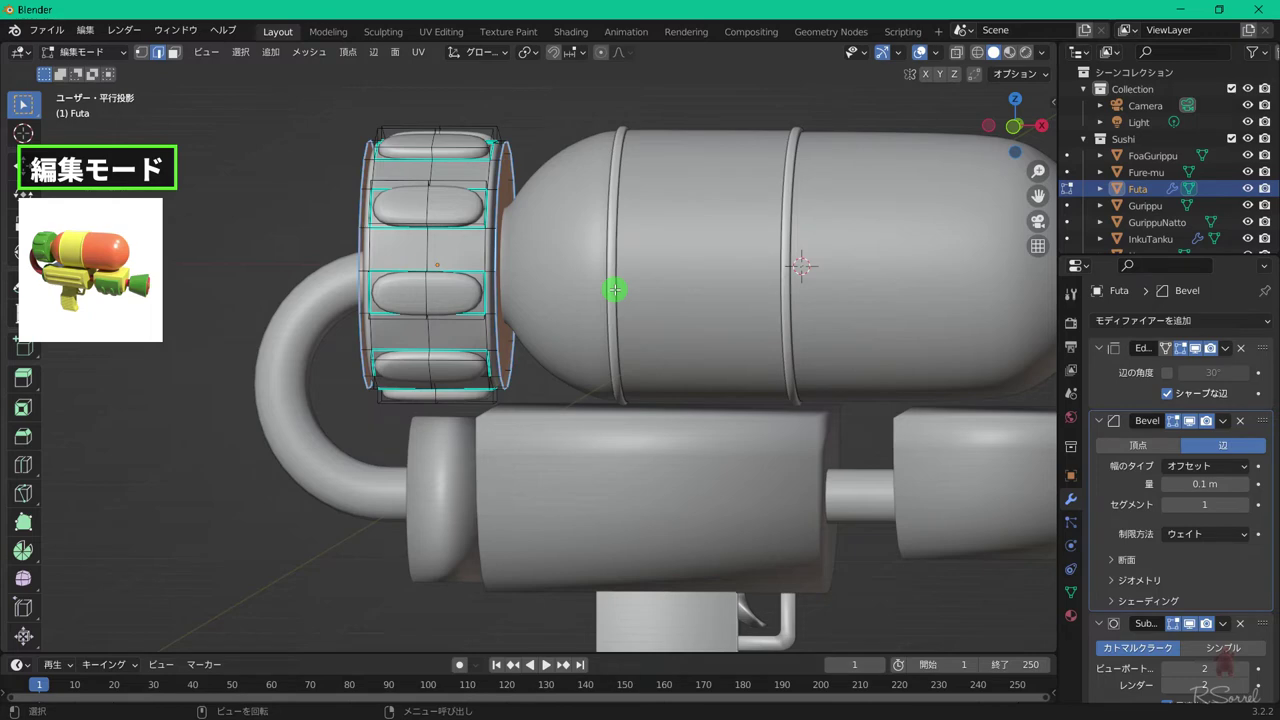
{"action": "key", "text": "Tab"}
- Apply rotation and scale to the Futa lid
{"action": "middle_click_drag", "start_coordinate": [477, 309], "coordinate": [530, 328]}
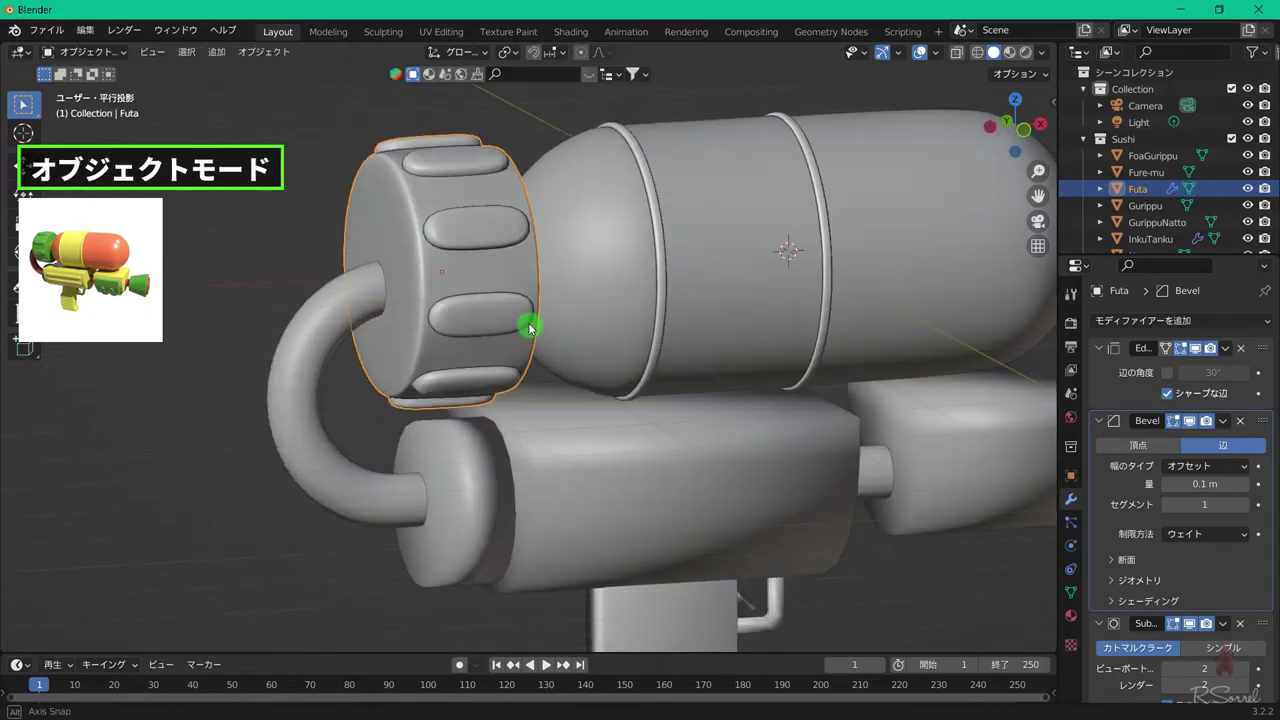
{"action": "key", "text": "ctrl+a"}
{"action": "left_click", "coordinate": [500, 277]}
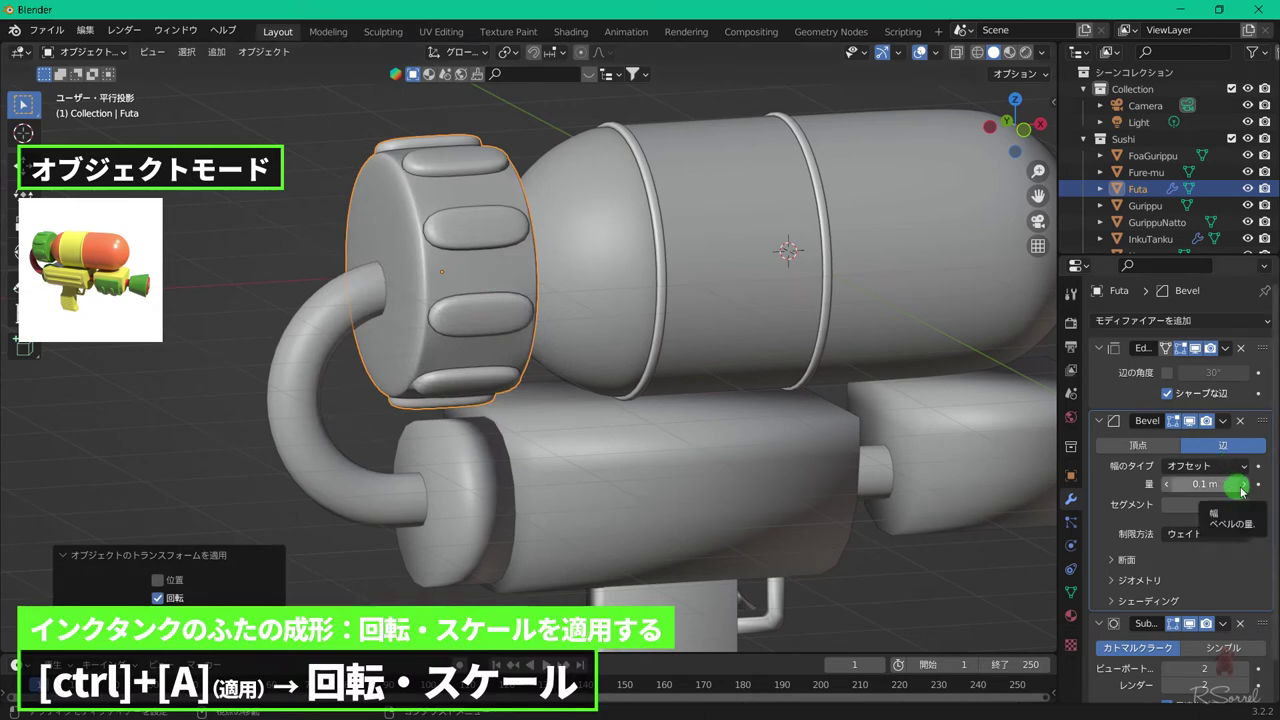
{"action": "middle_click_drag", "start_coordinate": [720, 371], "coordinate": [677, 338], "text": "alt"}
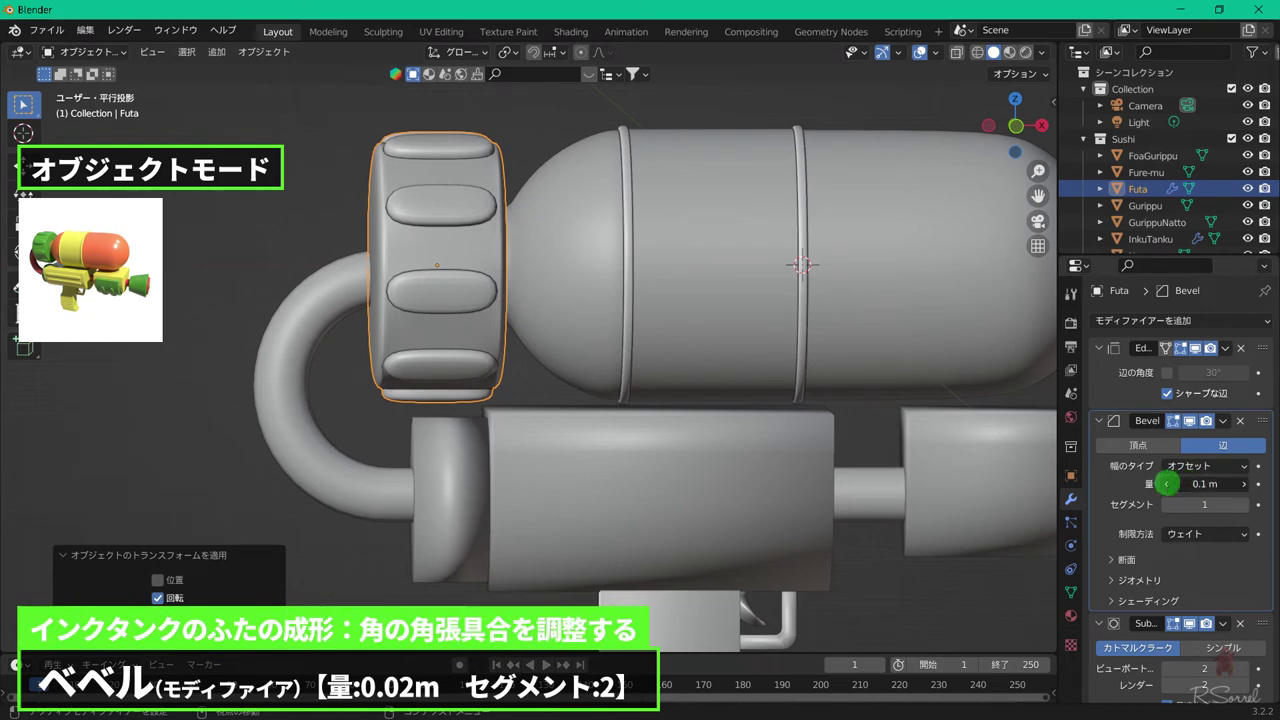
- Set the lid's Bevel amount to 0.02 m with 2 segments
{"action": "mouse_move", "coordinate": [1166, 484]}
{"action": "left_mouse_down"}
{"action": "mouse_move", "coordinate": [1145, 485]}
{"action": "mouse_move", "coordinate": [1168, 487]}
{"action": "left_mouse_up"}
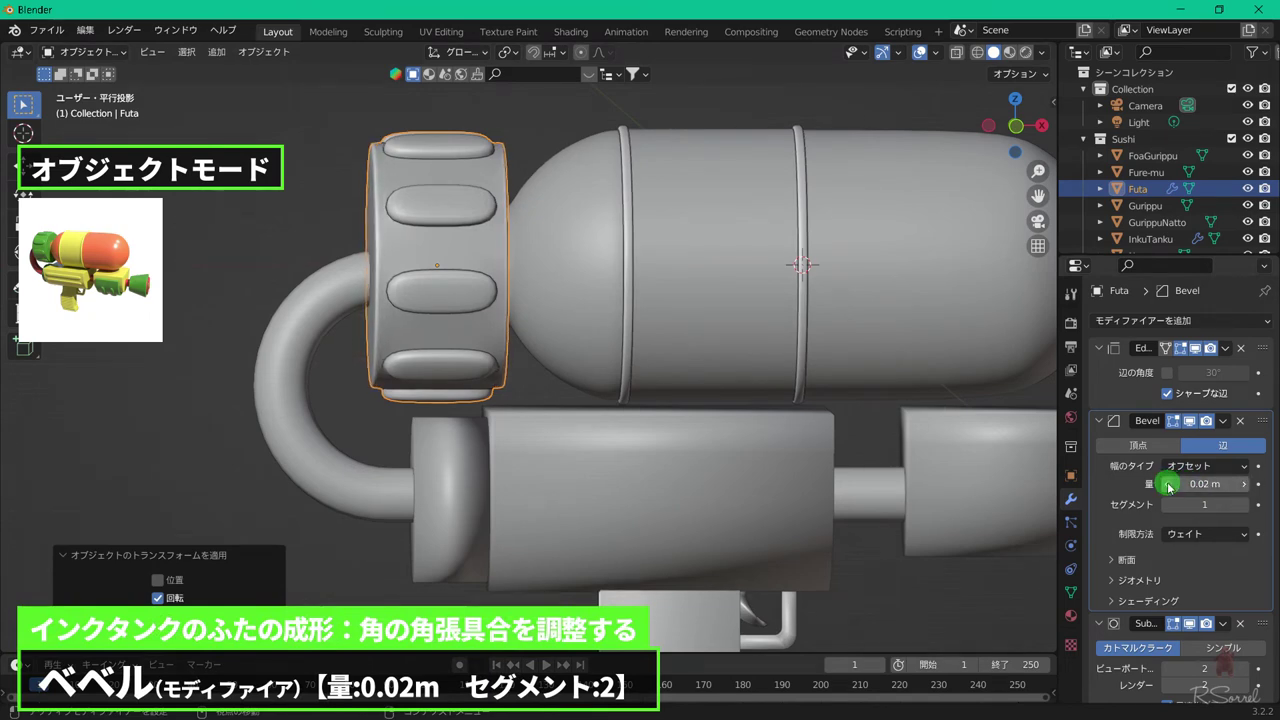
{"action": "left_click", "coordinate": [1245, 510]}
{"action": "mouse_move", "coordinate": [829, 320]}
{"action": "middle_mouse_down"}
{"action": "mouse_move", "coordinate": [791, 323]}
{"action": "mouse_move", "coordinate": [831, 343]}
{"action": "mouse_move", "coordinate": [814, 323]}
{"action": "middle_mouse_up"}
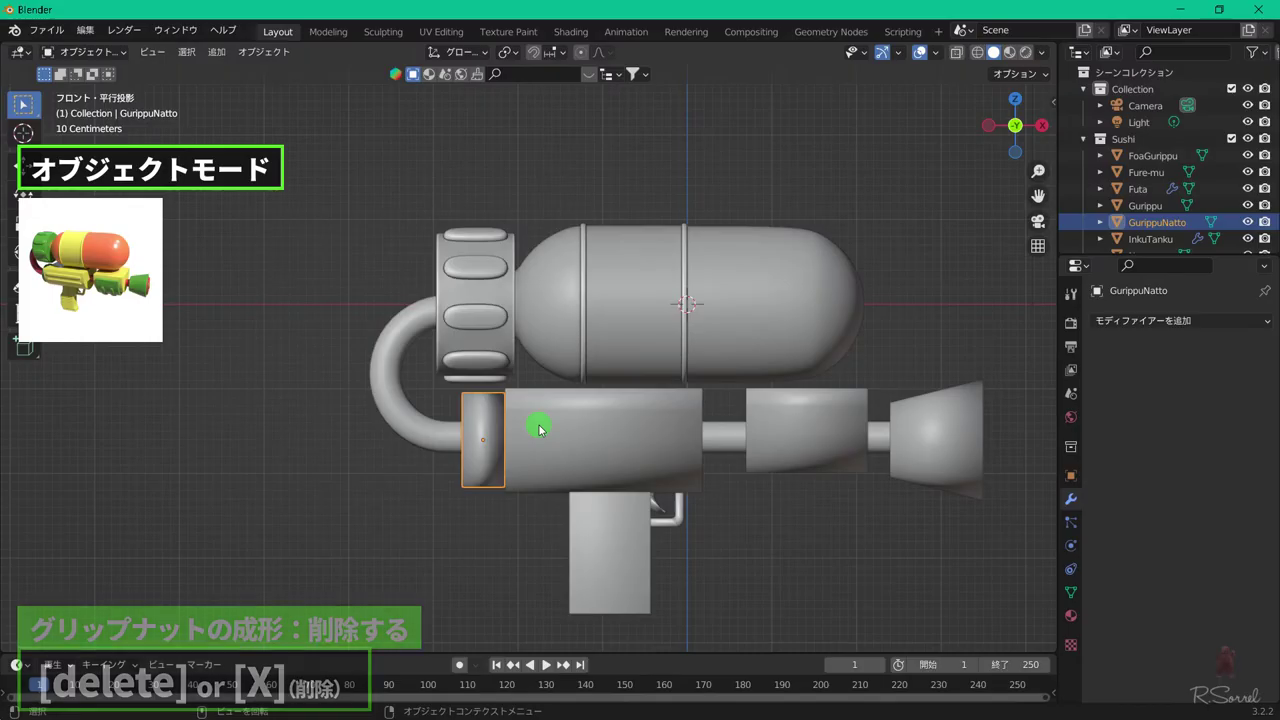
- Delete the old grip nut and duplicate the Futa tank lid
{"action": "key", "text": "Delete"}
{"action": "left_click", "coordinate": [490, 279]}
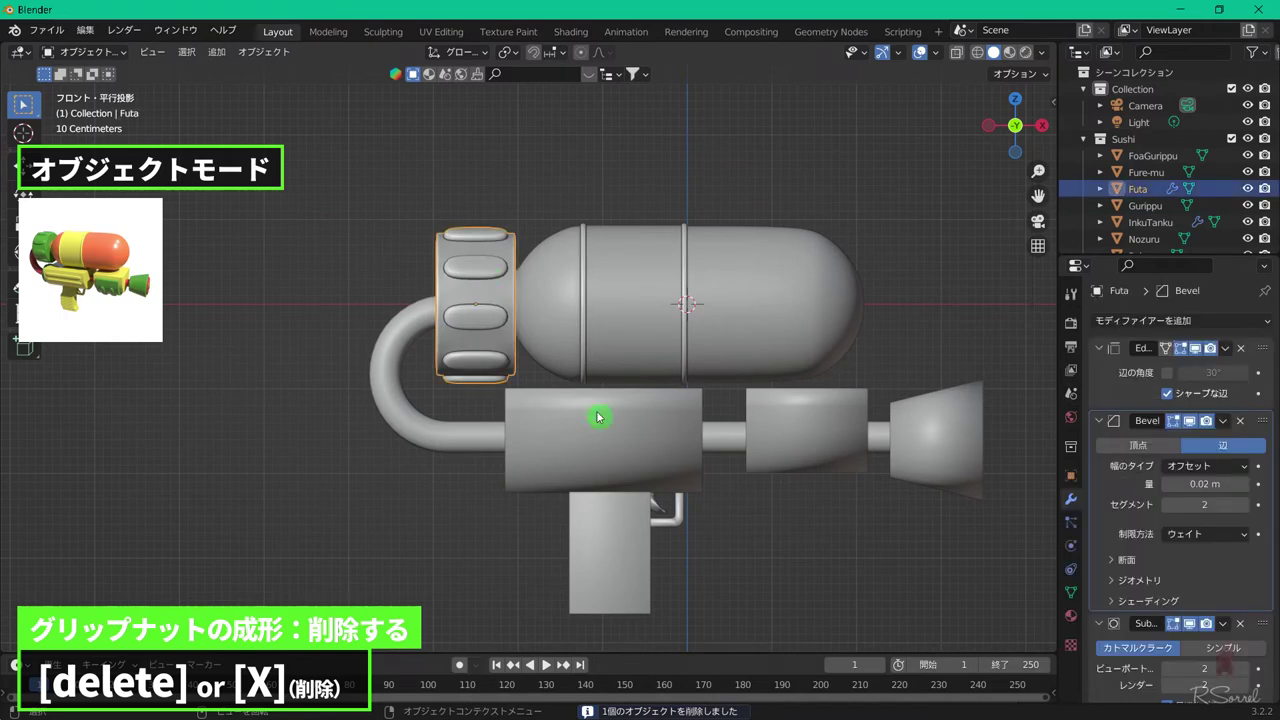
{"action": "key", "text": "shift+d"}
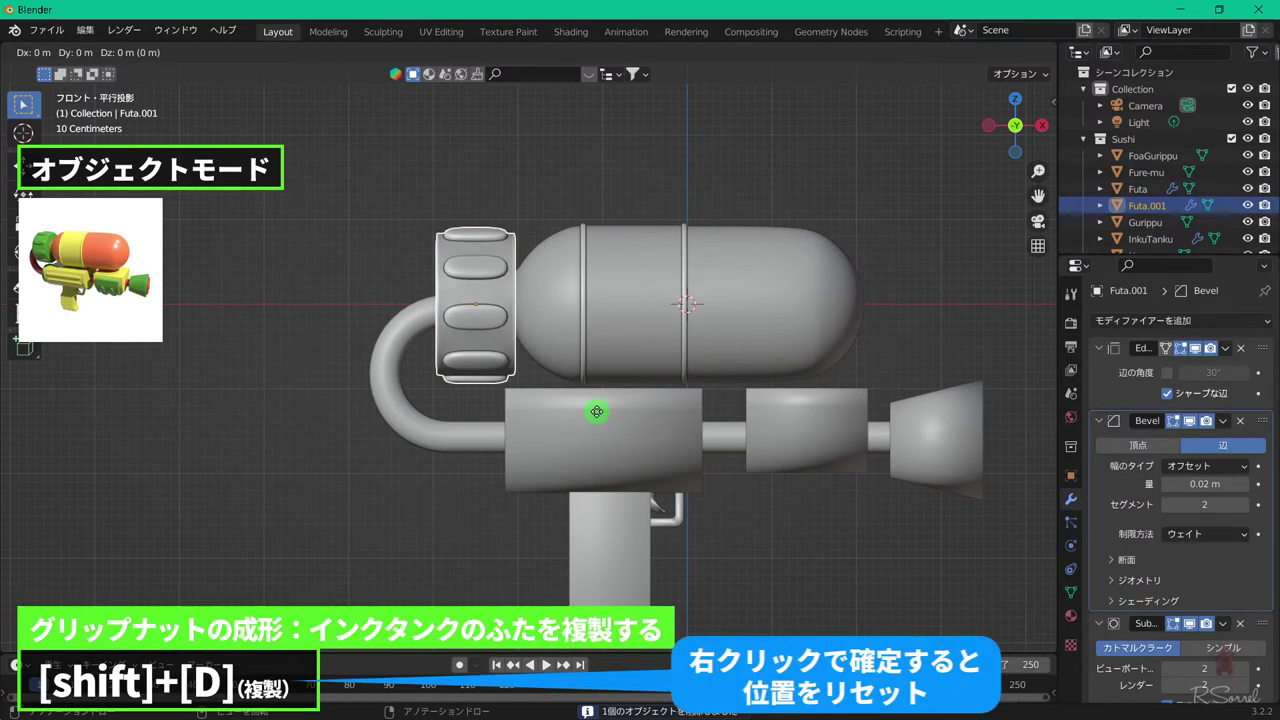
{"action": "right_click", "coordinate": [591, 409]}
- Lower the lid copy, shrink it, narrow it along X, and slide it to the body's left end
{"action": "key", "text": "g"}
{"action": "key", "text": "z"}
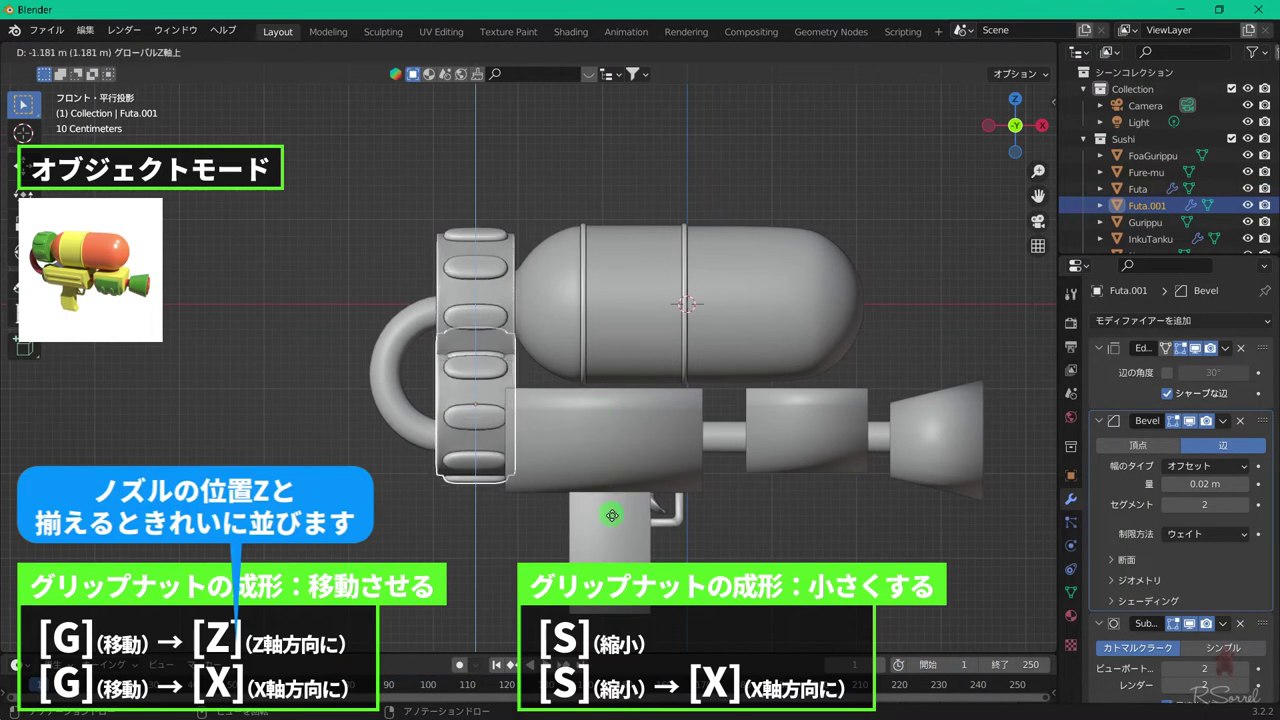
{"action": "left_click", "coordinate": [611, 514]}
{"action": "key", "text": "s"}
{"action": "left_click", "coordinate": [676, 490]}
{"action": "key", "text": "s"}
{"action": "key", "text": "x"}
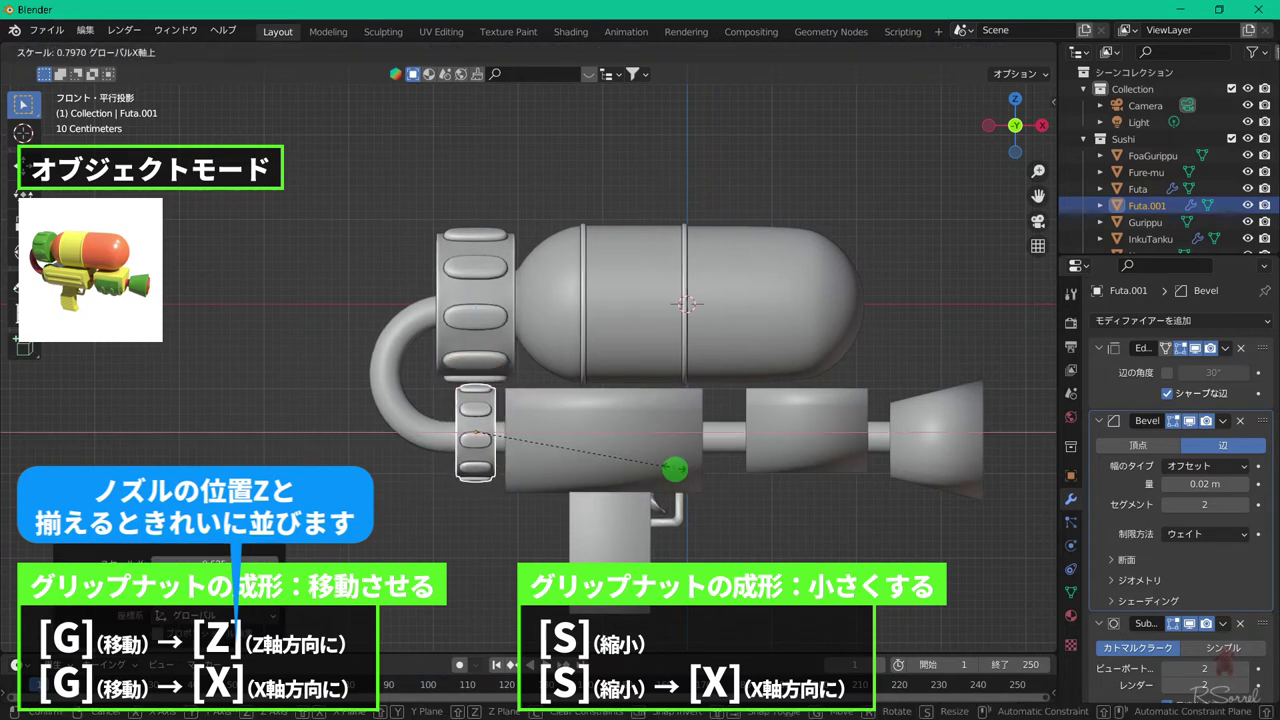
{"action": "left_click", "coordinate": [674, 466]}
{"action": "key", "text": "g"}
{"action": "key", "text": "x"}
{"action": "left_click", "coordinate": [686, 470]}
- Compare the nozzle's height with the new grip nut in the transform panel
{"action": "left_click", "coordinate": [946, 423]}
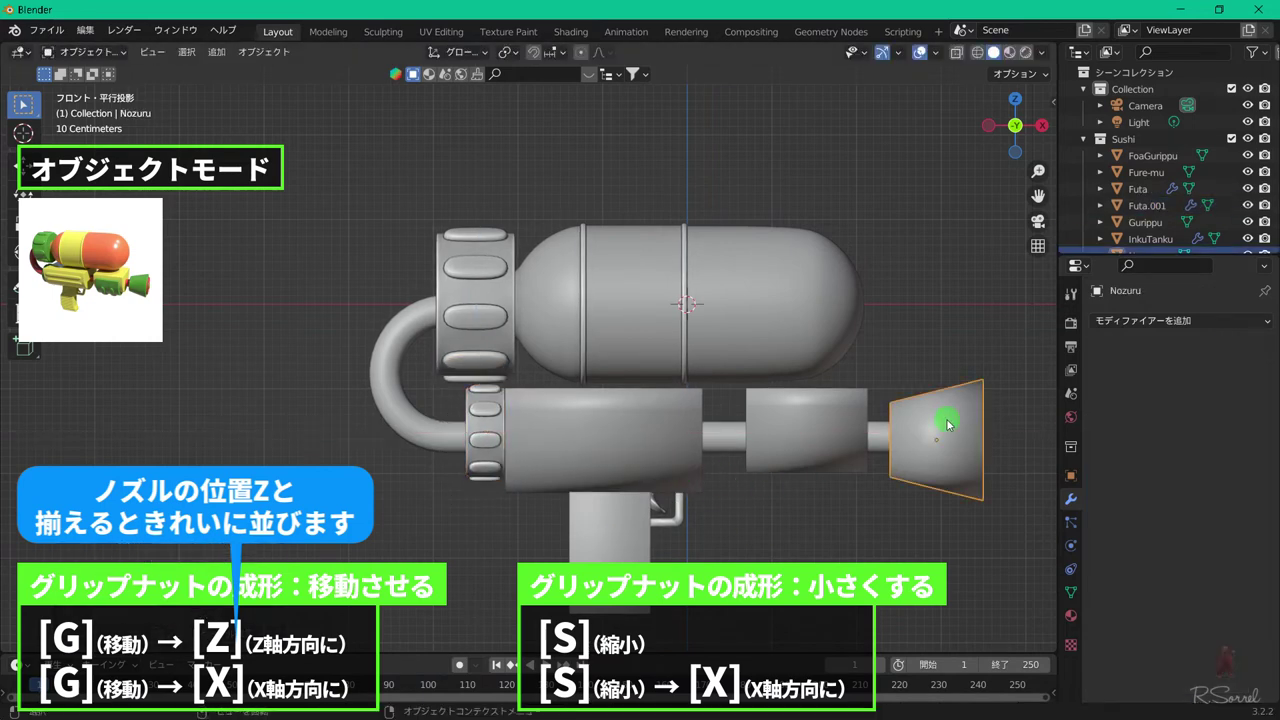
{"action": "key", "text": "n"}
{"action": "left_click", "coordinate": [489, 436]}
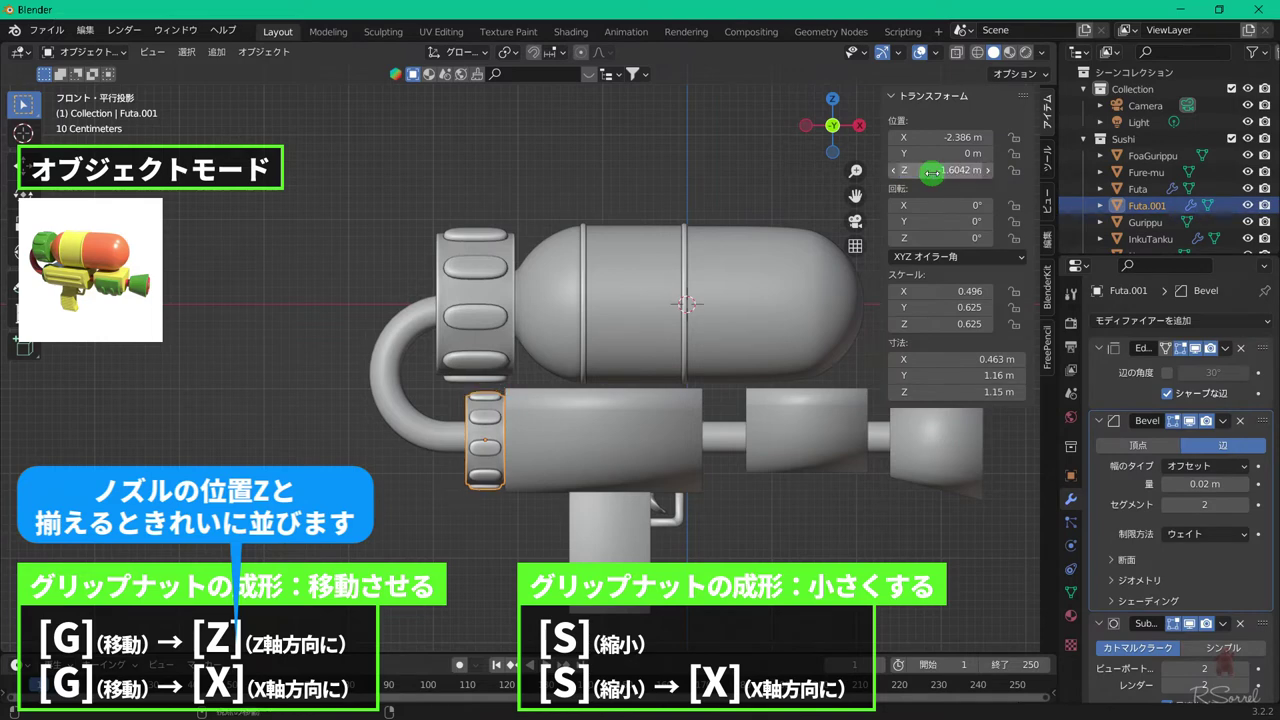
{"action": "key", "text": "n"}
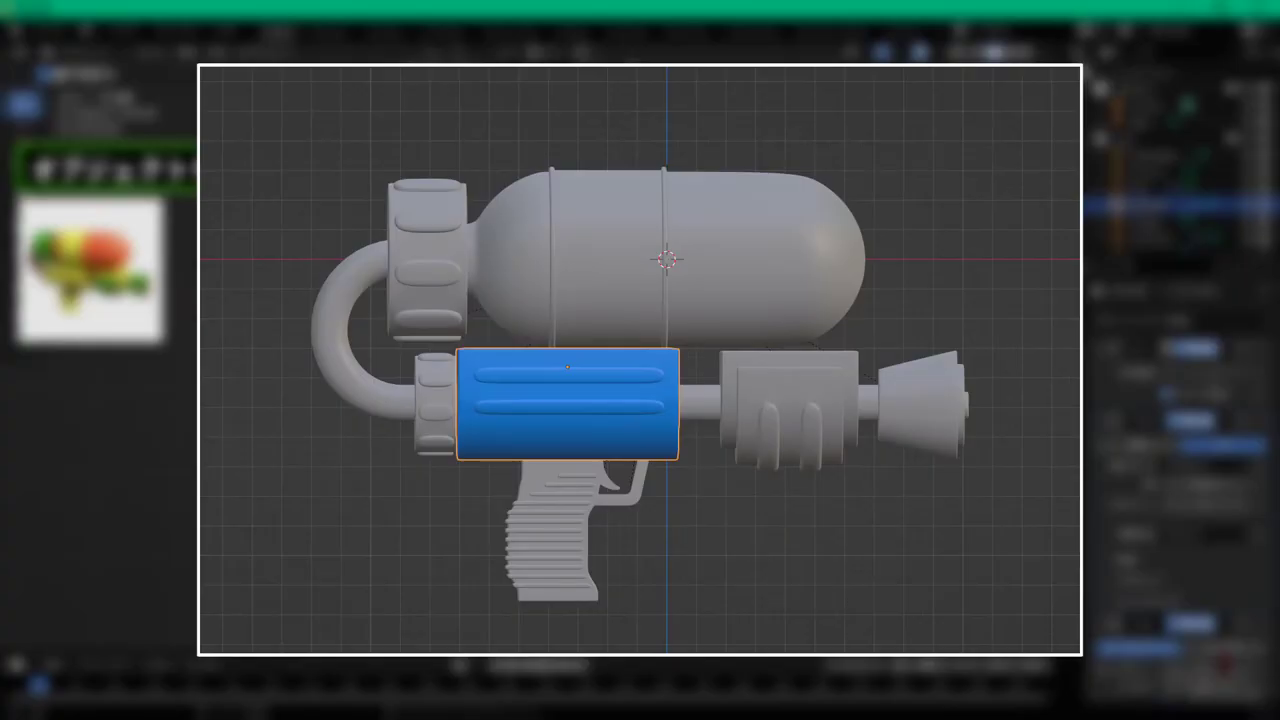
- On the Fure-mu body, bevel a centred vertical loop into two loops near its ends
{"action": "left_click", "coordinate": [600, 423]}
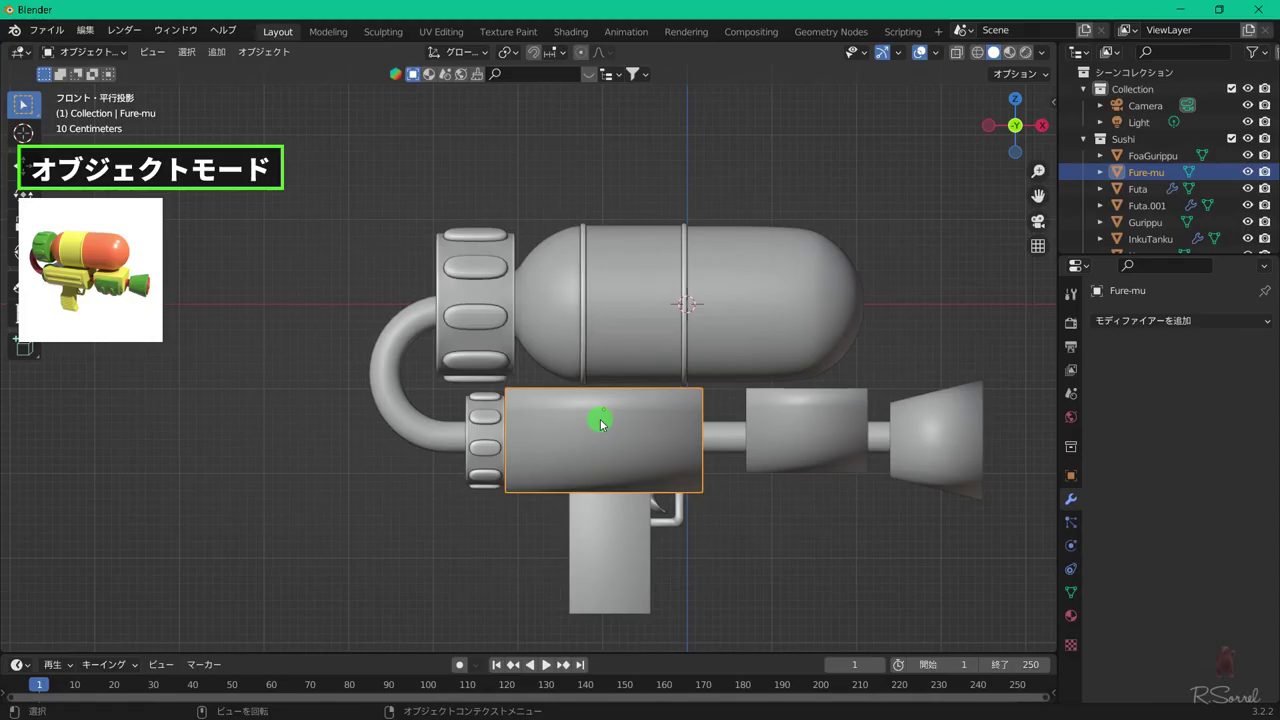
{"action": "key", "text": "Tab"}
{"action": "scroll", "coordinate": [600, 423], "scroll_direction": "up", "scroll_amount": 4}
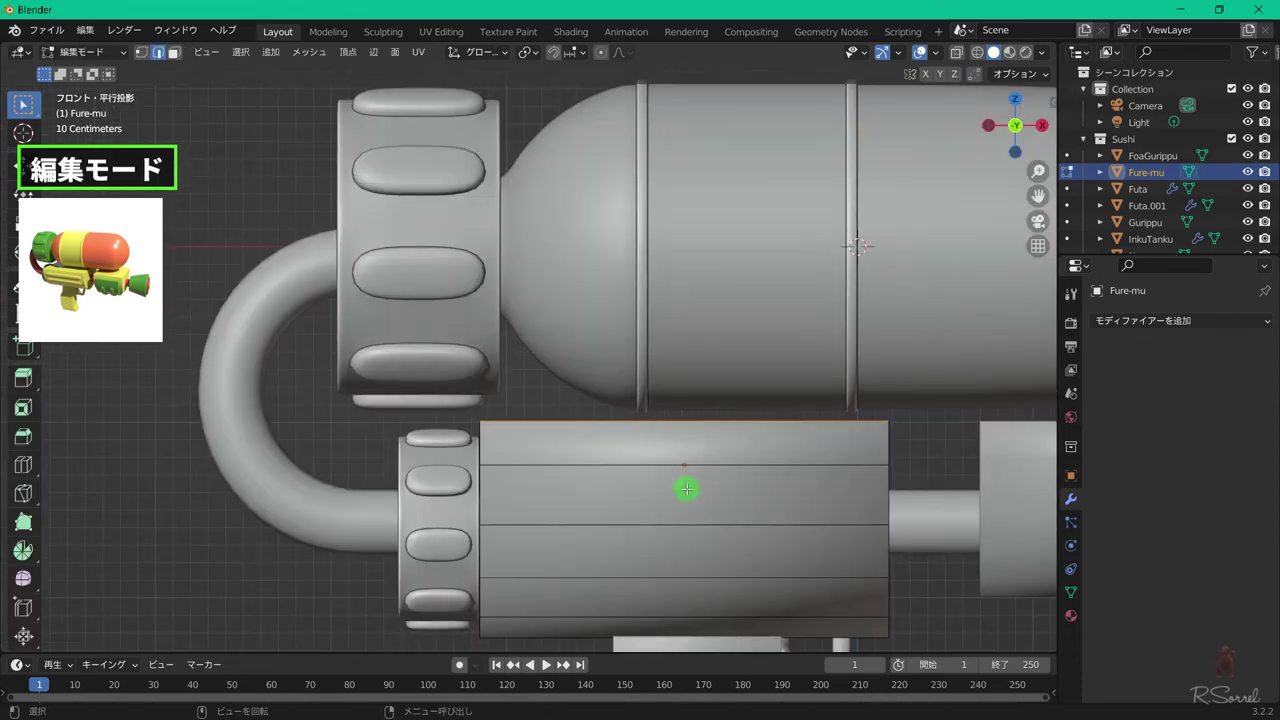
{"action": "middle_click_drag", "start_coordinate": [680, 425], "coordinate": [633, 297], "text": "shift"}
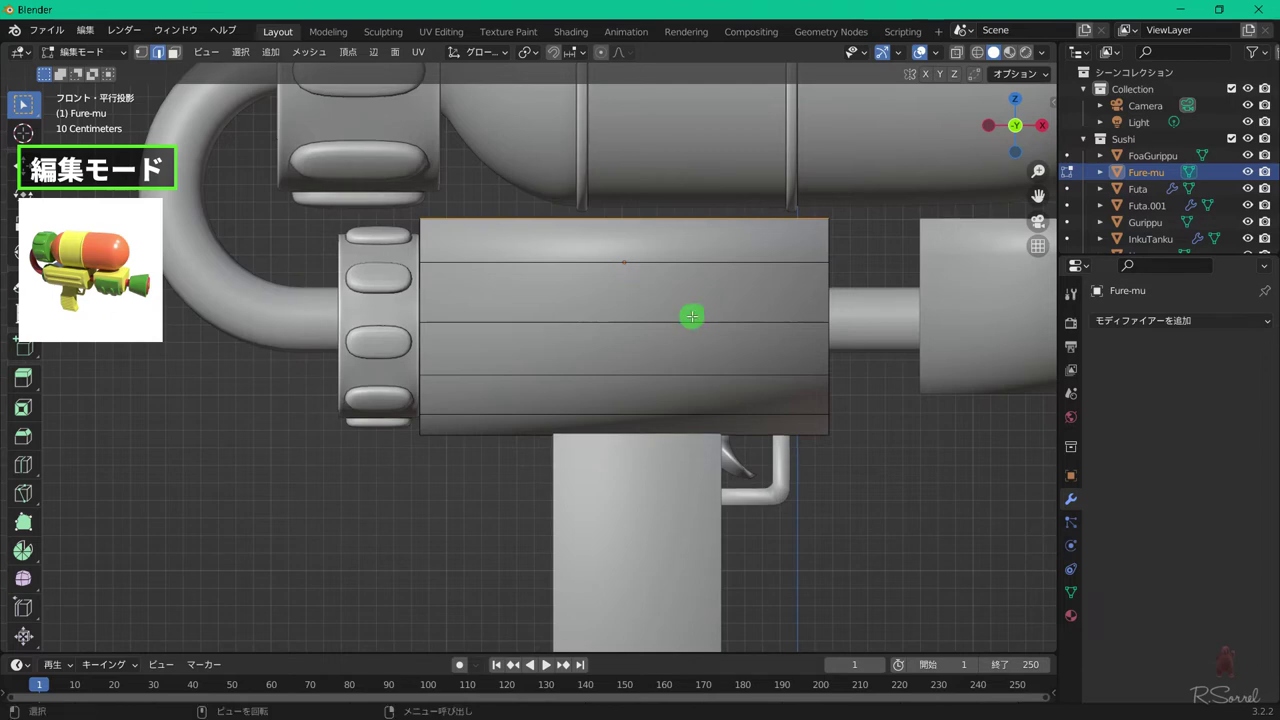
{"action": "key", "text": "ctrl+r"}
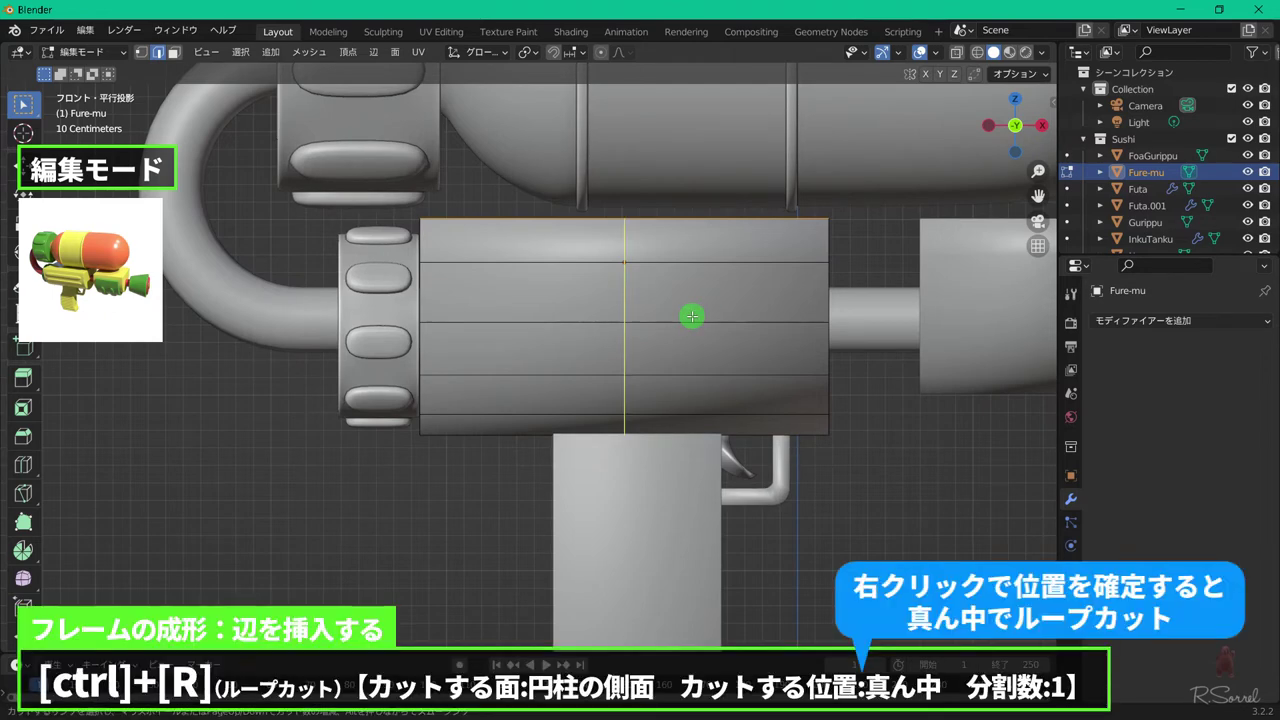
{"action": "left_click", "coordinate": [692, 316]}
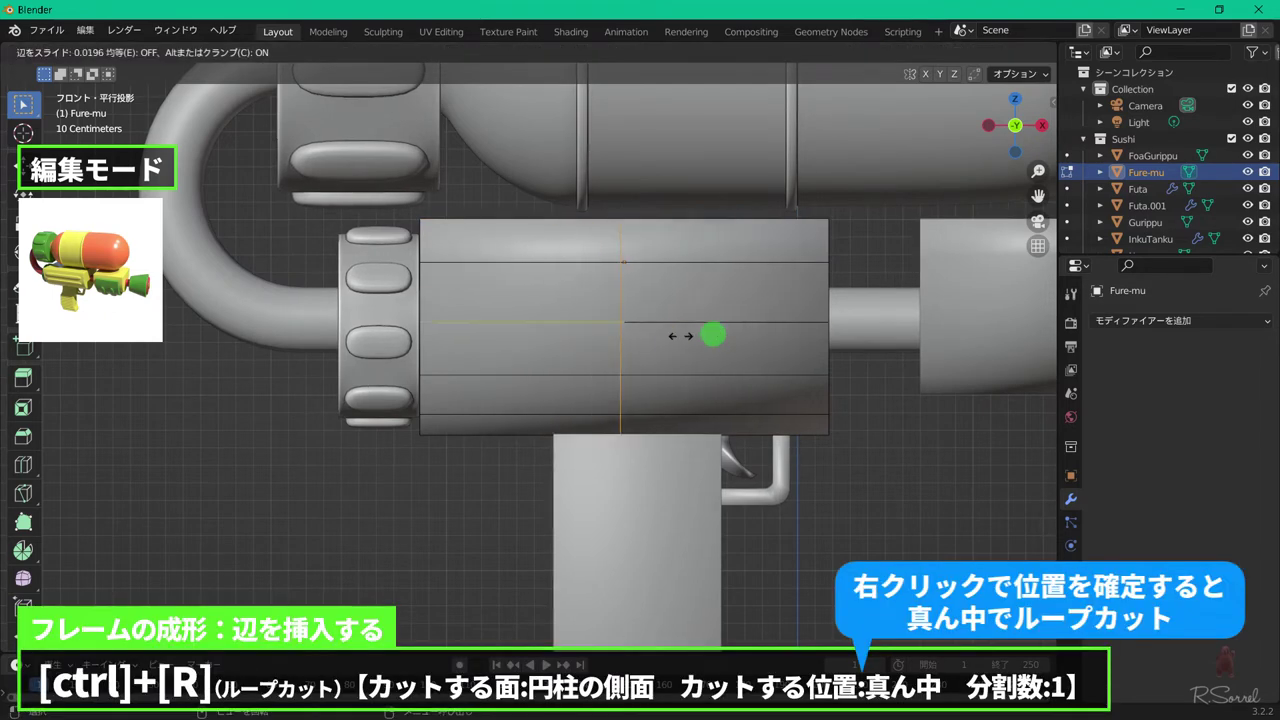
{"action": "right_click", "coordinate": [679, 329]}
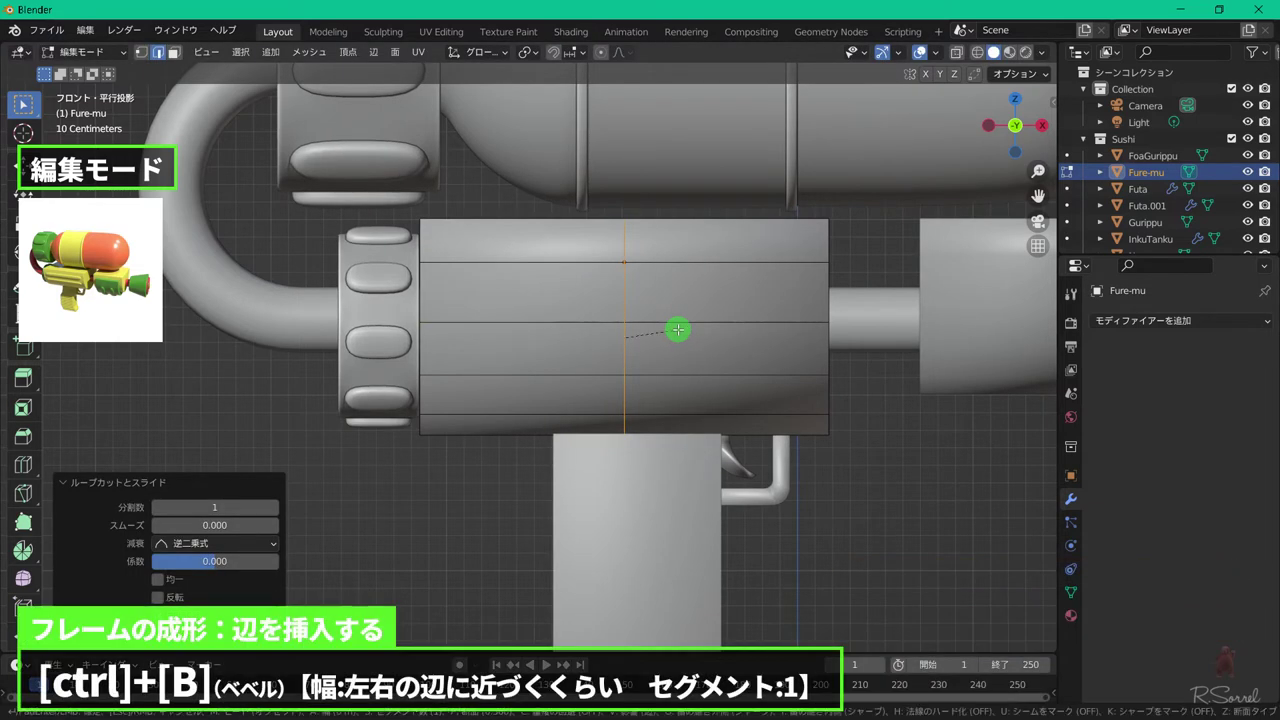
{"action": "key", "text": "ctrl+b"}
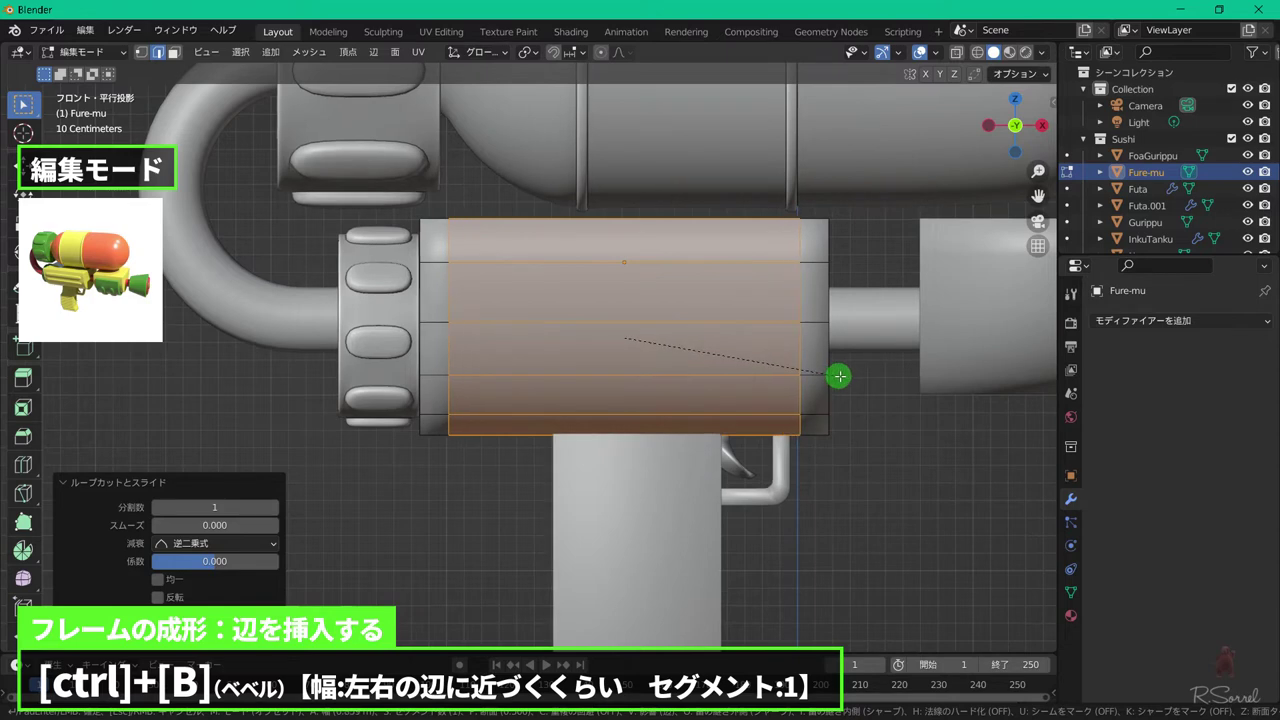
{"action": "left_click", "coordinate": [843, 383]}
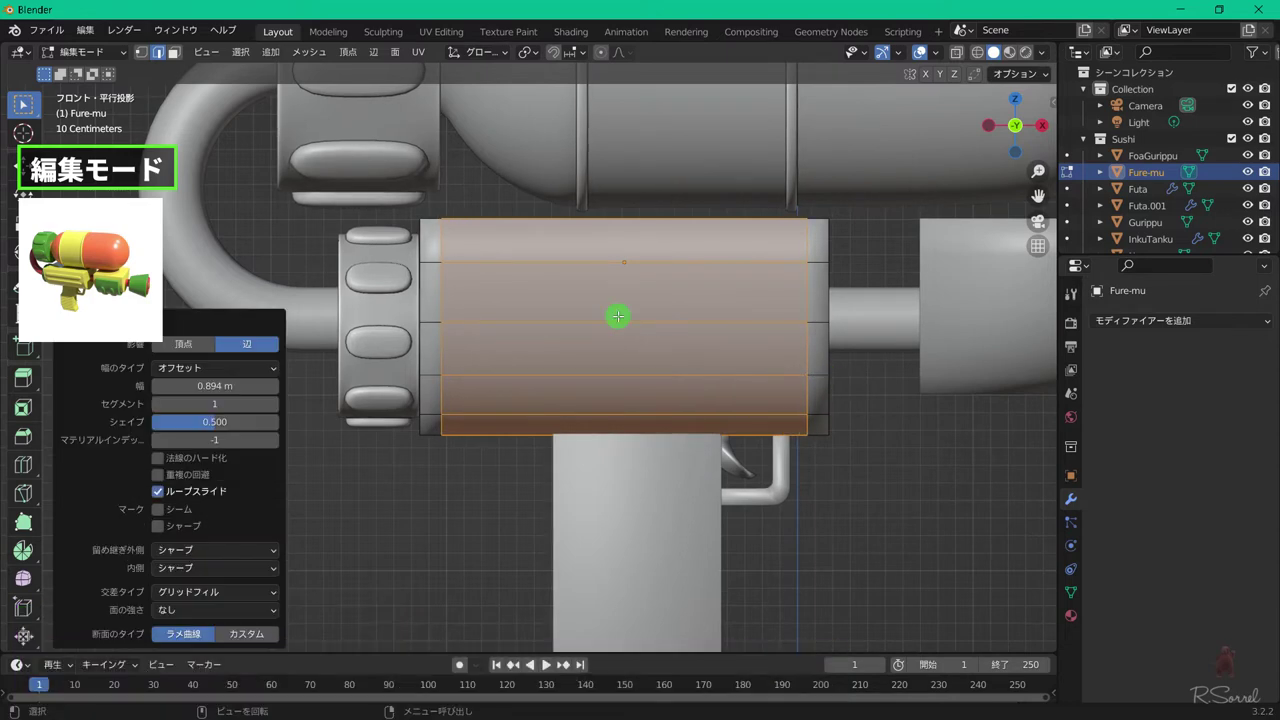
- Add centred horizontal loops between side lines 1–2 and 2–3 on the front
{"action": "key", "text": "ctrl+r"}
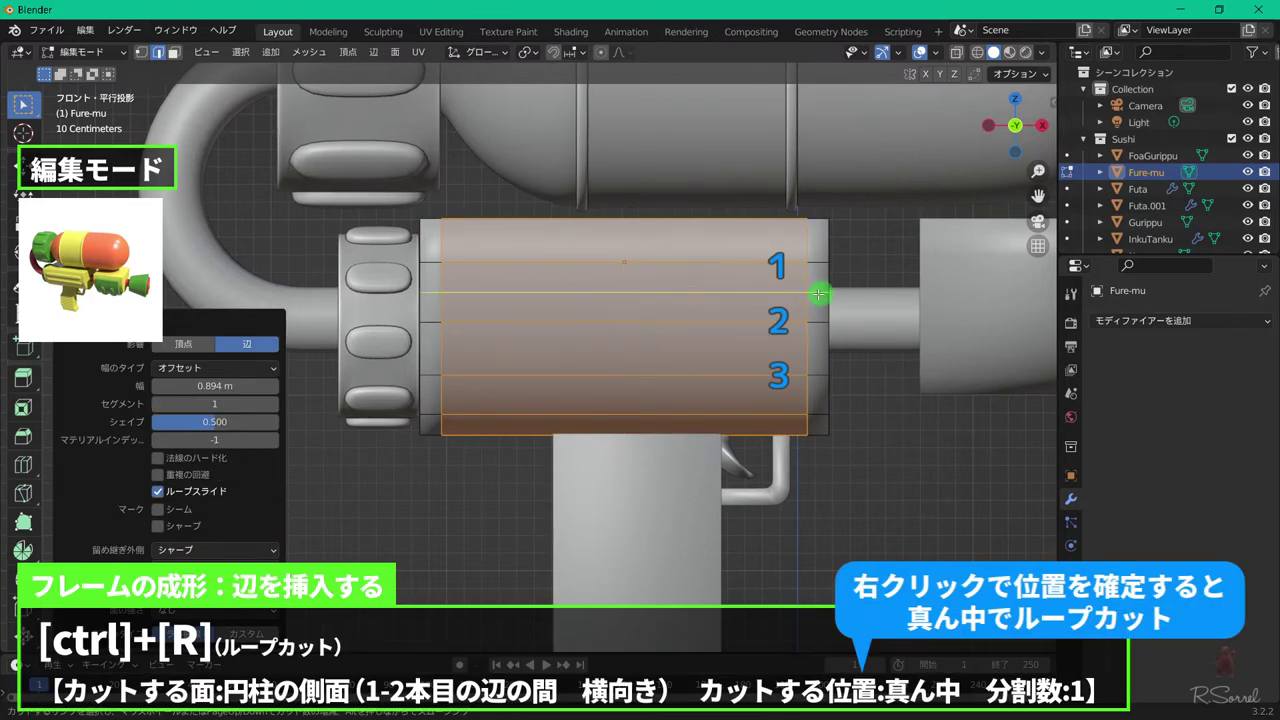
{"action": "left_click", "coordinate": [820, 286]}
{"action": "right_click", "coordinate": [822, 282]}
{"action": "left_click", "coordinate": [807, 367]}
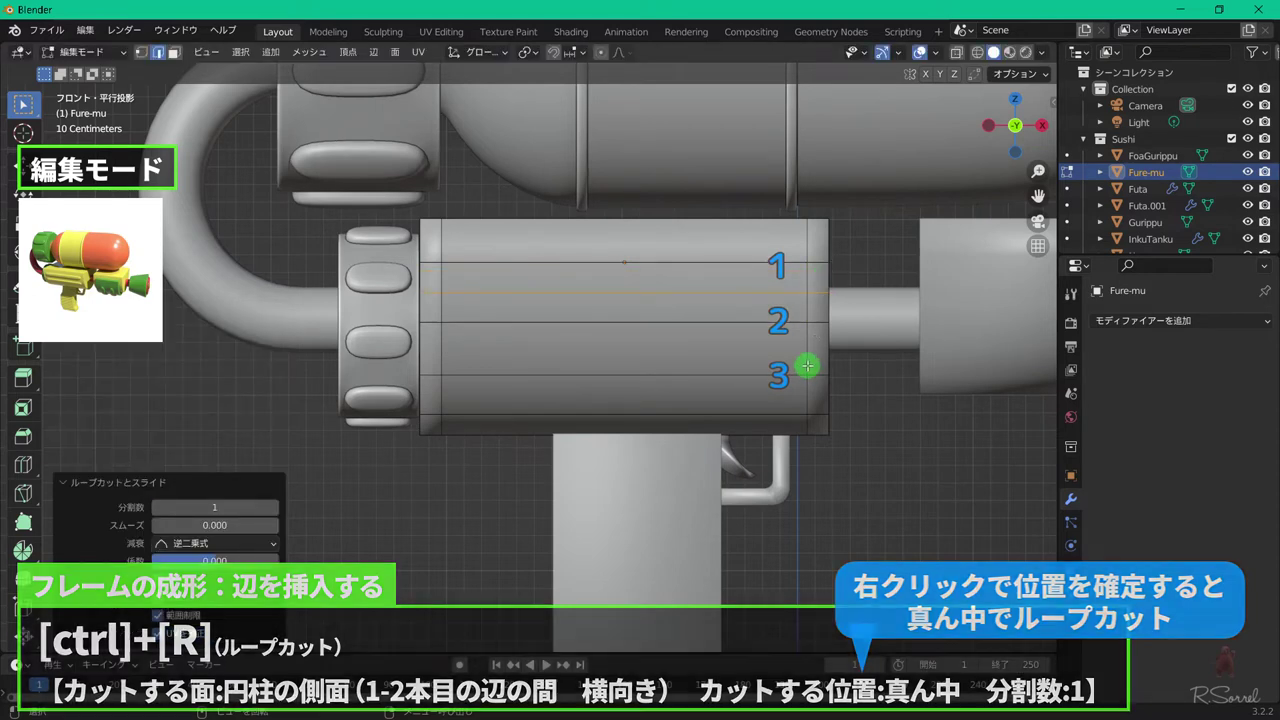
{"action": "key", "text": "ctrl+r"}
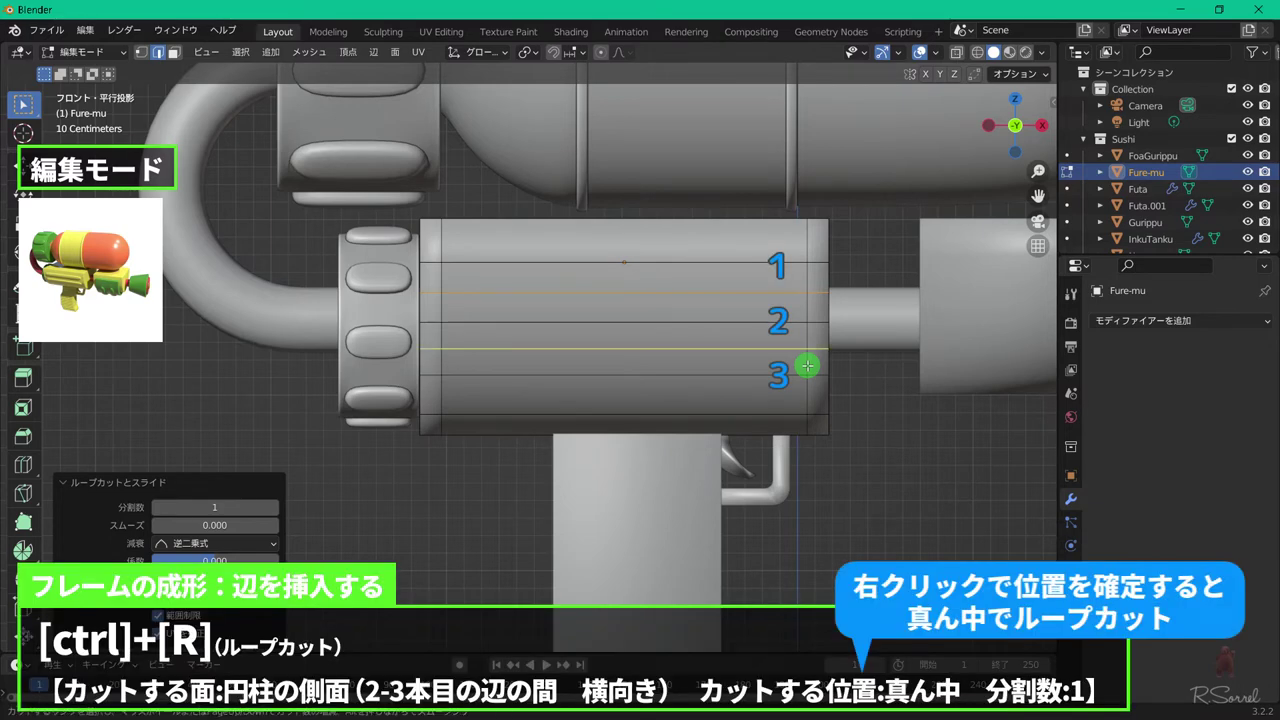
{"action": "left_click", "coordinate": [812, 360]}
{"action": "right_click", "coordinate": [835, 360]}
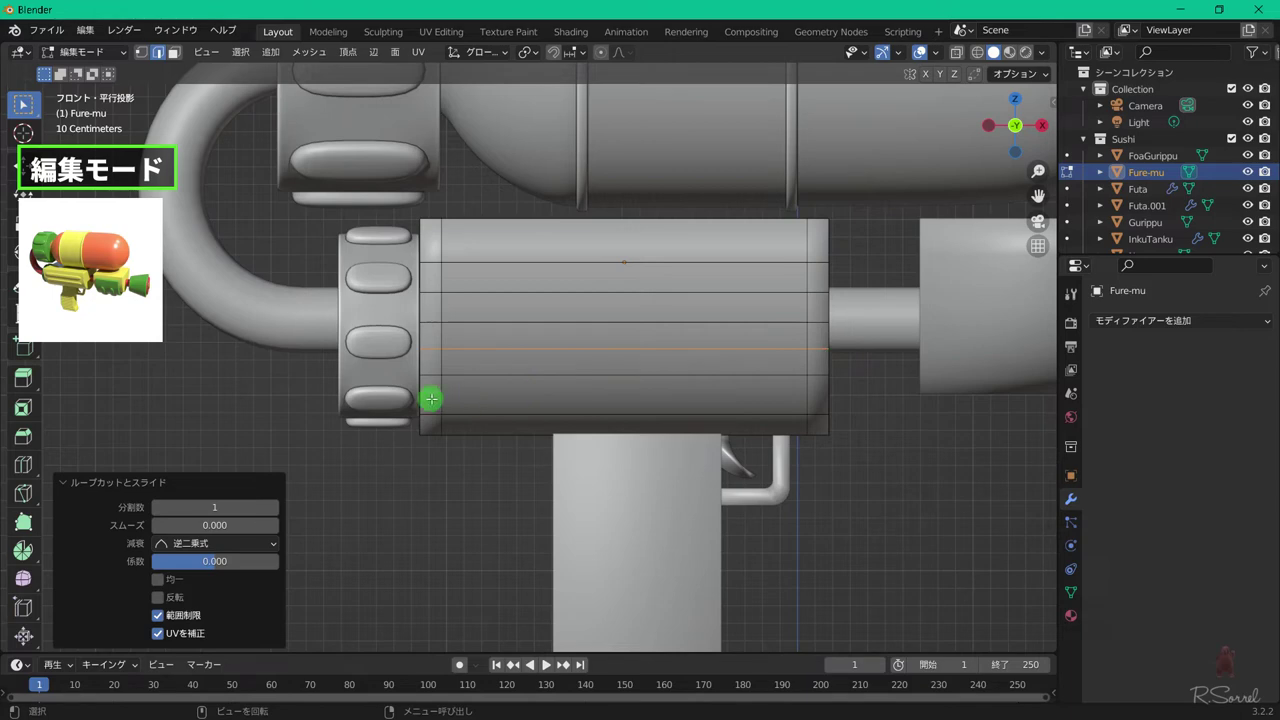
- Add the same centred horizontal loops between lines 1–2 and 2–3 on the back
{"action": "key", "text": "ctrl+KP_1"}
{"action": "key", "text": "ctrl+r"}
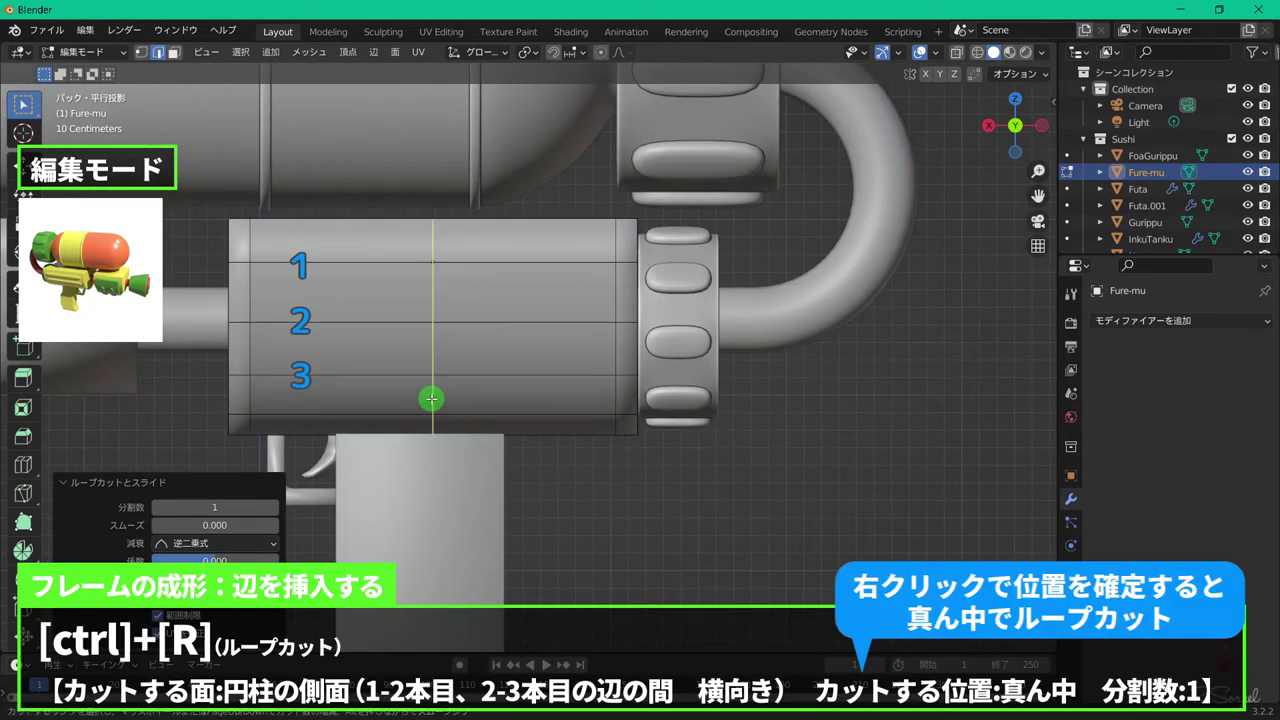
{"action": "left_click", "coordinate": [611, 292]}
{"action": "right_click", "coordinate": [611, 292]}
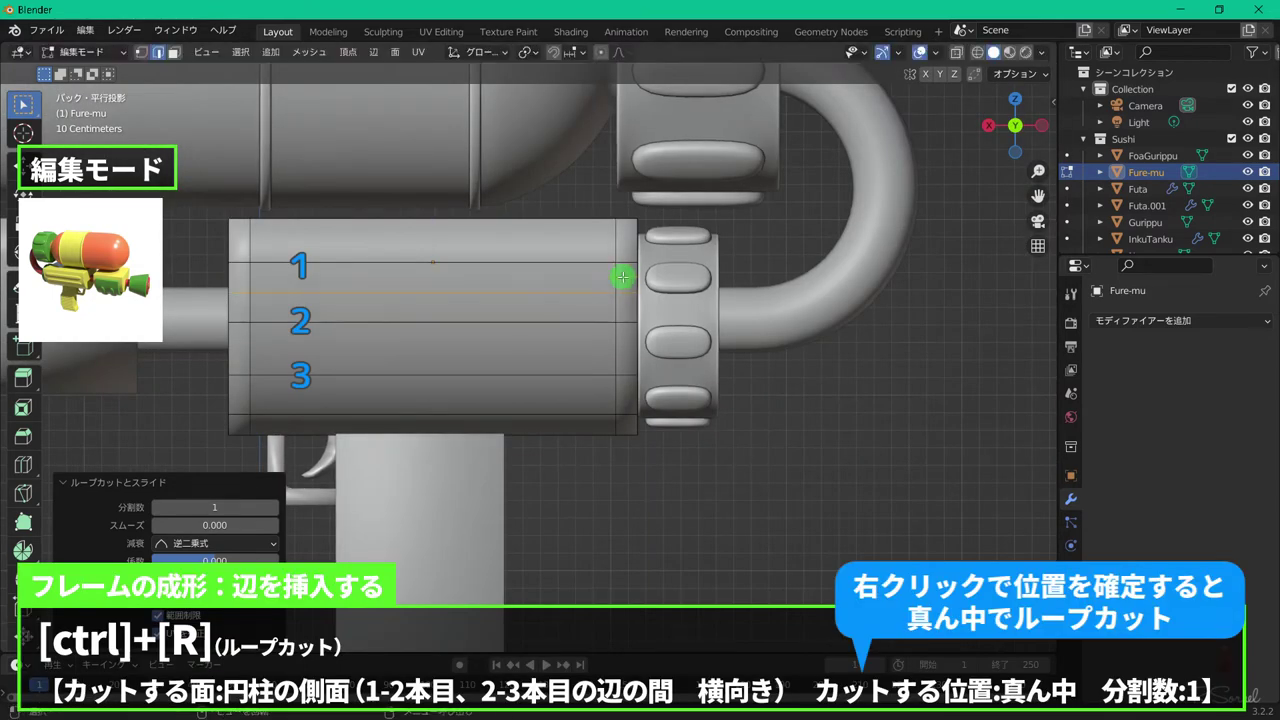
{"action": "key", "text": "ctrl+r"}
{"action": "left_click", "coordinate": [605, 344]}
{"action": "right_click", "coordinate": [605, 344]}
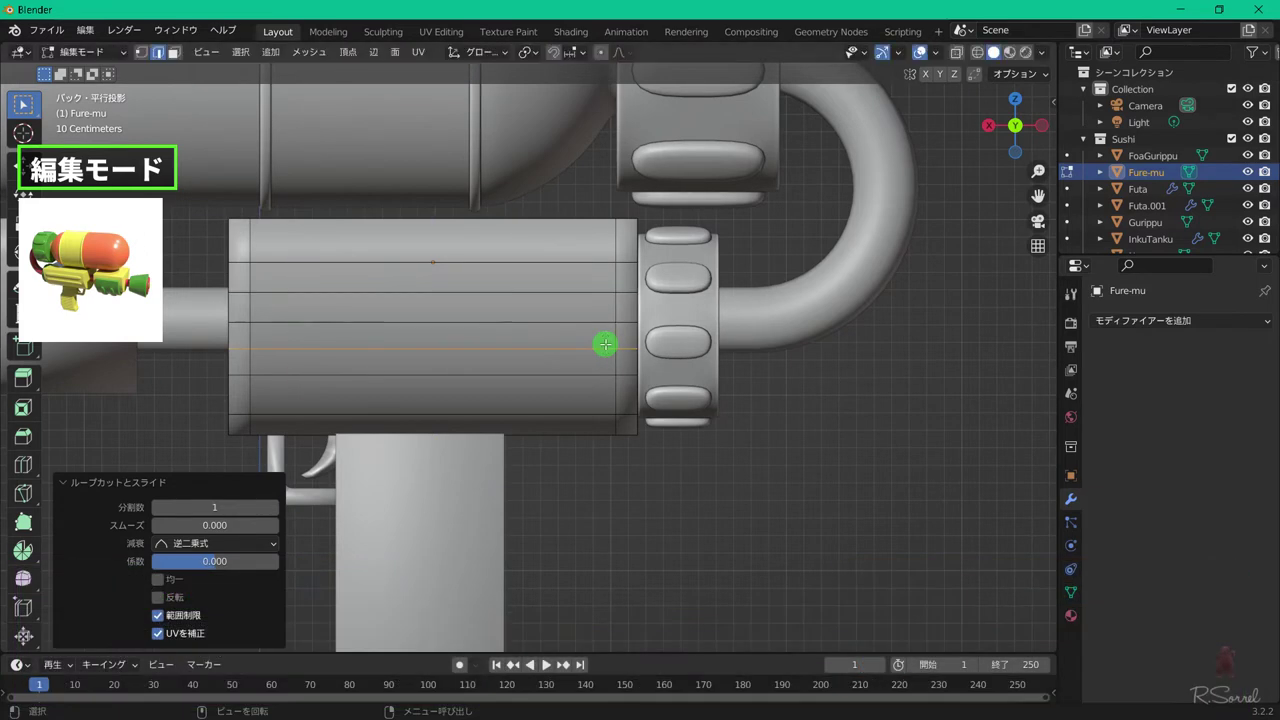
{"action": "key", "text": "ctrl+KP_1"}
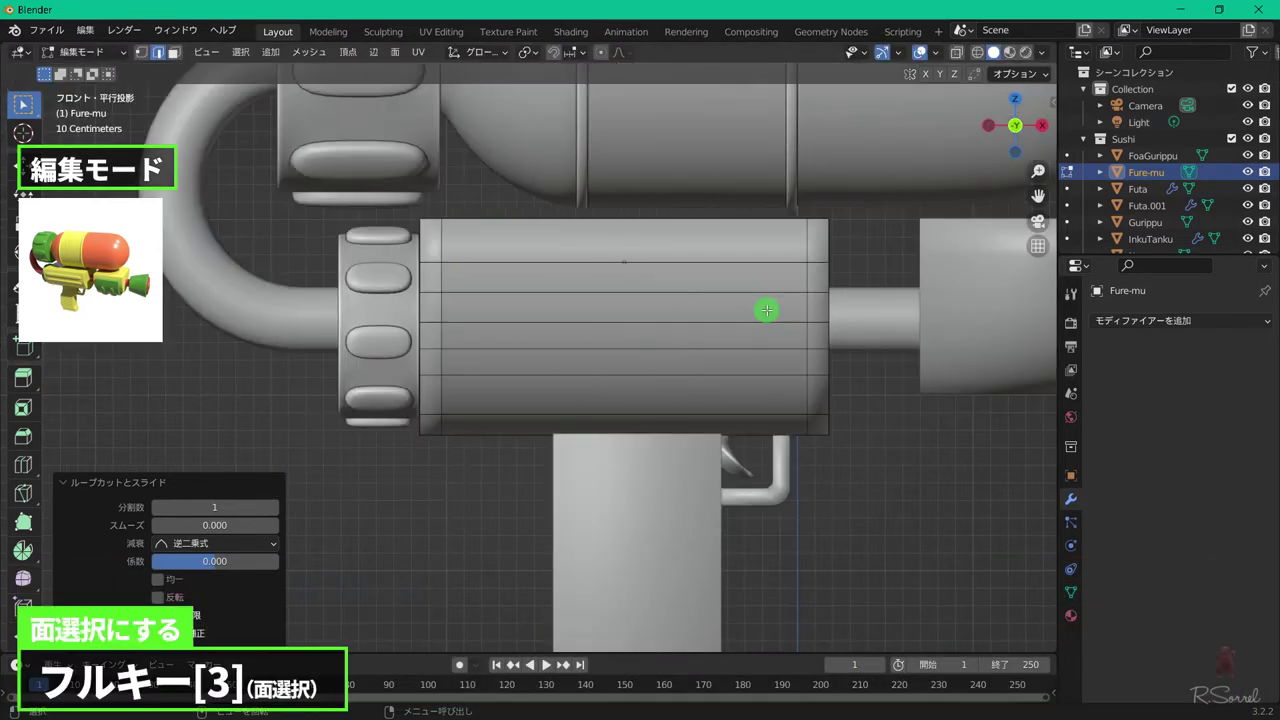
- Extrude strips 1 and 3 on the frame's front and back in place, then exit to Object Mode
{"action": "key", "text": "3"}
{"action": "left_click", "coordinate": [677, 277]}
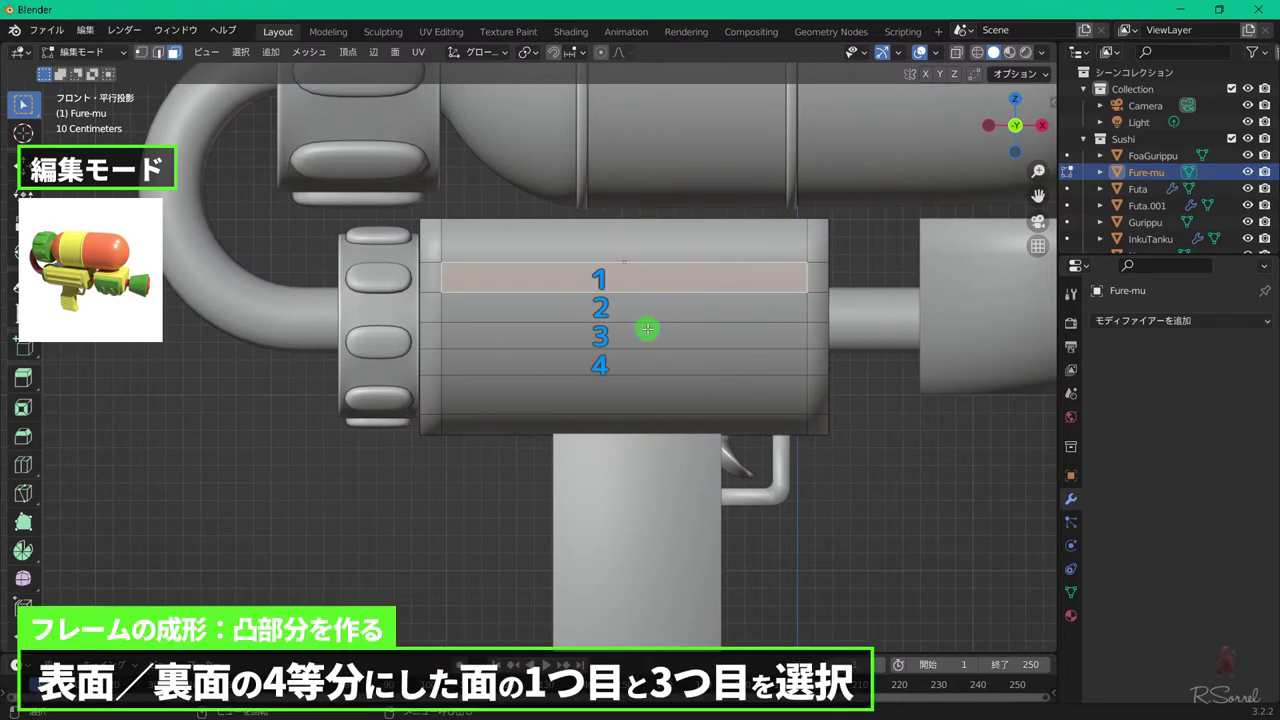
{"action": "left_click", "coordinate": [640, 334], "text": "shift"}
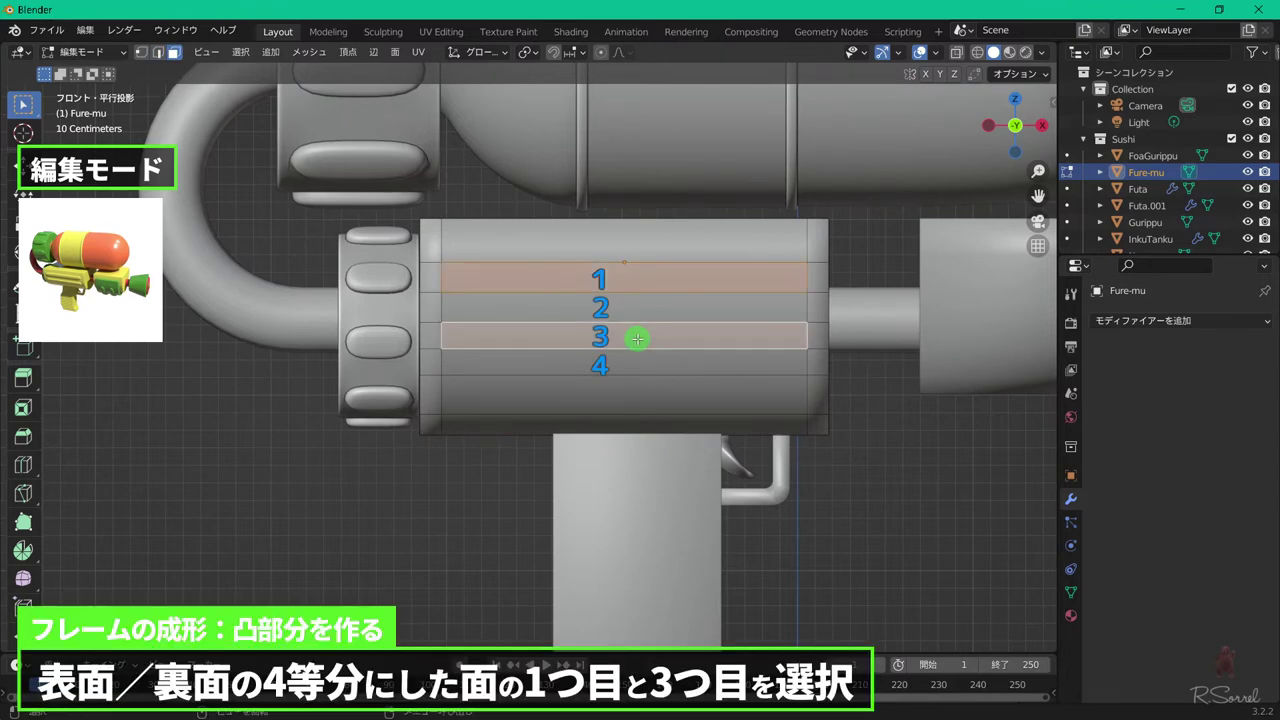
{"action": "key", "text": "ctrl+KP_1"}
{"action": "left_click", "coordinate": [570, 283], "text": "shift"}
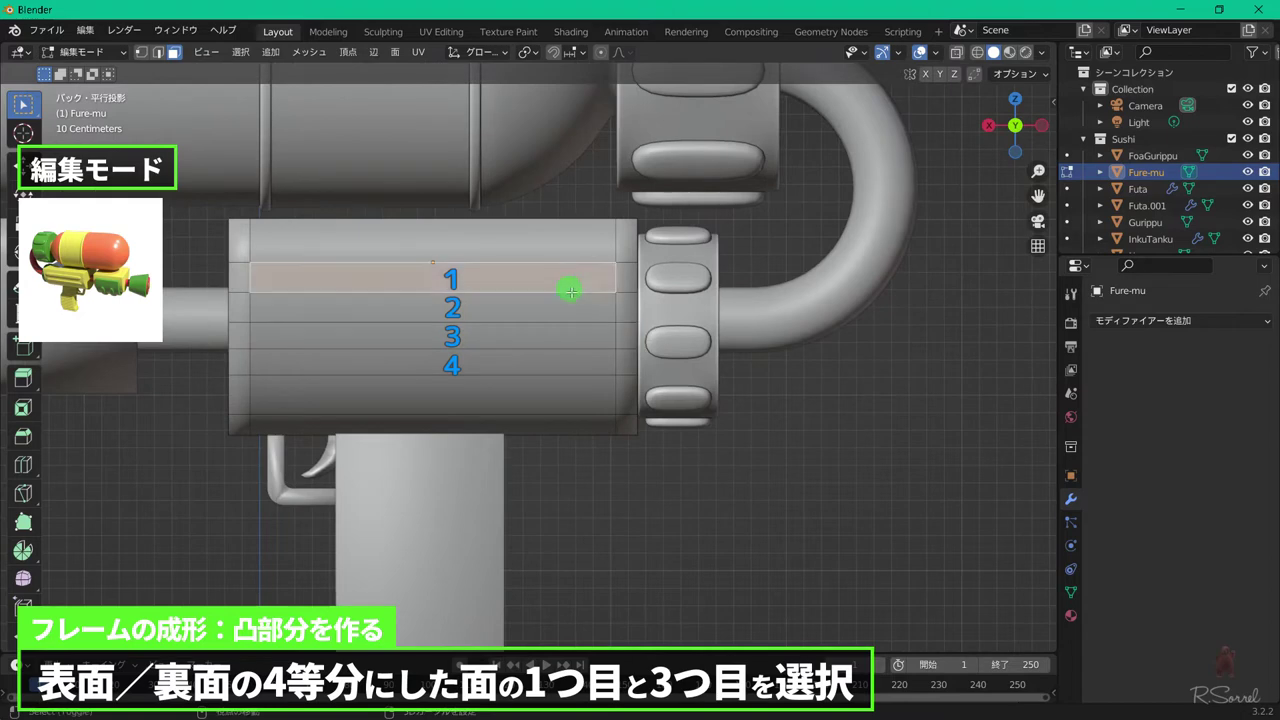
{"action": "left_click", "coordinate": [573, 337], "text": "shift"}
{"action": "middle_click_drag", "start_coordinate": [571, 334], "coordinate": [586, 374]}
{"action": "key", "text": "e"}
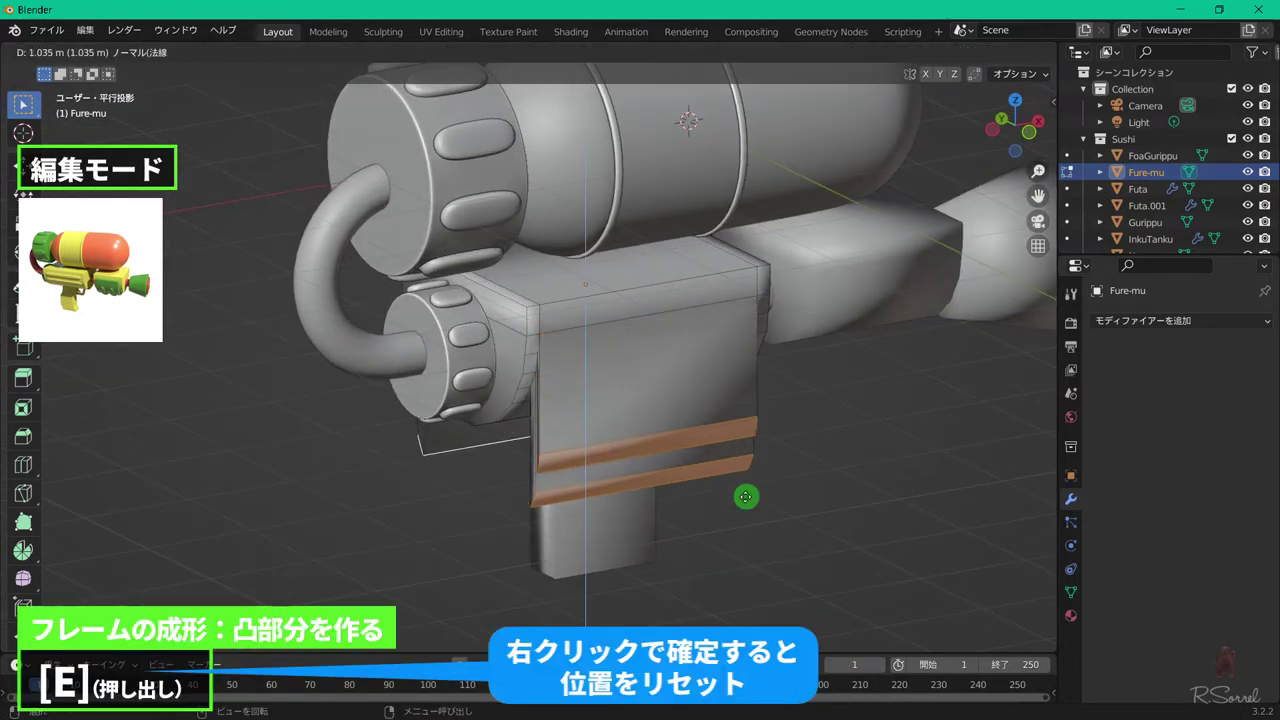
{"action": "right_click", "coordinate": [812, 468]}
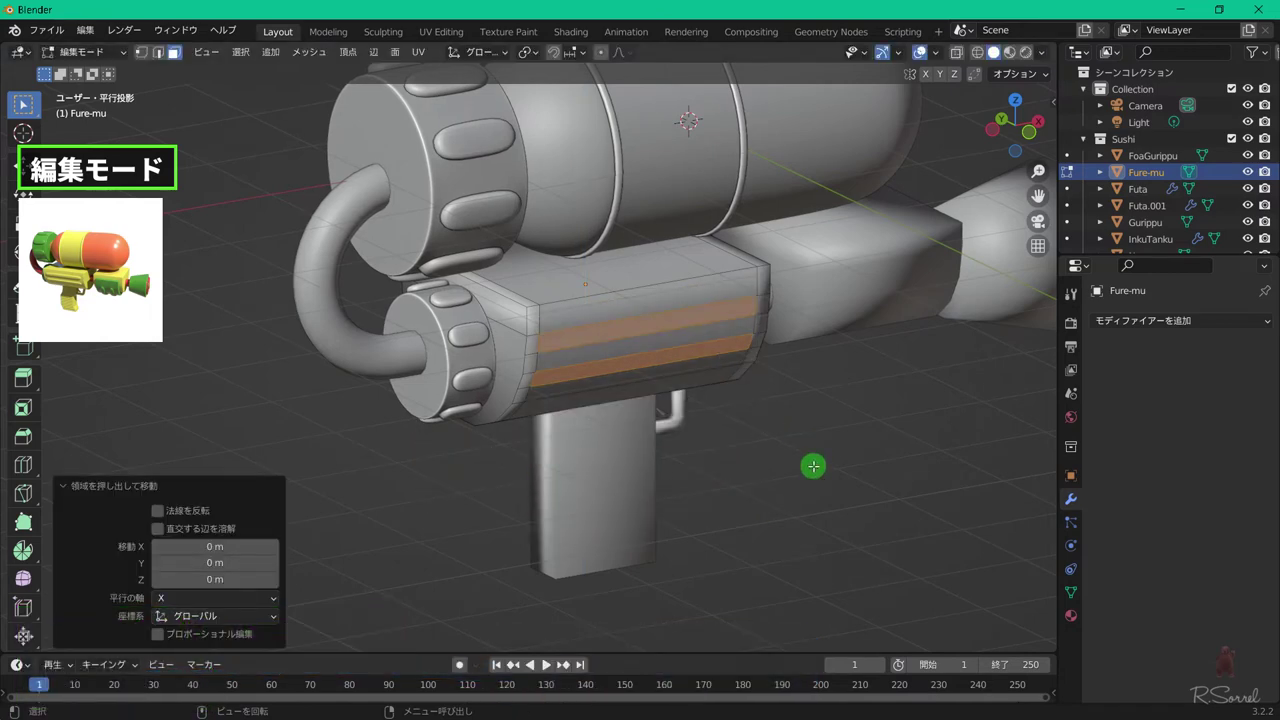
{"action": "key", "text": "Tab"}
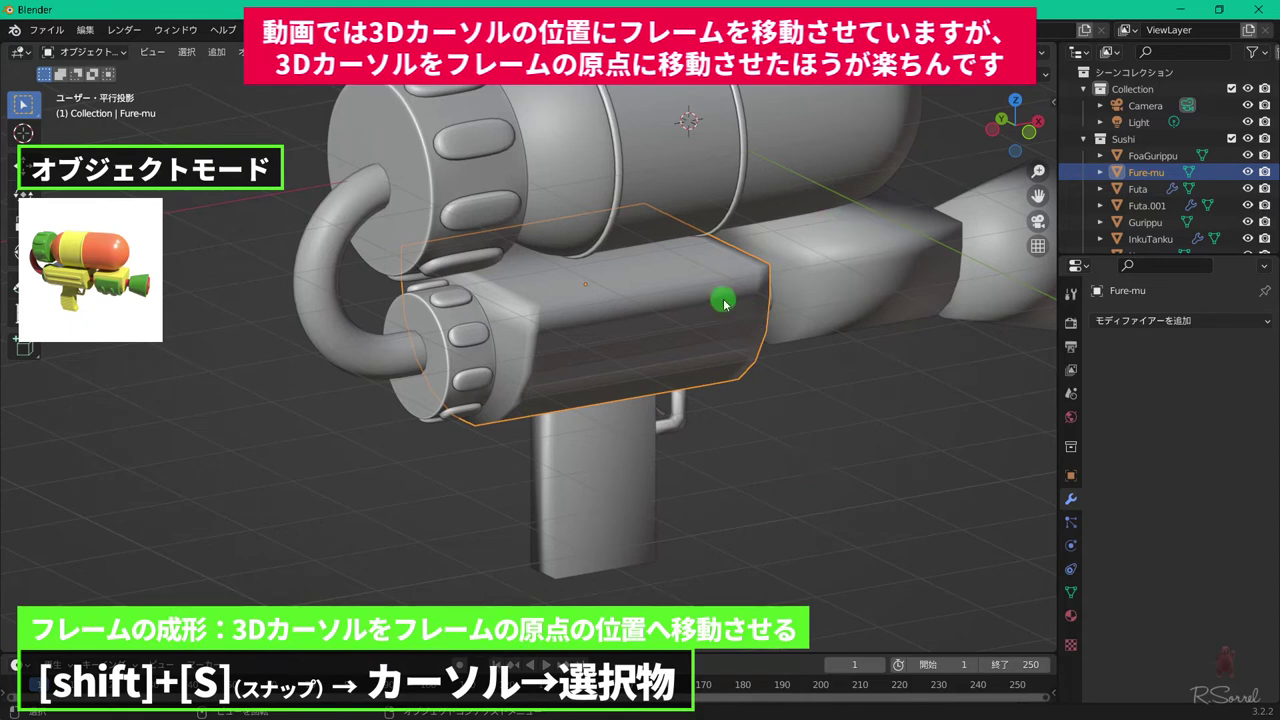
- Snap the frame block to the 3D cursor, isolate it in local view and enter Edit Mode
{"action": "key", "text": "shift+s"}
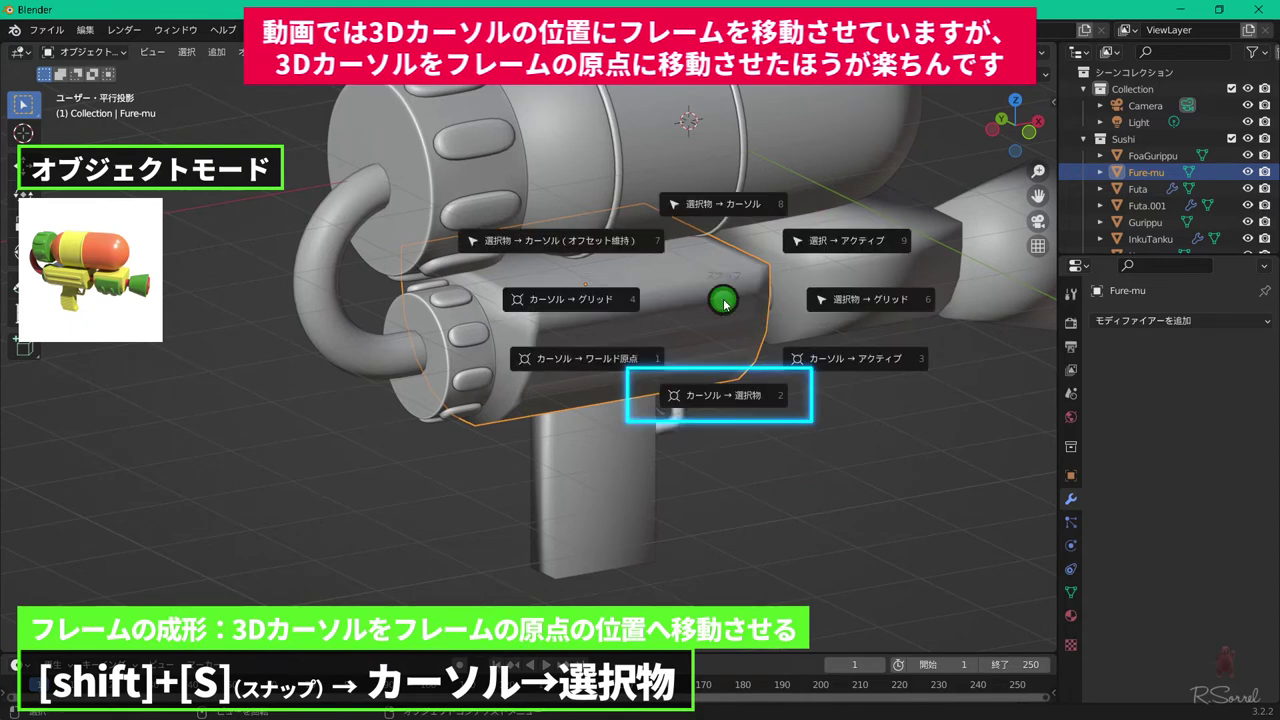
{"action": "left_click", "coordinate": [757, 205]}
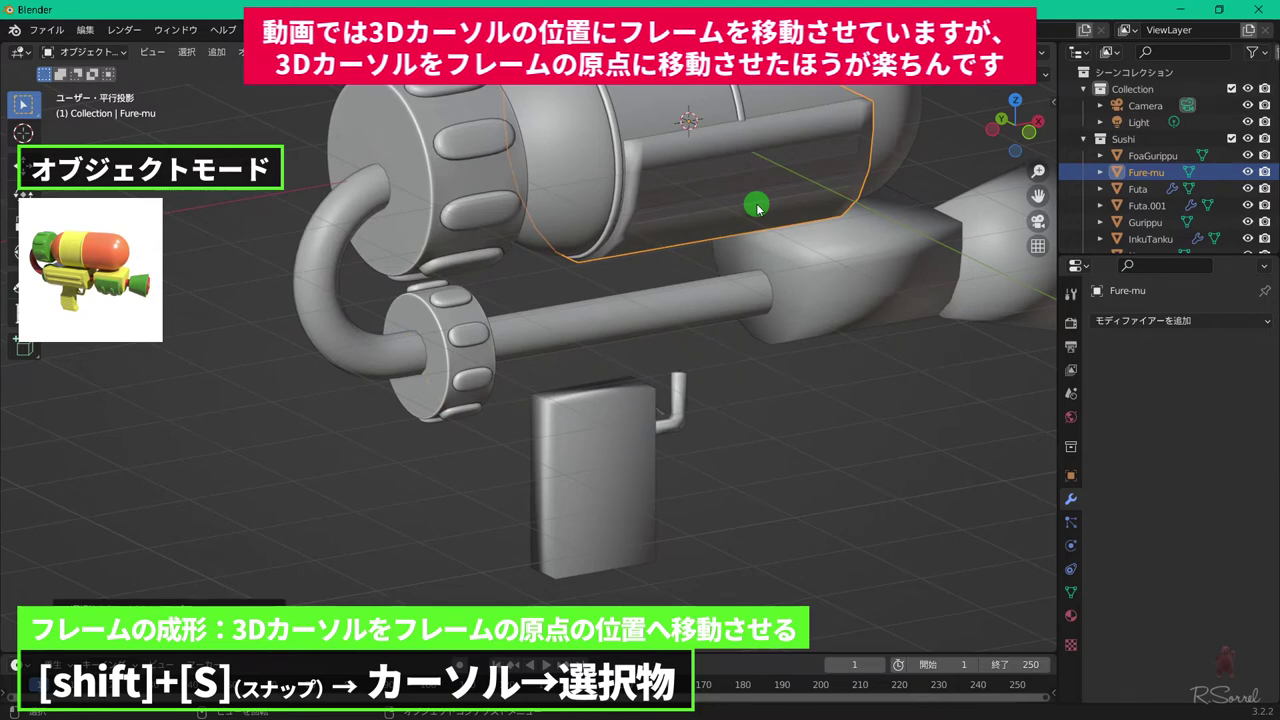
{"action": "key", "text": "KP_Divide"}
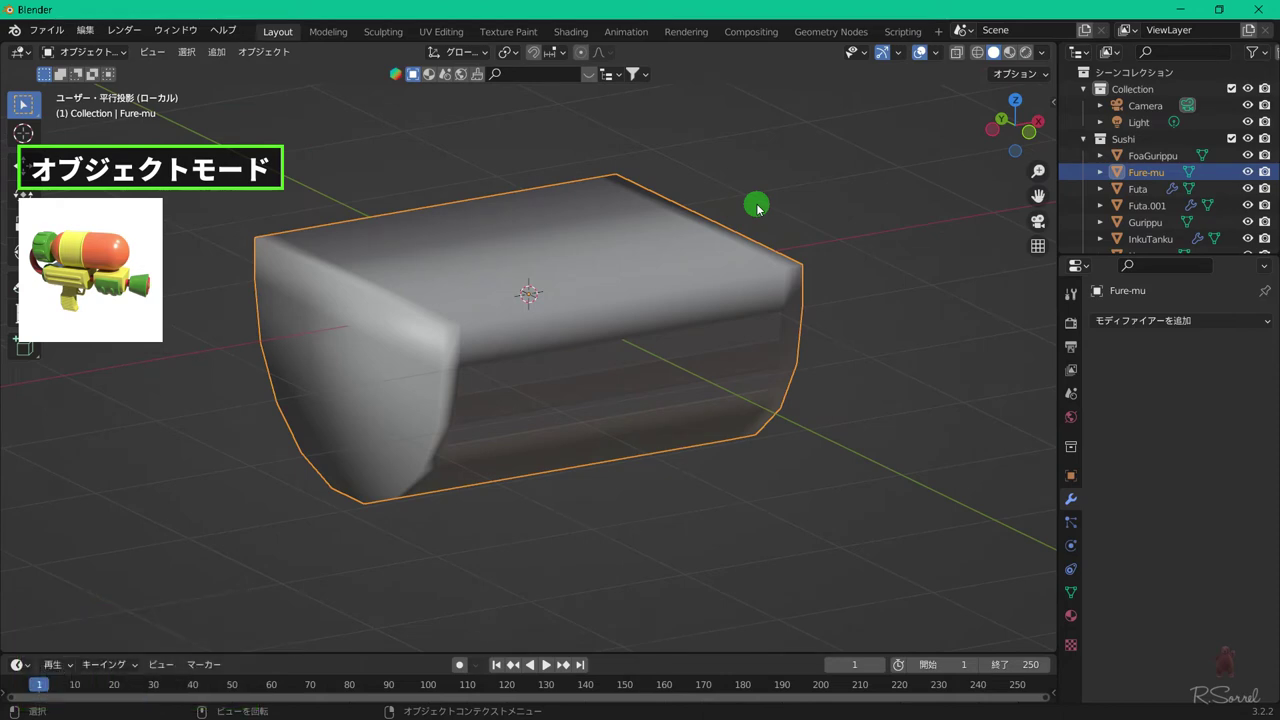
{"action": "key", "text": "Tab"}
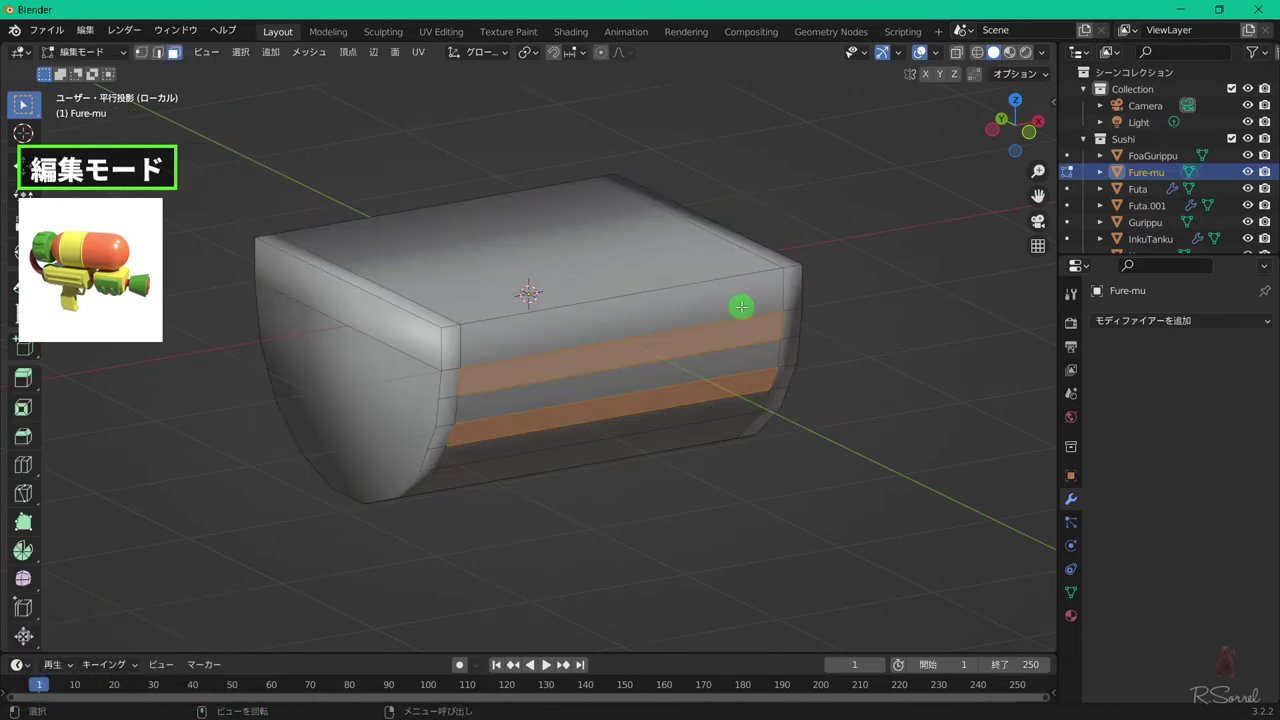
{"action": "middle_click_drag", "start_coordinate": [741, 307], "coordinate": [691, 337]}
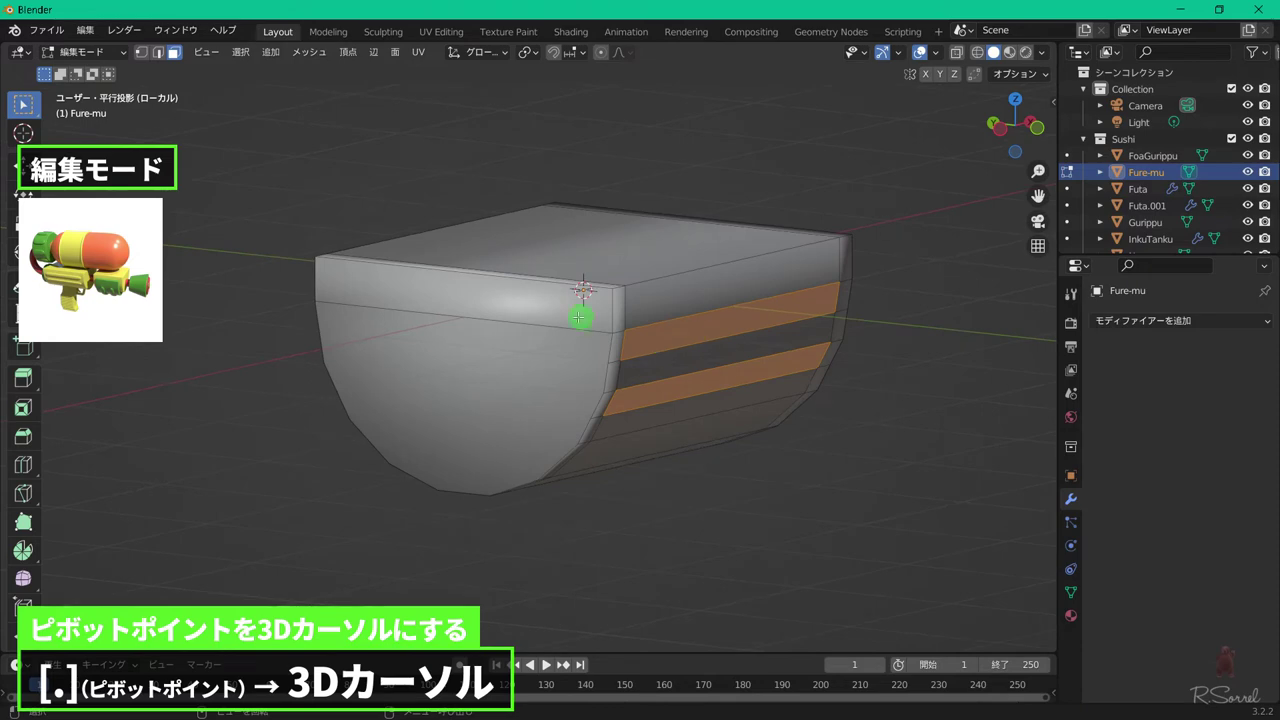
- Scale the side strips outward along X around the 3D cursor, then restore the Median Point pivot
{"action": "key", "text": "period"}
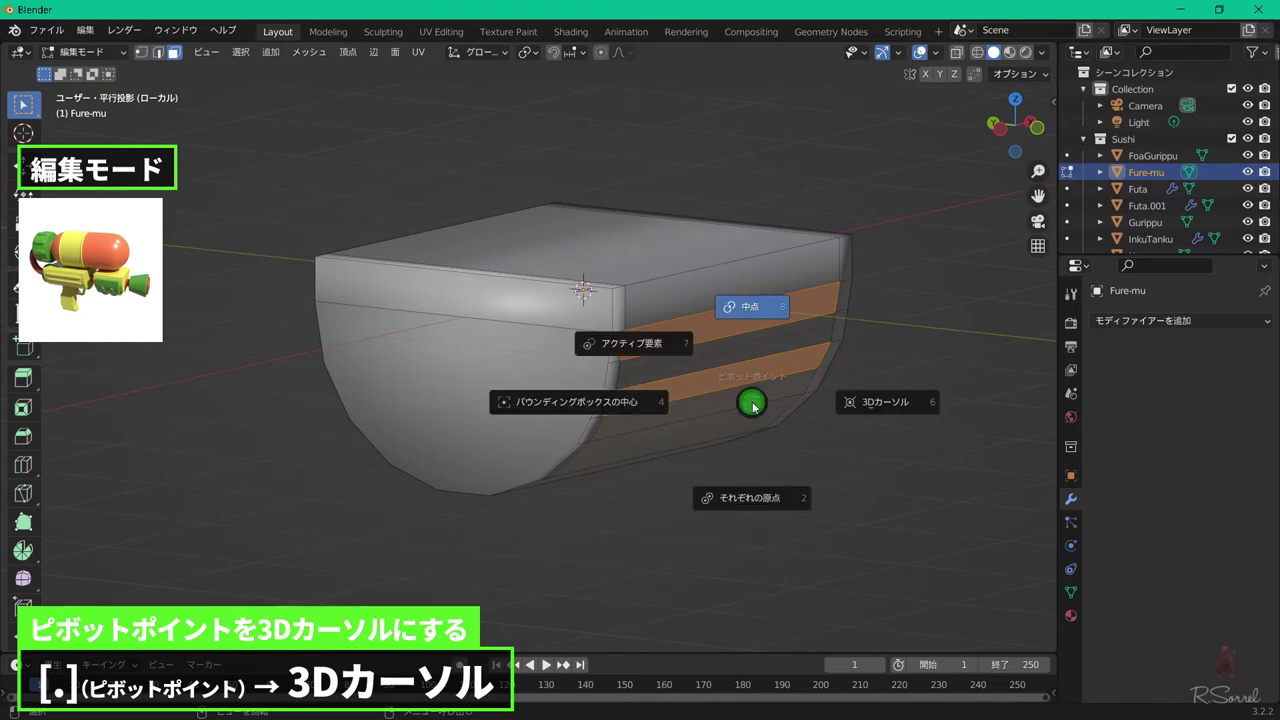
{"action": "left_click", "coordinate": [858, 402]}
{"action": "key", "text": "s"}
{"action": "key", "text": "shift+x"}
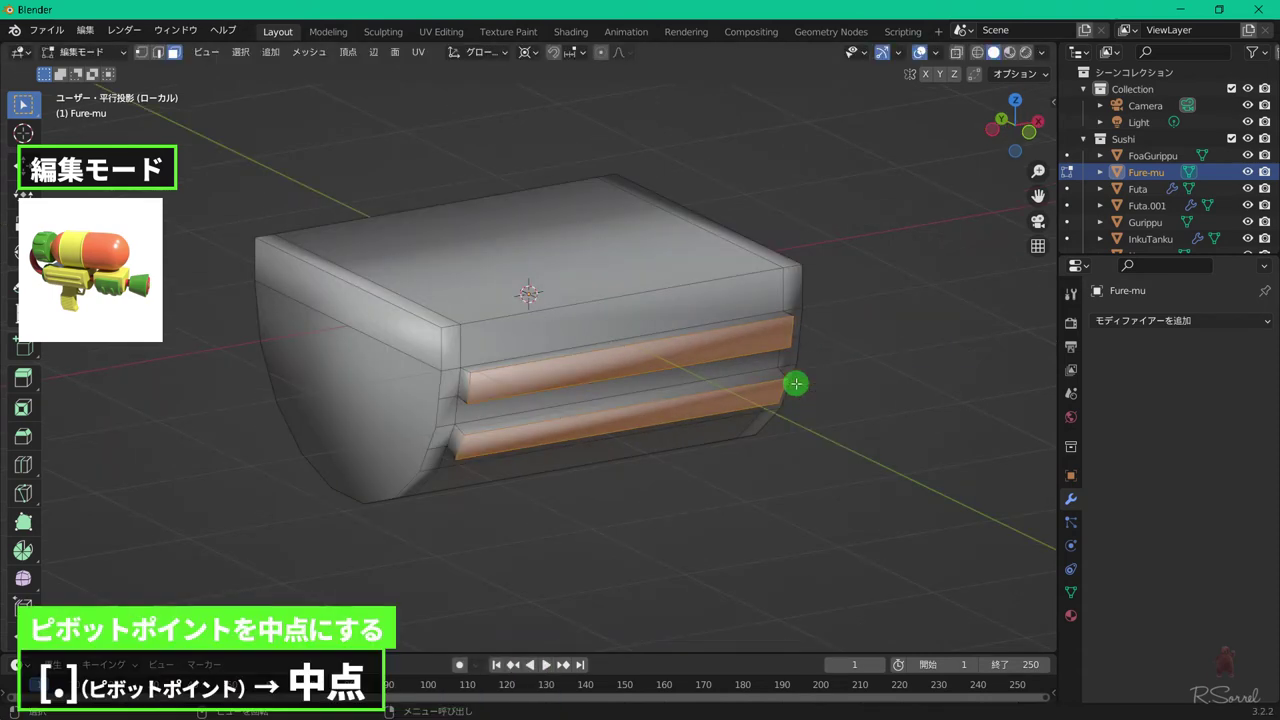
{"action": "key", "text": "period"}
{"action": "left_click", "coordinate": [813, 293]}
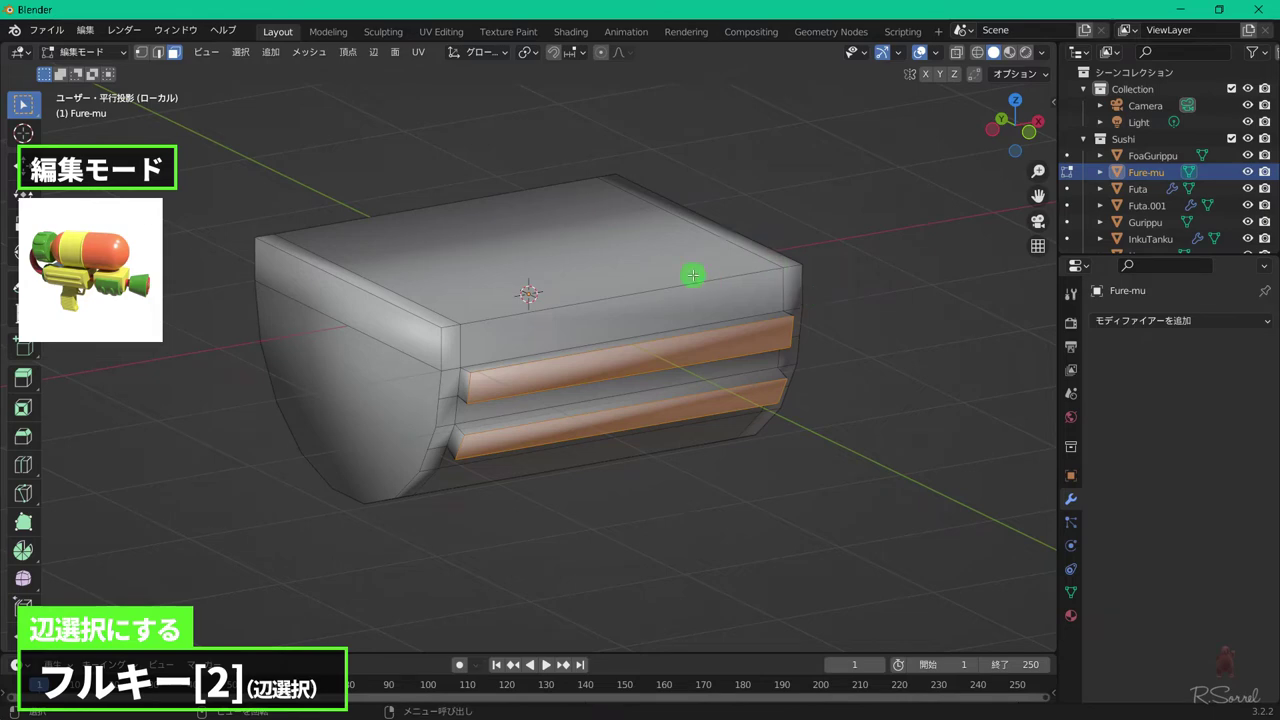
- In edge select mode, mark the rib border edges as sharp
{"action": "key", "text": "2"}
{"action": "key", "text": "alt+a"}
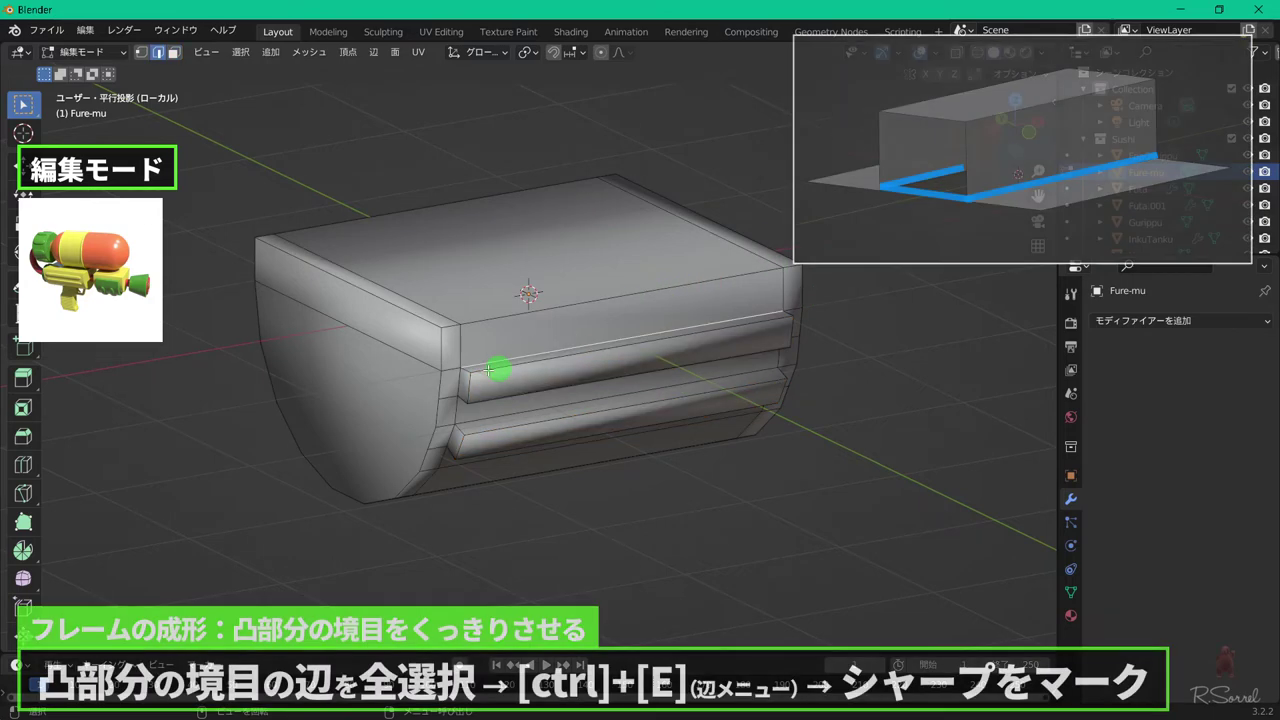
{"action": "middle_click_drag", "start_coordinate": [497, 354], "coordinate": [480, 297]}
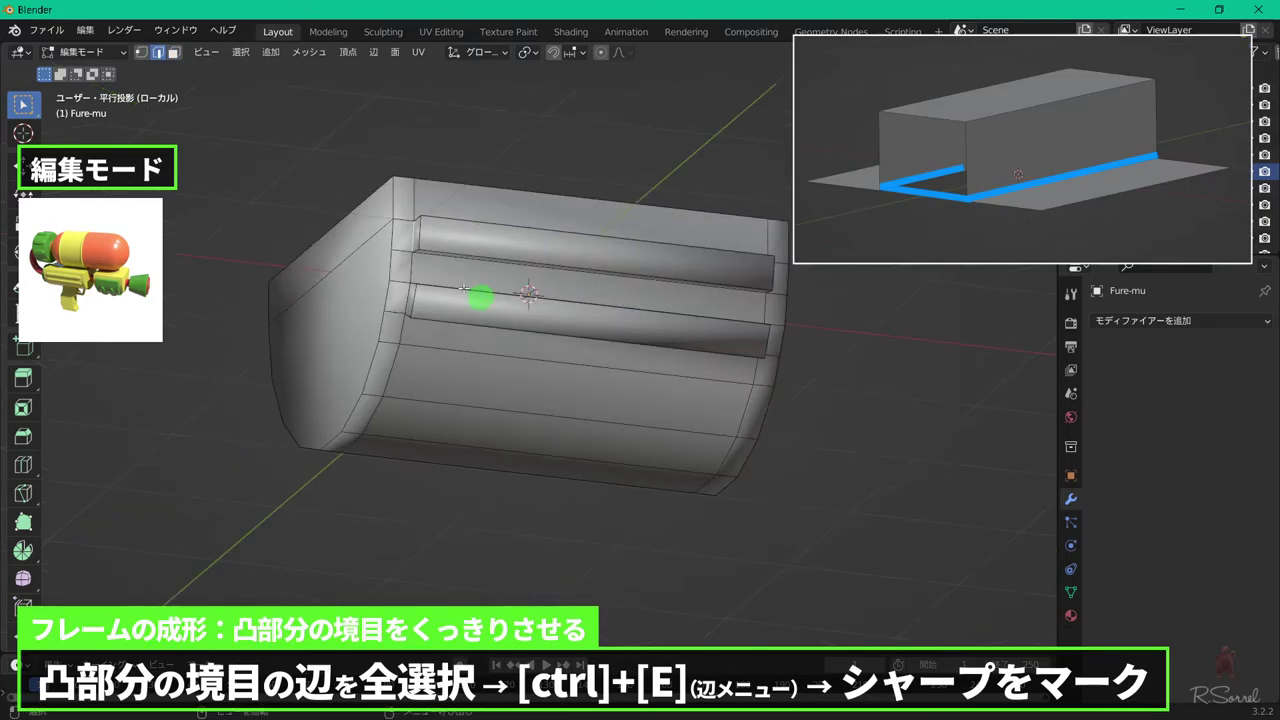
{"action": "middle_click_drag", "start_coordinate": [401, 292], "coordinate": [694, 306]}
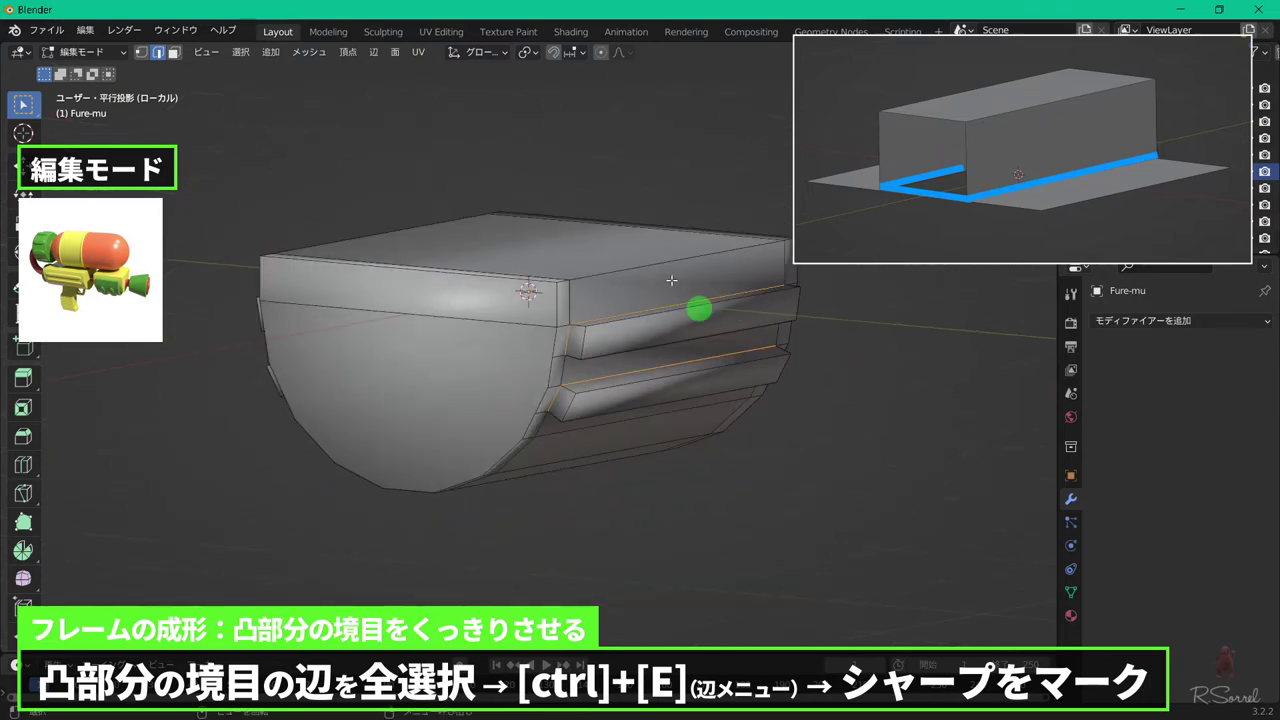
{"action": "key", "text": "ctrl+e"}
{"action": "left_click", "coordinate": [566, 373]}
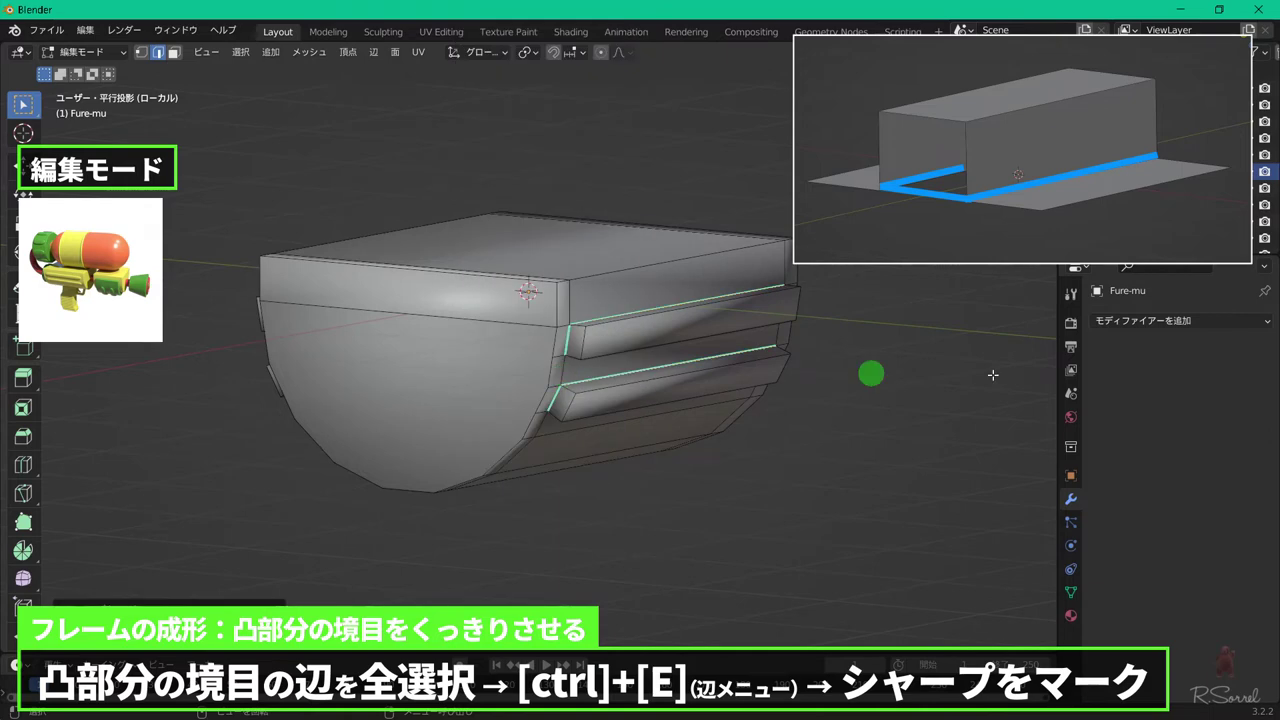
- Add an Edge Split modifier with Edge Angle off and a level-2 Subdivision Surface
{"action": "left_click", "coordinate": [1120, 320]}
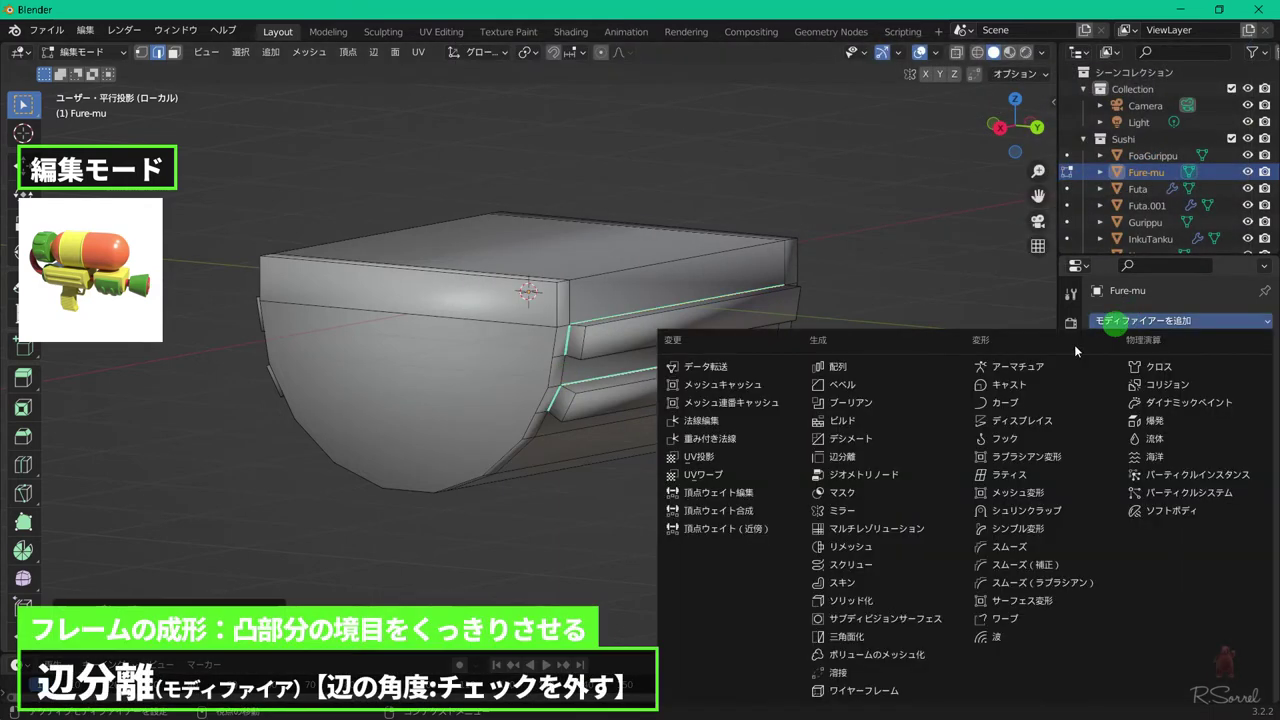
{"action": "left_click", "coordinate": [862, 456]}
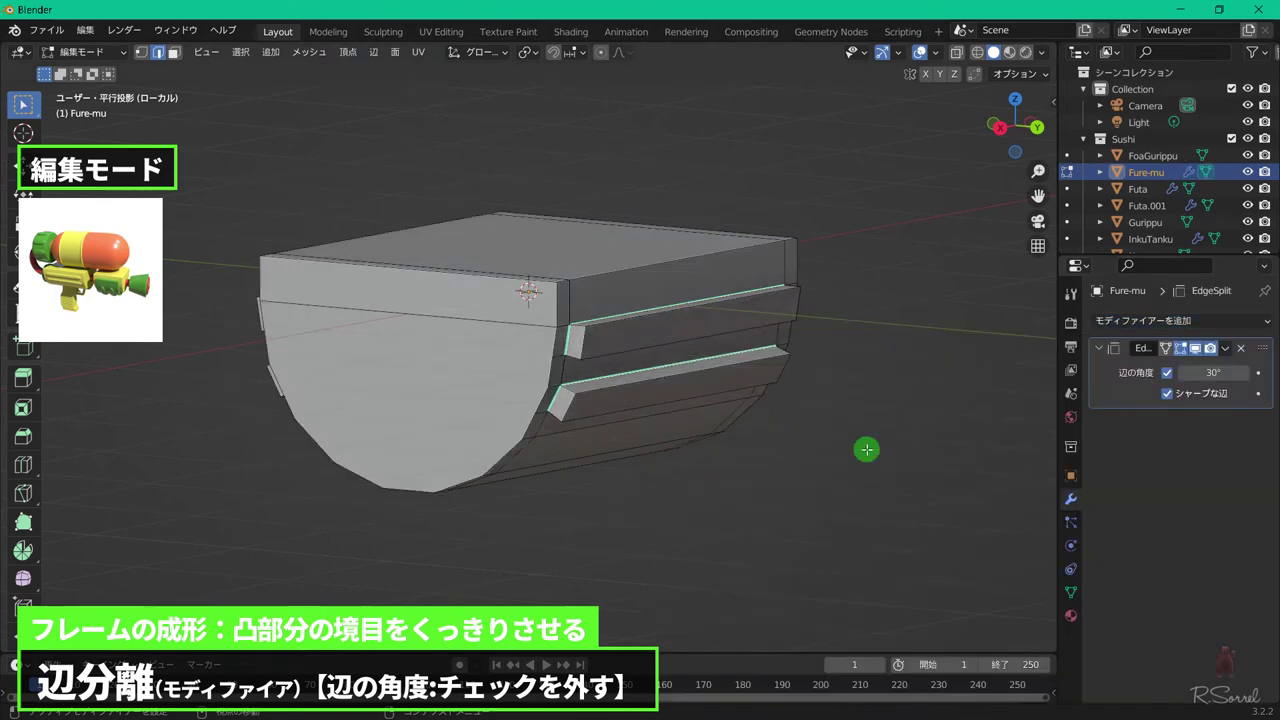
{"action": "left_click", "coordinate": [1166, 373]}
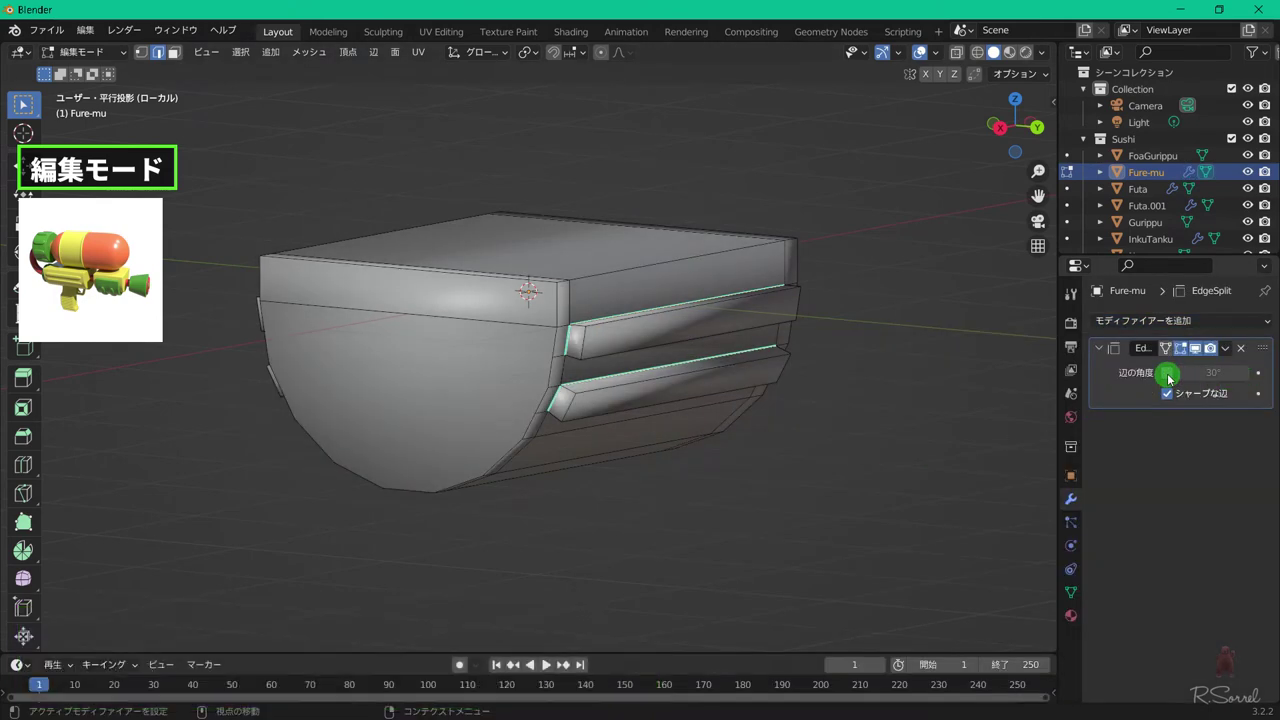
{"action": "left_click", "coordinate": [1167, 322]}
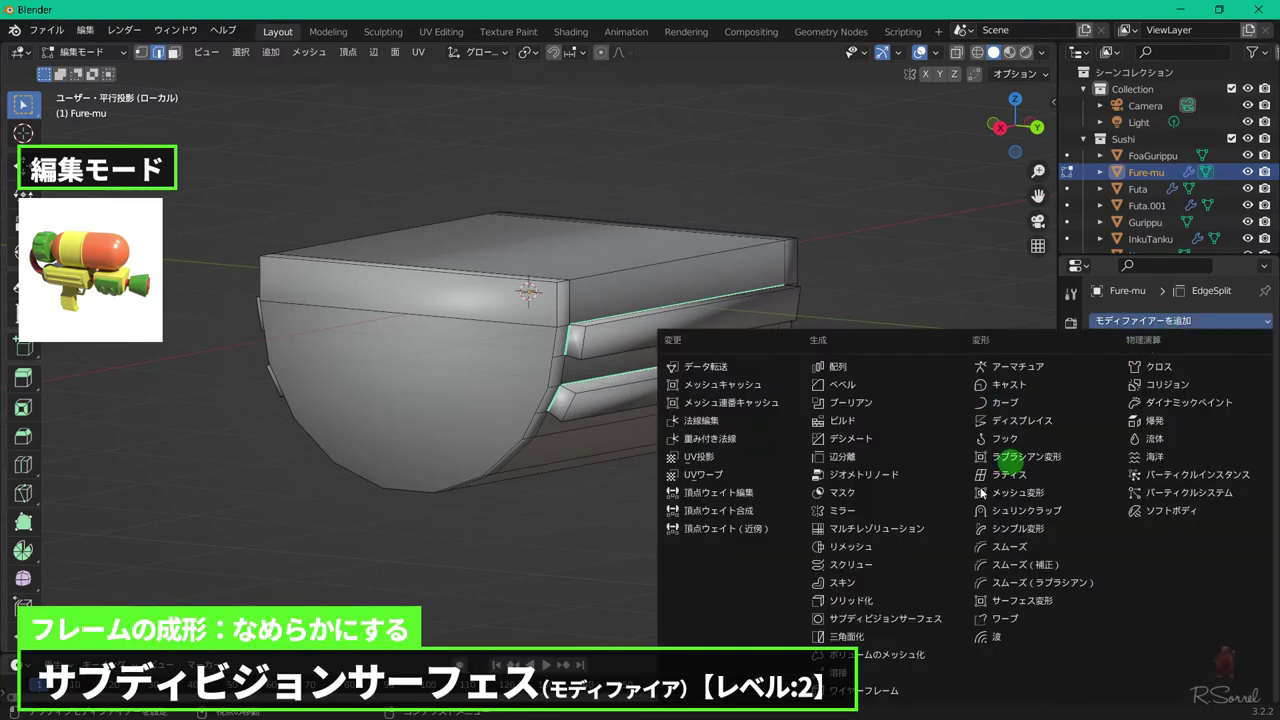
{"action": "left_click", "coordinate": [906, 610]}
{"action": "left_click", "coordinate": [1240, 466]}
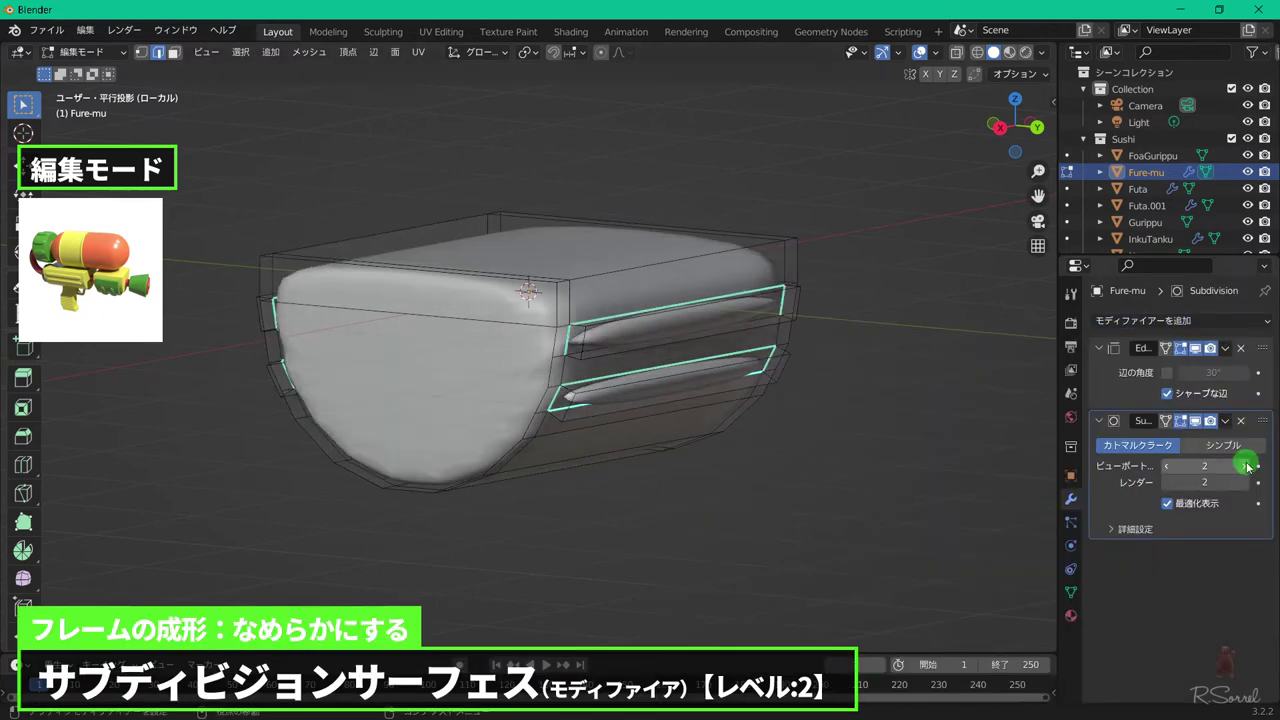
{"action": "middle_click_drag", "start_coordinate": [590, 410], "coordinate": [651, 416]}
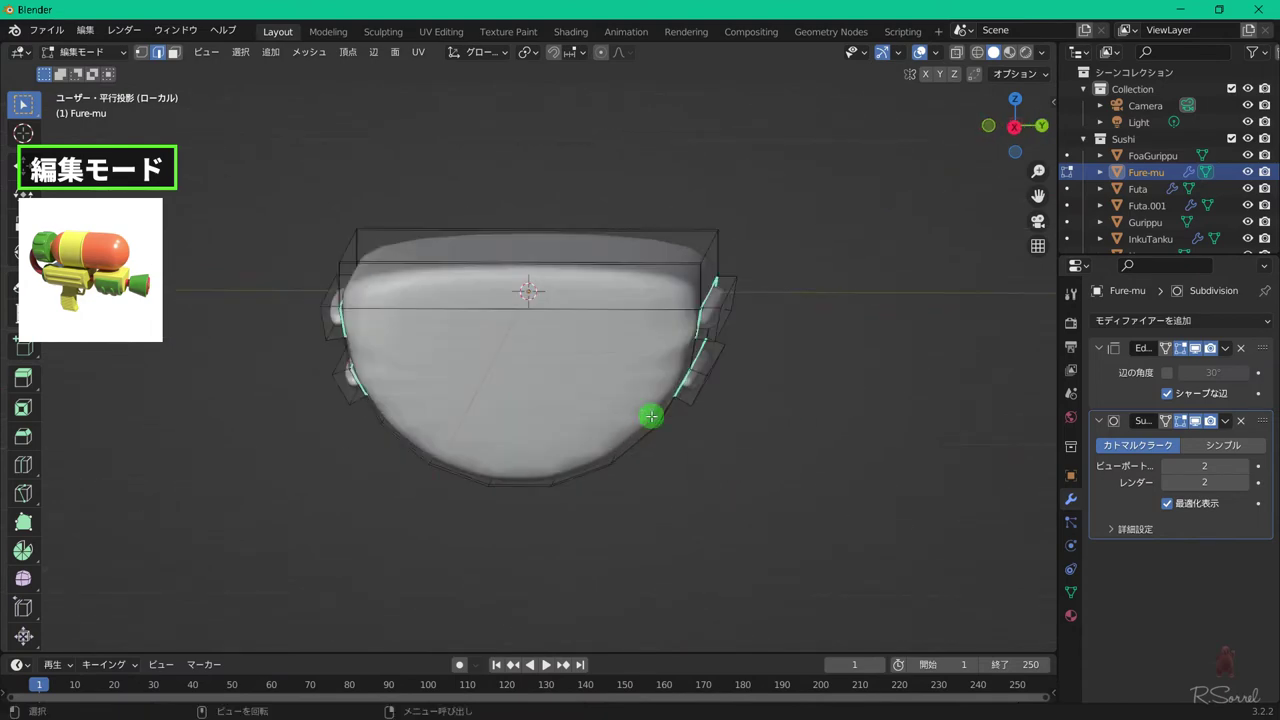
- From front view, add a centred vertical loop cut and bevel it 0.706 m into two loops
{"action": "key", "text": "KP_1"}
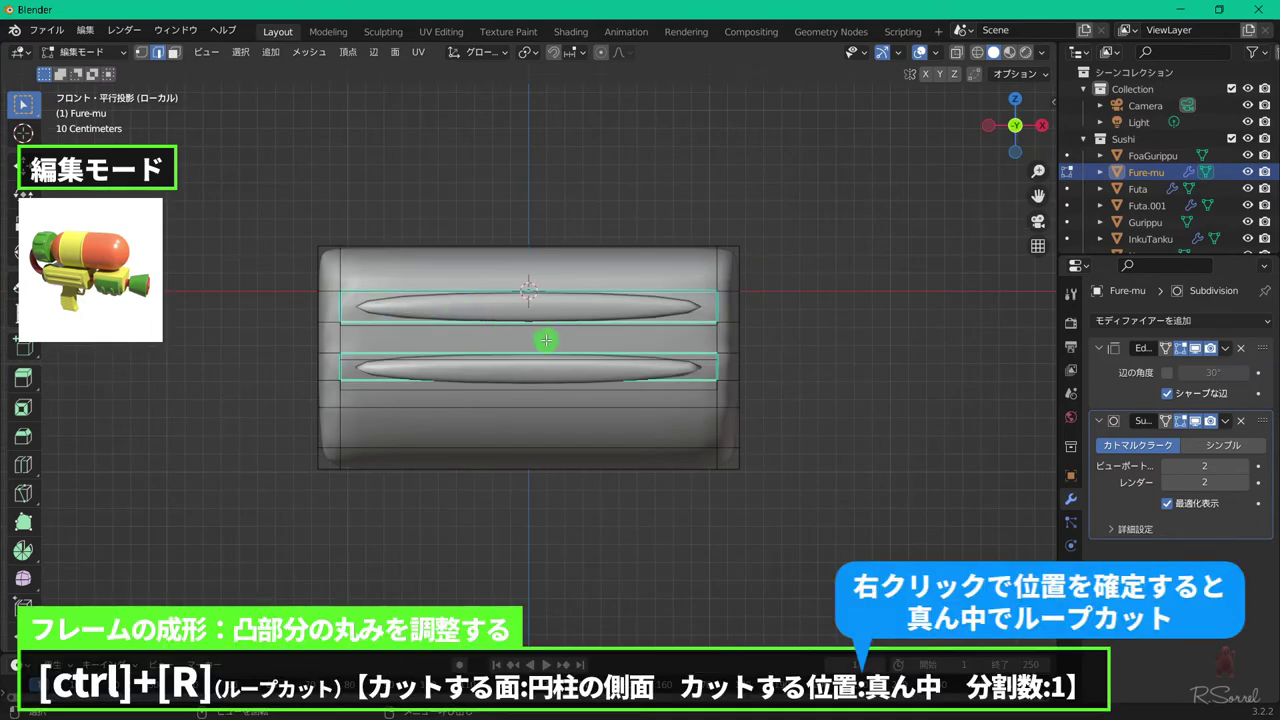
{"action": "key", "text": "ctrl+r"}
{"action": "left_click", "coordinate": [586, 343]}
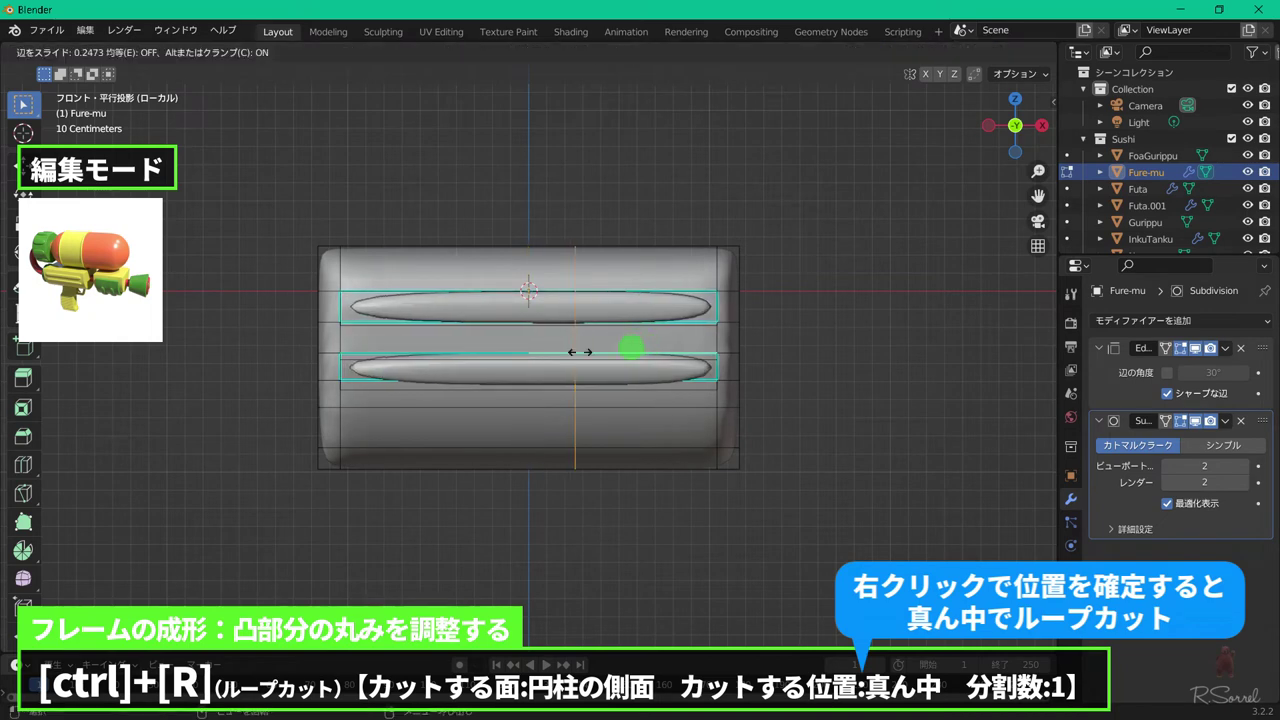
{"action": "right_click", "coordinate": [663, 343]}
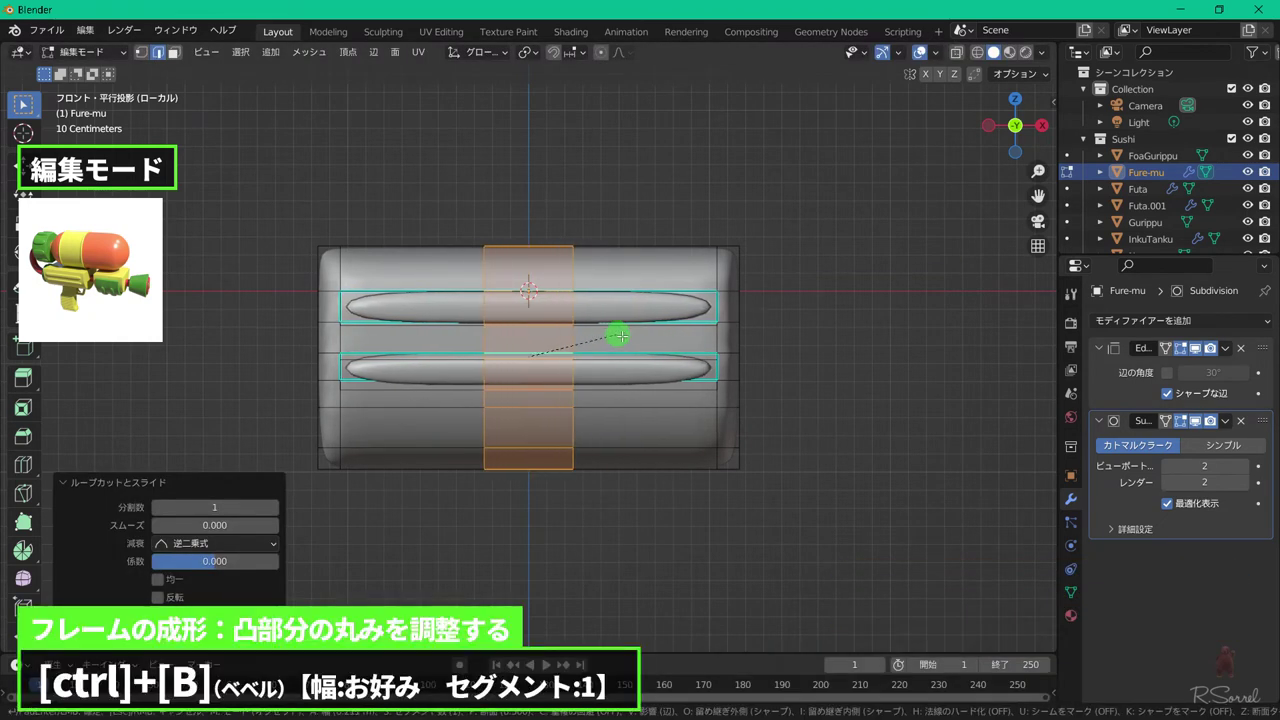
{"action": "left_click", "coordinate": [712, 335]}
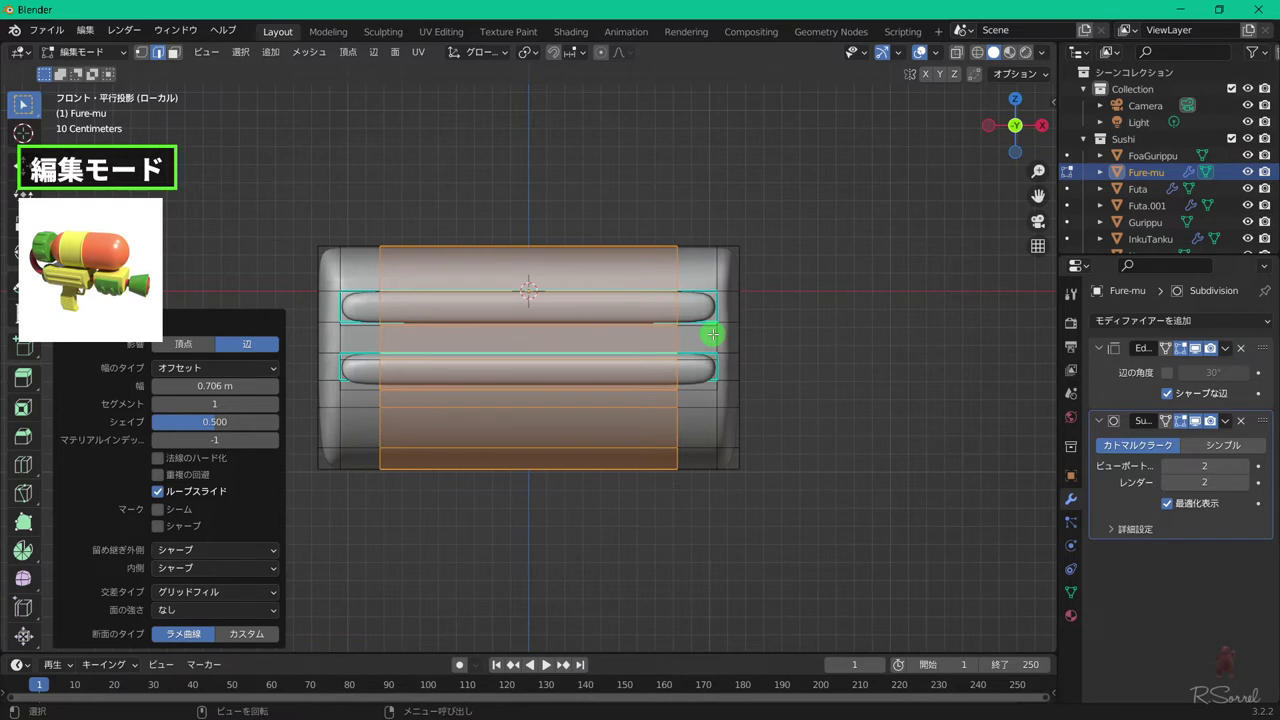
{"action": "left_click", "coordinate": [812, 238]}
{"action": "middle_click_drag", "start_coordinate": [677, 277], "coordinate": [740, 300]}
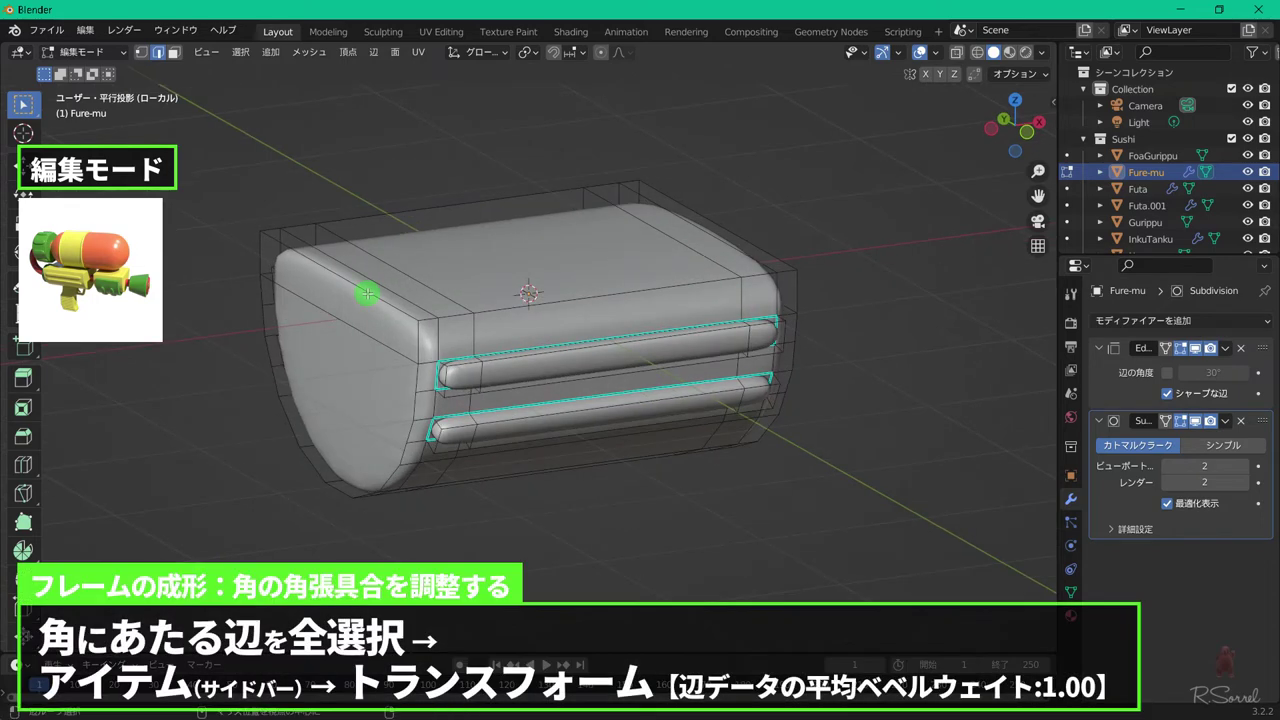
- Give the frame's corner edges a mean bevel weight of 1.00
{"action": "left_click", "coordinate": [274, 271], "text": "alt"}
{"action": "left_click", "coordinate": [640, 202], "text": "alt+shift"}
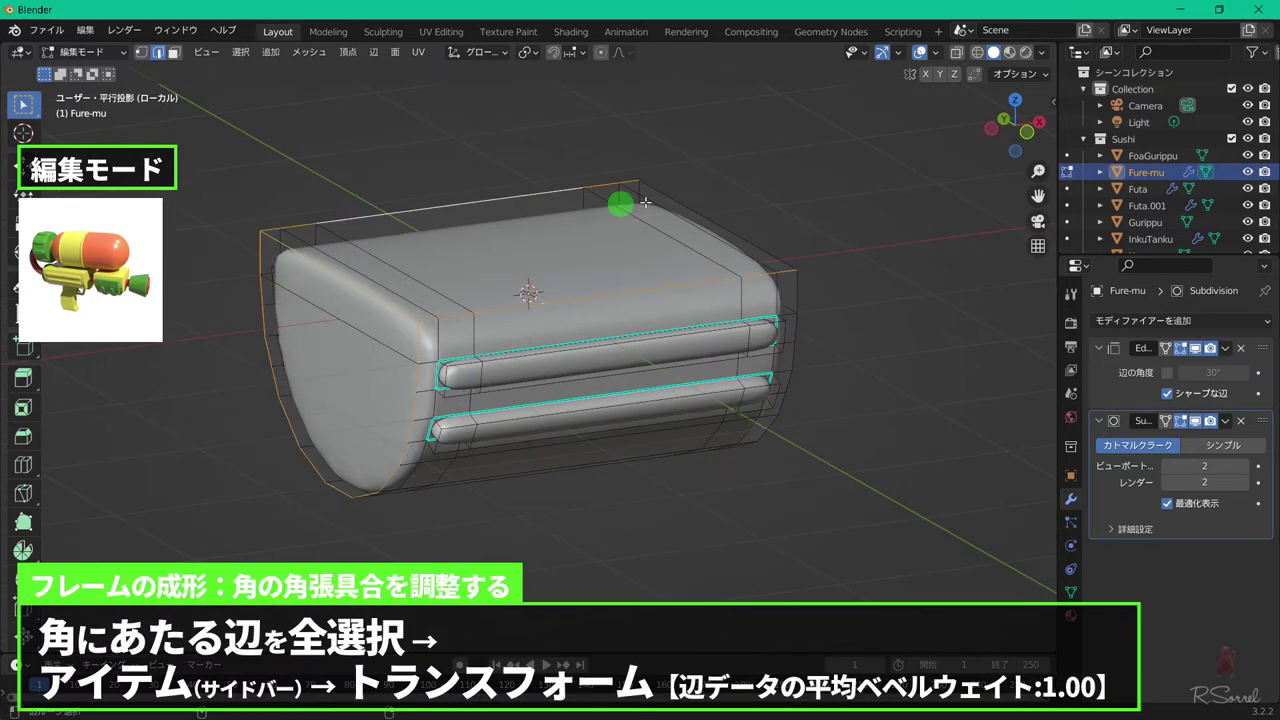
{"action": "middle_click_drag", "start_coordinate": [645, 202], "coordinate": [594, 323]}
{"action": "key", "text": "n"}
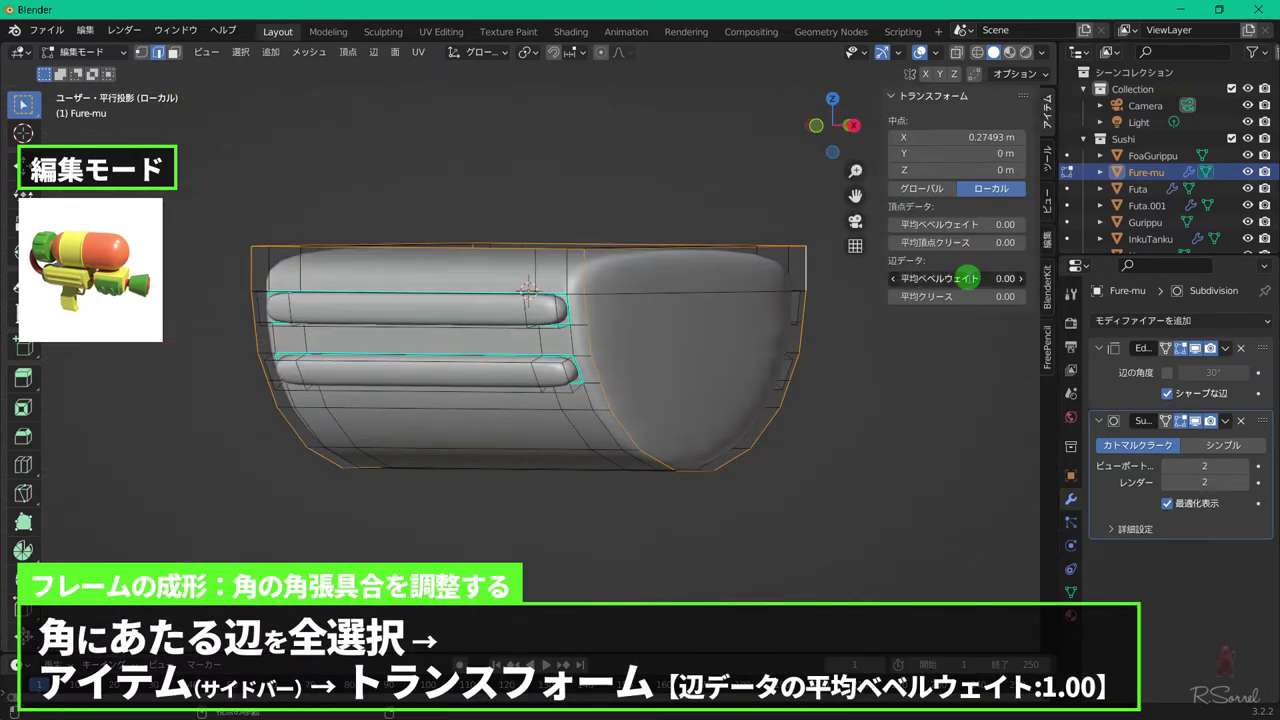
{"action": "left_click", "coordinate": [968, 278]}
{"action": "type", "text": "1"}
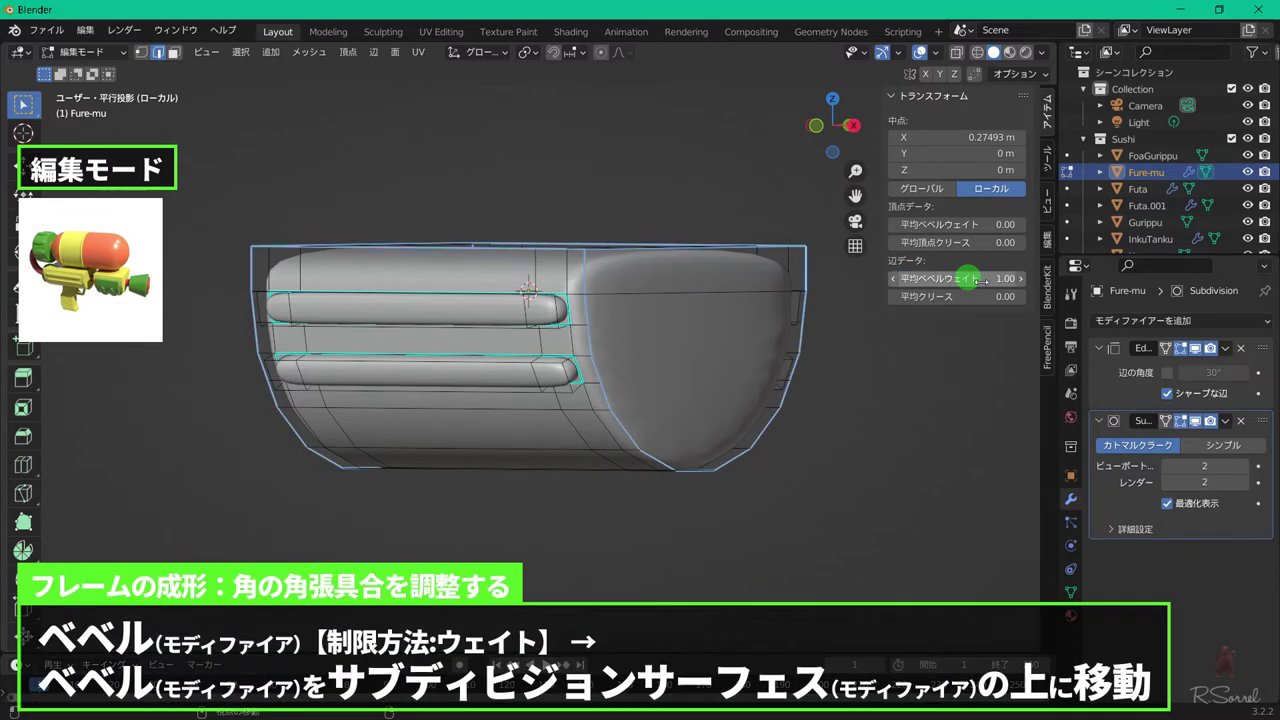
{"action": "key", "text": "Return"}
- Add a Bevel modifier above Subdivision Surface, limited by weight
{"action": "left_click", "coordinate": [1188, 321]}
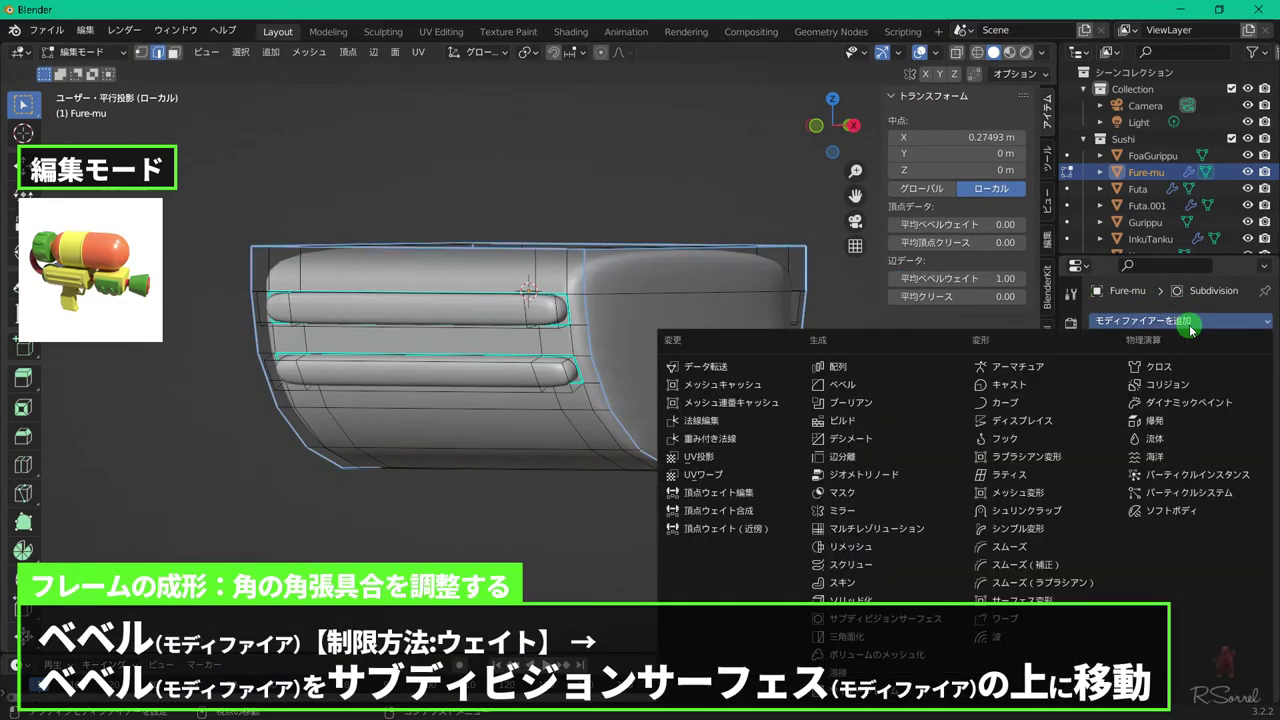
{"action": "left_click", "coordinate": [880, 386]}
{"action": "left_click_drag", "start_coordinate": [1258, 552], "coordinate": [1256, 421]}
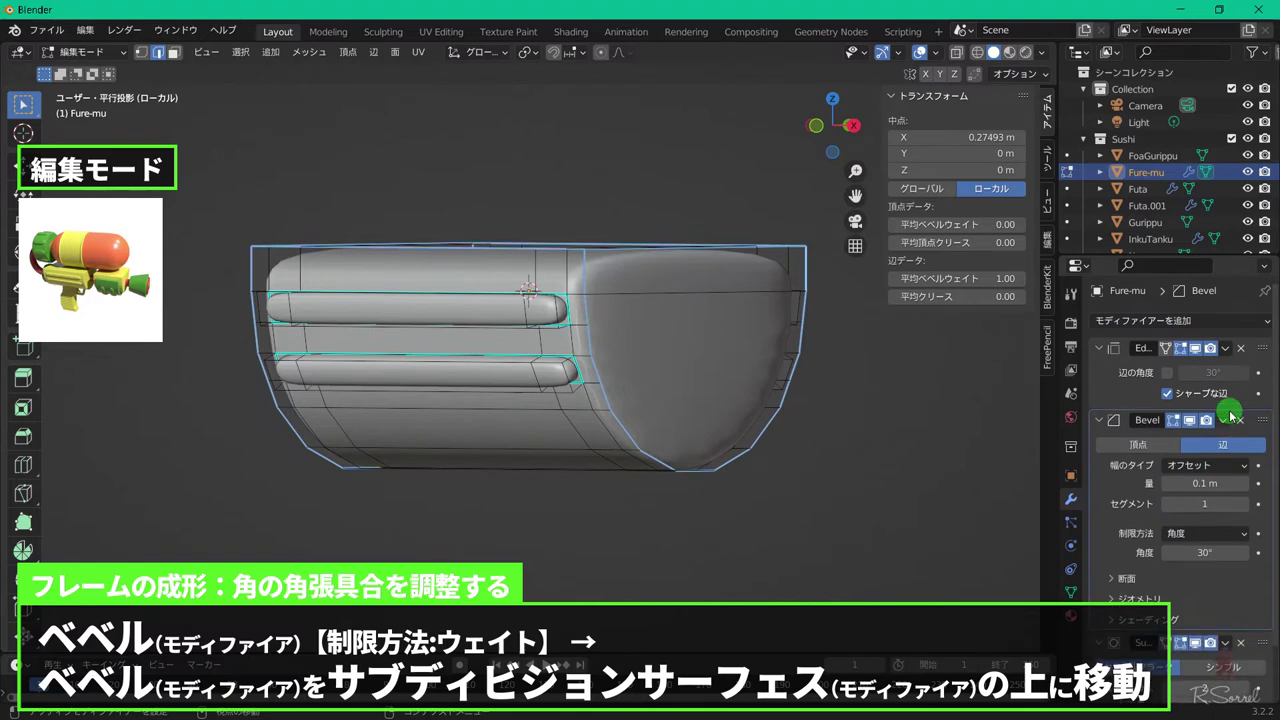
{"action": "left_click", "coordinate": [1226, 537]}
{"action": "left_click", "coordinate": [1194, 570]}
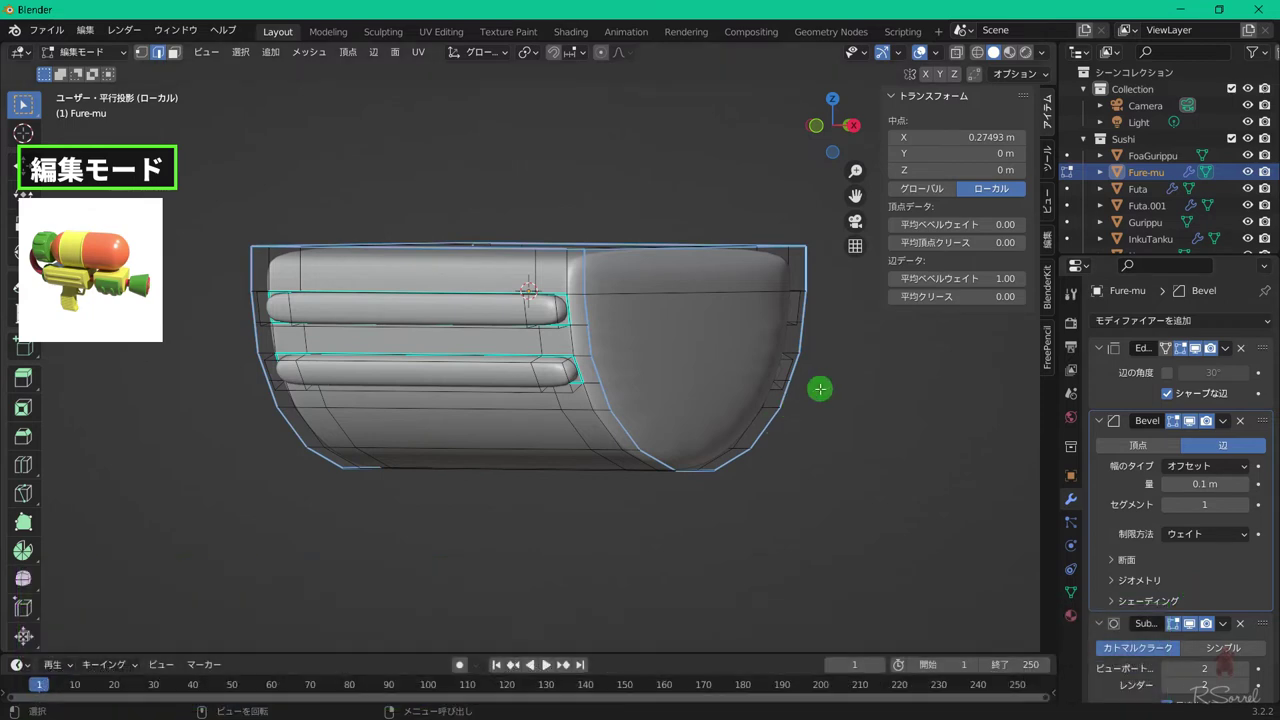
- Apply rotation and scale, set the bevel to 0.02 m with 2 segments, and show all gun parts
{"action": "key", "text": "Tab"}
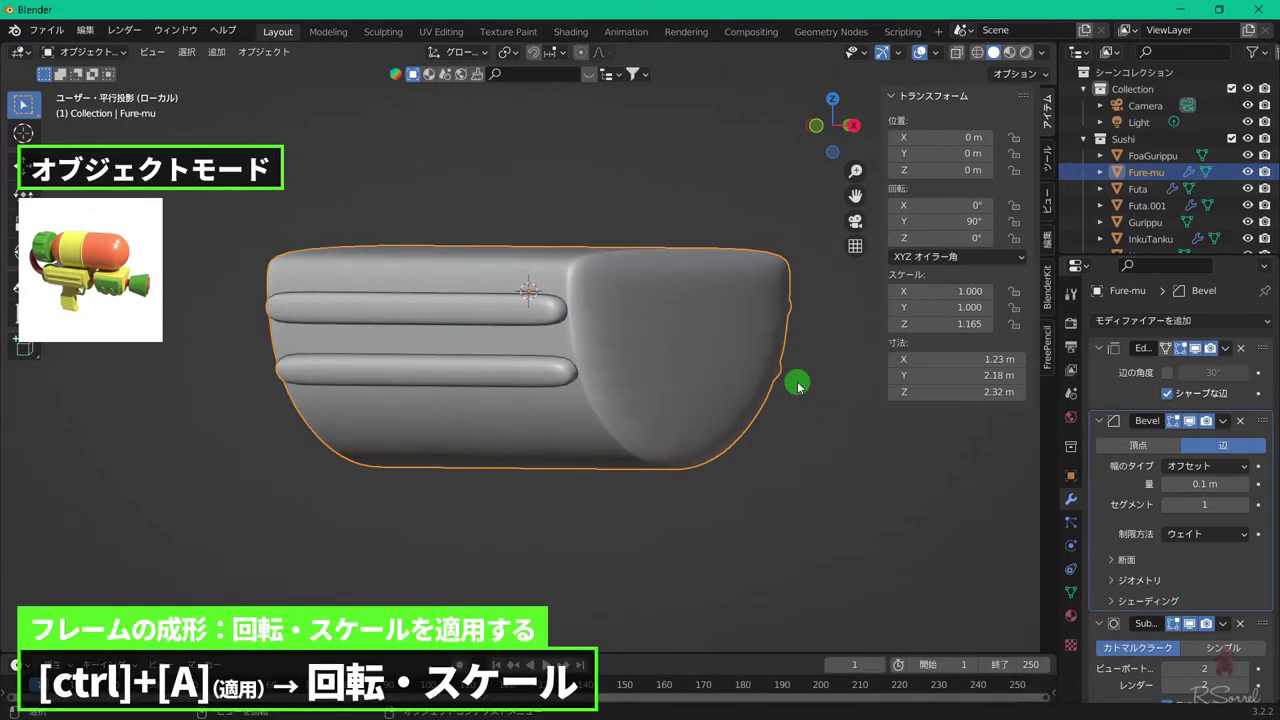
{"action": "key", "text": "ctrl+a"}
{"action": "left_click", "coordinate": [799, 384]}
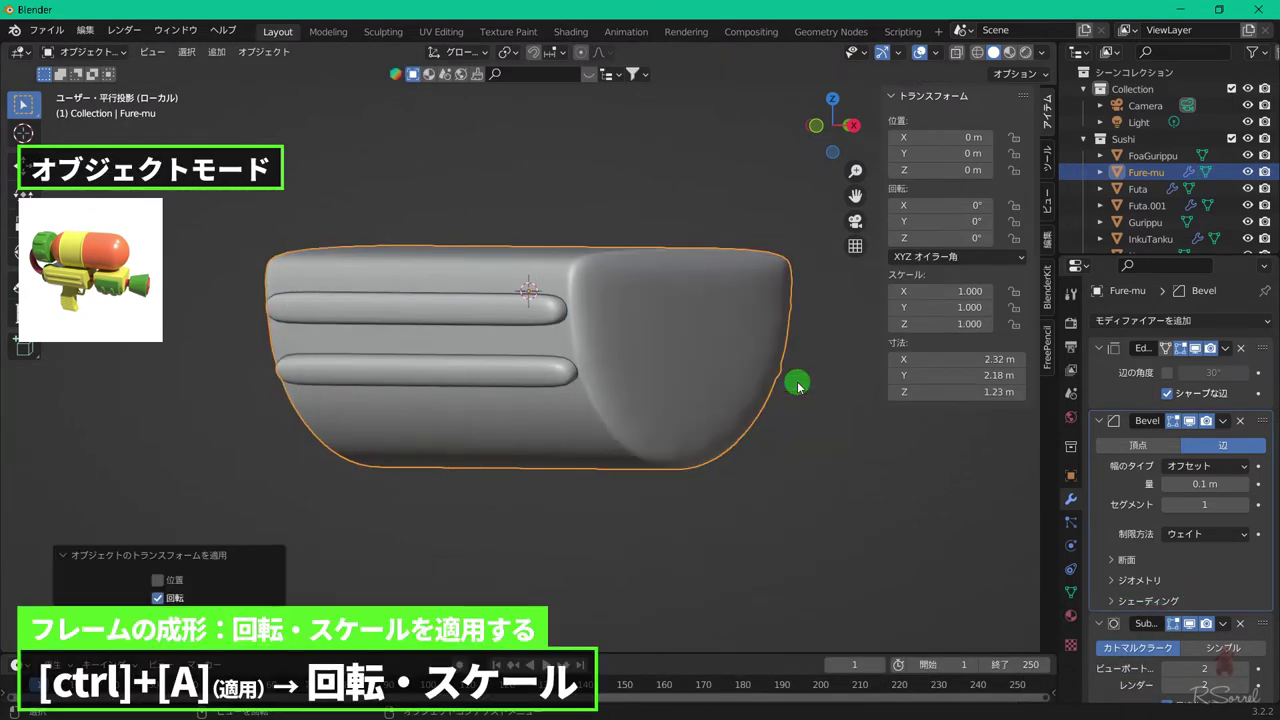
{"action": "left_click_drag", "start_coordinate": [1165, 487], "coordinate": [1162, 490]}
{"action": "left_click", "coordinate": [1246, 505]}
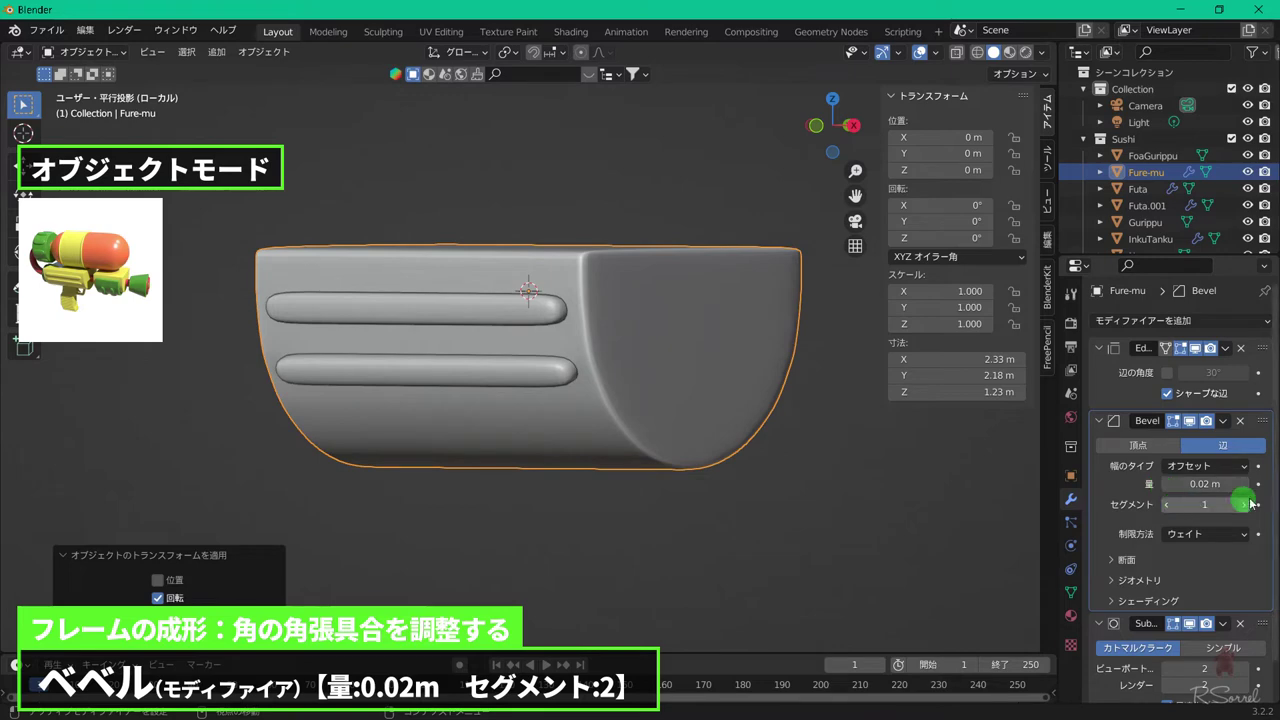
{"action": "middle_click_drag", "start_coordinate": [709, 434], "coordinate": [875, 440]}
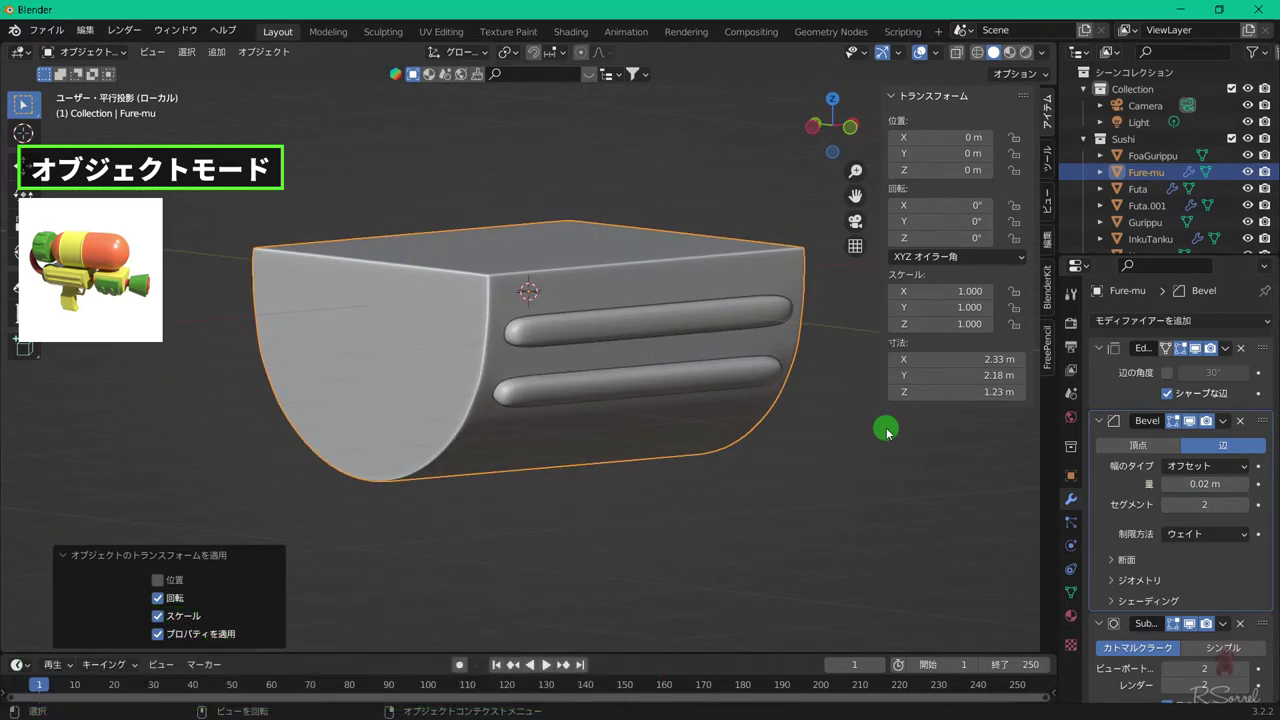
{"action": "key", "text": "n"}
{"action": "key", "text": "KP_Divide"}
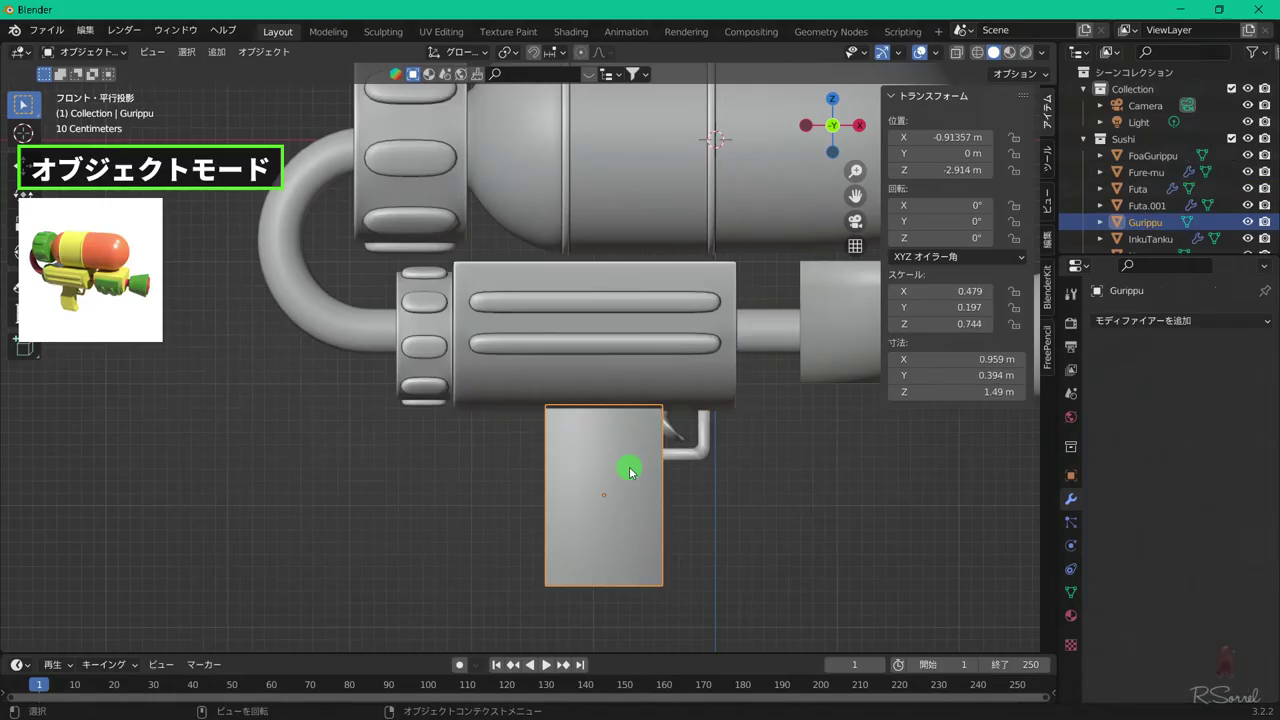
- Add a centred horizontal loop cut to the Gurippu grip and set its cut count to 30
{"action": "key", "text": "Tab"}
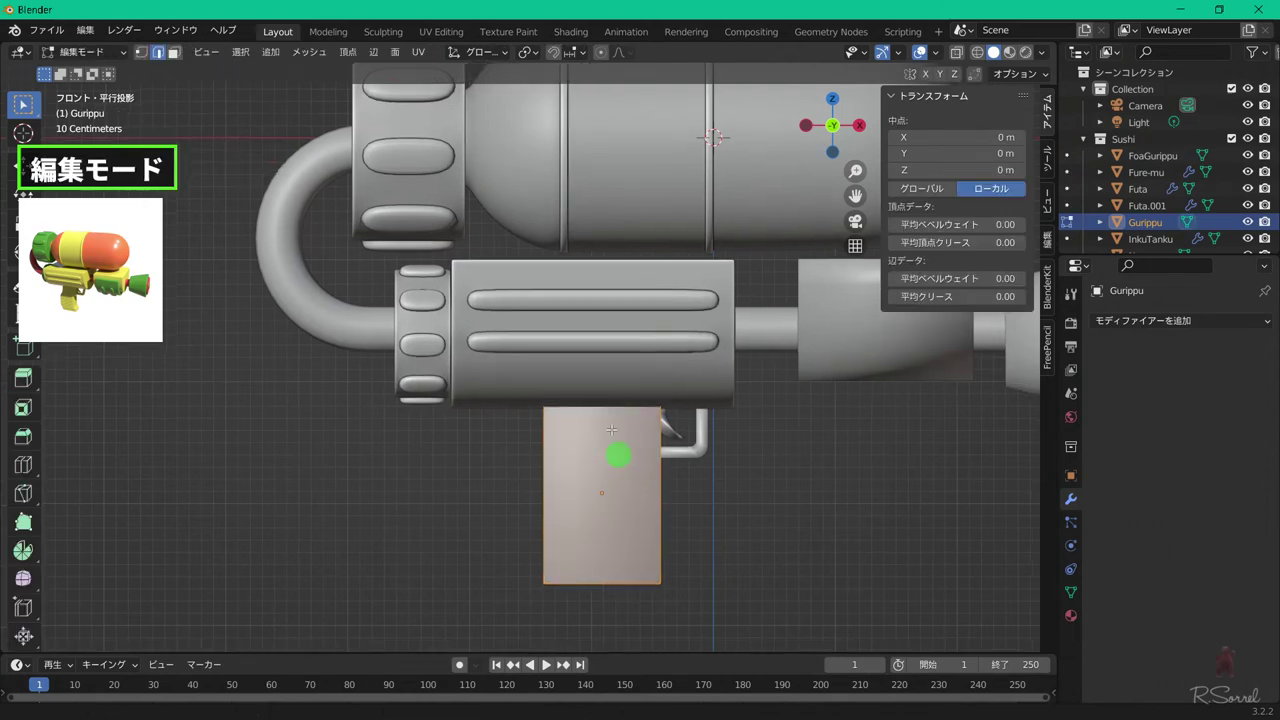
{"action": "middle_click_drag", "start_coordinate": [614, 454], "coordinate": [608, 323], "text": "shift"}
{"action": "key", "text": "n"}
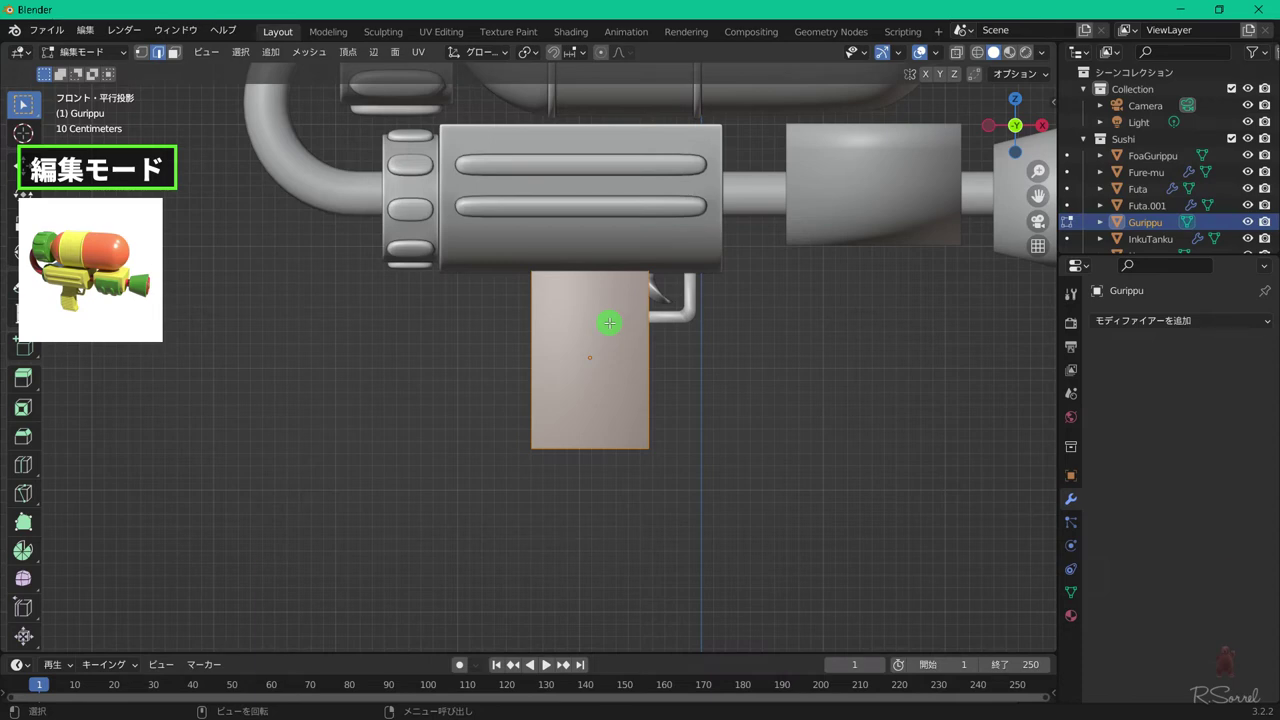
{"action": "key", "text": "ctrl+r"}
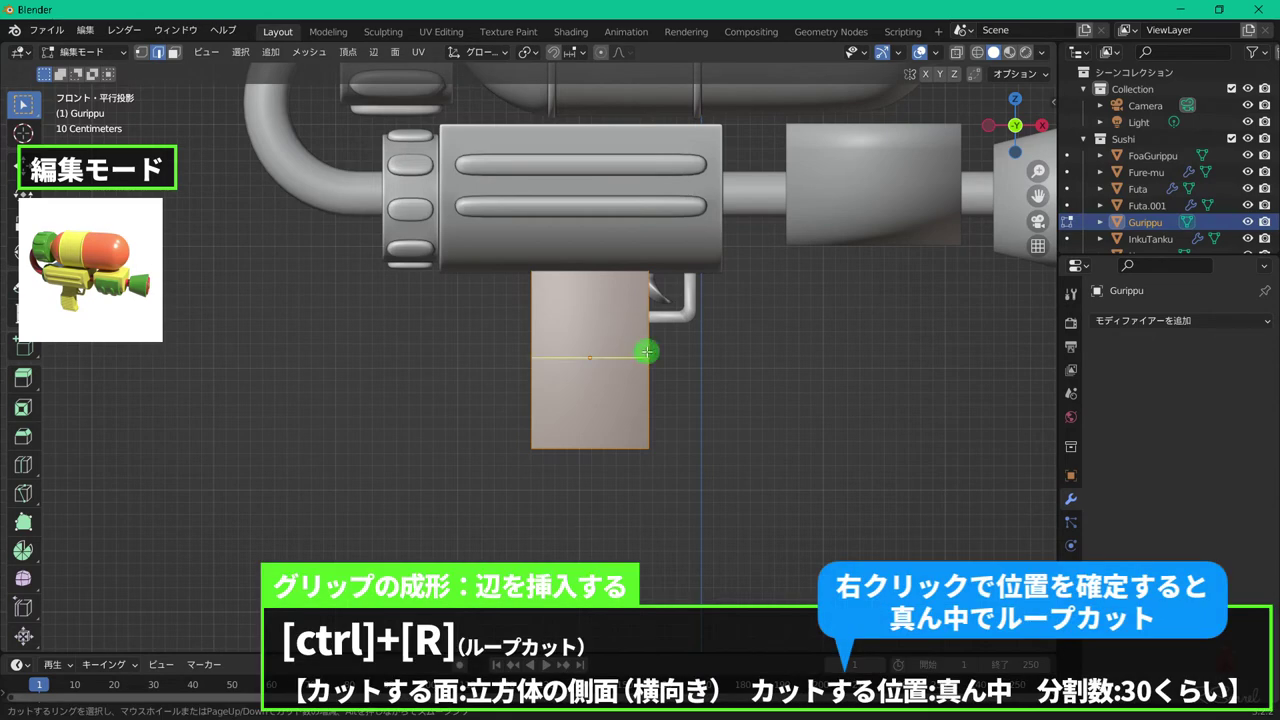
{"action": "scroll", "coordinate": [648, 363], "scroll_direction": "up", "scroll_amount": 19}
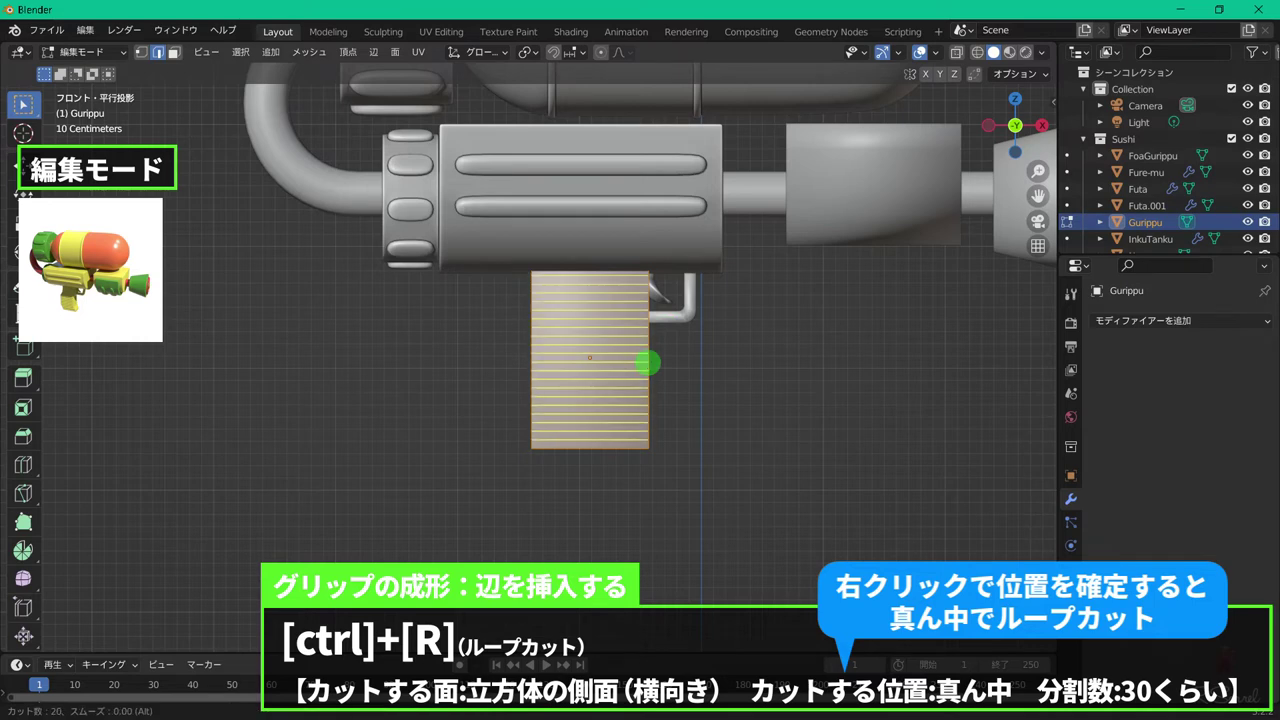
{"action": "left_click", "coordinate": [648, 363]}
{"action": "right_click", "coordinate": [686, 332]}
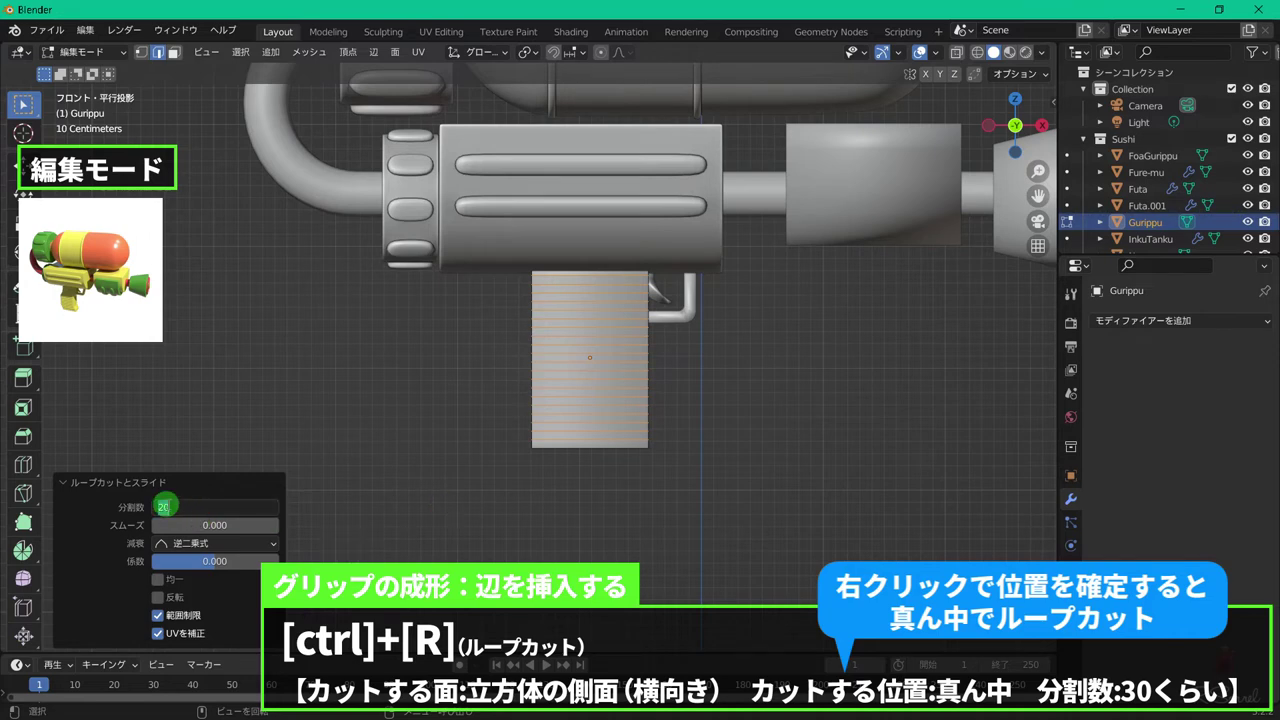
{"action": "left_click", "coordinate": [157, 507]}
{"action": "type", "text": "30"}
{"action": "key", "text": "Return"}
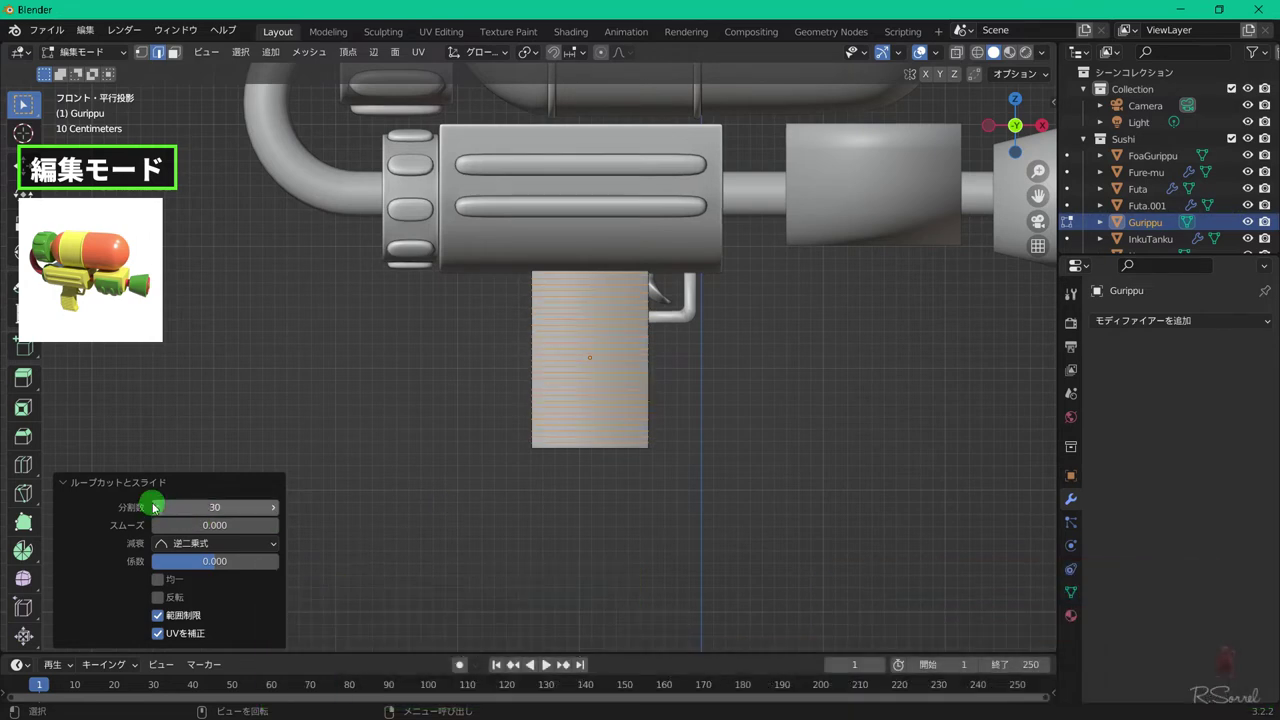
{"action": "scroll", "coordinate": [500, 340], "scroll_direction": "up", "scroll_amount": 3}
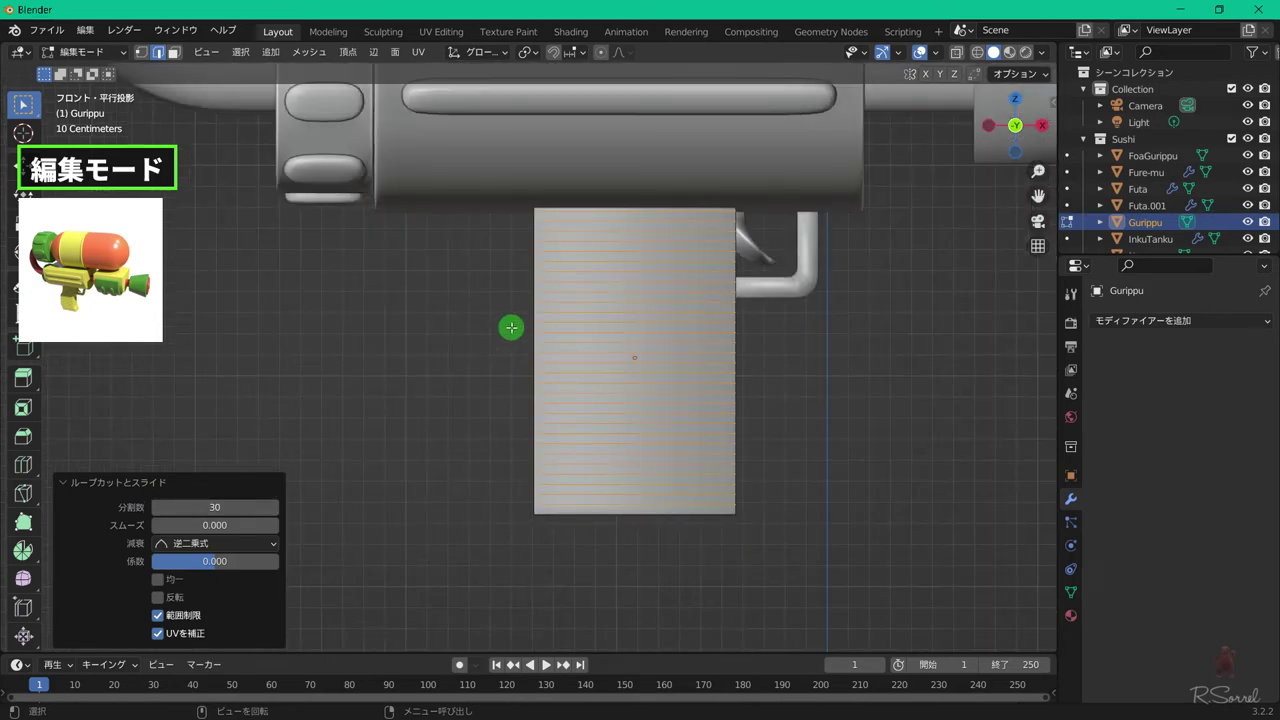
- Add a centred vertical loop down the grip and bevel it 0.905 m toward both sides
{"action": "key", "text": "ctrl+r"}
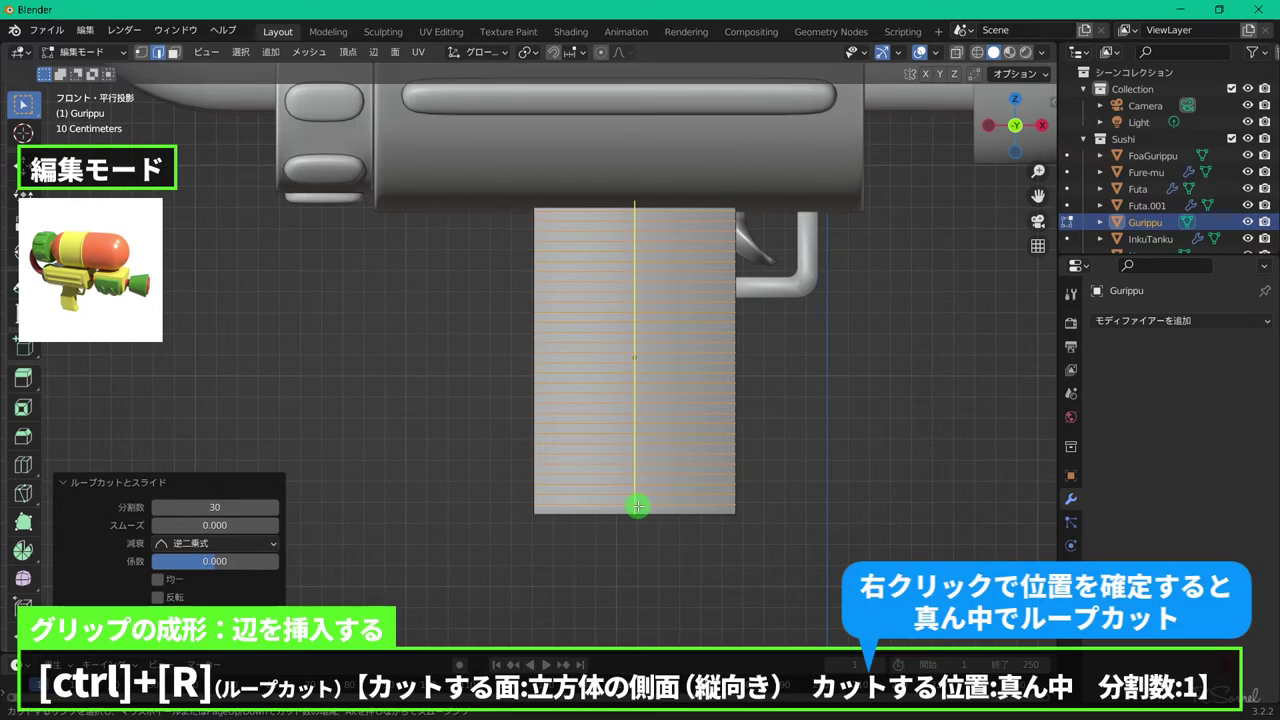
{"action": "left_click", "coordinate": [637, 505]}
{"action": "right_click", "coordinate": [726, 520]}
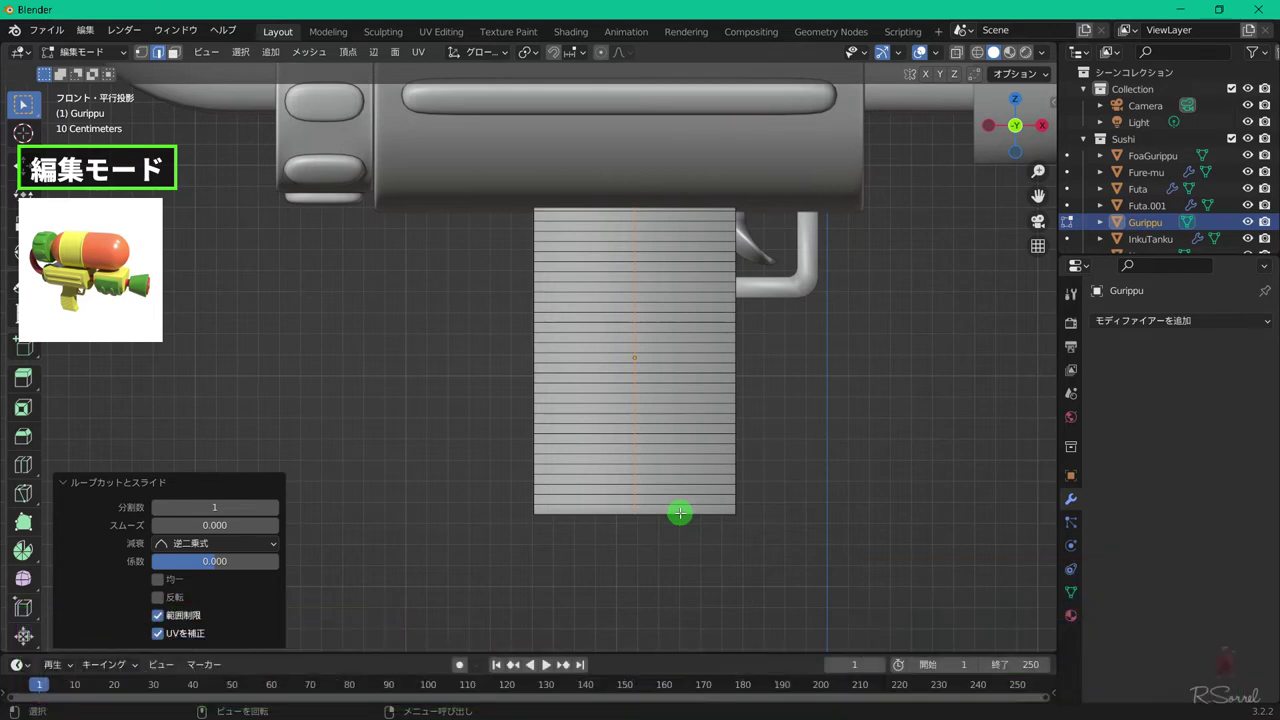
{"action": "key", "text": "ctrl+b"}
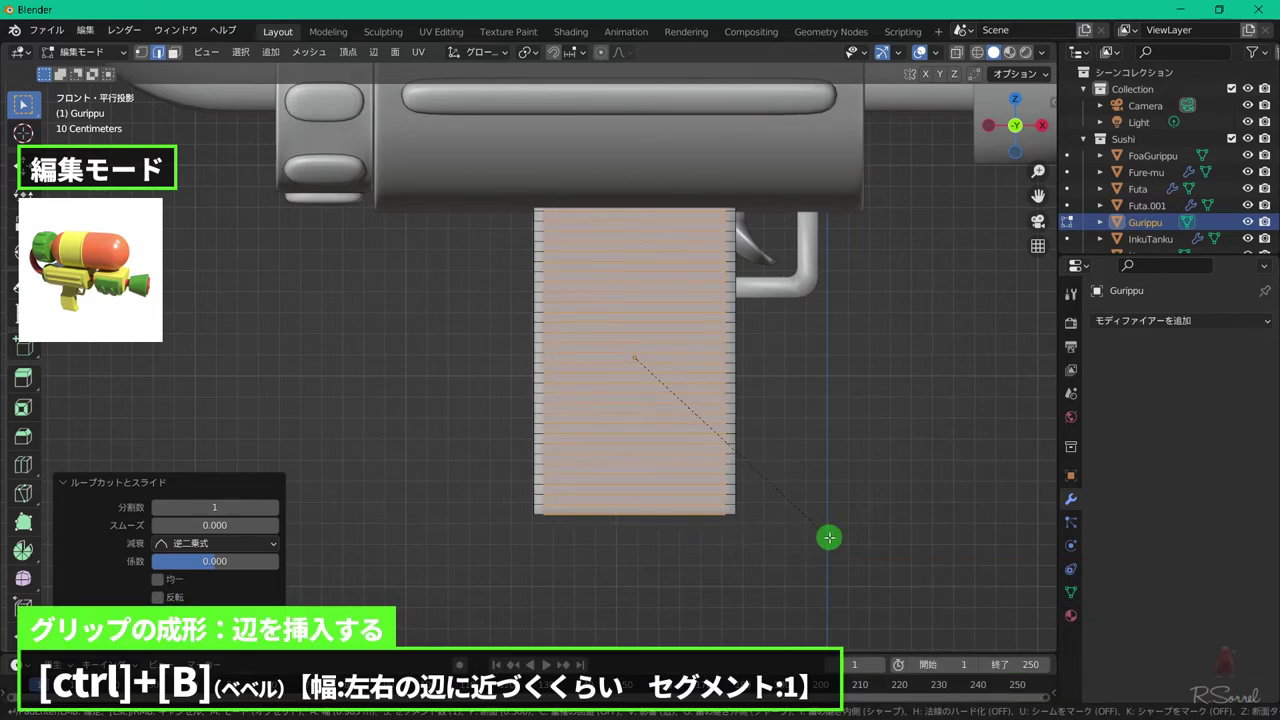
{"action": "left_click", "coordinate": [829, 537]}
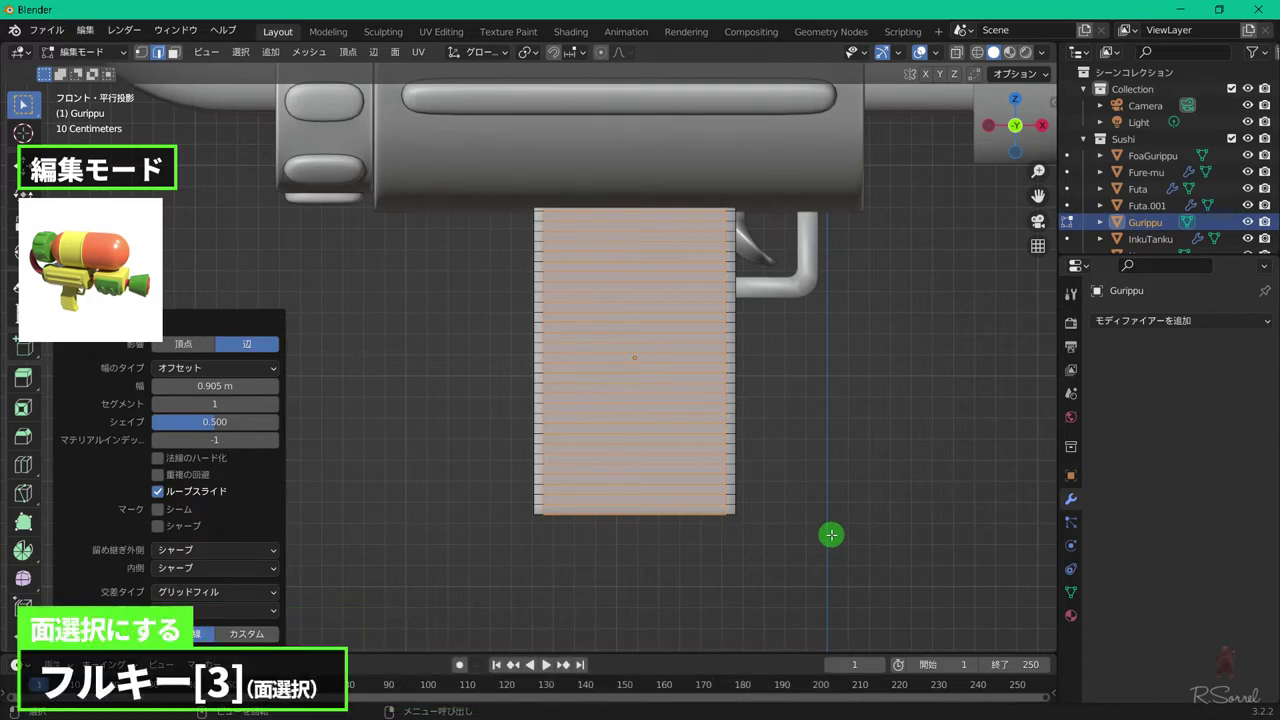
{"action": "key", "text": "3"}
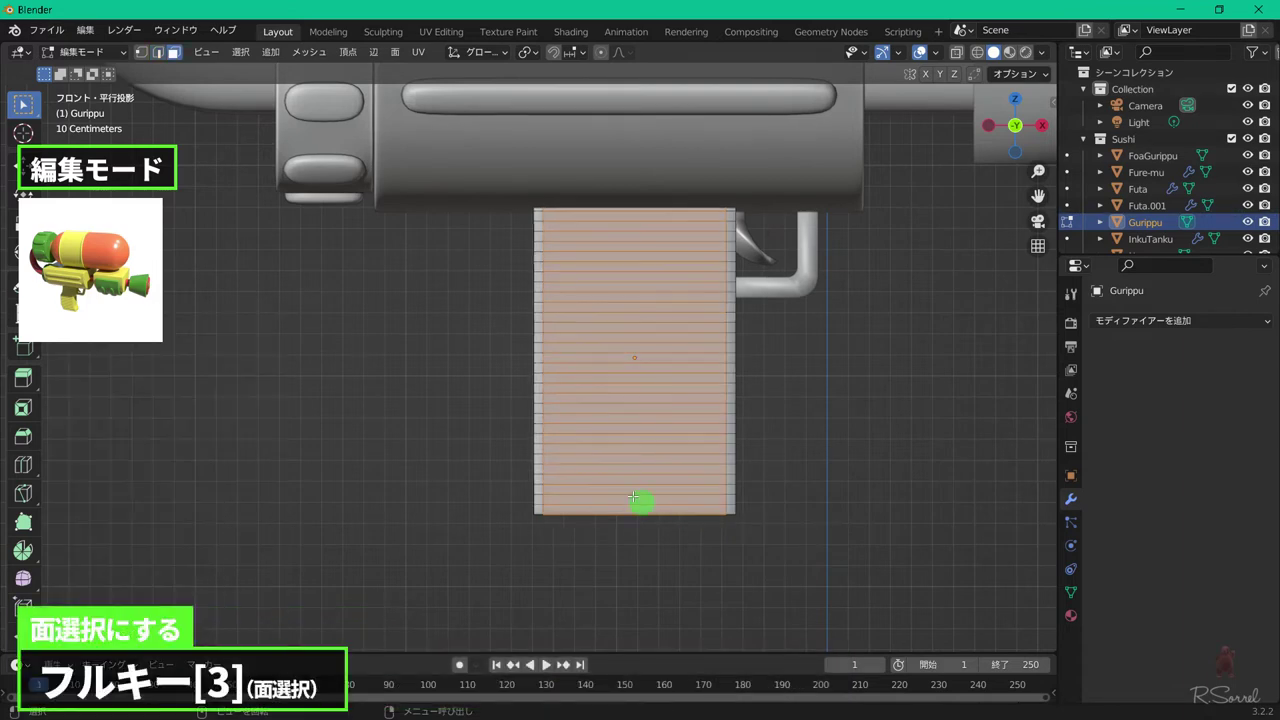
{"action": "middle_click_drag", "start_coordinate": [483, 394], "coordinate": [626, 334]}
- Isolate the grip and select alternating face strips on its left side
{"action": "key", "text": "KP_Divide"}
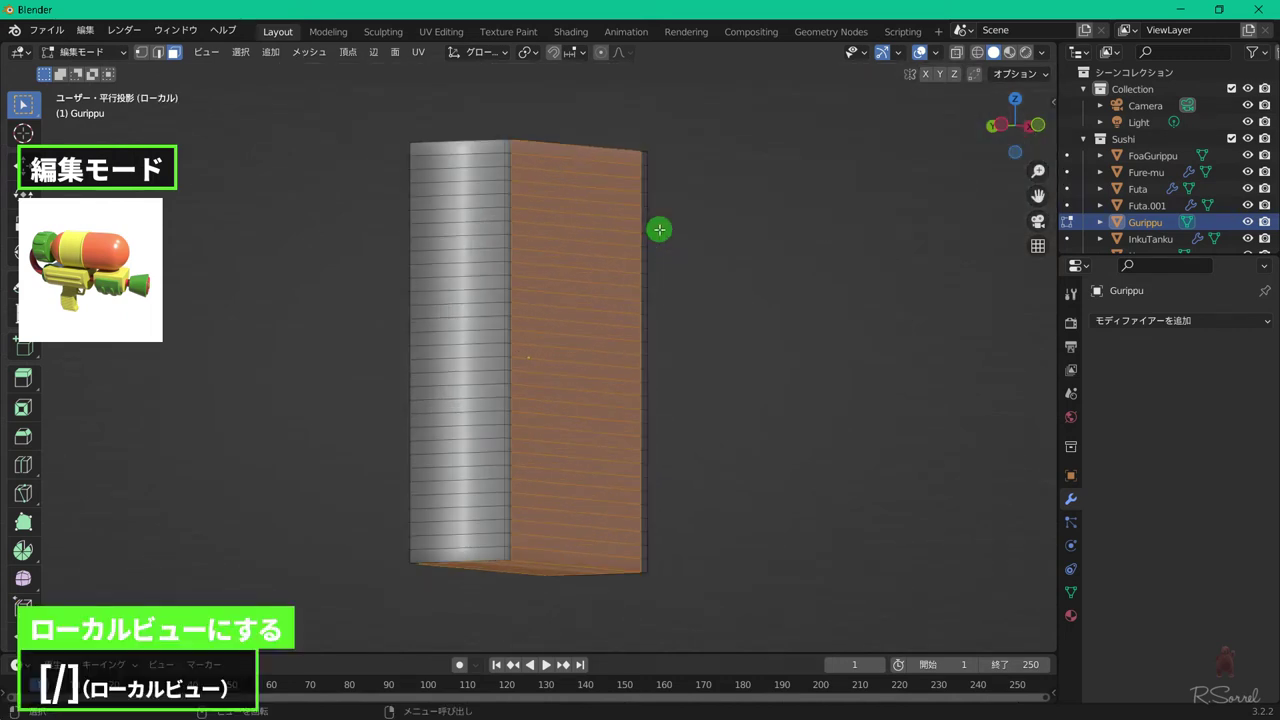
{"action": "left_click", "coordinate": [475, 561], "text": "alt"}
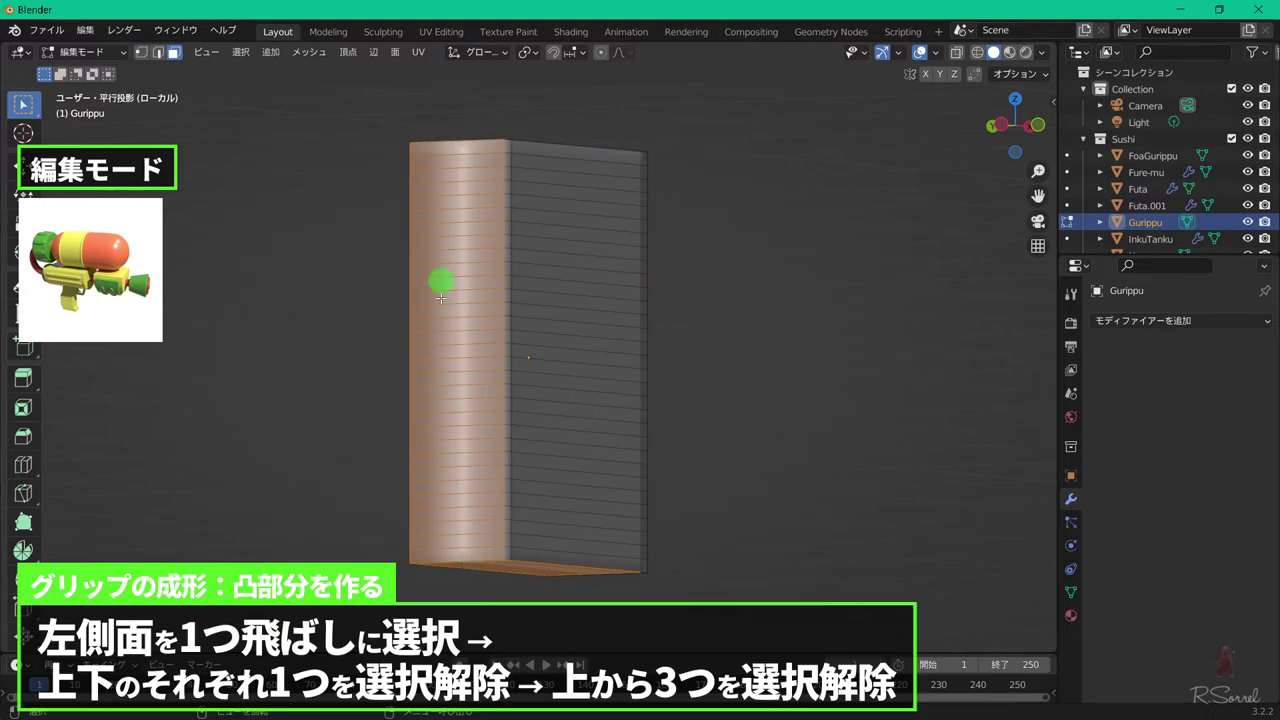
{"action": "left_click", "coordinate": [241, 52]}
{"action": "left_click", "coordinate": [300, 199]}
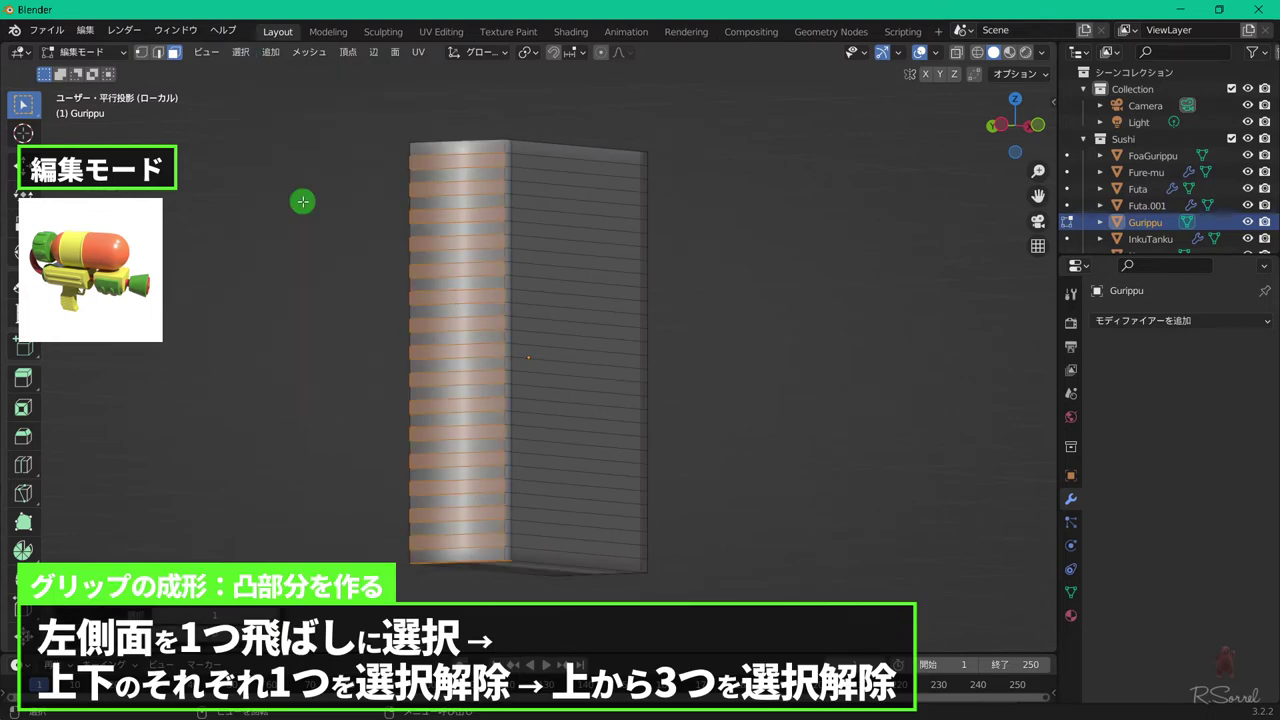
{"action": "middle_click_drag", "start_coordinate": [471, 514], "coordinate": [463, 463]}
{"action": "left_click", "coordinate": [480, 171], "text": "alt+shift"}
{"action": "left_click", "coordinate": [481, 248], "text": "alt+shift"}
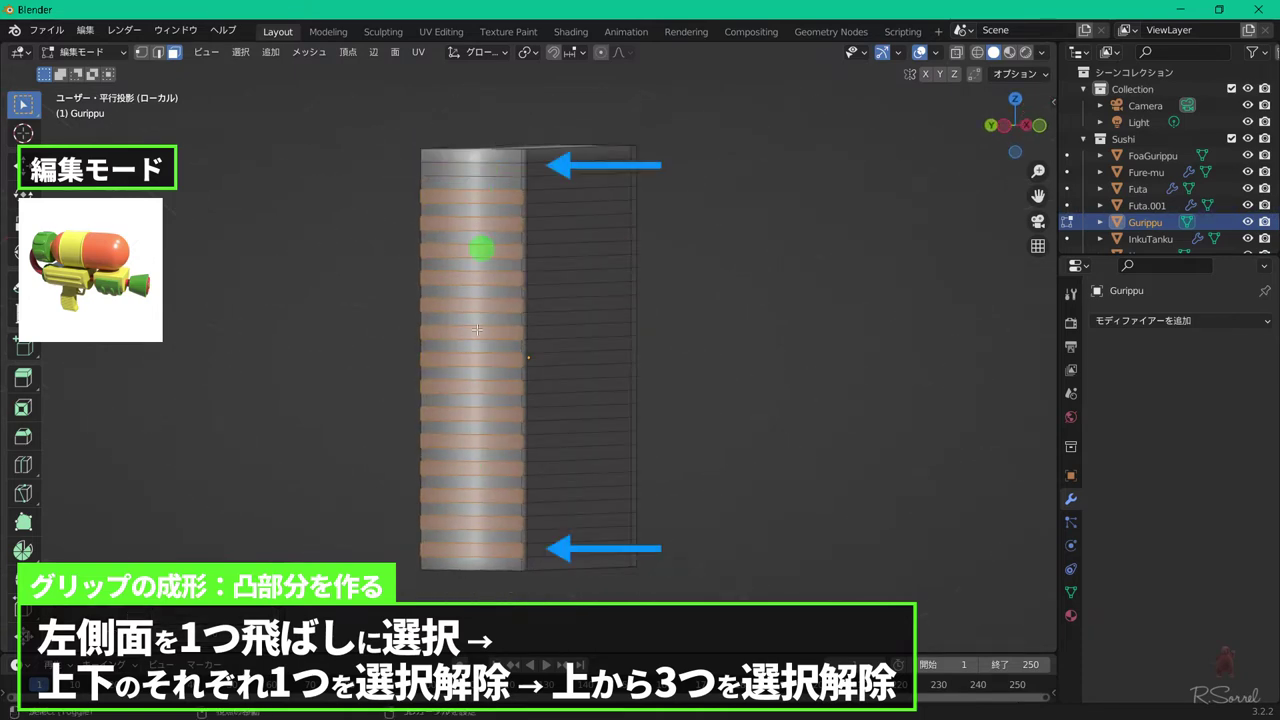
{"action": "left_click", "coordinate": [478, 553], "text": "alt+shift"}
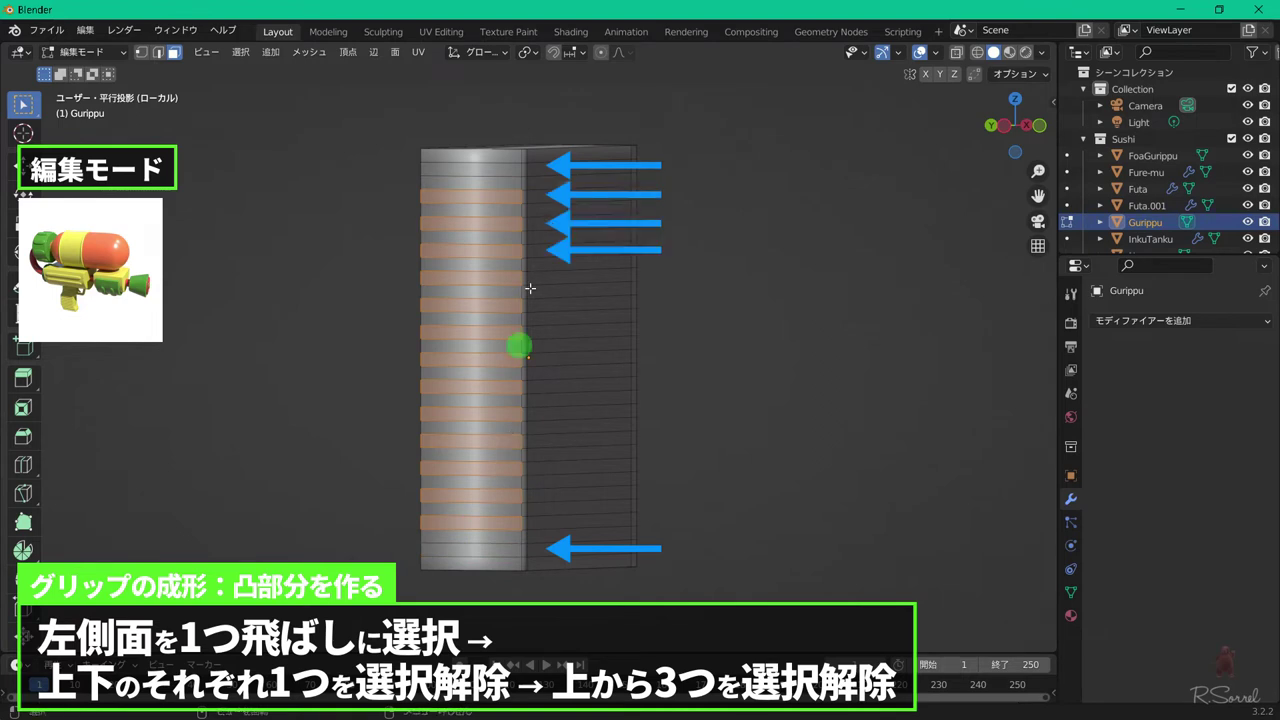
{"action": "left_click", "coordinate": [493, 195], "text": "alt+shift"}
{"action": "left_click", "coordinate": [500, 222], "text": "alt+shift"}
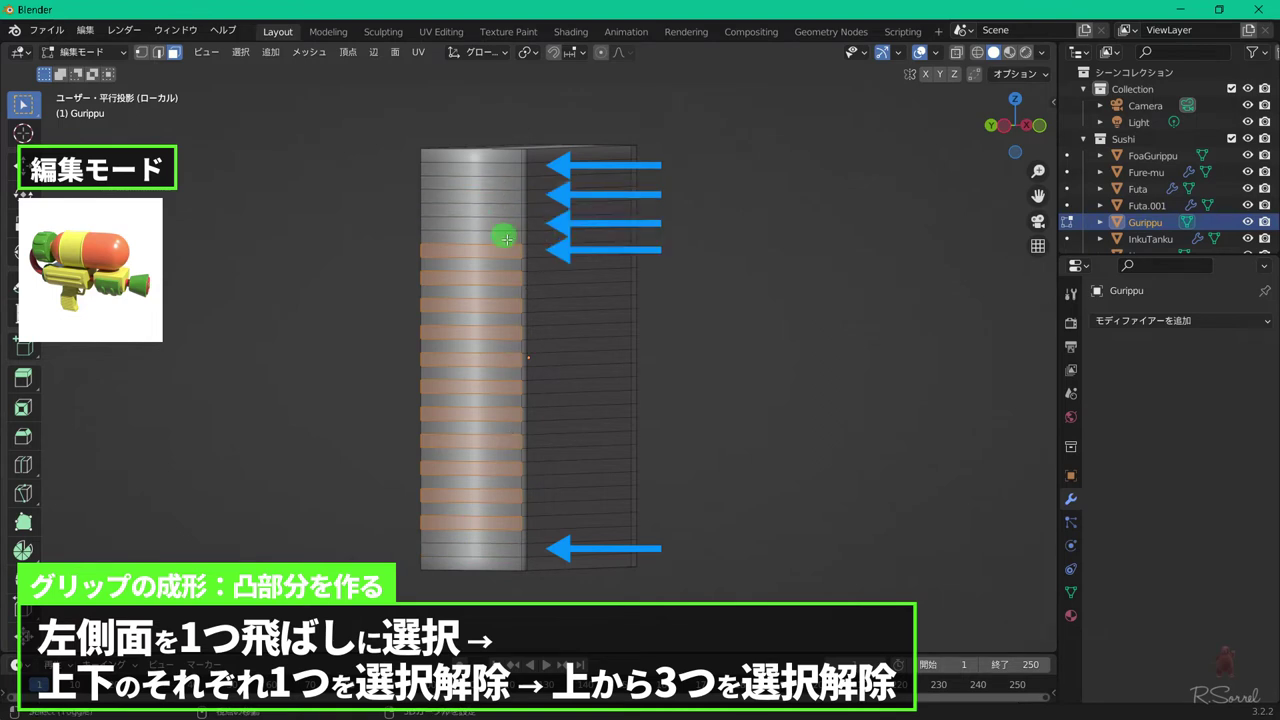
{"action": "left_click", "coordinate": [506, 249], "text": "alt+shift"}
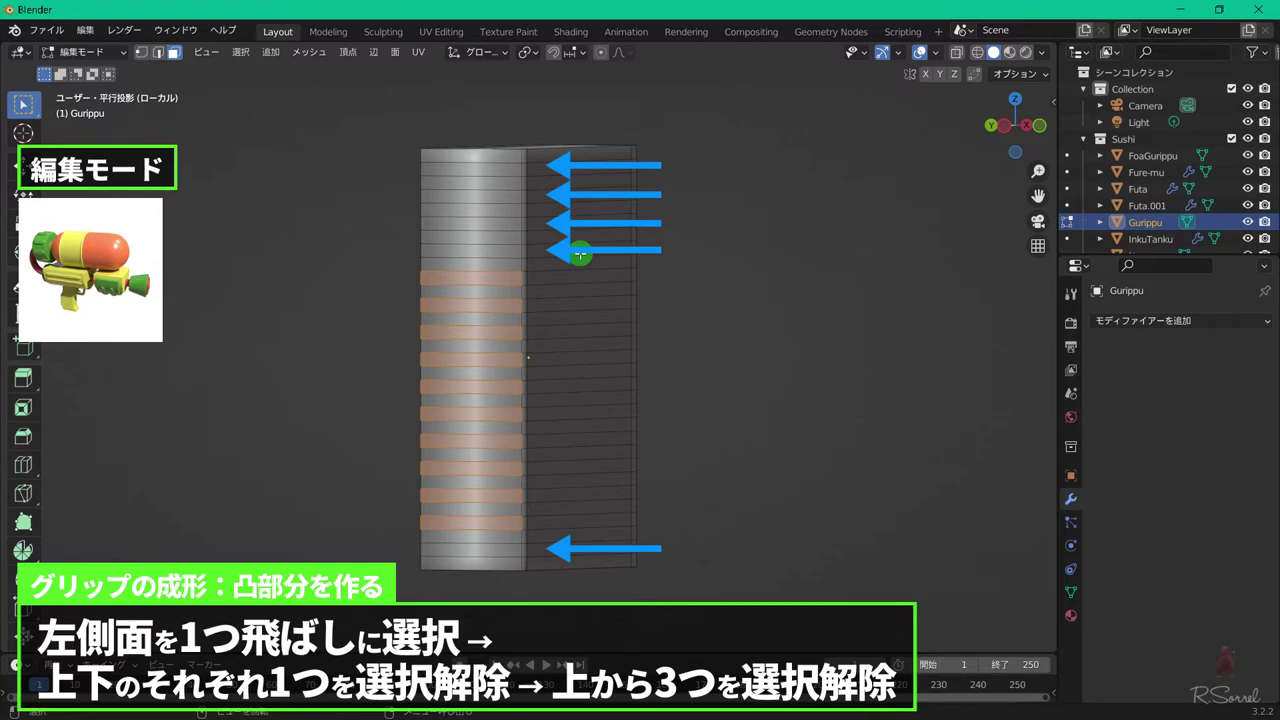
{"action": "middle_click_drag", "start_coordinate": [580, 251], "coordinate": [512, 276]}
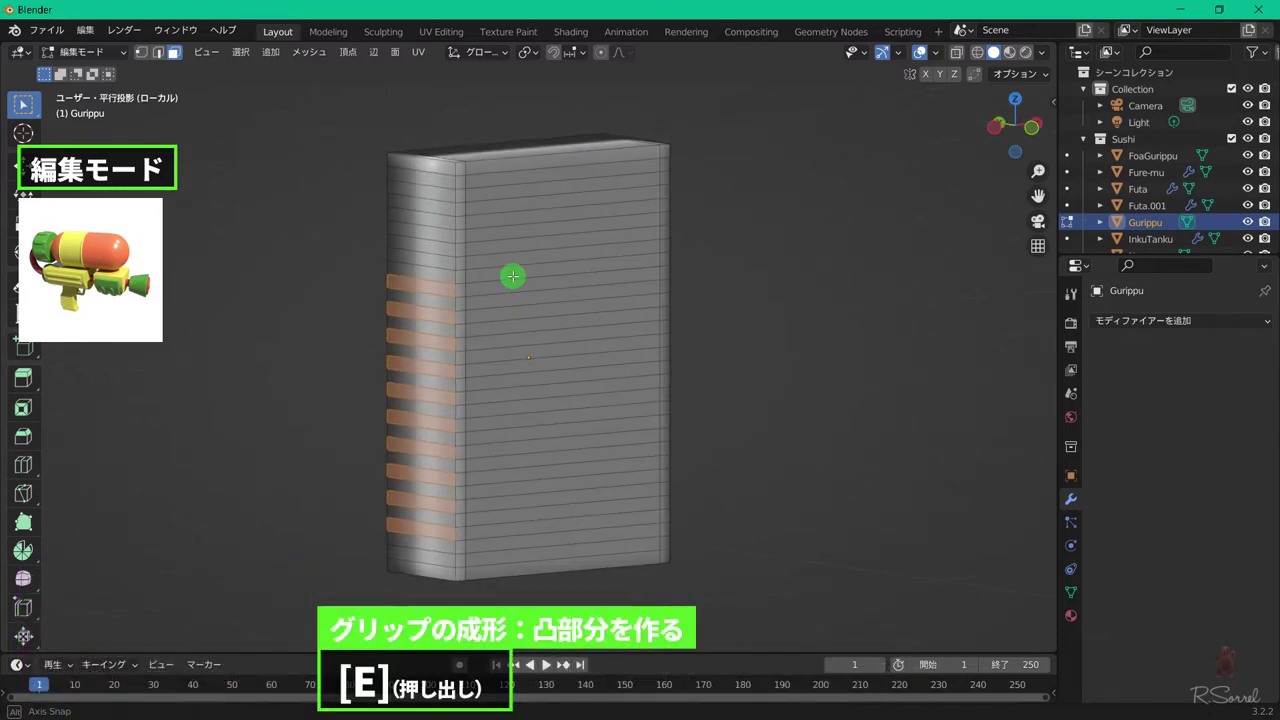
- Extrude the selected left-side strips outward into ribs 0.032919 m deep
{"action": "key", "text": "e"}
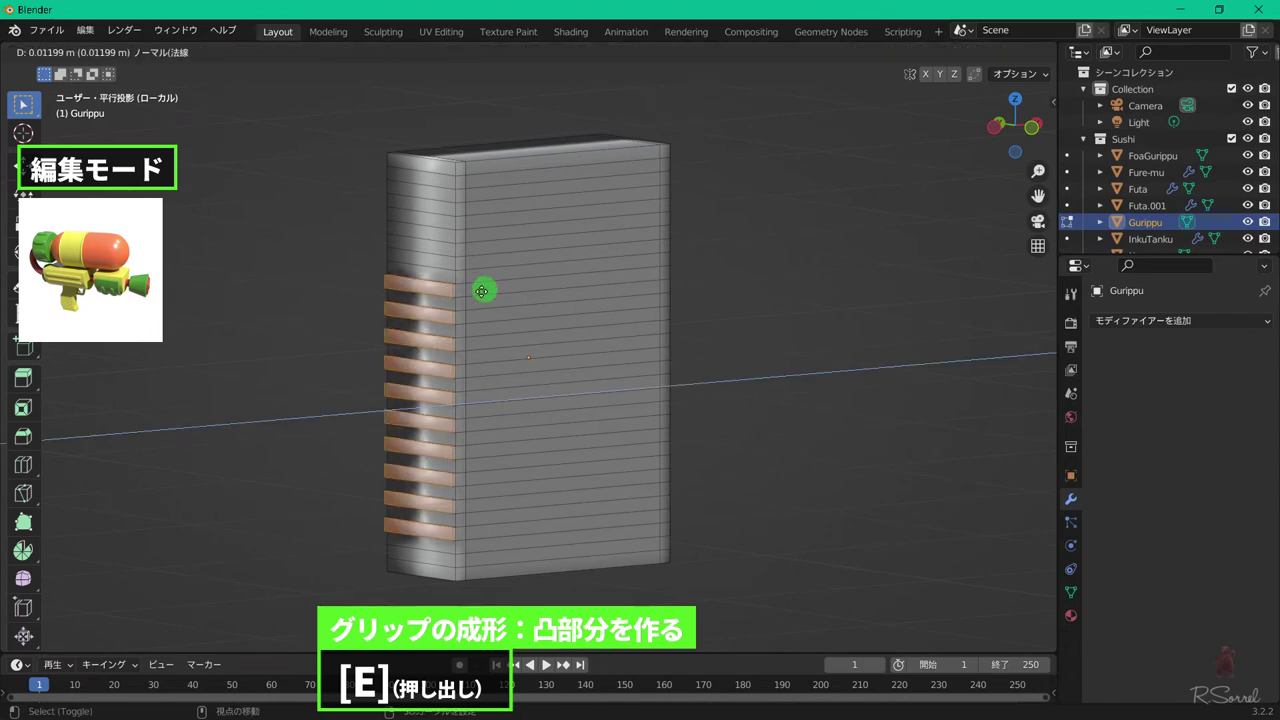
{"action": "left_click", "coordinate": [440, 309]}
{"action": "mouse_move", "coordinate": [440, 309]}
{"action": "middle_mouse_down"}
{"action": "mouse_move", "coordinate": [475, 305]}
{"action": "mouse_move", "coordinate": [437, 337]}
{"action": "mouse_move", "coordinate": [426, 320]}
{"action": "middle_mouse_up"}
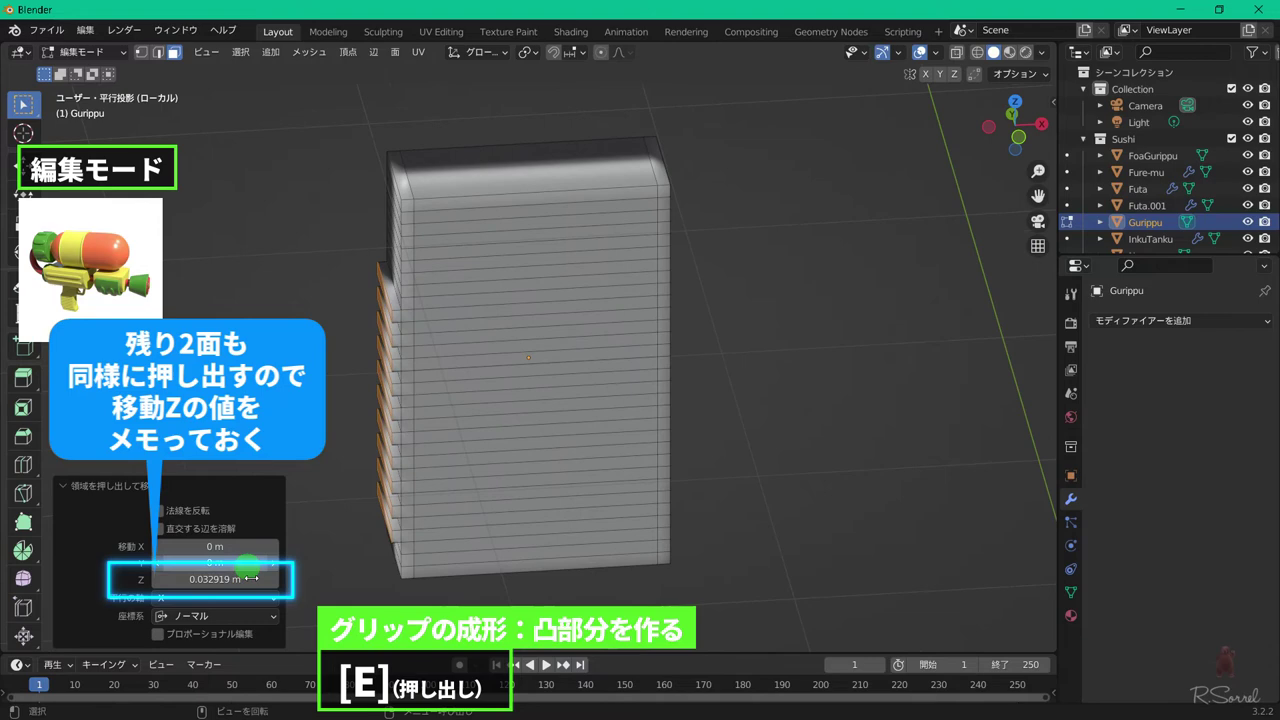
{"action": "left_click", "coordinate": [250, 578]}
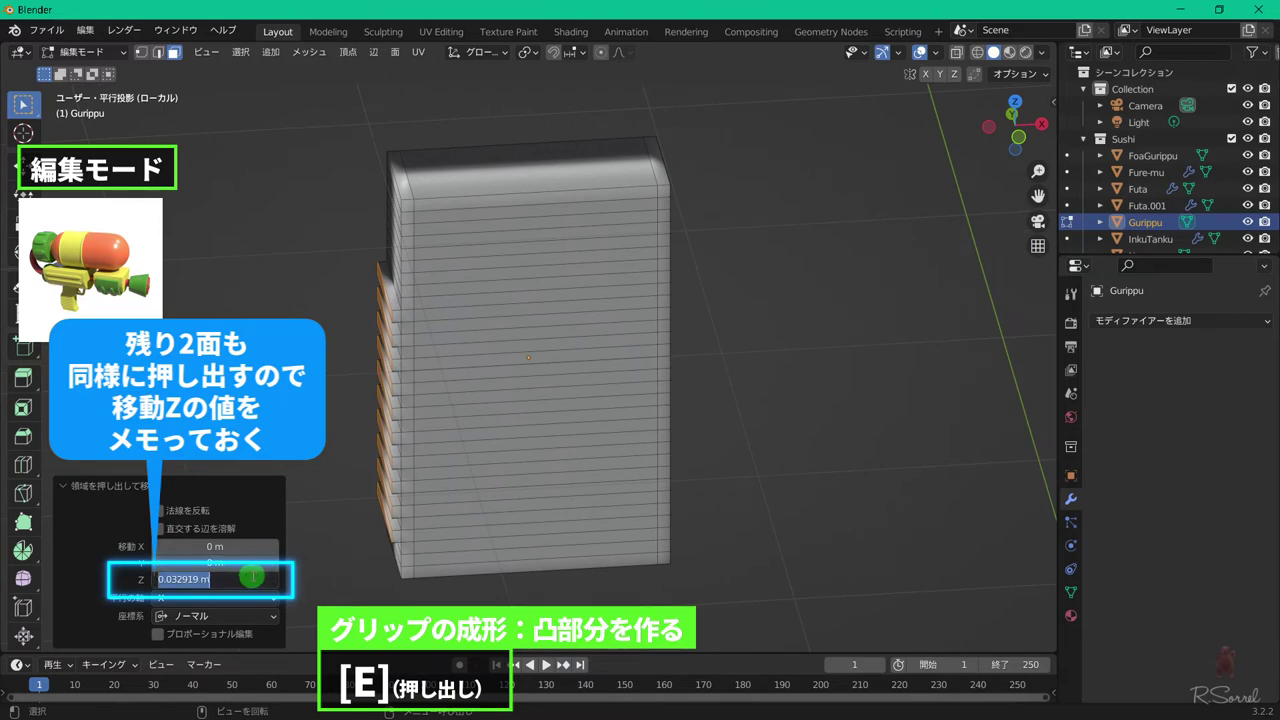
- Select alternating strips up the lower and middle part of the grip's front face
{"action": "key", "text": "Escape"}
{"action": "left_click", "coordinate": [394, 530]}
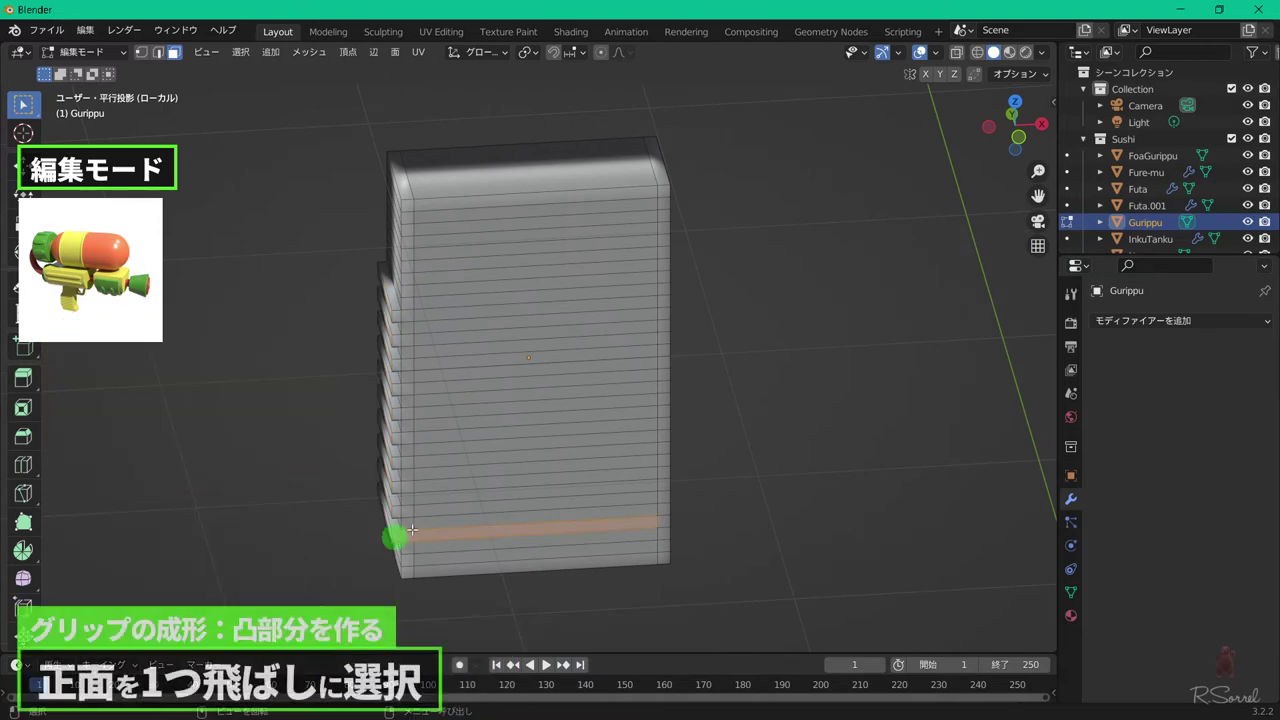
{"action": "left_click", "coordinate": [418, 506], "text": "shift"}
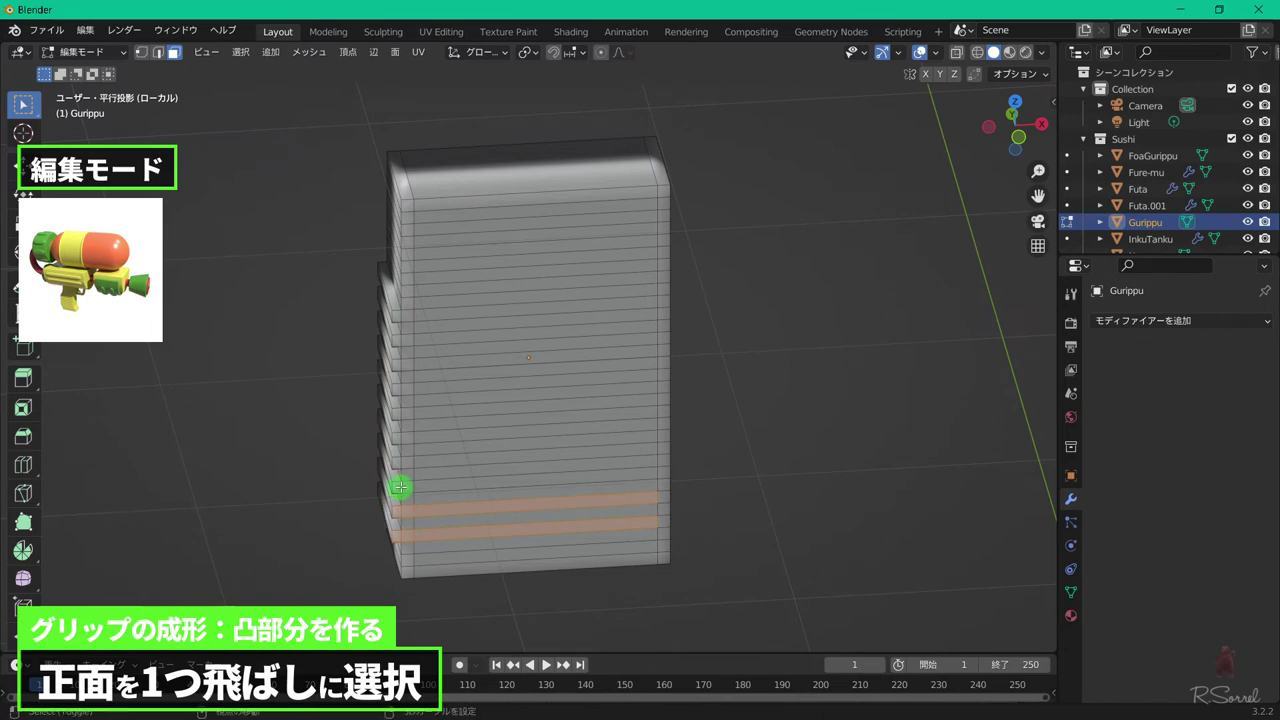
{"action": "left_click", "coordinate": [412, 474], "text": "shift"}
{"action": "left_click", "coordinate": [421, 451], "text": "shift"}
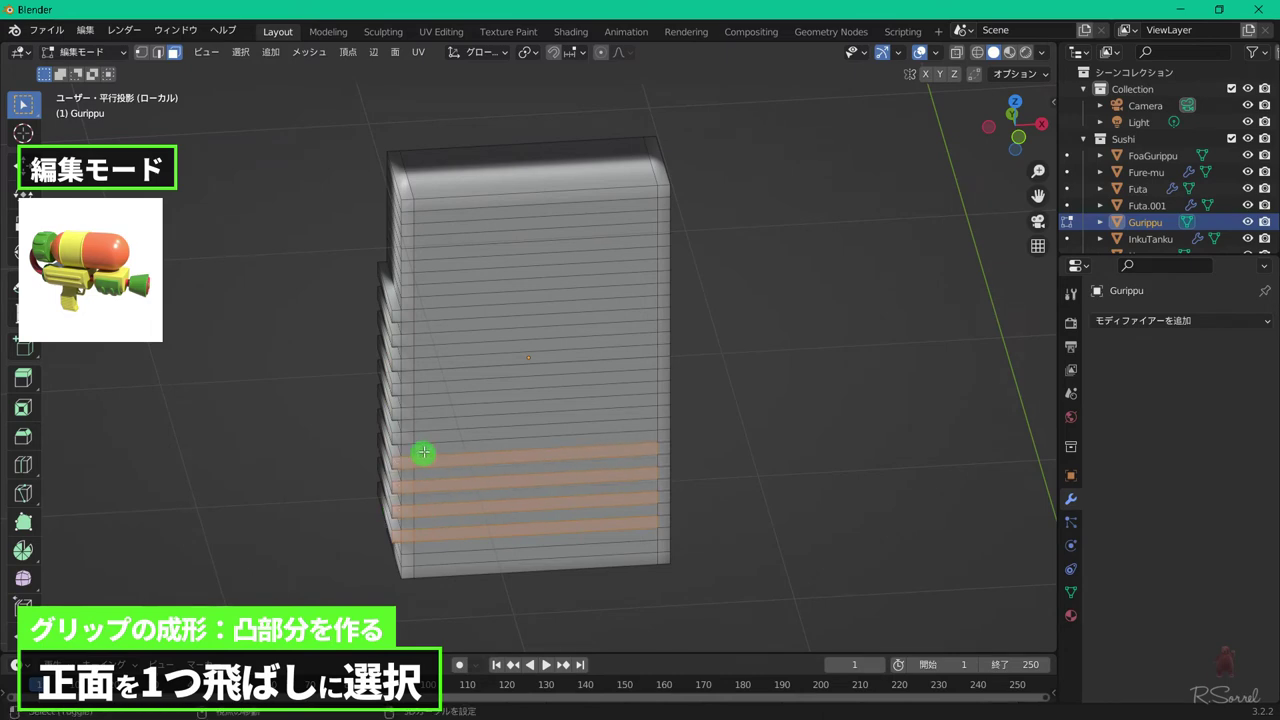
{"action": "left_click", "coordinate": [417, 425], "text": "shift"}
{"action": "left_click", "coordinate": [410, 400], "text": "shift"}
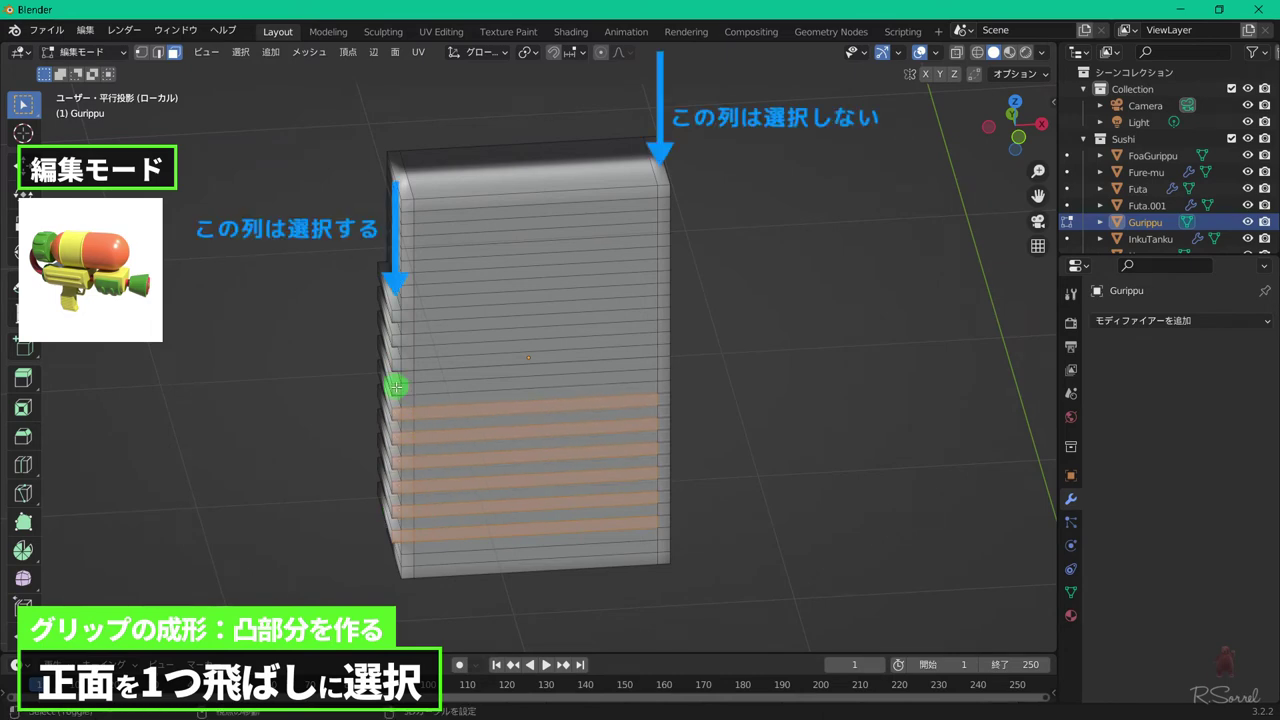
{"action": "left_click", "coordinate": [414, 376], "text": "shift"}
{"action": "left_click", "coordinate": [406, 348], "text": "shift"}
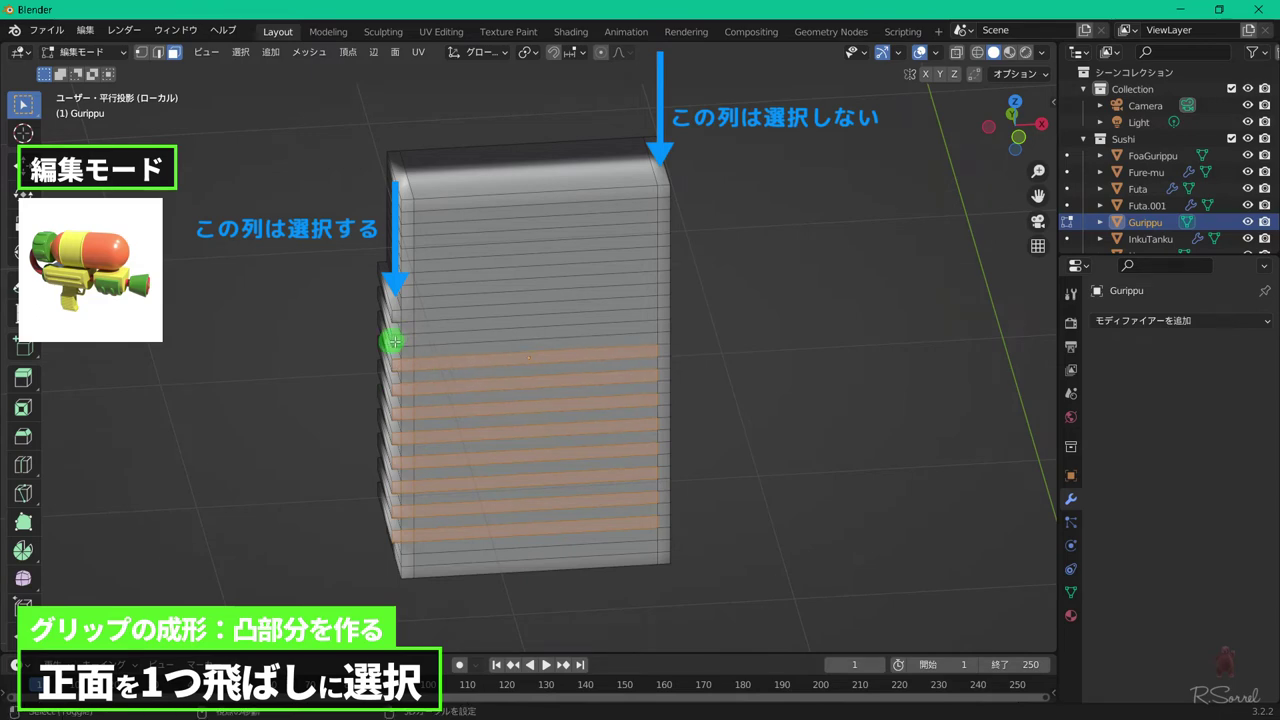
{"action": "left_click", "coordinate": [403, 323], "text": "shift"}
- Correct the upper selection and add the remaining alternating front strips up to the top
{"action": "left_click", "coordinate": [406, 322], "text": "shift"}
{"action": "left_click", "coordinate": [430, 340], "text": "shift"}
{"action": "left_click", "coordinate": [412, 342], "text": "shift"}
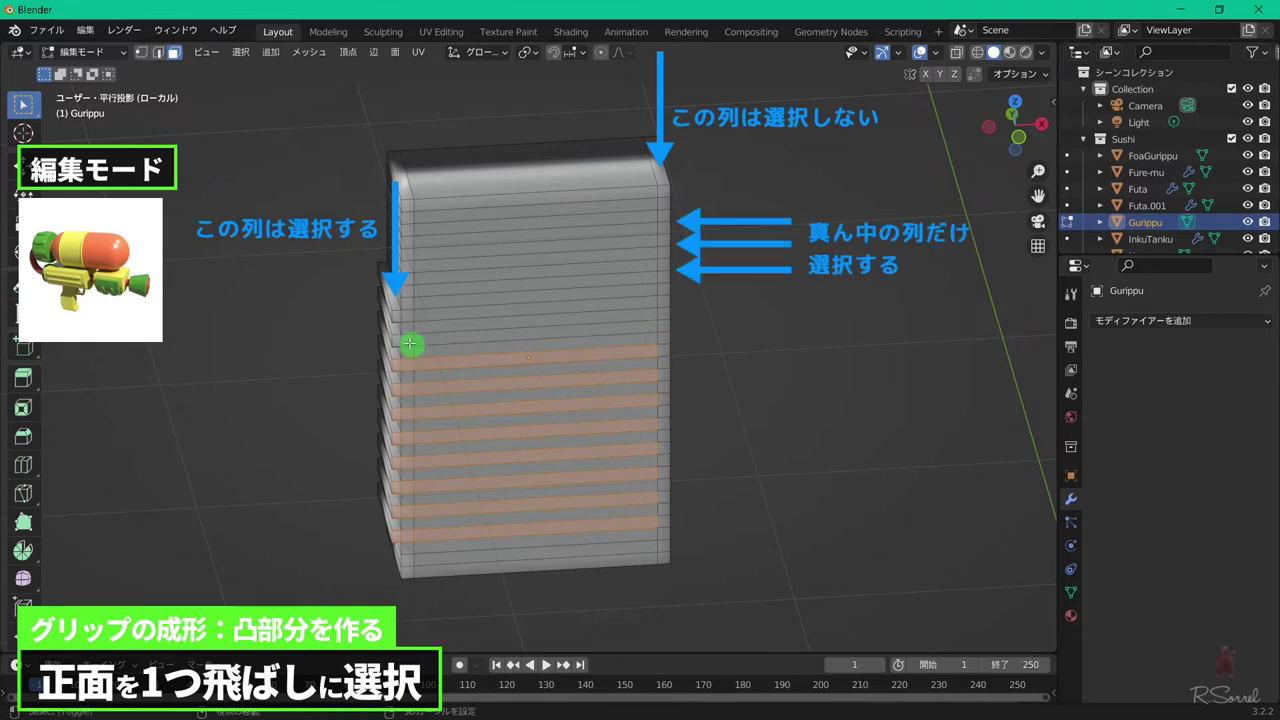
{"action": "left_click", "coordinate": [408, 332], "text": "shift"}
{"action": "left_click", "coordinate": [410, 304], "text": "shift"}
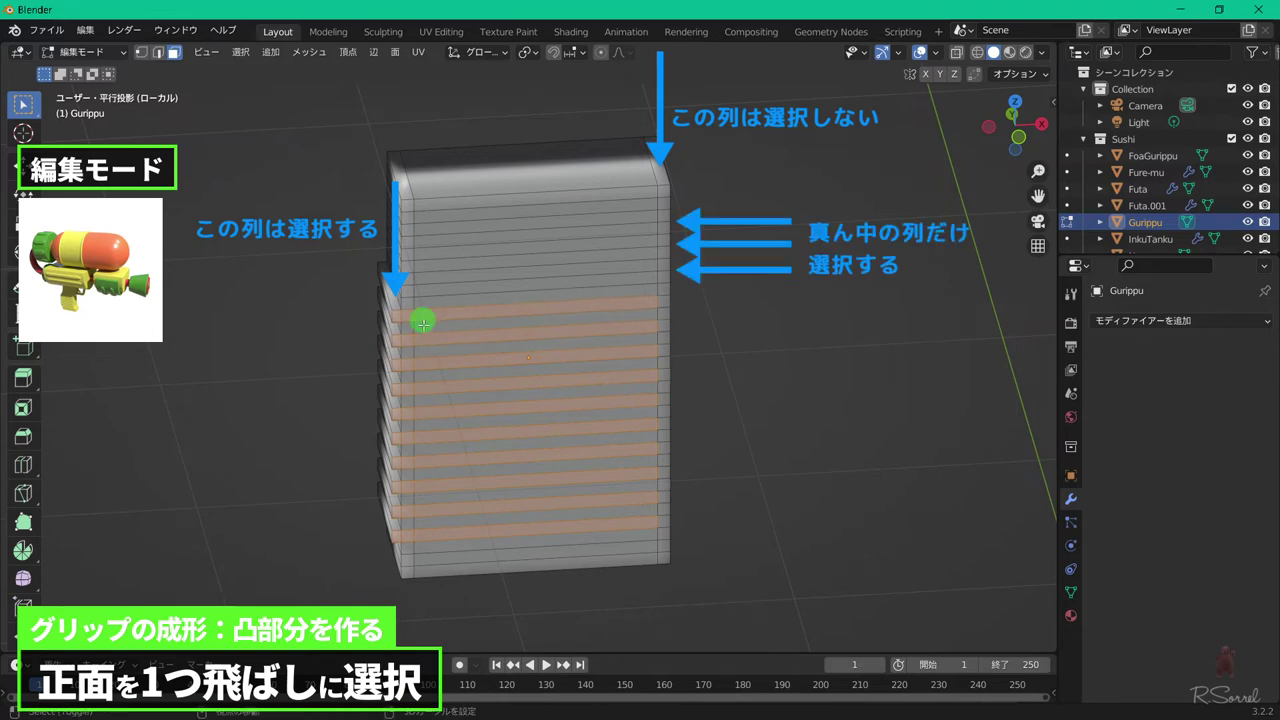
{"action": "left_click", "coordinate": [442, 278], "text": "shift"}
{"action": "left_click", "coordinate": [462, 250], "text": "shift"}
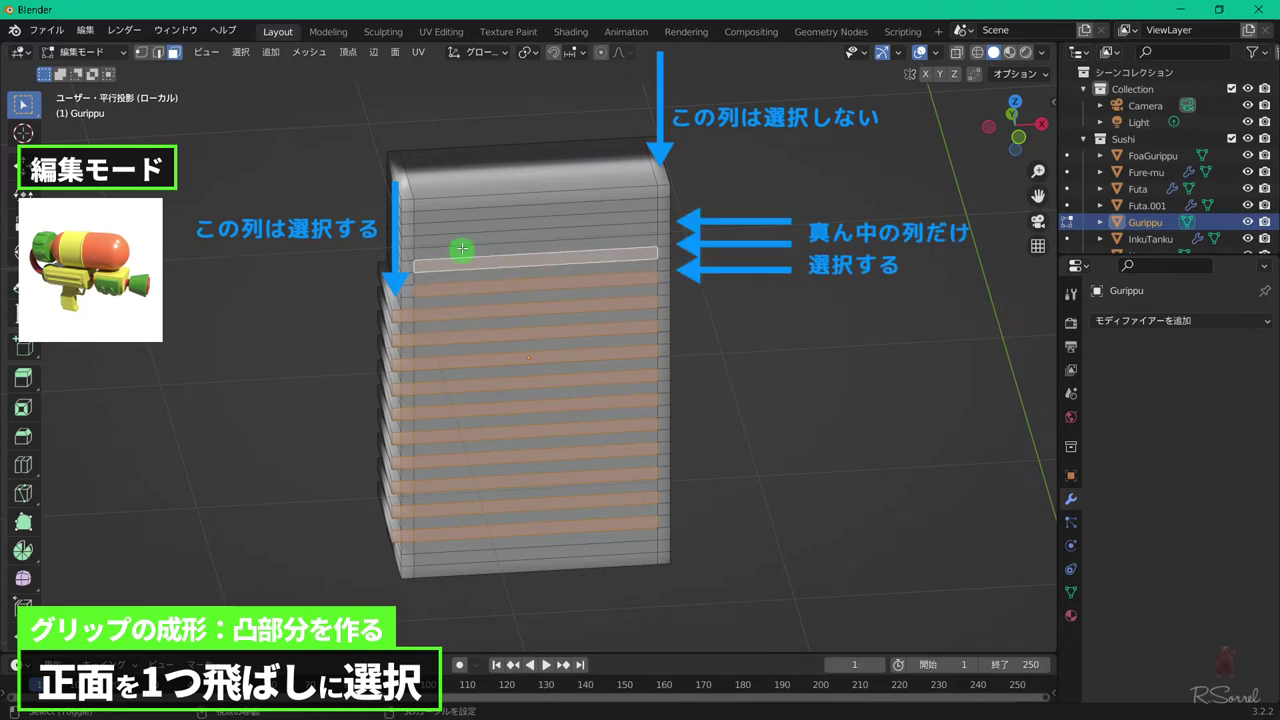
{"action": "left_click", "coordinate": [461, 240], "text": "shift"}
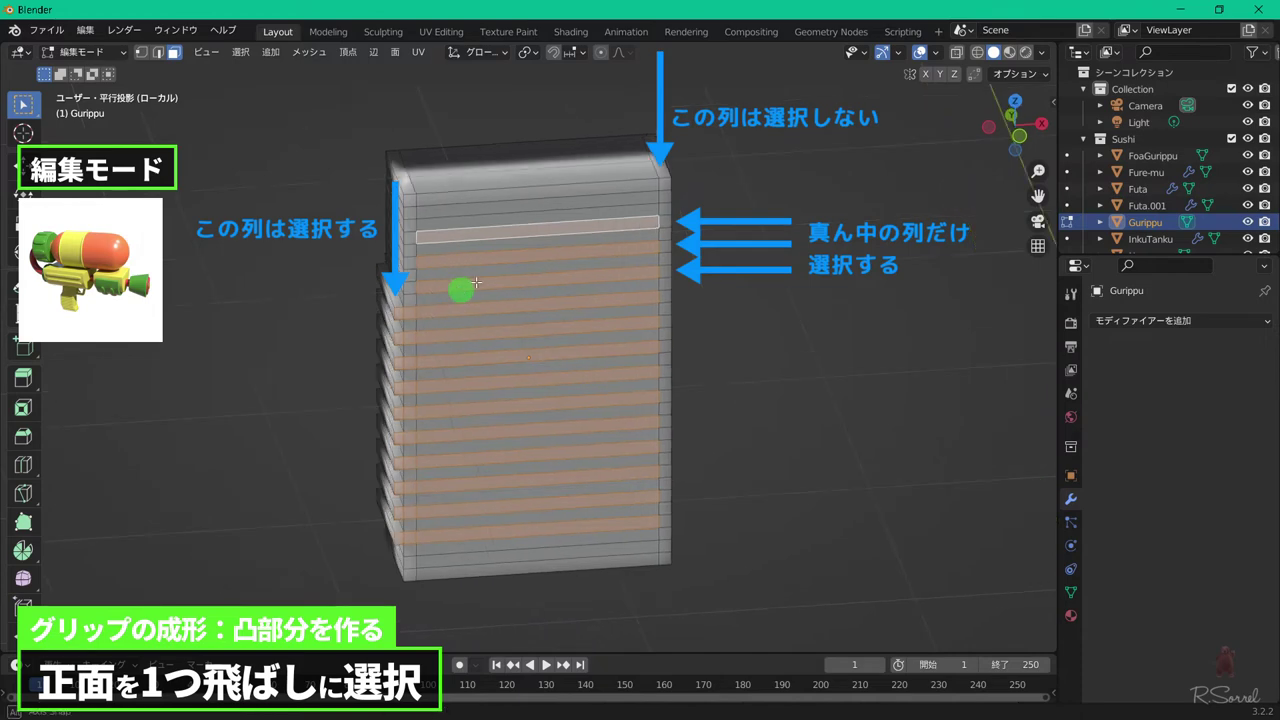
{"action": "middle_click_drag", "start_coordinate": [470, 286], "coordinate": [534, 275]}
- Extrude the selected front strips into ribs with a Move Z depth of 0.032919 m
{"action": "key", "text": "e"}
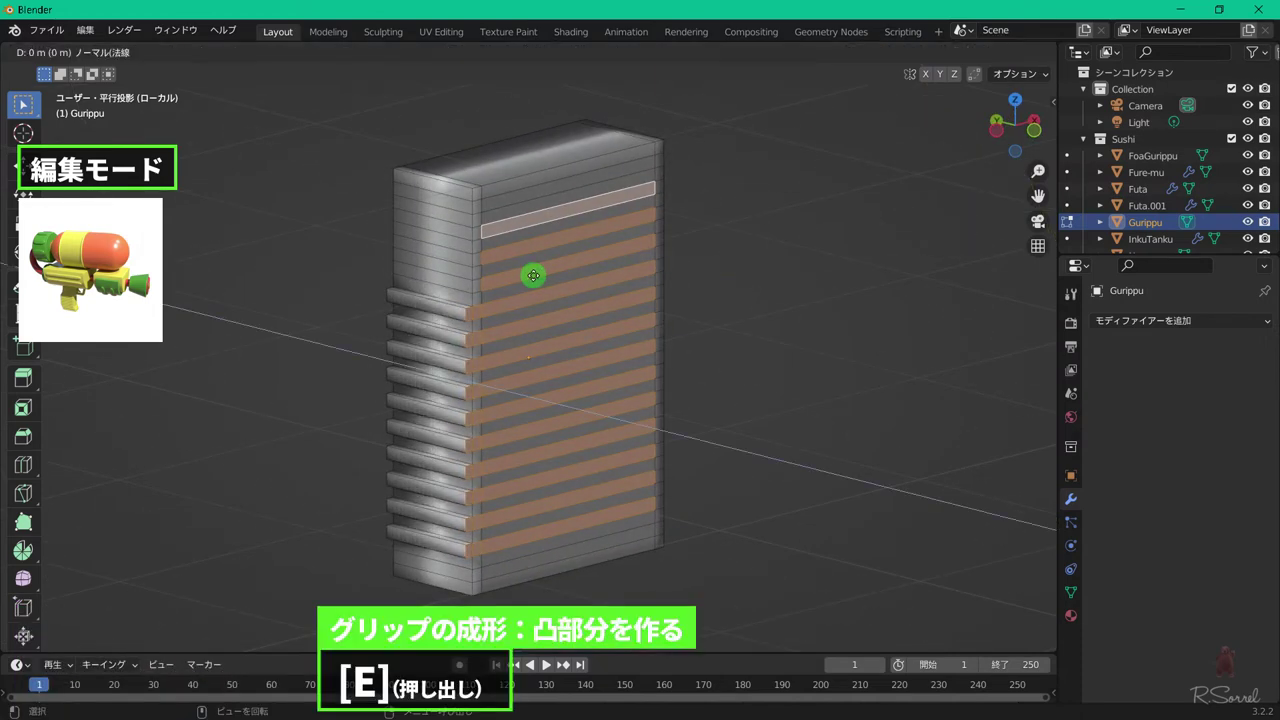
{"action": "left_click", "coordinate": [651, 309]}
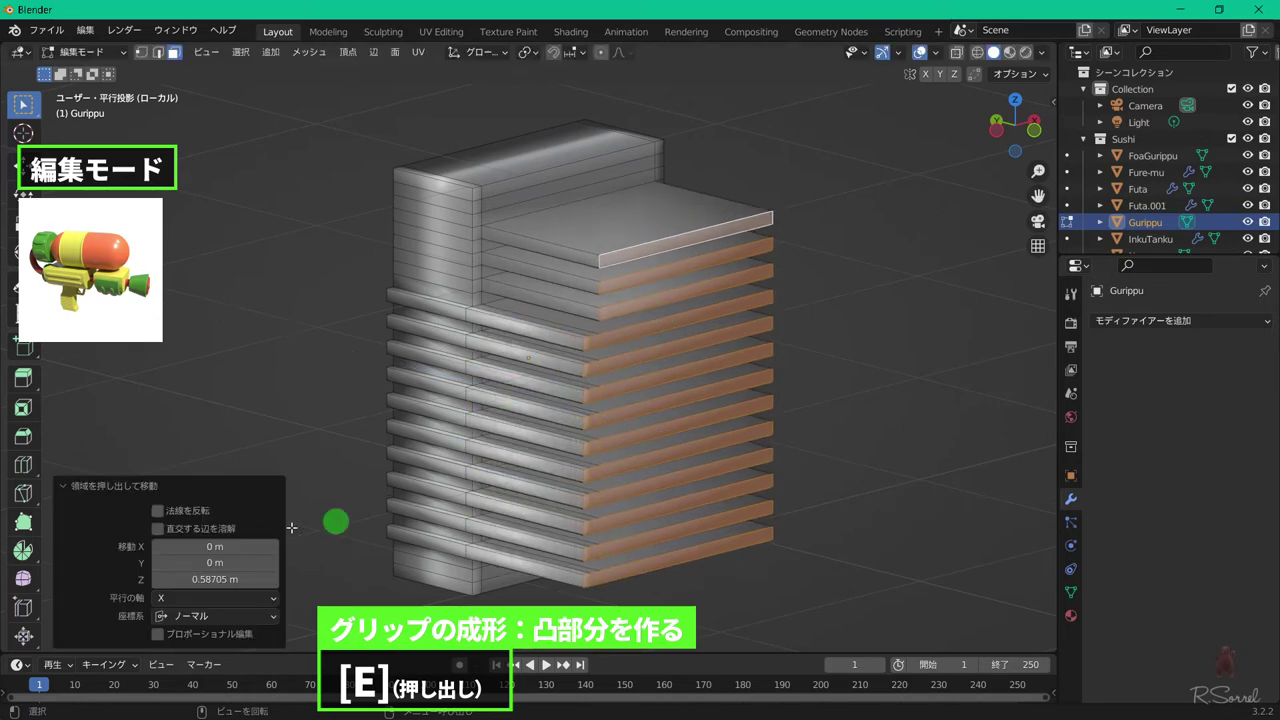
{"action": "left_click", "coordinate": [249, 580]}
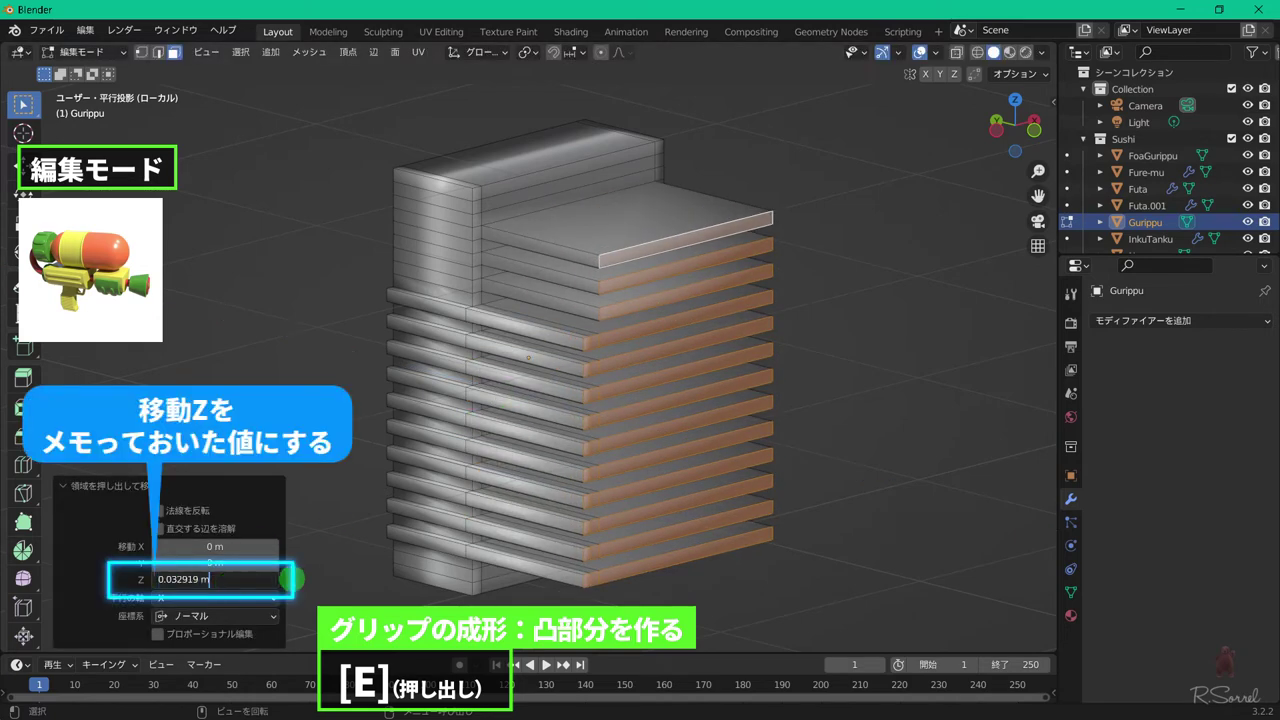
{"action": "key", "text": "Return"}
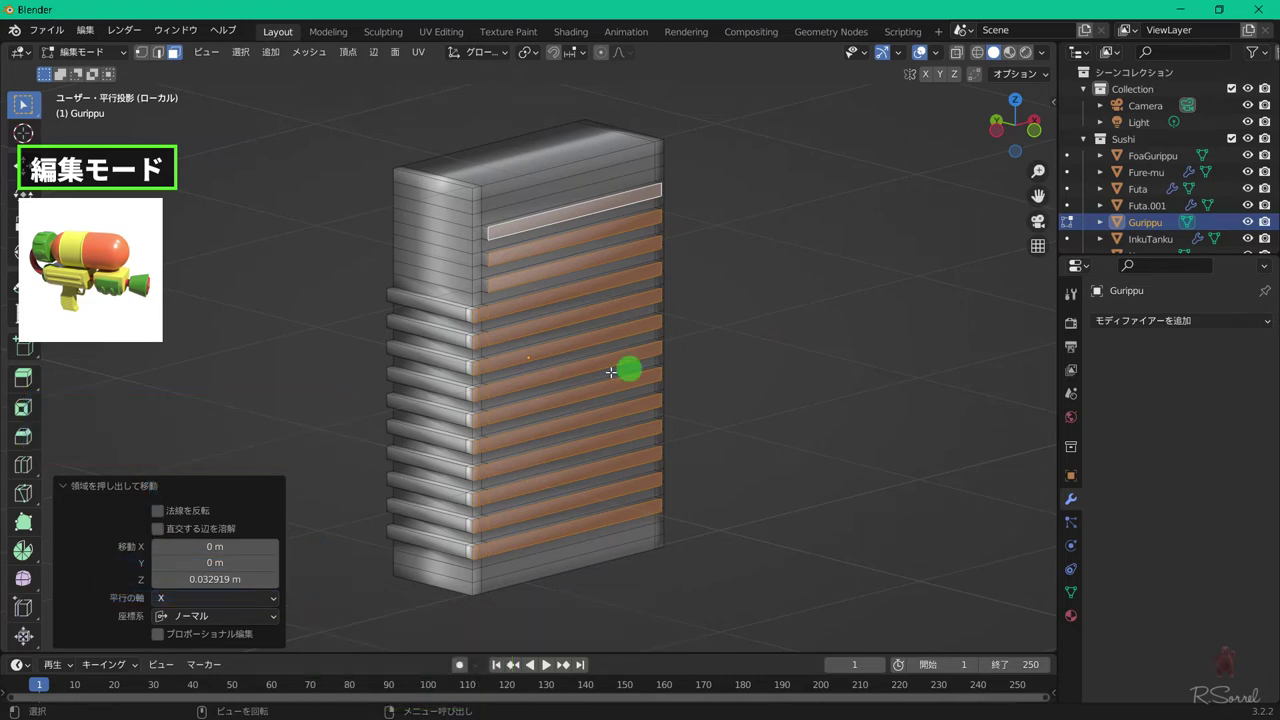
{"action": "middle_click_drag", "start_coordinate": [629, 366], "coordinate": [860, 357]}
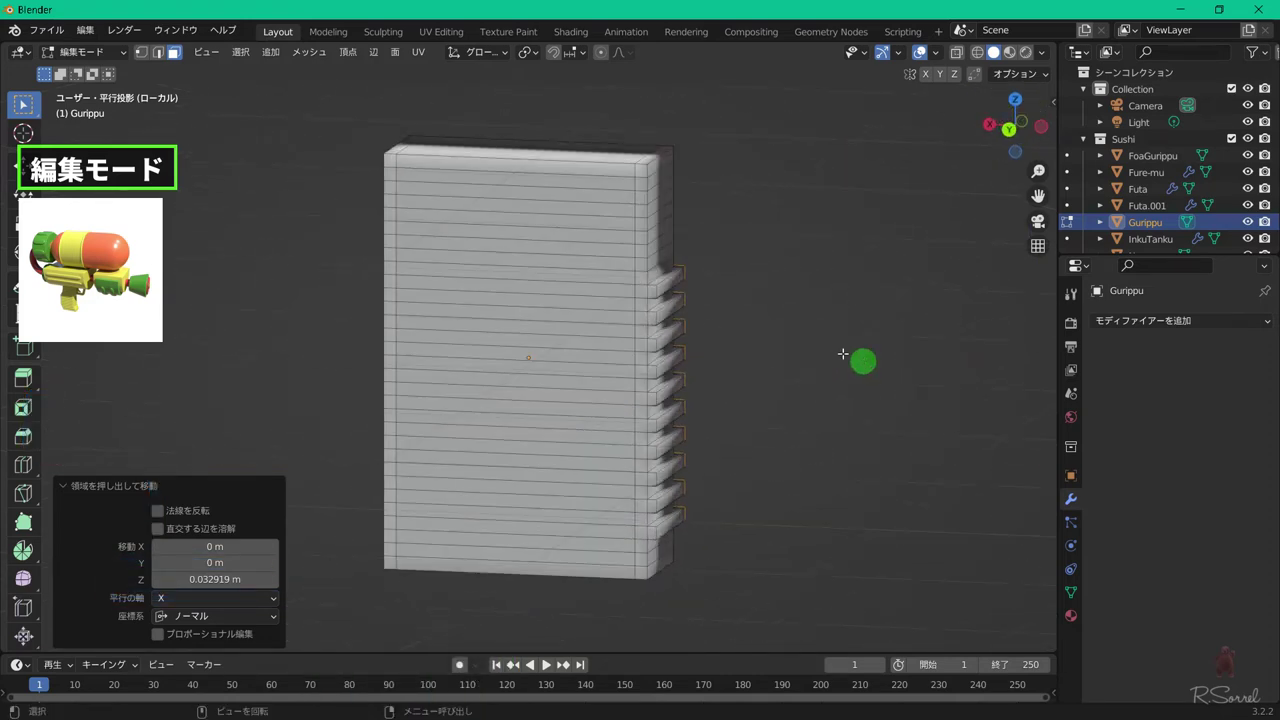
- Select nine alternating rows across the middle, lower and upper back of the grip
{"action": "left_click", "coordinate": [651, 287]}
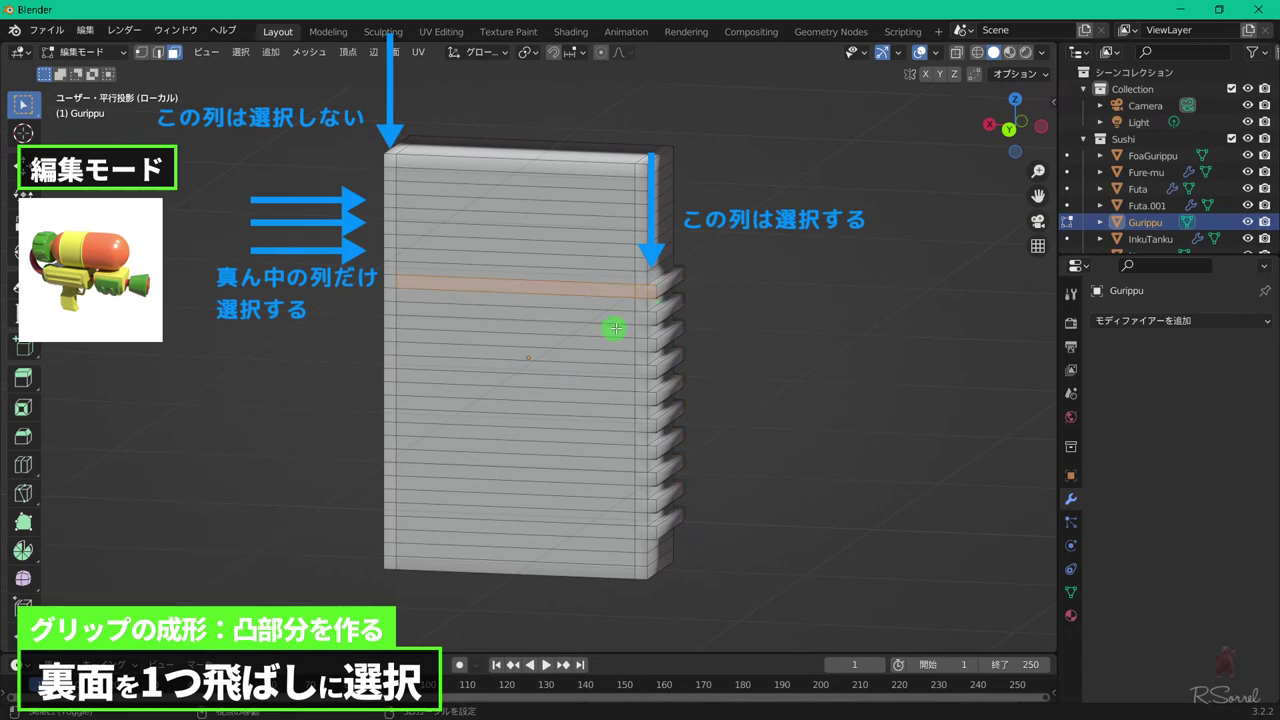
{"action": "left_click", "coordinate": [652, 318], "text": "shift"}
{"action": "left_click", "coordinate": [643, 343], "text": "shift"}
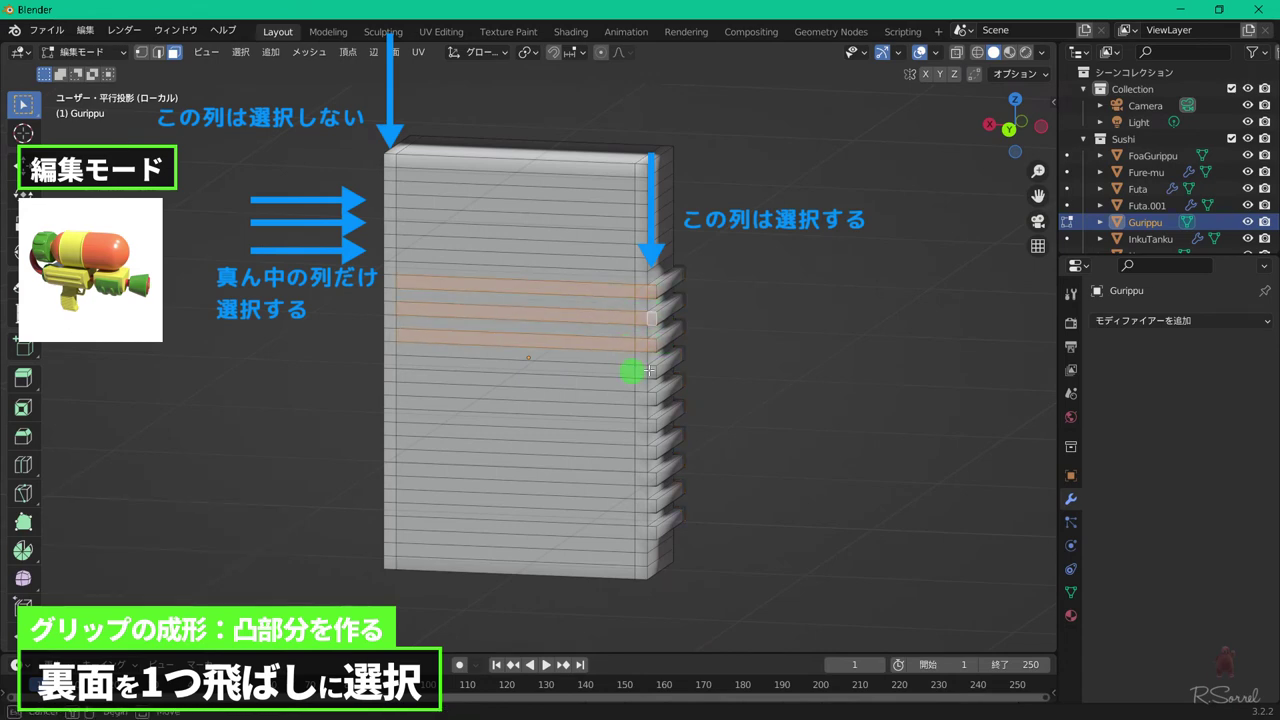
{"action": "left_click", "coordinate": [650, 479], "text": "shift"}
{"action": "left_click", "coordinate": [652, 505], "text": "shift"}
{"action": "left_click", "coordinate": [655, 531], "text": "shift"}
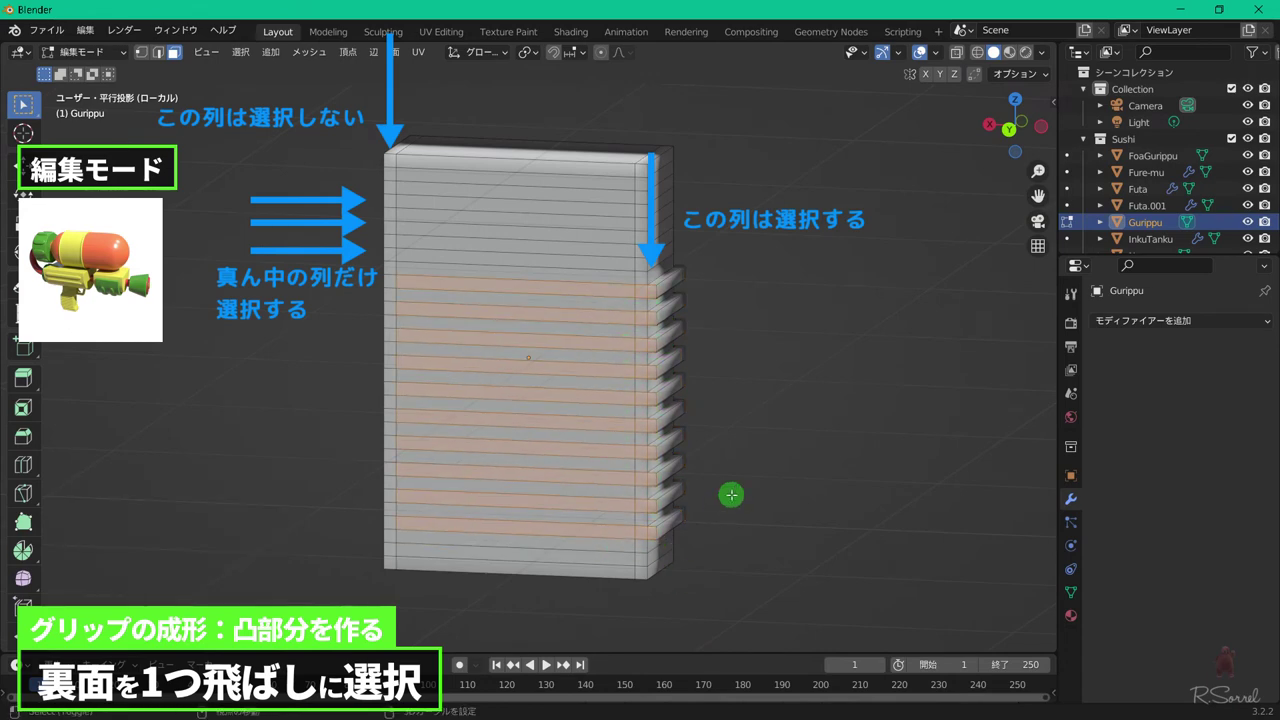
{"action": "left_click", "coordinate": [554, 261], "text": "shift"}
{"action": "left_click", "coordinate": [554, 235], "text": "shift"}
{"action": "left_click", "coordinate": [560, 209], "text": "shift"}
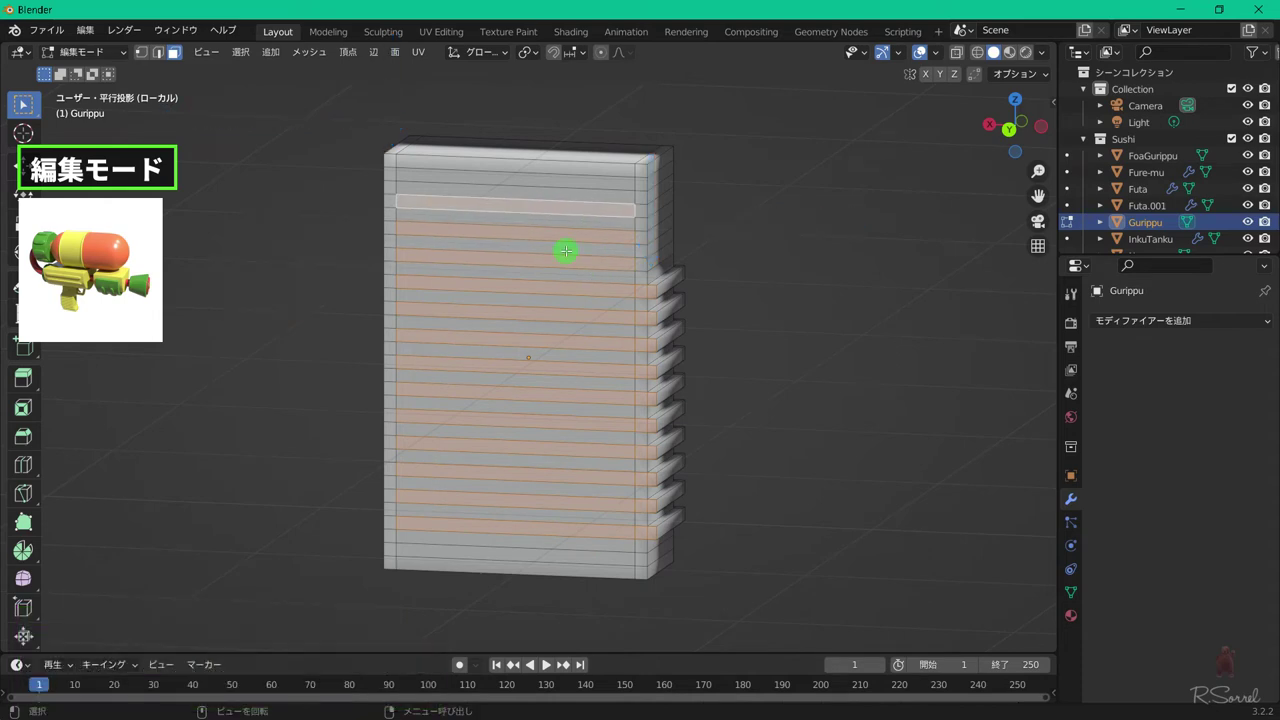
- Extrude the selected back rows into ribs 0.032919 m deep
{"action": "key", "text": "e"}
{"action": "left_click", "coordinate": [523, 289]}
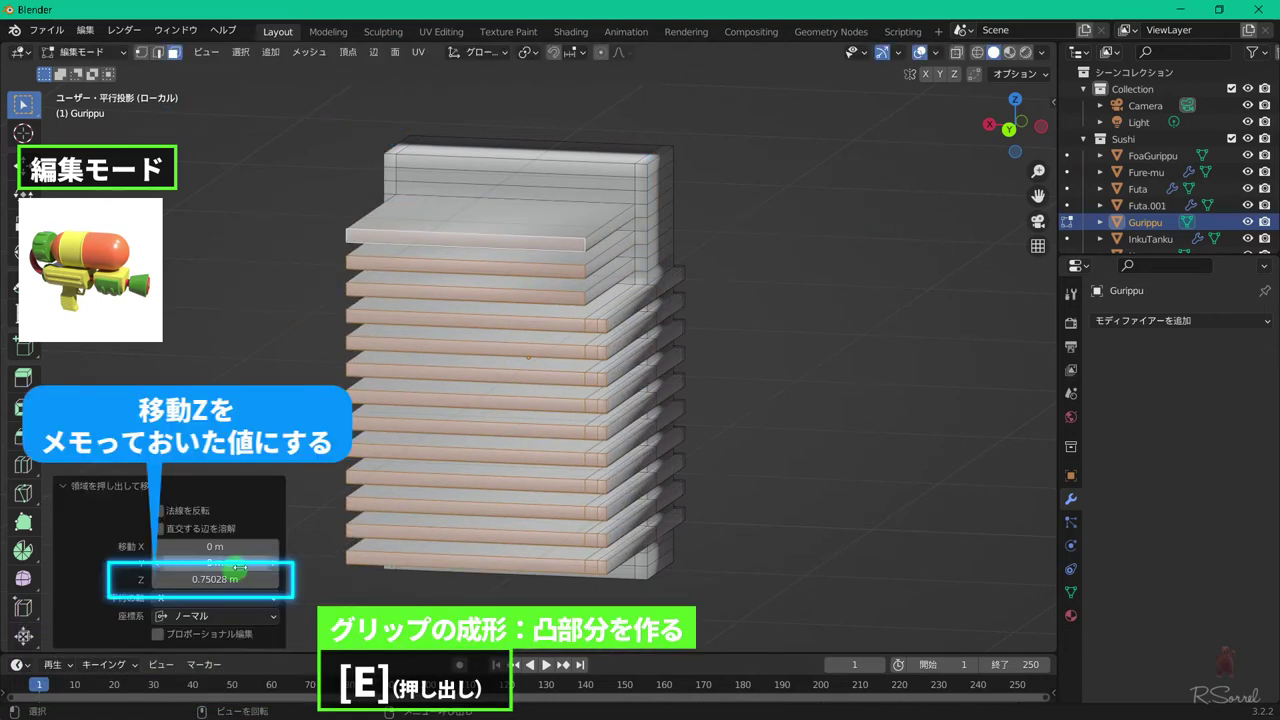
{"action": "key", "text": "Return"}
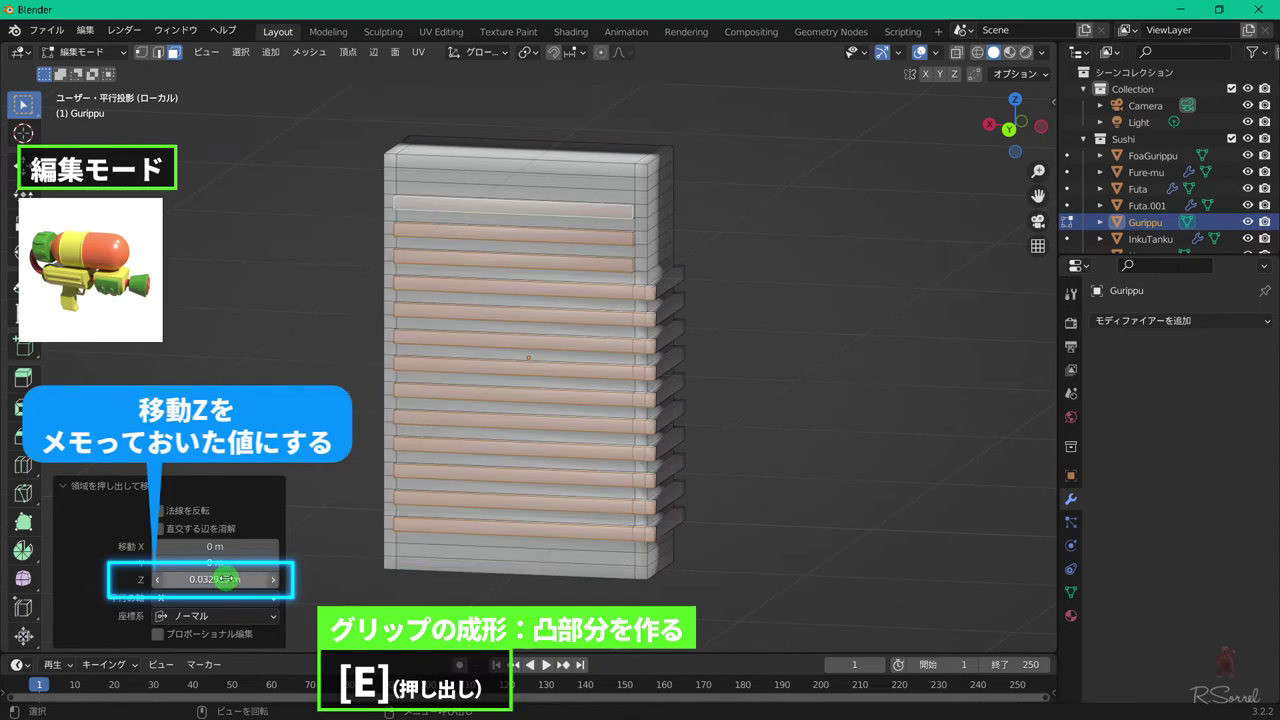
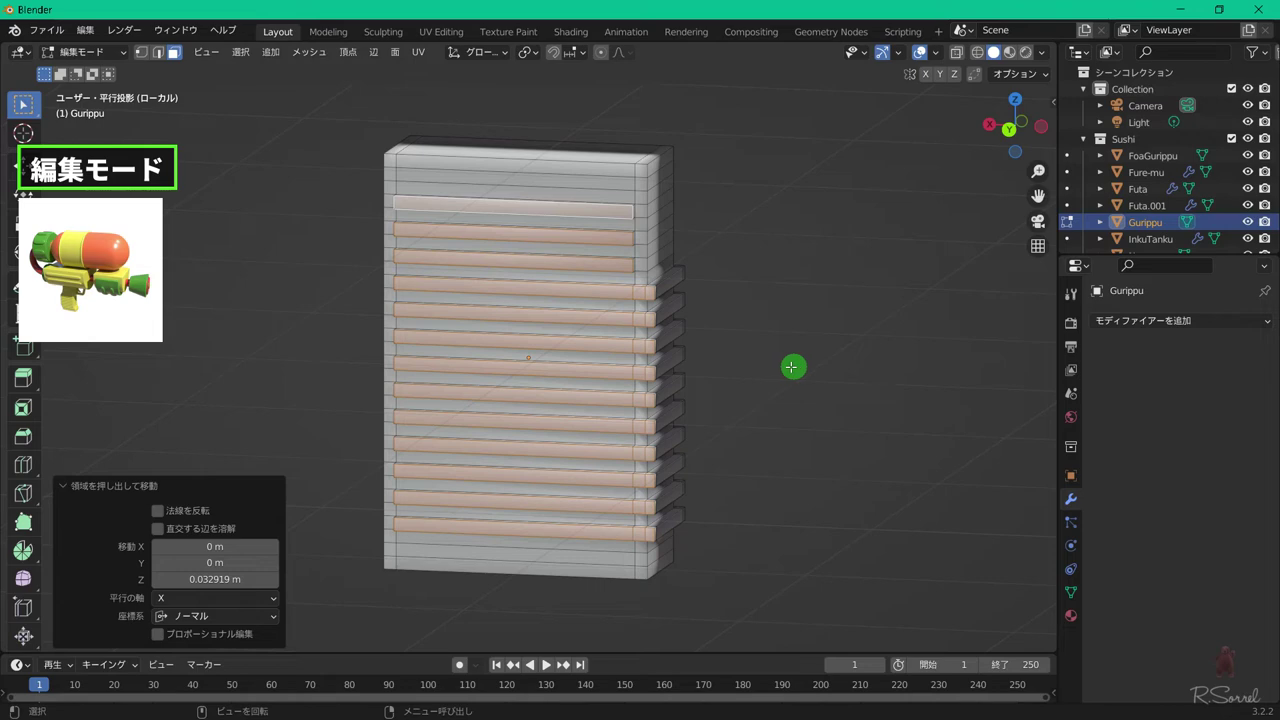
- In edge select mode, select the boundary edges along the grip's raised ridges
{"action": "key", "text": "2"}
{"action": "scroll", "coordinate": [646, 354], "scroll_direction": "up", "scroll_amount": 3}
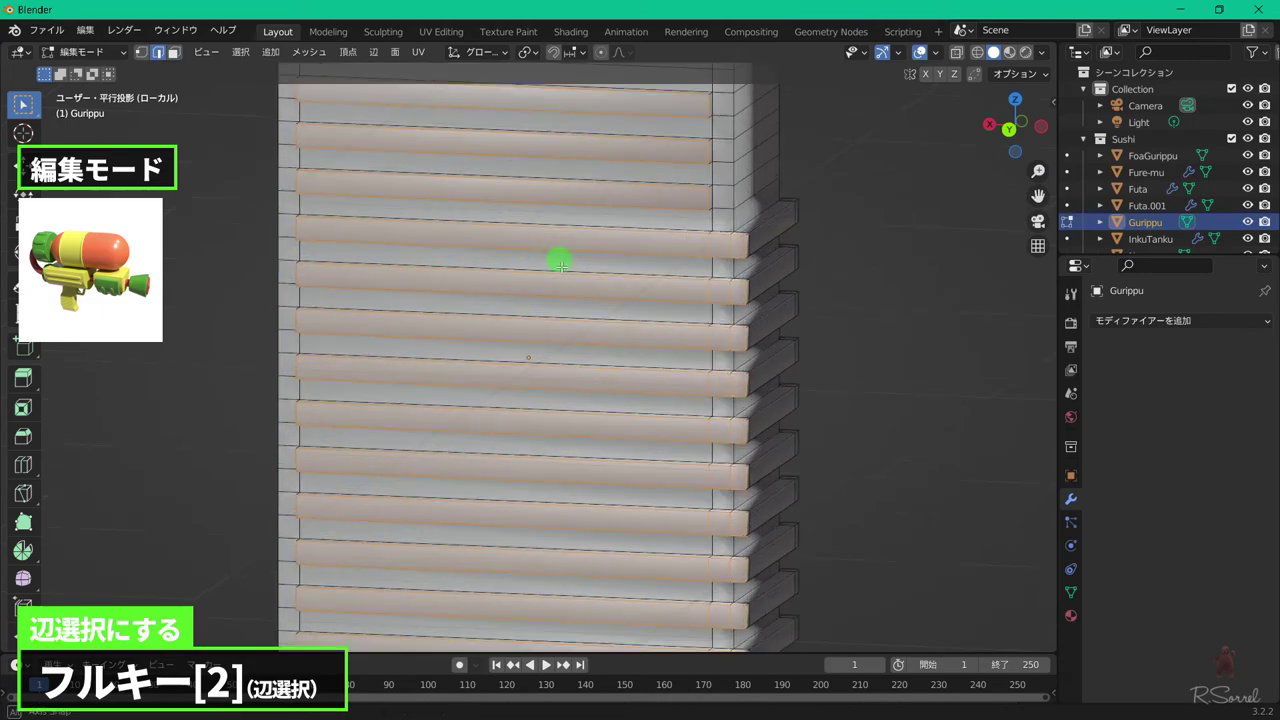
{"action": "middle_click_drag", "start_coordinate": [561, 265], "coordinate": [563, 303]}
{"action": "key", "text": "alt+a"}
{"action": "left_click", "coordinate": [331, 172]}
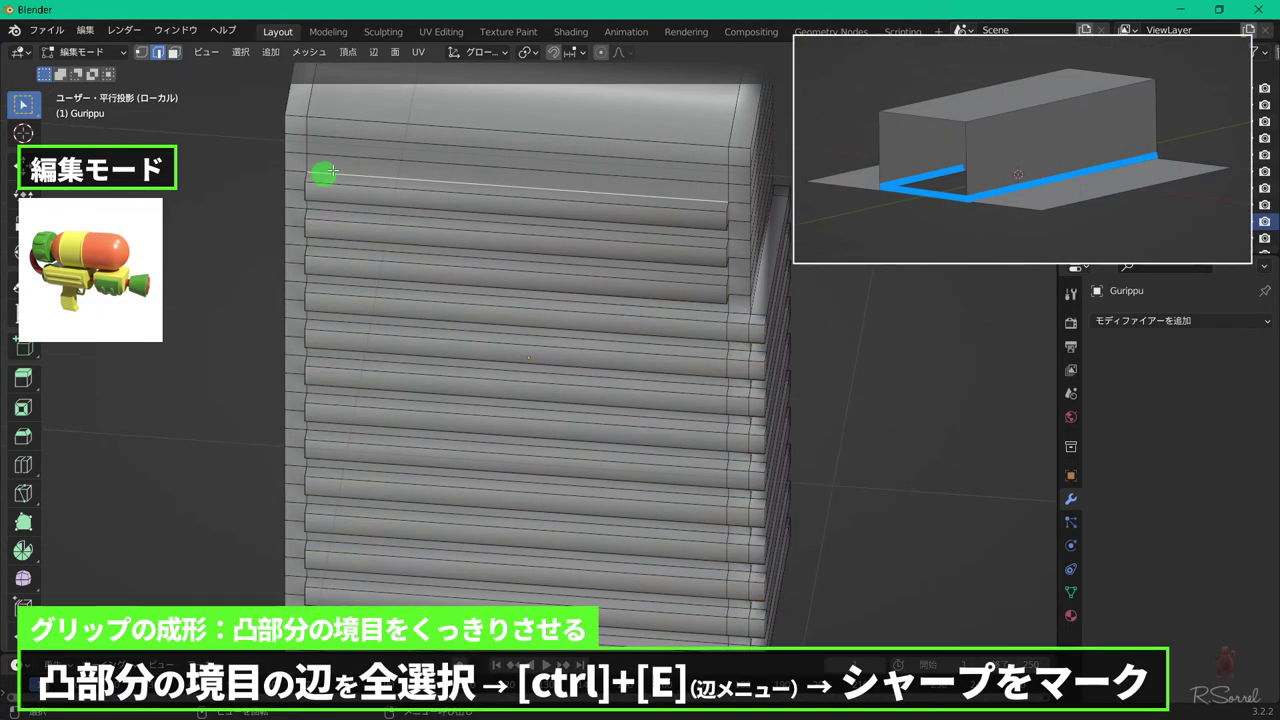
{"action": "middle_click_drag", "start_coordinate": [614, 457], "coordinate": [677, 257]}
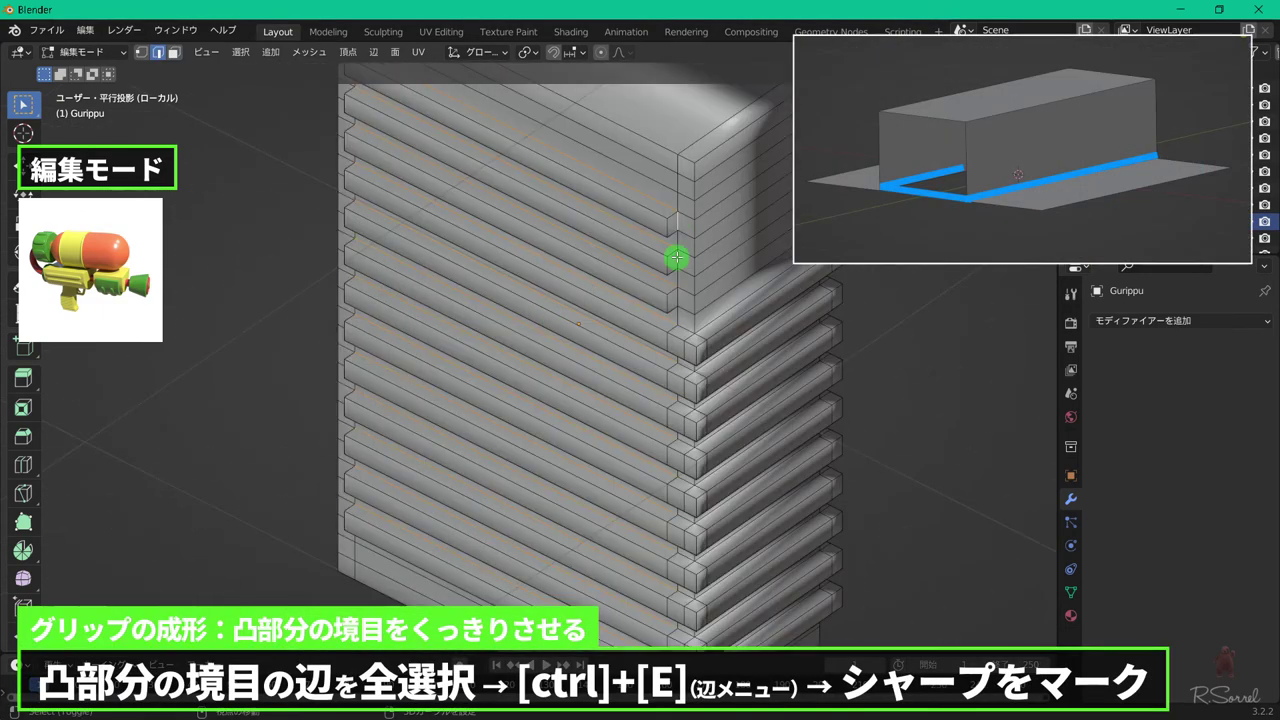
{"action": "middle_click_drag", "start_coordinate": [720, 366], "coordinate": [700, 331]}
{"action": "middle_click_drag", "start_coordinate": [711, 514], "coordinate": [469, 183]}
{"action": "middle_click_drag", "start_coordinate": [417, 580], "coordinate": [631, 403]}
{"action": "middle_click_drag", "start_coordinate": [551, 254], "coordinate": [549, 353]}
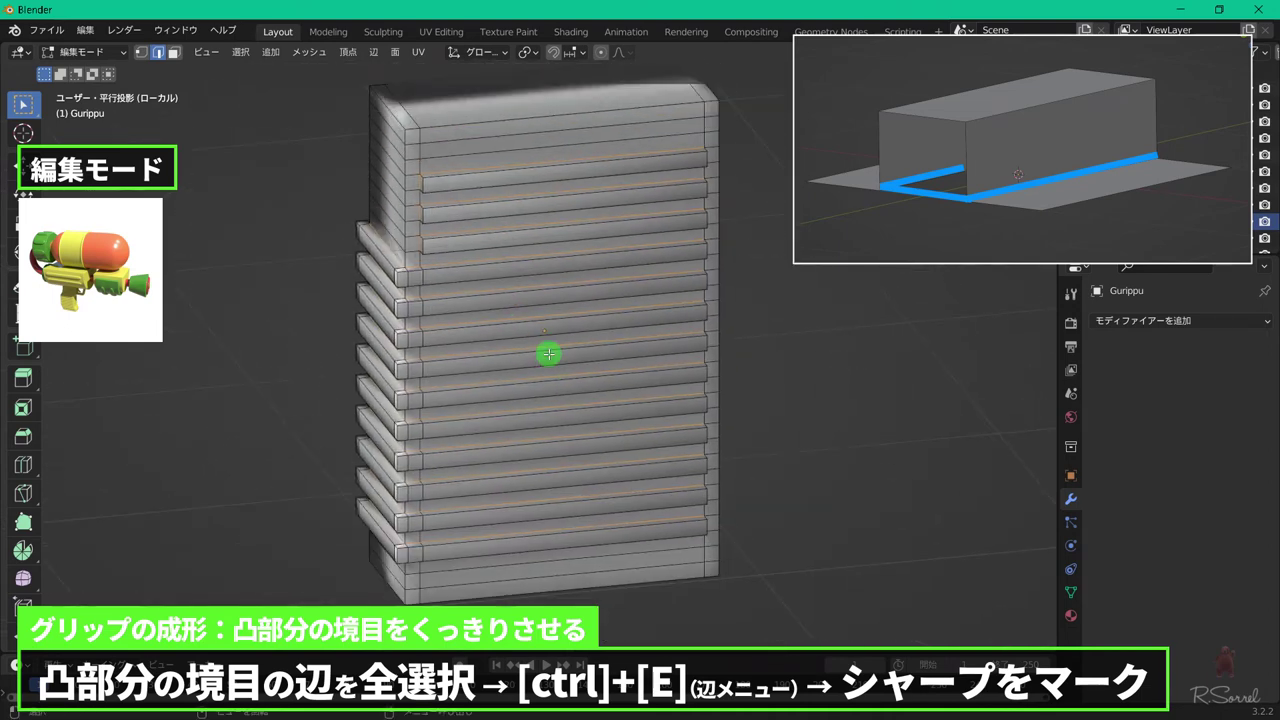
{"action": "key", "text": "ctrl+e"}
- Mark the selected edges sharp and add an Edge Split modifier limited to sharp edges
{"action": "left_click", "coordinate": [545, 370]}
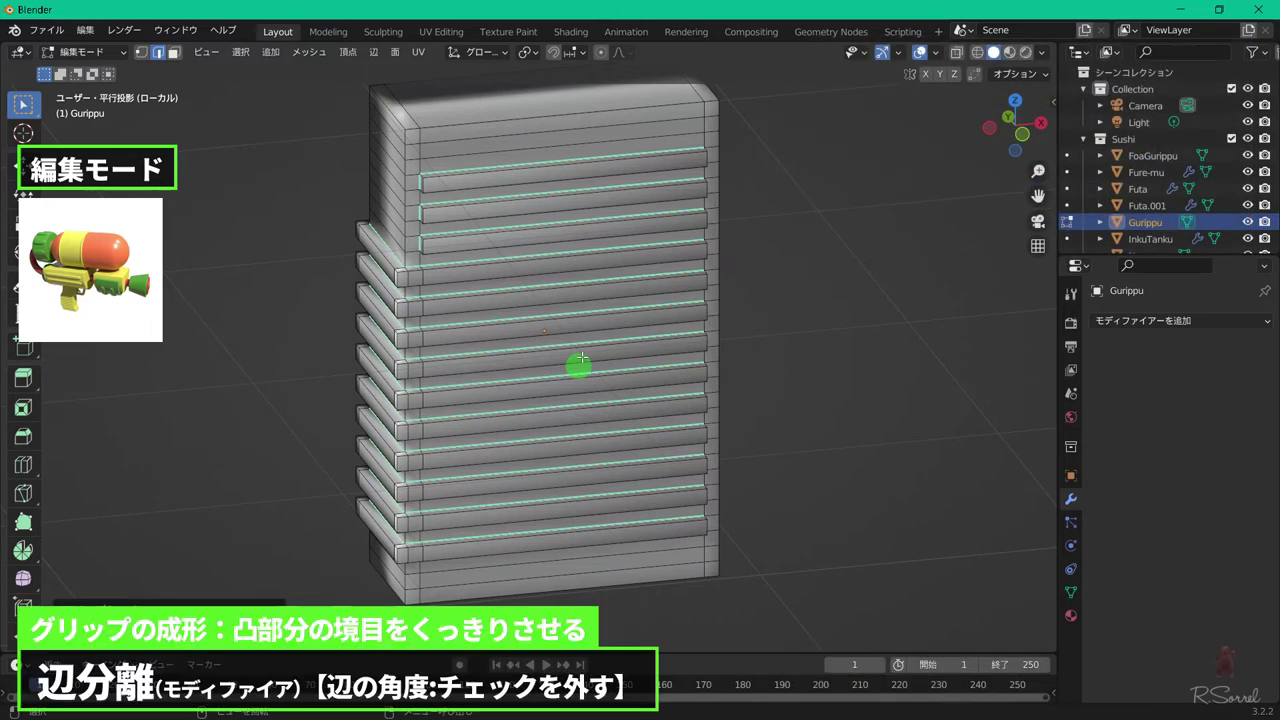
{"action": "left_click", "coordinate": [1146, 321]}
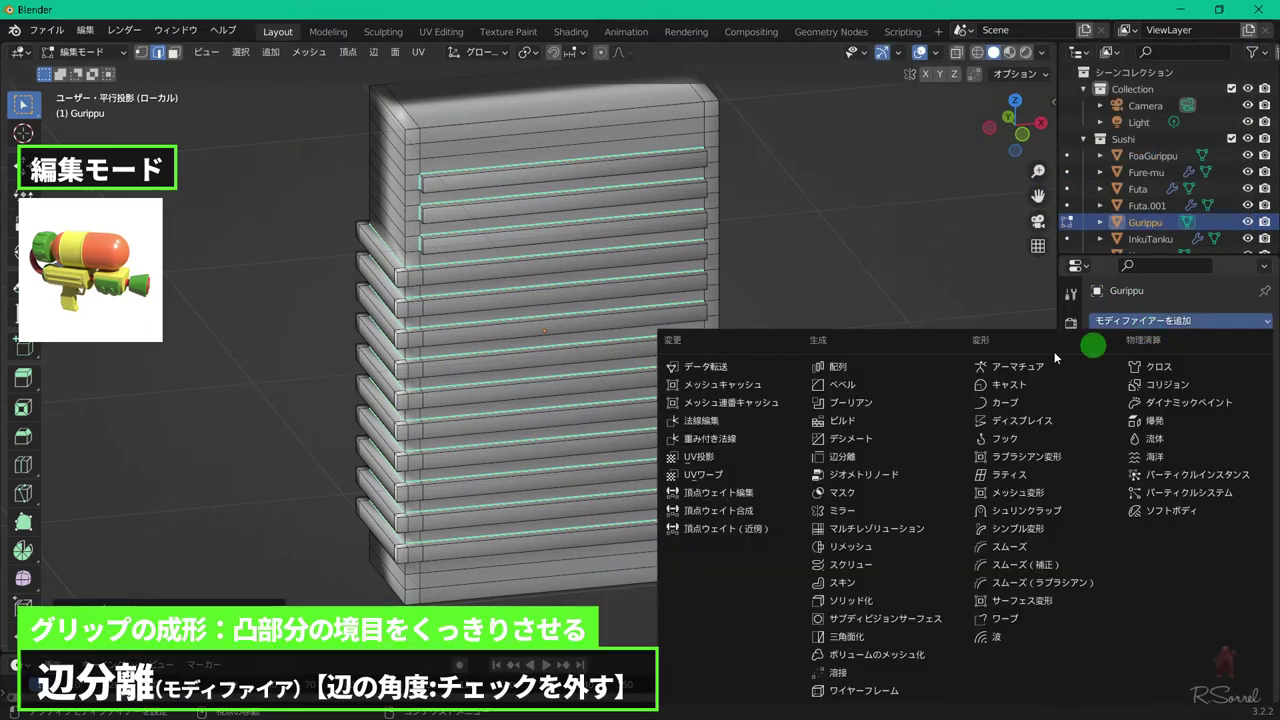
{"action": "left_click", "coordinate": [852, 456]}
{"action": "left_click", "coordinate": [1167, 373]}
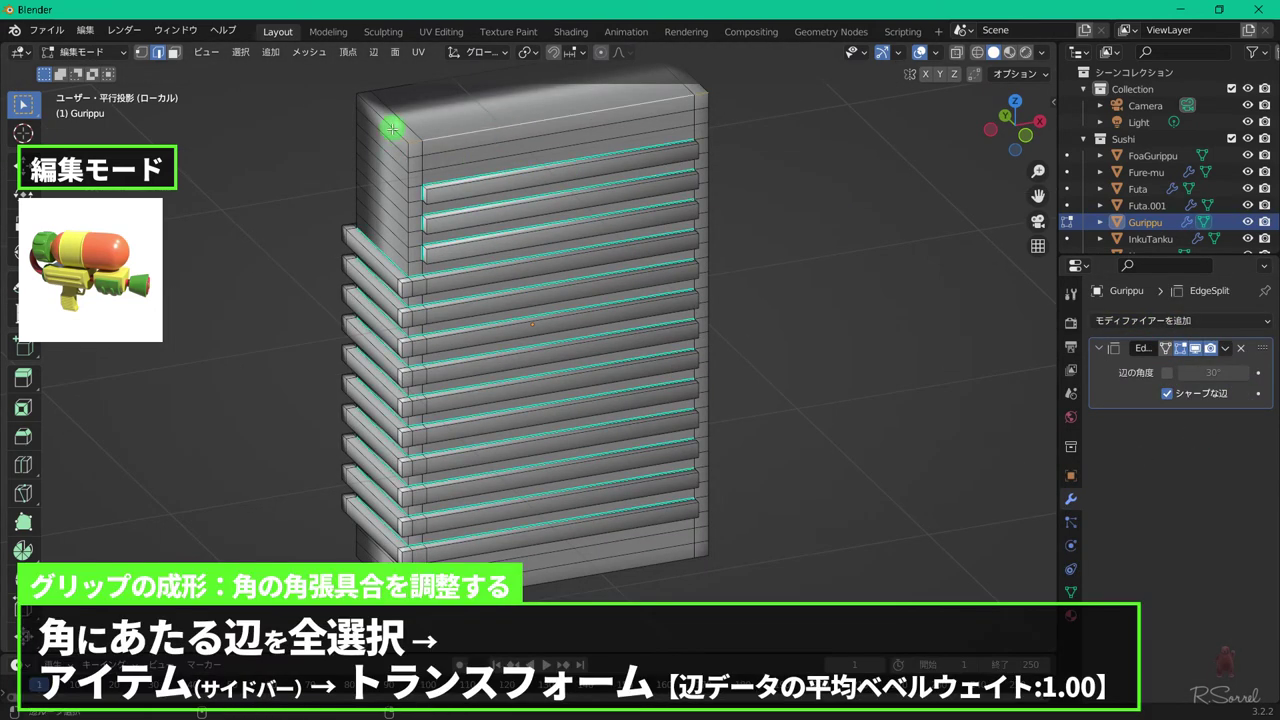
- Set the top corner edge loop's mean bevel weight to 1
{"action": "left_click", "coordinate": [428, 155], "text": "alt"}
{"action": "mouse_move", "coordinate": [478, 167]}
{"action": "middle_mouse_down"}
{"action": "mouse_move", "coordinate": [337, 354]}
{"action": "mouse_move", "coordinate": [380, 437]}
{"action": "mouse_move", "coordinate": [451, 386]}
{"action": "mouse_move", "coordinate": [213, 432]}
{"action": "mouse_move", "coordinate": [229, 217]}
{"action": "mouse_move", "coordinate": [423, 329]}
{"action": "mouse_move", "coordinate": [477, 397]}
{"action": "mouse_move", "coordinate": [559, 447]}
{"action": "mouse_move", "coordinate": [760, 403]}
{"action": "mouse_move", "coordinate": [726, 374]}
{"action": "middle_mouse_up"}
{"action": "key", "text": "n"}
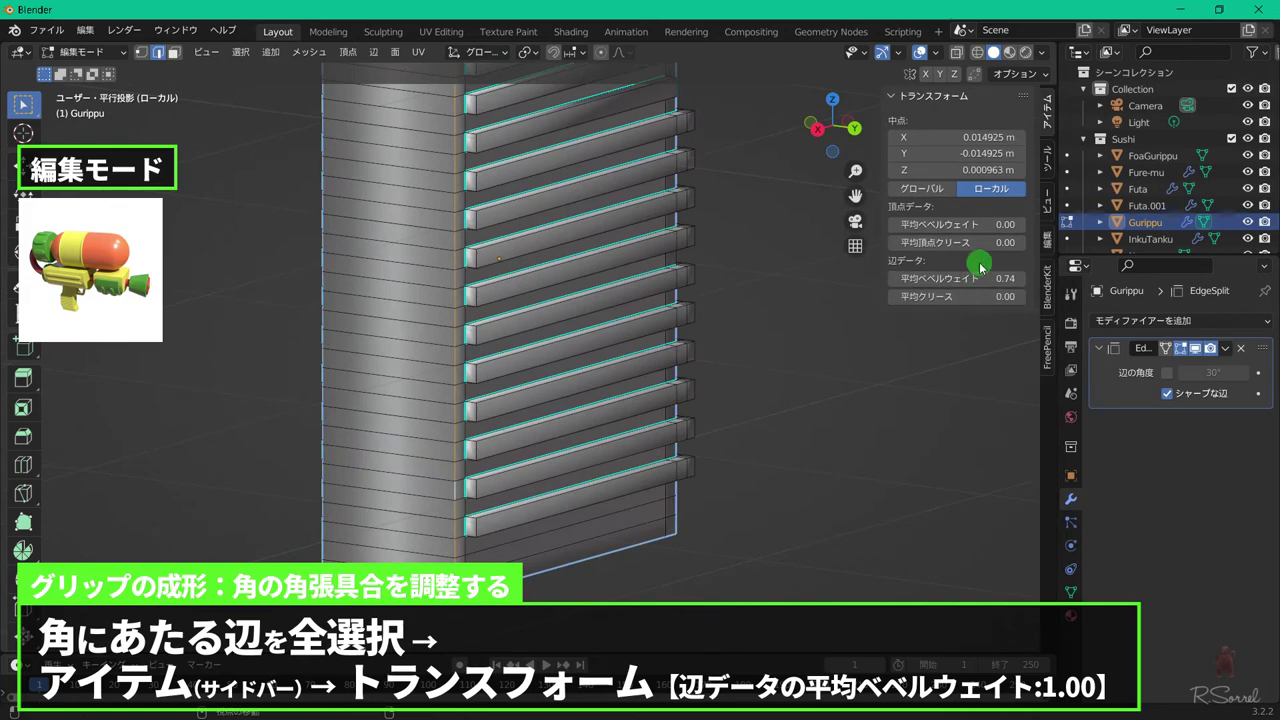
{"action": "double_click", "coordinate": [978, 280]}
{"action": "type", "text": "1"}
{"action": "key", "text": "Return"}
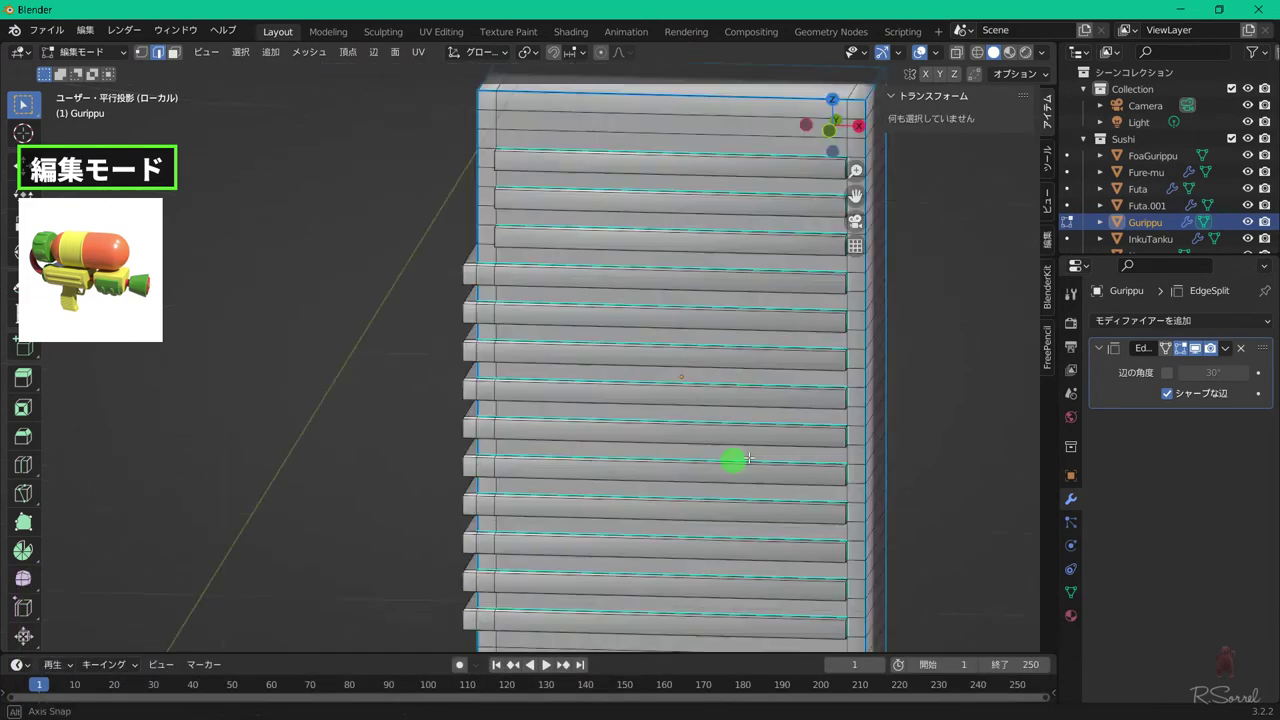
{"action": "left_click", "coordinate": [1105, 321]}
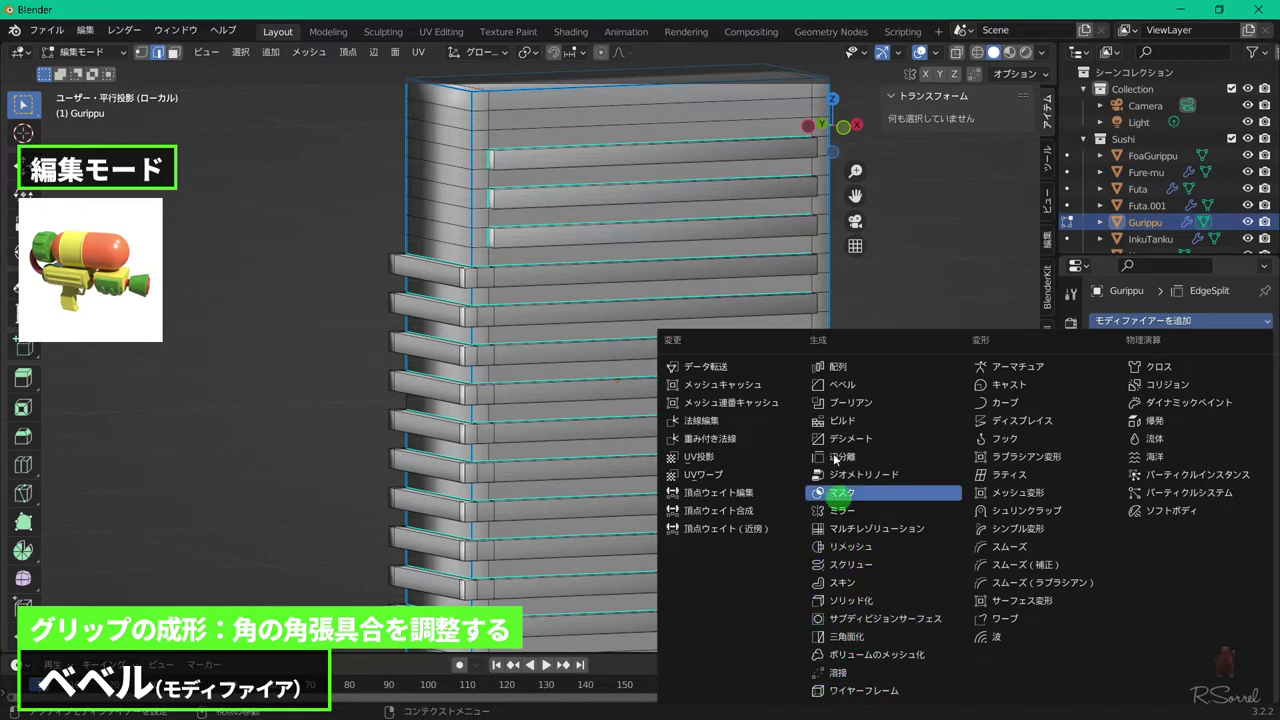
- Add a Bevel modifier and apply the grip's rotation and scale in Object Mode
{"action": "left_click", "coordinate": [880, 384]}
{"action": "key", "text": "Tab"}
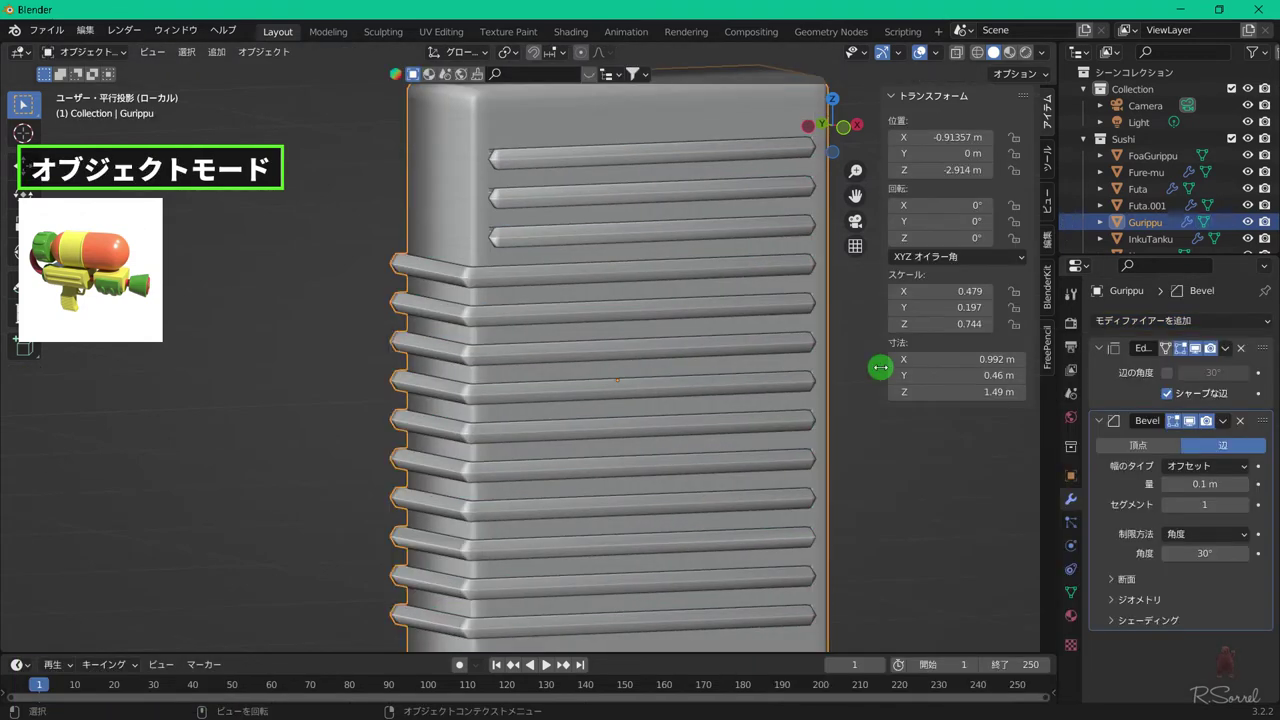
{"action": "key", "text": "ctrl+a"}
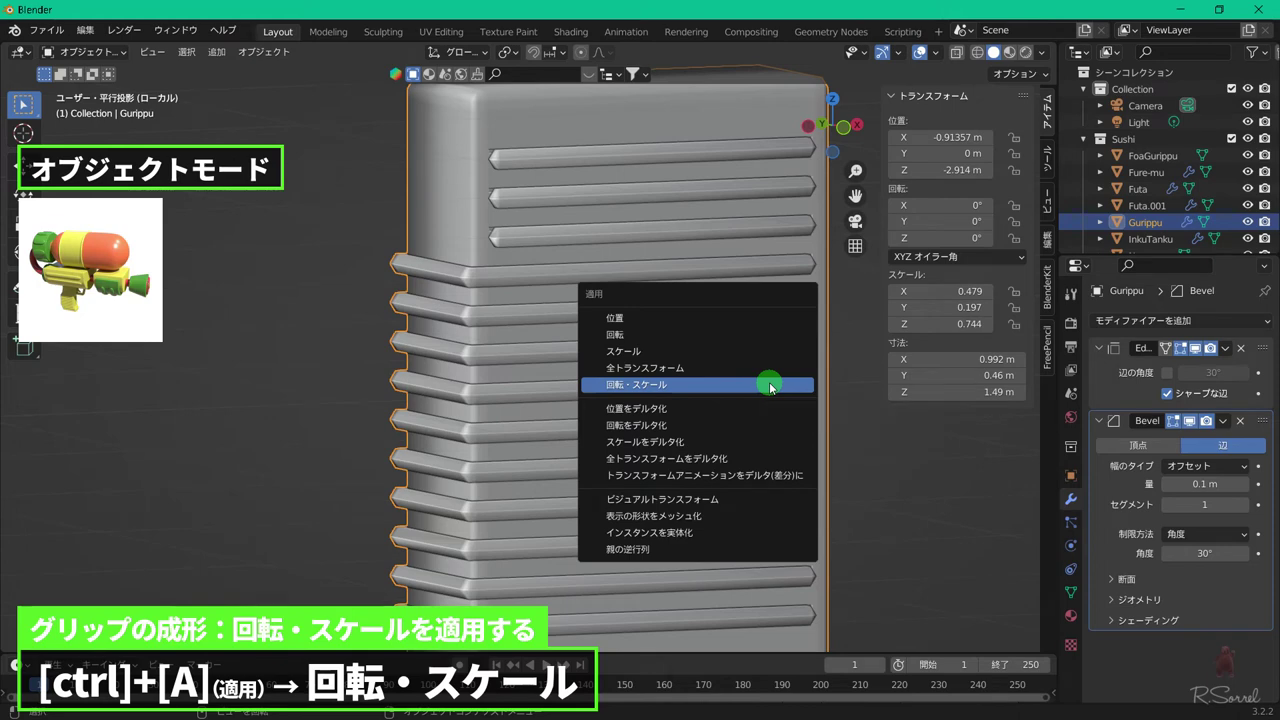
{"action": "left_click", "coordinate": [770, 386]}
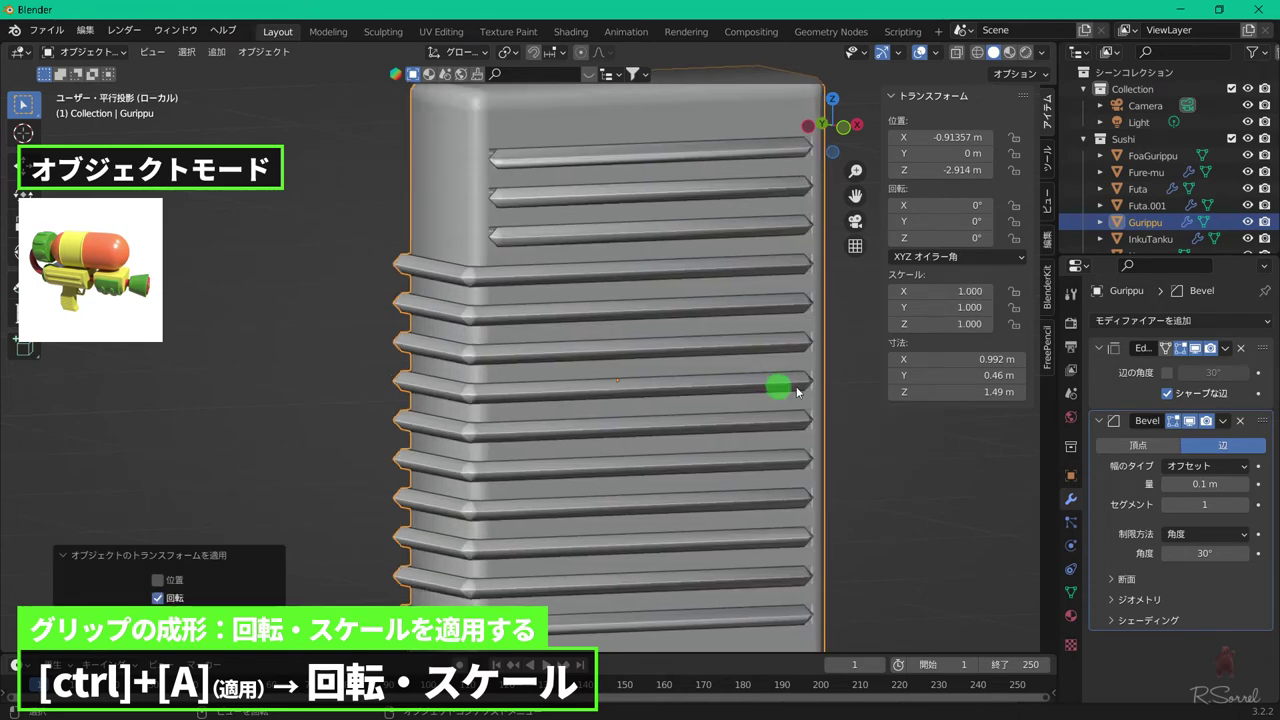
- Set the Bevel modifier to Weight limit, 0.02 m amount and 2 segments
{"action": "left_click", "coordinate": [1183, 533]}
{"action": "left_click", "coordinate": [1186, 594]}
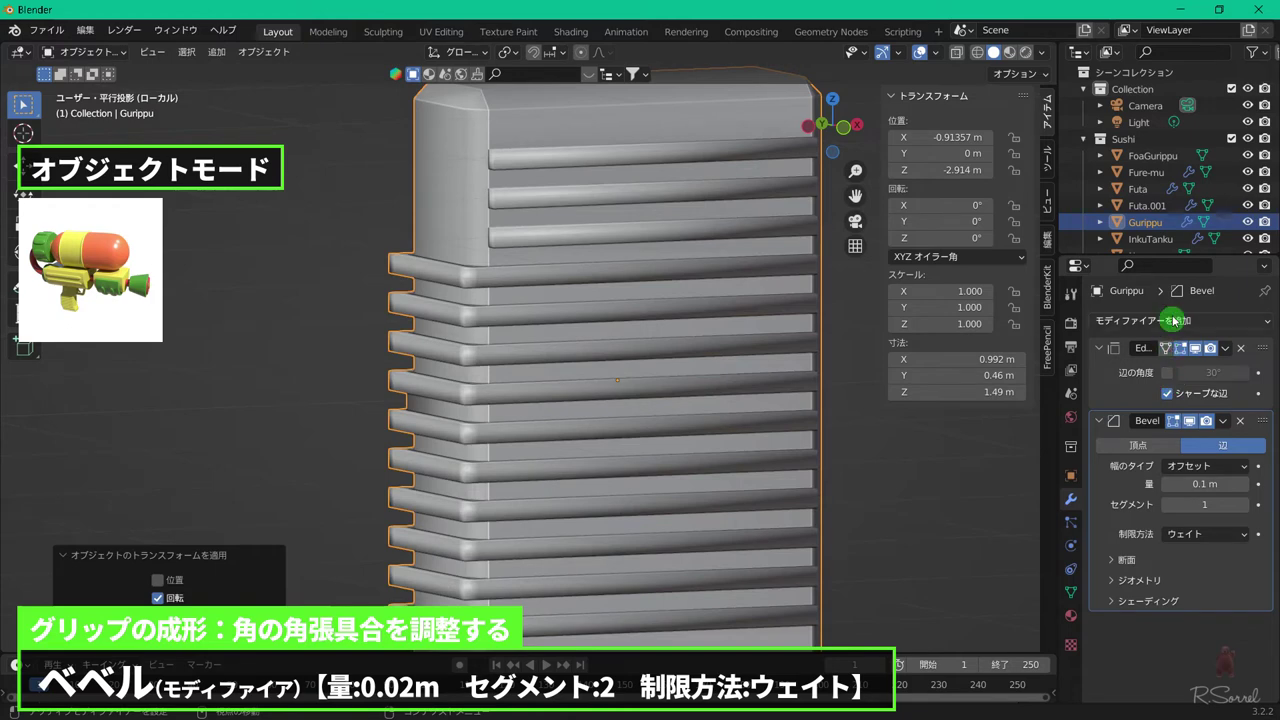
{"action": "left_click_drag", "start_coordinate": [1171, 488], "coordinate": [1150, 488]}
{"action": "left_click", "coordinate": [1167, 486]}
{"action": "left_click", "coordinate": [1167, 486]}
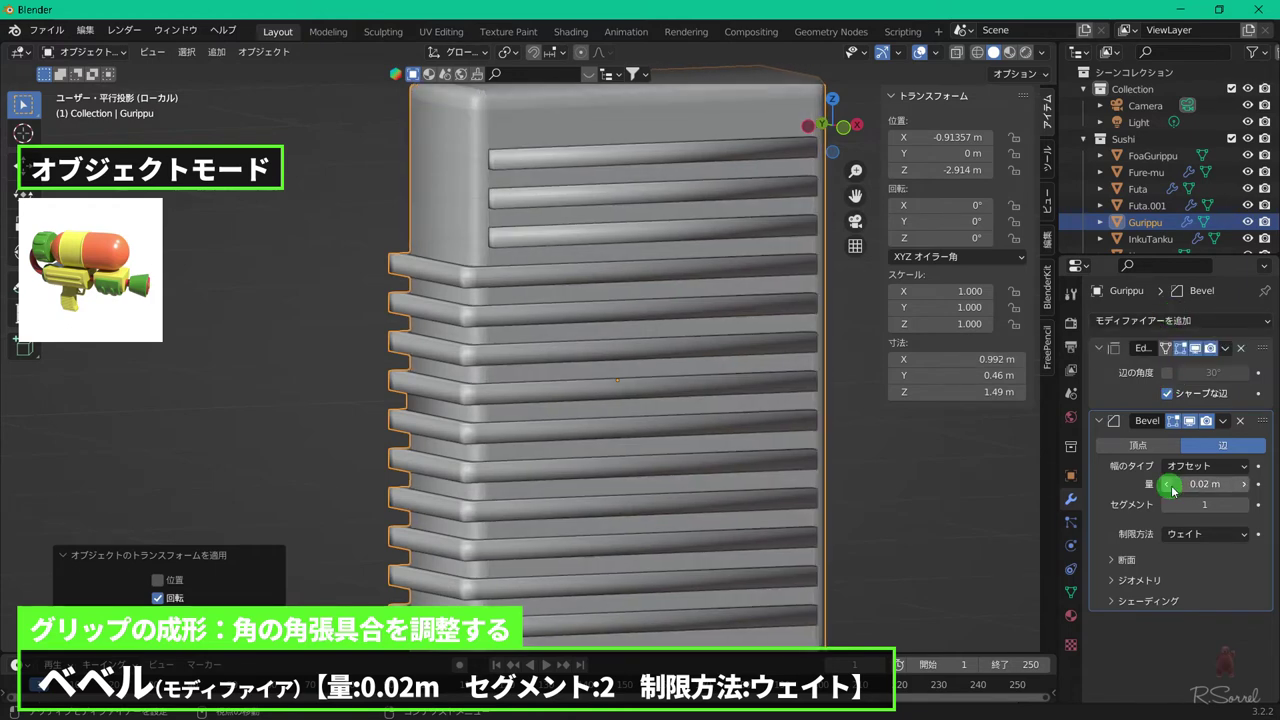
{"action": "left_click", "coordinate": [1247, 505]}
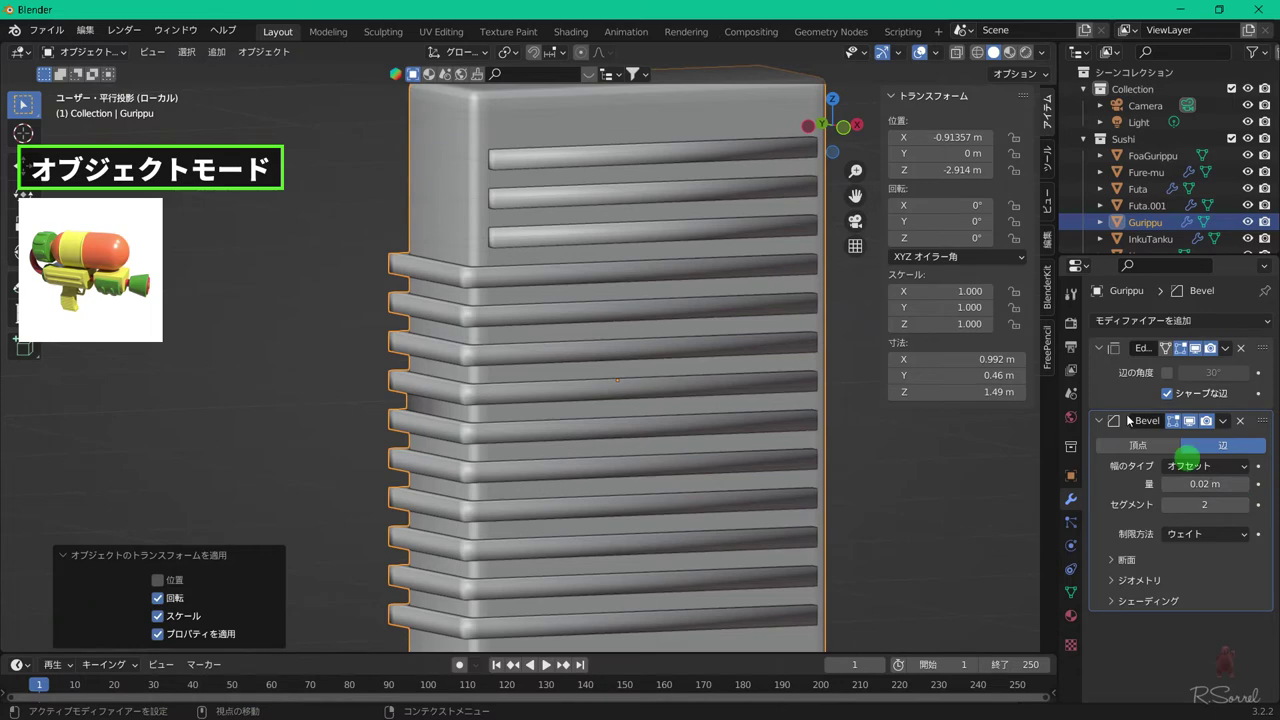
- Collapse the Edge Split and Bevel panels and add a level-2 Subdivision Surface modifier
{"action": "left_click", "coordinate": [1099, 349]}
{"action": "left_click", "coordinate": [1101, 369]}
{"action": "left_click", "coordinate": [1115, 321]}
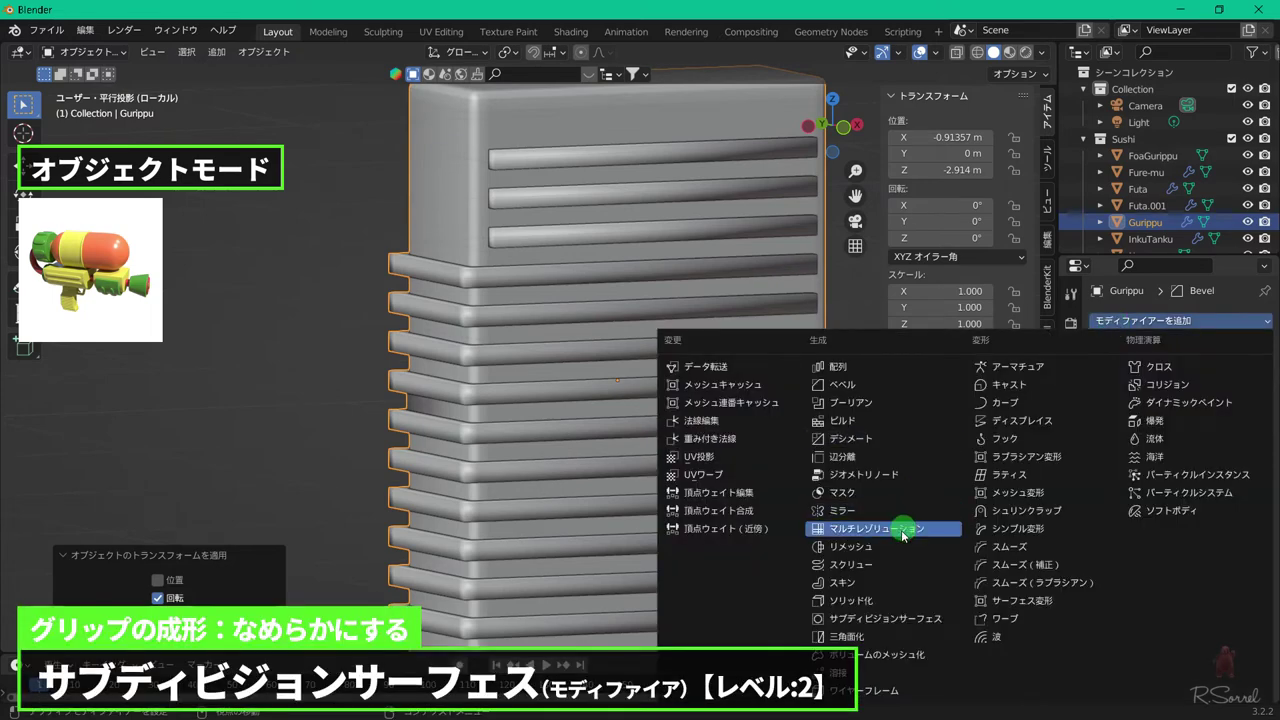
{"action": "left_click", "coordinate": [900, 618]}
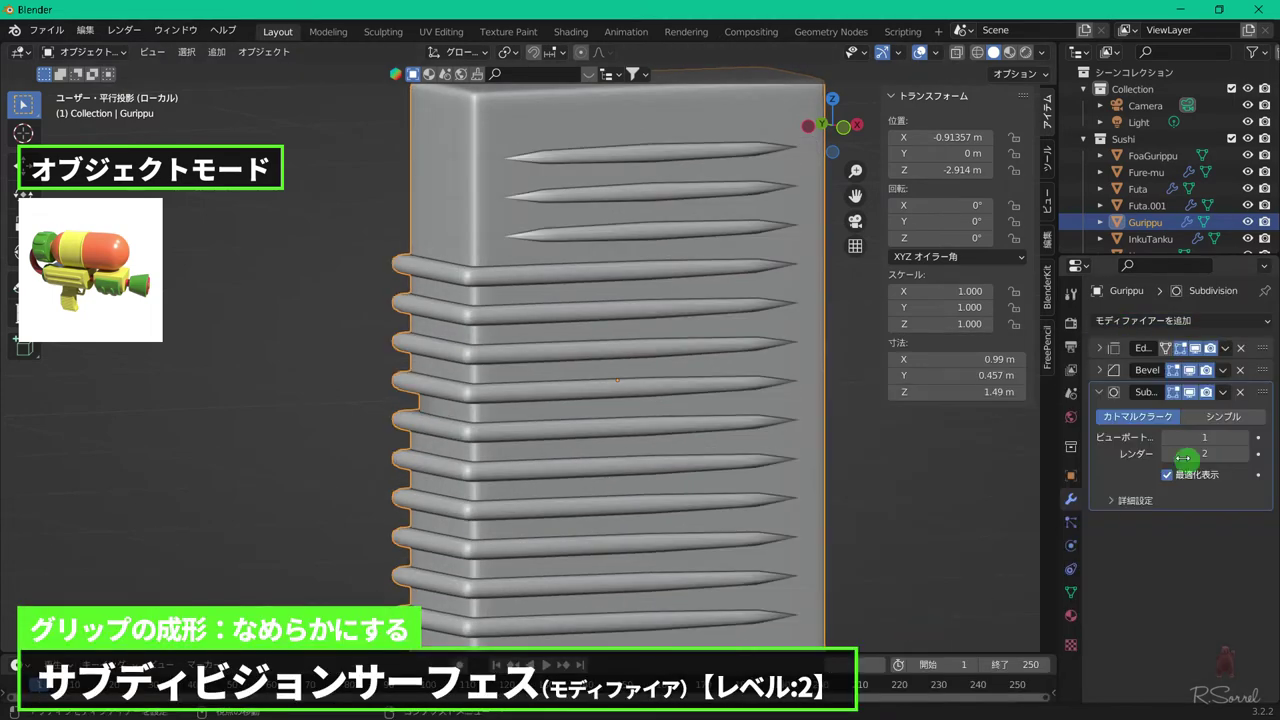
{"action": "left_click", "coordinate": [1236, 437]}
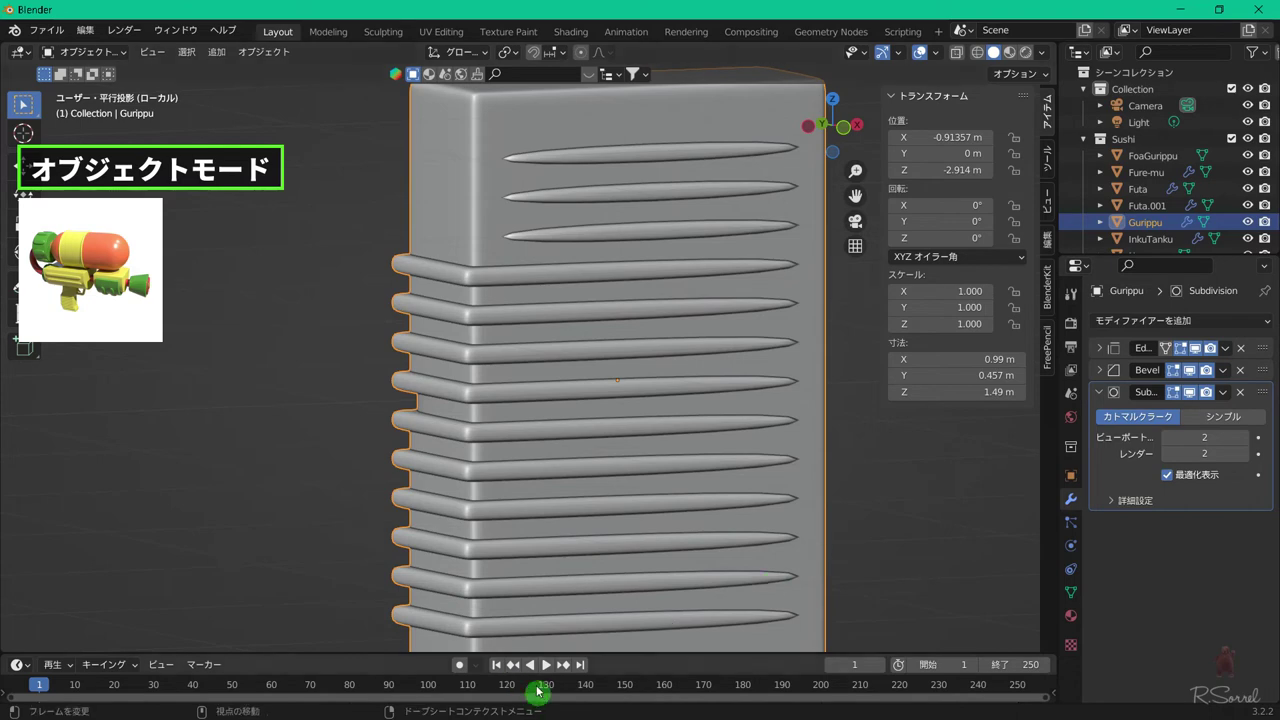
- In front view, add a centred vertical loop cut and bevel it 0.378 m with 1 segment
{"action": "key", "text": "Tab"}
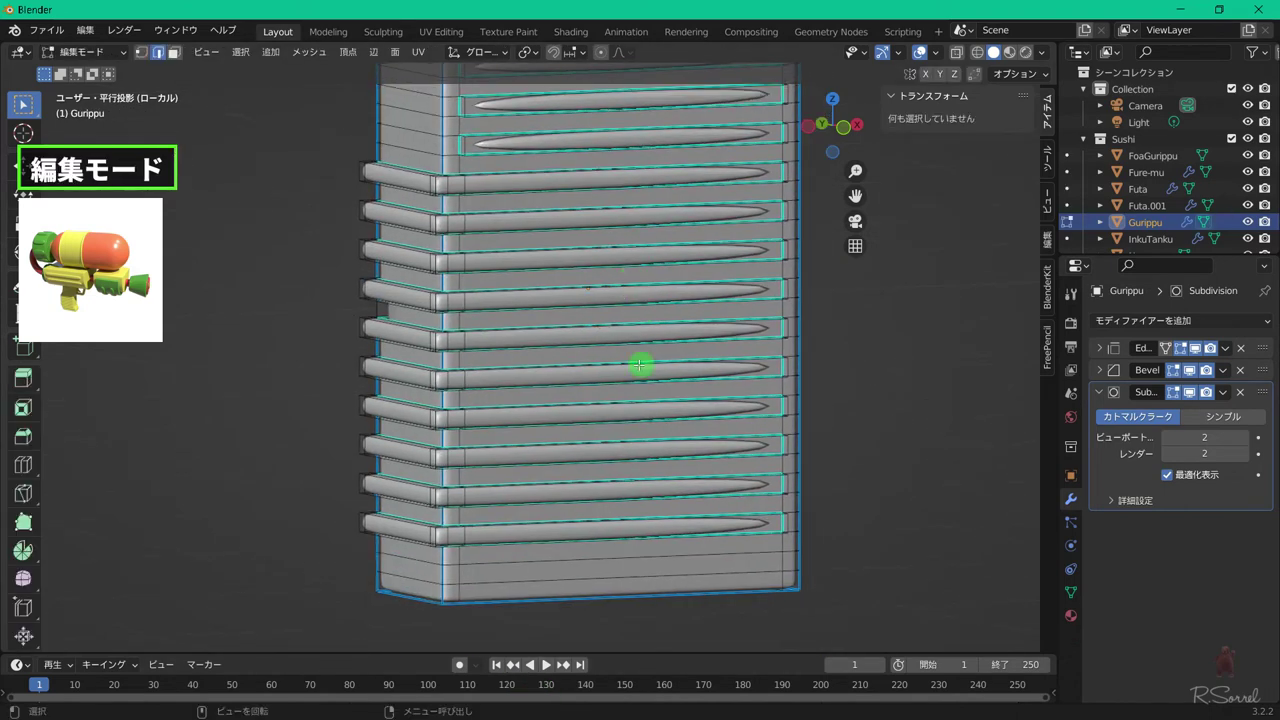
{"action": "key", "text": "KP_1"}
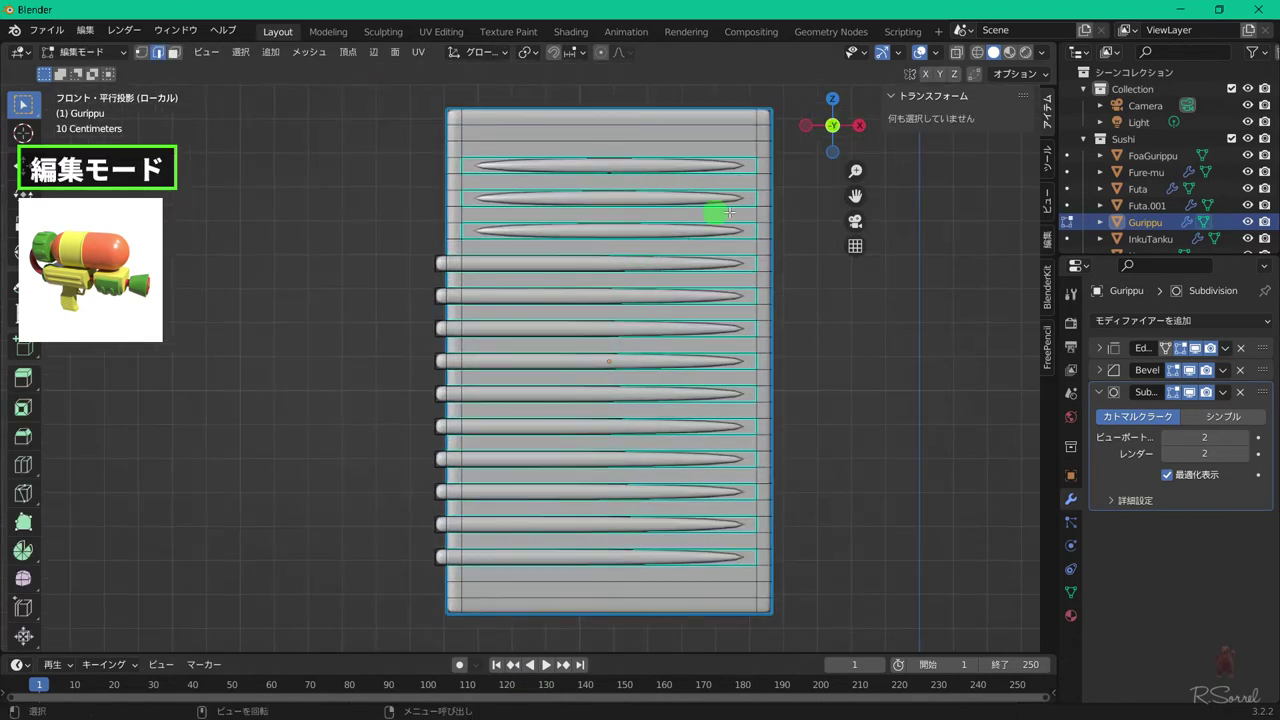
{"action": "key", "text": "ctrl+r"}
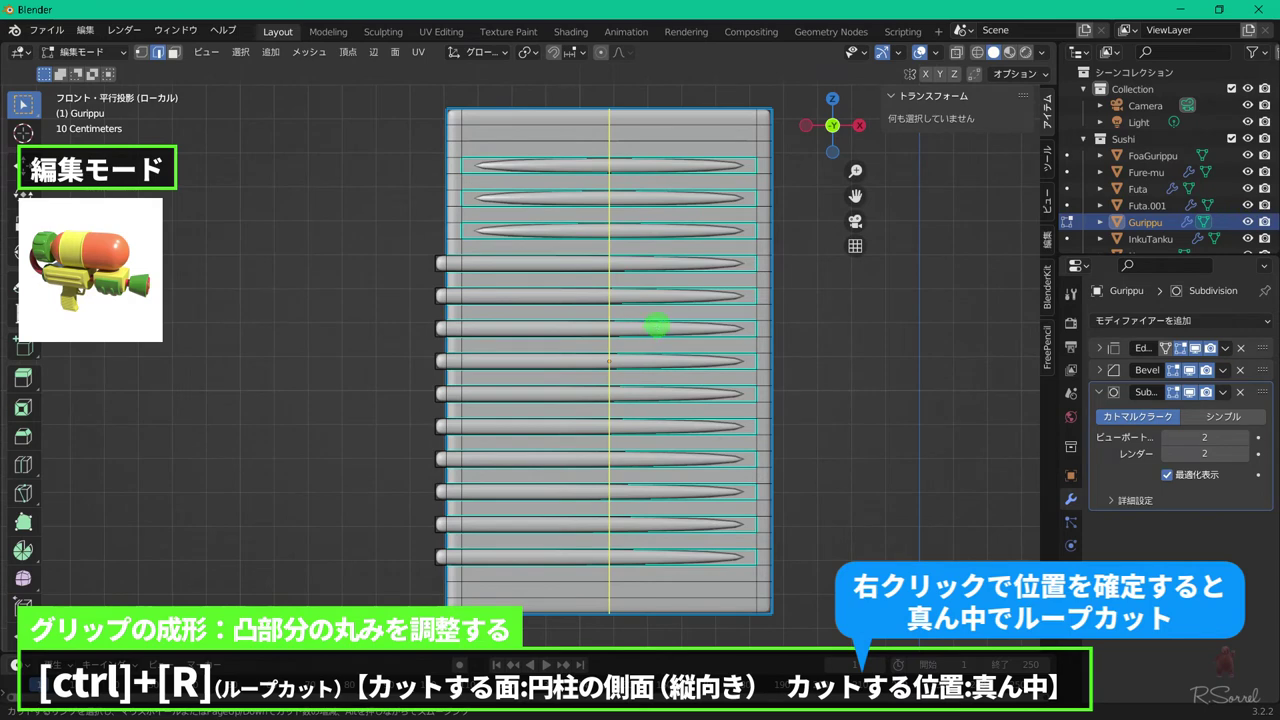
{"action": "left_click", "coordinate": [656, 325]}
{"action": "right_click", "coordinate": [656, 325]}
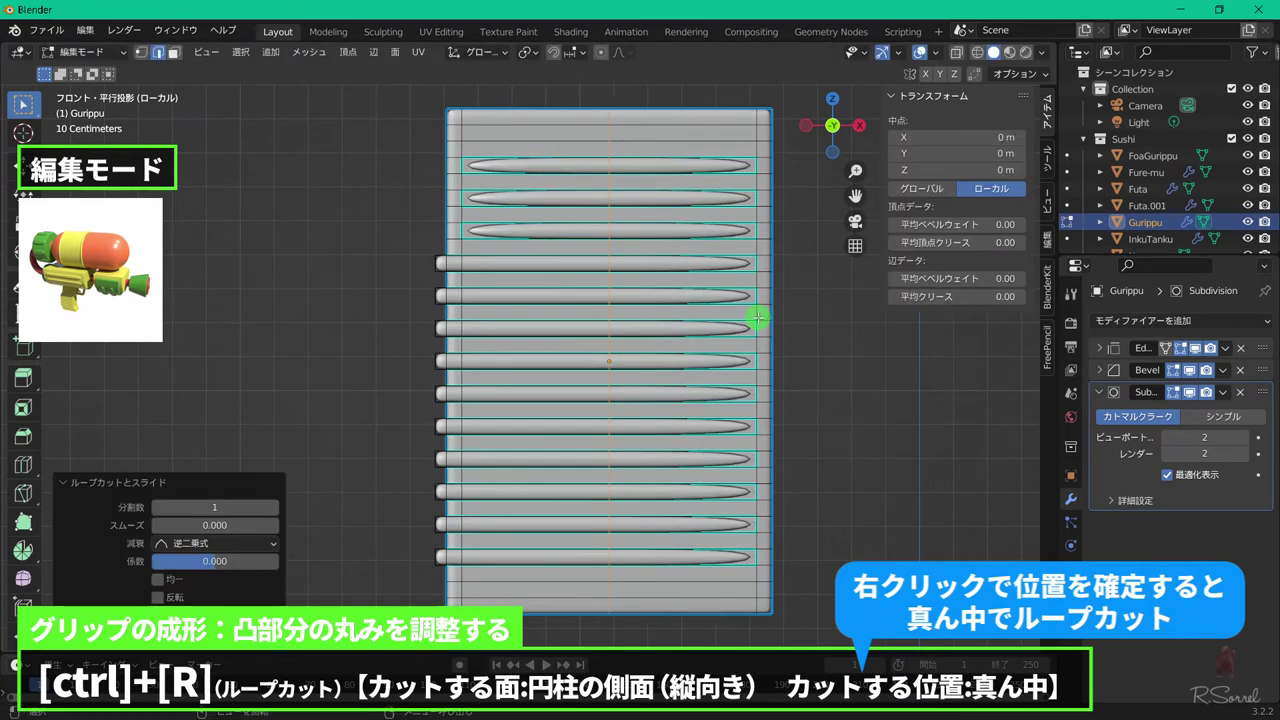
{"action": "key", "text": "ctrl+b"}
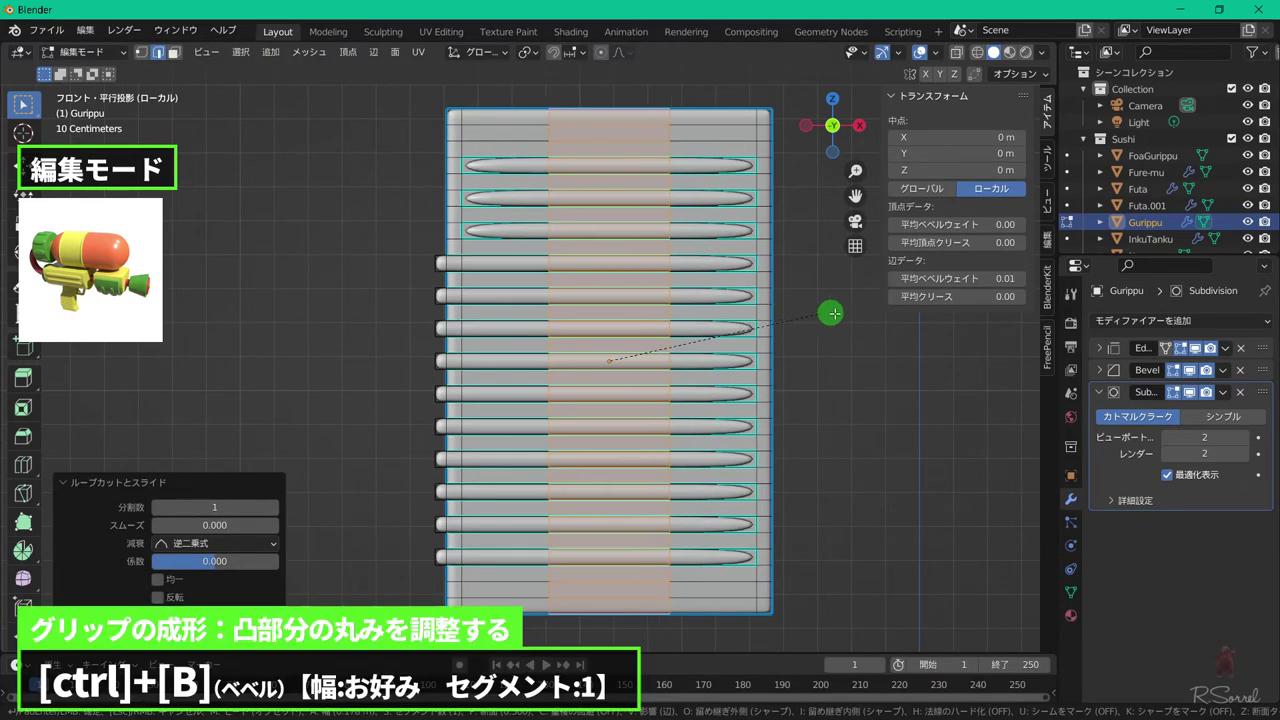
{"action": "left_click", "coordinate": [890, 305]}
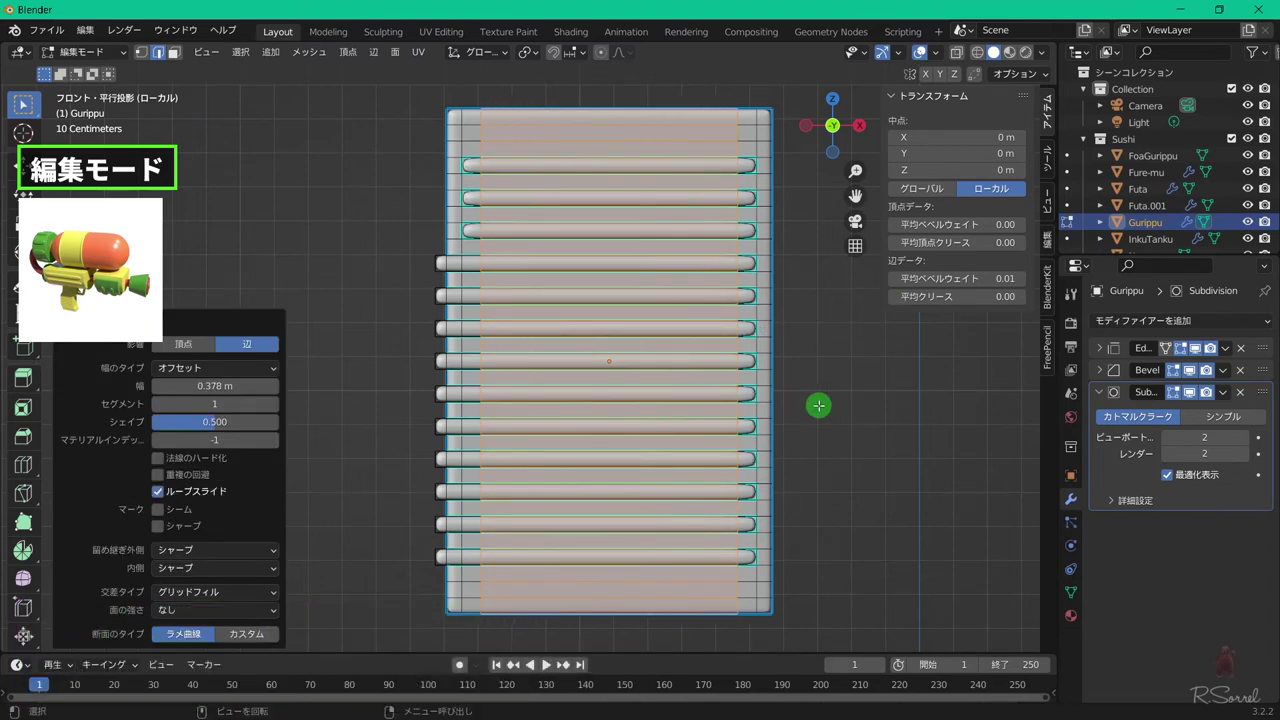
{"action": "key", "text": "n"}
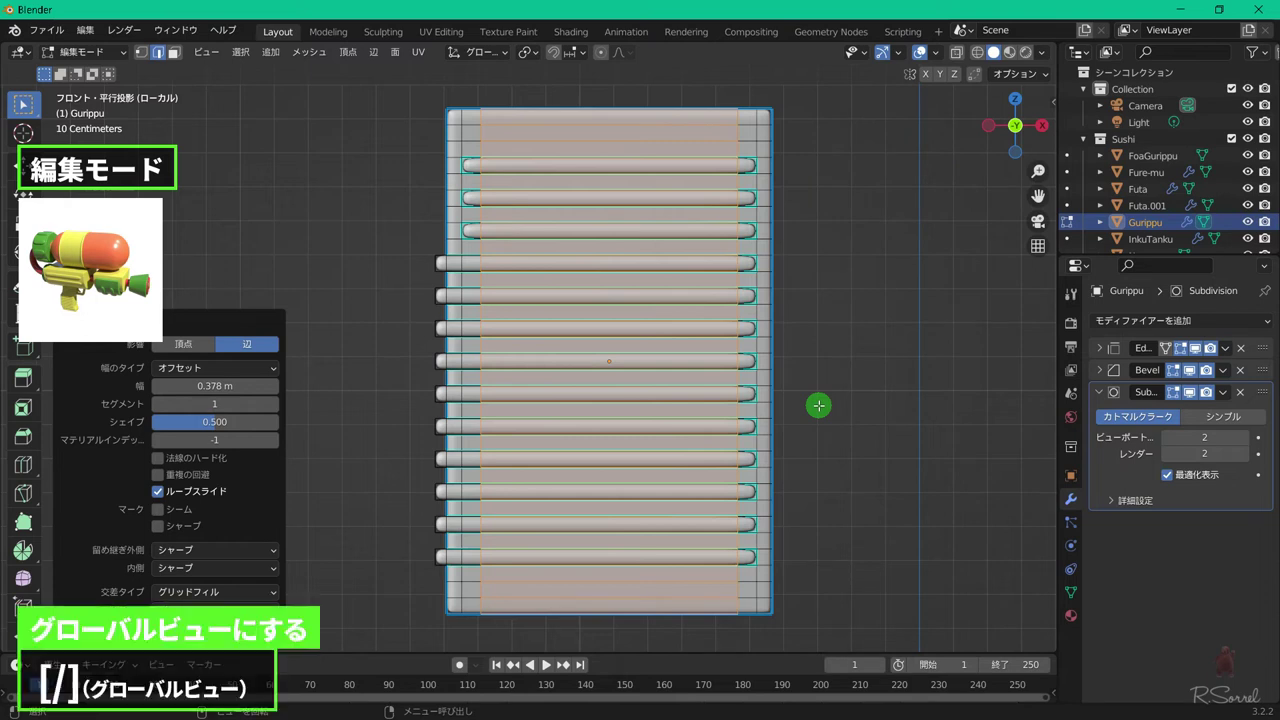
- Show the whole gun in front view with X-ray, face select, nothing selected, proportional editing on
{"action": "key", "text": "slash"}
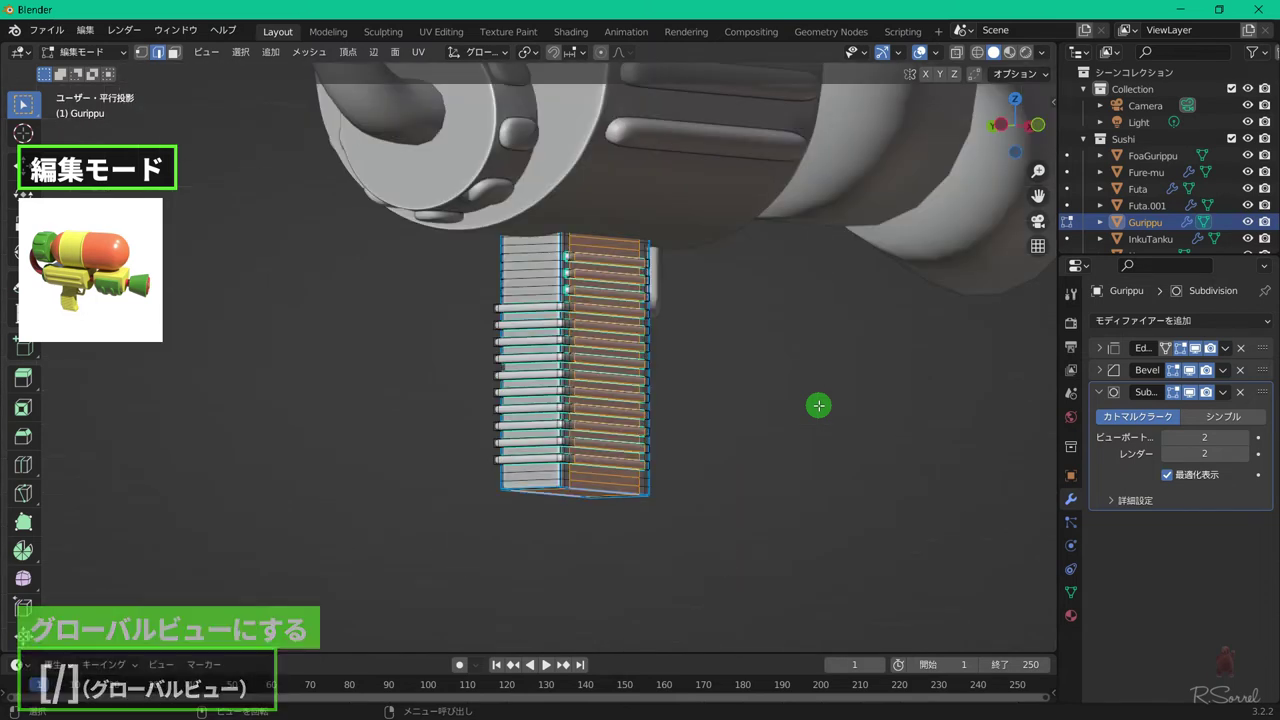
{"action": "key", "text": "KP_1"}
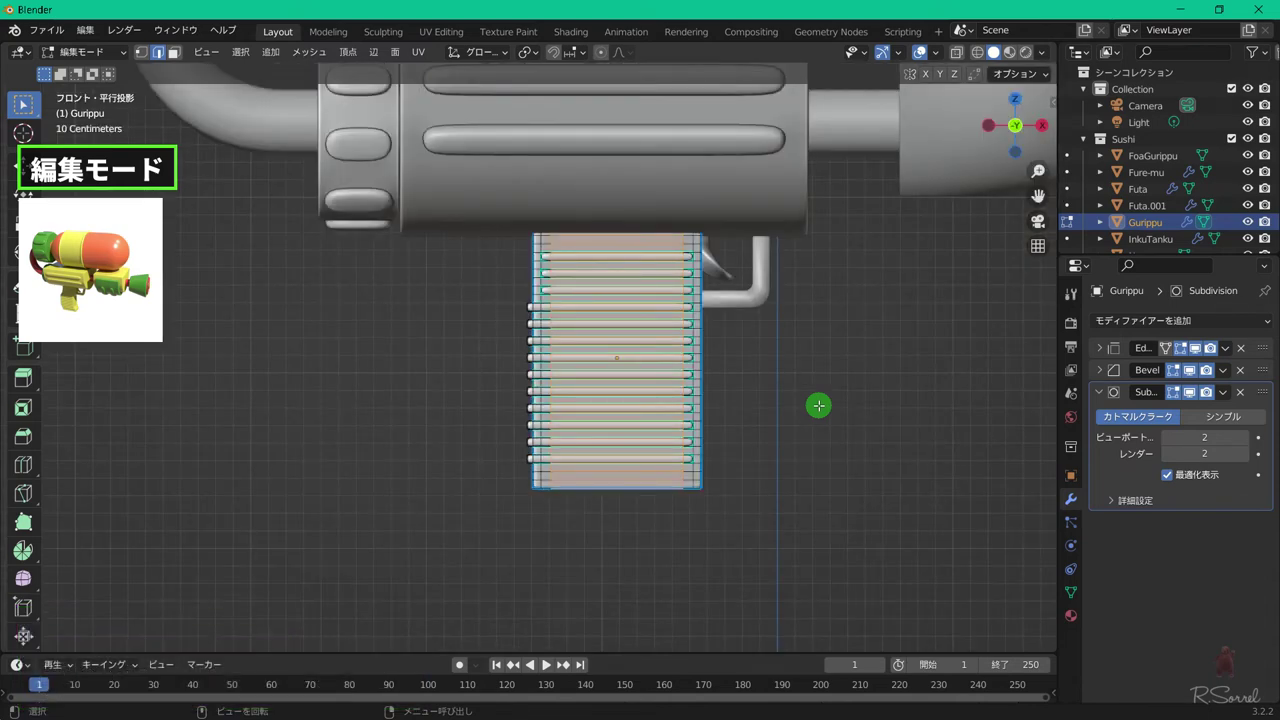
{"action": "scroll", "coordinate": [818, 405], "scroll_direction": "down", "scroll_amount": 3}
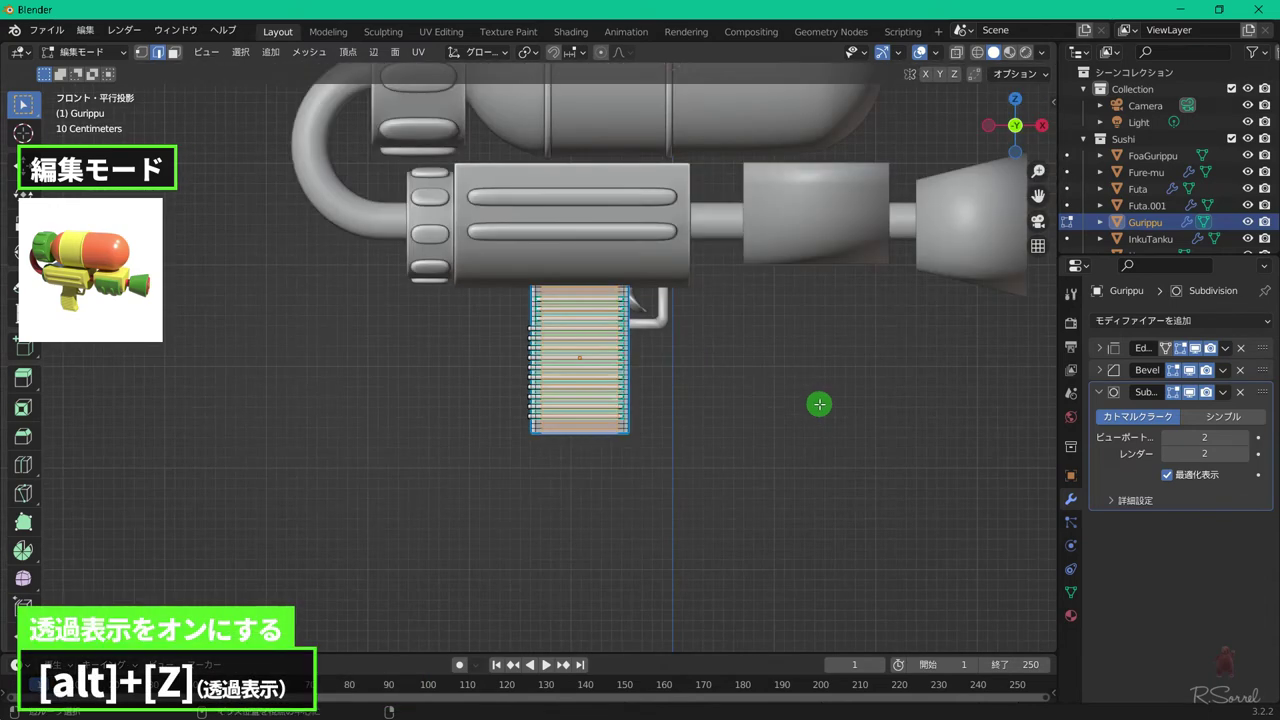
{"action": "key", "text": "alt+z"}
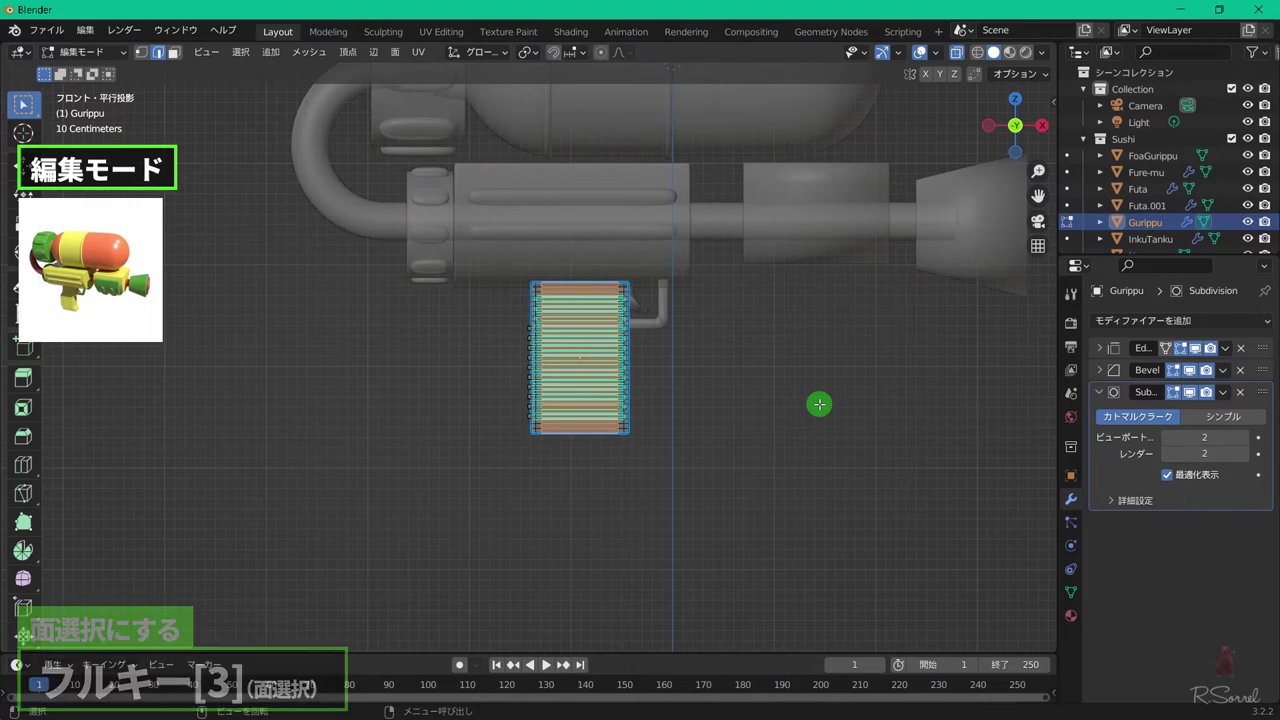
{"action": "key", "text": "3"}
{"action": "key", "text": "alt+a"}
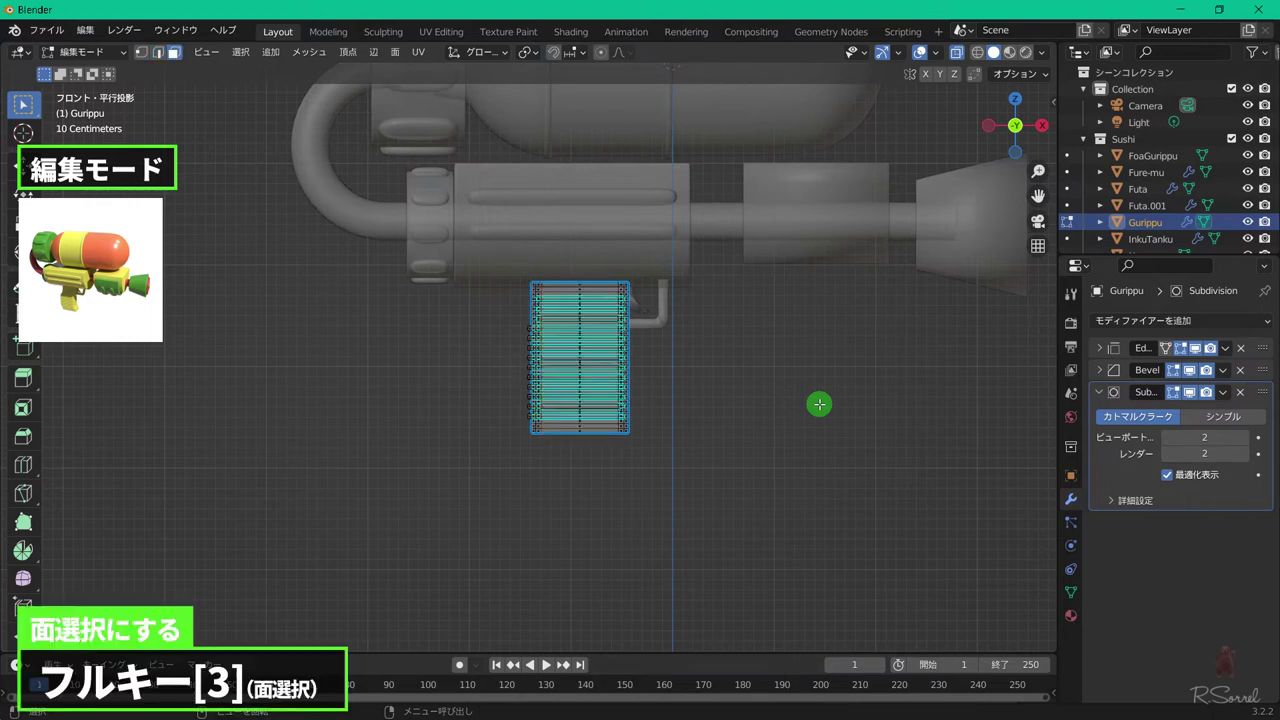
{"action": "scroll", "coordinate": [819, 404], "scroll_direction": "up", "scroll_amount": 3}
{"action": "key", "text": "o"}
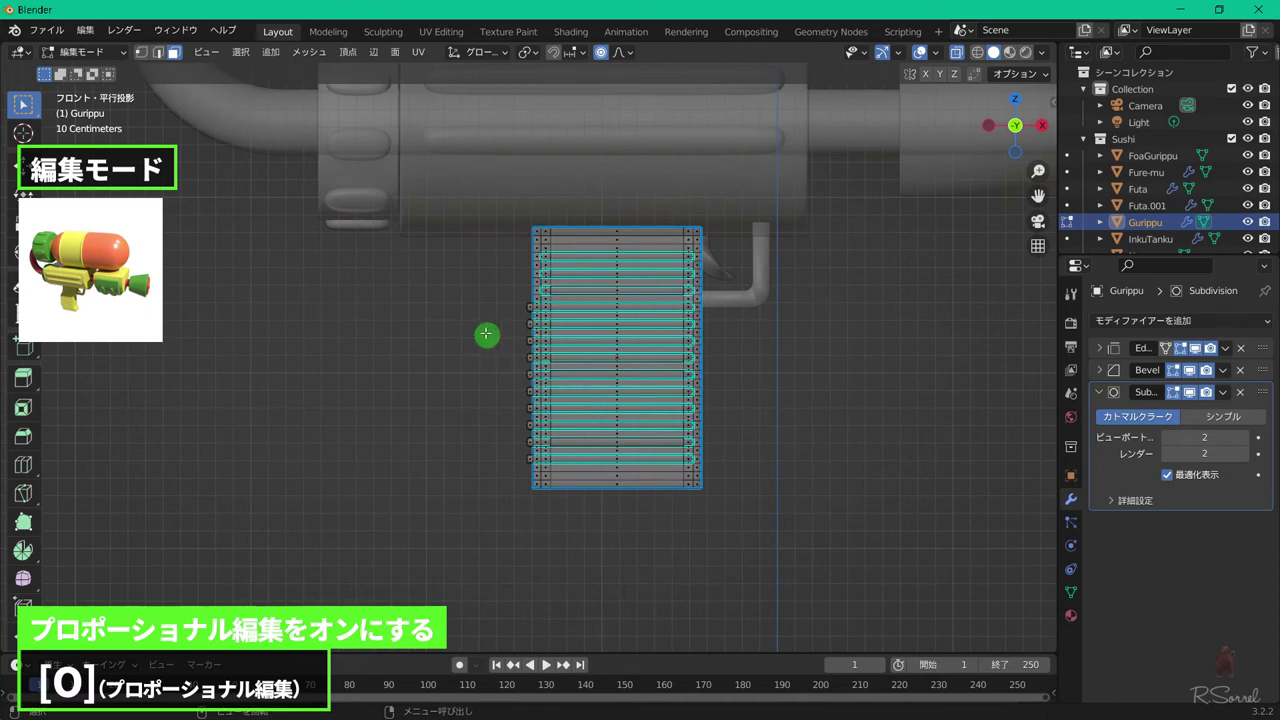
- Shift the grip's middle faces -0.17471 m along X with a tightened proportional falloff
{"action": "left_click_drag", "start_coordinate": [486, 334], "coordinate": [782, 432]}
{"action": "key", "text": "g"}
{"action": "key", "text": "x"}
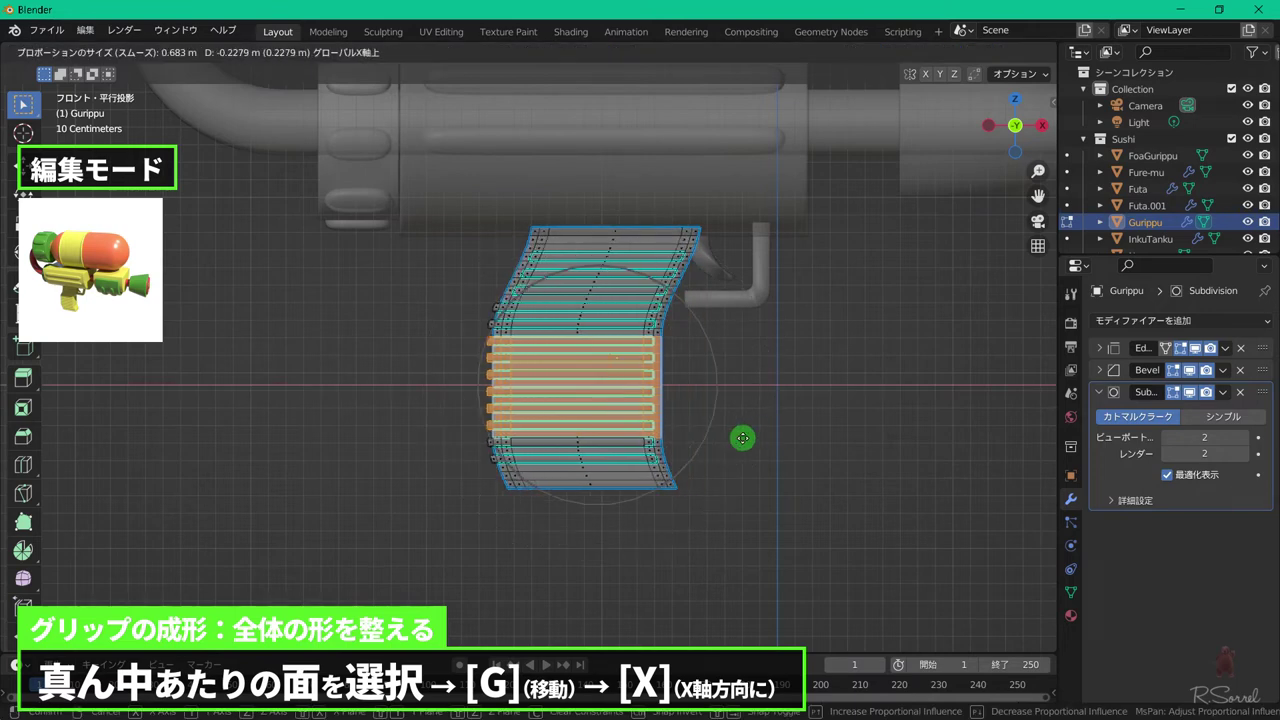
{"action": "scroll", "coordinate": [742, 438], "scroll_direction": "up", "scroll_amount": 4}
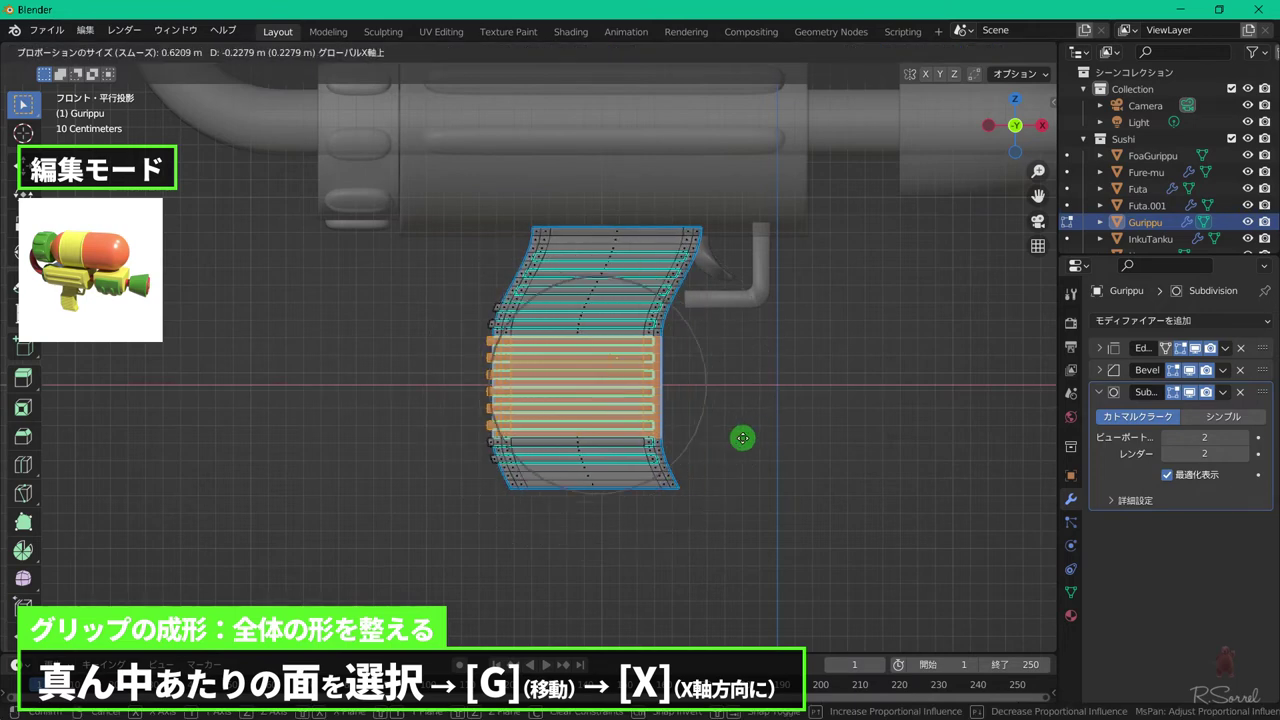
{"action": "scroll", "coordinate": [755, 436], "scroll_direction": "up", "scroll_amount": 3}
{"action": "left_click", "coordinate": [751, 437]}
{"action": "scroll", "coordinate": [740, 437], "scroll_direction": "up", "scroll_amount": 1}
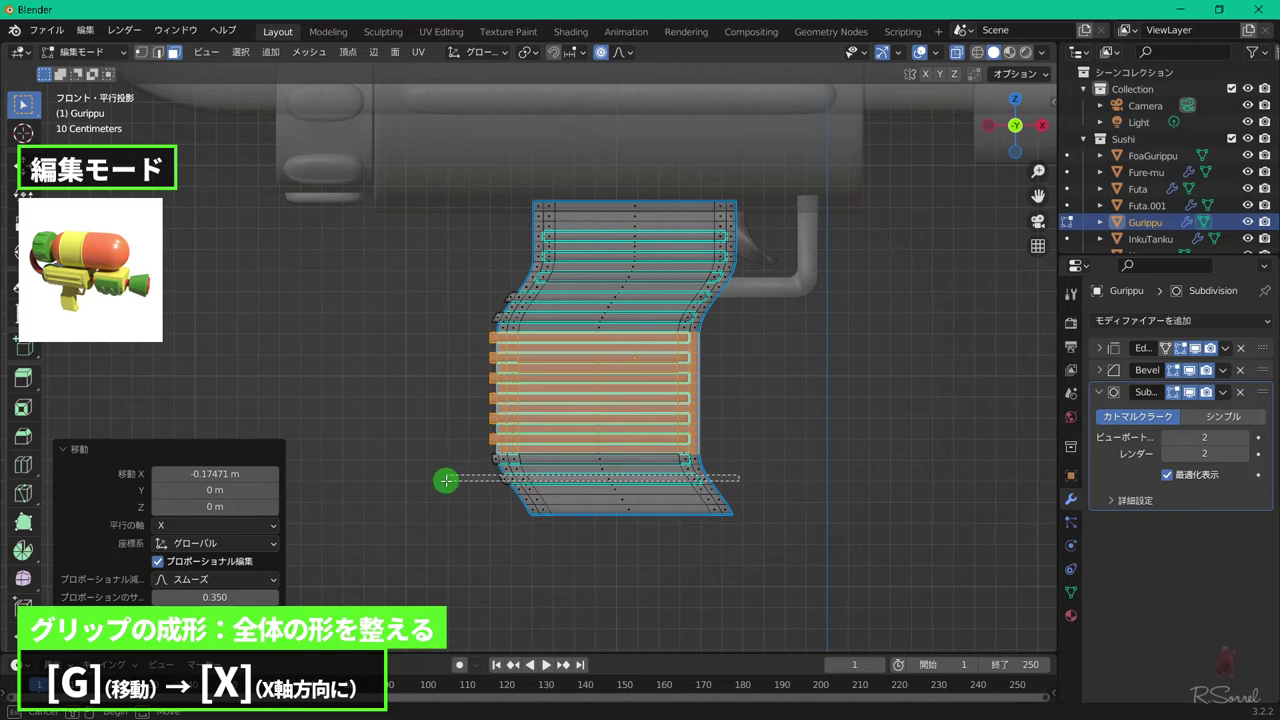
- Shift the grip's bottom edge loop to the right along X
{"action": "left_click", "coordinate": [667, 467], "text": "alt"}
{"action": "key", "text": "g"}
{"action": "key", "text": "x"}
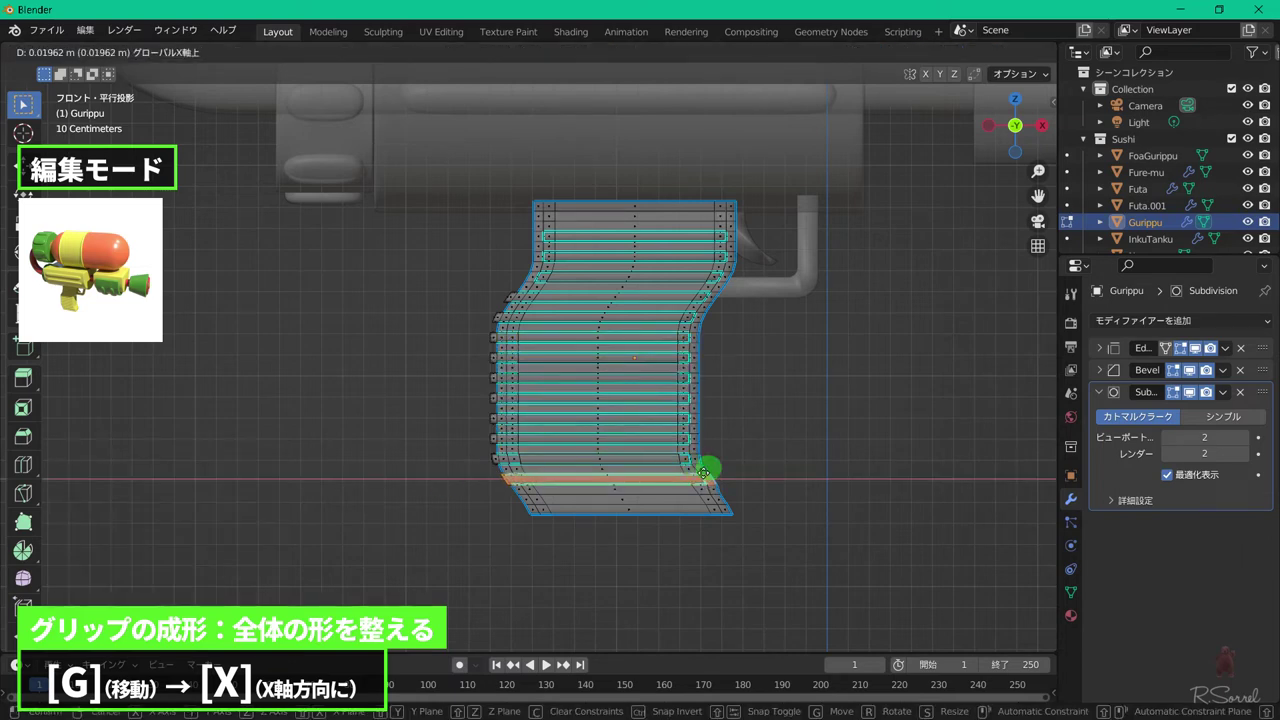
{"action": "left_click", "coordinate": [698, 475]}
{"action": "left_click", "coordinate": [774, 416]}
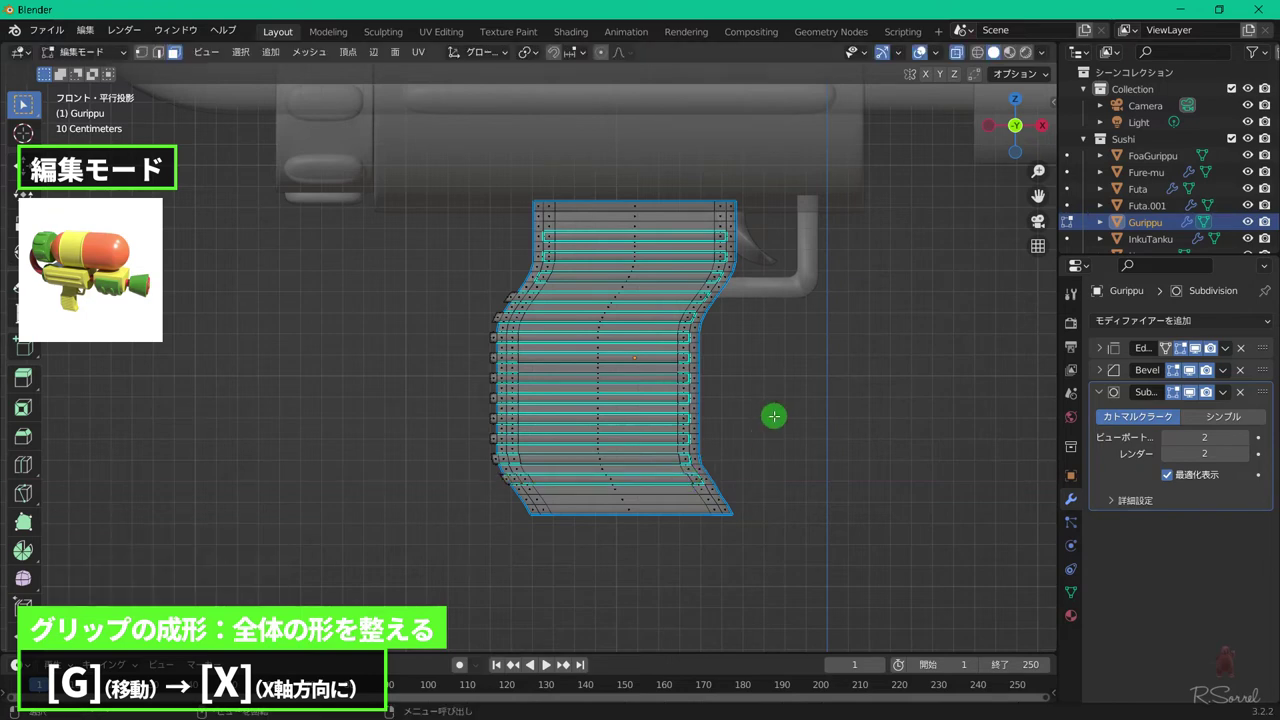
{"action": "scroll", "coordinate": [711, 311], "scroll_direction": "down", "scroll_amount": 5}
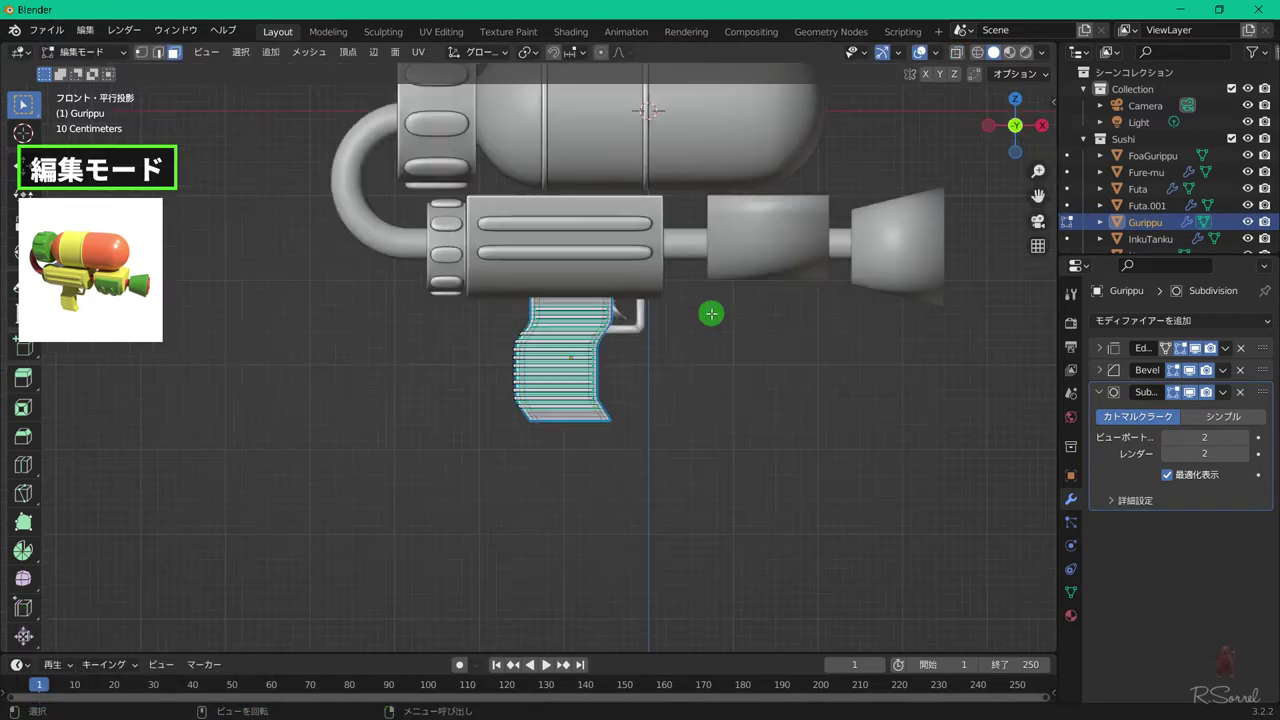
- Scale the grip object to 1.149 along Z in Object Mode
{"action": "key", "text": "Tab"}
{"action": "left_click", "coordinate": [580, 374]}
{"action": "key", "text": "s"}
{"action": "key", "text": "z"}
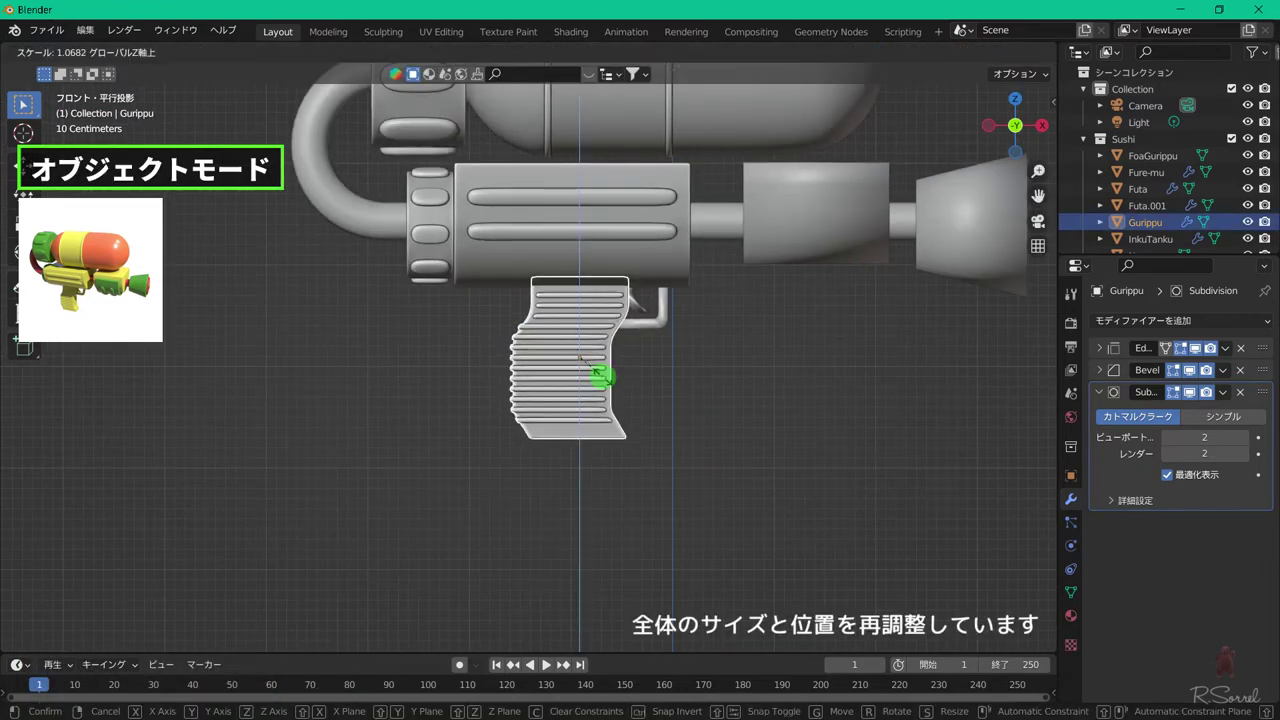
{"action": "left_click", "coordinate": [614, 380]}
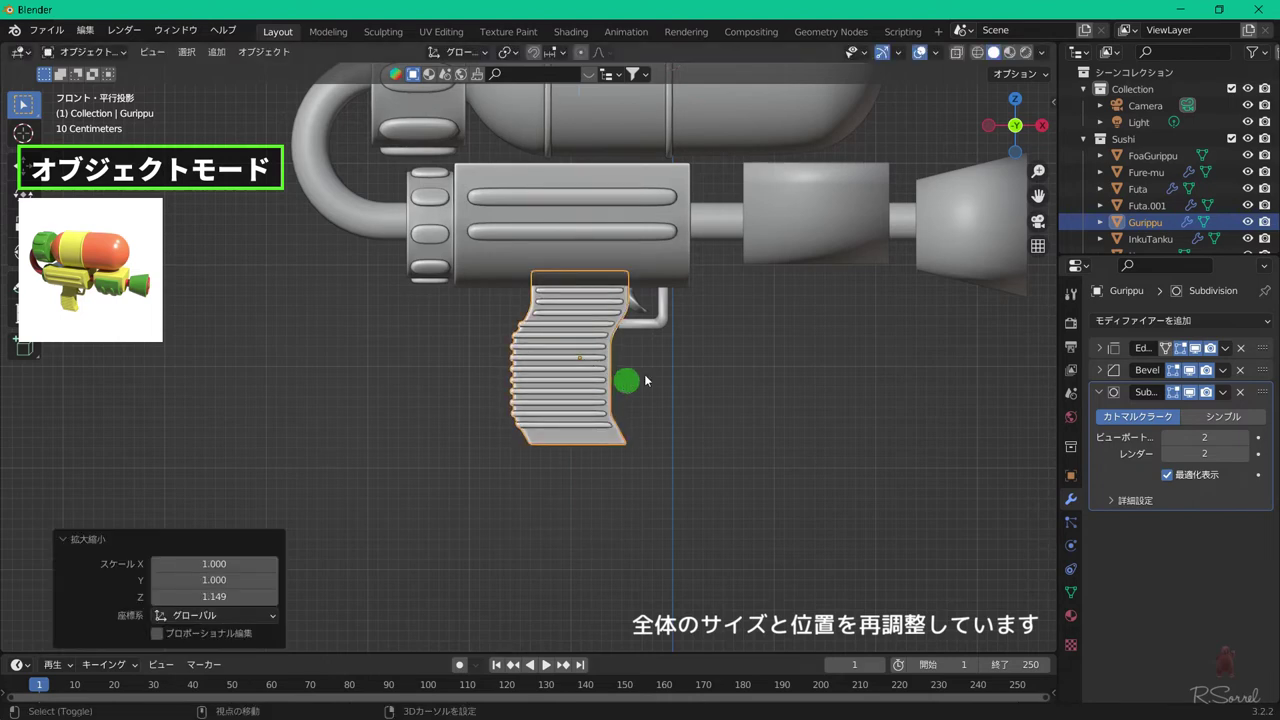
- Lower the grip 0.084006 m along Z beneath the barrel
{"action": "key", "text": "g"}
{"action": "key", "text": "z"}
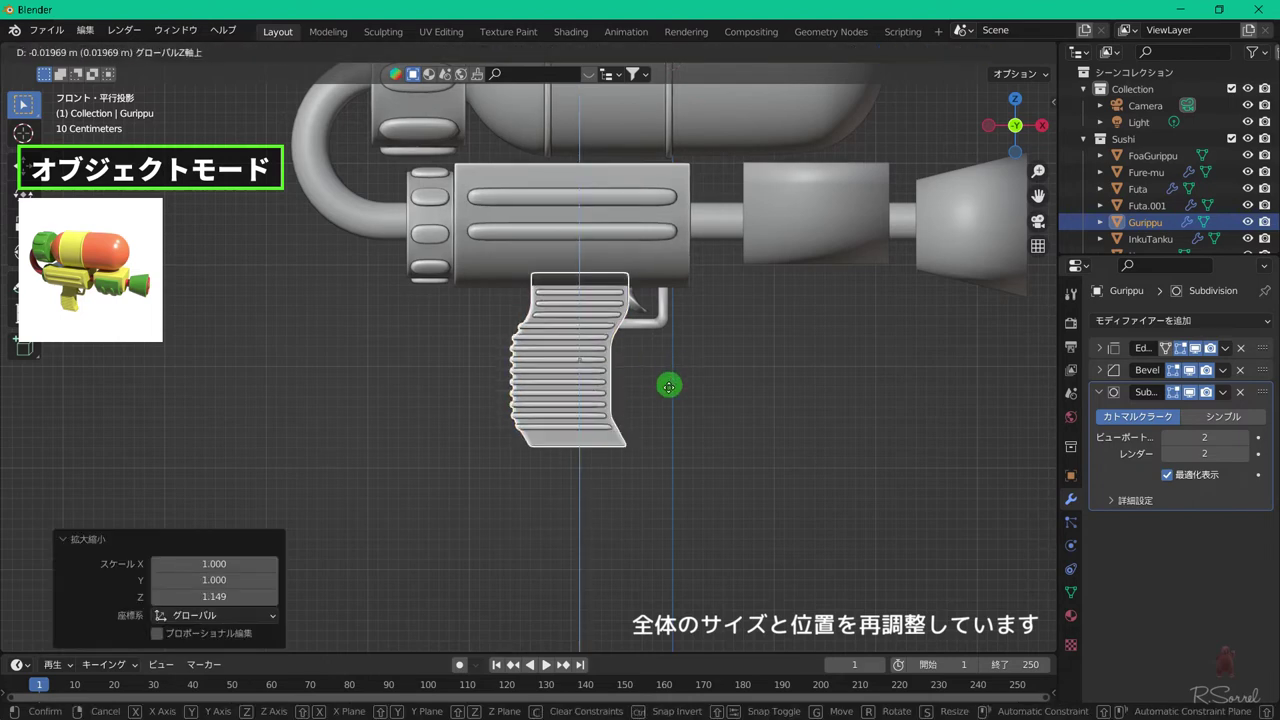
{"action": "mouse_move", "coordinate": [669, 434]}
{"action": "left_click", "coordinate": [663, 453]}
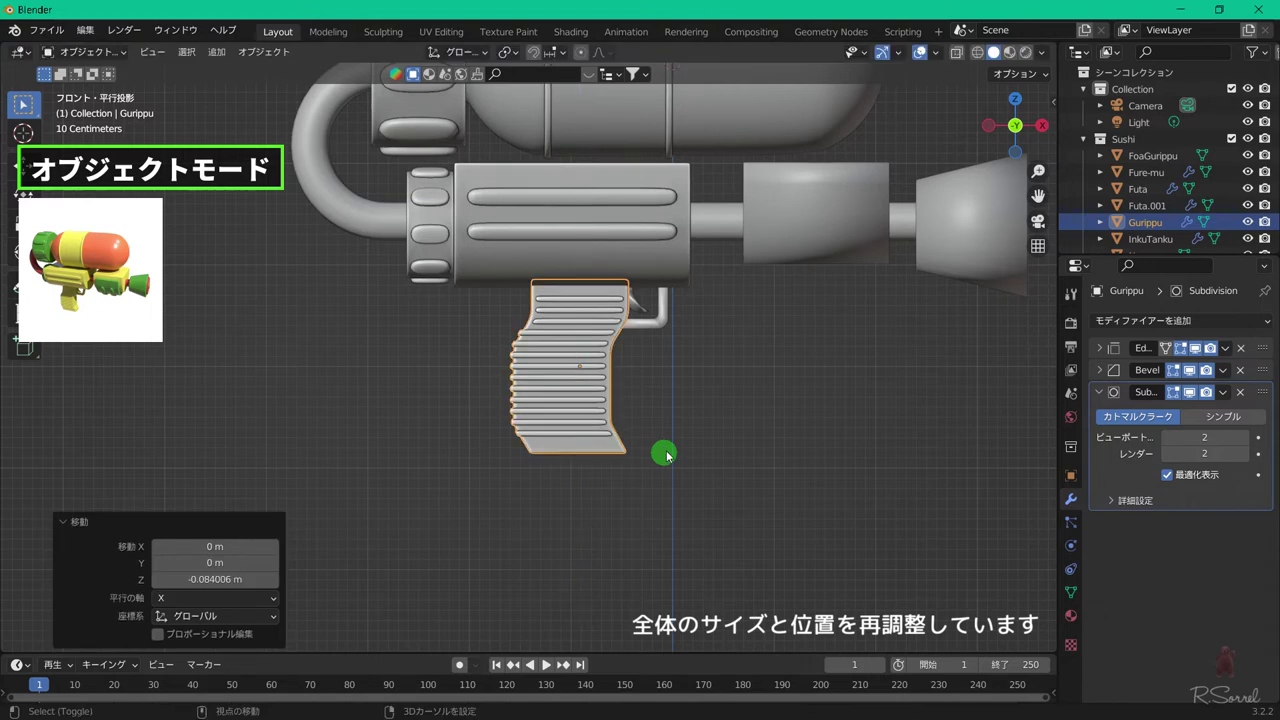
- Return to Edit Mode on the grip in vertex select mode
{"action": "scroll", "coordinate": [700, 440], "scroll_direction": "up", "scroll_amount": 2}
{"action": "key", "text": "Tab"}
{"action": "scroll", "coordinate": [757, 399], "scroll_direction": "up", "scroll_amount": 2}
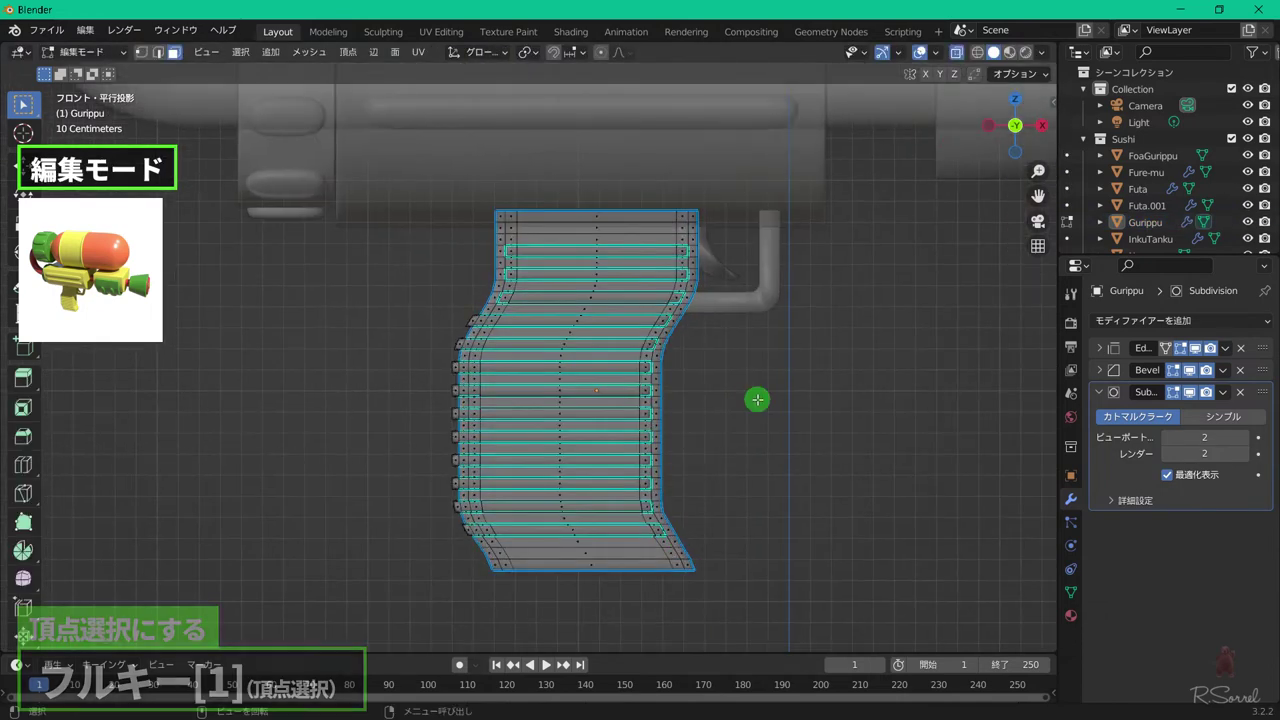
{"action": "key", "text": "1"}
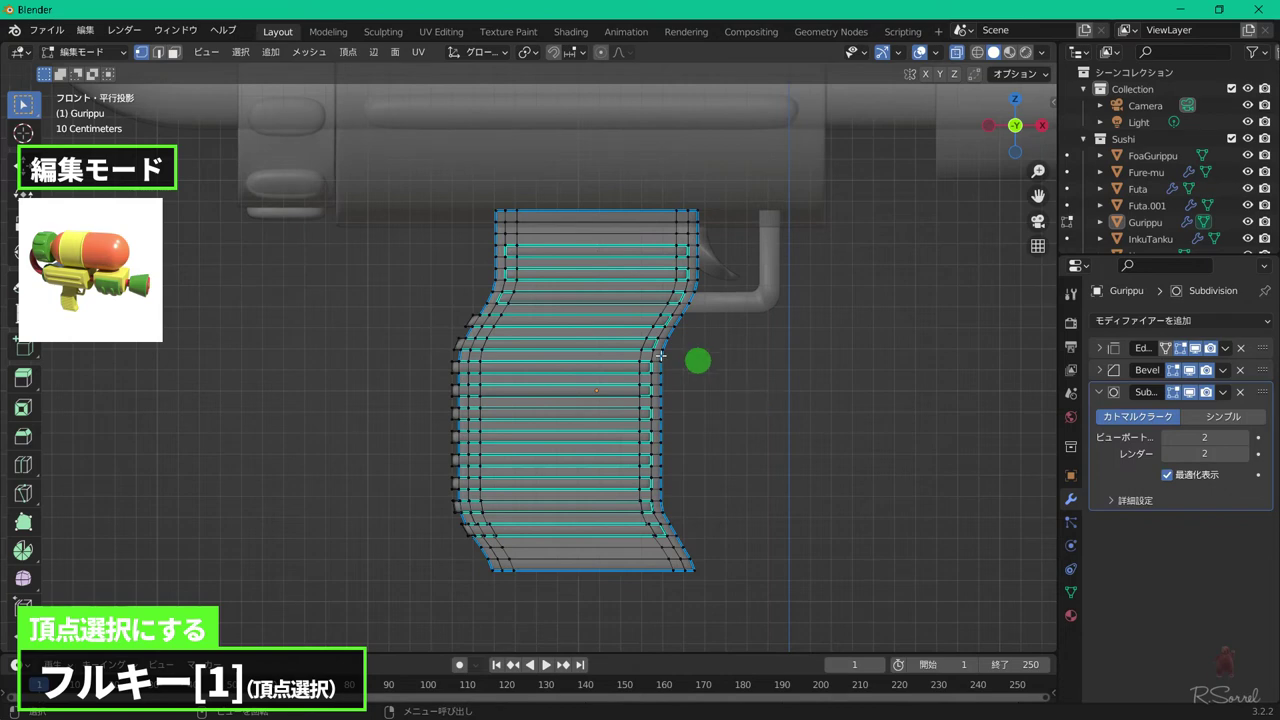
{"action": "scroll", "coordinate": [549, 257], "scroll_direction": "up", "scroll_amount": 3}
- Shorten the top ridge by sliding its left-end vertices right along X
{"action": "scroll", "coordinate": [554, 229], "scroll_direction": "up", "scroll_amount": 3}
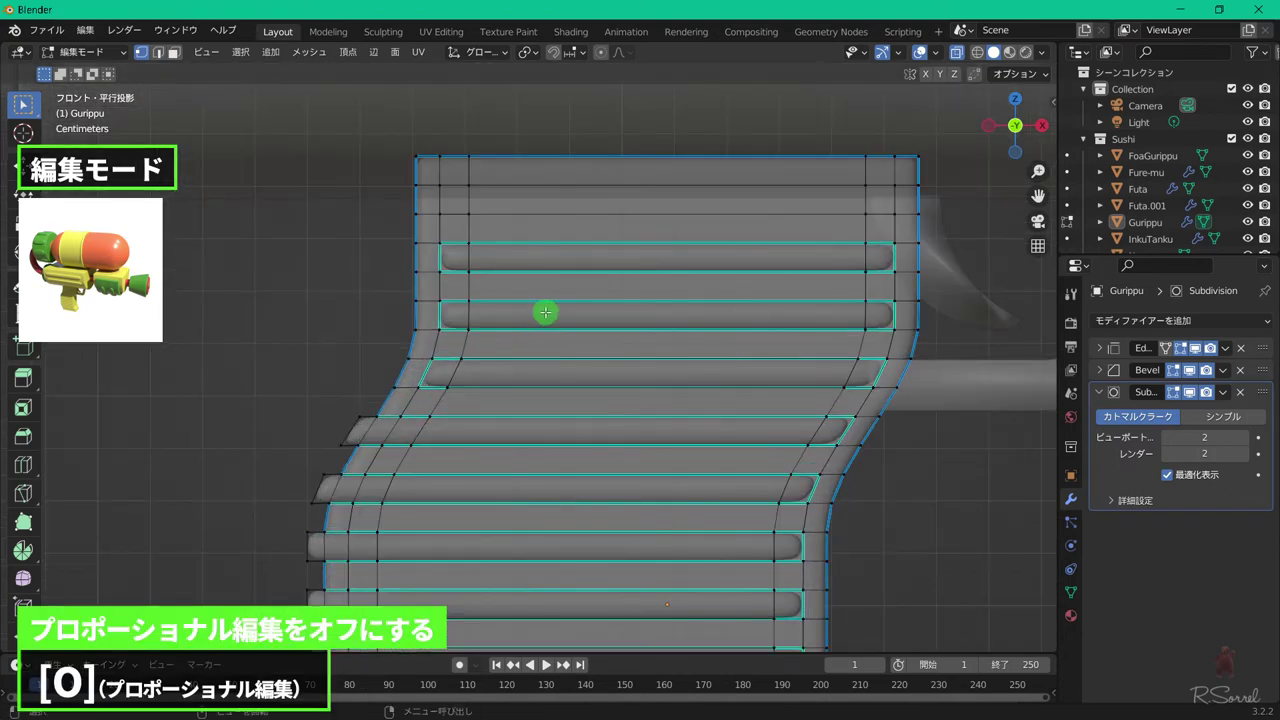
{"action": "scroll", "coordinate": [550, 310], "scroll_direction": "up", "scroll_amount": 2}
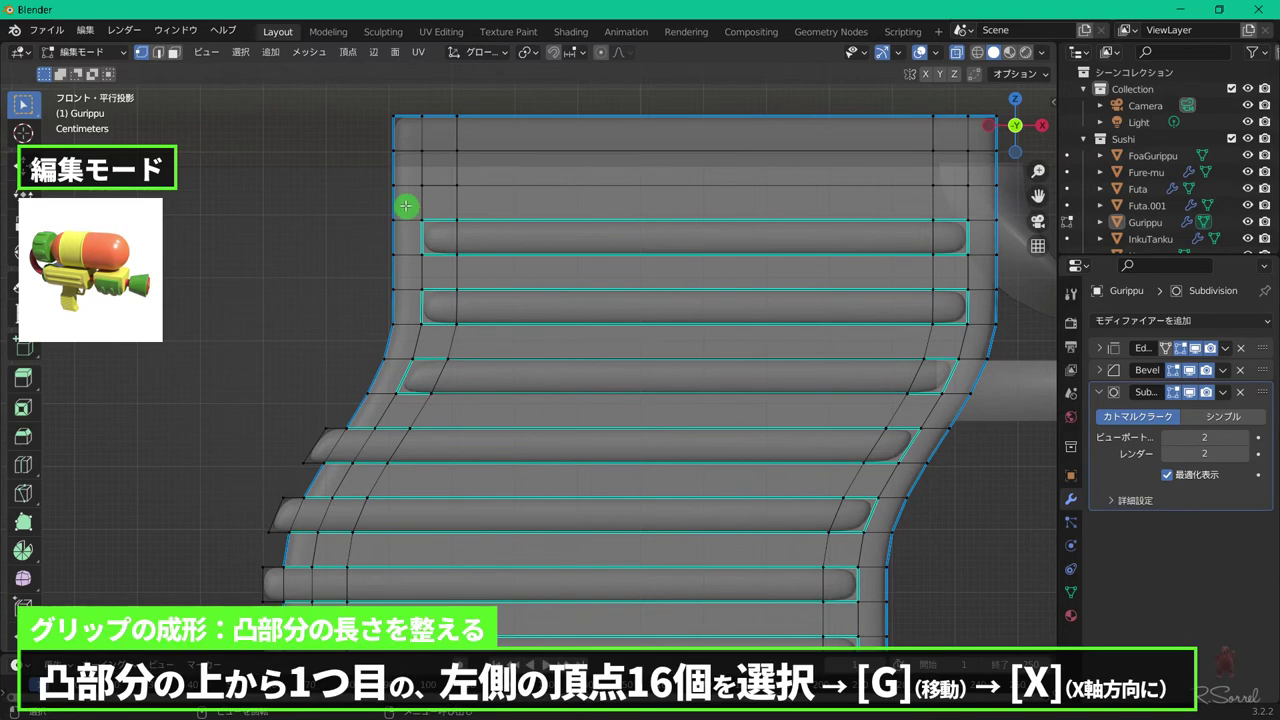
{"action": "left_click_drag", "start_coordinate": [404, 205], "coordinate": [484, 269]}
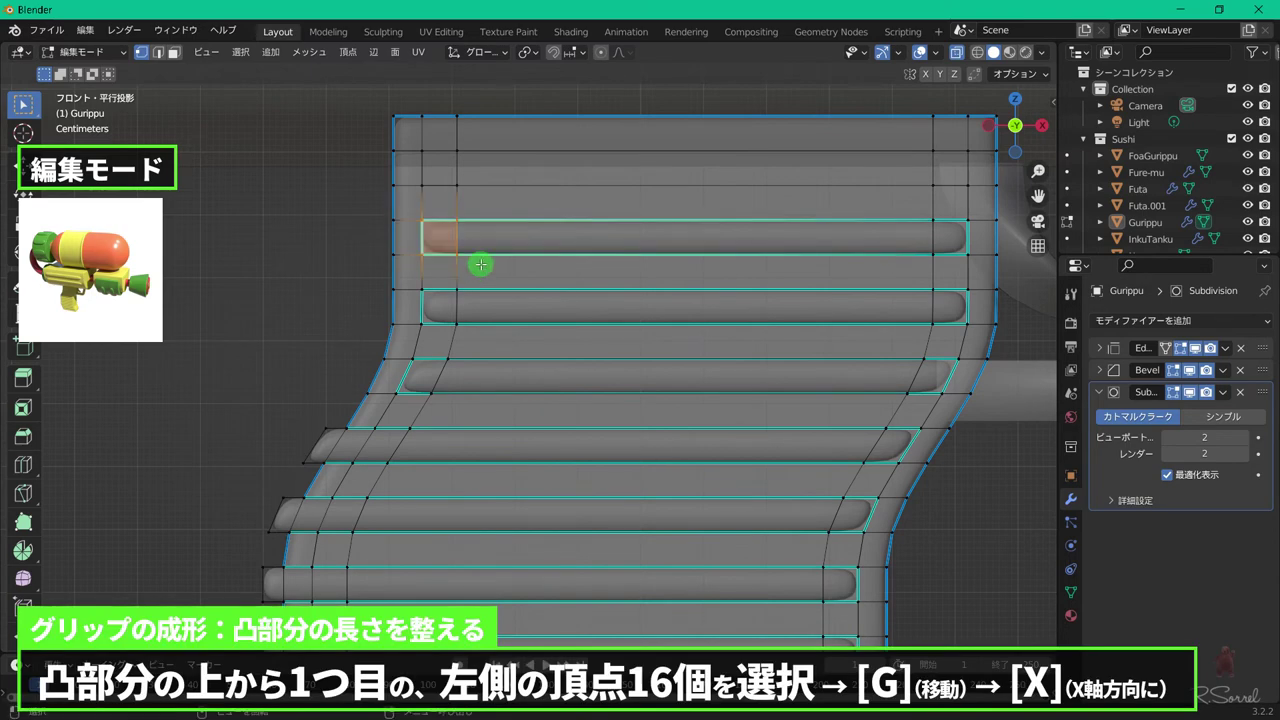
{"action": "middle_click_drag", "start_coordinate": [481, 264], "coordinate": [569, 262]}
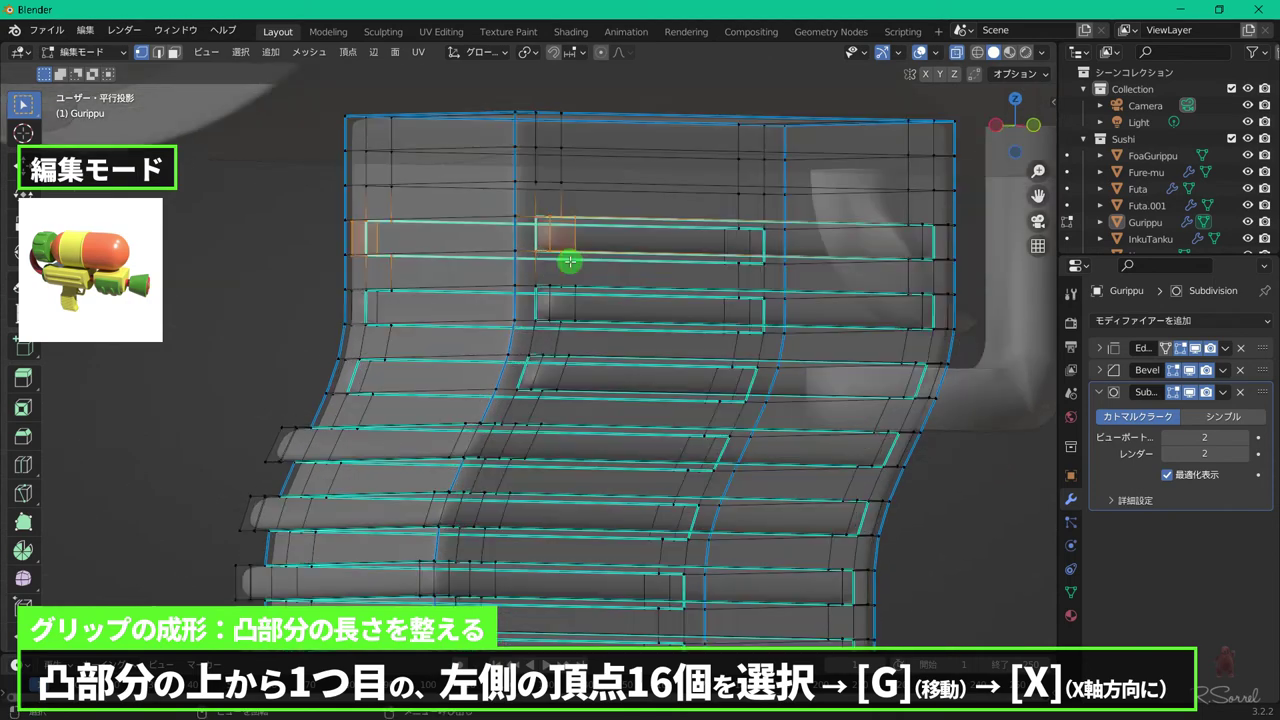
{"action": "key", "text": "KP_1"}
{"action": "key", "text": "g"}
{"action": "key", "text": "x"}
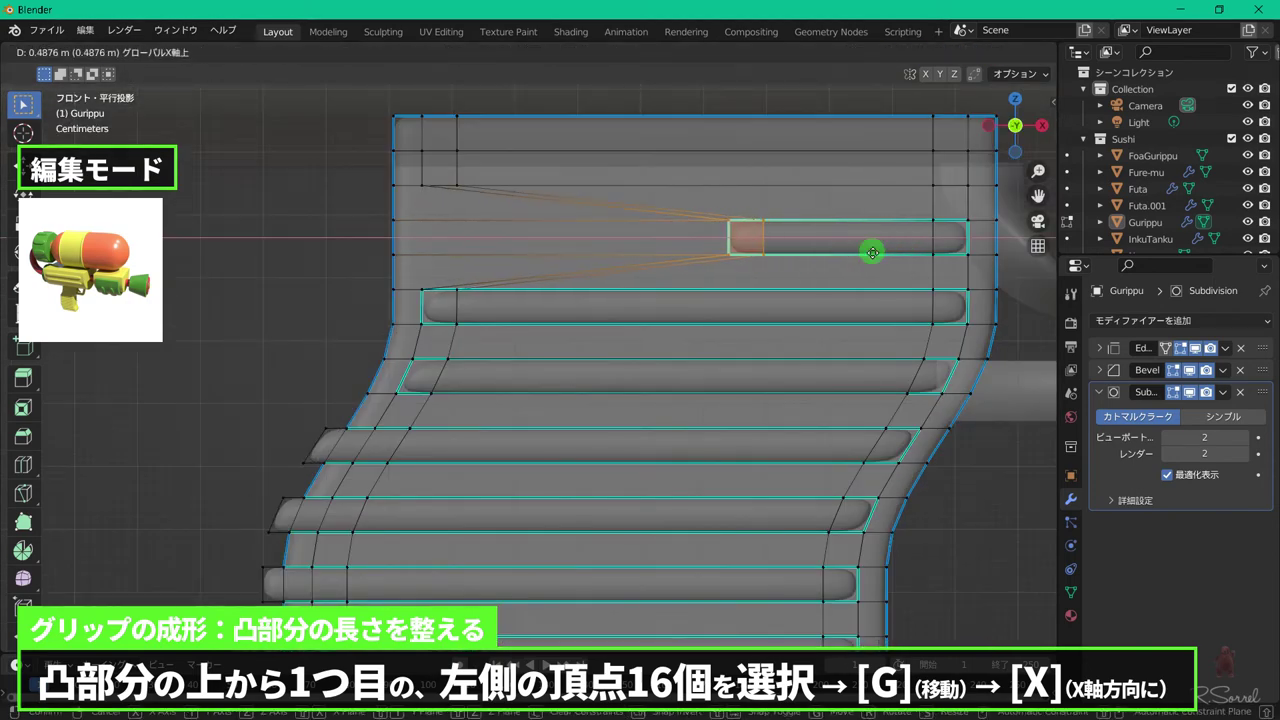
{"action": "left_click", "coordinate": [872, 252]}
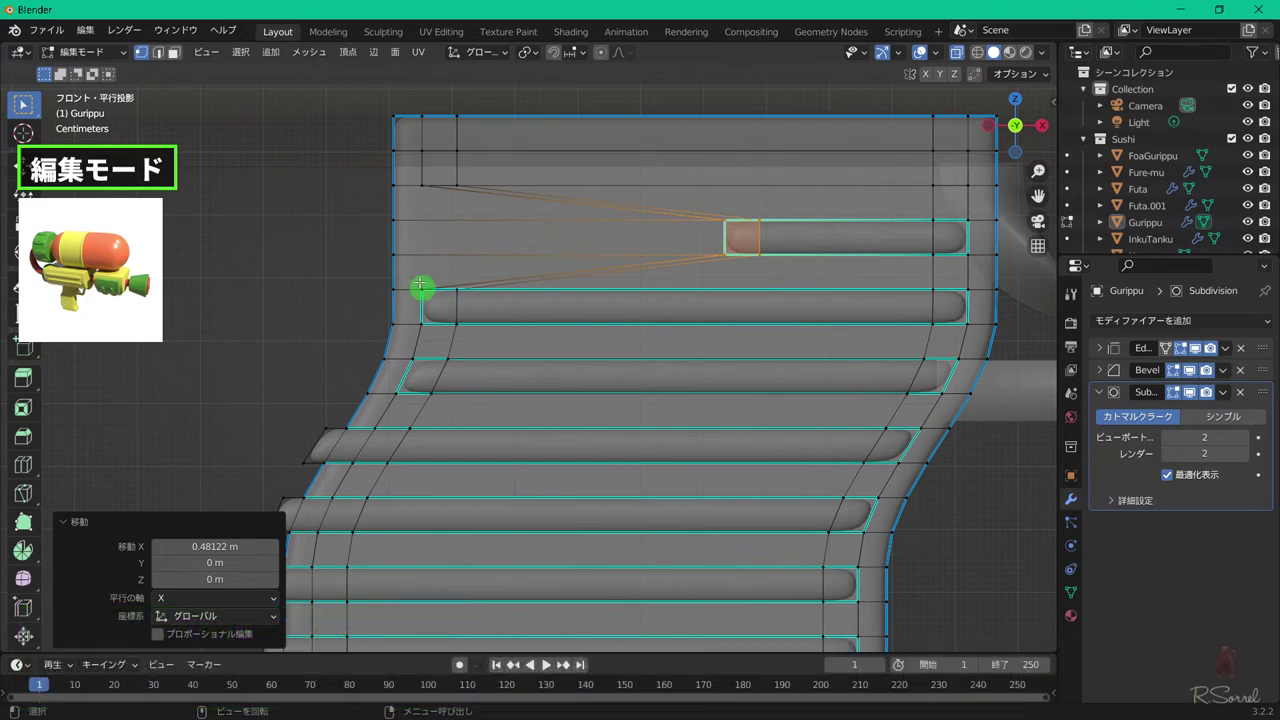
- Shorten the second and third ridges by sliding their left-end vertices right along X
{"action": "left_click_drag", "start_coordinate": [410, 277], "coordinate": [501, 337]}
{"action": "key", "text": "g"}
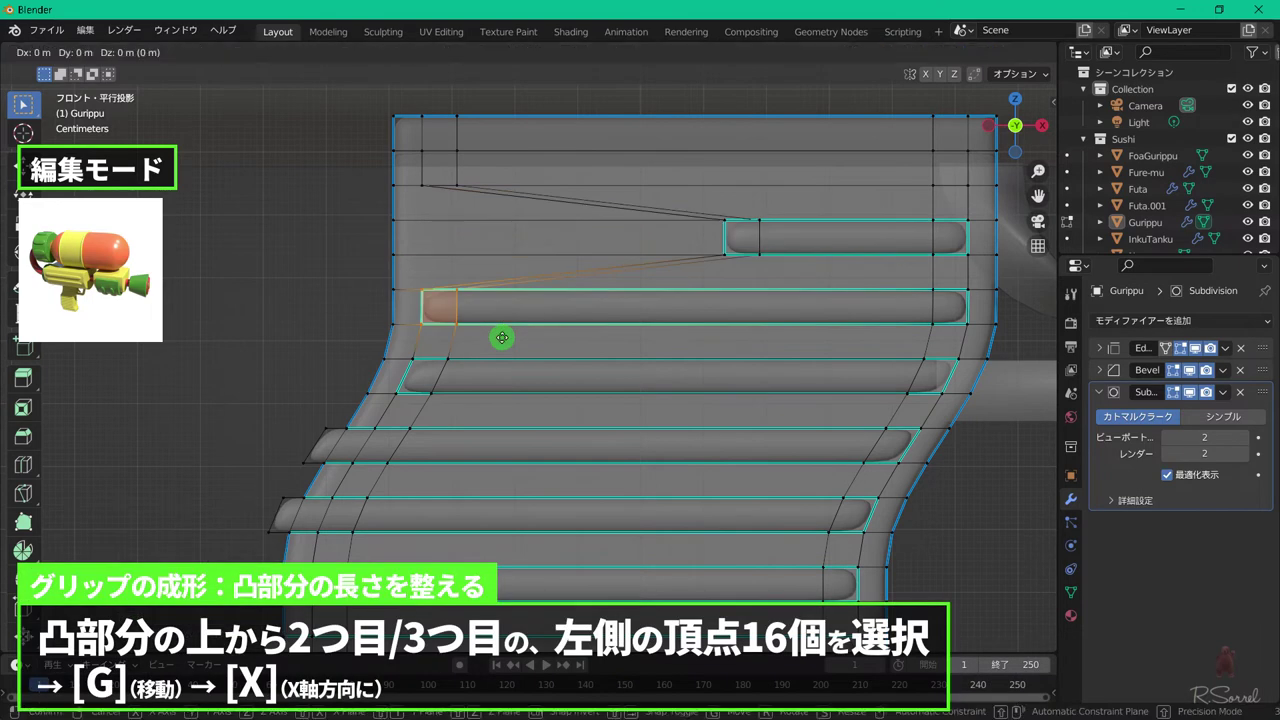
{"action": "key", "text": "x"}
{"action": "left_click", "coordinate": [680, 316]}
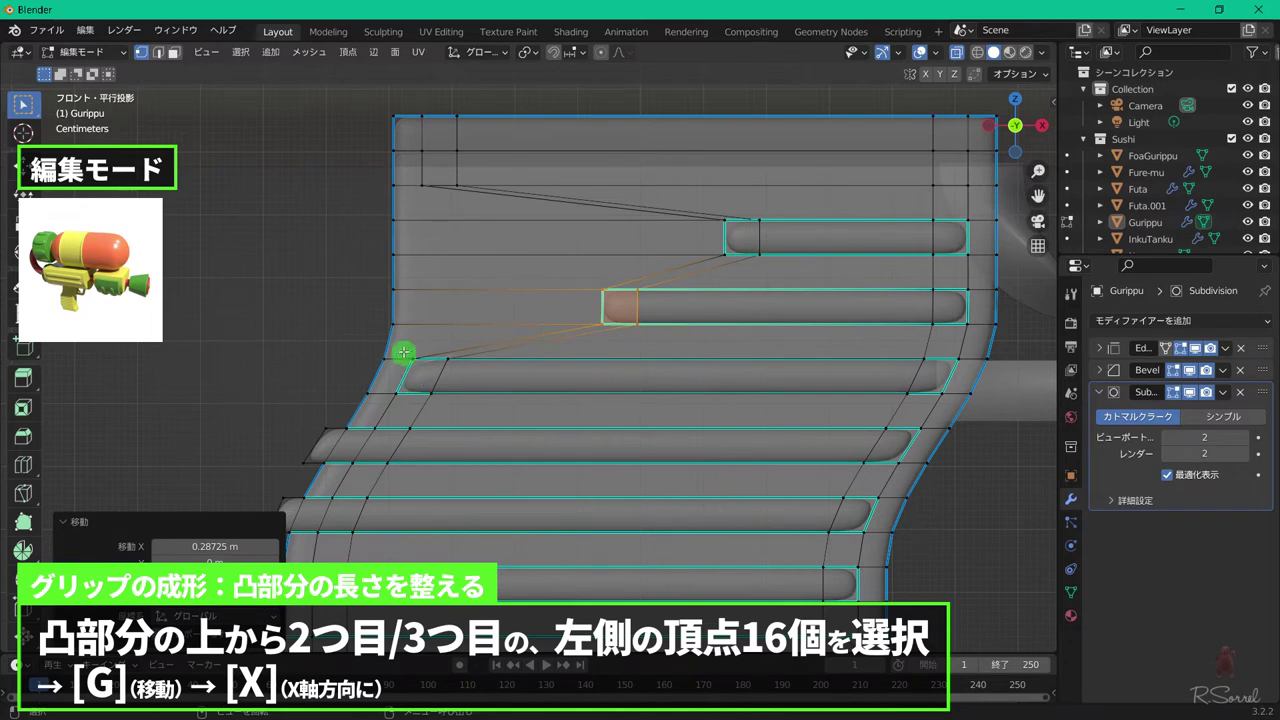
{"action": "left_click_drag", "start_coordinate": [397, 349], "coordinate": [475, 402]}
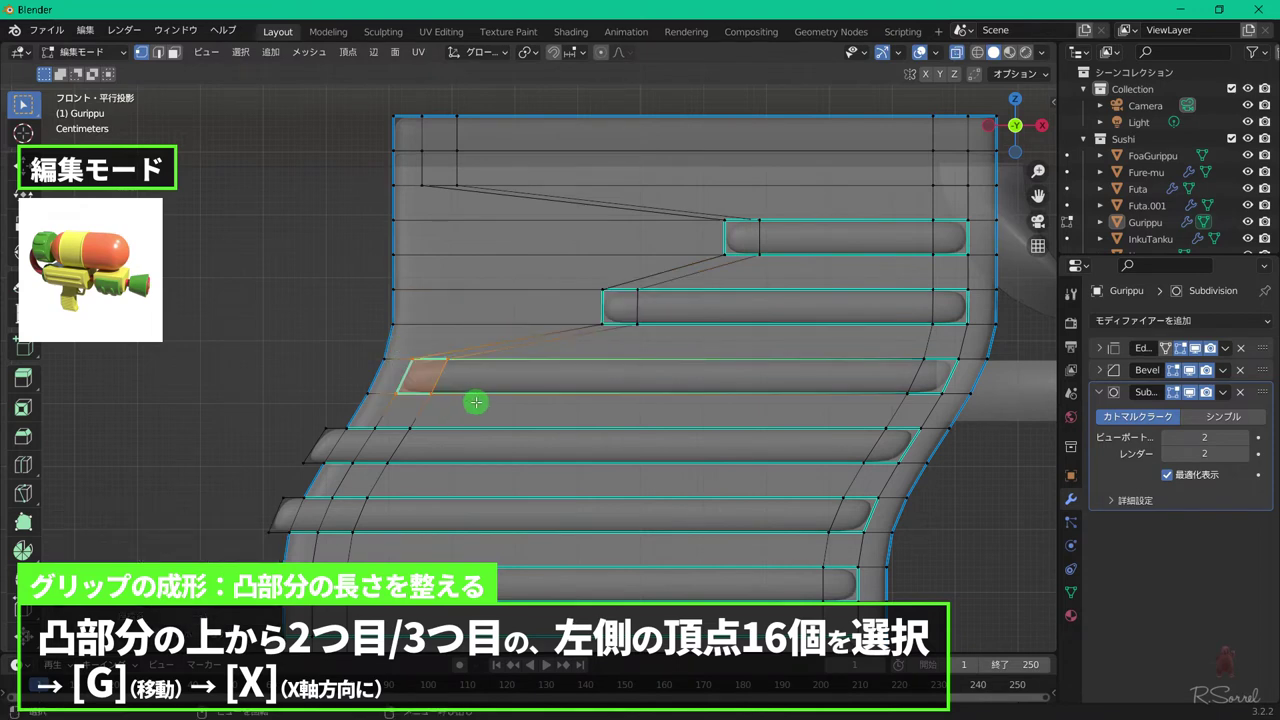
{"action": "key", "text": "g"}
{"action": "key", "text": "x"}
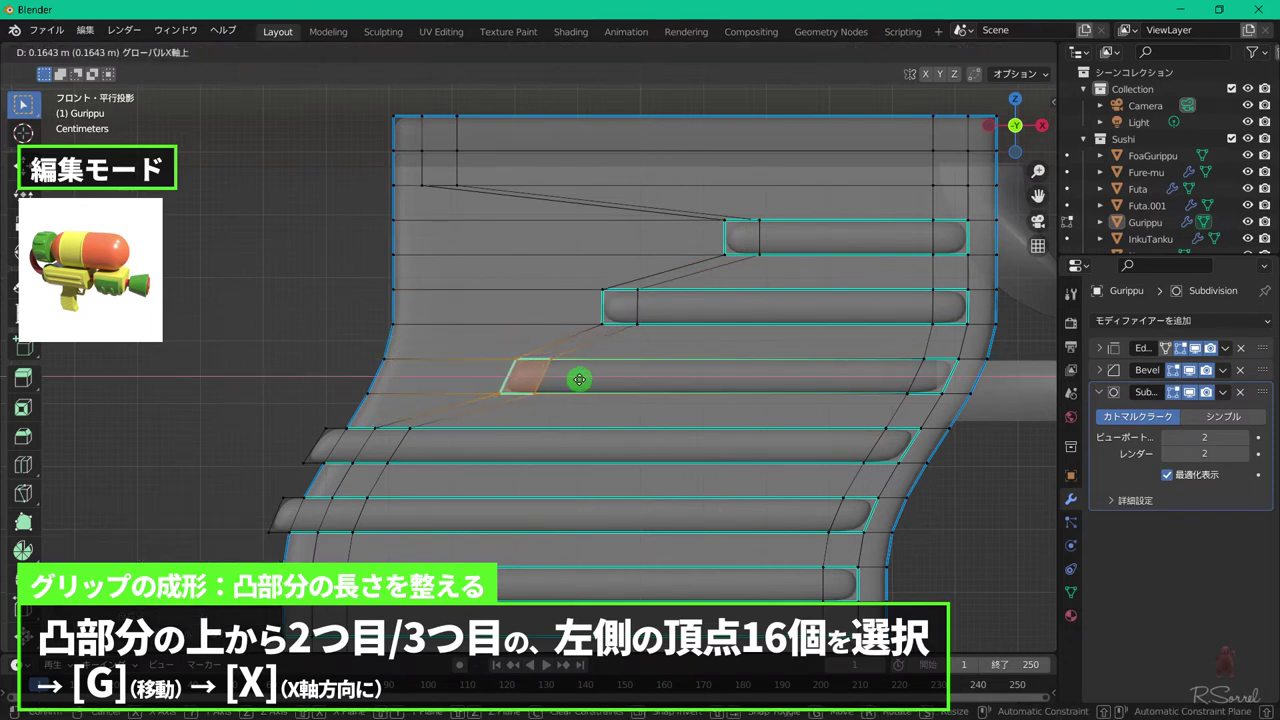
{"action": "left_click", "coordinate": [579, 379]}
{"action": "left_click", "coordinate": [534, 357]}
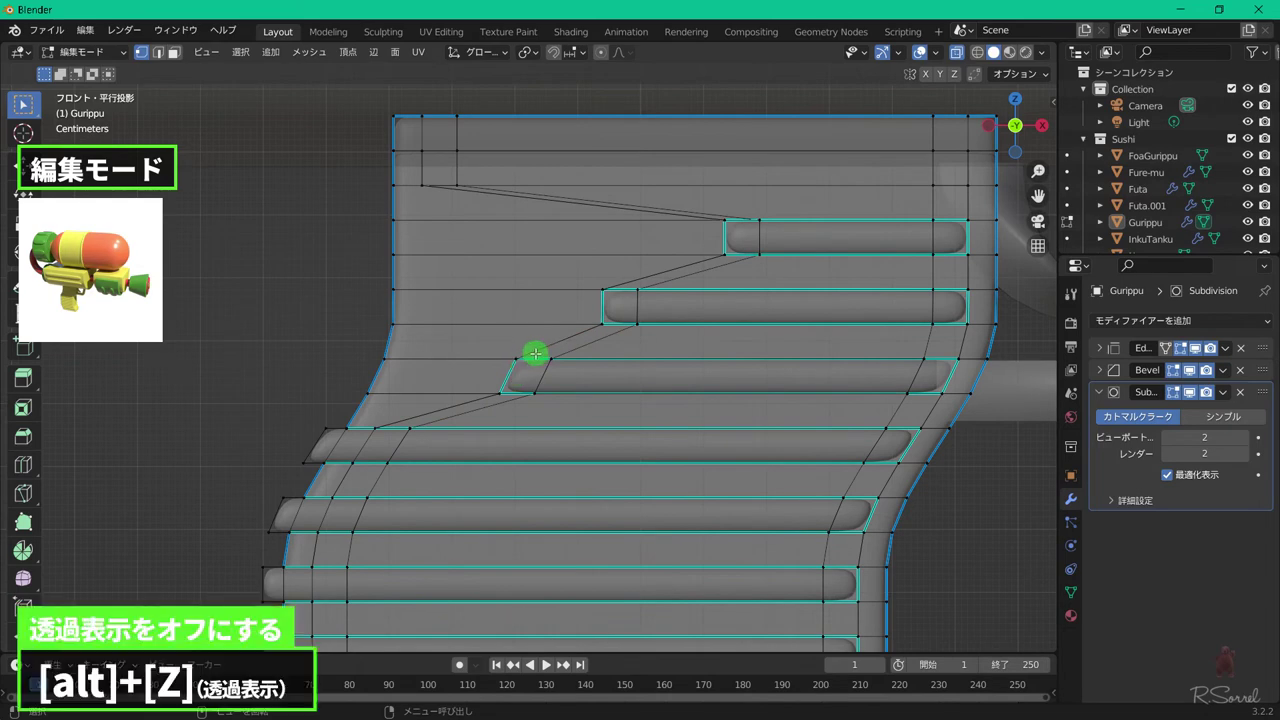
- Turn off X-ray and return to Object Mode
{"action": "key", "text": "alt+z"}
{"action": "scroll", "coordinate": [535, 353], "scroll_direction": "down", "scroll_amount": 2}
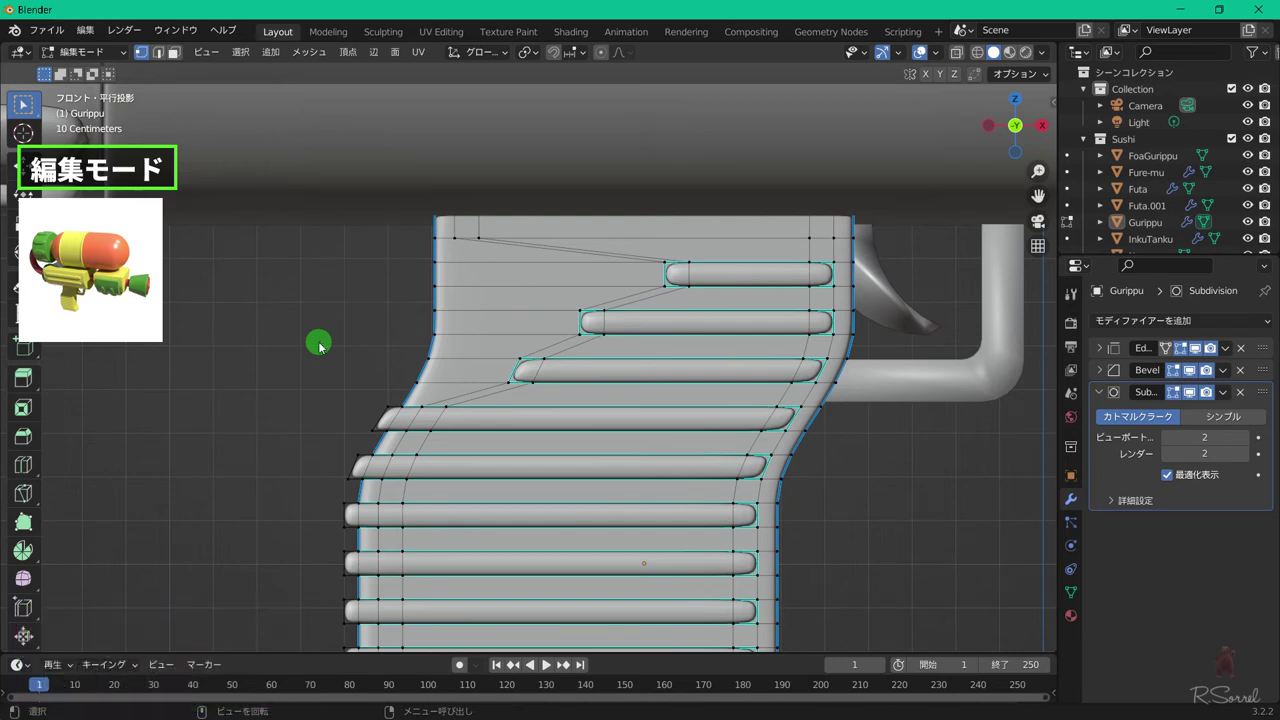
{"action": "key", "text": "Tab"}
{"action": "scroll", "coordinate": [319, 346], "scroll_direction": "down", "scroll_amount": 4}
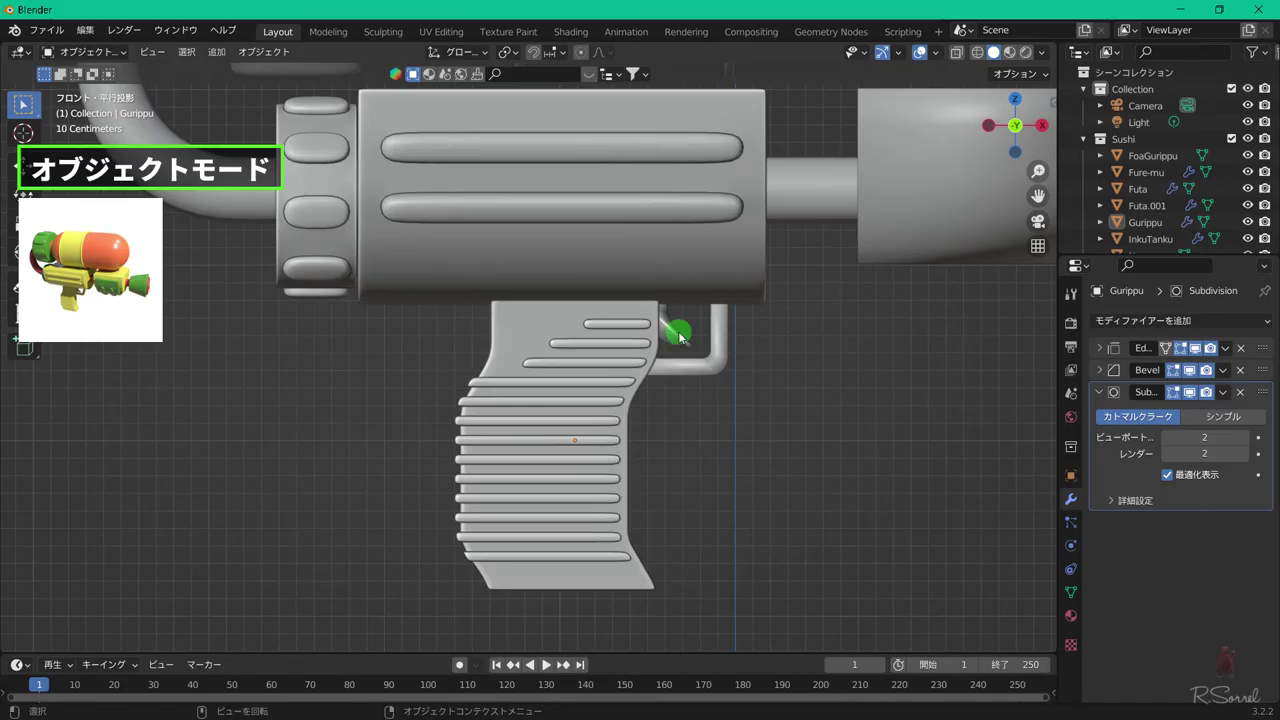
- Isolate the Toriga trigger piece in local view and inspect it in Edit Mode's edge select
{"action": "left_click", "coordinate": [677, 334]}
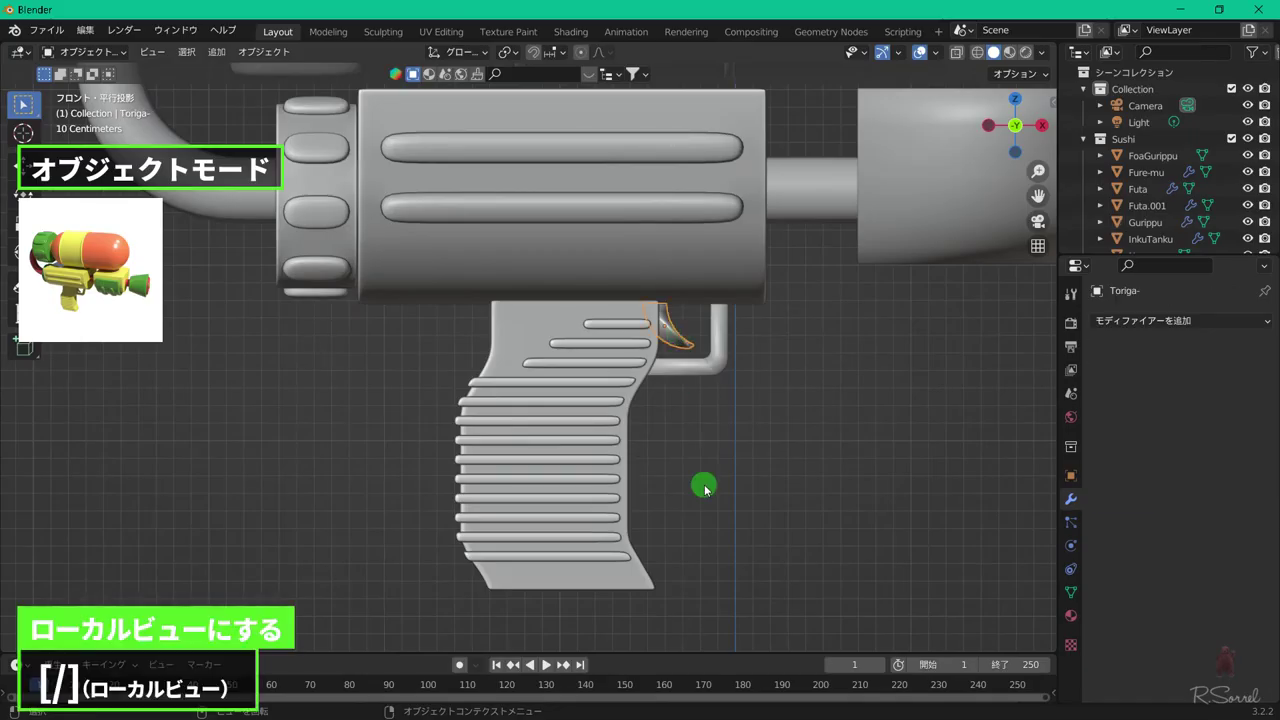
{"action": "key", "text": "KP_Divide"}
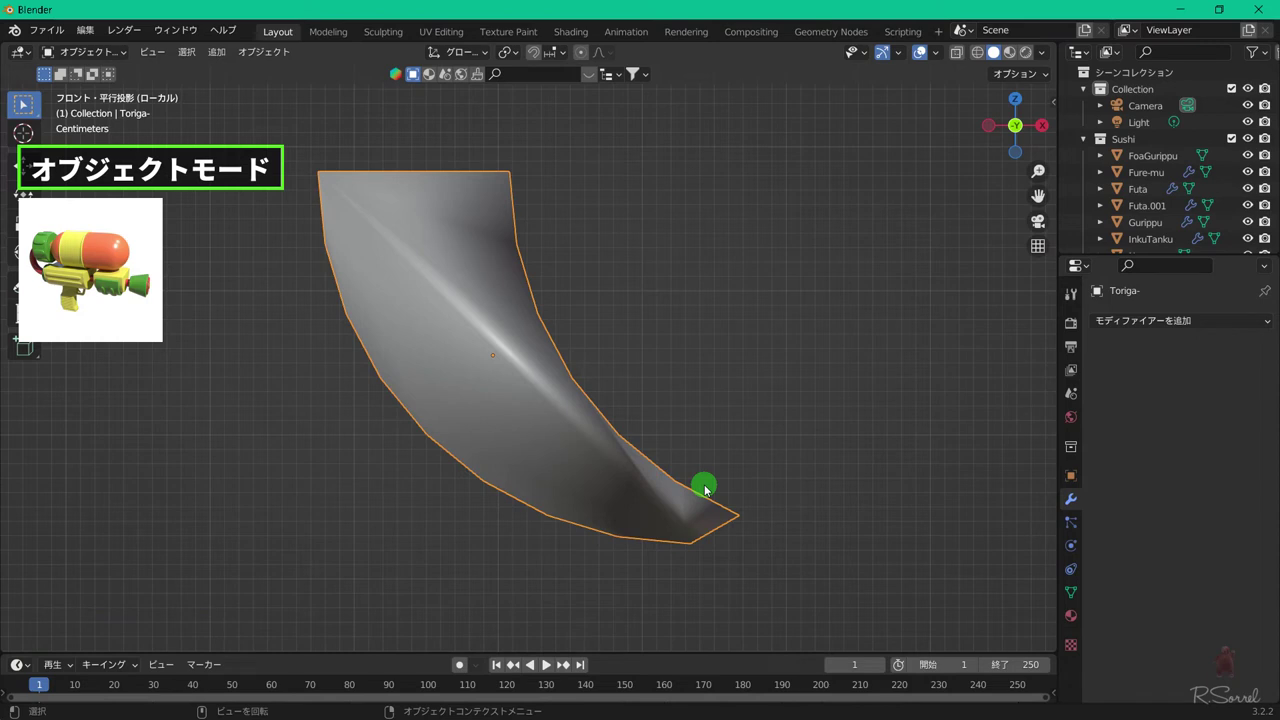
{"action": "key", "text": "Tab"}
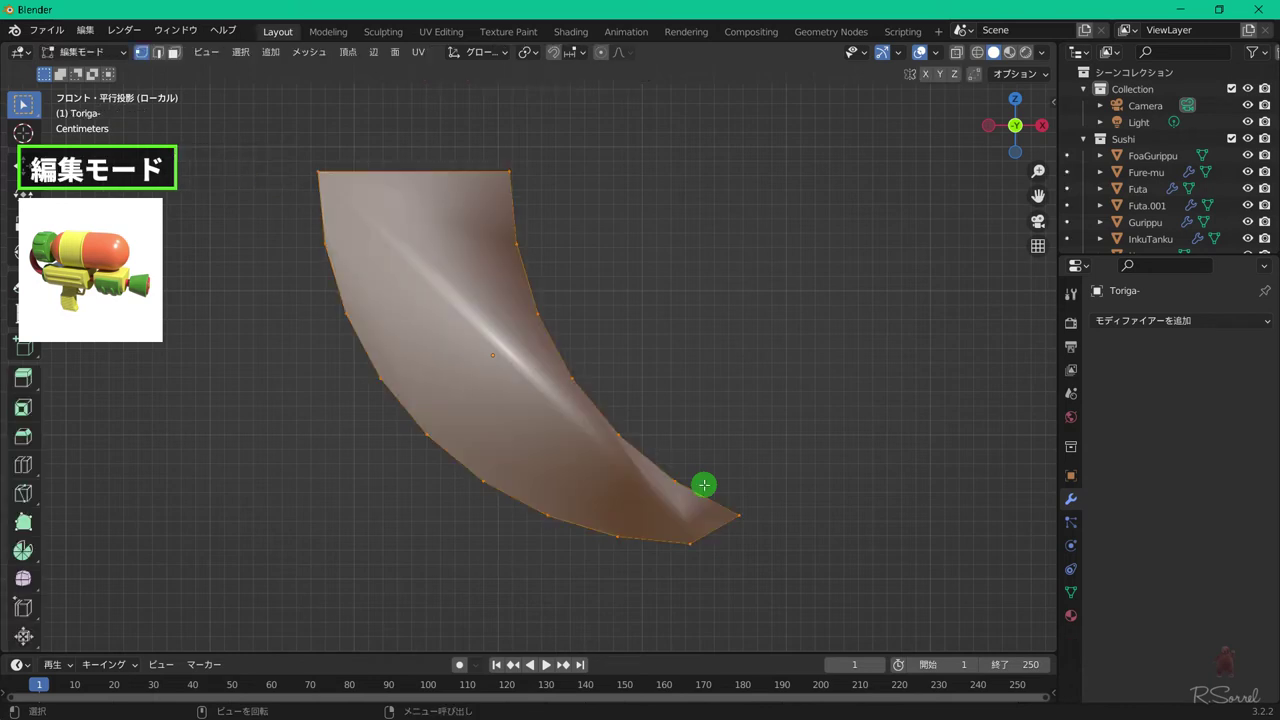
{"action": "key", "text": "2"}
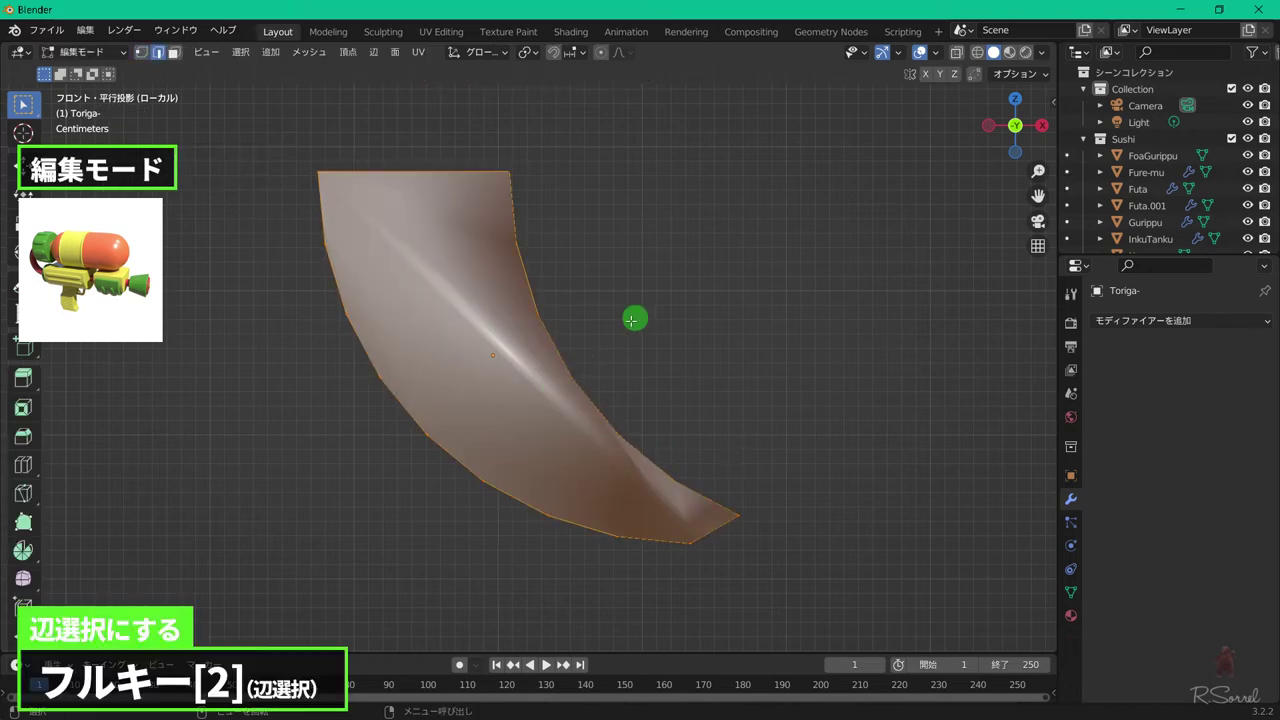
{"action": "middle_click_drag", "start_coordinate": [634, 317], "coordinate": [537, 354]}
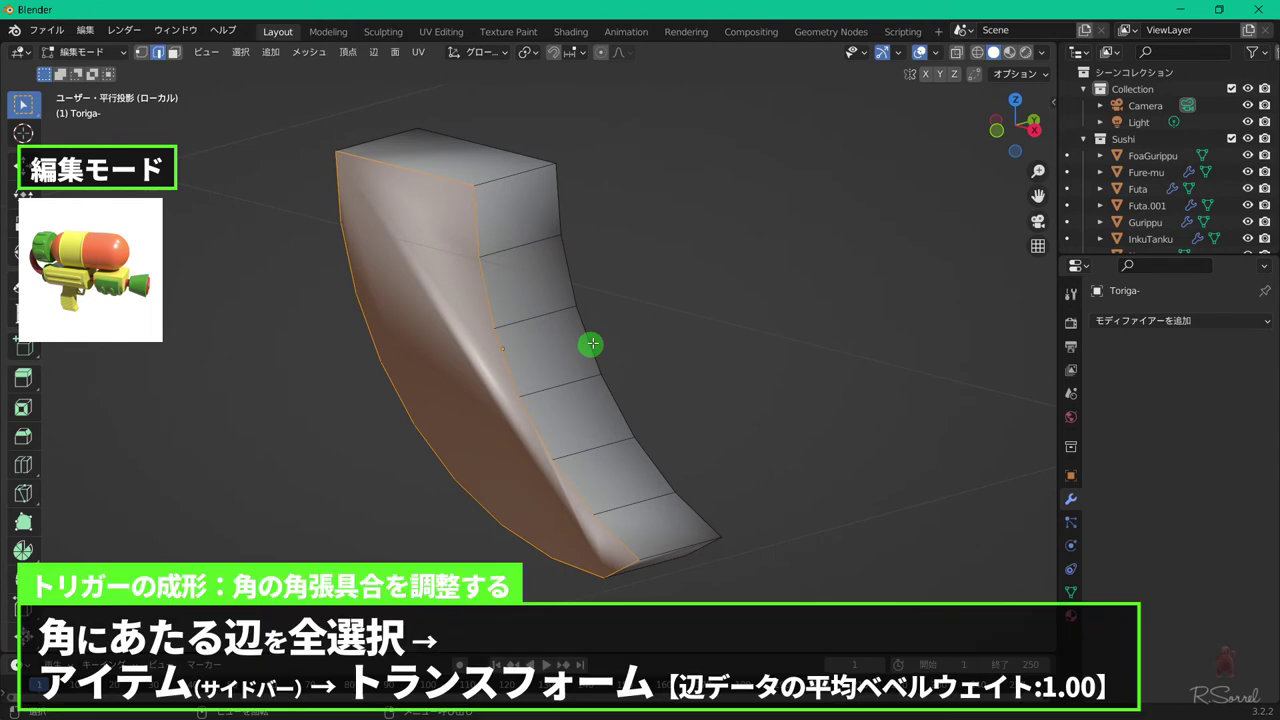
{"action": "middle_click_drag", "start_coordinate": [391, 134], "coordinate": [930, 253]}
- Give the trigger's corner edges bevel weight 1 and add a Weight-limited Bevel modifier
{"action": "key", "text": "n"}
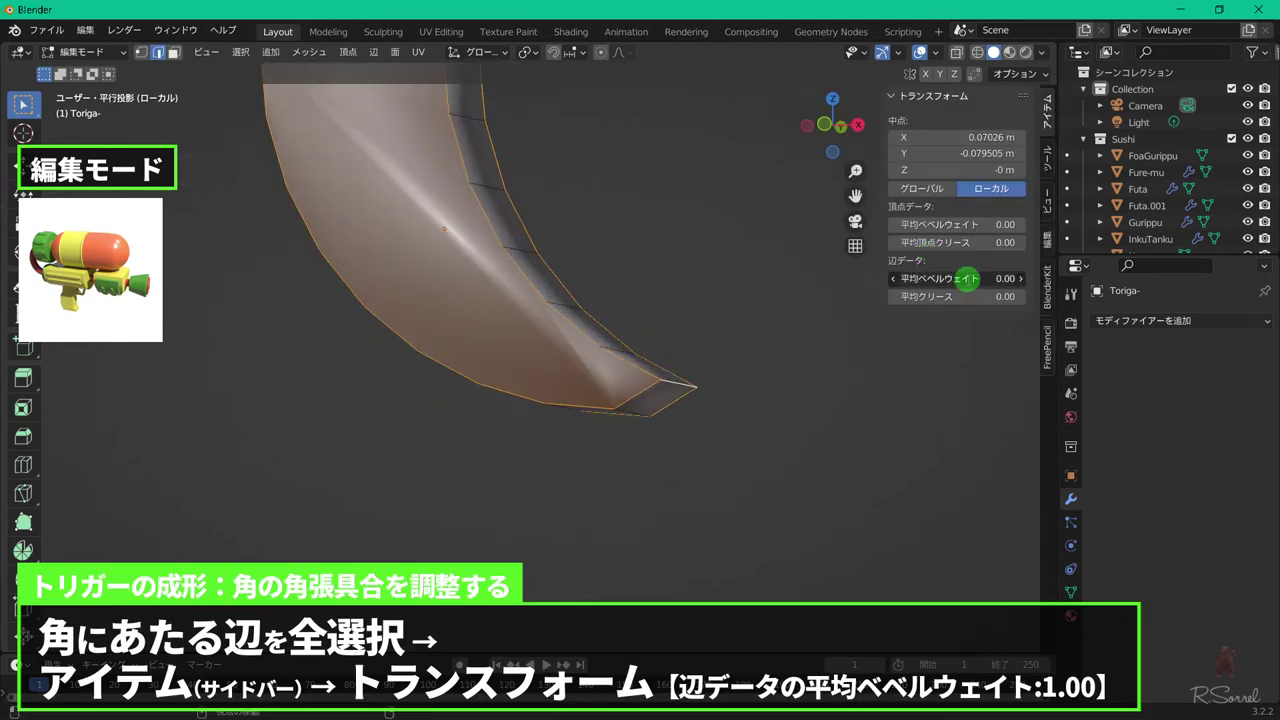
{"action": "left_click", "coordinate": [967, 279]}
{"action": "type", "text": "1"}
{"action": "key", "text": "Return"}
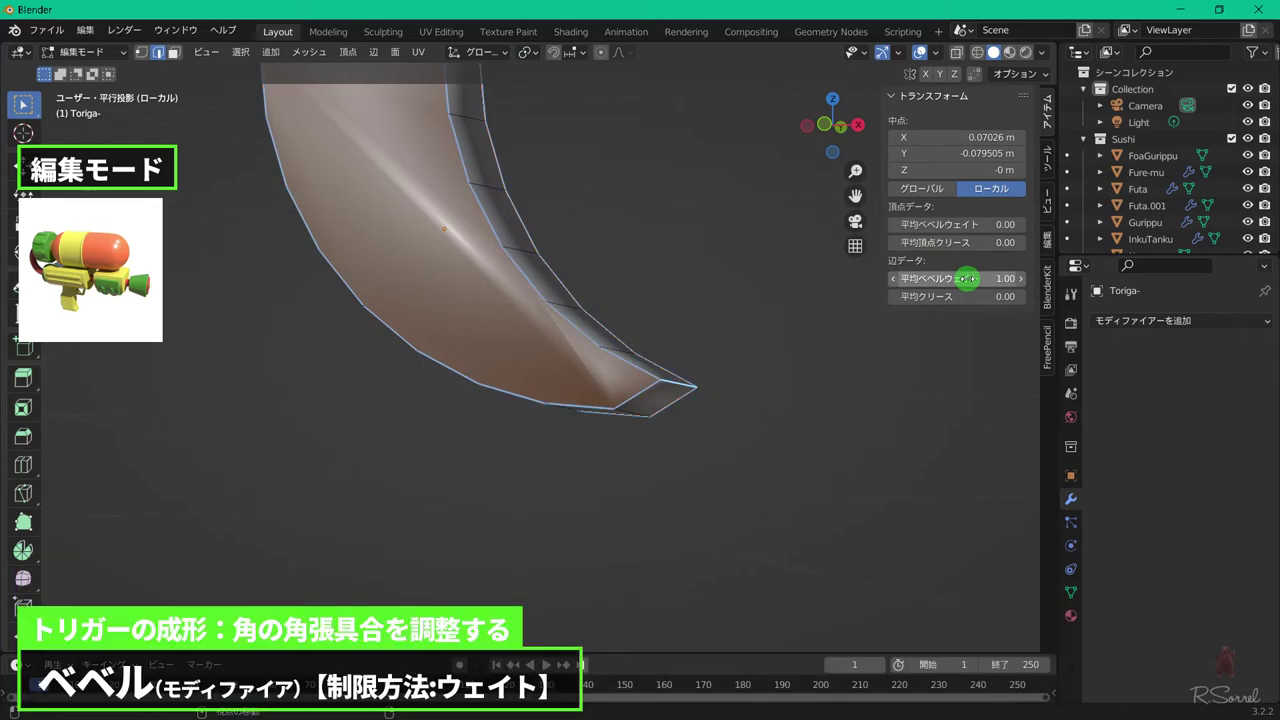
{"action": "left_click", "coordinate": [1153, 320]}
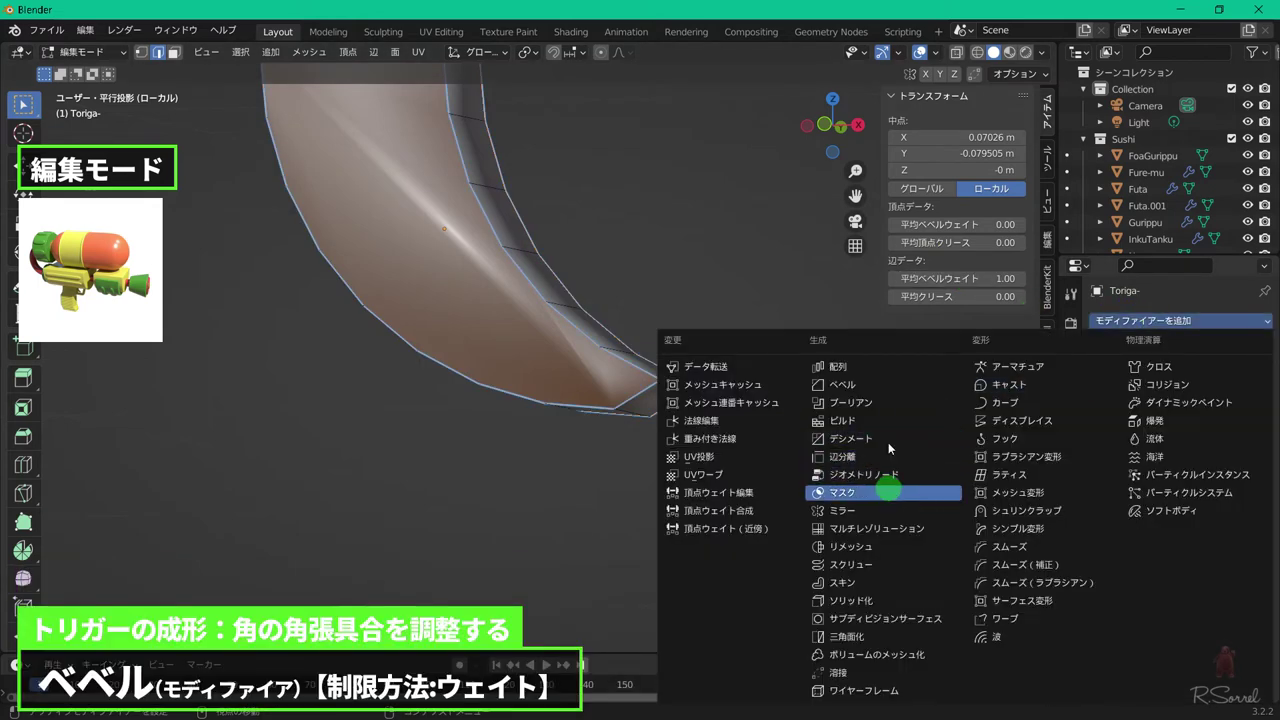
{"action": "left_click", "coordinate": [893, 386]}
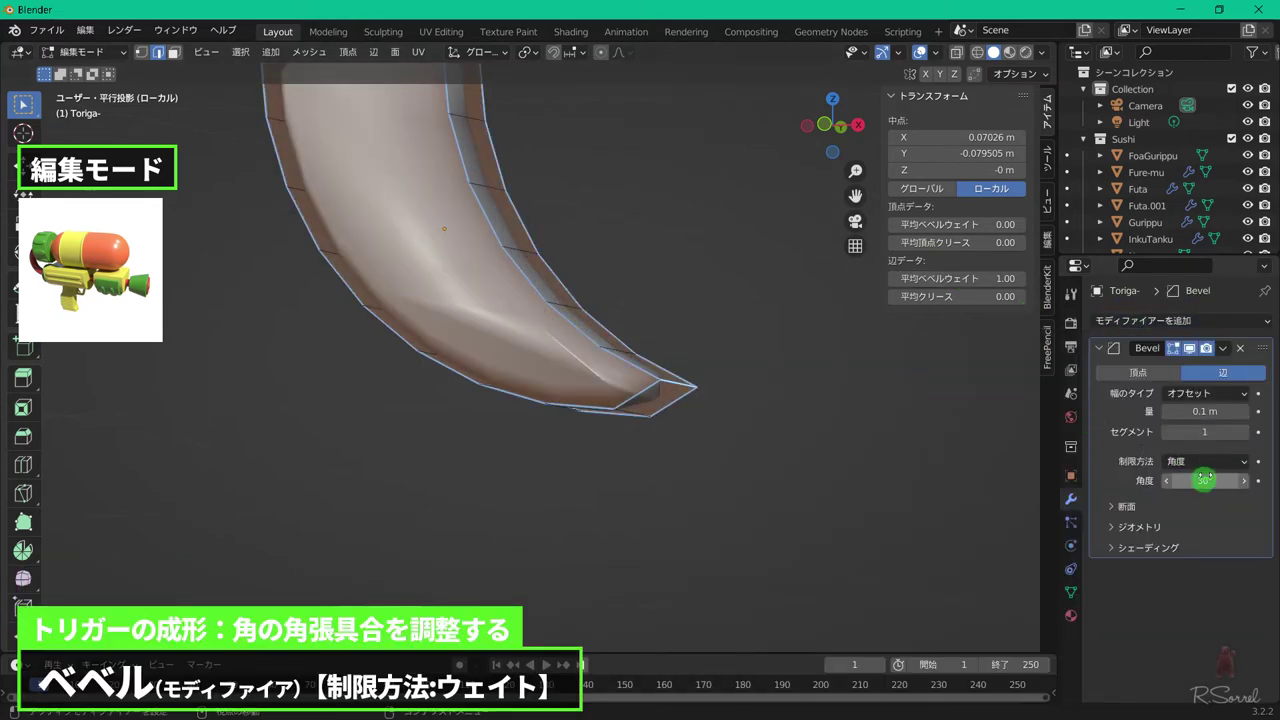
{"action": "left_click", "coordinate": [1205, 461]}
{"action": "left_click", "coordinate": [1174, 516]}
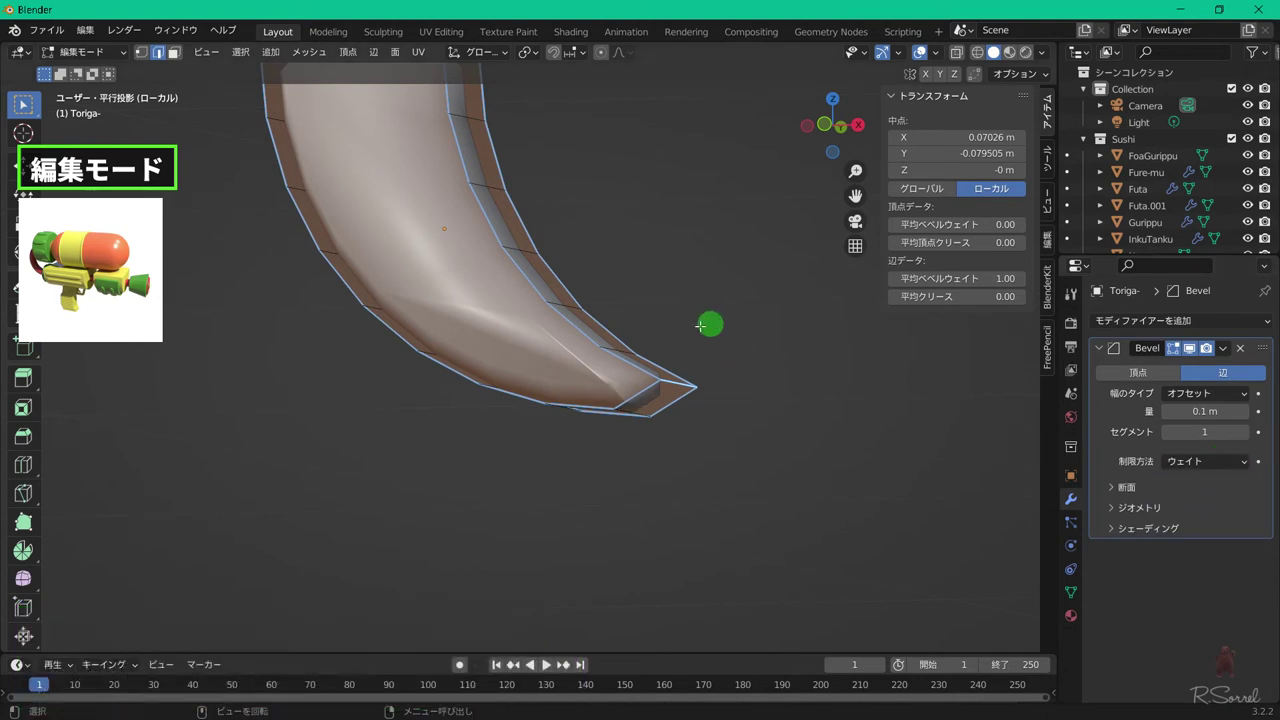
- Apply the trigger's rotation and scale, then set the bevel to 0.02 m with 2 segments
{"action": "key", "text": "Tab"}
{"action": "key", "text": "KP_Decimal"}
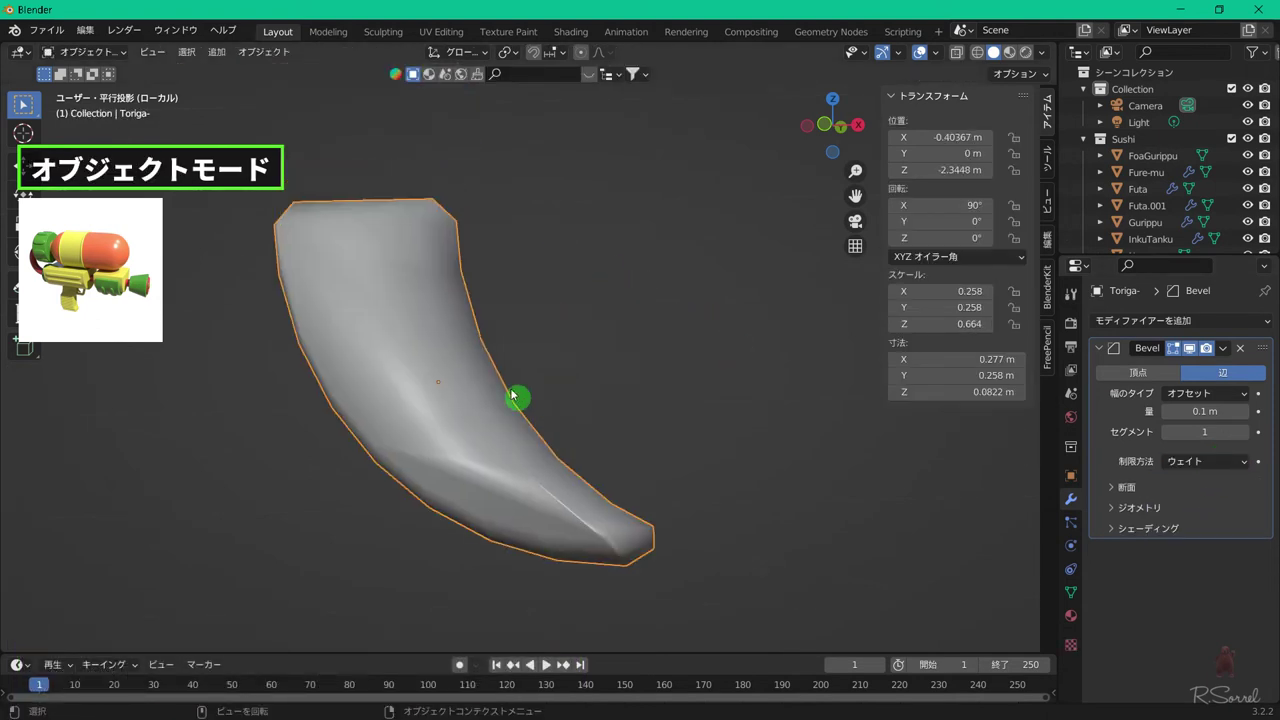
{"action": "key", "text": "ctrl+a"}
{"action": "left_click", "coordinate": [503, 380]}
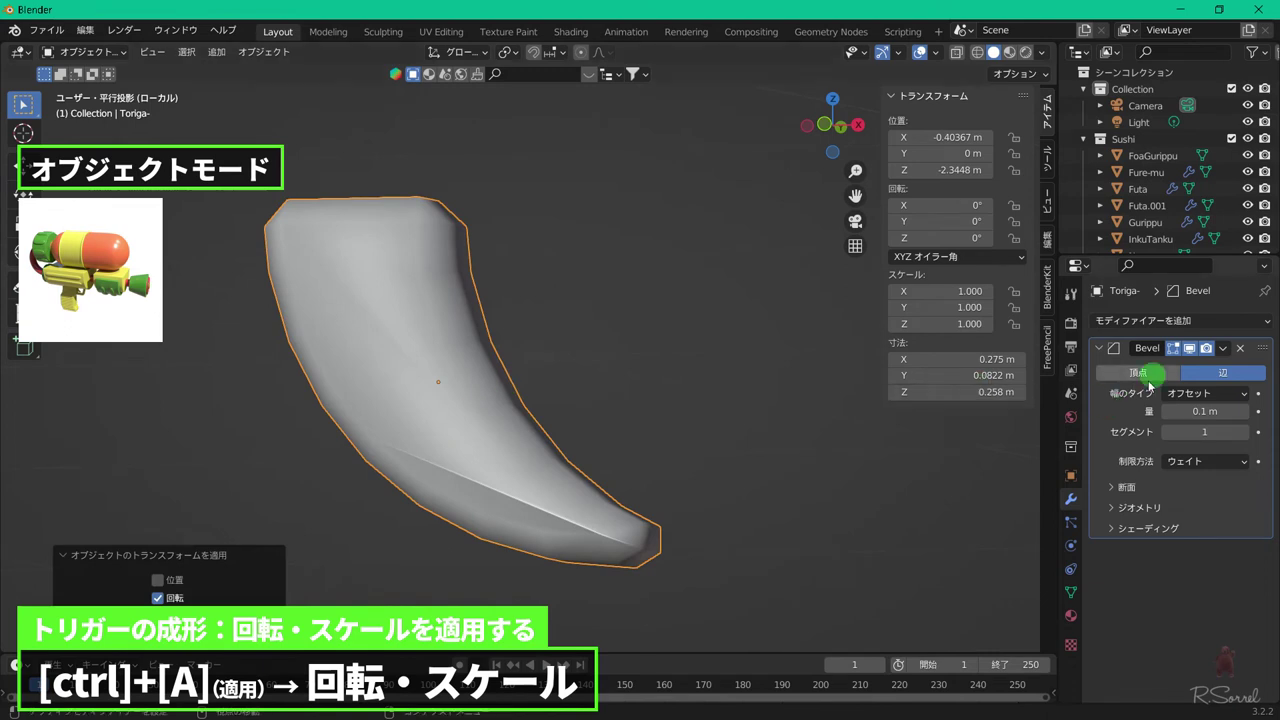
{"action": "left_click", "coordinate": [1200, 411]}
{"action": "type", "text": "0.04"}
{"action": "key", "text": "Return"}
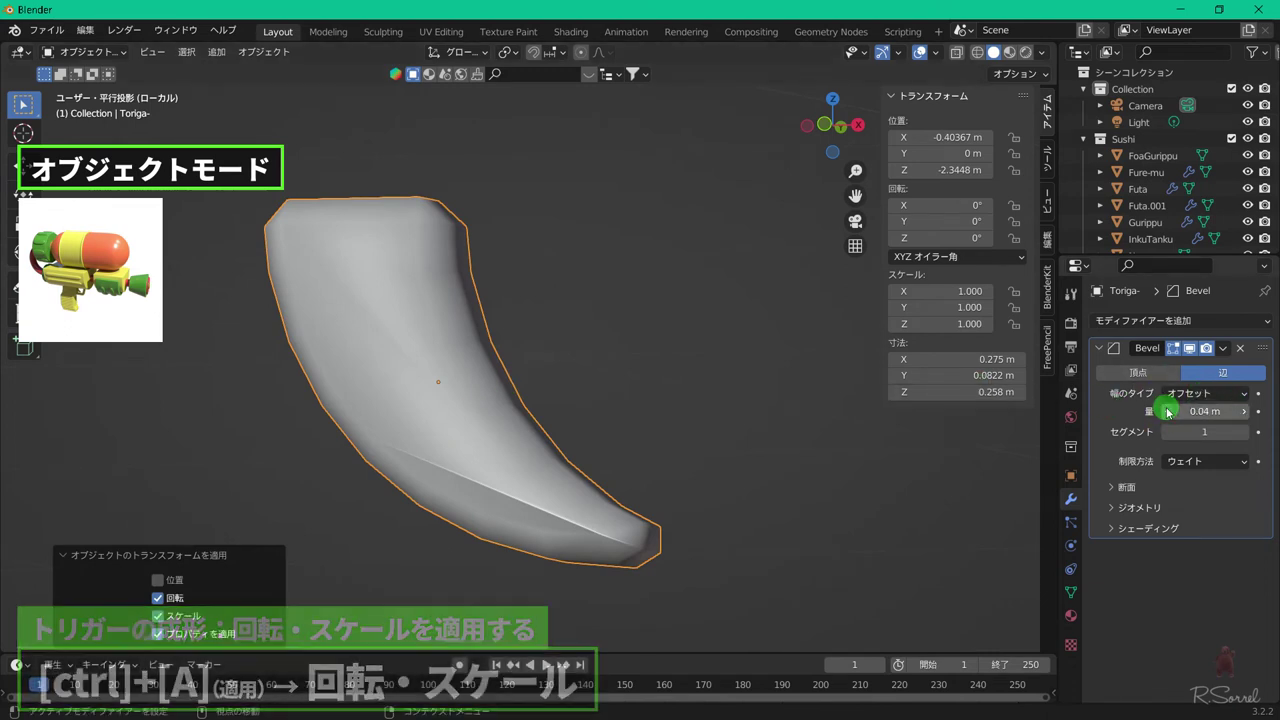
{"action": "left_click", "coordinate": [1166, 411]}
{"action": "left_click", "coordinate": [1245, 431]}
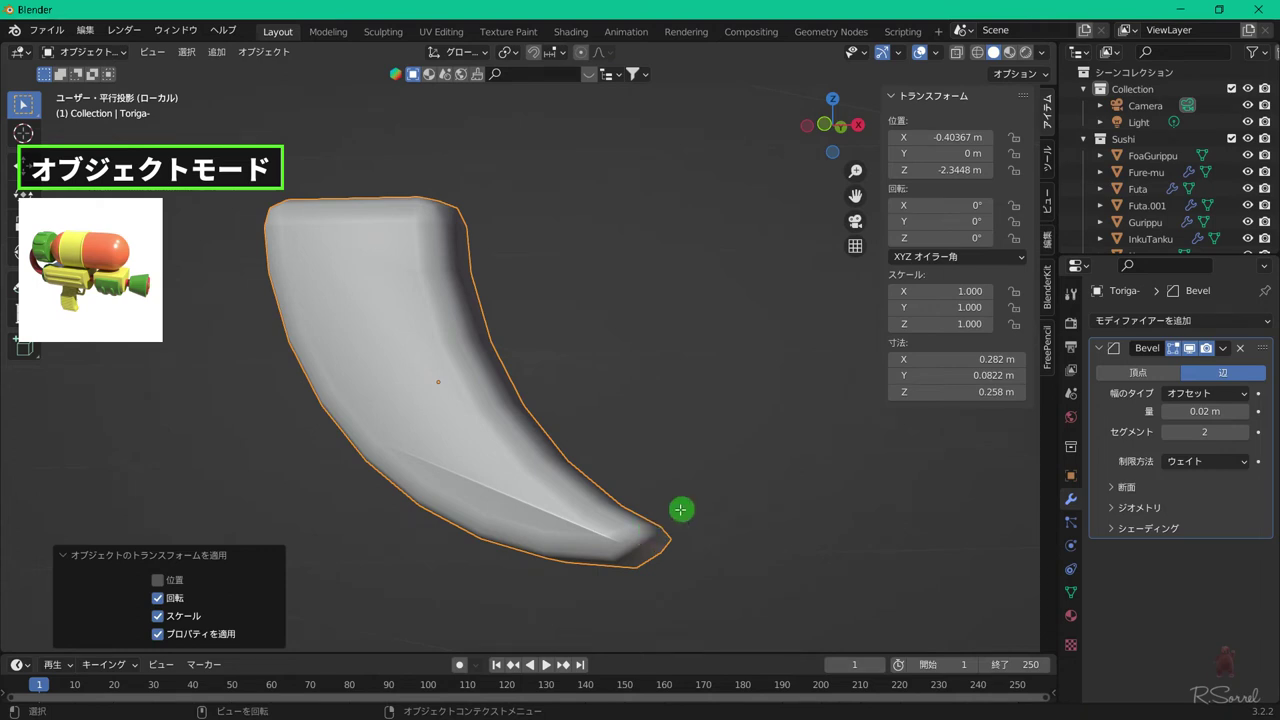
{"action": "key", "text": "Tab"}
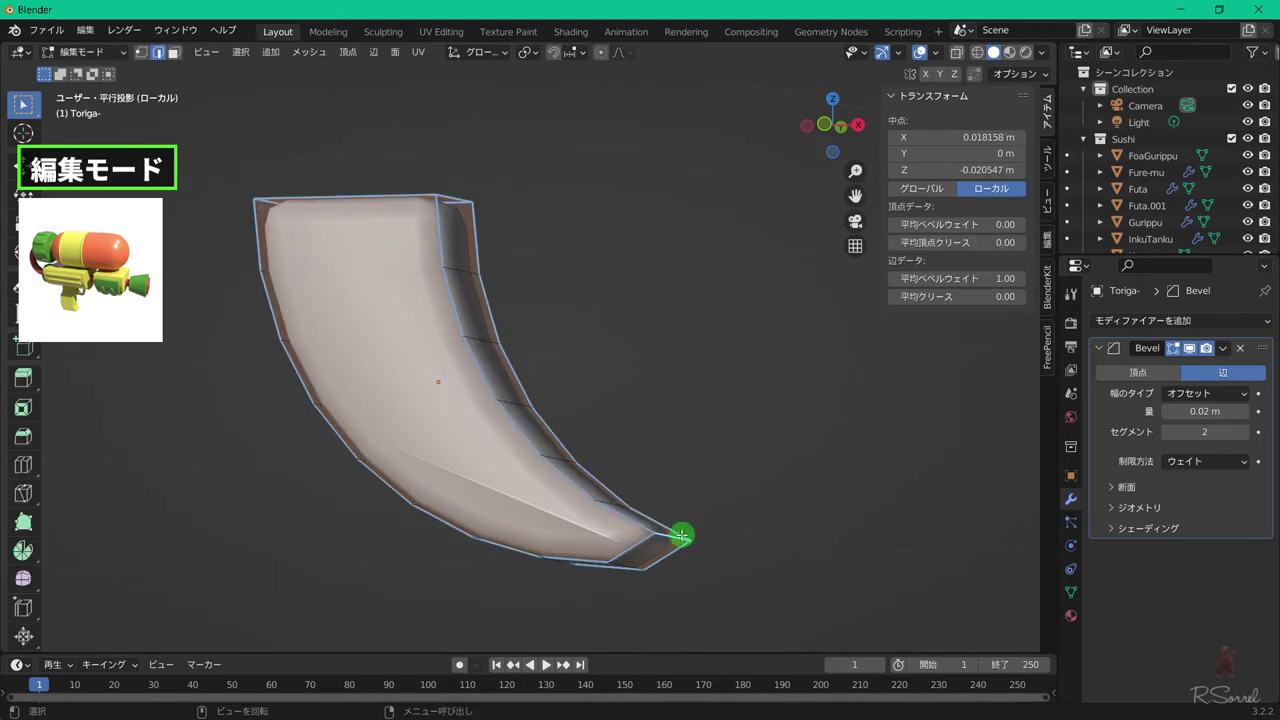
- Bevel the edge at the trigger's tip
{"action": "left_click", "coordinate": [684, 538]}
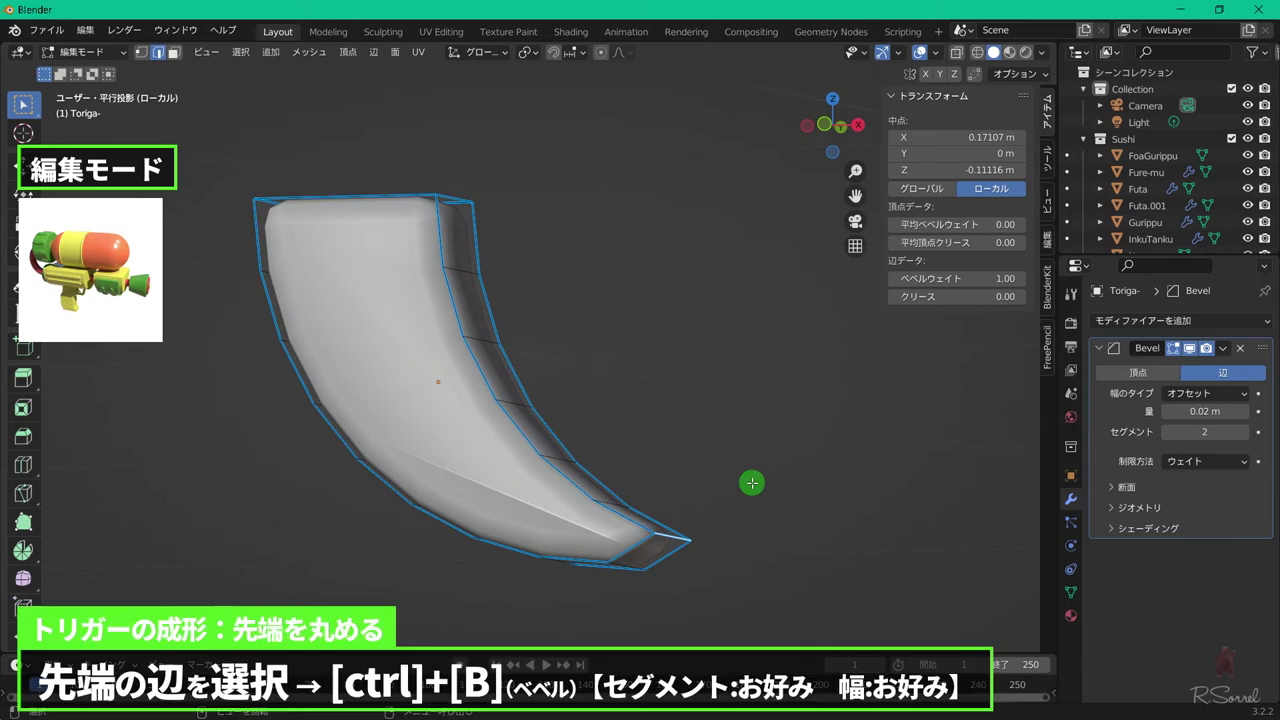
{"action": "key", "text": "ctrl+b"}
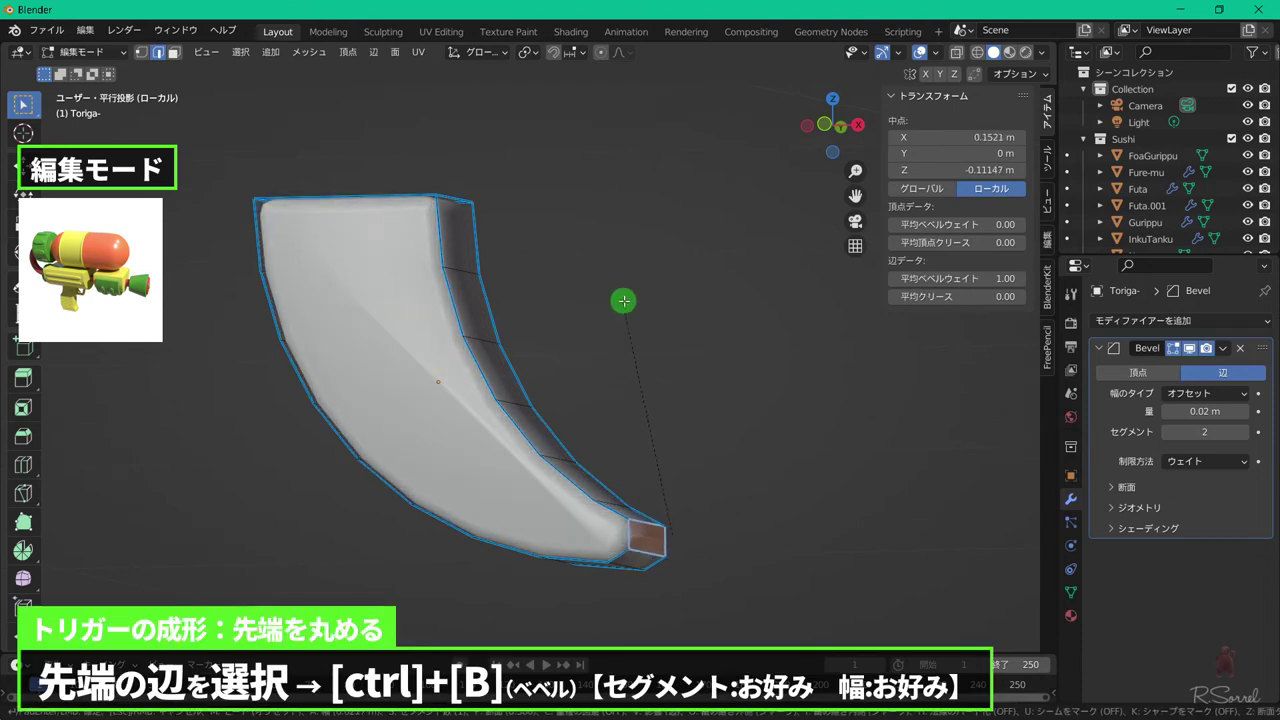
{"action": "left_click", "coordinate": [624, 300]}
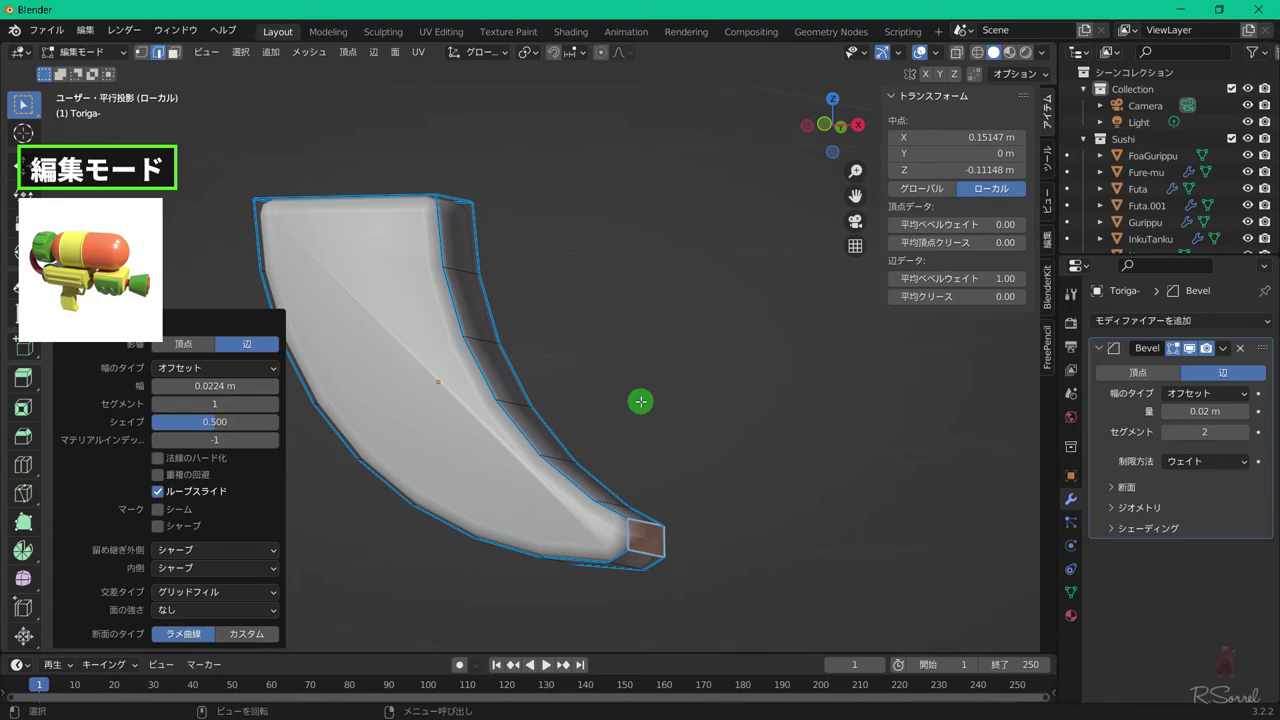
- Add a Subdivision Surface modifier at viewport level 2 and collapse the Bevel panel
{"action": "key", "text": "Tab"}
{"action": "left_click", "coordinate": [1143, 320]}
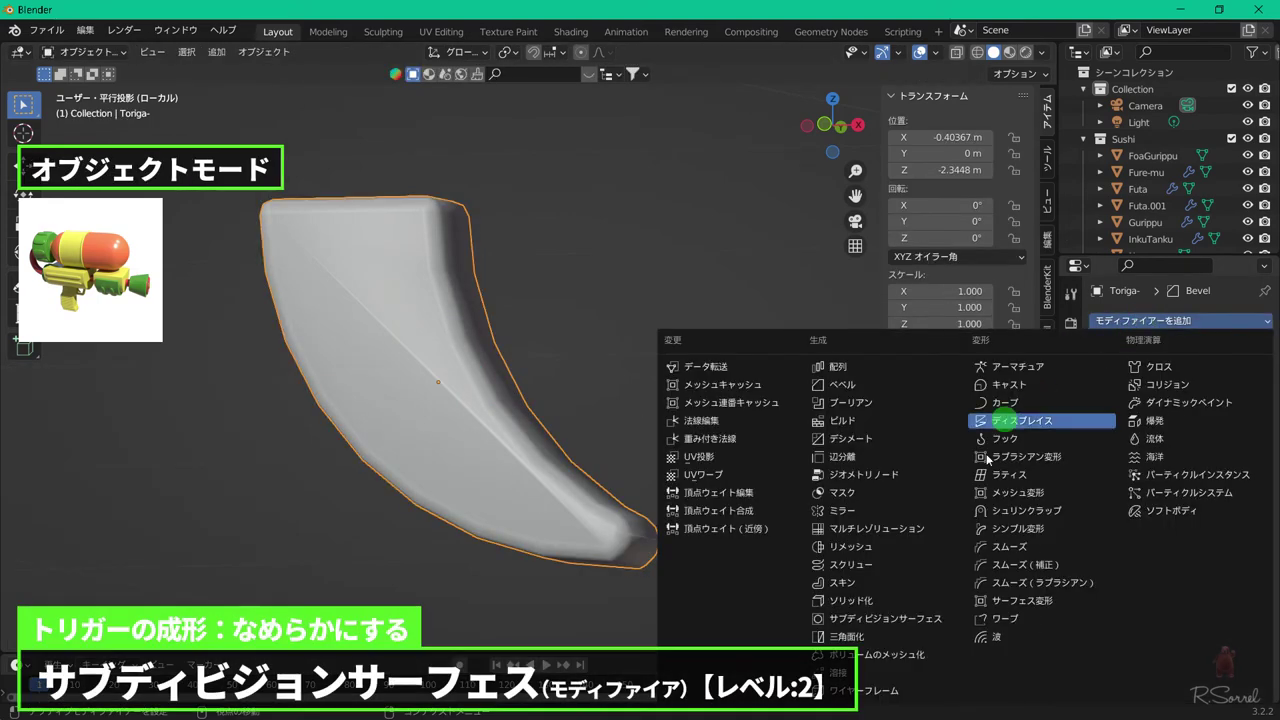
{"action": "left_click", "coordinate": [884, 618]}
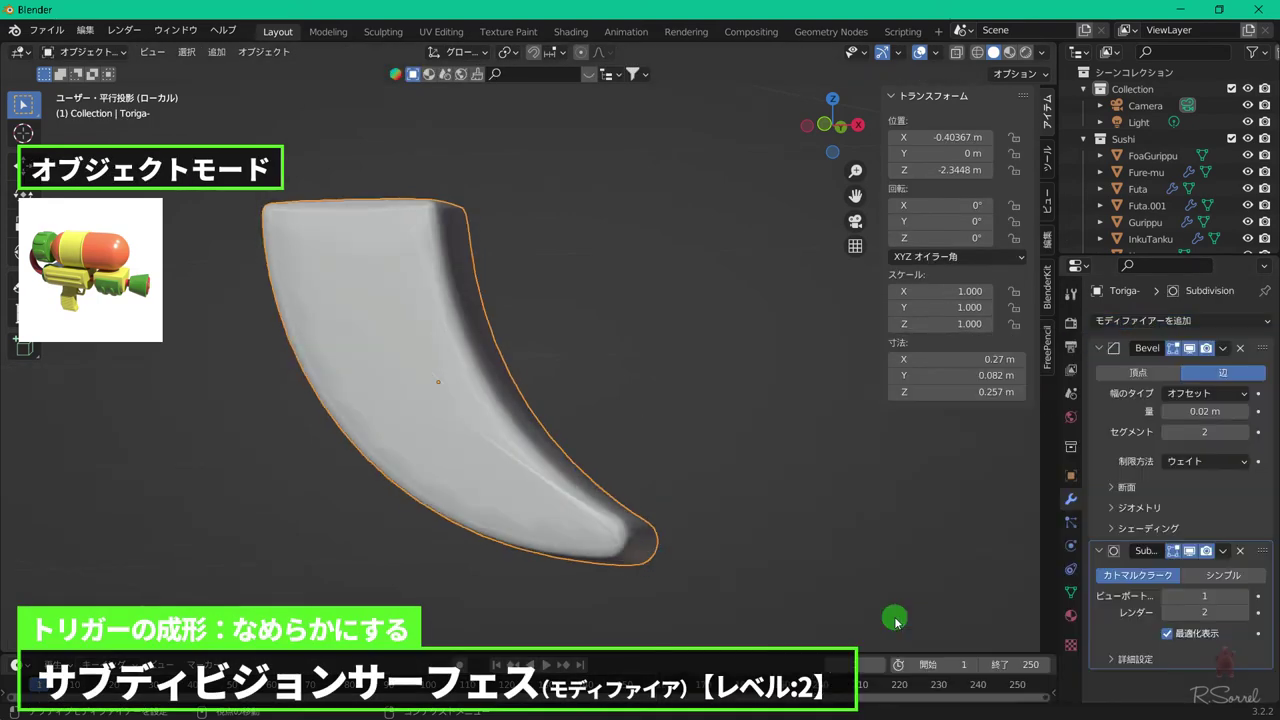
{"action": "left_click", "coordinate": [1238, 596]}
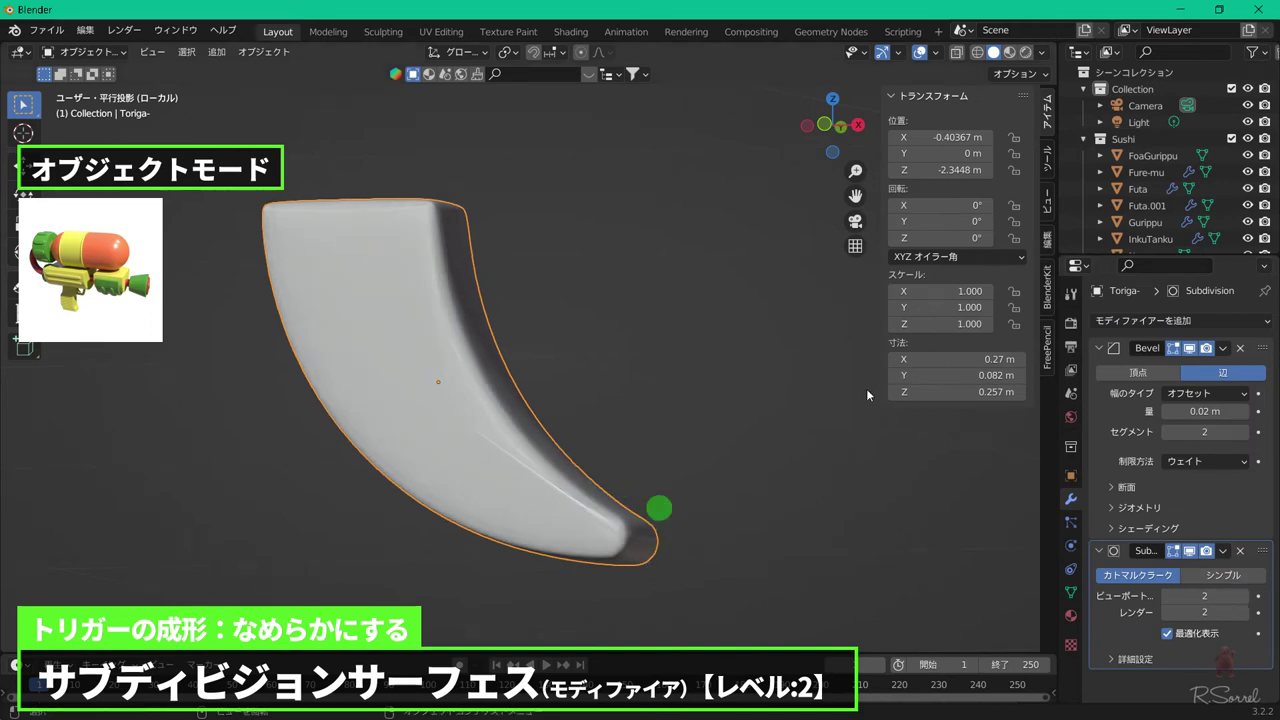
{"action": "left_click", "coordinate": [1100, 348]}
{"action": "middle_click_drag", "start_coordinate": [498, 226], "coordinate": [516, 233]}
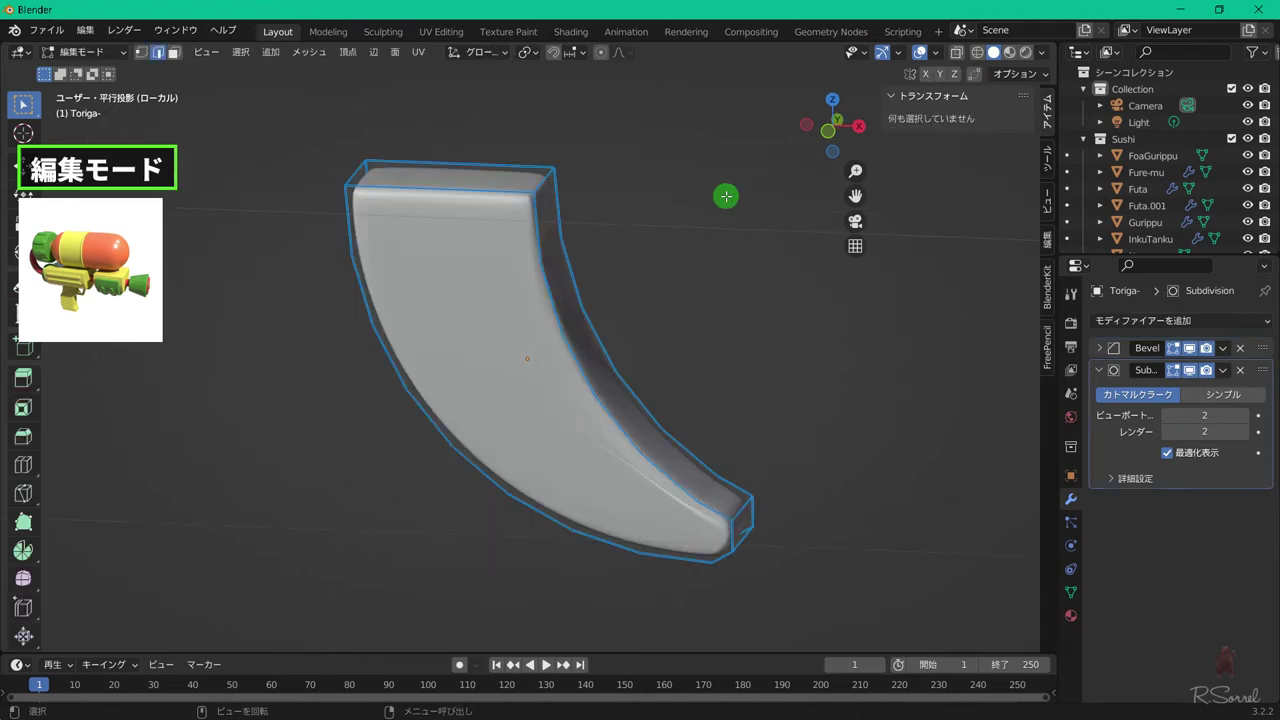
- Inset the trigger's front and back faces and set their bevel weight to 0
{"action": "key", "text": "3"}
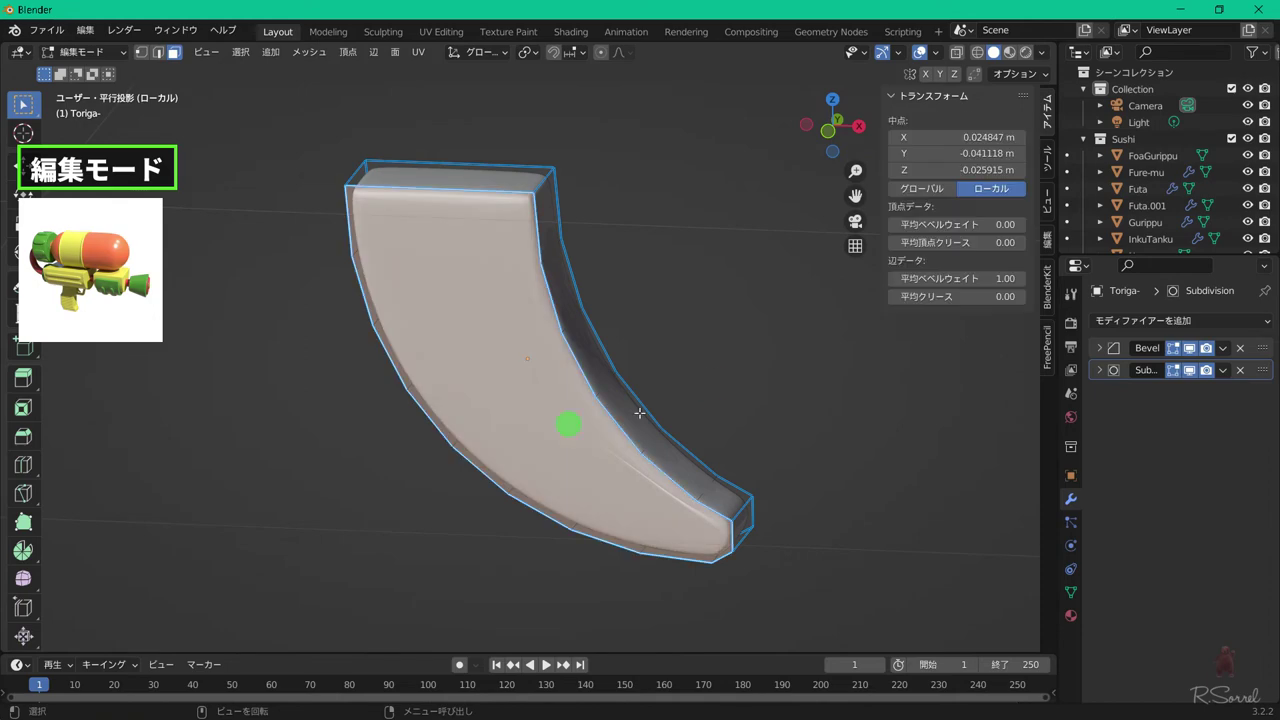
{"action": "middle_click_drag", "start_coordinate": [569, 426], "coordinate": [869, 414]}
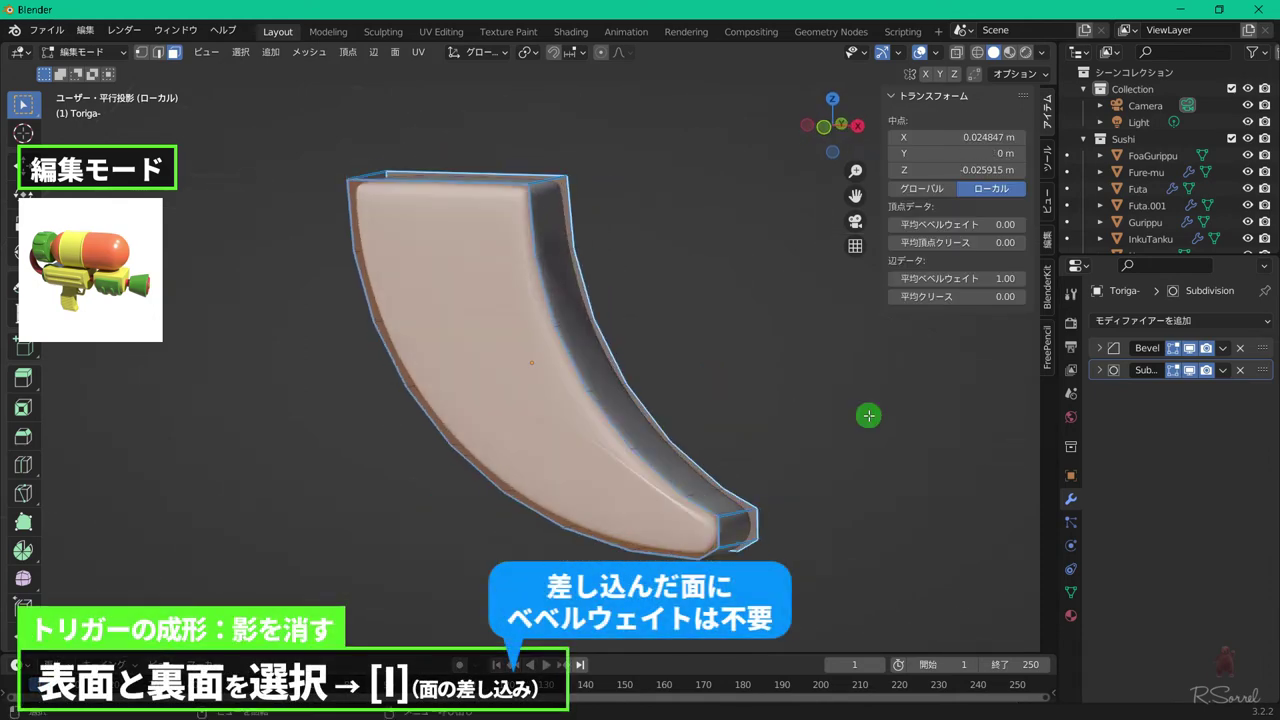
{"action": "key", "text": "i"}
{"action": "left_click", "coordinate": [849, 408]}
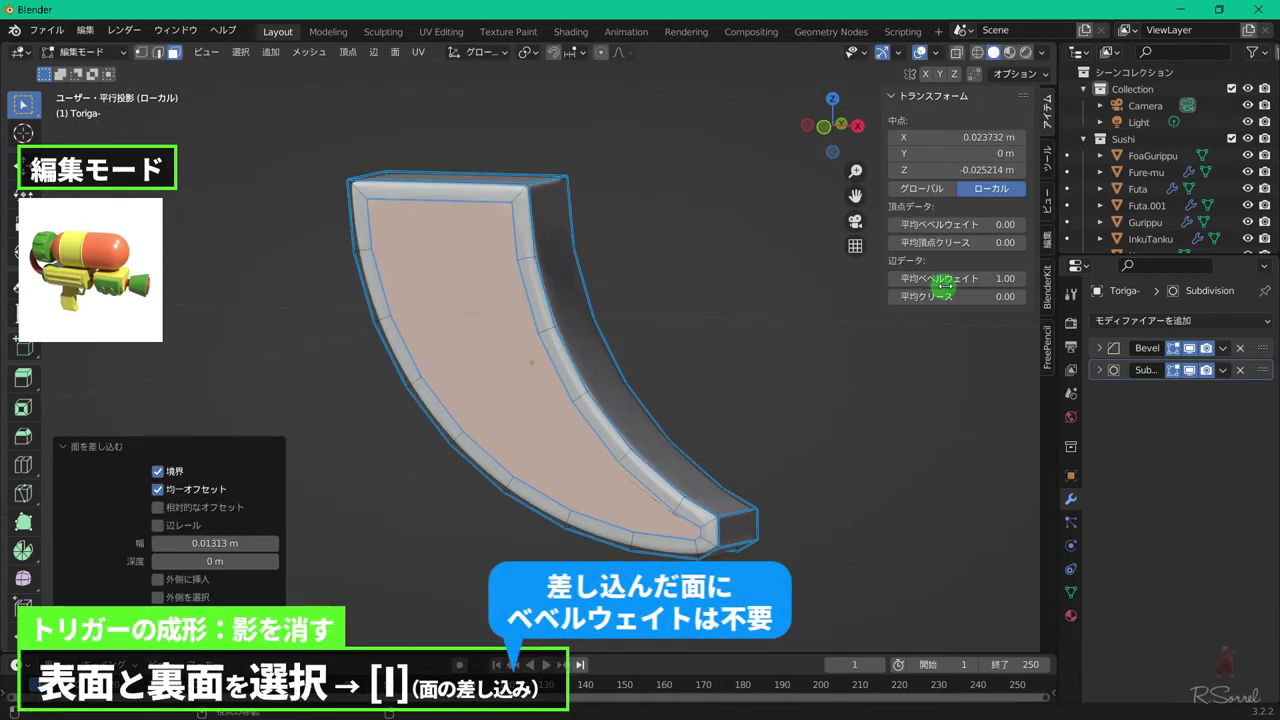
{"action": "left_click", "coordinate": [985, 280]}
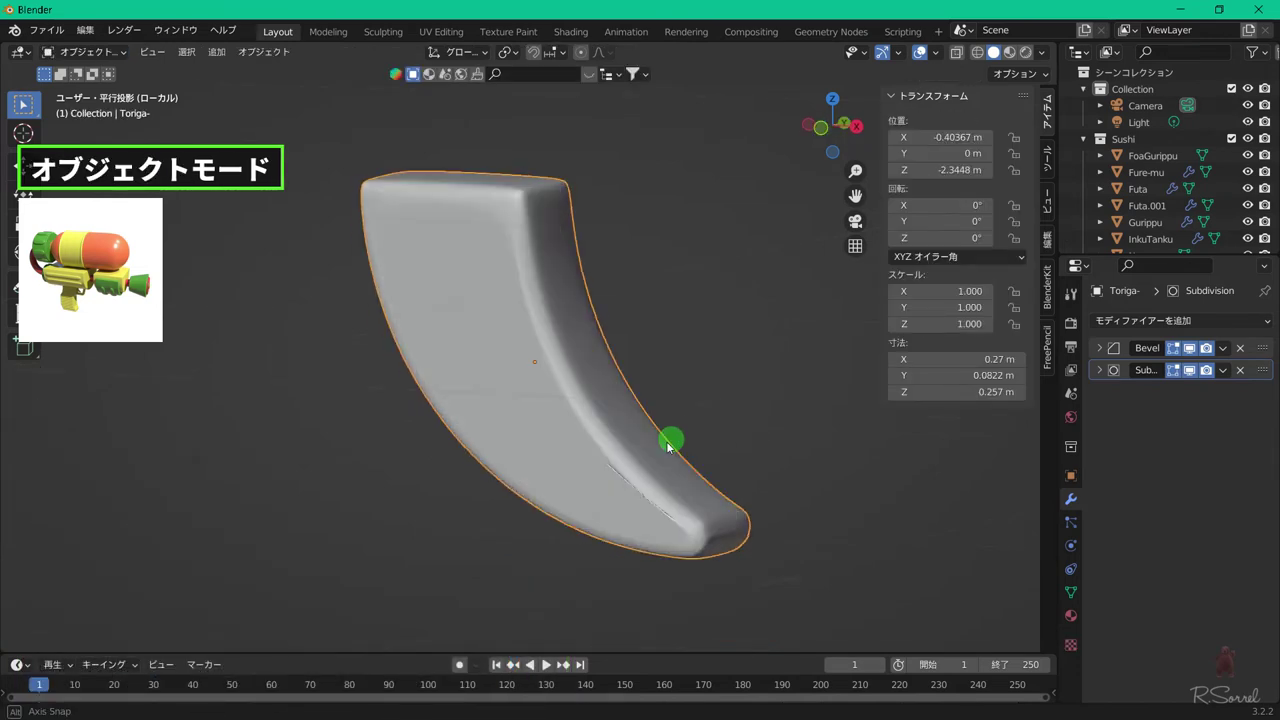
{"action": "middle_click_drag", "start_coordinate": [670, 445], "coordinate": [648, 461]}
{"action": "key", "text": "Tab"}
- Add a centred loop cut along the trigger's sides and bevel it
{"action": "key", "text": "ctrl+r"}
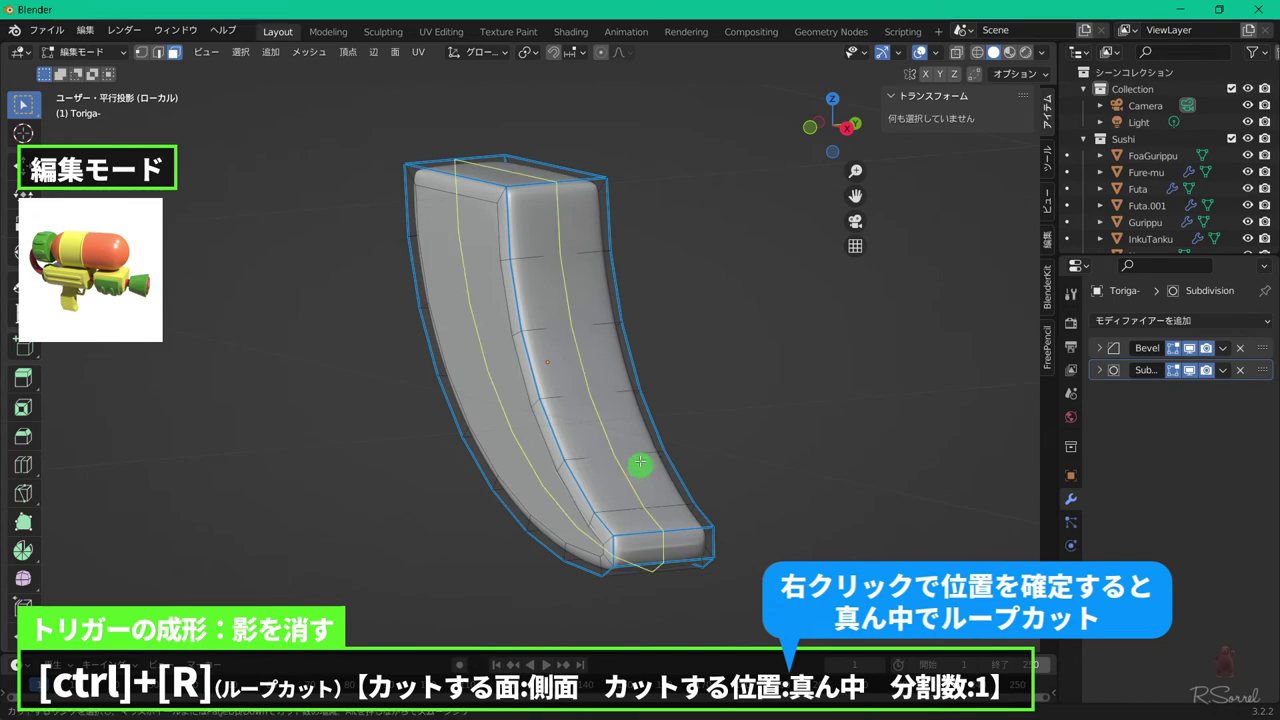
{"action": "left_click", "coordinate": [641, 500]}
{"action": "right_click", "coordinate": [653, 490]}
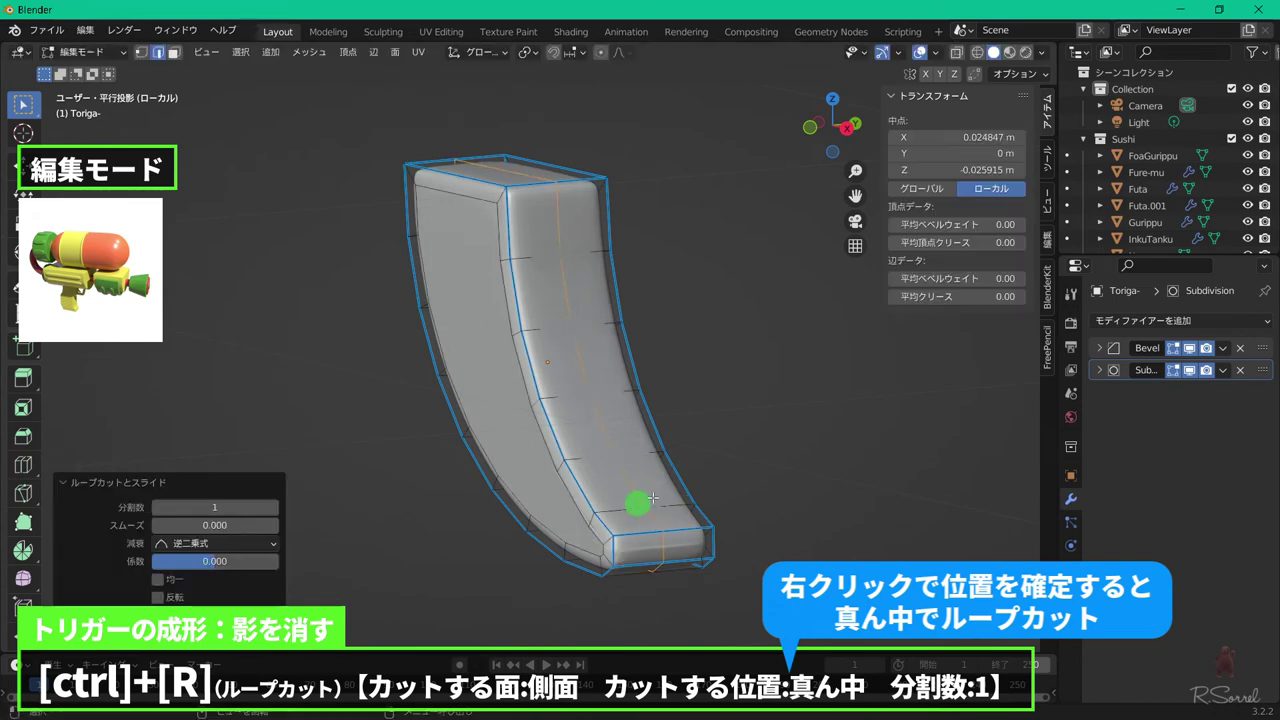
{"action": "key", "text": "ctrl+b"}
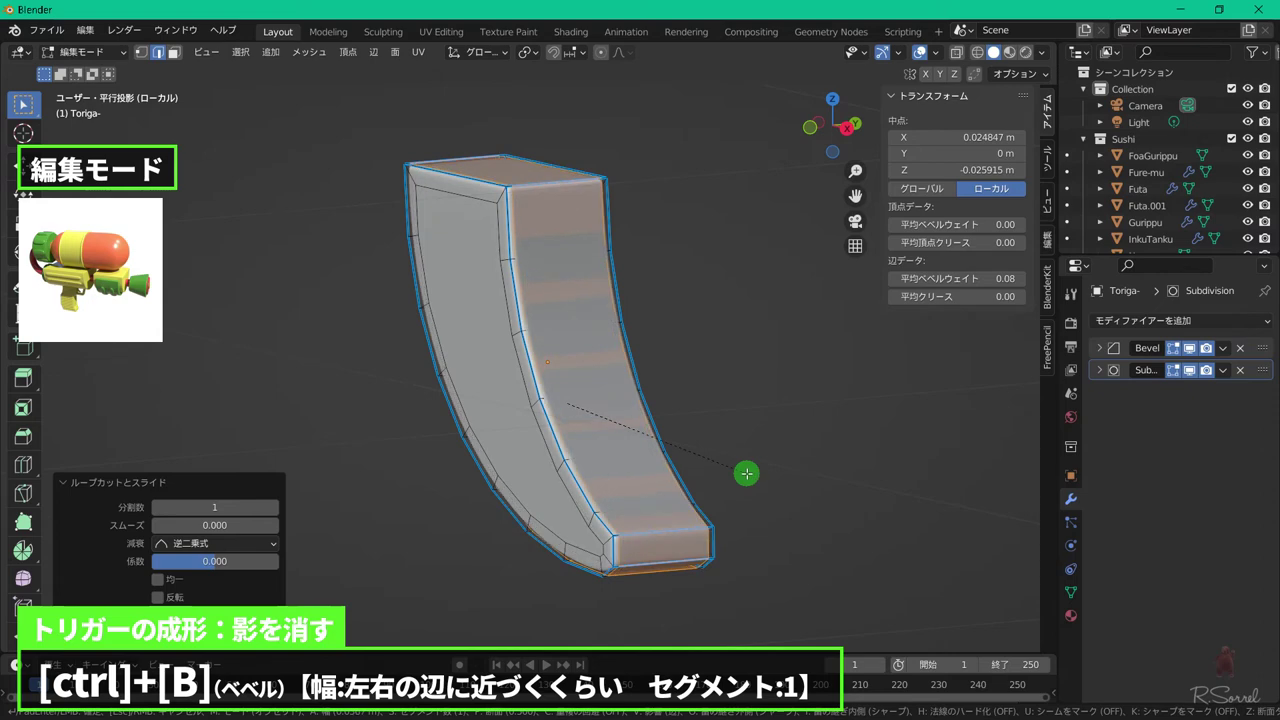
{"action": "left_click", "coordinate": [745, 471]}
{"action": "key", "text": "Tab"}
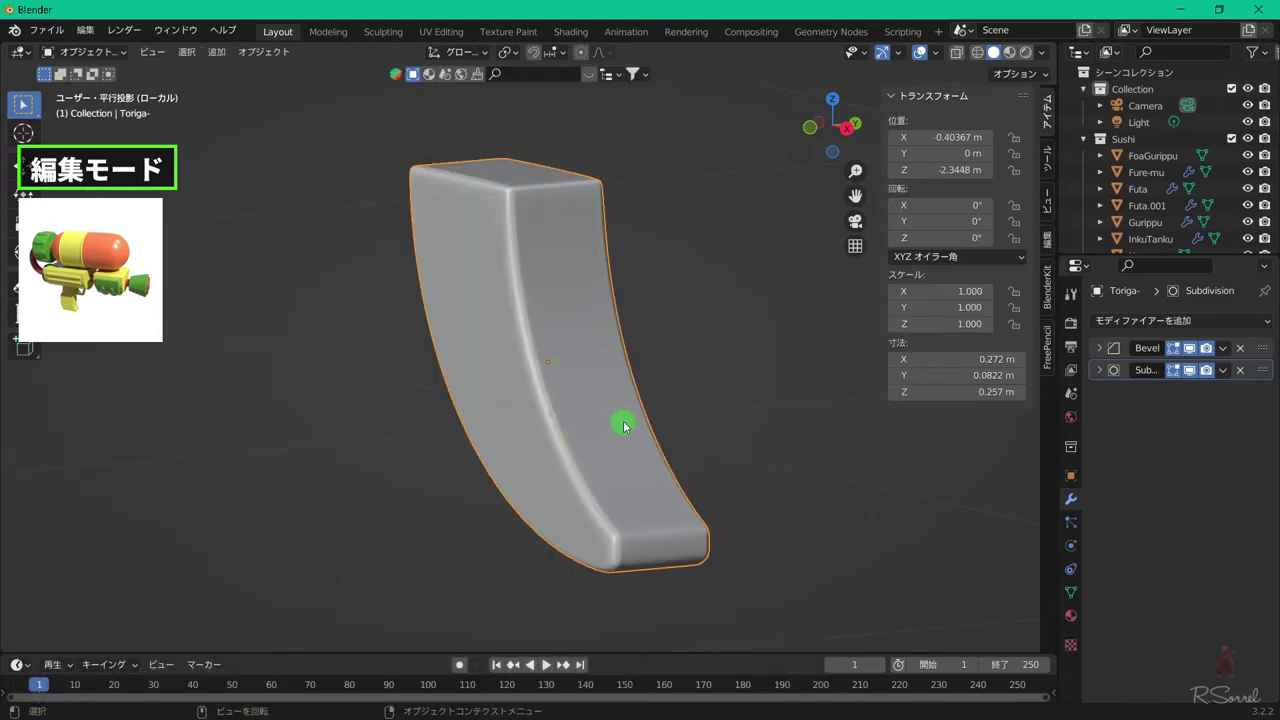
{"action": "middle_click_drag", "start_coordinate": [624, 427], "coordinate": [709, 397]}
- Leave local view in front orthographic and enter Edit Mode on the trigger guard
{"action": "key", "text": "n"}
{"action": "key", "text": "slash"}
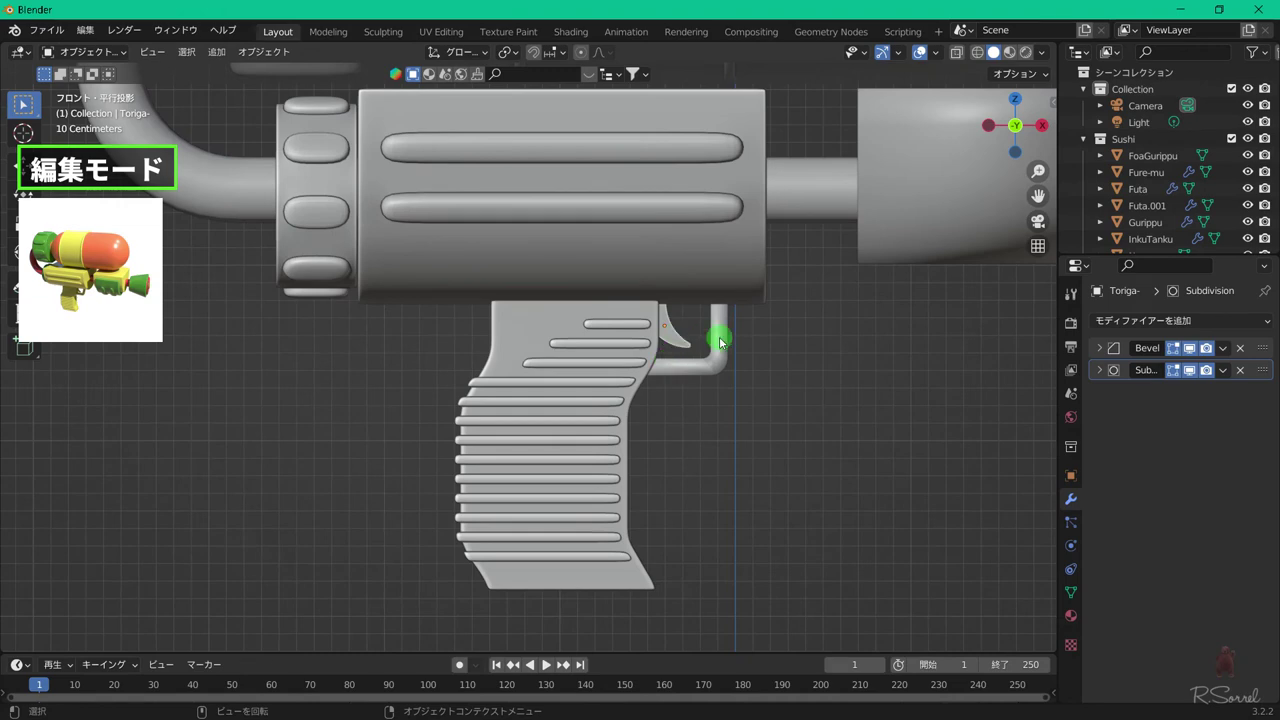
{"action": "left_click", "coordinate": [720, 340]}
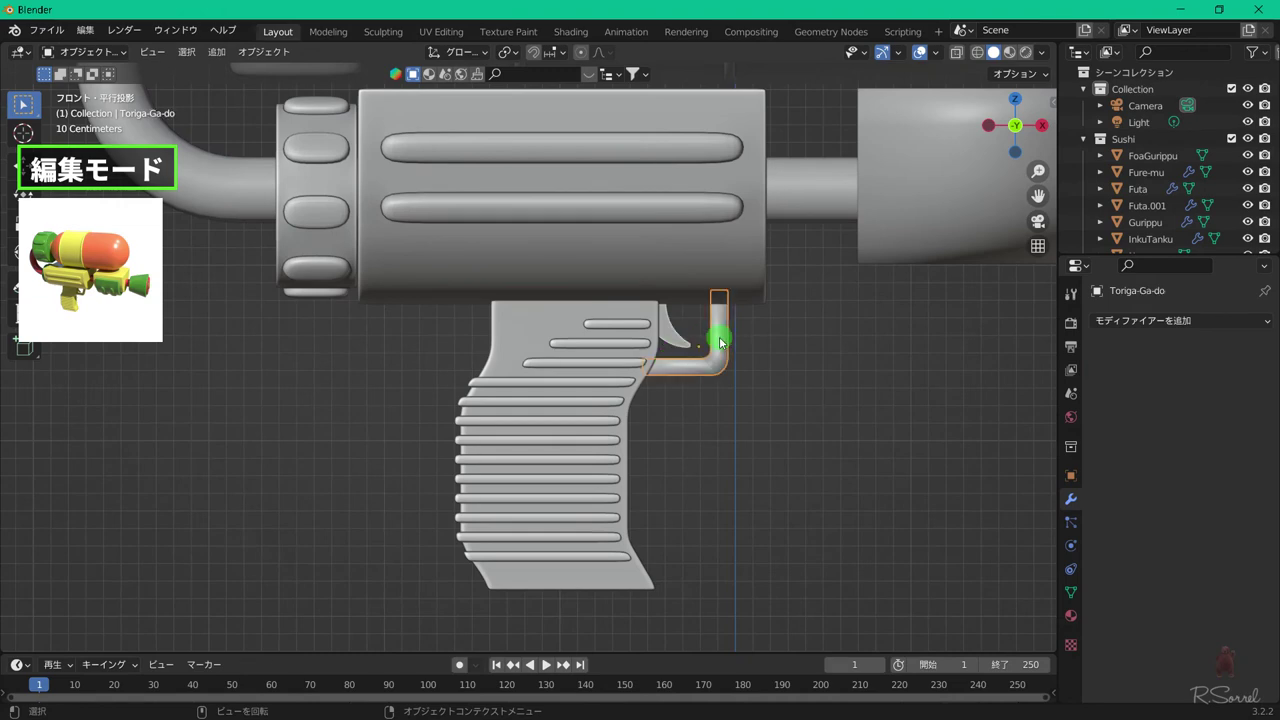
{"action": "key", "text": "Tab"}
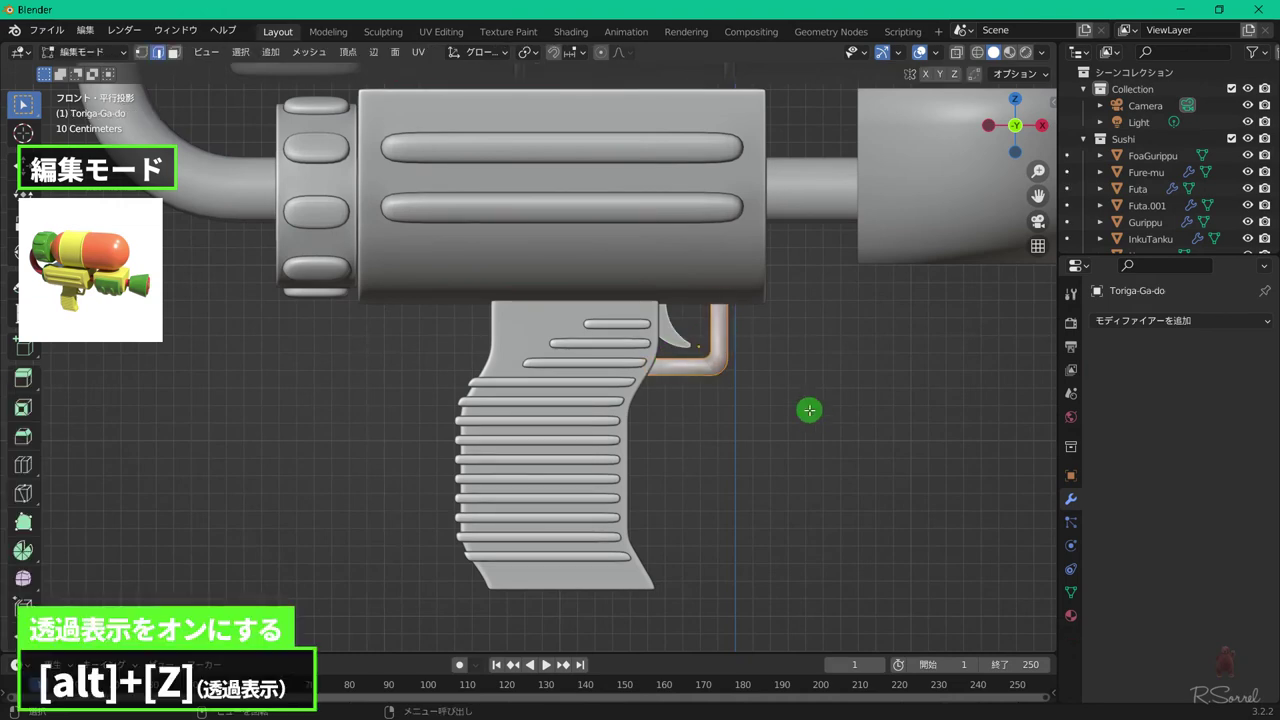
- With X-ray on, shift the trigger guard's vertices, except the left end, right along X
{"action": "key", "text": "alt+z"}
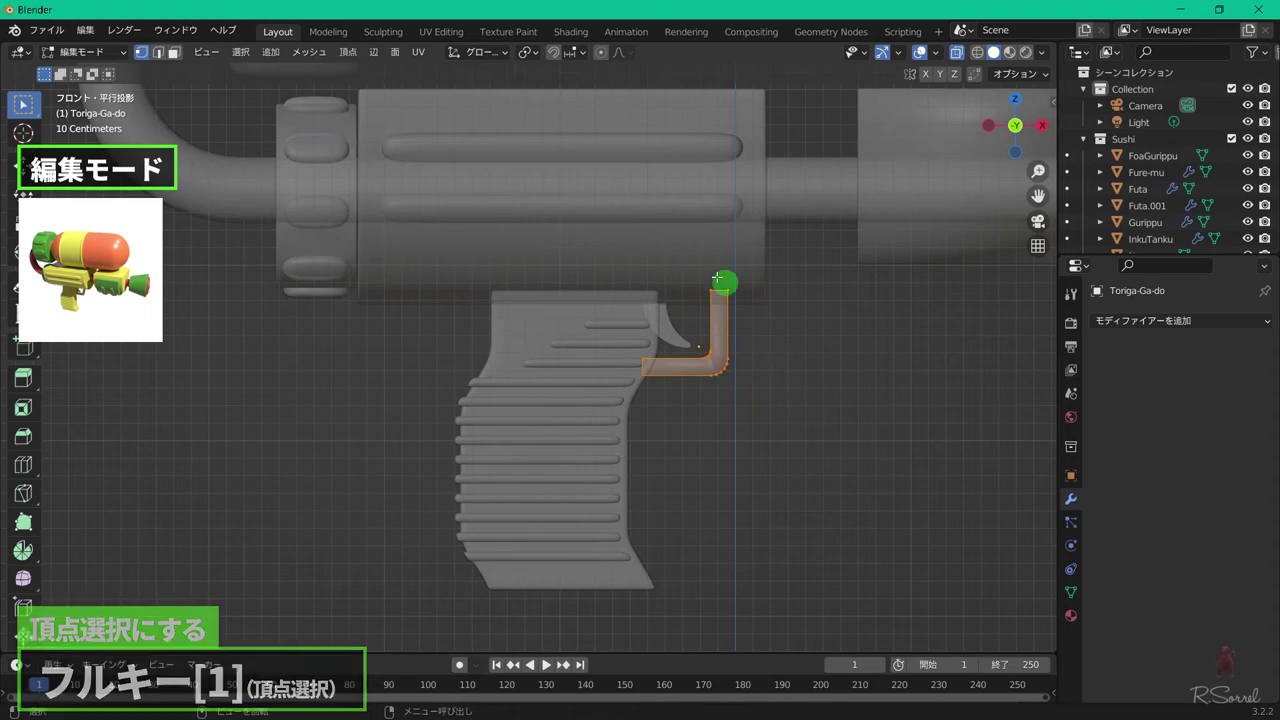
{"action": "left_click_drag", "start_coordinate": [655, 245], "coordinate": [802, 426]}
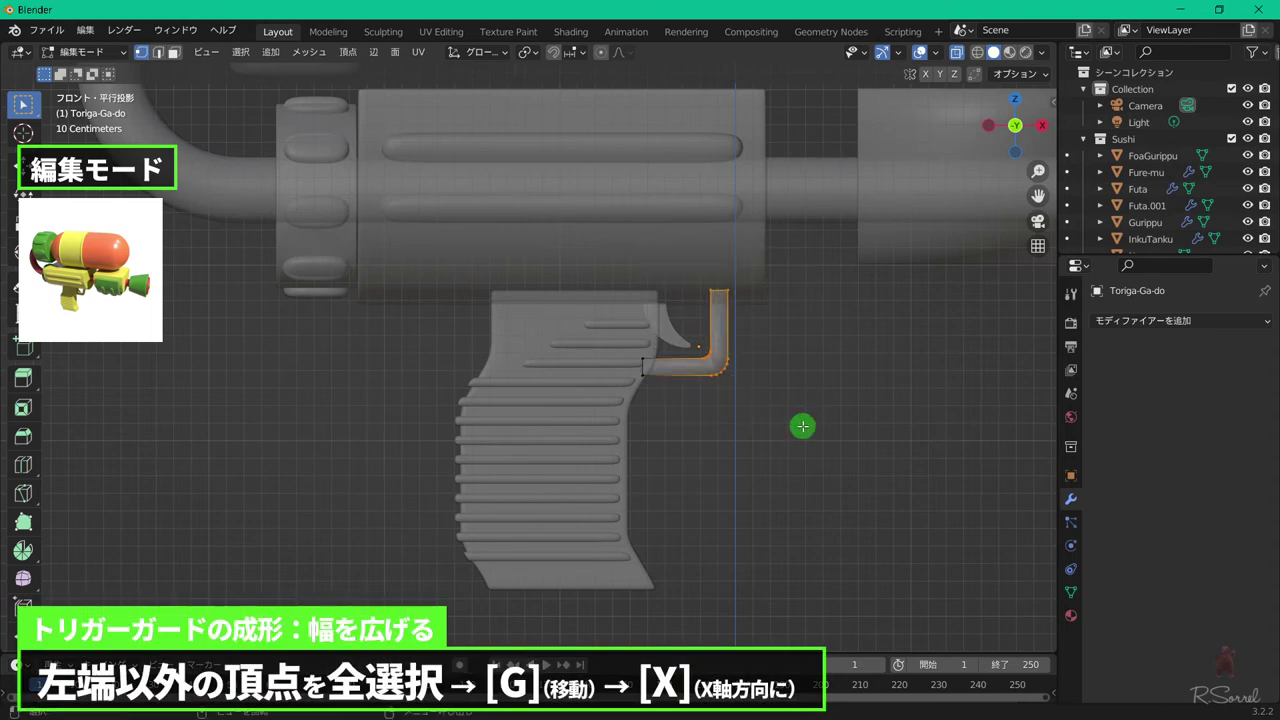
{"action": "key", "text": "g"}
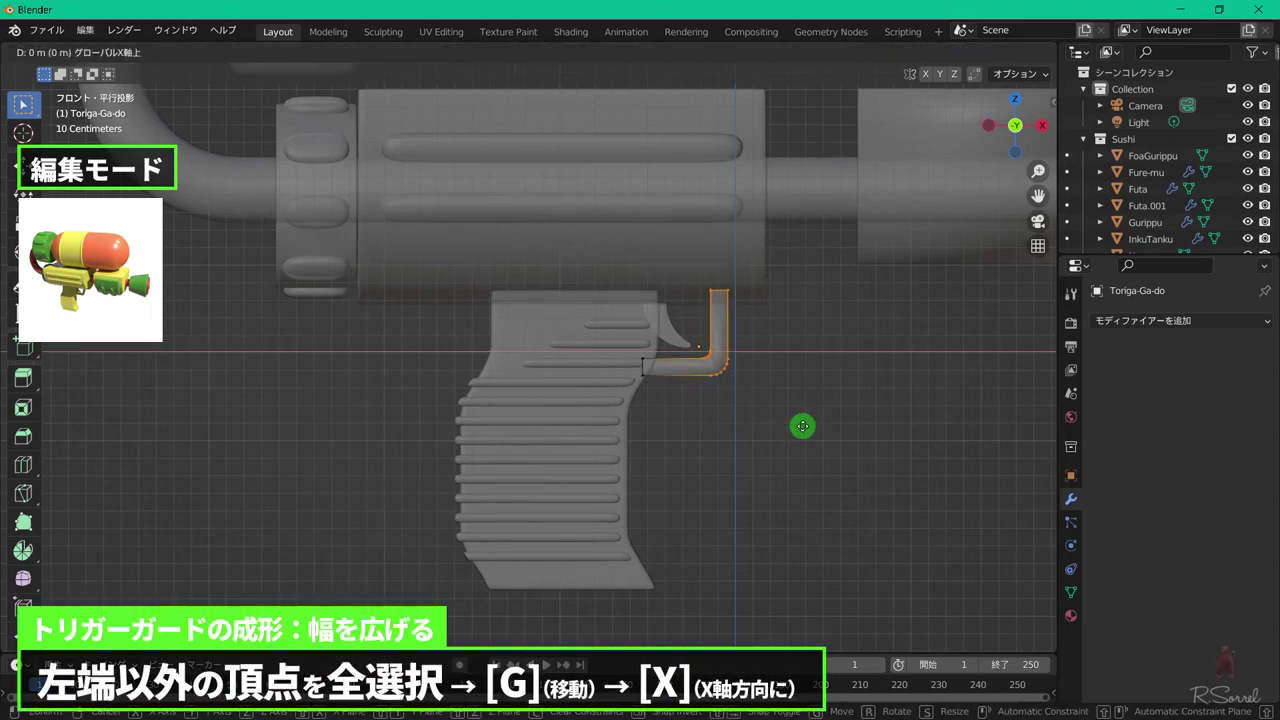
{"action": "key", "text": "x"}
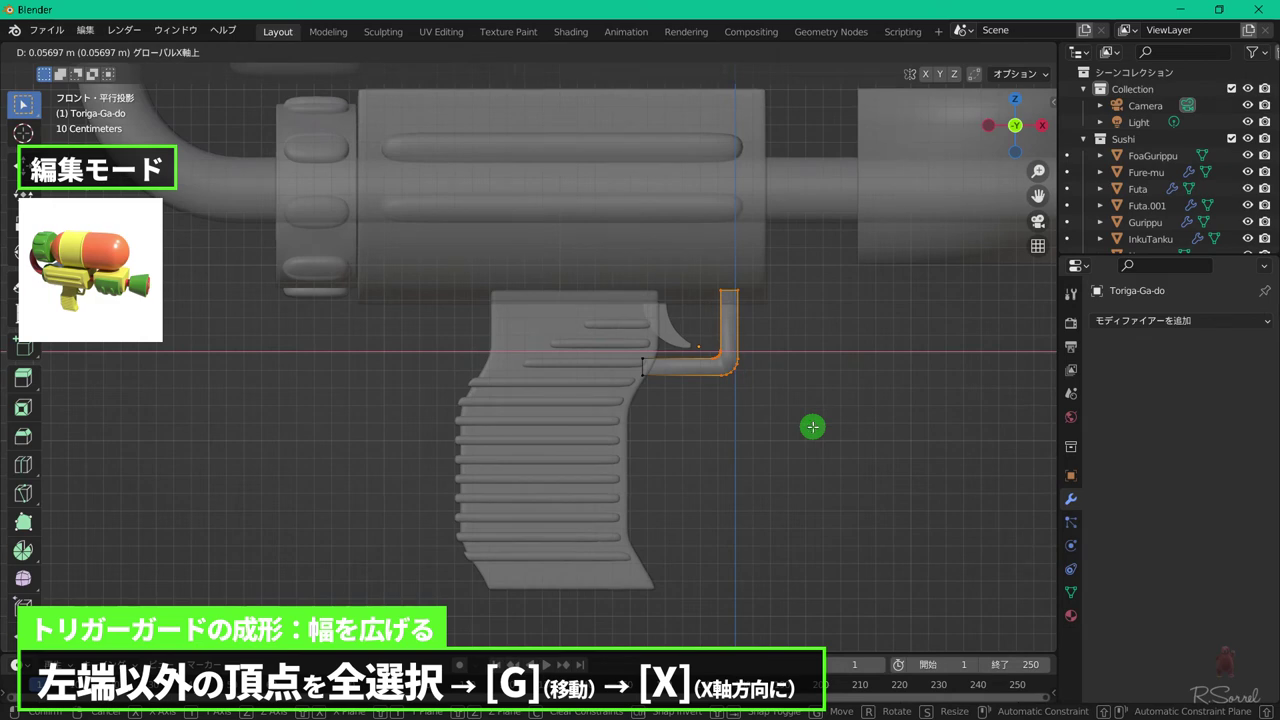
{"action": "left_click", "coordinate": [812, 427]}
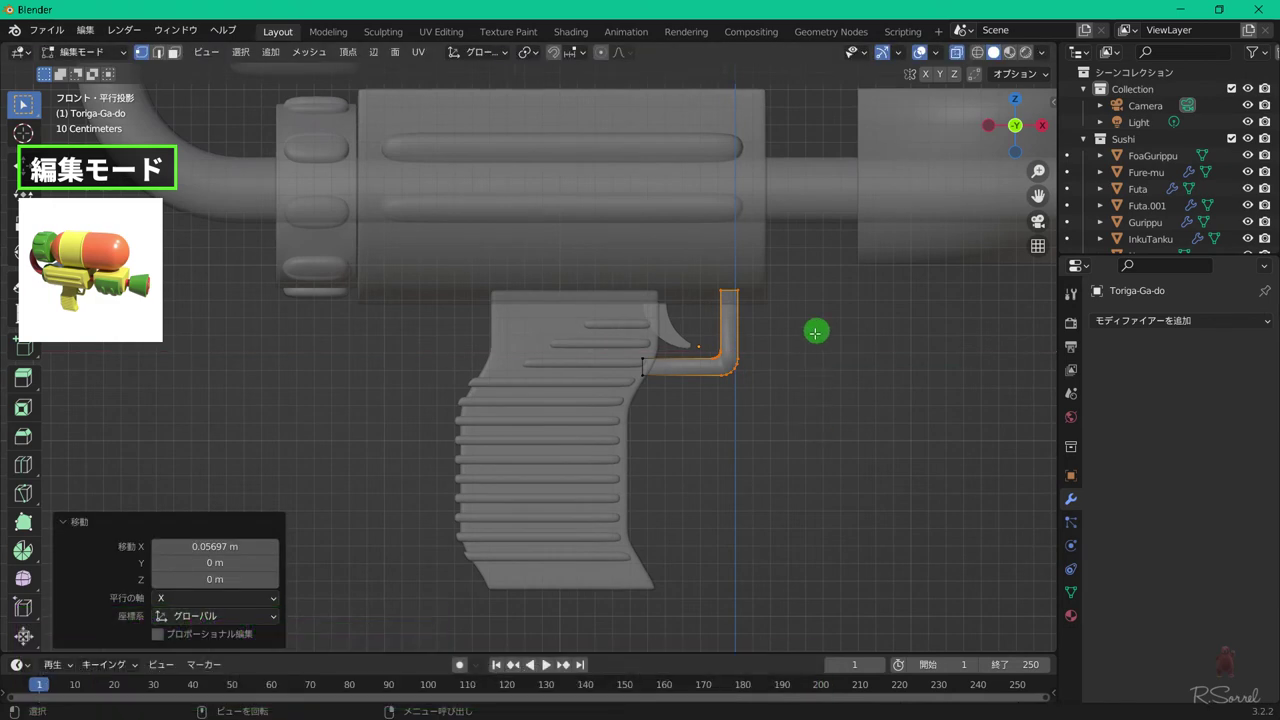
- Move the guard's upper vertices 0.11394 m along X with proportional editing
{"action": "left_click_drag", "start_coordinate": [706, 266], "coordinate": [787, 333]}
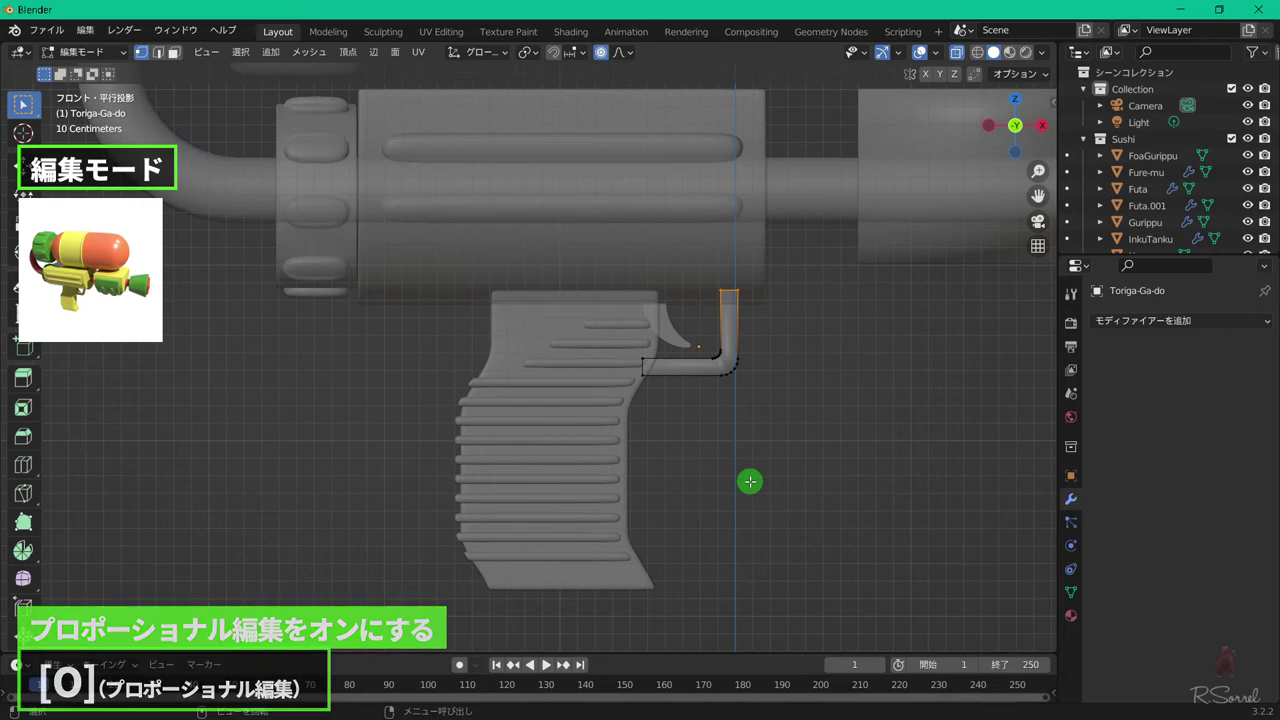
{"action": "key", "text": "g"}
{"action": "key", "text": "x"}
{"action": "scroll", "coordinate": [758, 475], "scroll_direction": "down", "scroll_amount": 4}
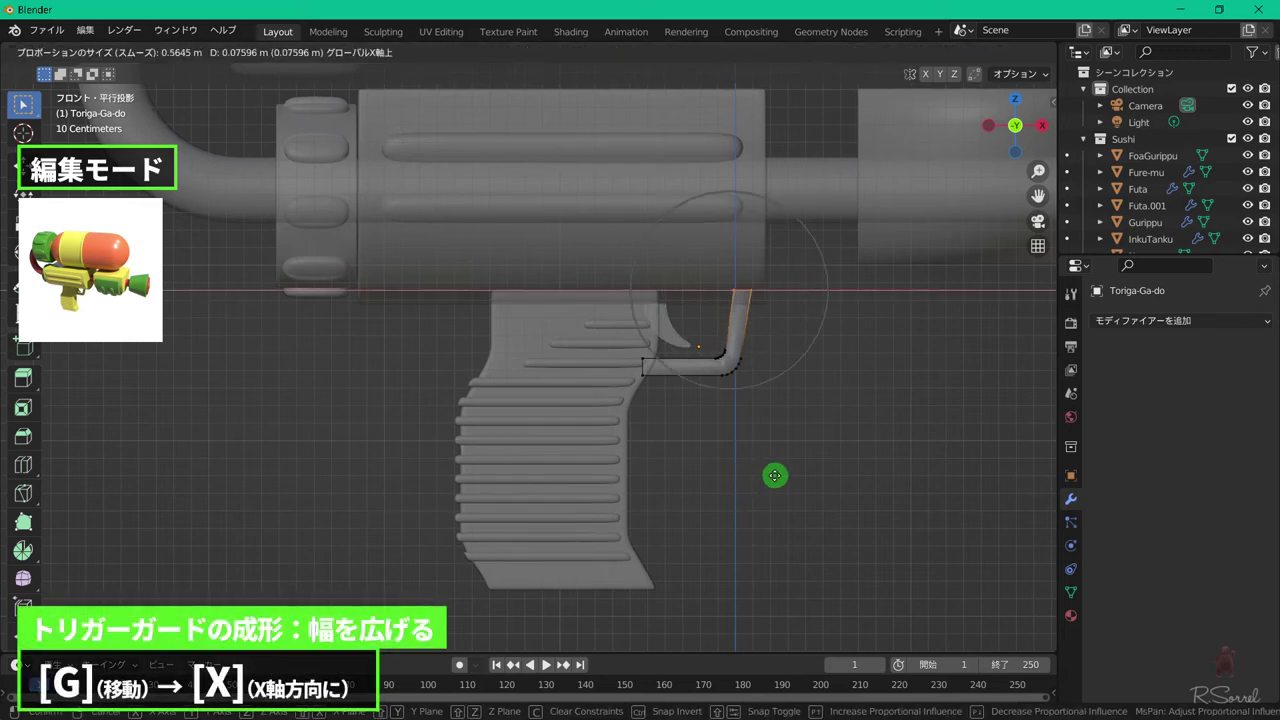
{"action": "left_click", "coordinate": [778, 477]}
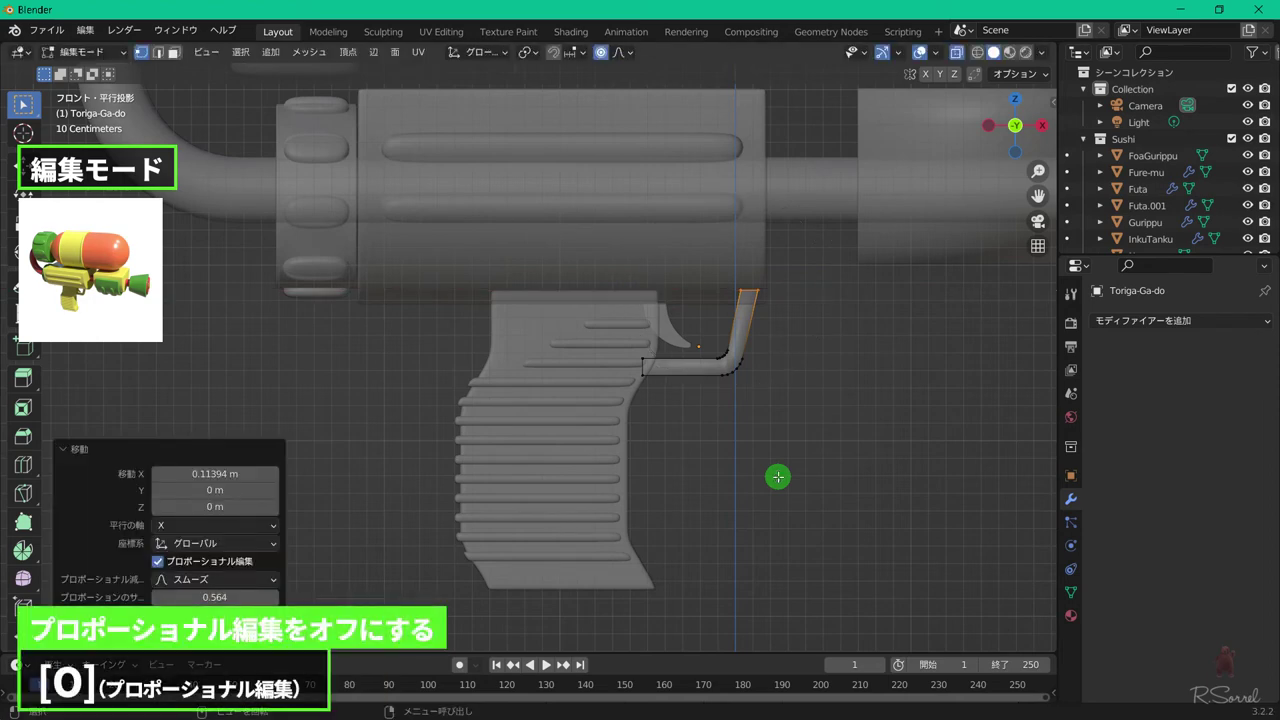
{"action": "key", "text": "o"}
{"action": "middle_click_drag", "start_coordinate": [778, 477], "coordinate": [845, 340]}
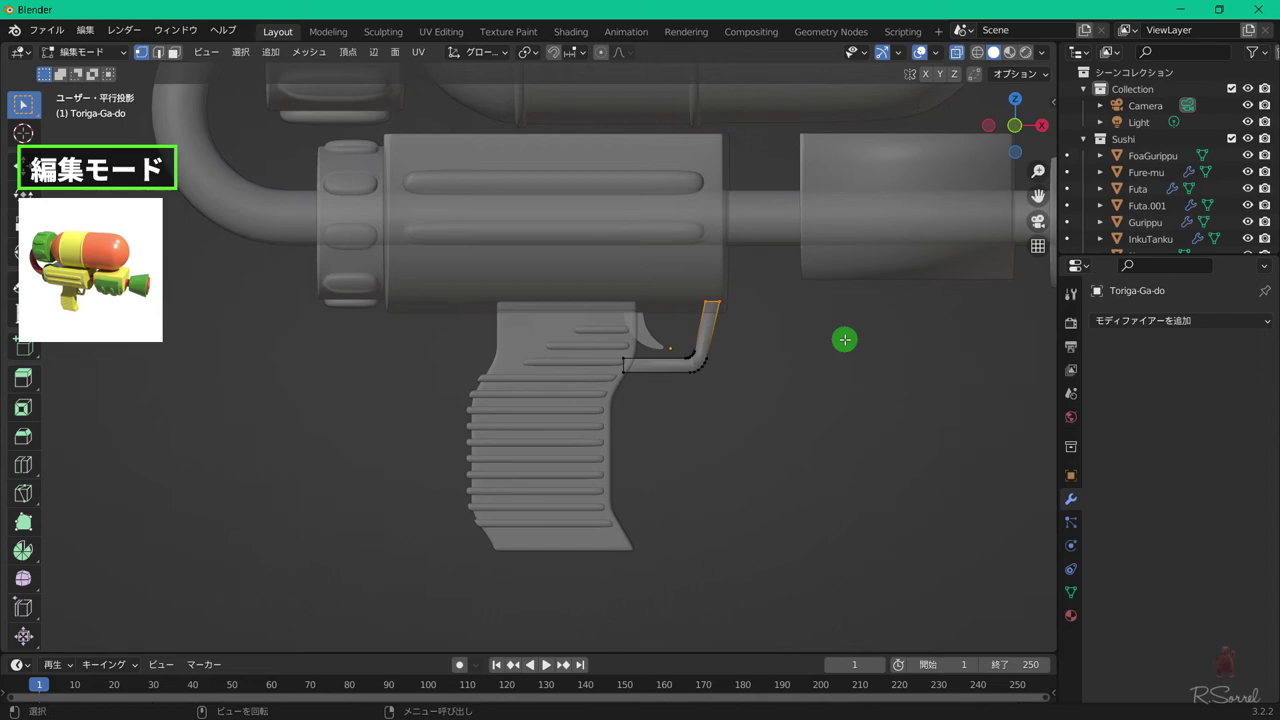
- Select the trigger guard's edges and set their mean bevel weight to 1.00
{"action": "key", "text": "2"}
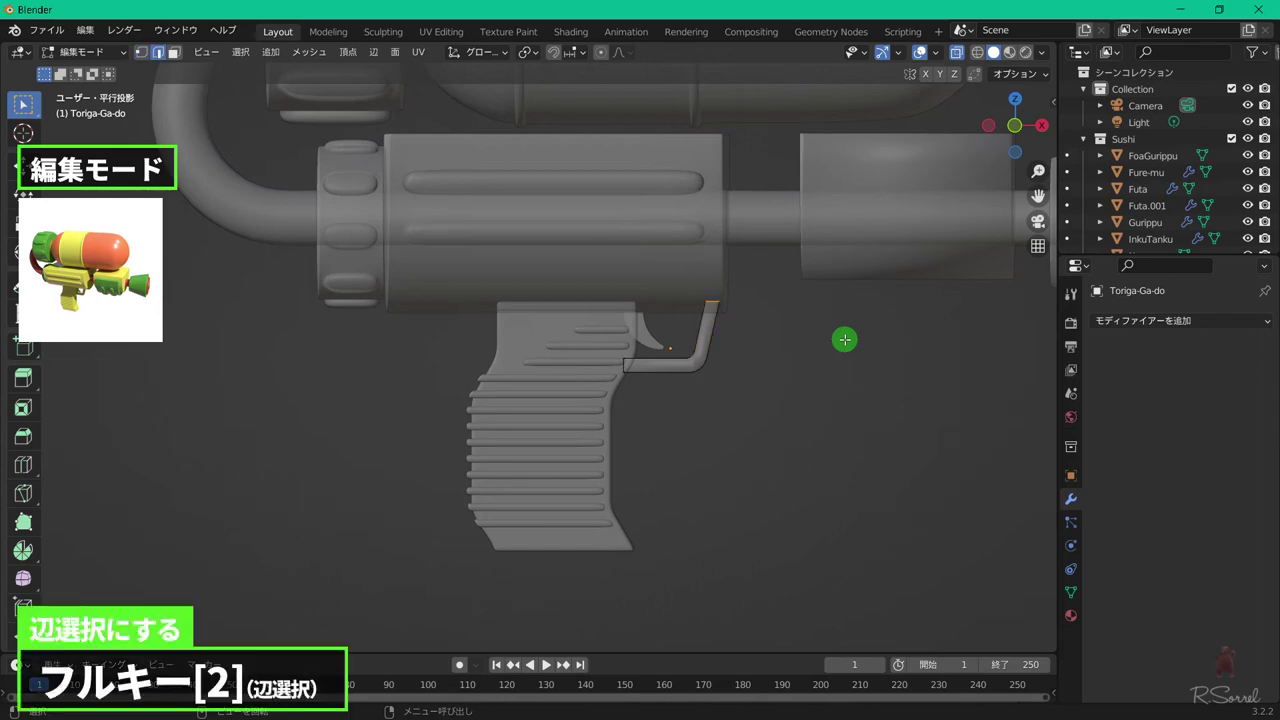
{"action": "scroll", "coordinate": [845, 340], "scroll_direction": "up", "scroll_amount": 3}
{"action": "middle_click_drag", "start_coordinate": [846, 337], "coordinate": [737, 320]}
{"action": "key", "text": "a"}
{"action": "scroll", "coordinate": [800, 329], "scroll_direction": "up", "scroll_amount": 2}
{"action": "scroll", "coordinate": [737, 320], "scroll_direction": "down", "scroll_amount": 2}
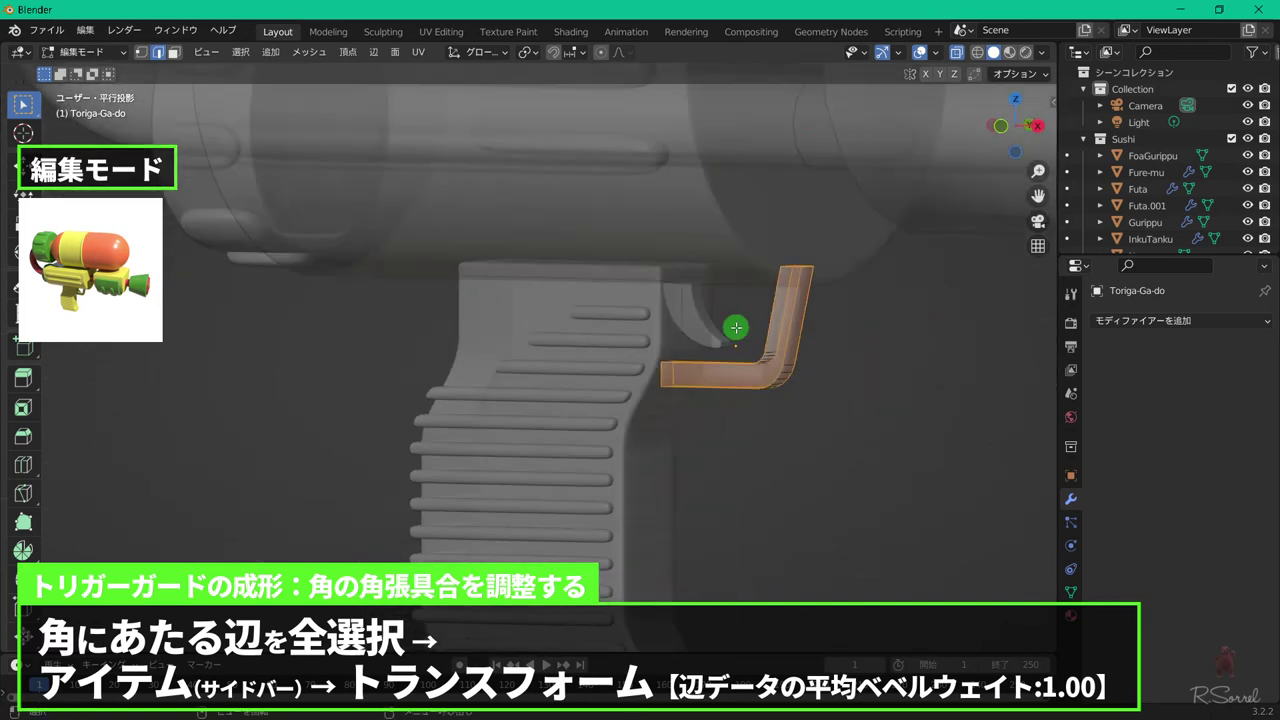
{"action": "key", "text": "n"}
{"action": "left_click", "coordinate": [902, 280]}
{"action": "type", "text": "1"}
{"action": "key", "text": "Return"}
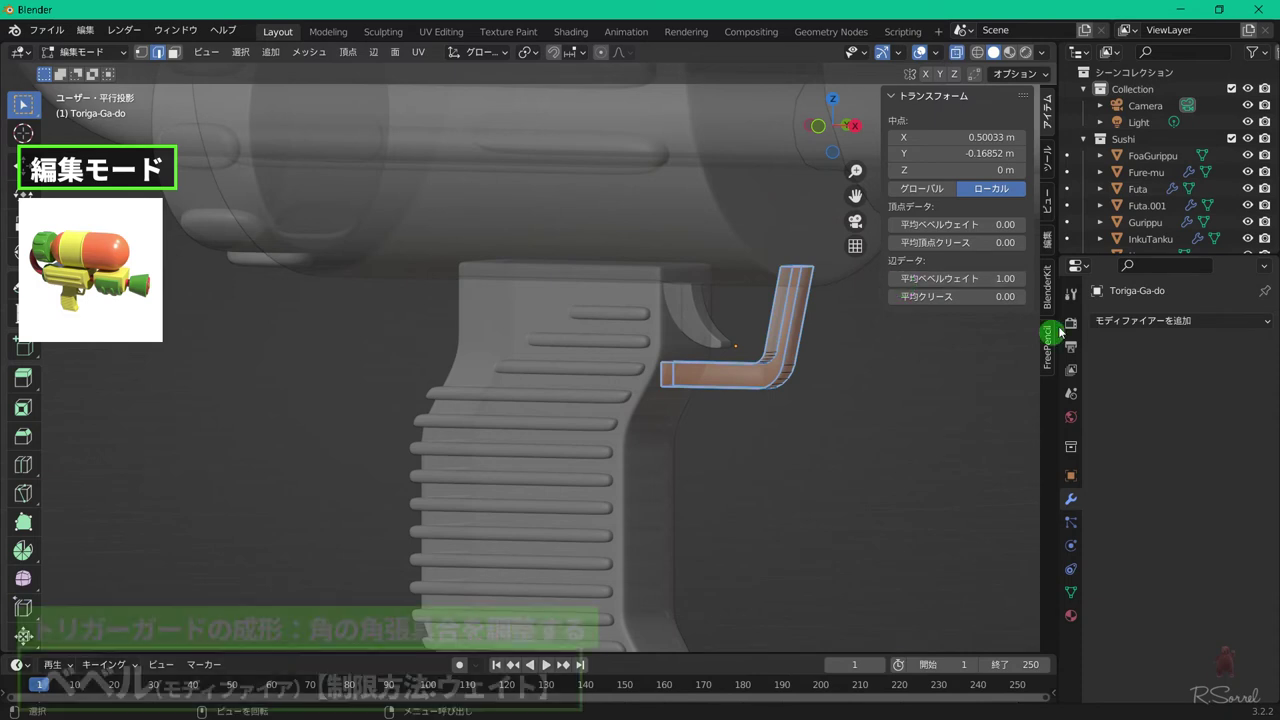
- Add a Bevel modifier with Limit Method Weight to the trigger guard
{"action": "left_click", "coordinate": [1146, 321]}
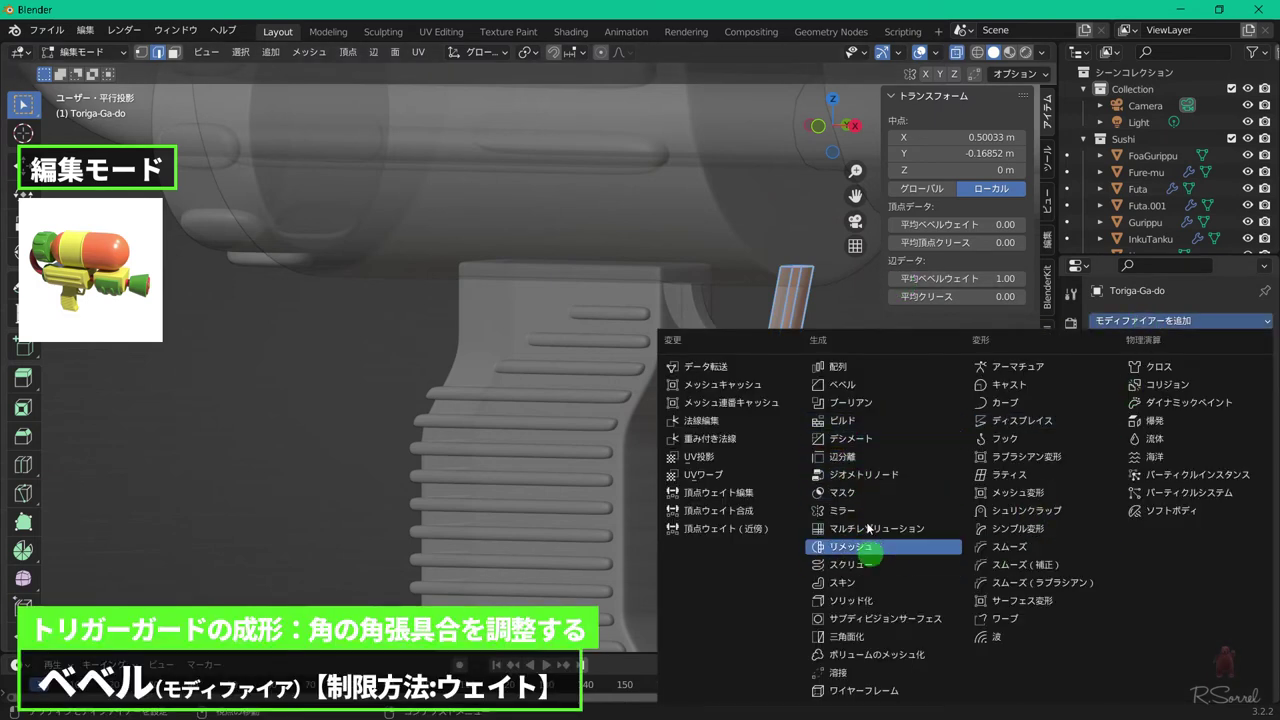
{"action": "left_click", "coordinate": [842, 384]}
{"action": "left_click", "coordinate": [1236, 462]}
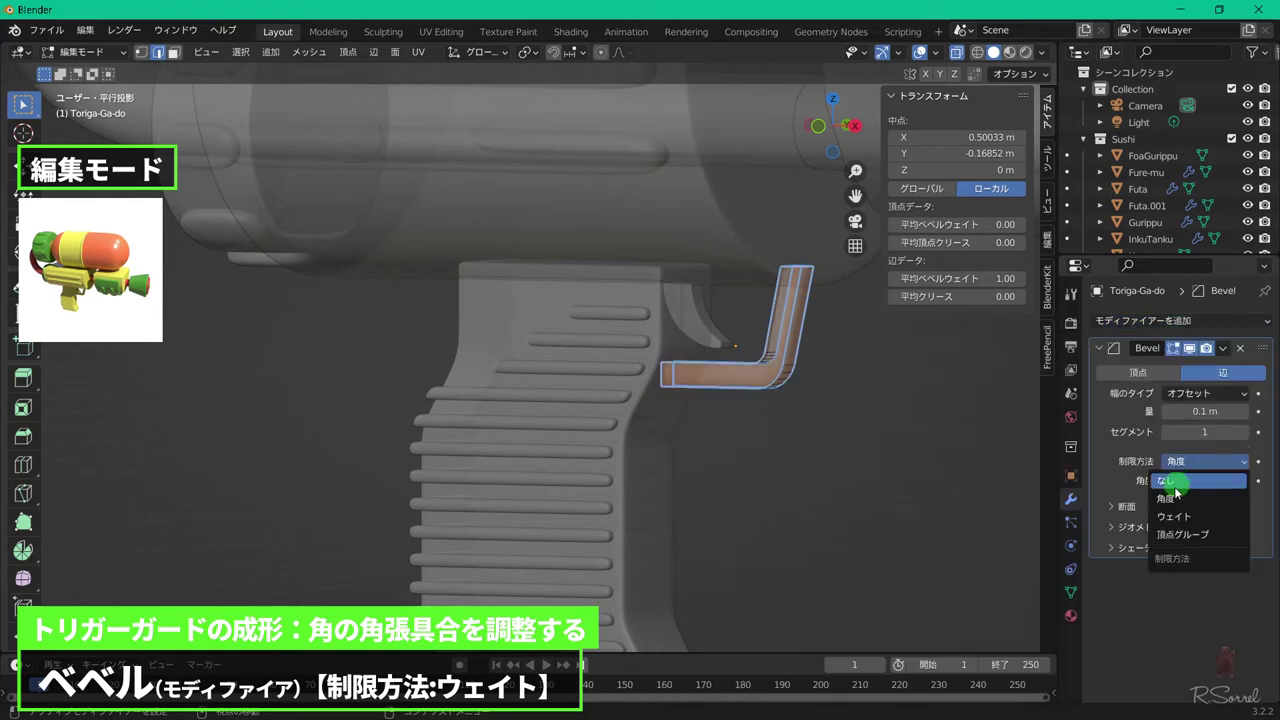
{"action": "left_click", "coordinate": [1180, 518]}
{"action": "key", "text": "Tab"}
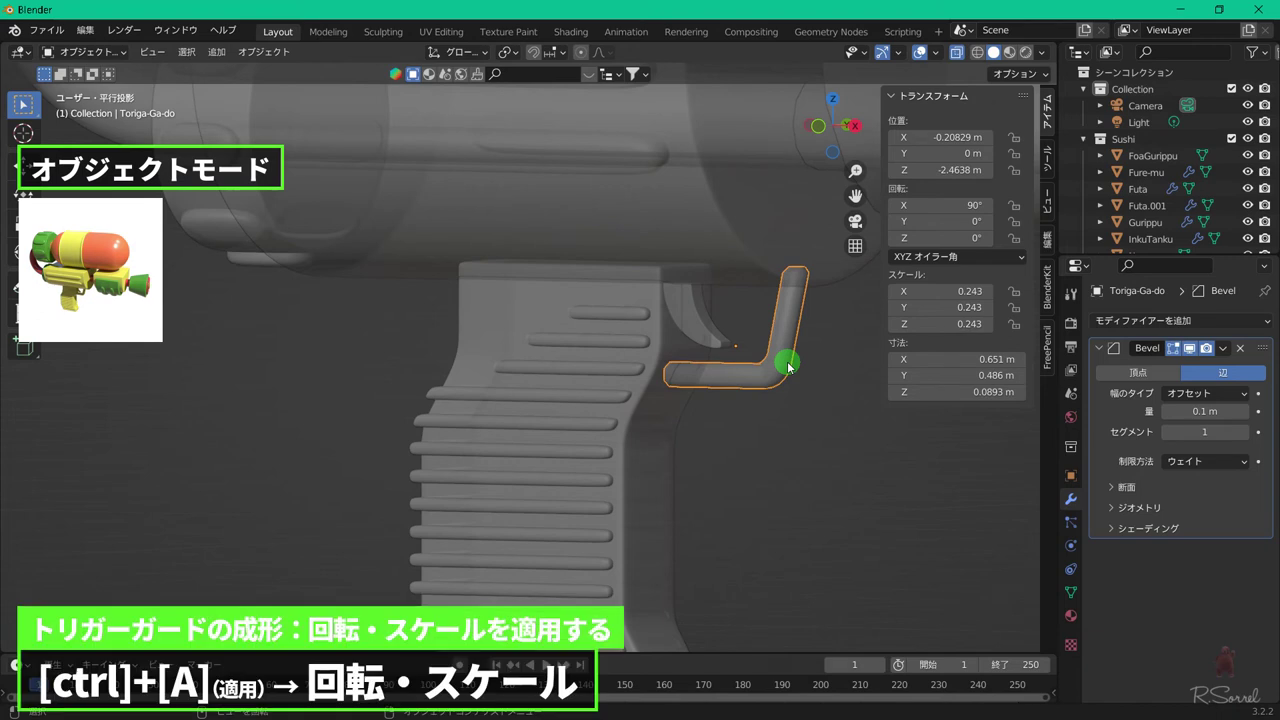
- Apply the trigger guard's rotation and scale and set its bevel to 0.005 m, 2 segments
{"action": "key", "text": "ctrl+a"}
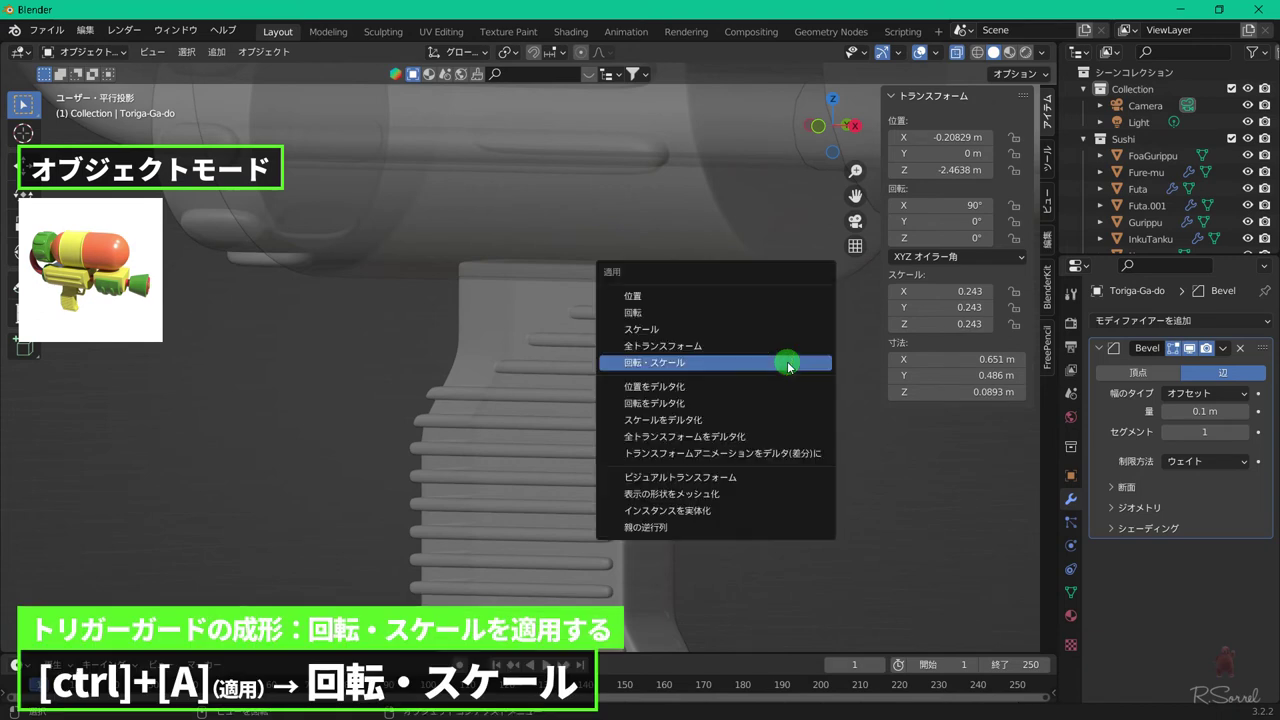
{"action": "left_click", "coordinate": [788, 366]}
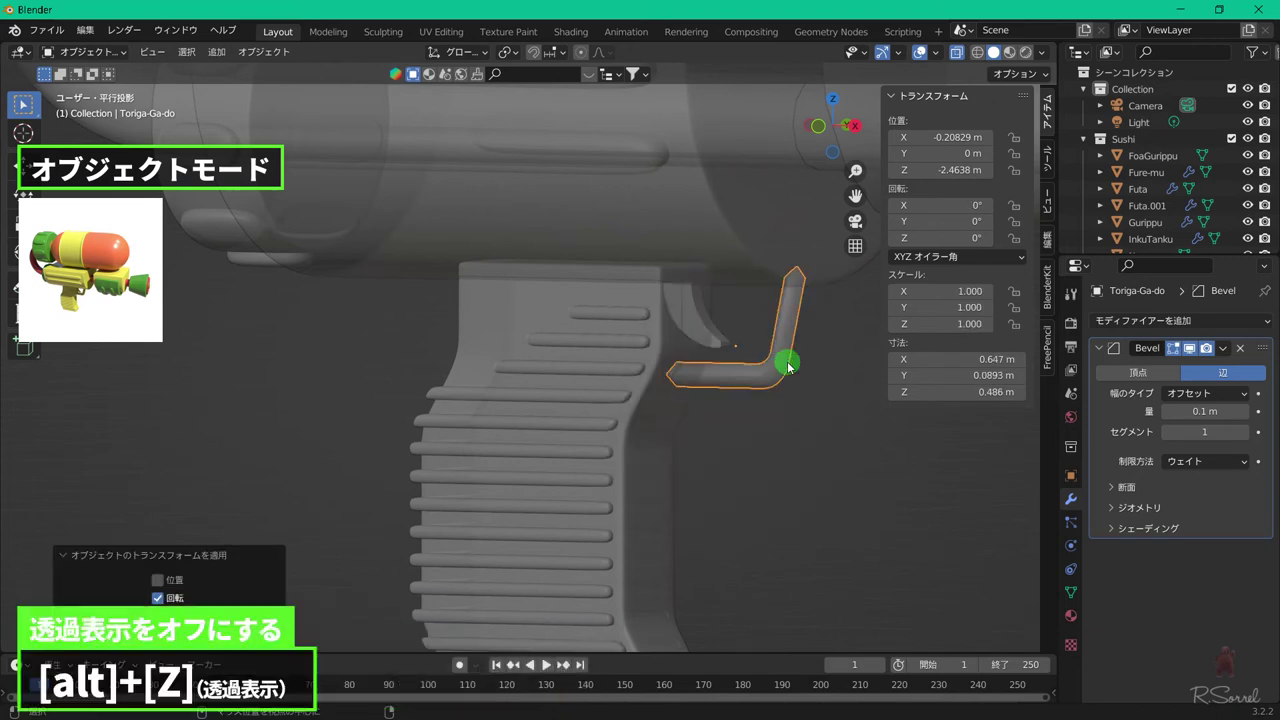
{"action": "key", "text": "alt+z"}
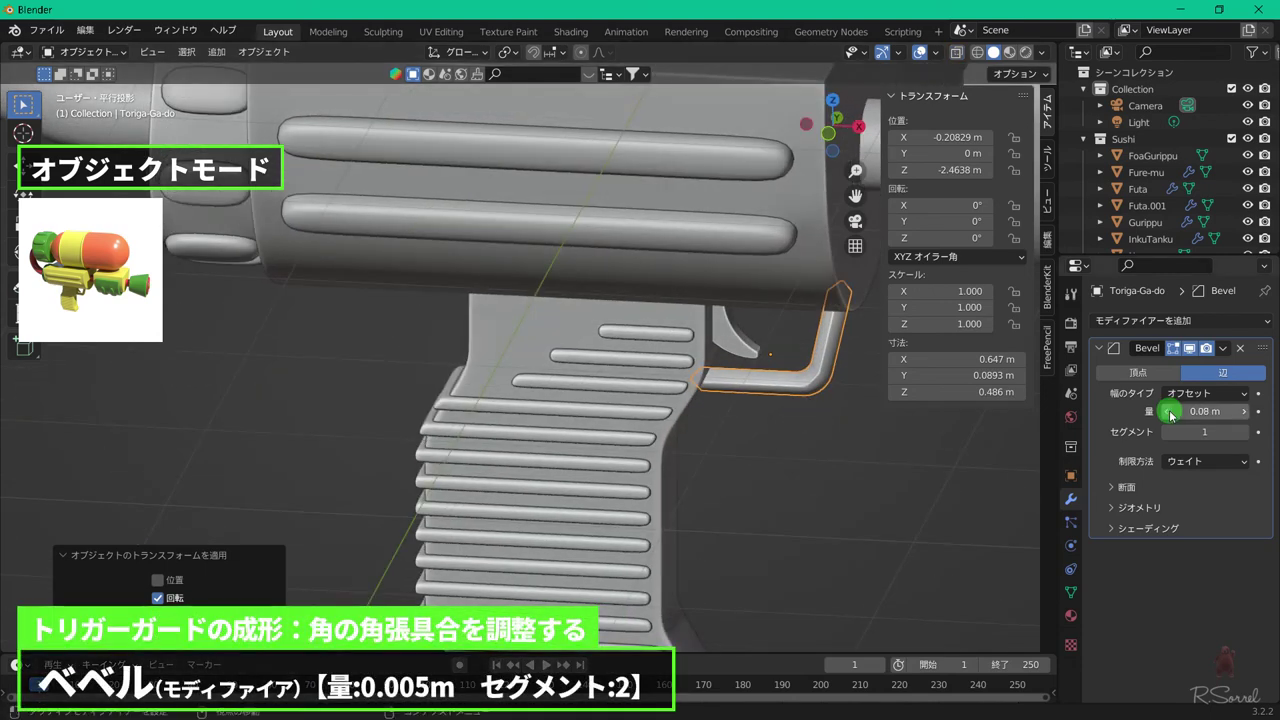
{"action": "left_click", "coordinate": [1166, 411]}
{"action": "left_click", "coordinate": [1166, 411]}
{"action": "left_click", "coordinate": [1166, 411]}
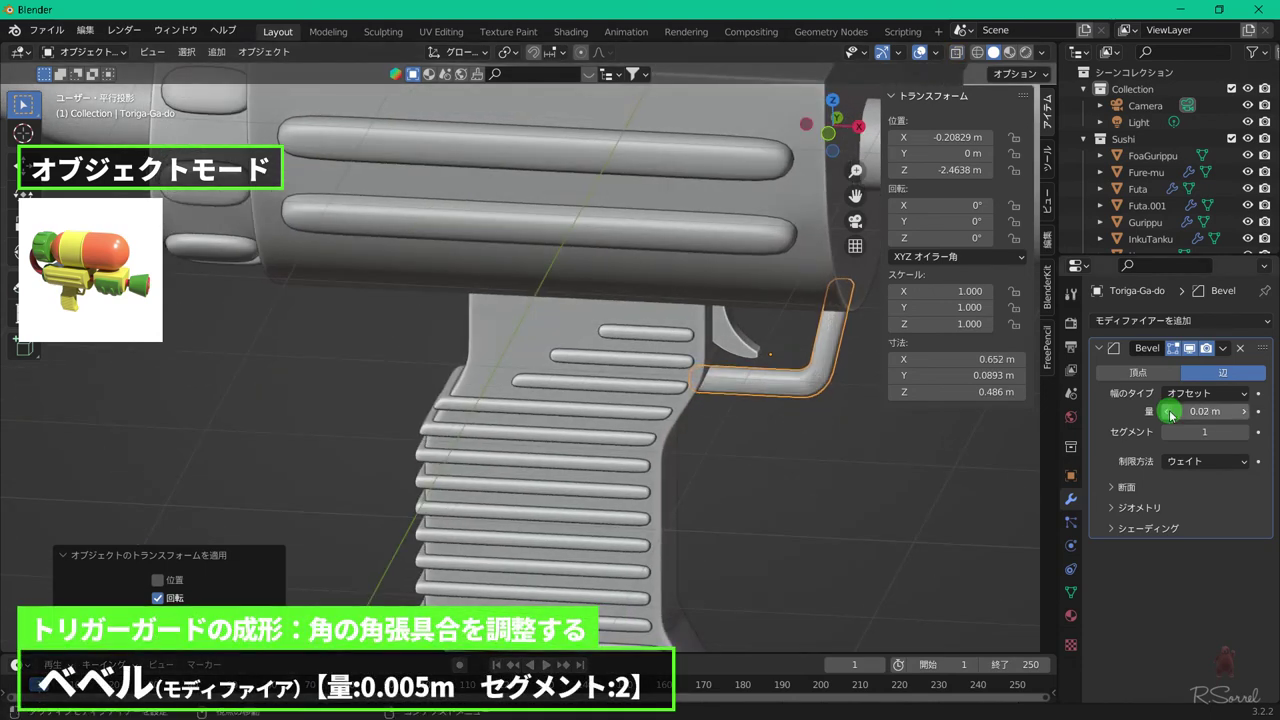
{"action": "left_click", "coordinate": [1246, 432]}
{"action": "scroll", "coordinate": [920, 406], "scroll_direction": "up", "scroll_amount": 5}
{"action": "key", "text": "n"}
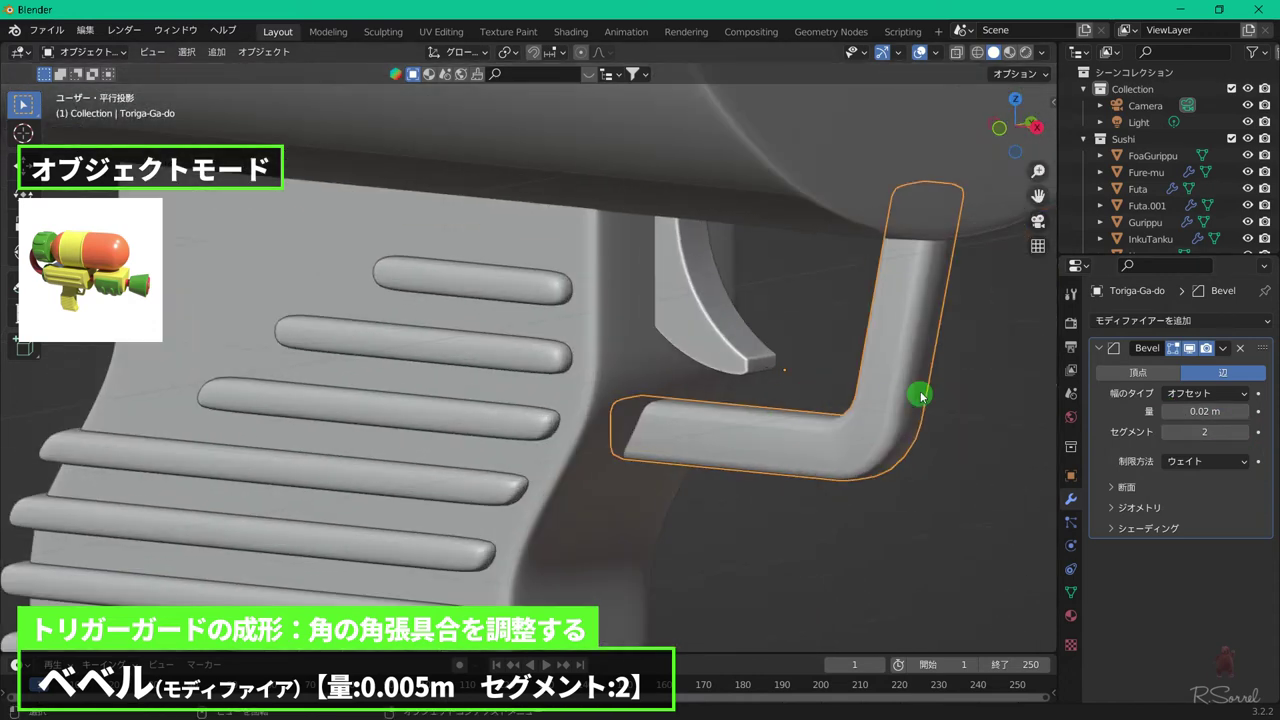
{"action": "type", "text": "0.005"}
{"action": "key", "text": "Return"}
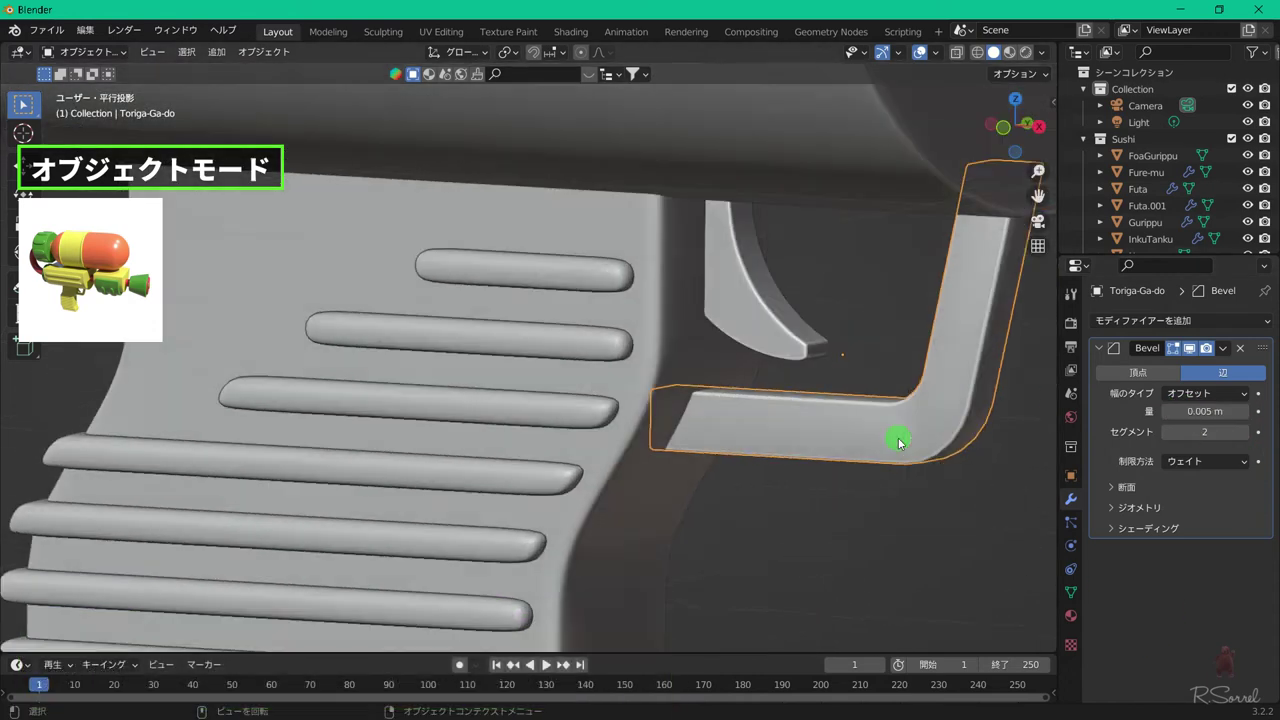
- Select the trigger and review its Bevel modifier settings
{"action": "scroll", "coordinate": [902, 437], "scroll_direction": "down", "scroll_amount": 3}
{"action": "left_click", "coordinate": [665, 330]}
{"action": "scroll", "coordinate": [894, 340], "scroll_direction": "up", "scroll_amount": 5}
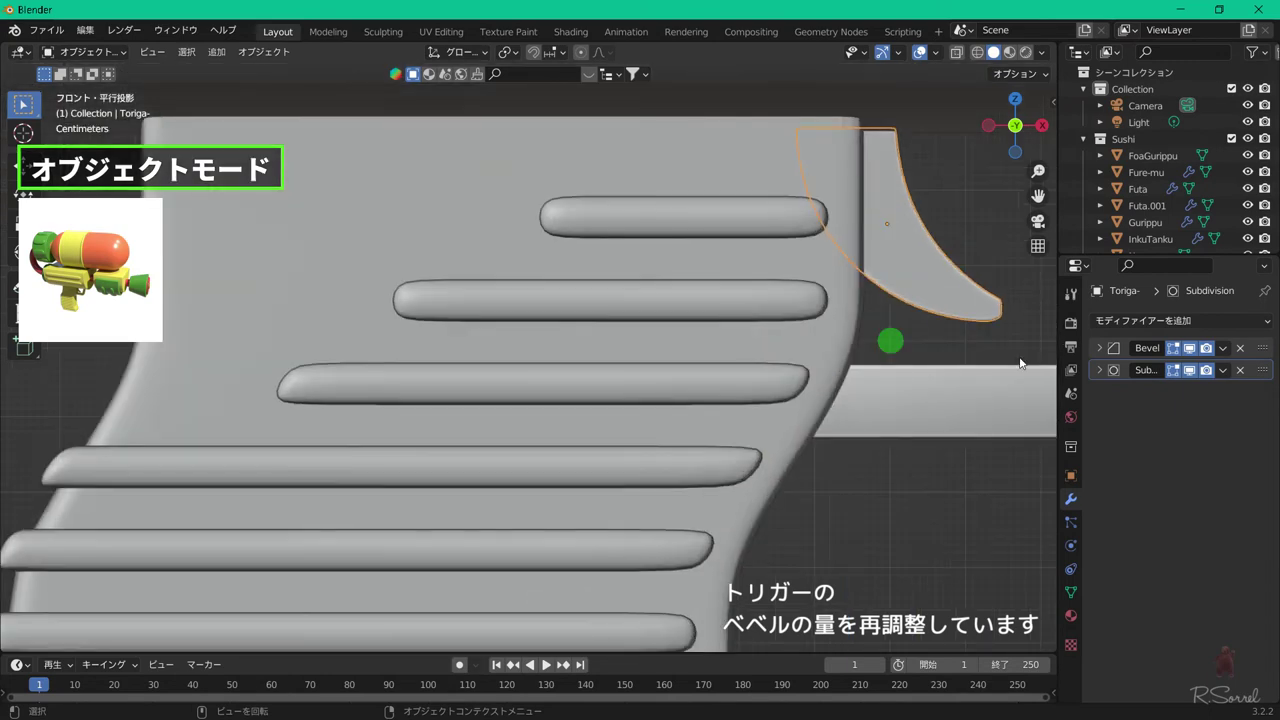
{"action": "left_click", "coordinate": [1103, 352]}
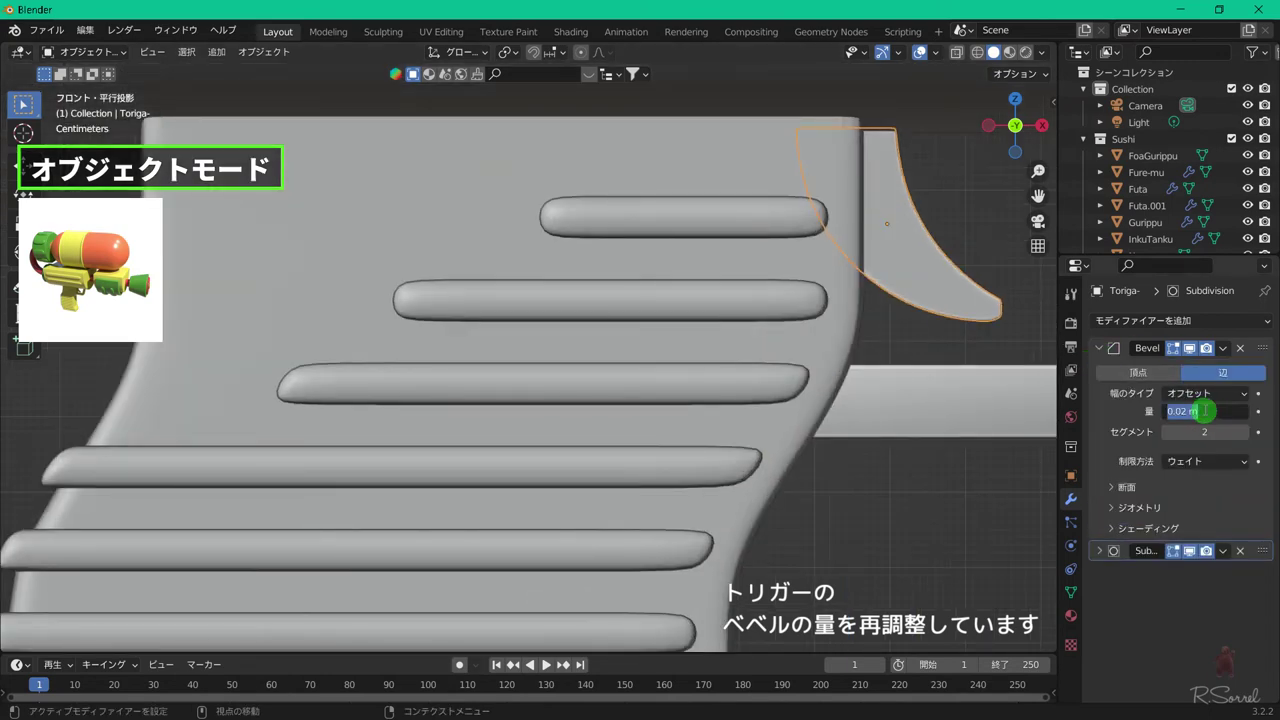
{"action": "middle_click_drag", "start_coordinate": [969, 258], "coordinate": [801, 391]}
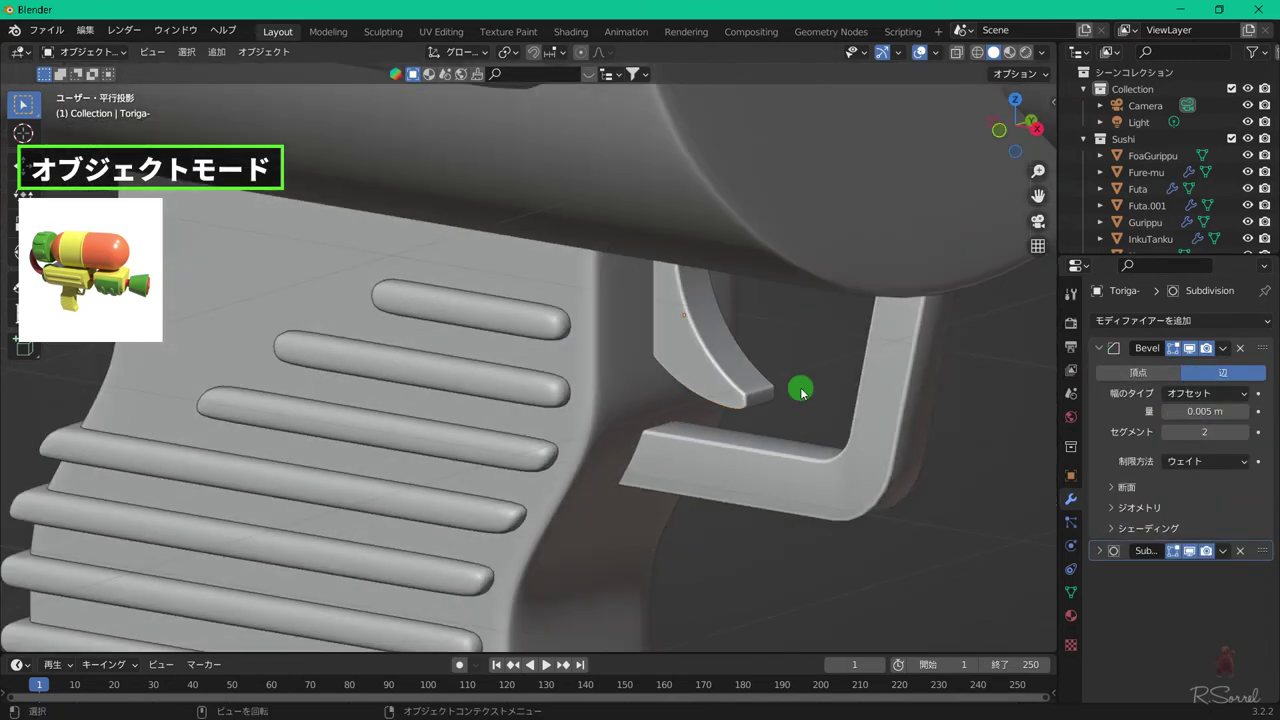
{"action": "left_click", "coordinate": [752, 375]}
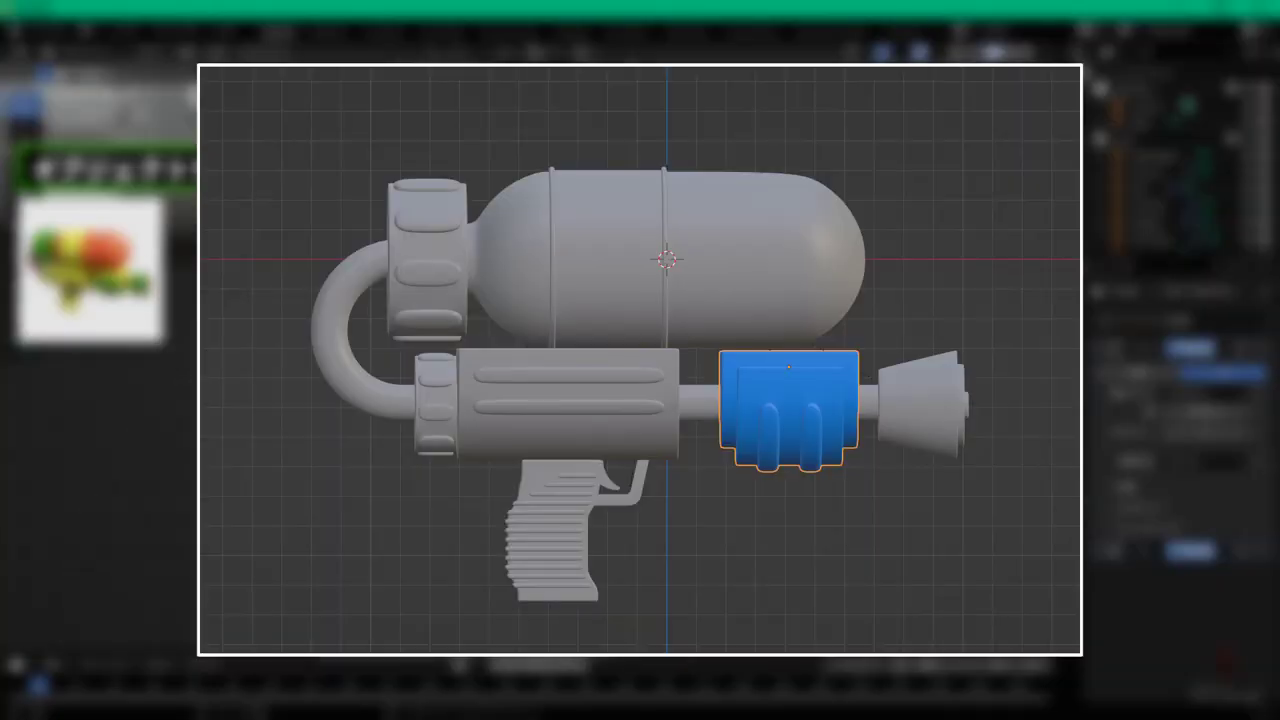
- Add a centred vertical loop cut to the FoaGurippu foregrip and bevel it into a band
{"action": "left_click", "coordinate": [812, 216]}
{"action": "middle_click_drag", "start_coordinate": [820, 222], "coordinate": [666, 349], "text": "shift"}
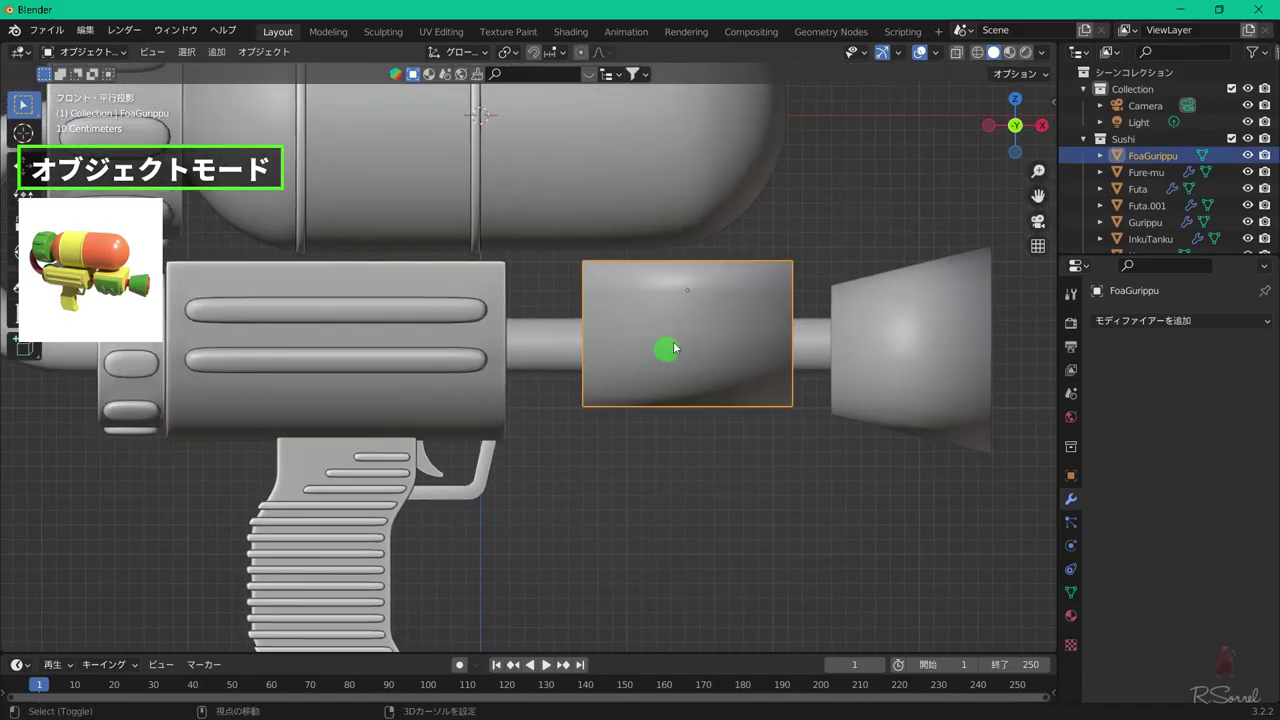
{"action": "key", "text": "Tab"}
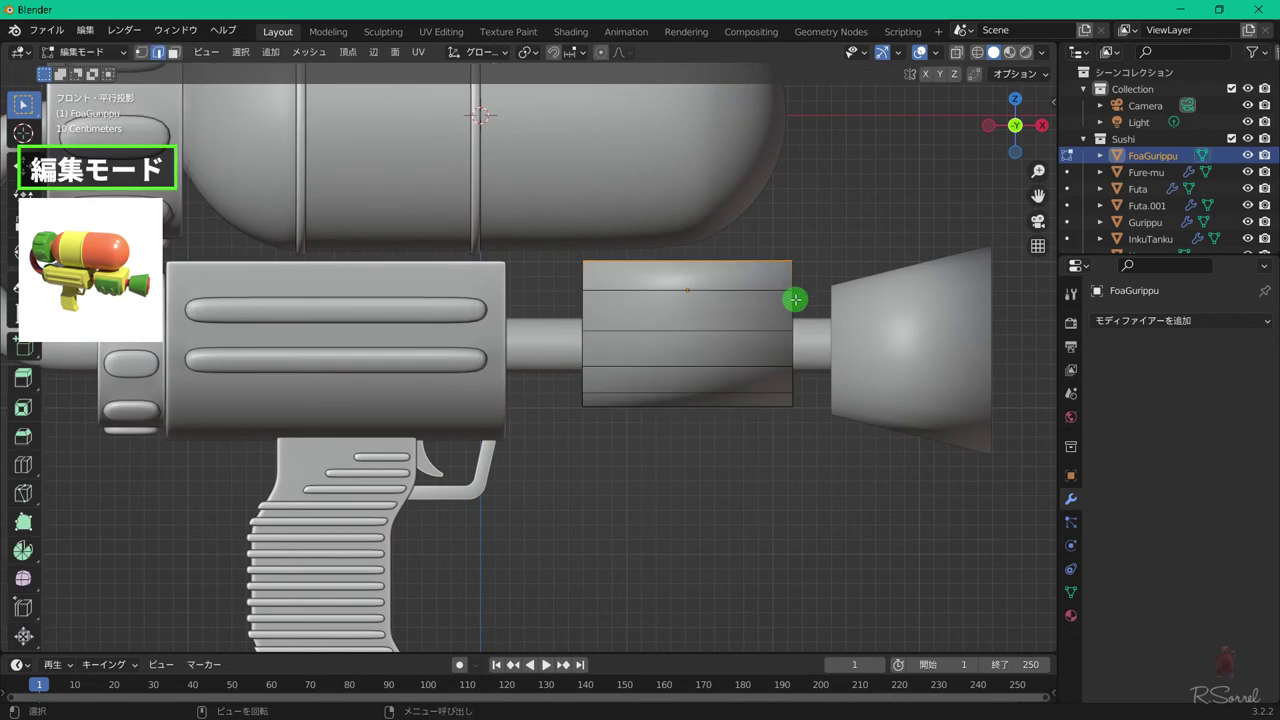
{"action": "key", "text": "ctrl+r"}
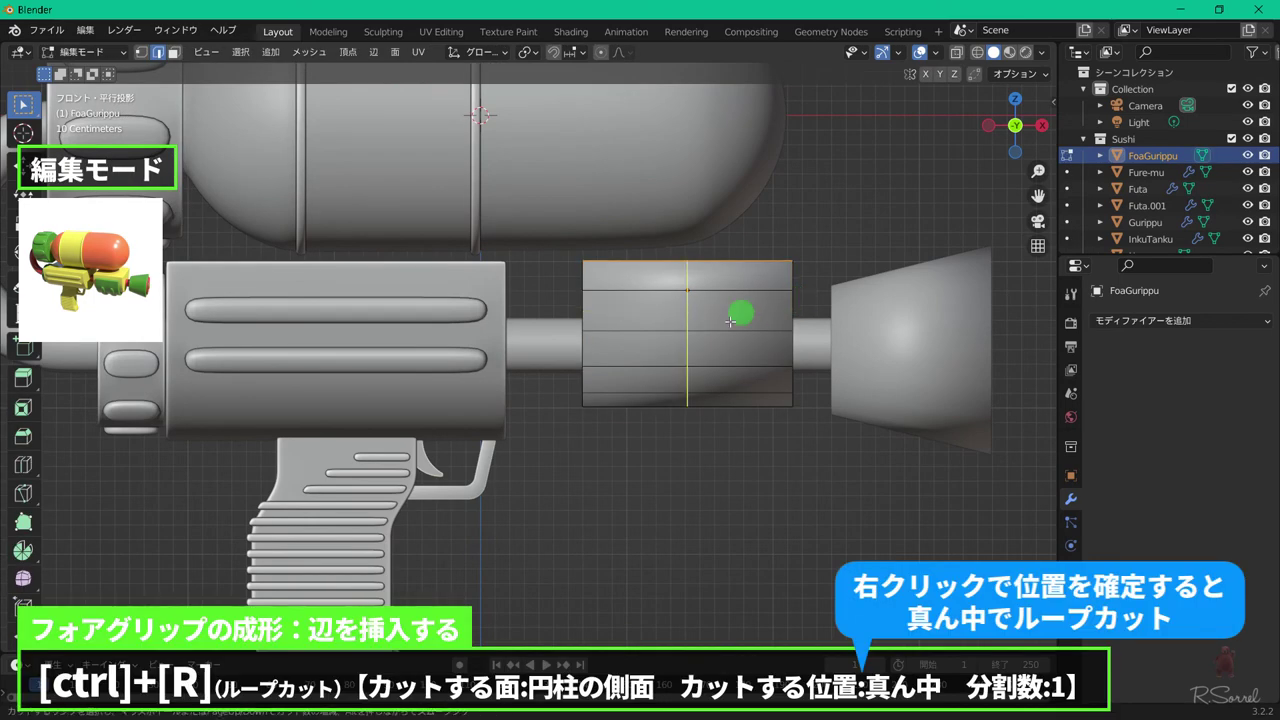
{"action": "left_click", "coordinate": [726, 323]}
{"action": "right_click", "coordinate": [771, 332]}
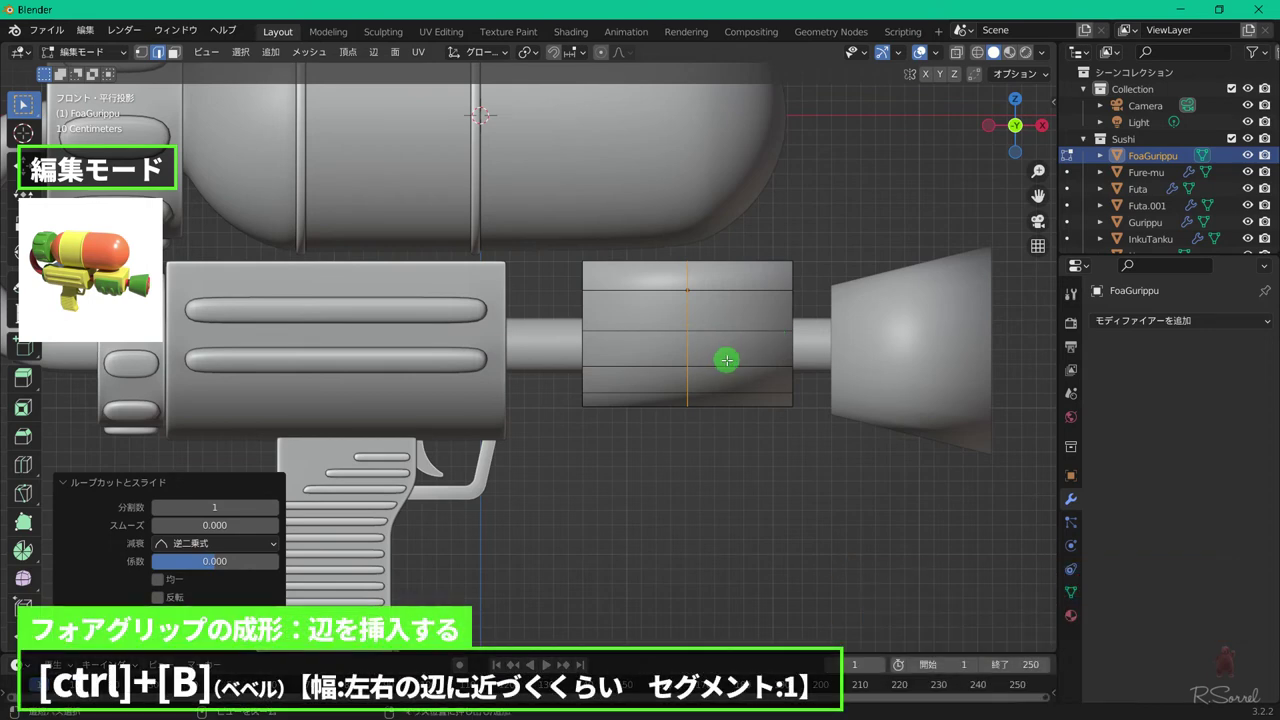
{"action": "key", "text": "ctrl+b"}
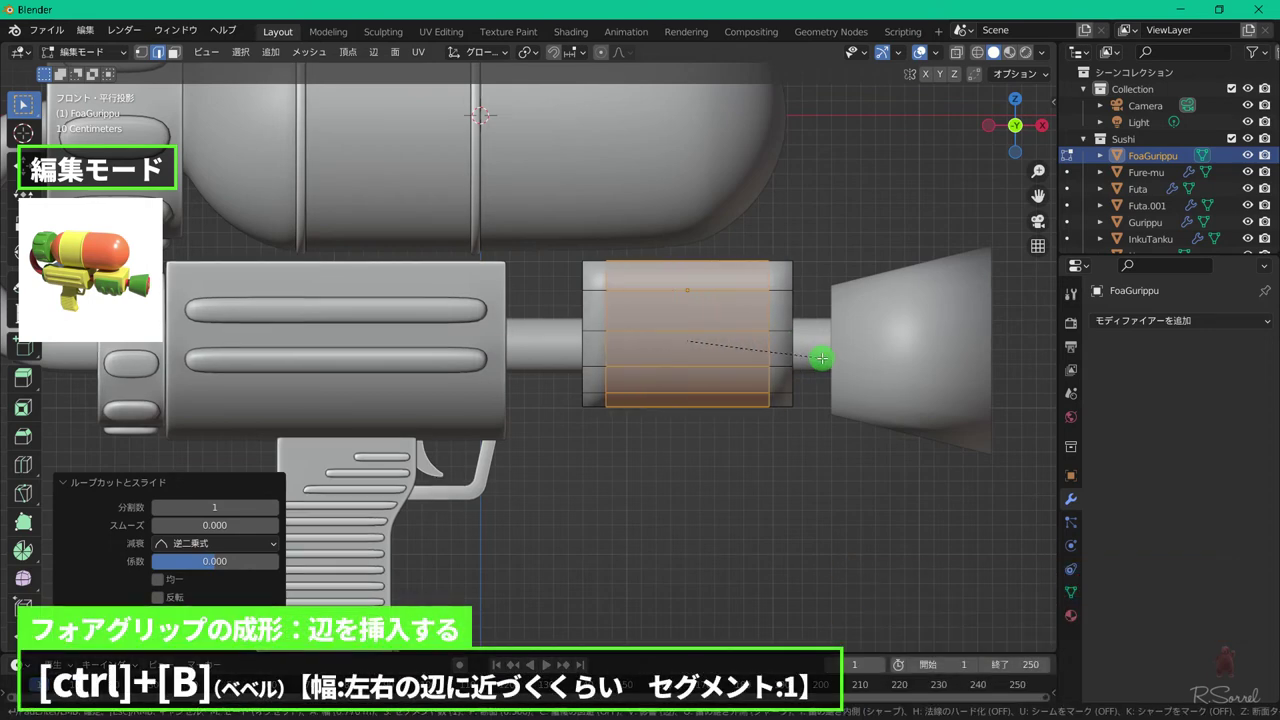
{"action": "left_click", "coordinate": [821, 358]}
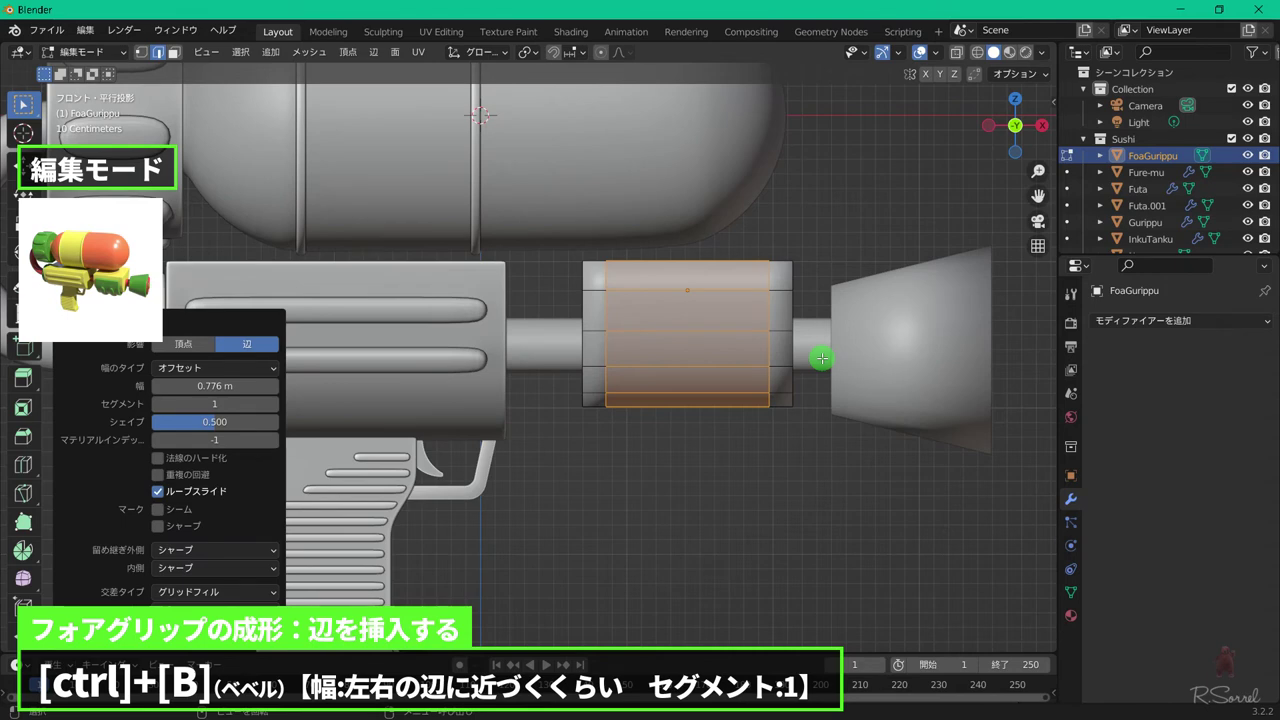
- Deselect the band's top faces and extrude the remaining lower faces in place
{"action": "key", "text": "3"}
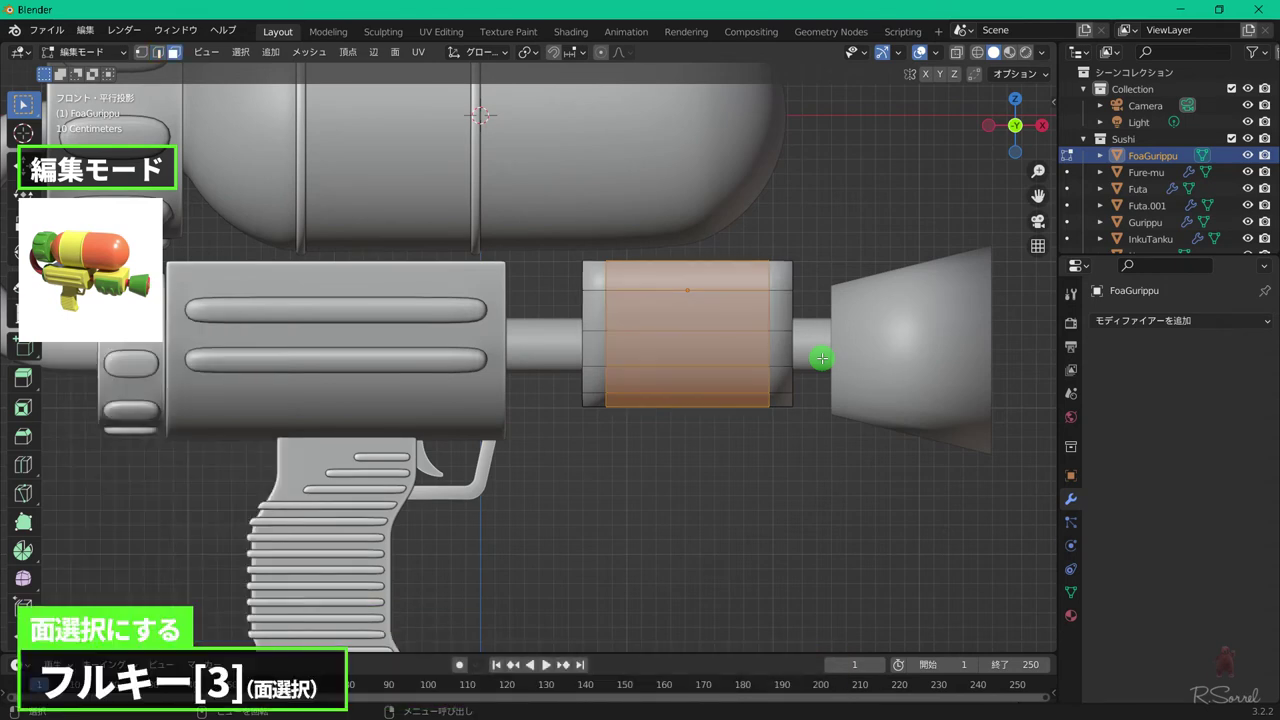
{"action": "middle_click_drag", "start_coordinate": [700, 283], "coordinate": [678, 312]}
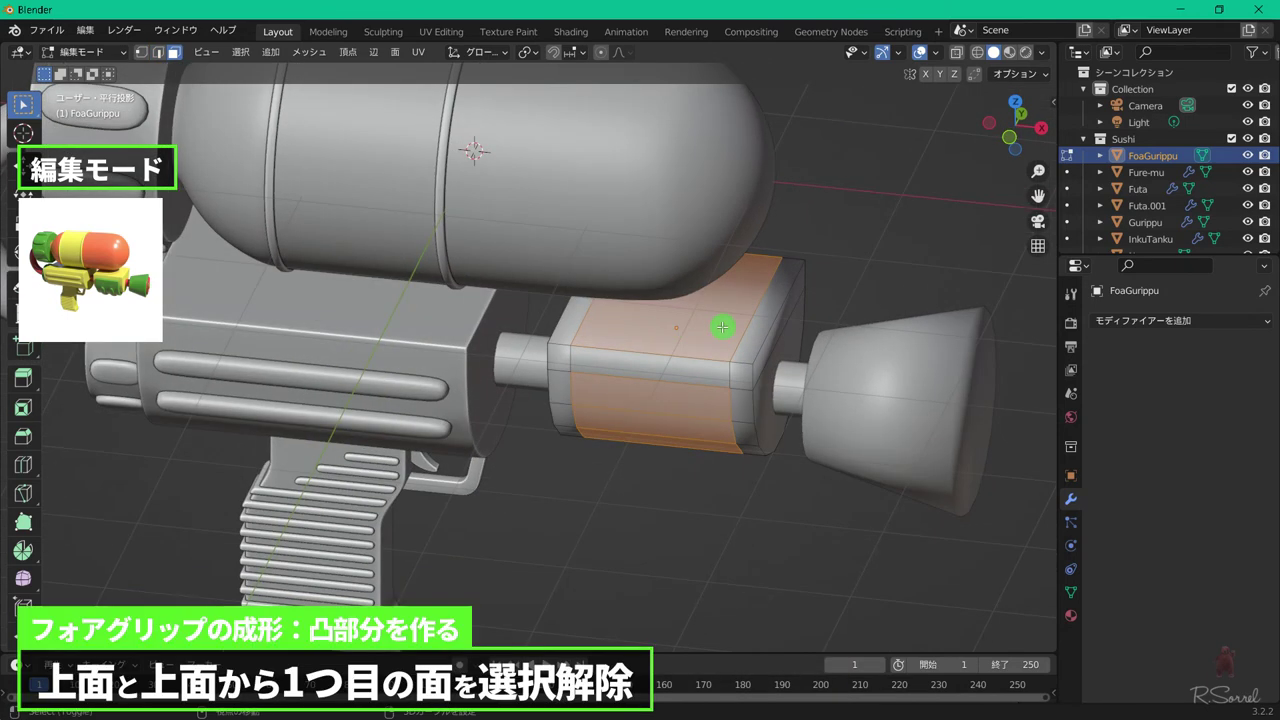
{"action": "left_click", "coordinate": [723, 323], "text": "shift"}
{"action": "left_click", "coordinate": [783, 277], "text": "shift"}
{"action": "middle_click_drag", "start_coordinate": [783, 277], "coordinate": [509, 347]}
{"action": "left_click", "coordinate": [509, 347], "text": "shift"}
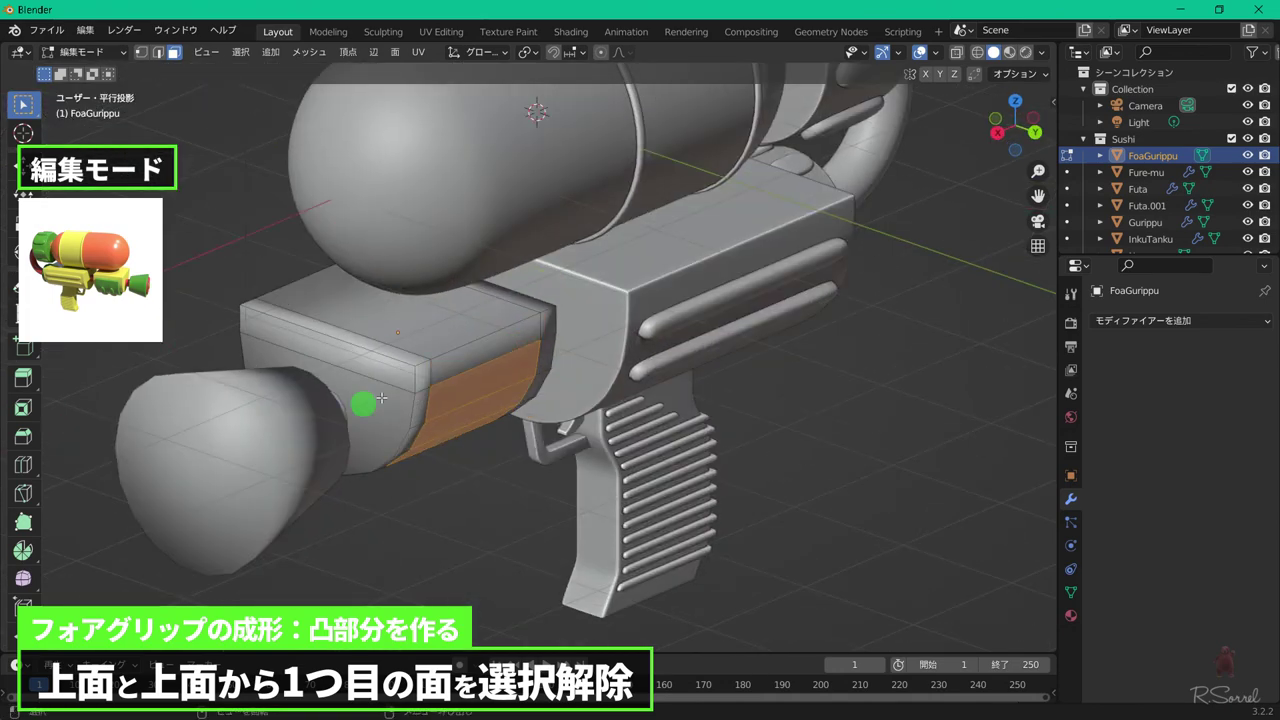
{"action": "middle_click_drag", "start_coordinate": [363, 400], "coordinate": [729, 382]}
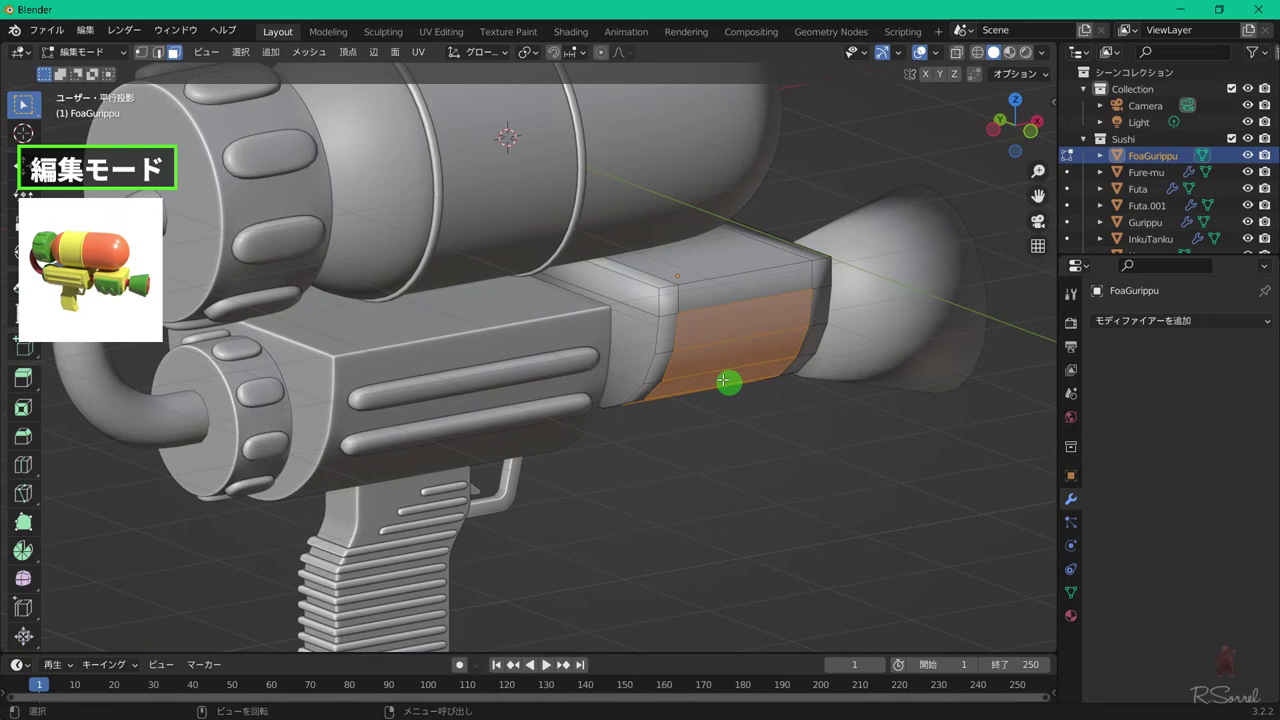
{"action": "key", "text": "e"}
{"action": "right_click", "coordinate": [828, 567]}
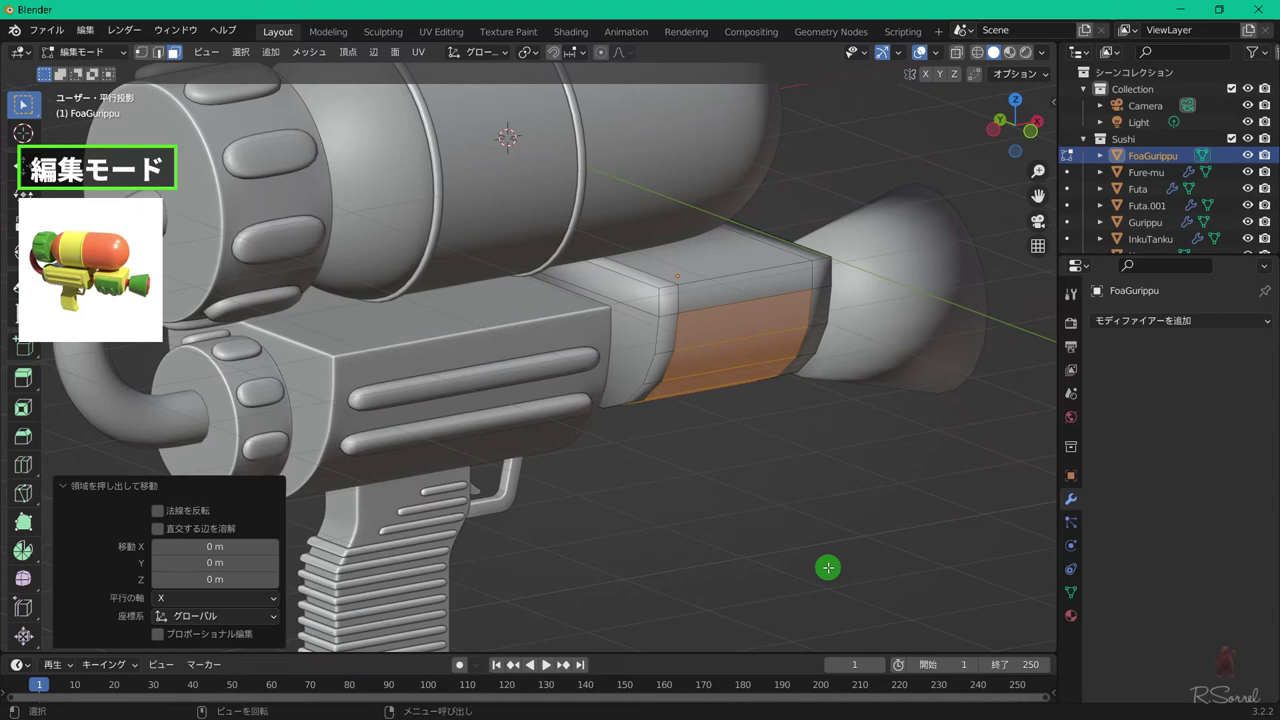
{"action": "key", "text": "Tab"}
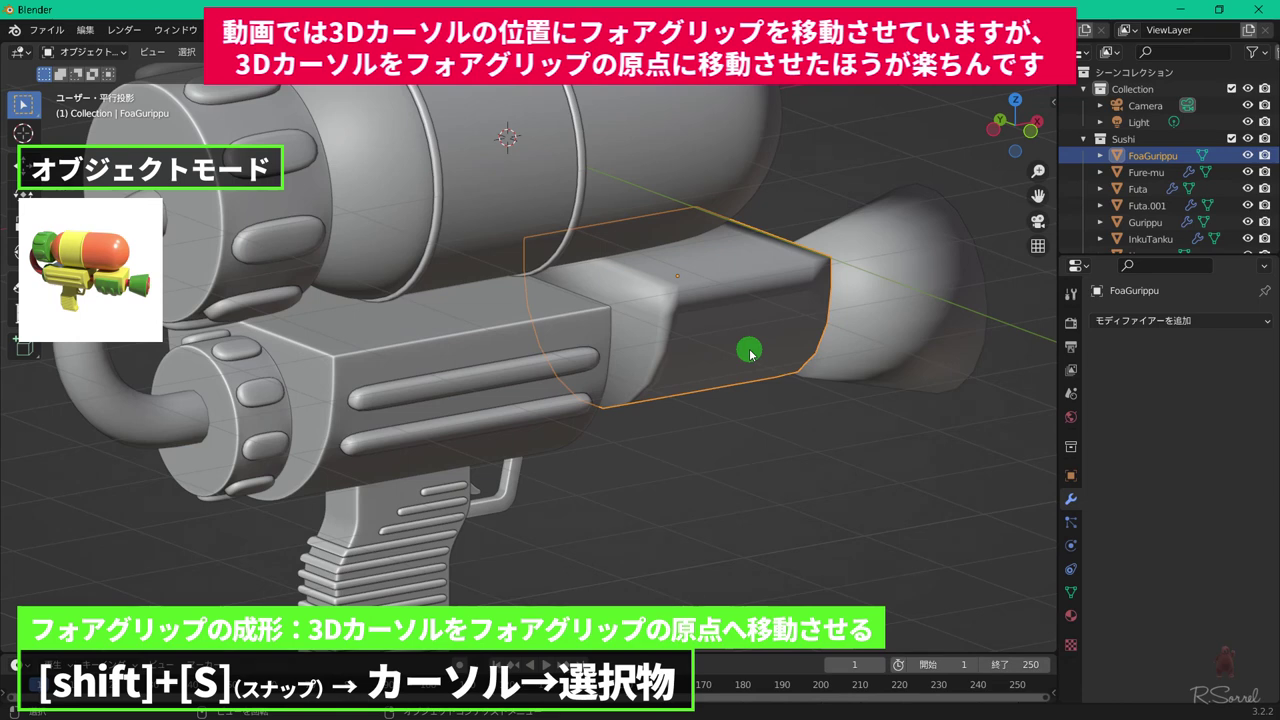
- Snap the selection to the 3D cursor and isolate the foregrip in local view
{"action": "key", "text": "shift+s"}
{"action": "left_click", "coordinate": [772, 273]}
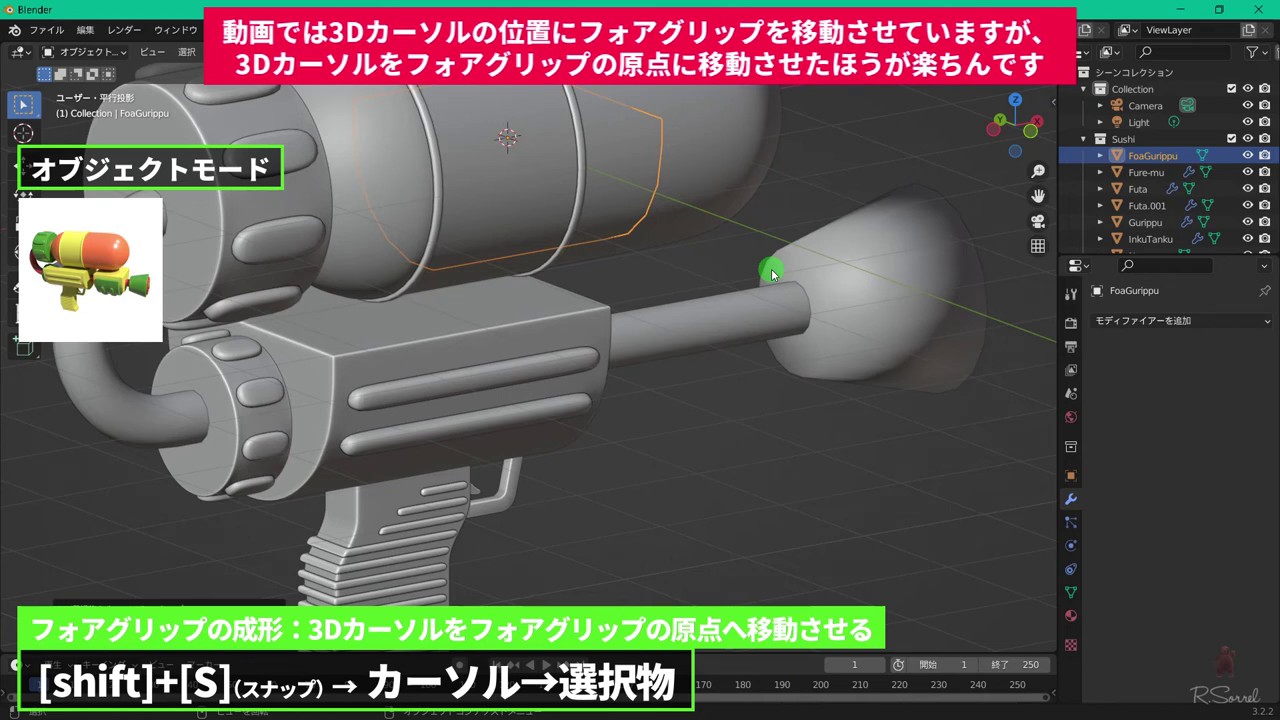
{"action": "key", "text": "KP_Divide"}
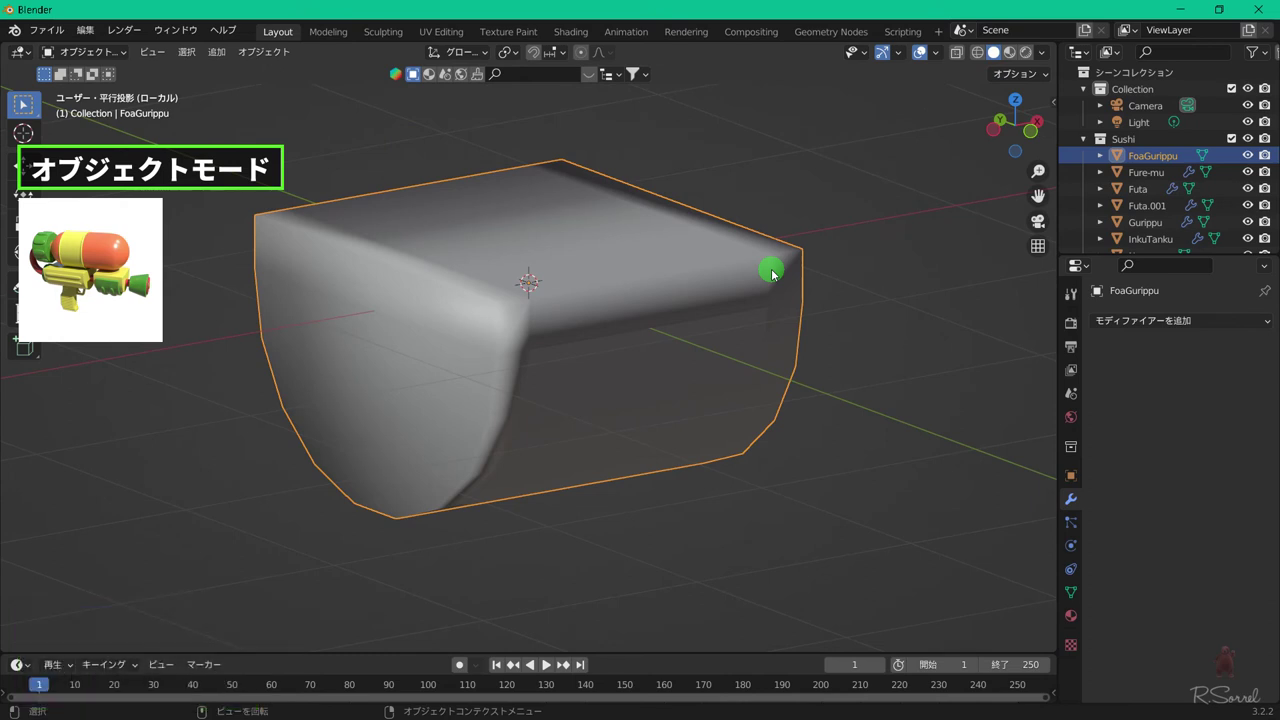
- Scale the extruded faces 1.223 on Y and Z around the 3D cursor pivot
{"action": "key", "text": "Tab"}
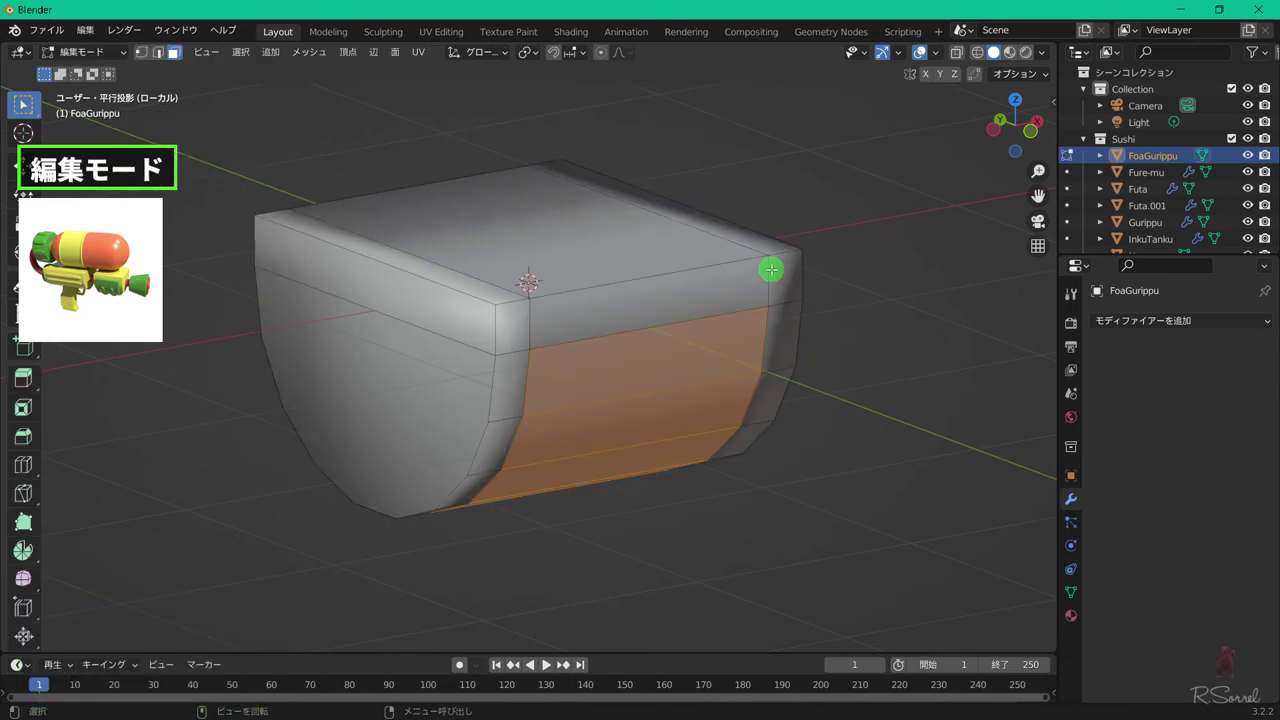
{"action": "key", "text": "period"}
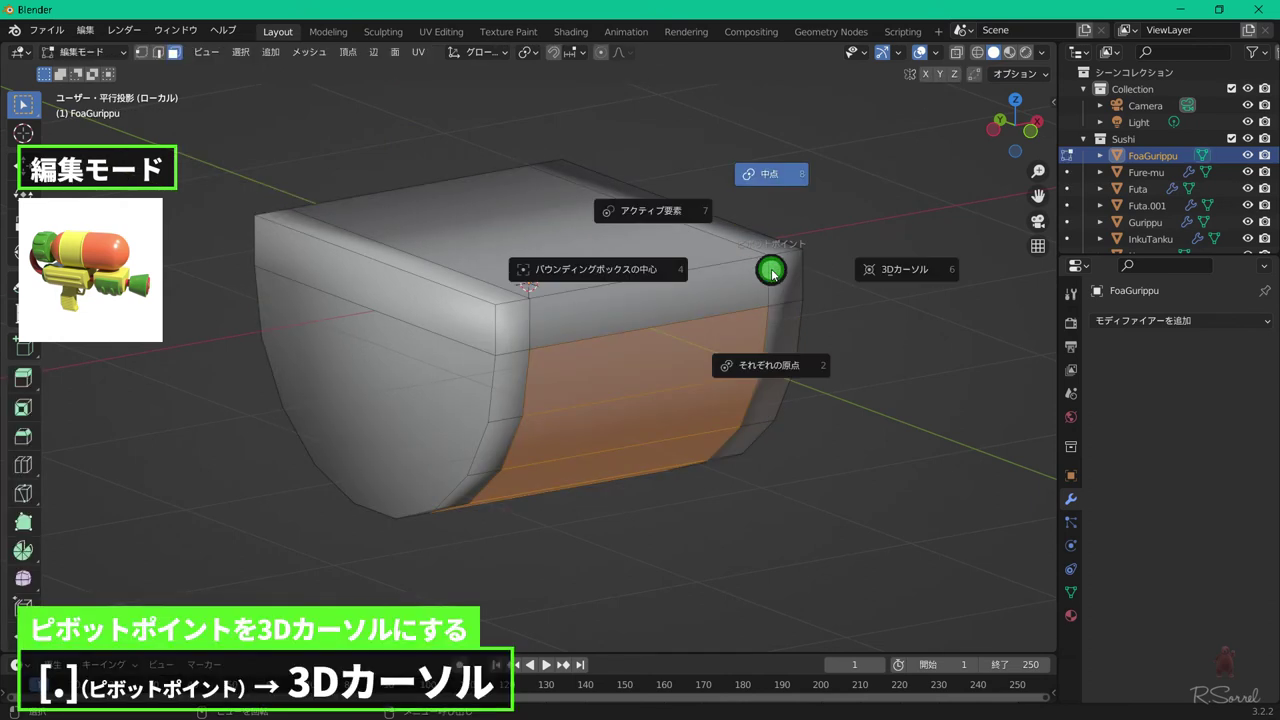
{"action": "left_click", "coordinate": [880, 268]}
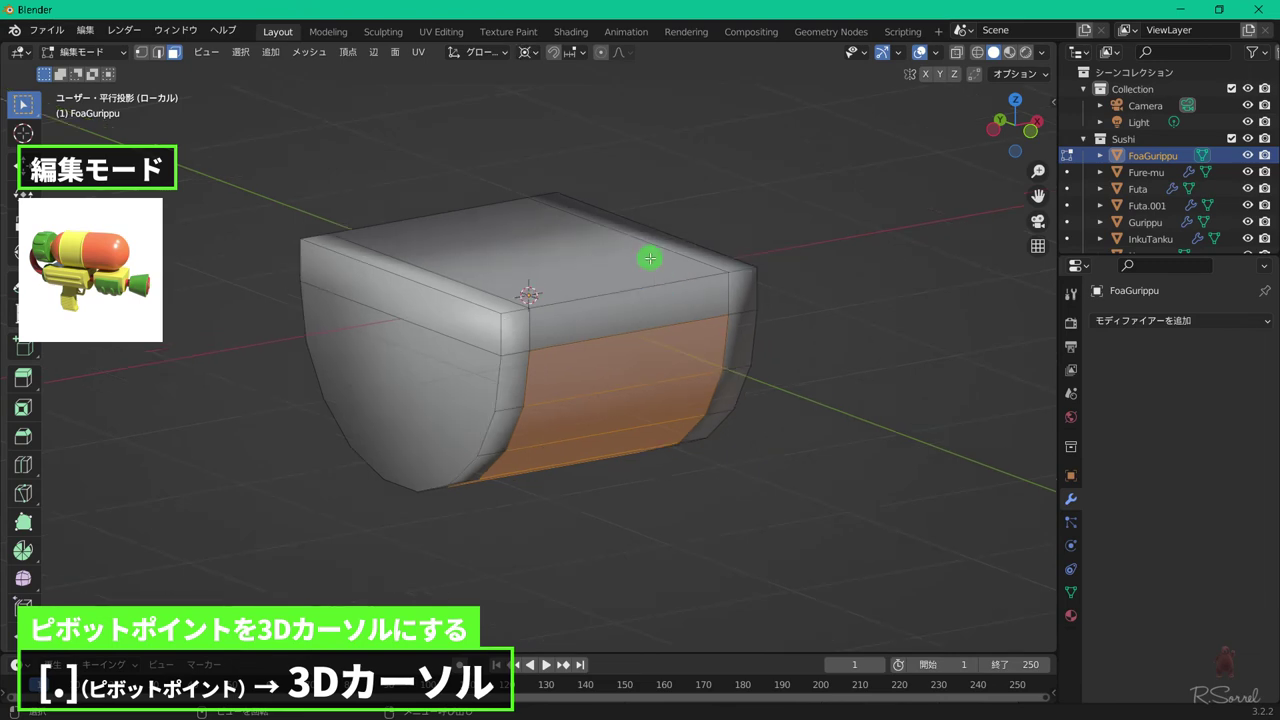
{"action": "key", "text": "s"}
{"action": "key", "text": "shift+x"}
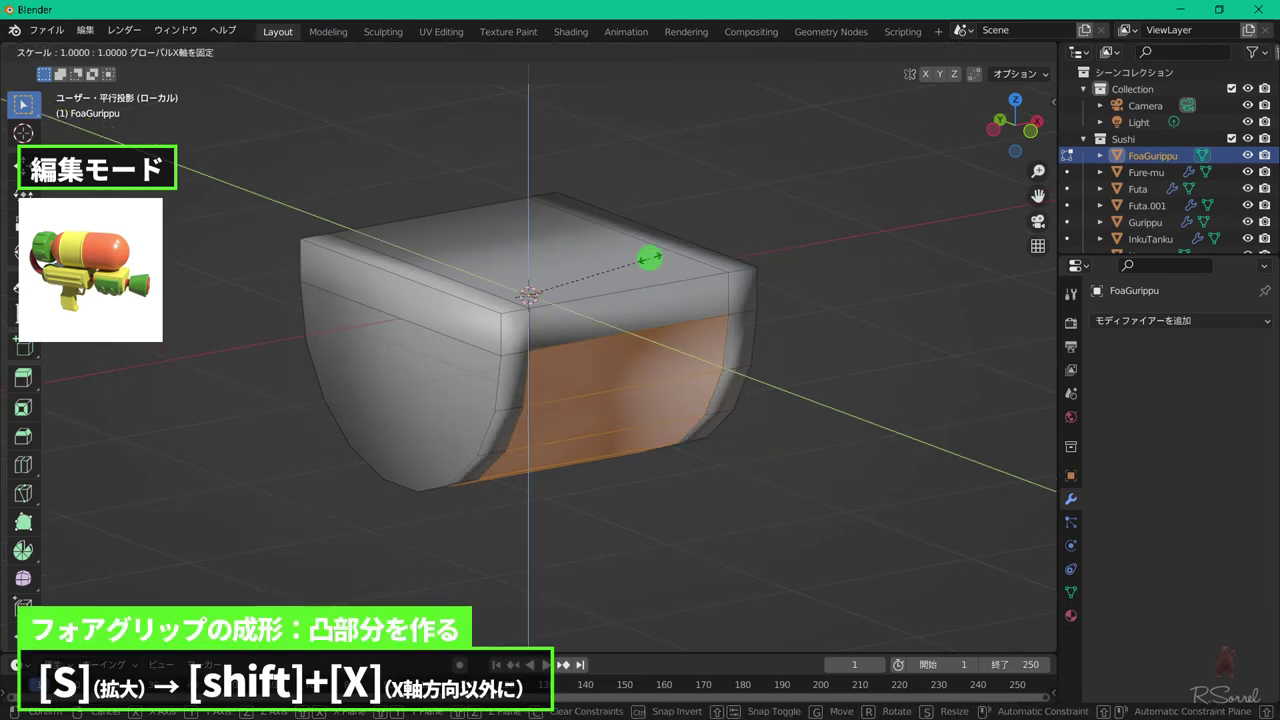
{"action": "left_click", "coordinate": [680, 268]}
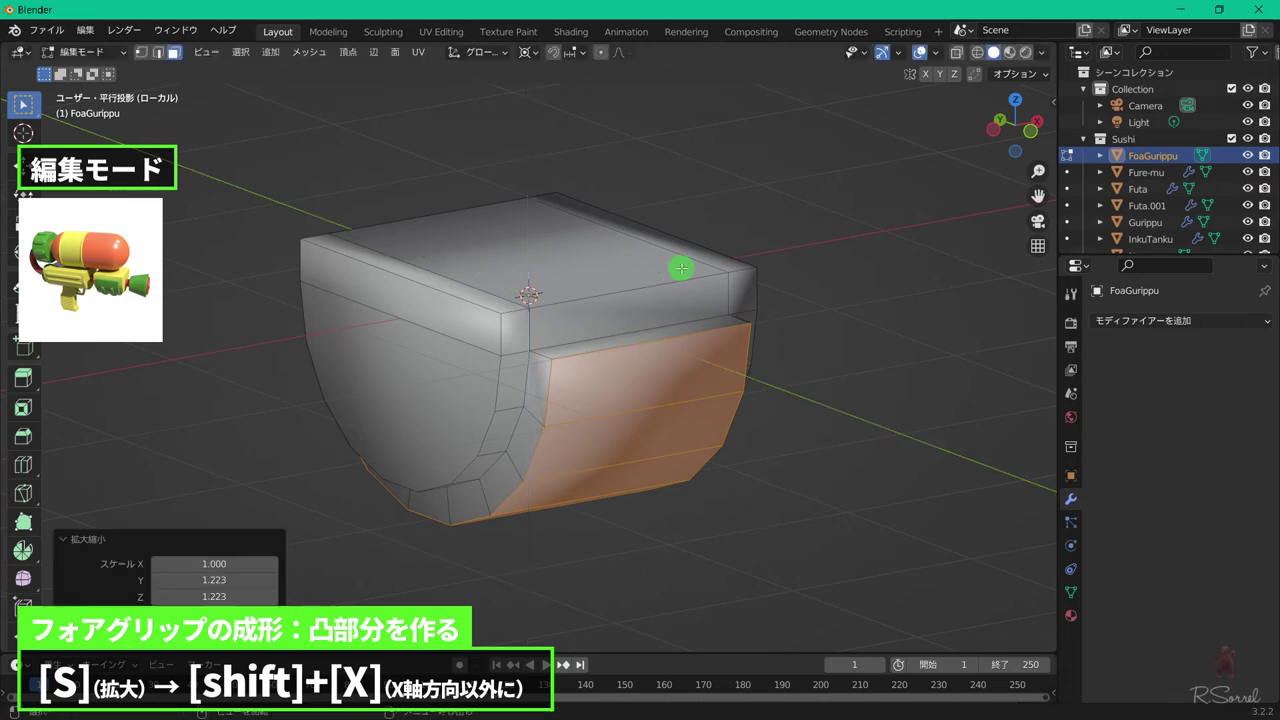
{"action": "middle_click_drag", "start_coordinate": [680, 268], "coordinate": [740, 257]}
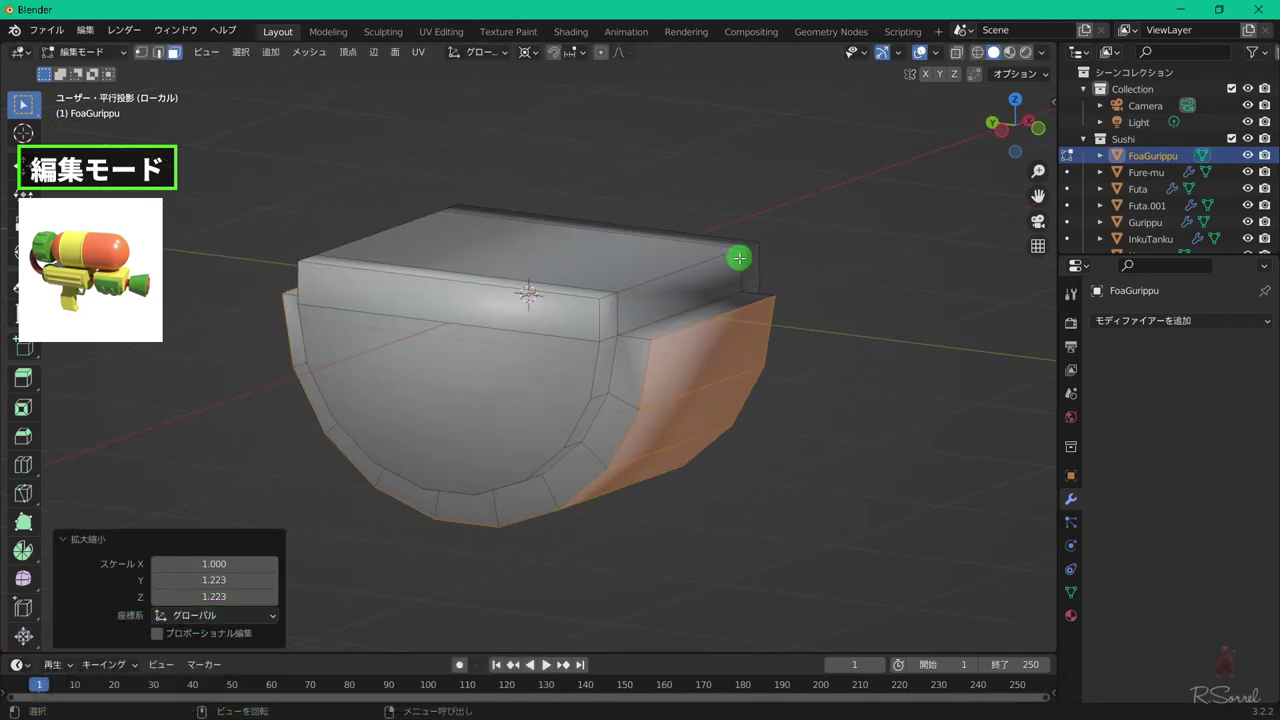
- From the front view, add four evenly spaced vertical loop cuts across the foregrip
{"action": "key", "text": "KP_1"}
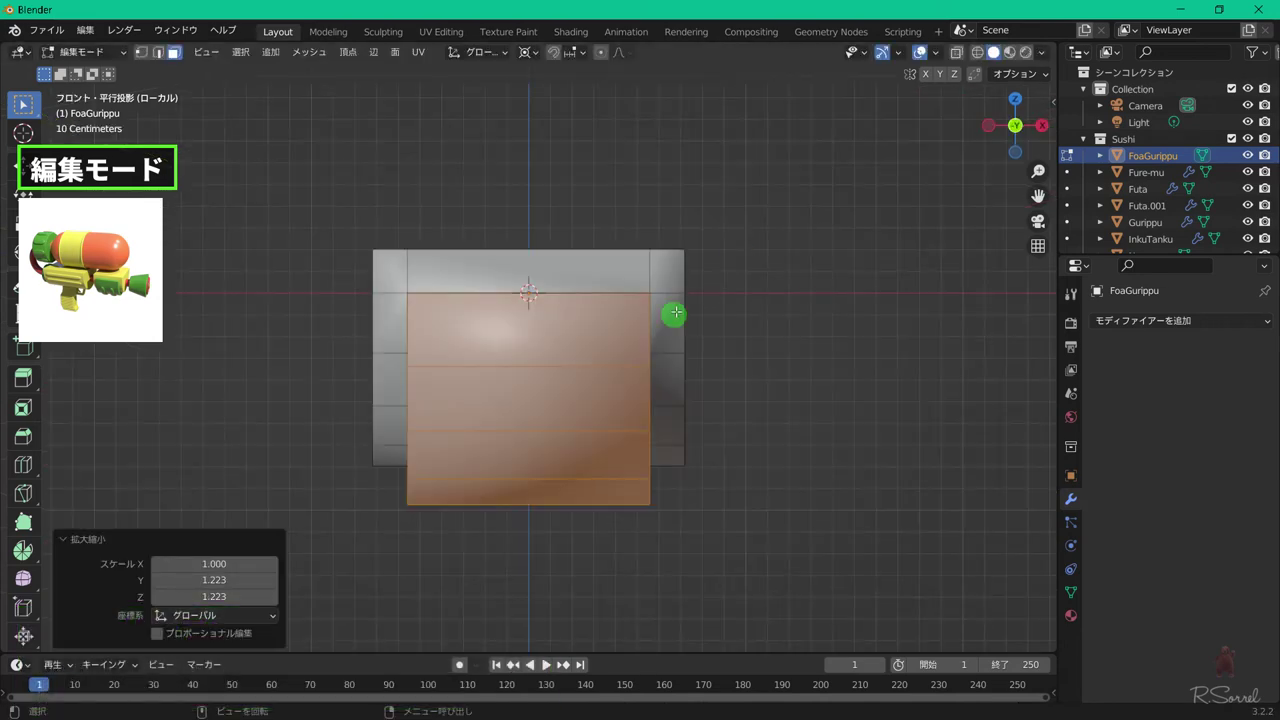
{"action": "key", "text": "ctrl+r"}
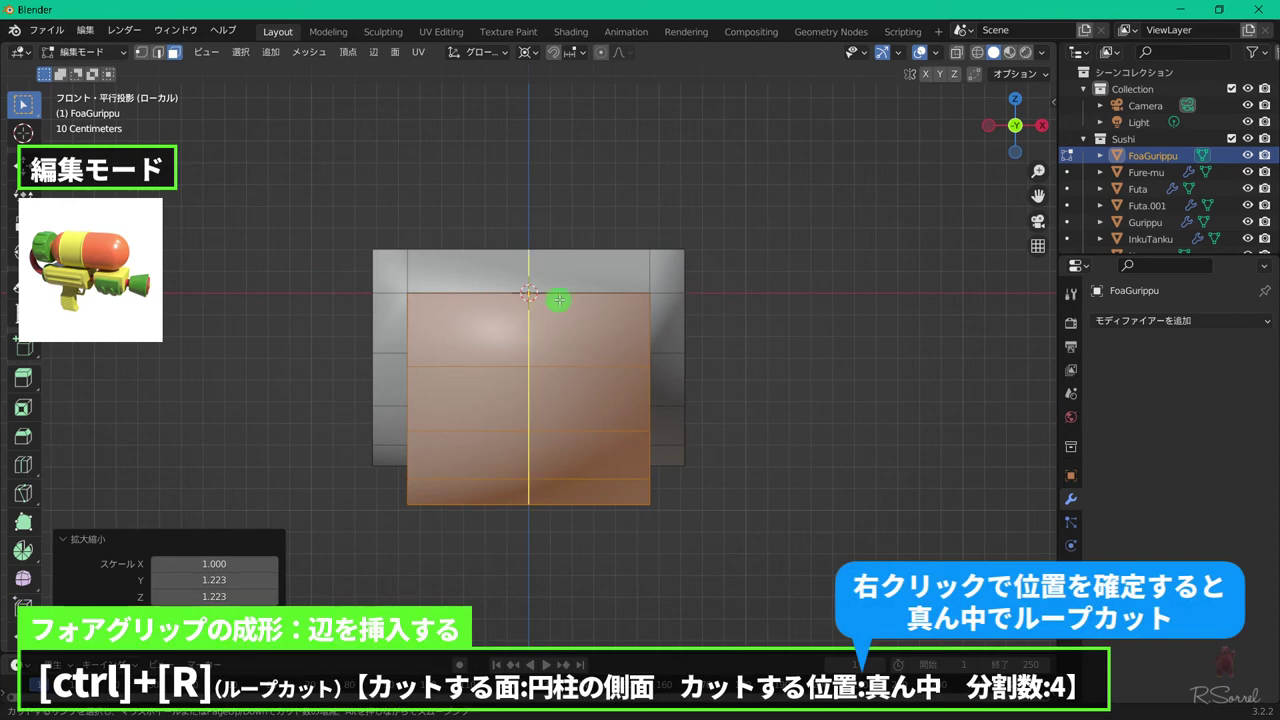
{"action": "scroll", "coordinate": [558, 299], "scroll_direction": "up", "scroll_amount": 4}
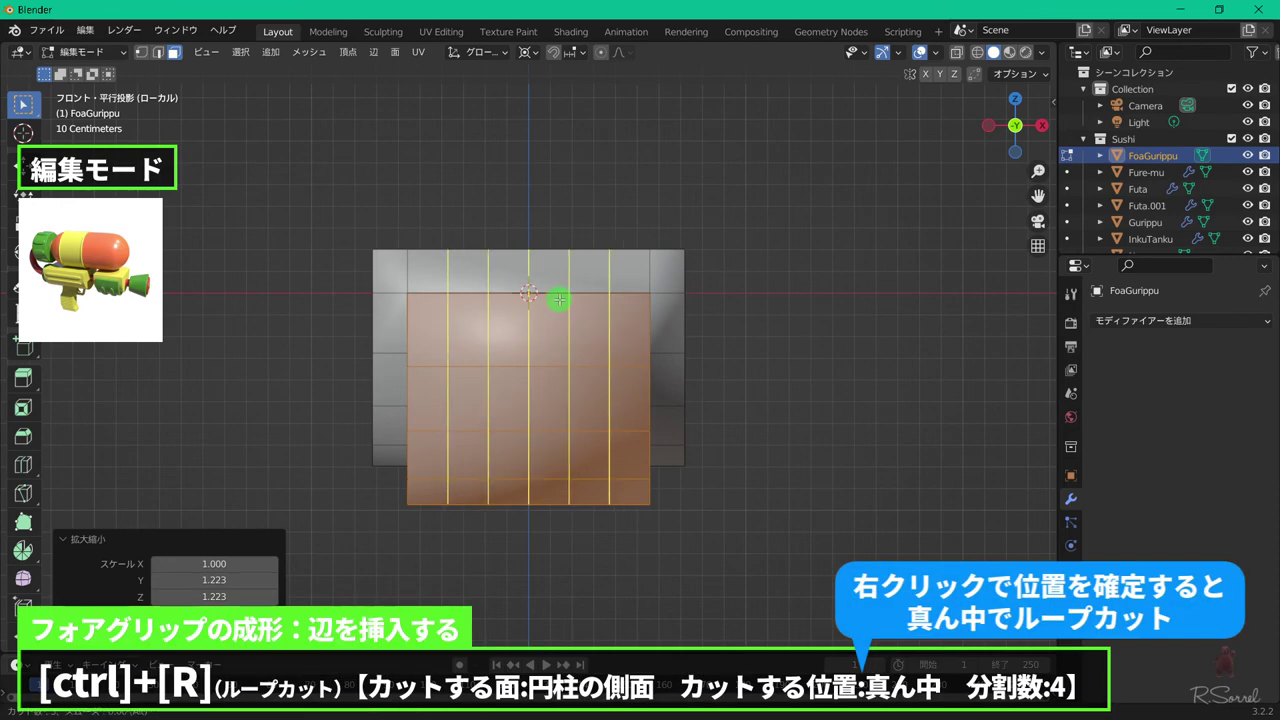
{"action": "scroll", "coordinate": [558, 299], "scroll_direction": "down", "scroll_amount": 1}
{"action": "right_click", "coordinate": [558, 299]}
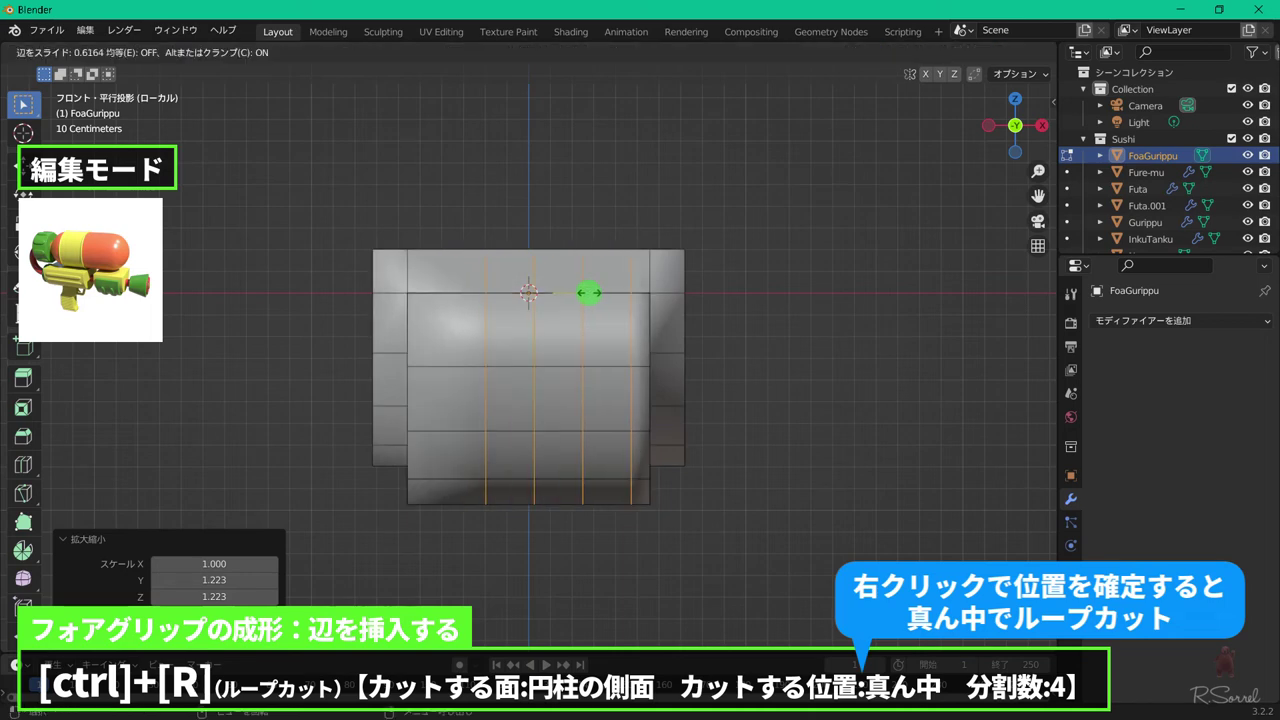
- Select the second and fourth lower face columns, deselecting their upper faces
{"action": "left_click", "coordinate": [580, 371], "text": "alt"}
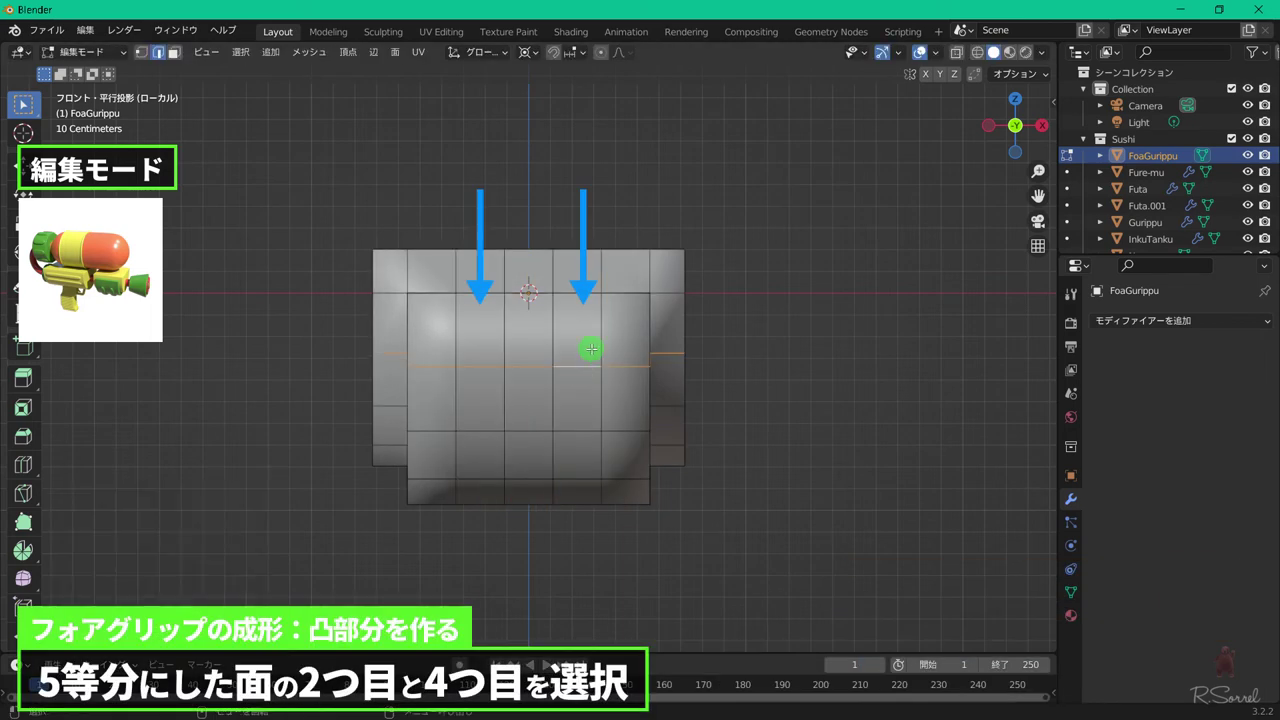
{"action": "key", "text": "3"}
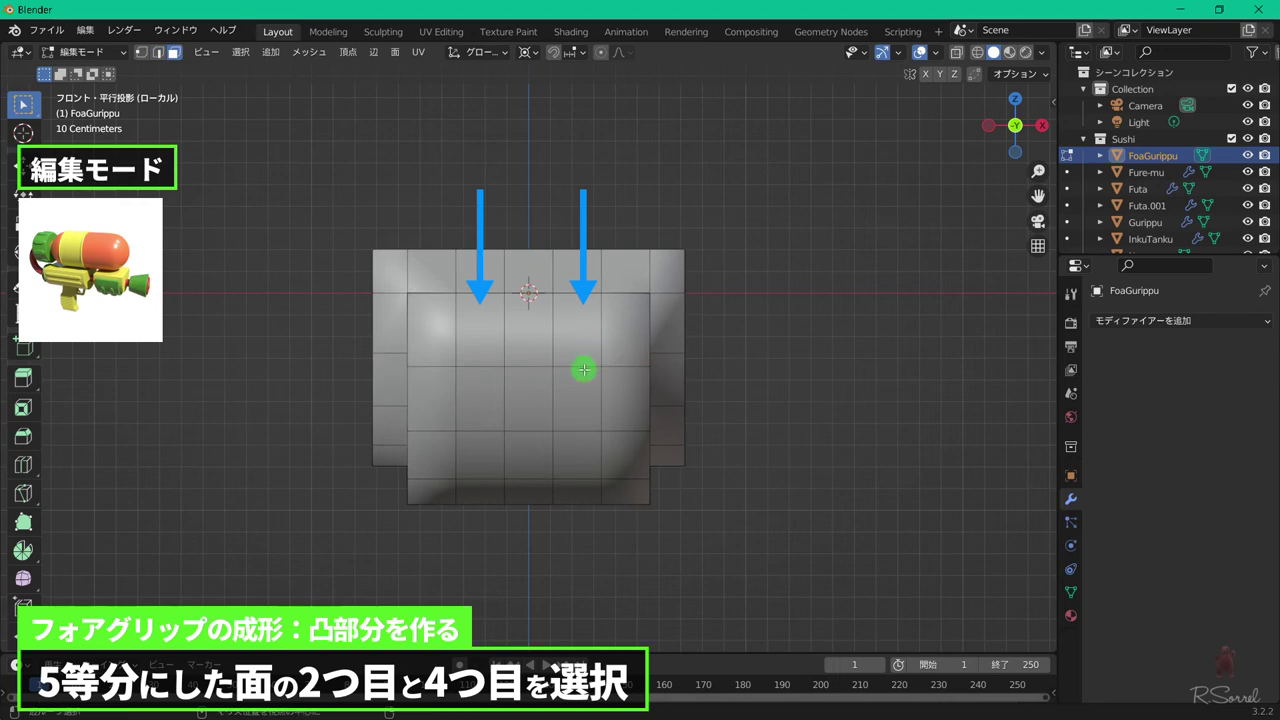
{"action": "left_click", "coordinate": [583, 370], "text": "alt"}
{"action": "left_click", "coordinate": [490, 373], "text": "alt+shift"}
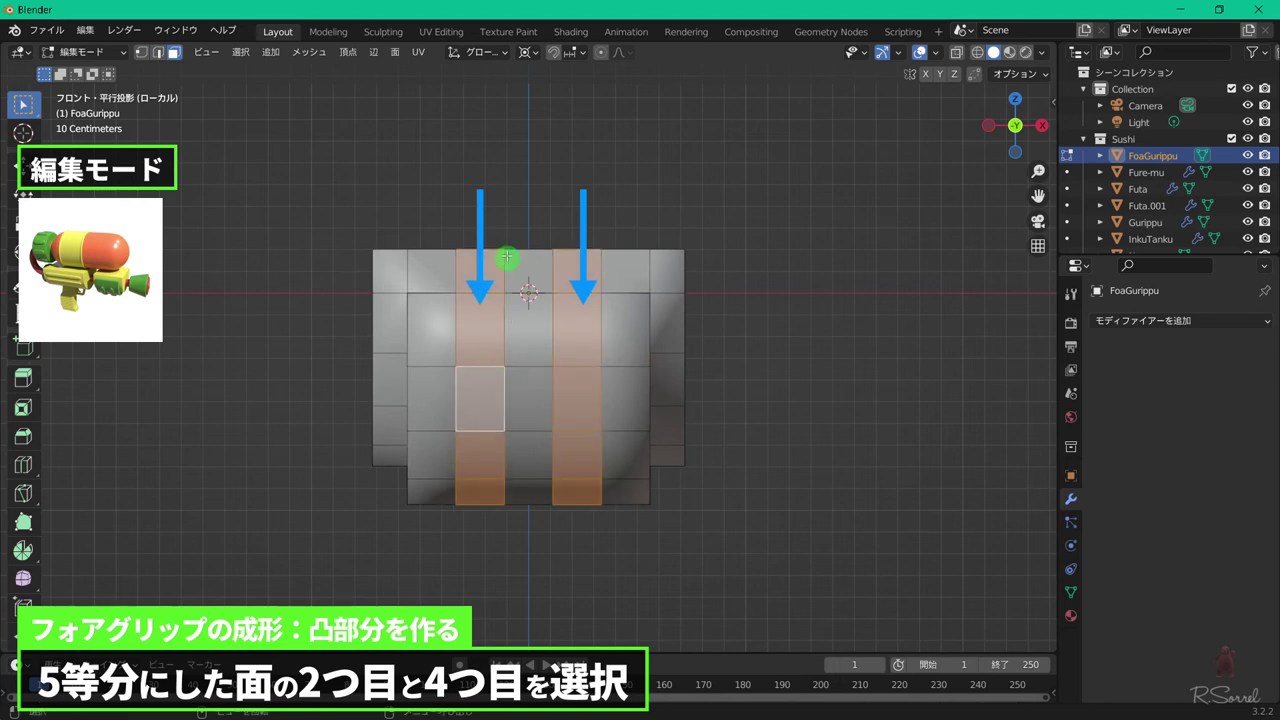
{"action": "middle_click_drag", "start_coordinate": [572, 262], "coordinate": [534, 346]}
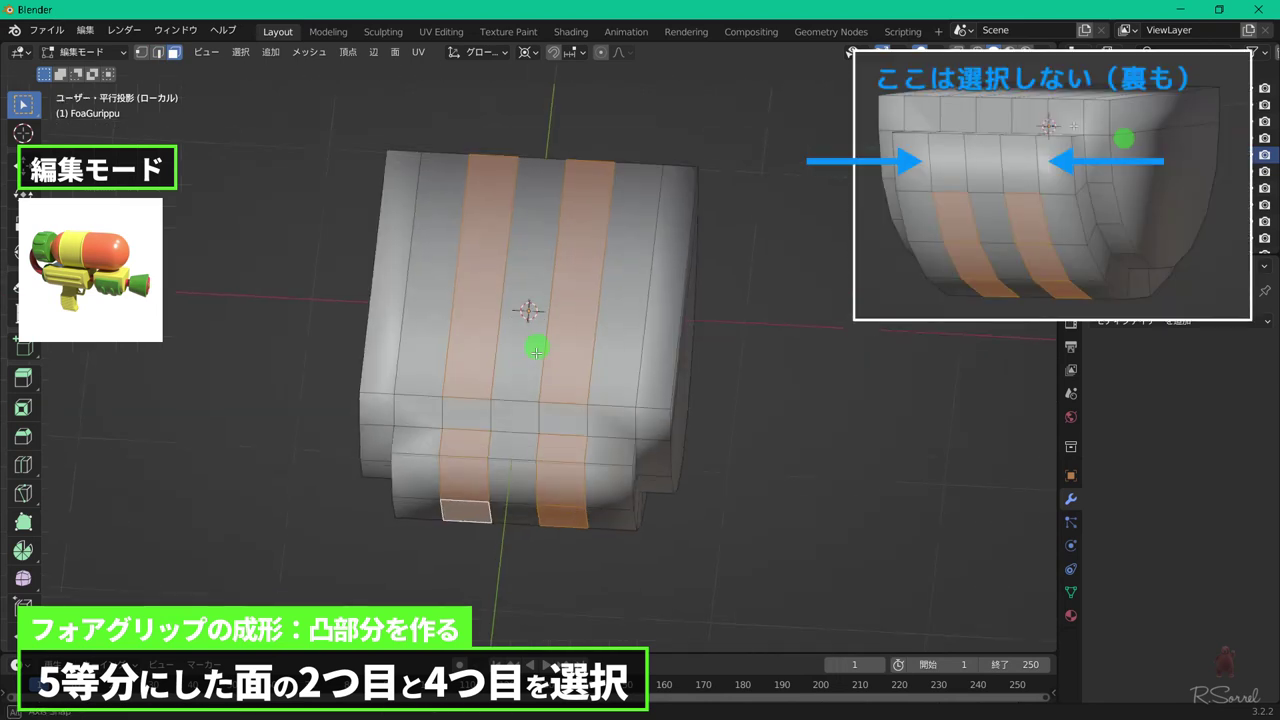
{"action": "left_click", "coordinate": [468, 452], "text": "ctrl"}
{"action": "left_click", "coordinate": [560, 458], "text": "ctrl"}
{"action": "middle_click_drag", "start_coordinate": [523, 457], "coordinate": [534, 406]}
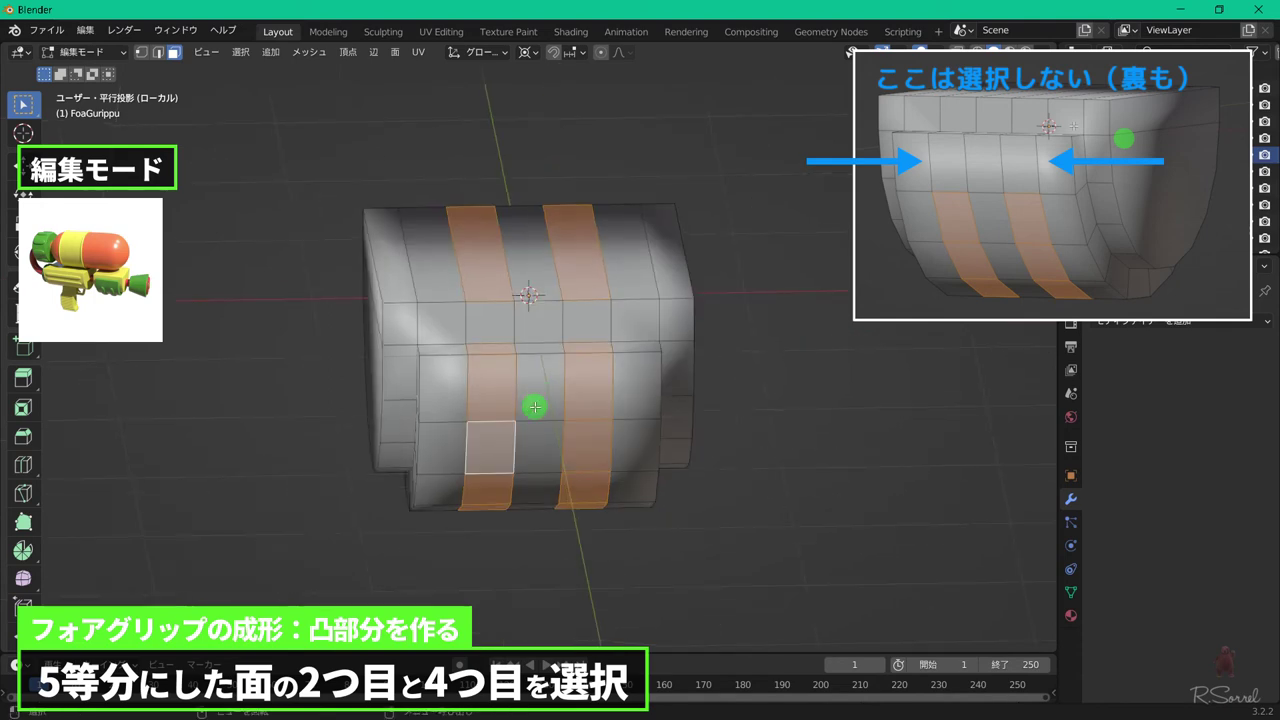
{"action": "middle_click_drag", "start_coordinate": [430, 165], "coordinate": [671, 317]}
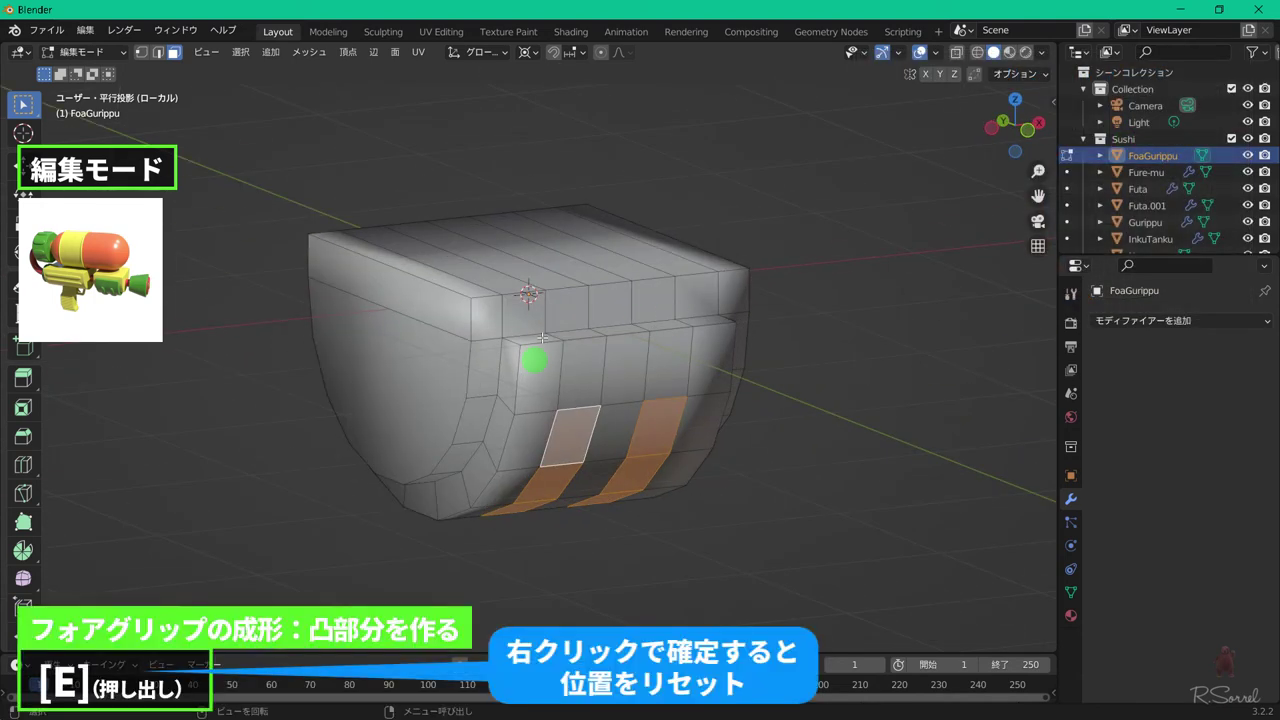
- Extrude the two stripes in place, scale them 1.086 in Y and Z, then restore Median Point pivot
{"action": "key", "text": "e"}
{"action": "right_click", "coordinate": [647, 490]}
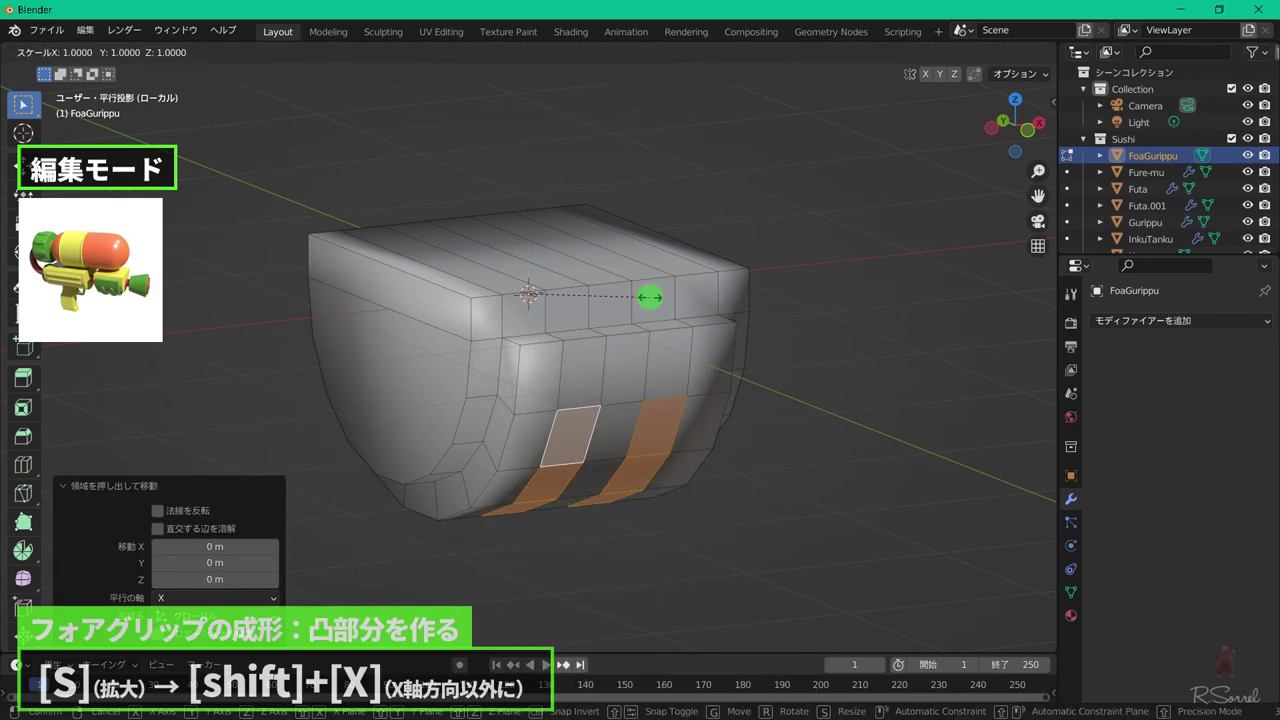
{"action": "key", "text": "s"}
{"action": "key", "text": "shift+x"}
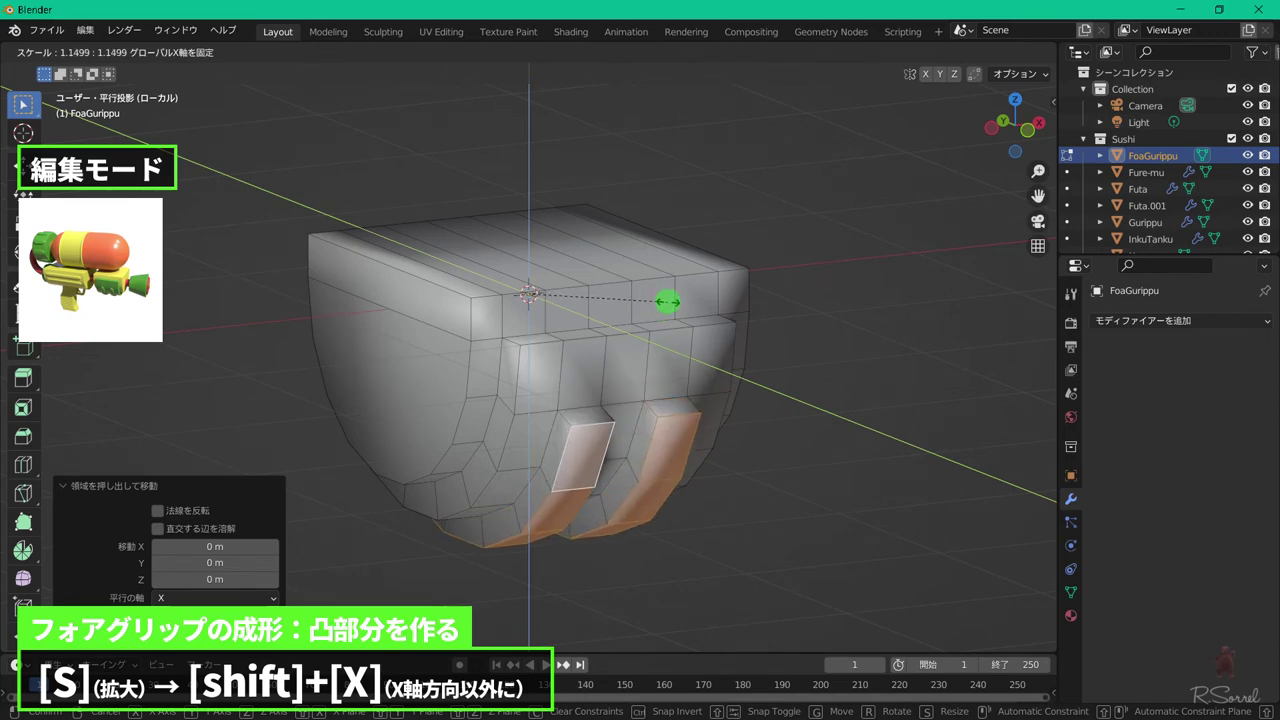
{"action": "left_click", "coordinate": [659, 311]}
{"action": "middle_click_drag", "start_coordinate": [640, 363], "coordinate": [731, 326]}
{"action": "key", "text": "period"}
{"action": "left_click", "coordinate": [731, 236]}
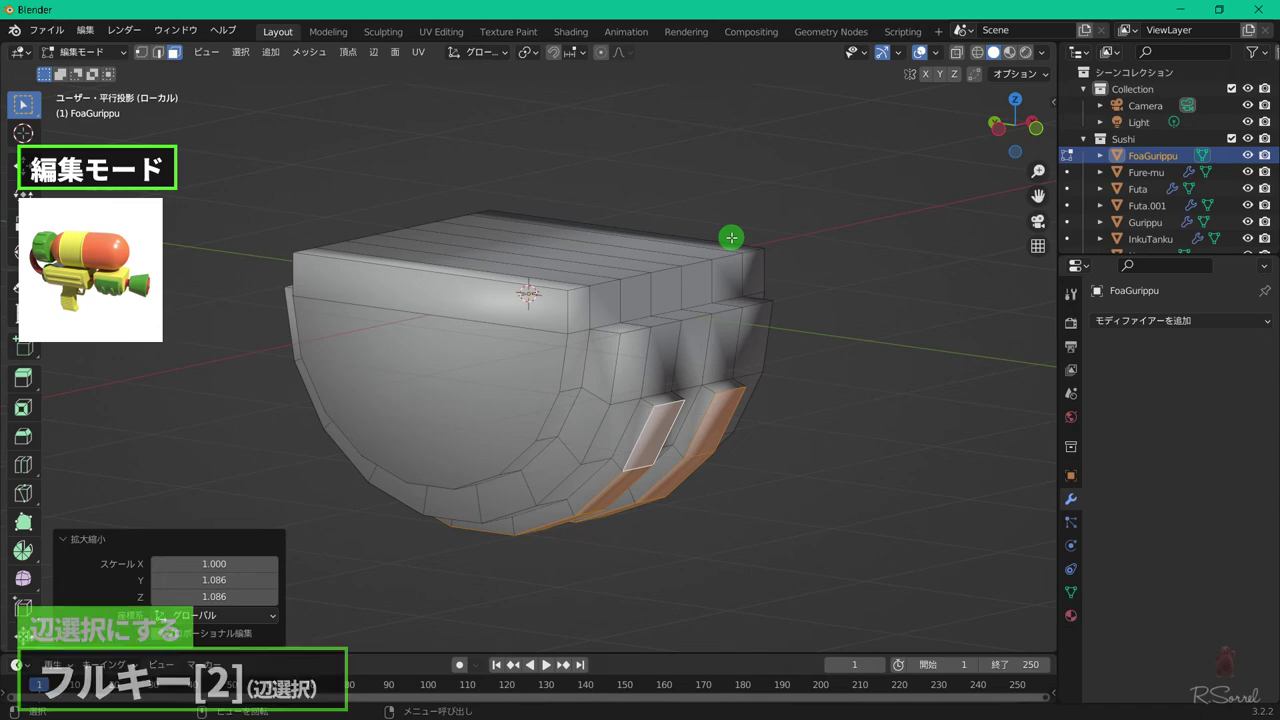
- Select the ridges' boundary edge loops and mark them sharp with Ctrl+E
{"action": "key", "text": "2"}
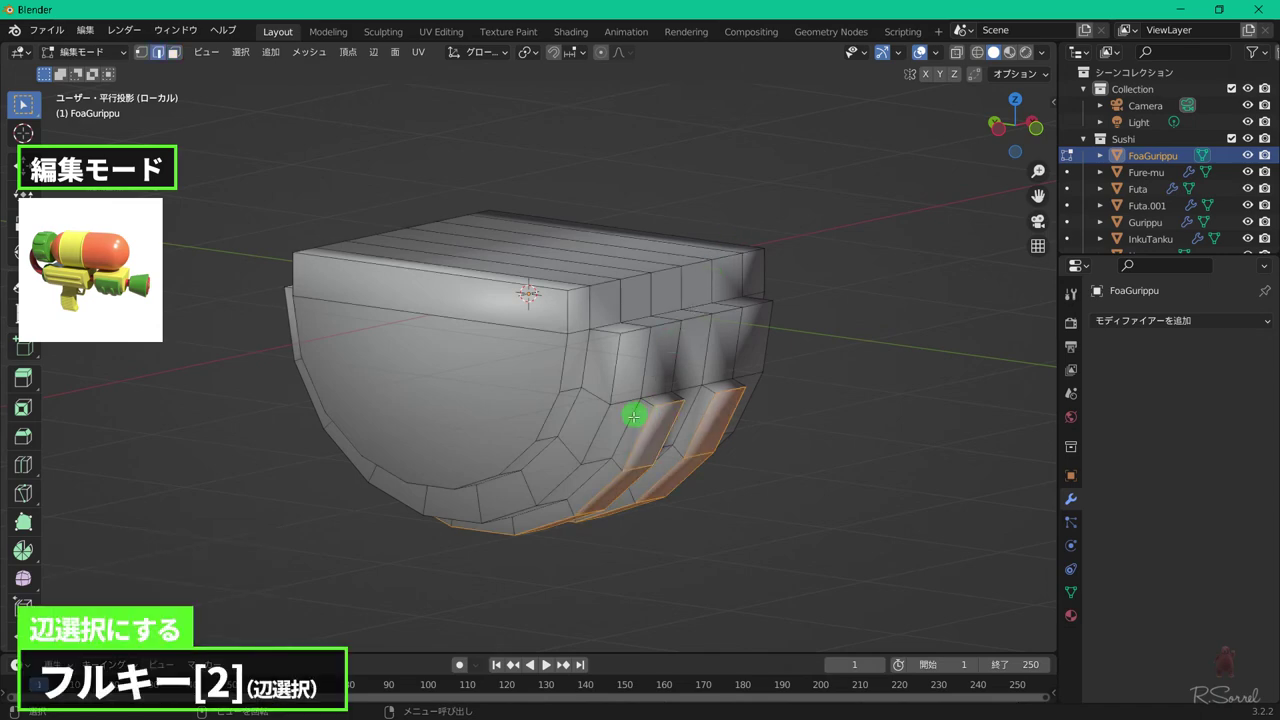
{"action": "left_click", "coordinate": [630, 406], "text": "alt"}
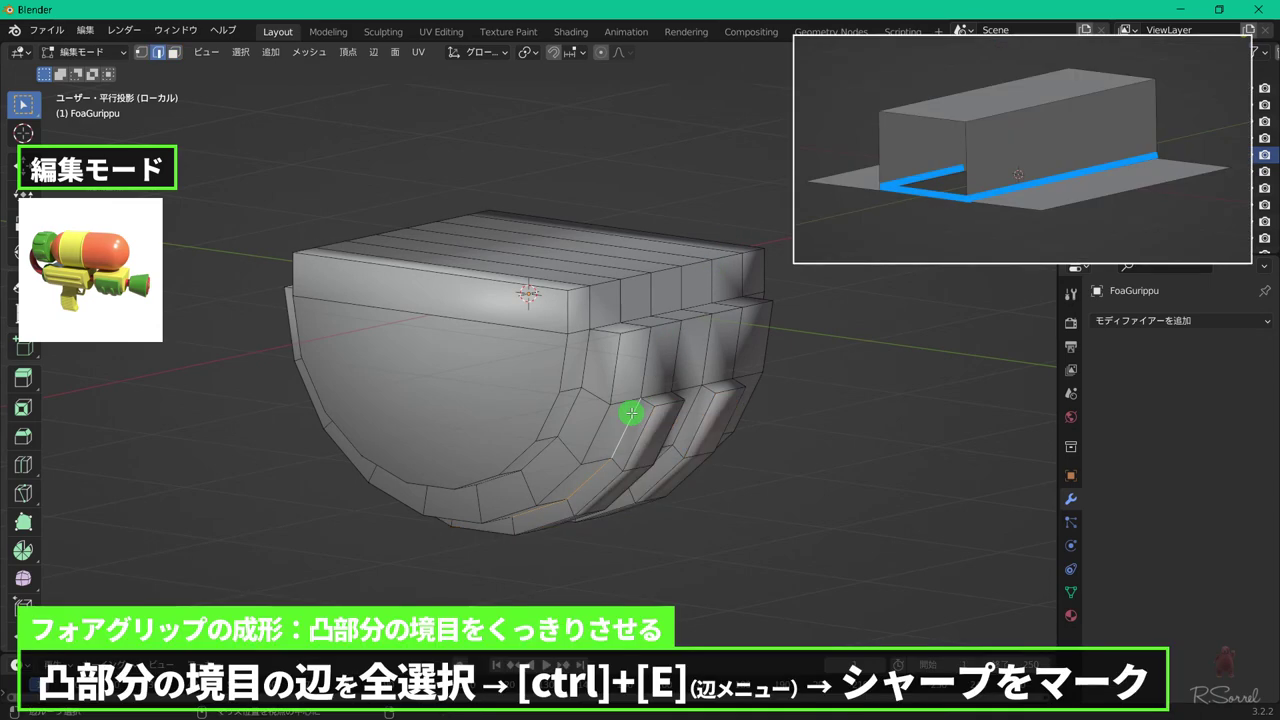
{"action": "middle_click_drag", "start_coordinate": [686, 389], "coordinate": [680, 251]}
{"action": "key", "text": "ctrl+e"}
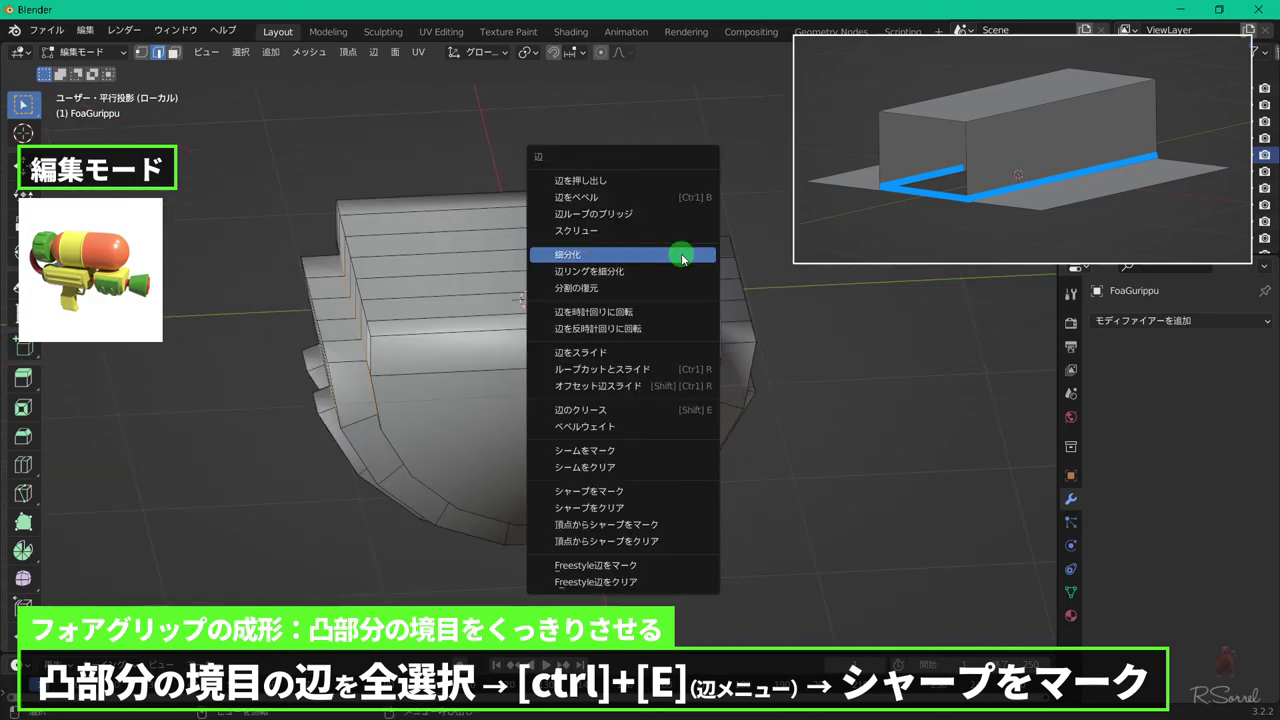
{"action": "left_click", "coordinate": [666, 490]}
{"action": "middle_click_drag", "start_coordinate": [486, 483], "coordinate": [720, 429]}
{"action": "middle_click_drag", "start_coordinate": [937, 443], "coordinate": [514, 289]}
{"action": "middle_click_drag", "start_coordinate": [651, 371], "coordinate": [609, 343]}
{"action": "middle_click_drag", "start_coordinate": [614, 291], "coordinate": [721, 316]}
- Set the selected corner edges' mean bevel weight to 1.00
{"action": "key", "text": "n"}
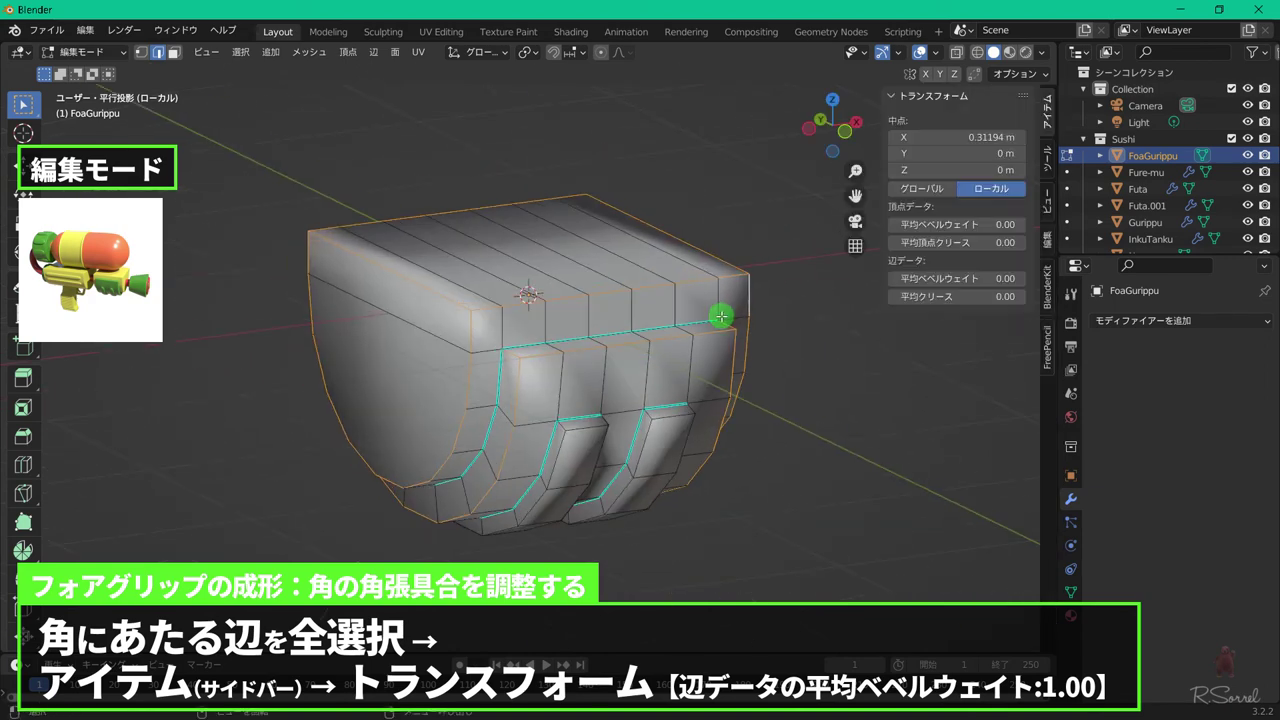
{"action": "left_click", "coordinate": [941, 280]}
{"action": "type", "text": "1"}
{"action": "key", "text": "Return"}
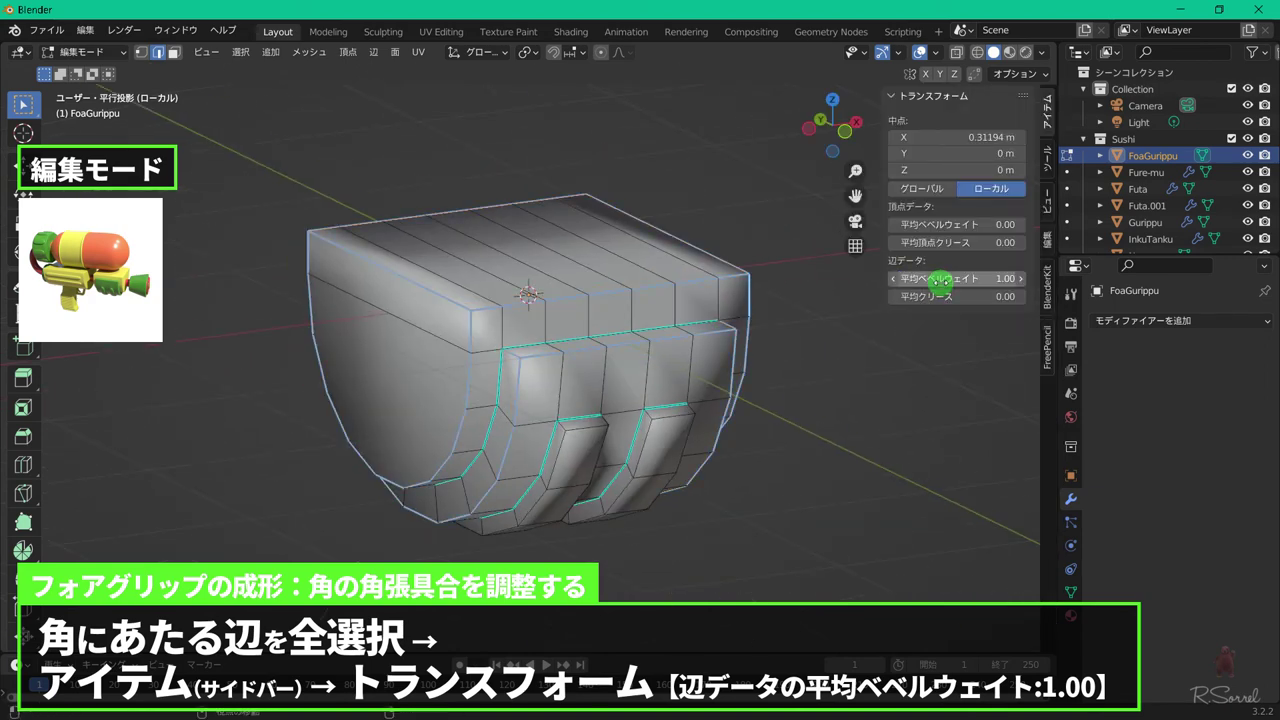
{"action": "key", "text": "n"}
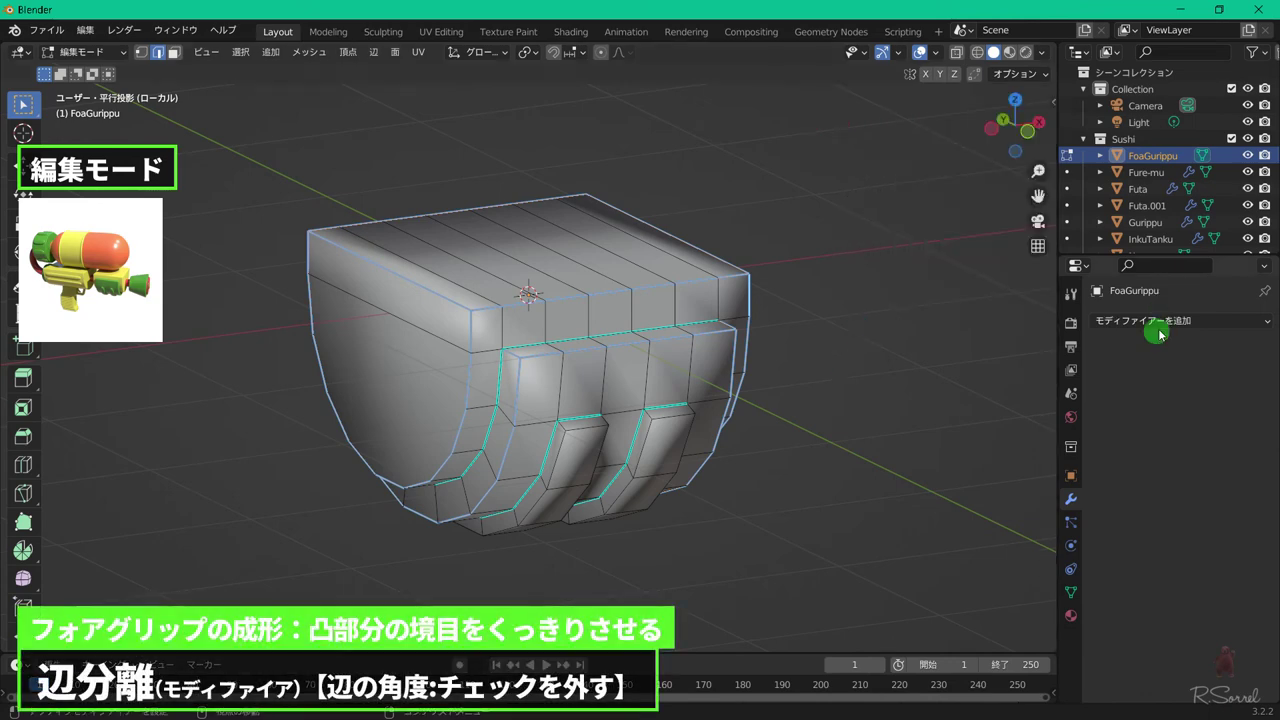
- Add an Edge Split modifier without Edge Angle and a Bevel modifier limited by Weight
{"action": "left_click", "coordinate": [1160, 322]}
{"action": "left_click", "coordinate": [856, 456]}
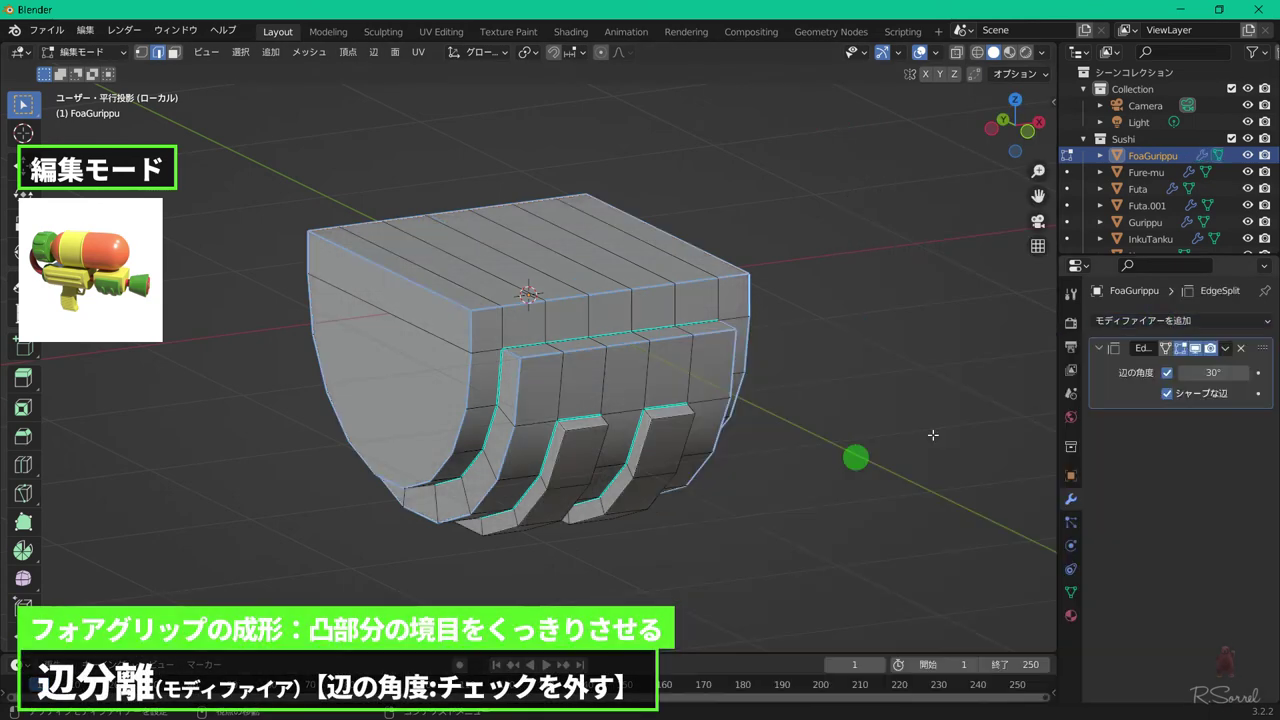
{"action": "left_click", "coordinate": [1167, 373]}
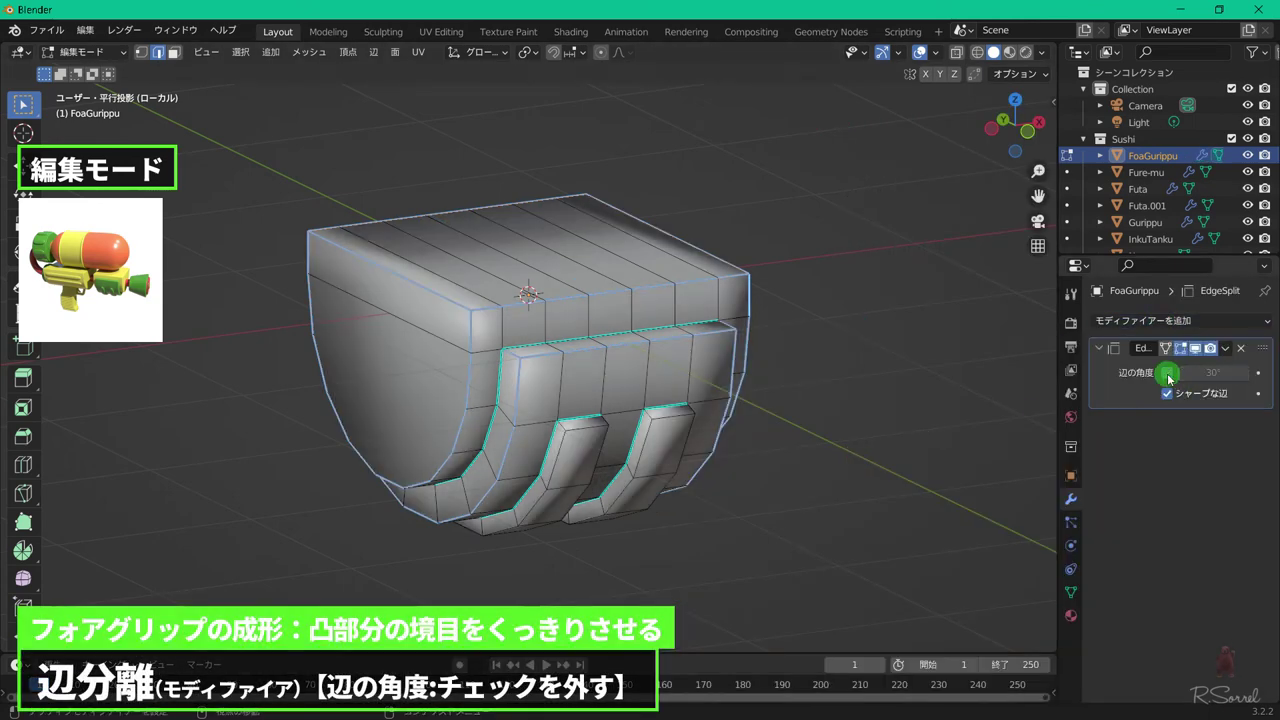
{"action": "left_click", "coordinate": [1178, 322]}
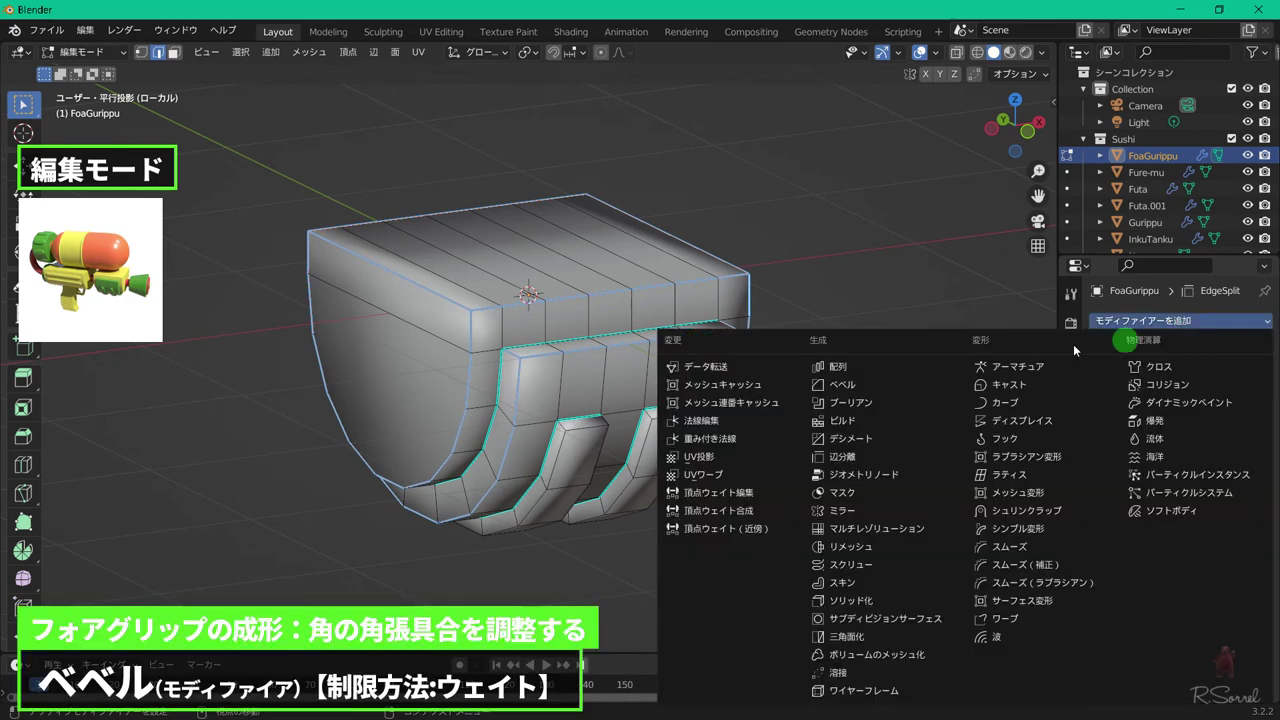
{"action": "left_click", "coordinate": [886, 384]}
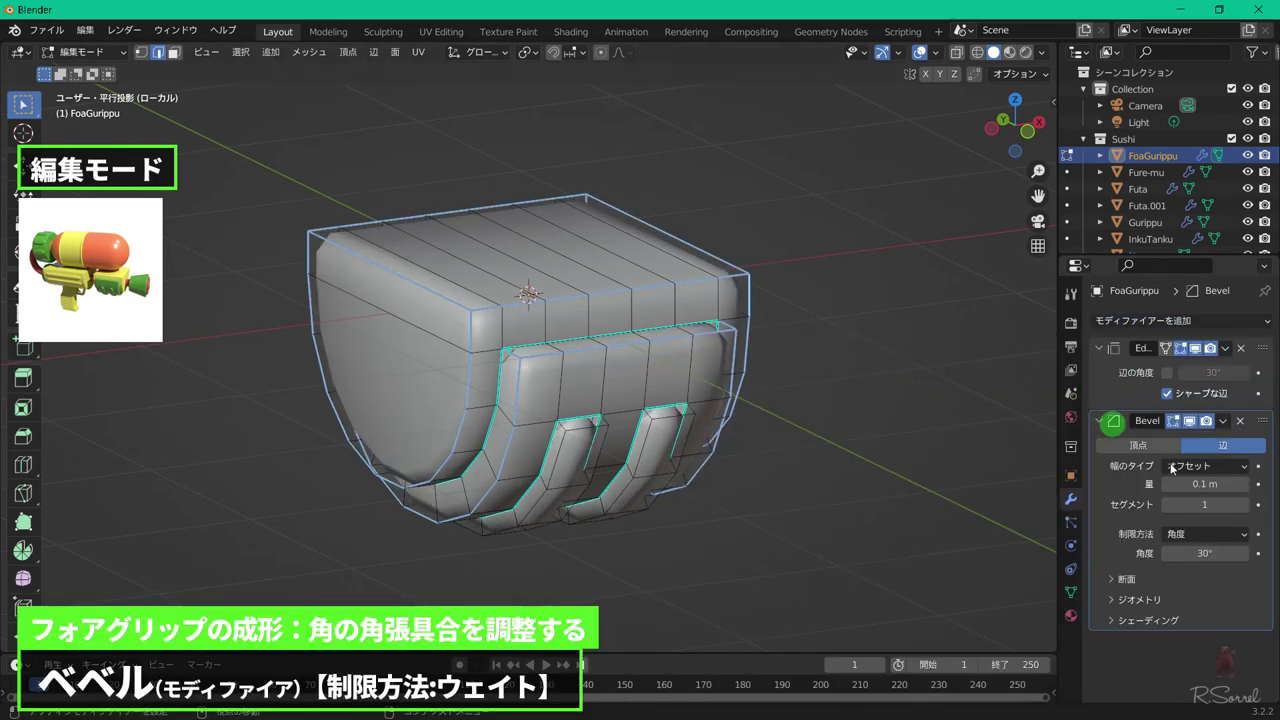
{"action": "left_click", "coordinate": [1210, 534]}
{"action": "left_click", "coordinate": [1175, 589]}
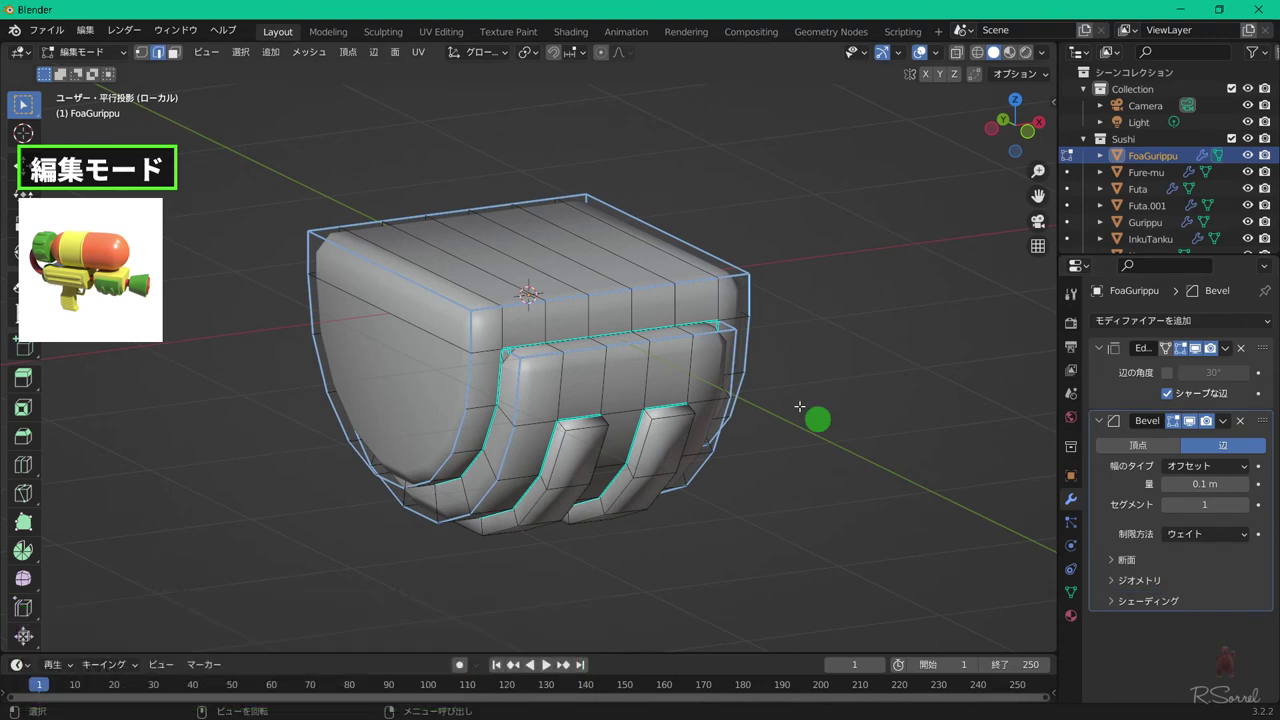
- Back in Object Mode, apply the foregrip's rotation and scale
{"action": "key", "text": "Tab"}
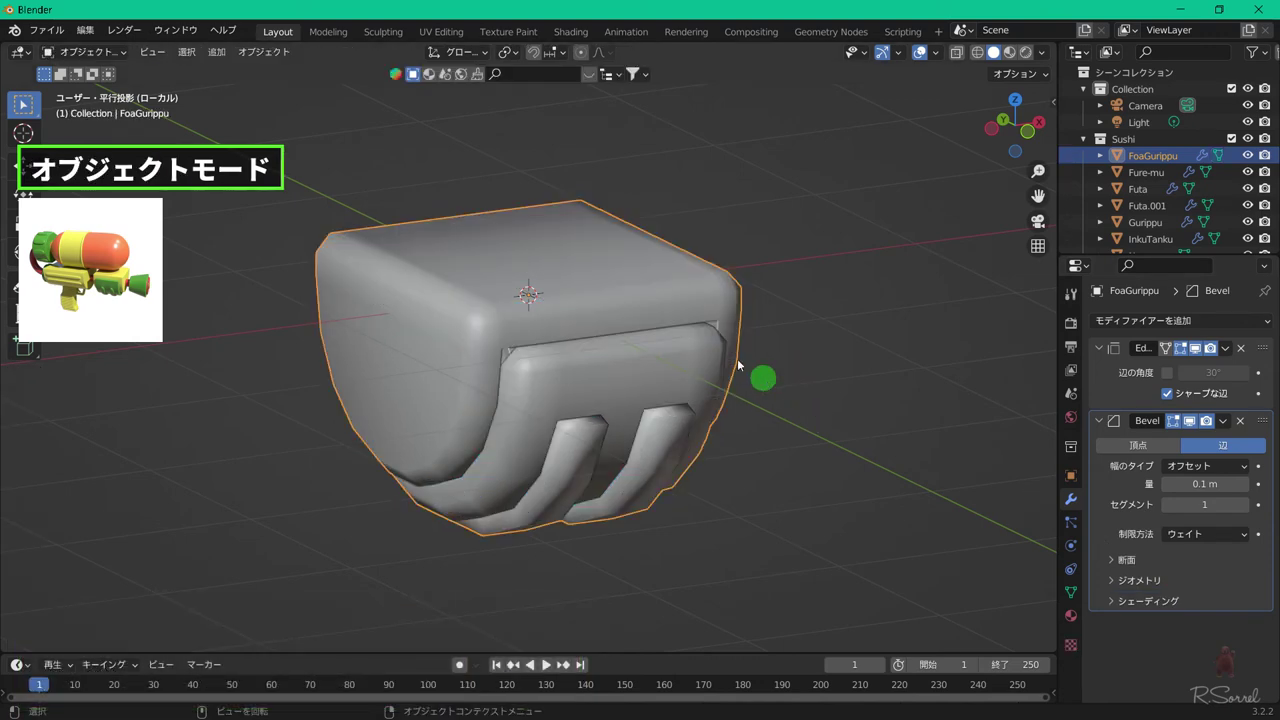
{"action": "key", "text": "ctrl+a"}
{"action": "left_click", "coordinate": [684, 335]}
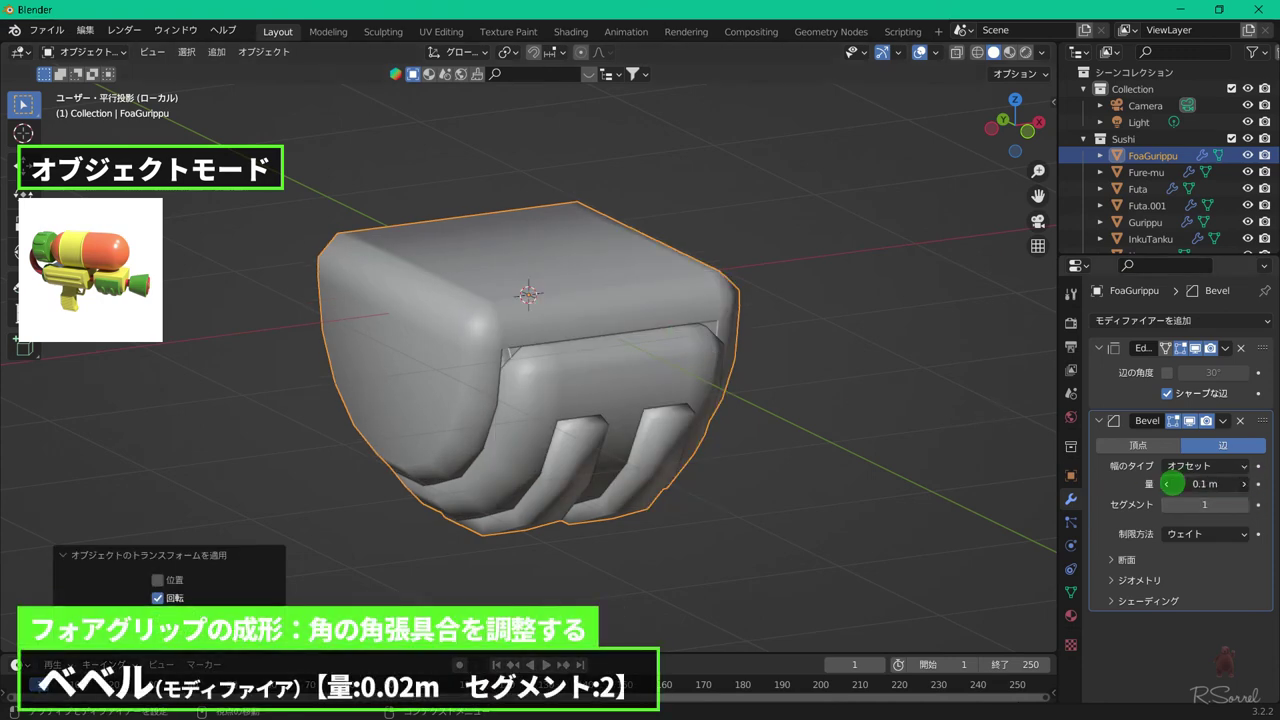
- Reduce the Bevel amount to 0.02 m and raise its segments to 2
{"action": "left_click", "coordinate": [1167, 484]}
{"action": "left_click", "coordinate": [1167, 484]}
{"action": "left_click", "coordinate": [1167, 484]}
{"action": "left_click", "coordinate": [1167, 484]}
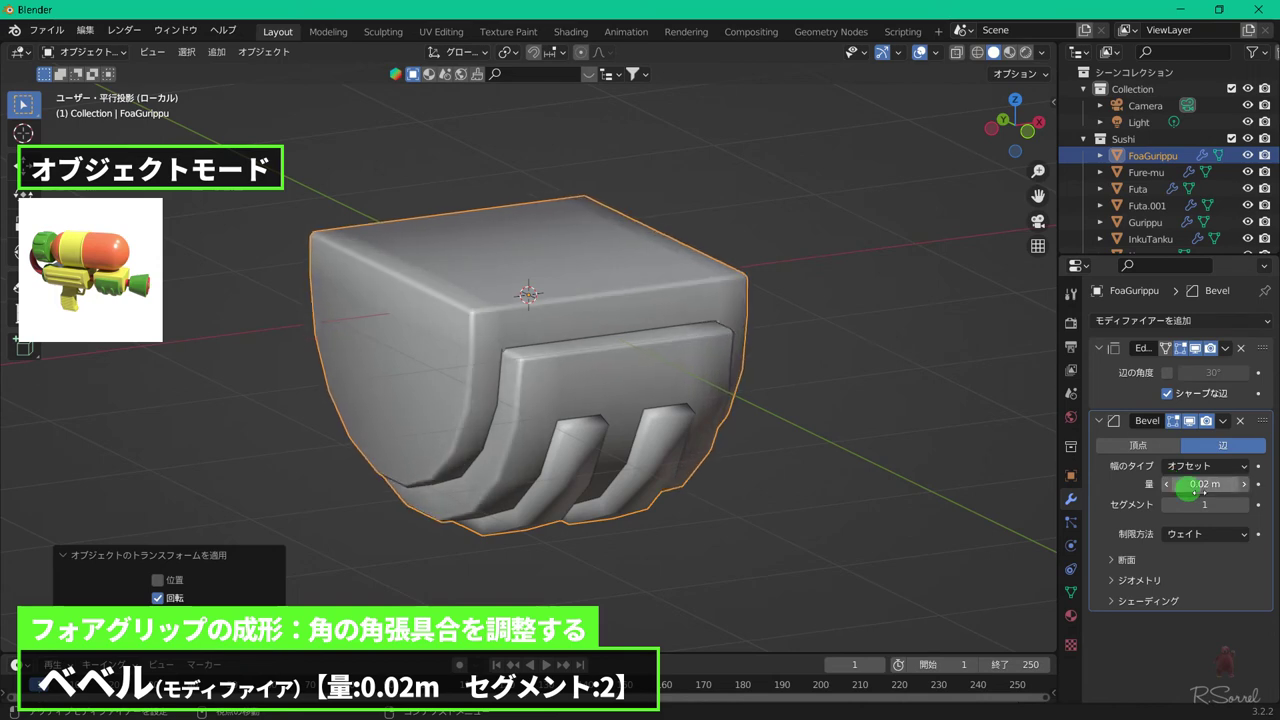
{"action": "left_click", "coordinate": [1245, 504]}
- Add a Subdivision Surface modifier with viewport level 2
{"action": "left_click", "coordinate": [1100, 420]}
{"action": "left_click", "coordinate": [1100, 349]}
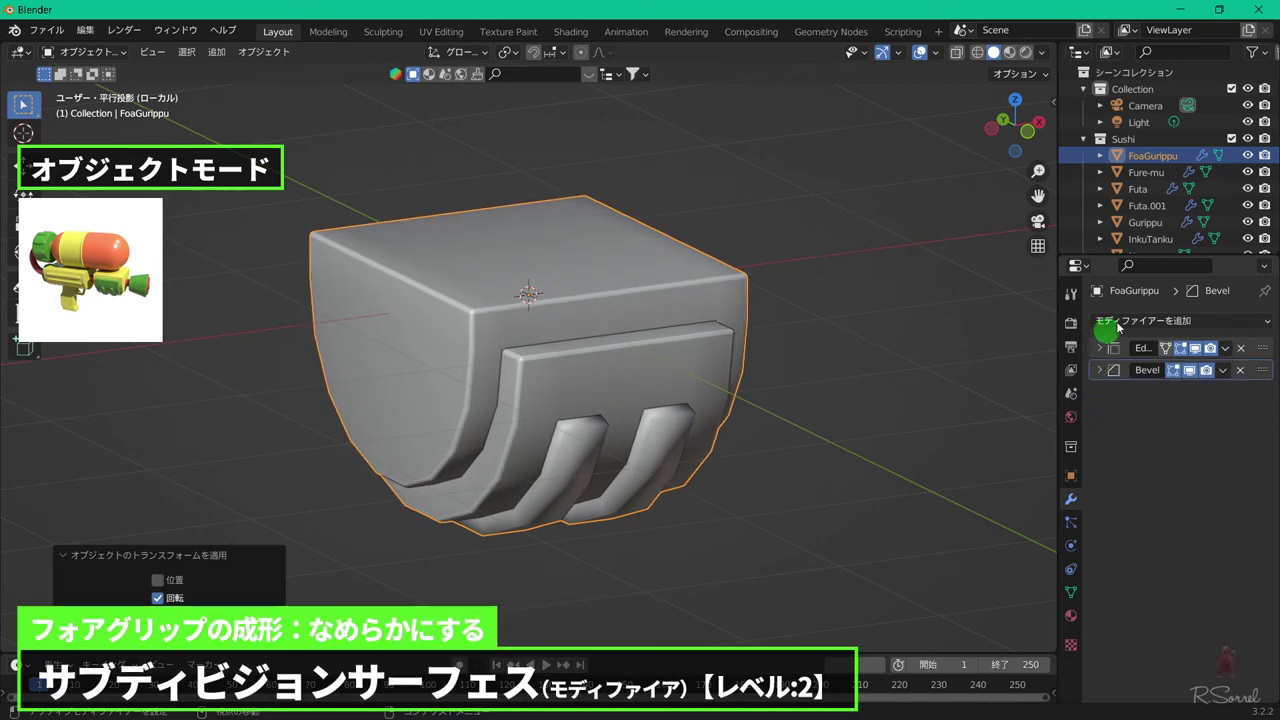
{"action": "left_click", "coordinate": [1115, 321]}
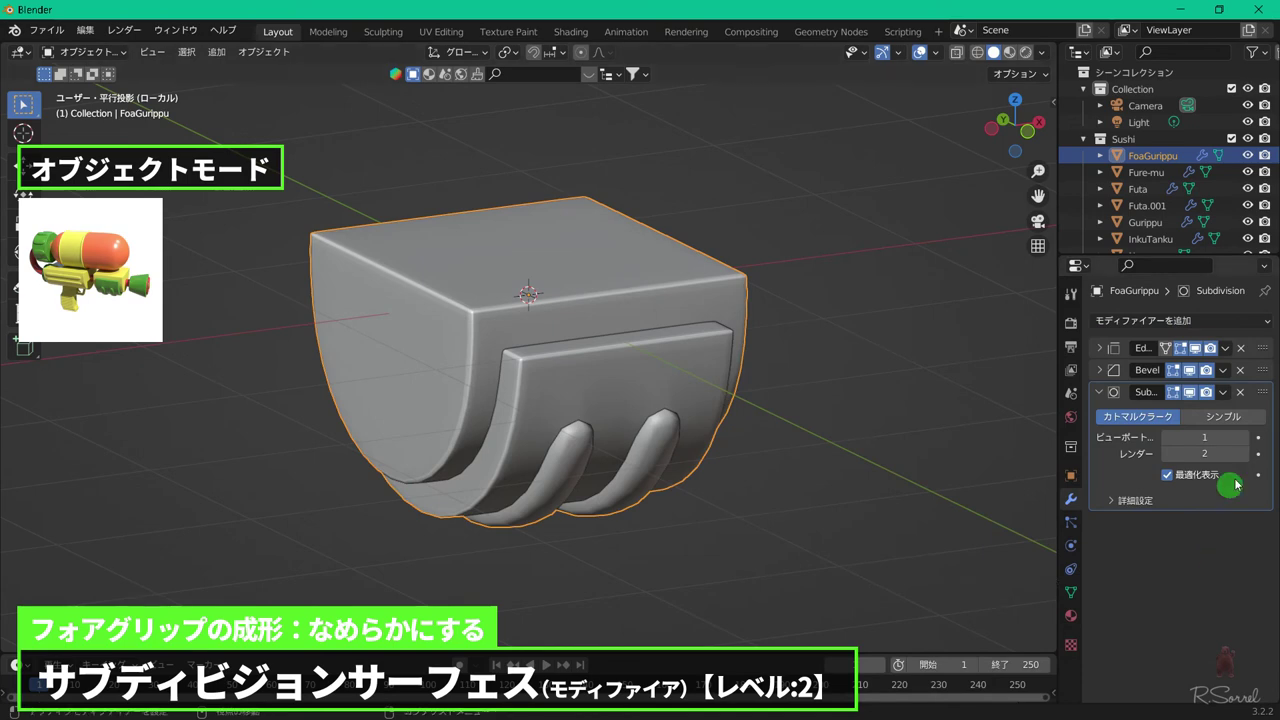
{"action": "left_click", "coordinate": [1240, 437]}
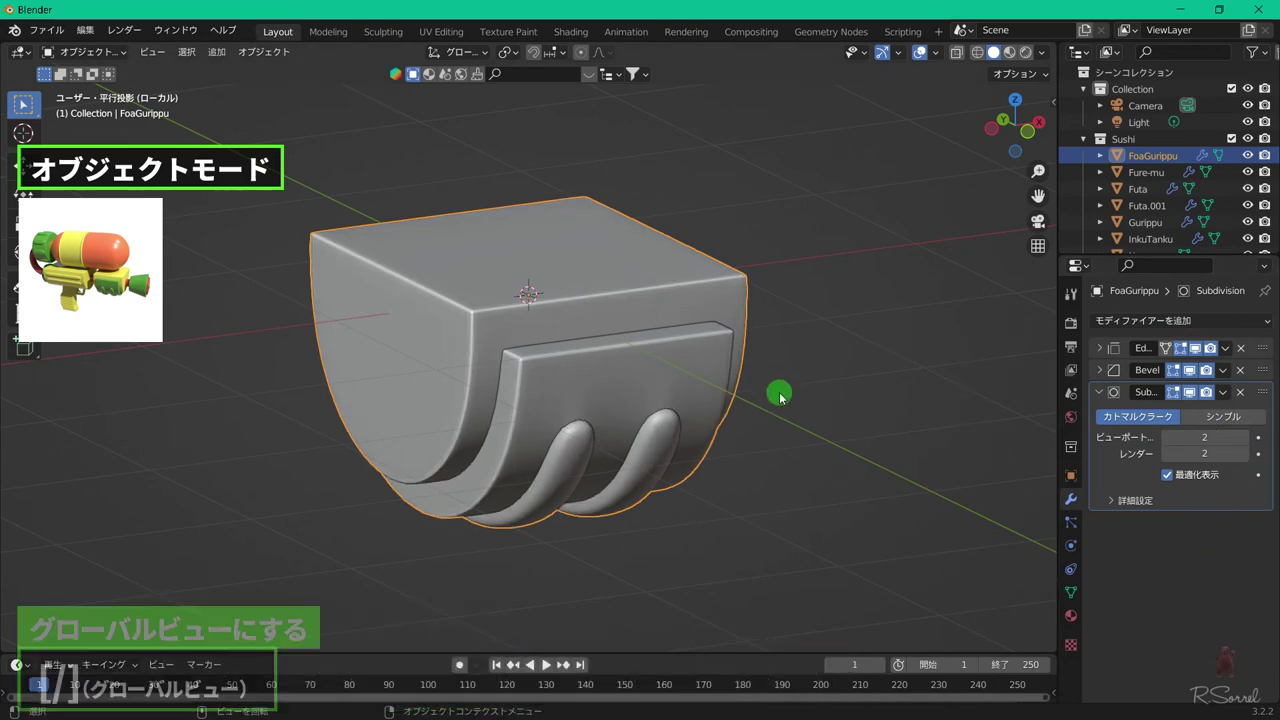
- Leave local view, select the Nozuru nozzle, frame it and enter Edit Mode
{"action": "key", "text": "slash"}
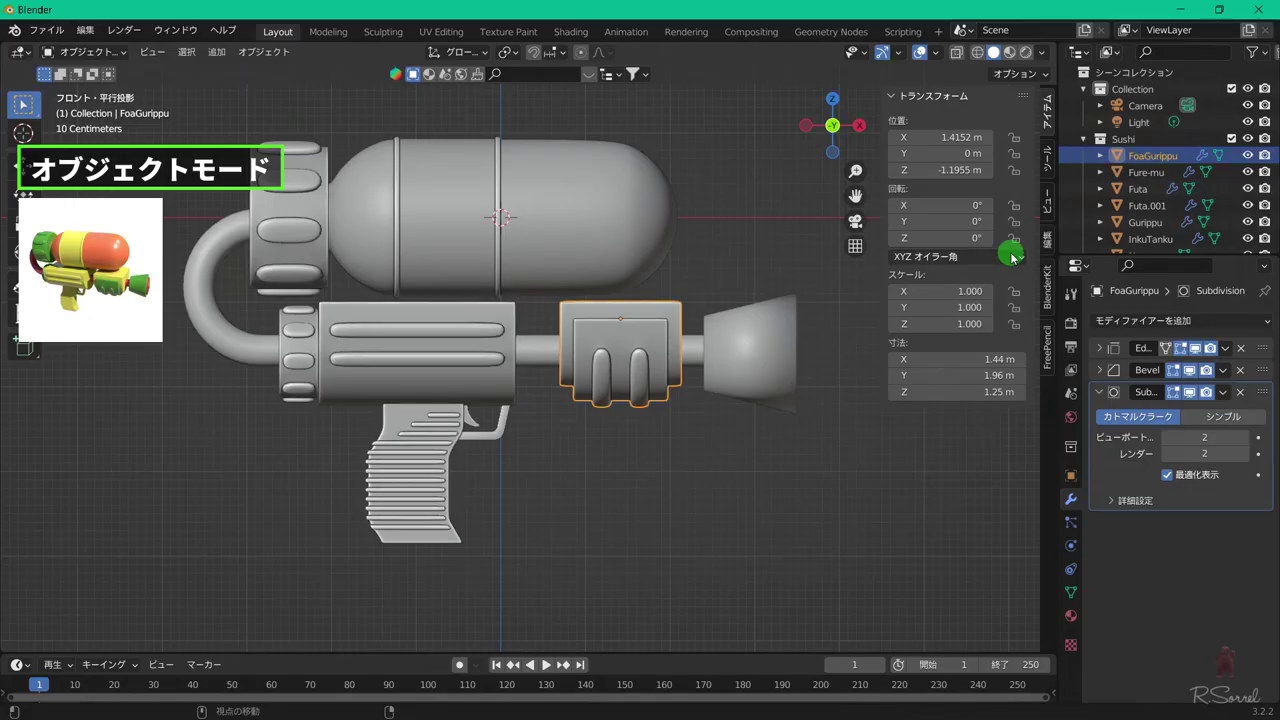
{"action": "left_click", "coordinate": [743, 362]}
{"action": "key", "text": "n"}
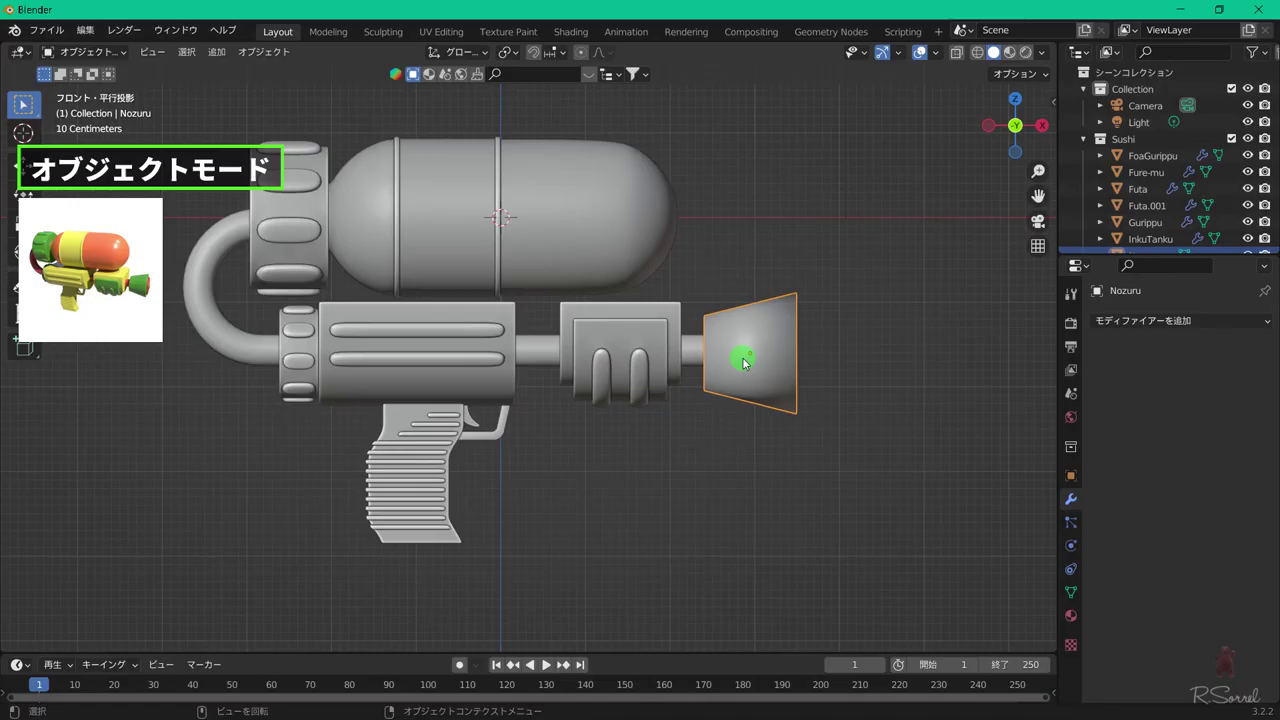
{"action": "scroll", "coordinate": [743, 357], "scroll_direction": "up", "scroll_amount": 3}
{"action": "middle_click_drag", "start_coordinate": [814, 320], "coordinate": [573, 318], "text": "shift"}
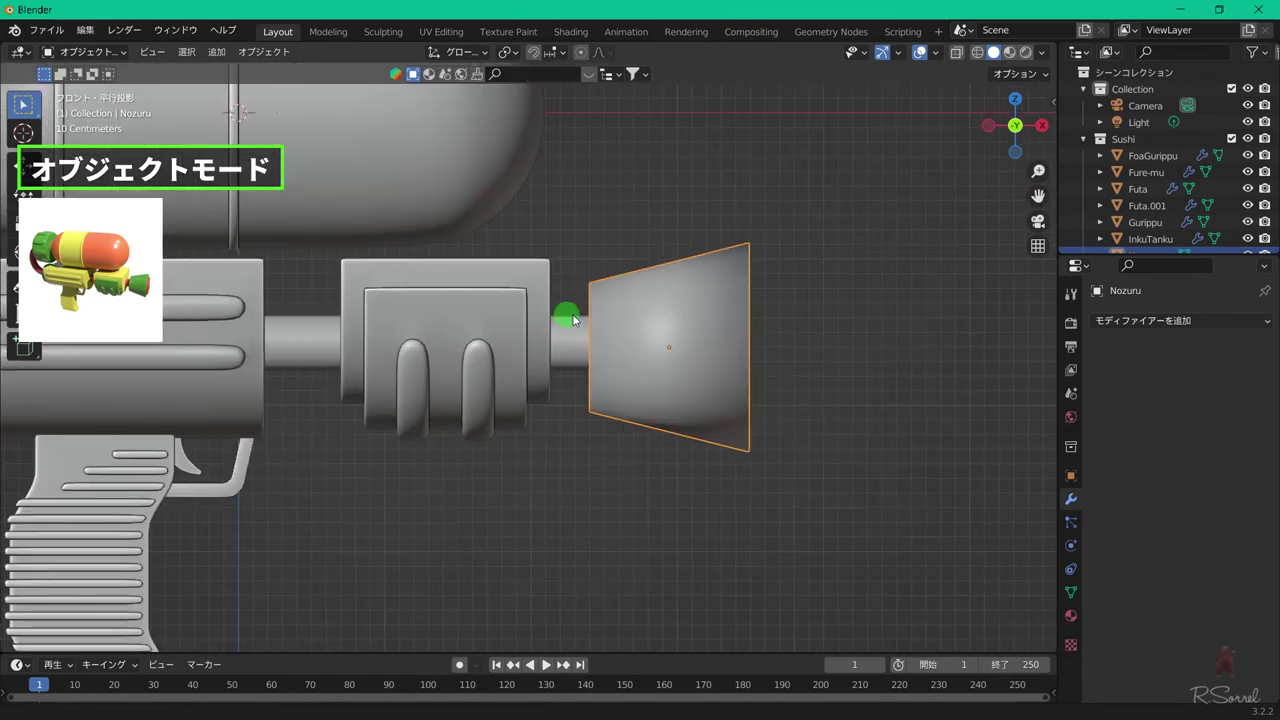
{"action": "key", "text": "Tab"}
{"action": "middle_click_drag", "start_coordinate": [743, 306], "coordinate": [688, 294]}
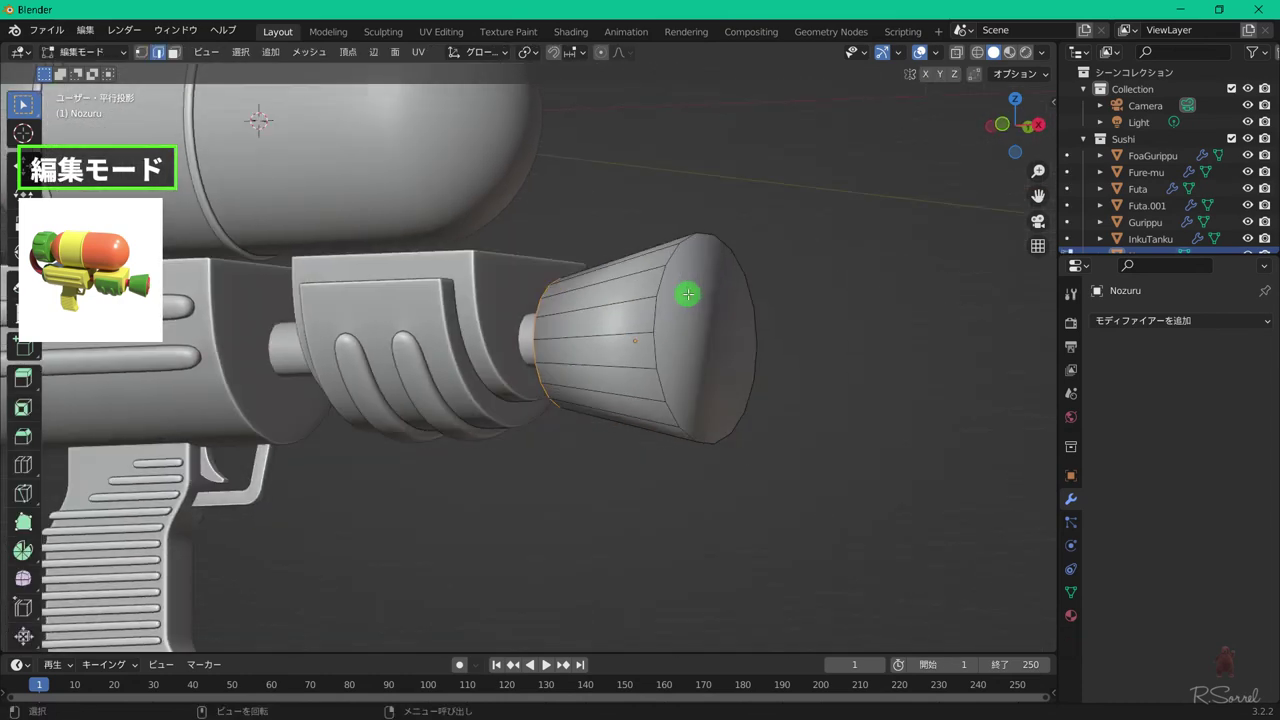
- Inset the nozzle's end face and extrude it slightly outward
{"action": "key", "text": "3"}
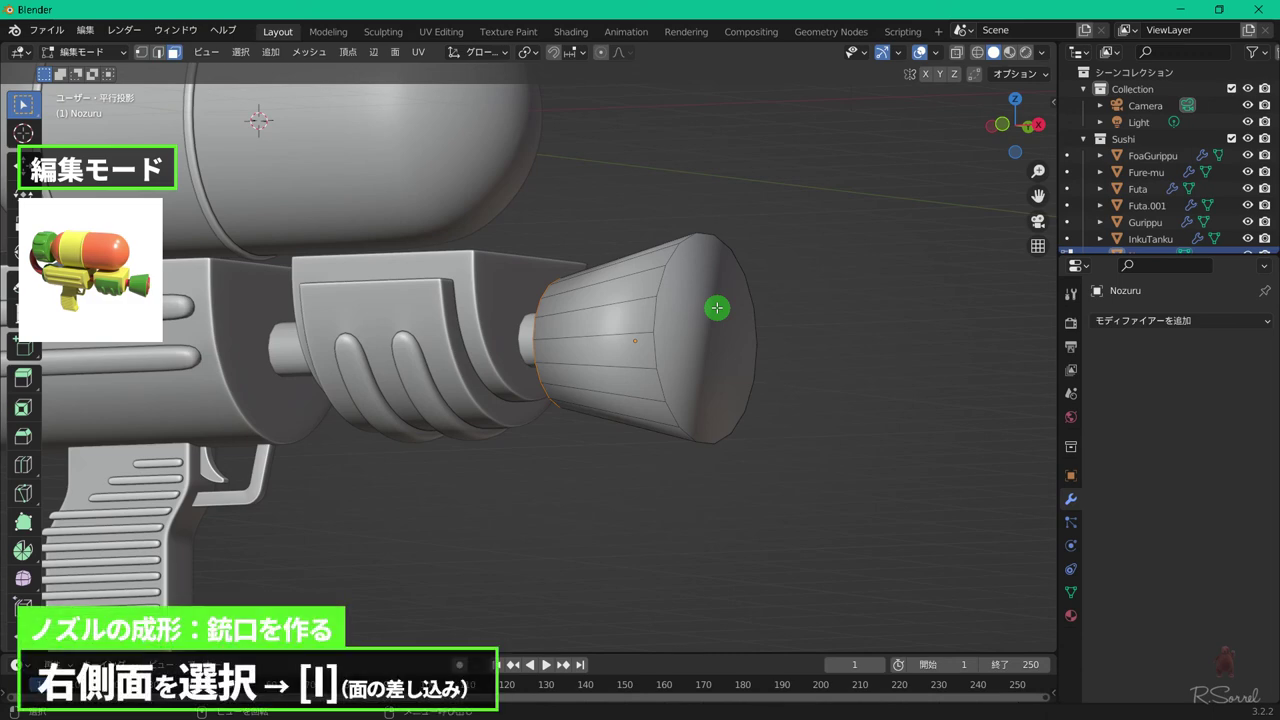
{"action": "left_click", "coordinate": [717, 307]}
{"action": "key", "text": "i"}
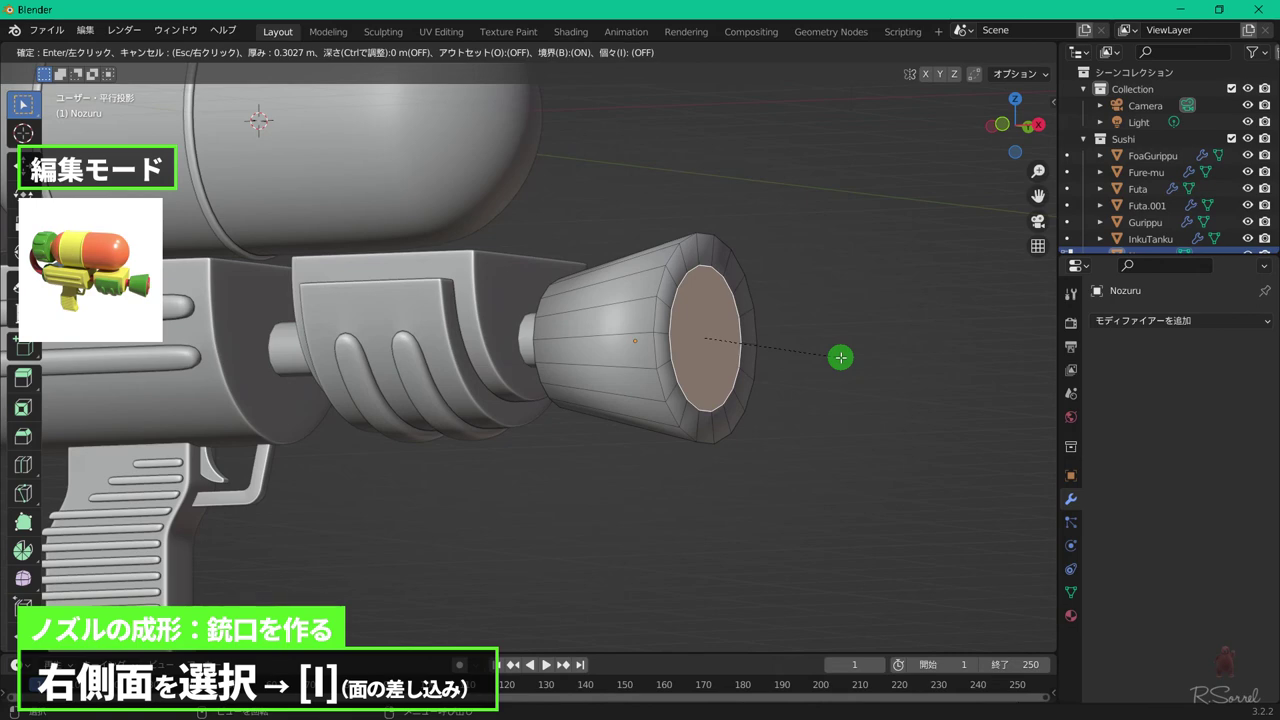
{"action": "left_click", "coordinate": [840, 357]}
{"action": "key", "text": "e"}
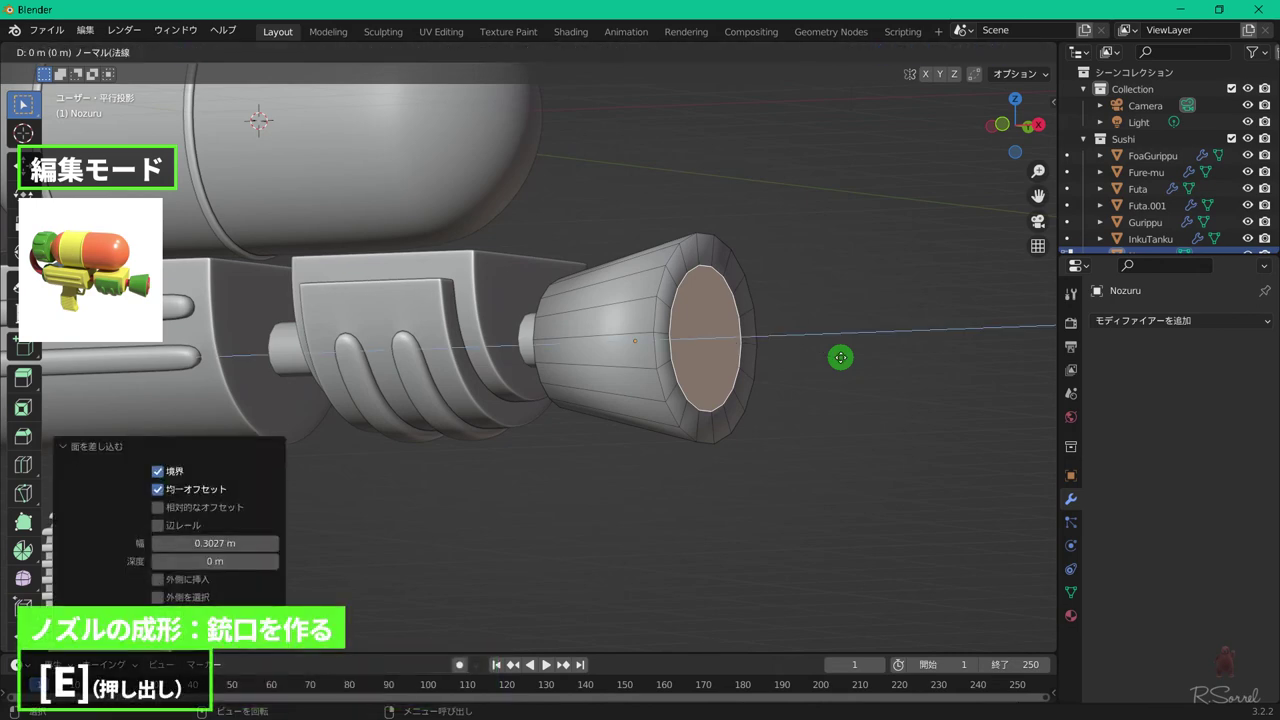
{"action": "left_click", "coordinate": [858, 354]}
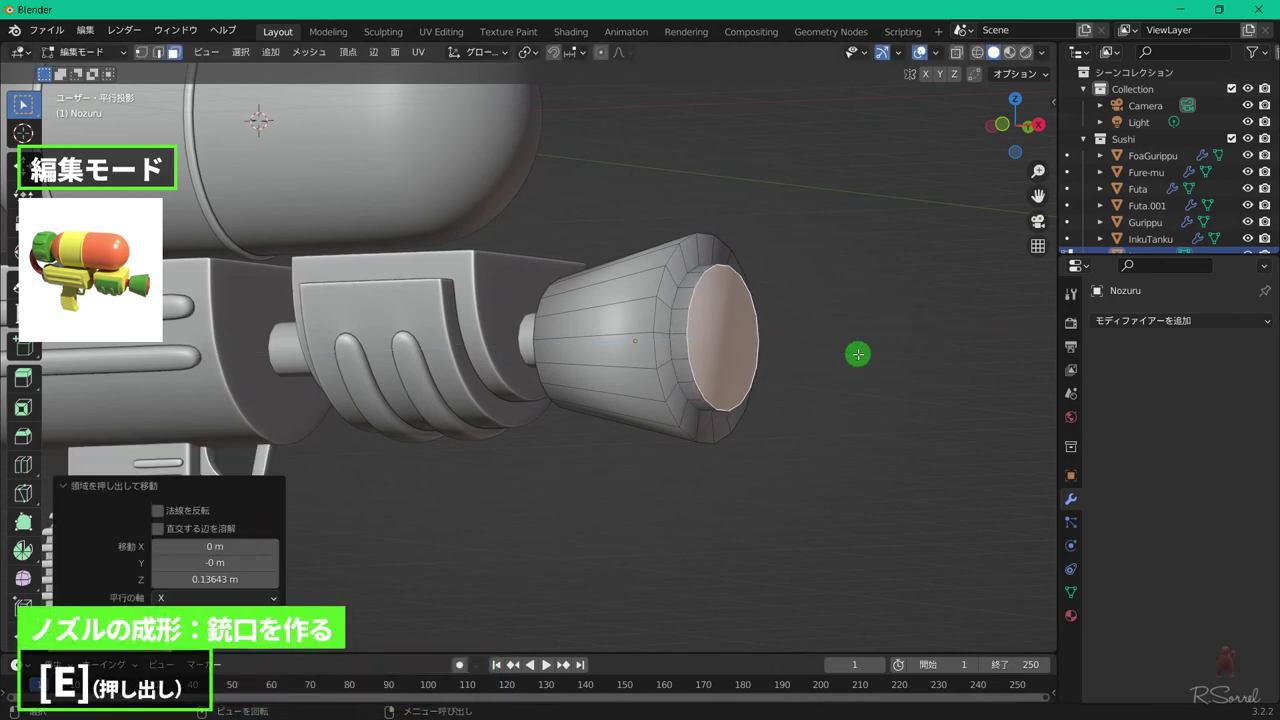
- Inset and extrude the inner face again, finishing with a 0.06206 m inset
{"action": "key", "text": "i"}
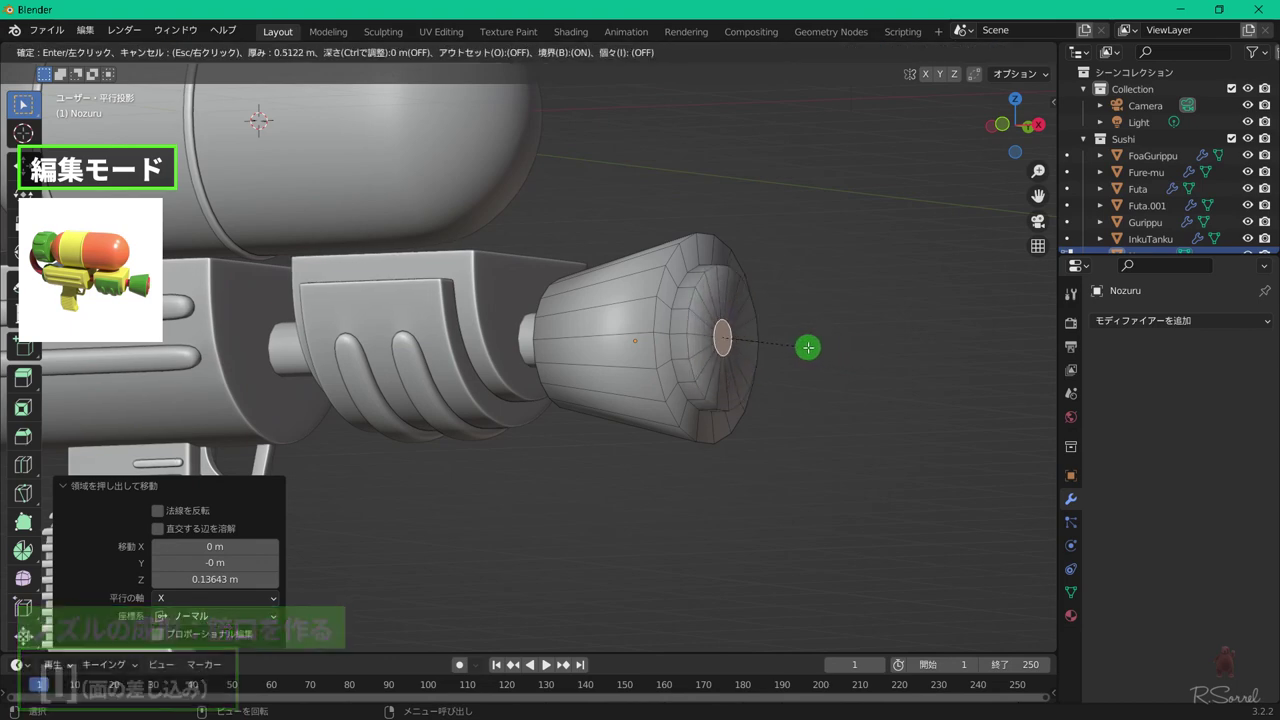
{"action": "left_click", "coordinate": [808, 347]}
{"action": "key", "text": "e"}
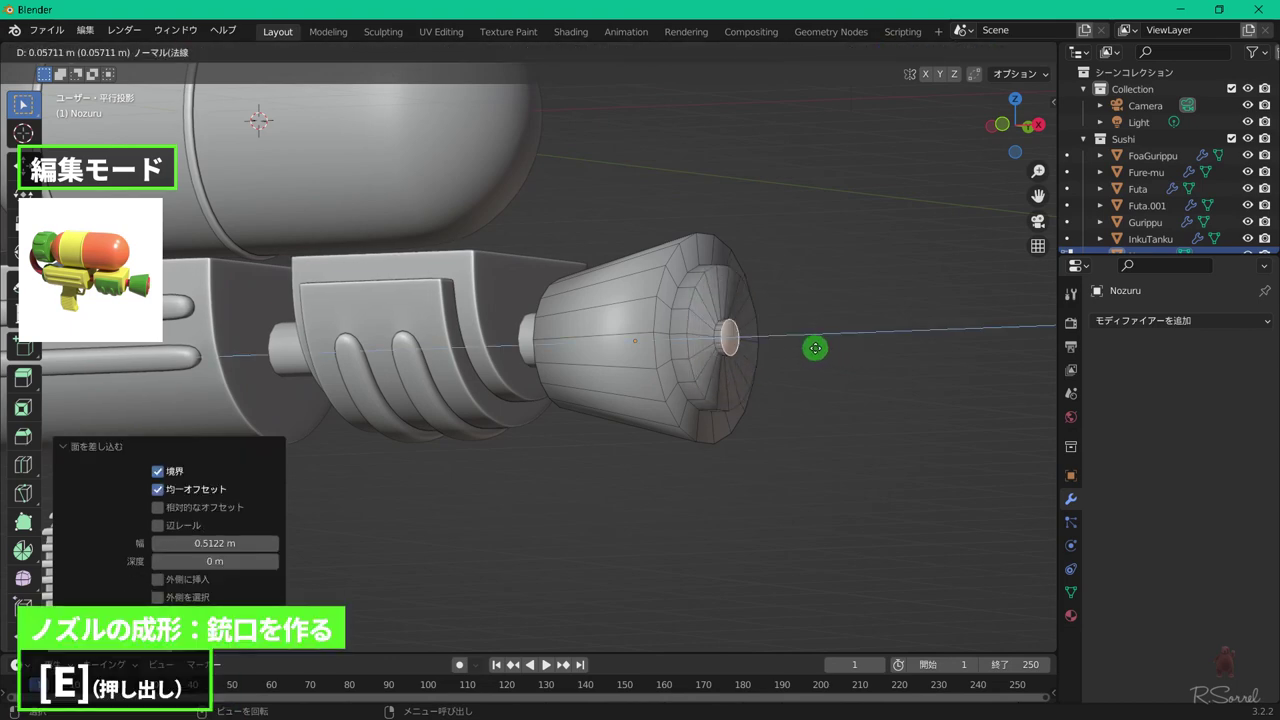
{"action": "left_click", "coordinate": [815, 348]}
{"action": "key", "text": "i"}
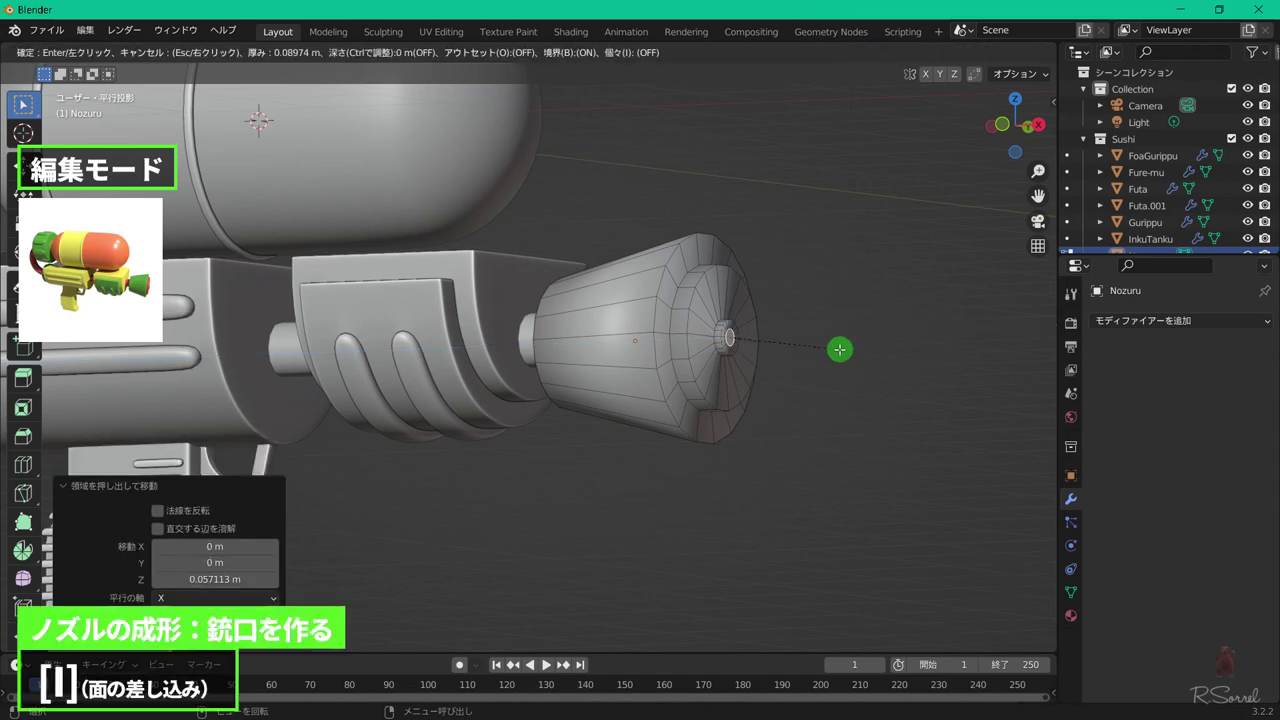
{"action": "left_click", "coordinate": [847, 348]}
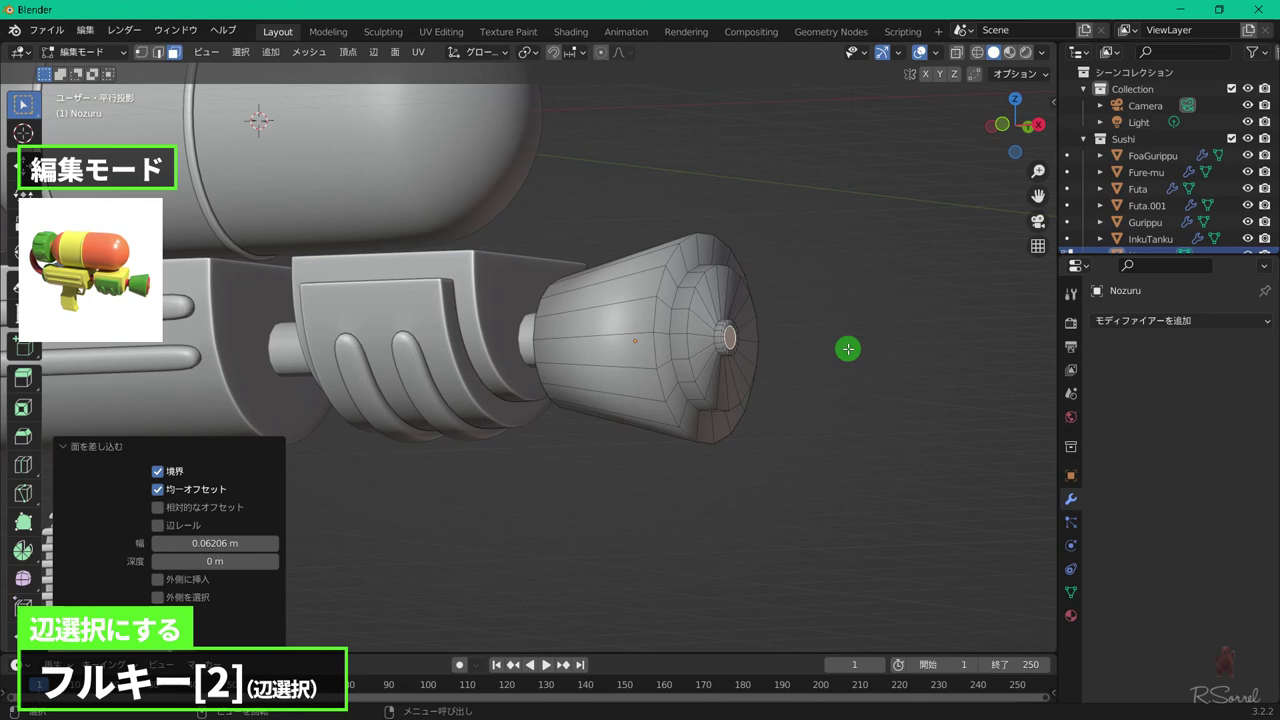
- Mark the nozzle's raised-boundary edge loop as sharp
{"action": "key", "text": "2"}
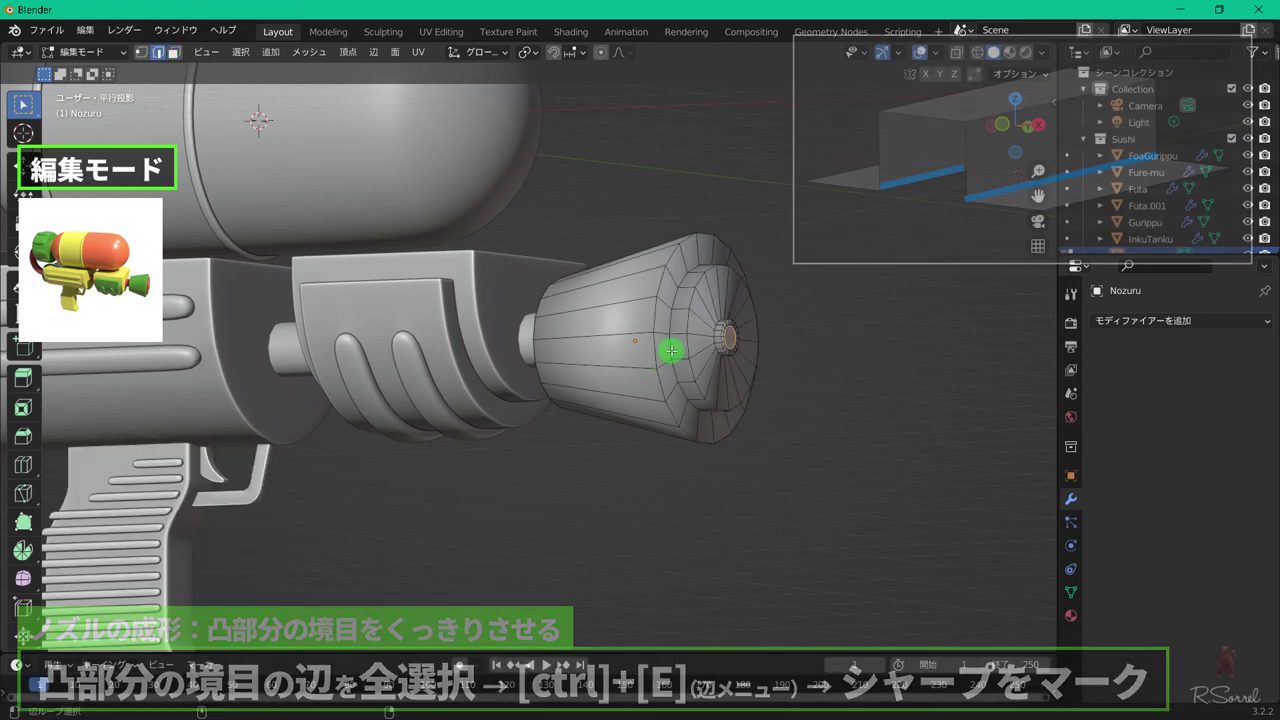
{"action": "left_click", "coordinate": [671, 351], "text": "alt"}
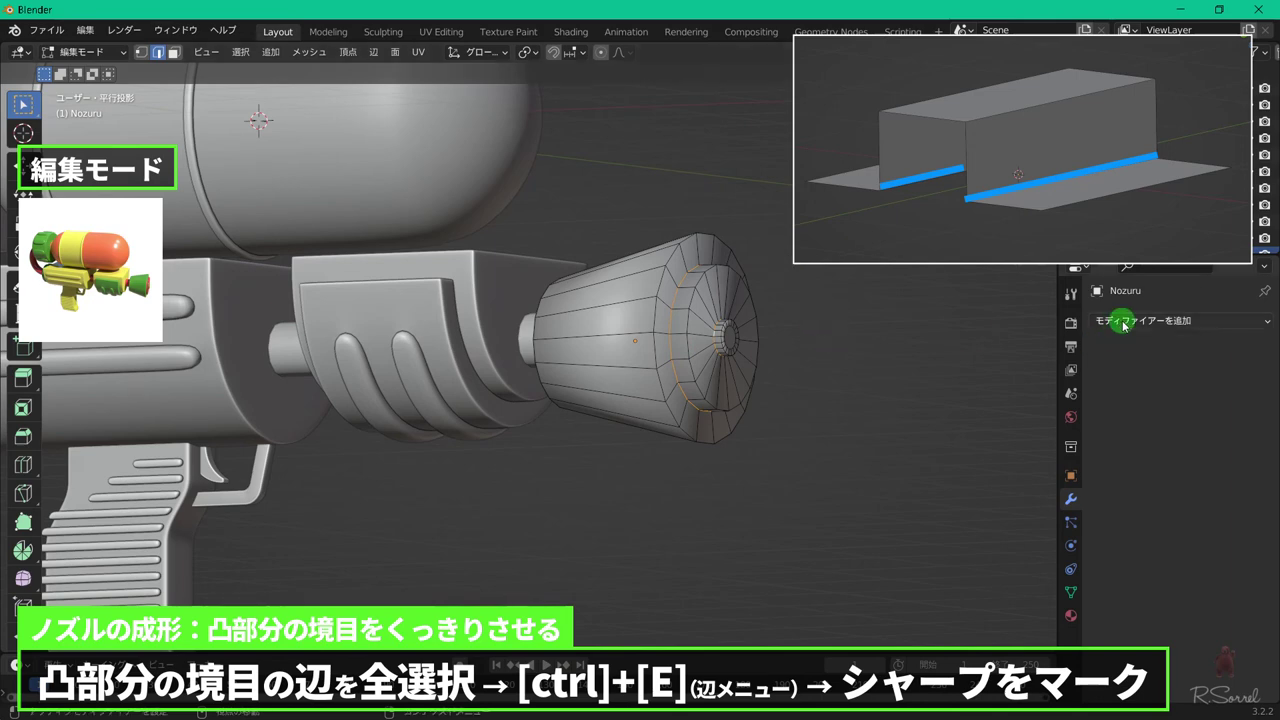
{"action": "key", "text": "ctrl+e"}
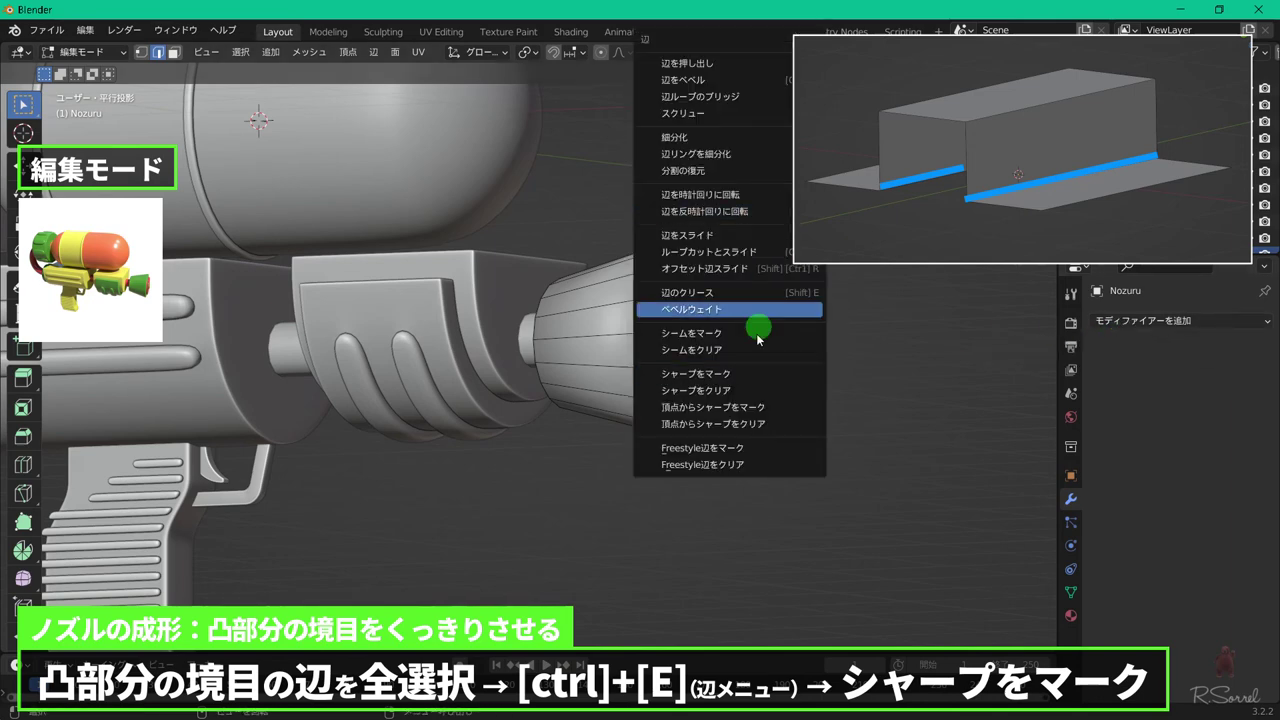
{"action": "left_click", "coordinate": [746, 366]}
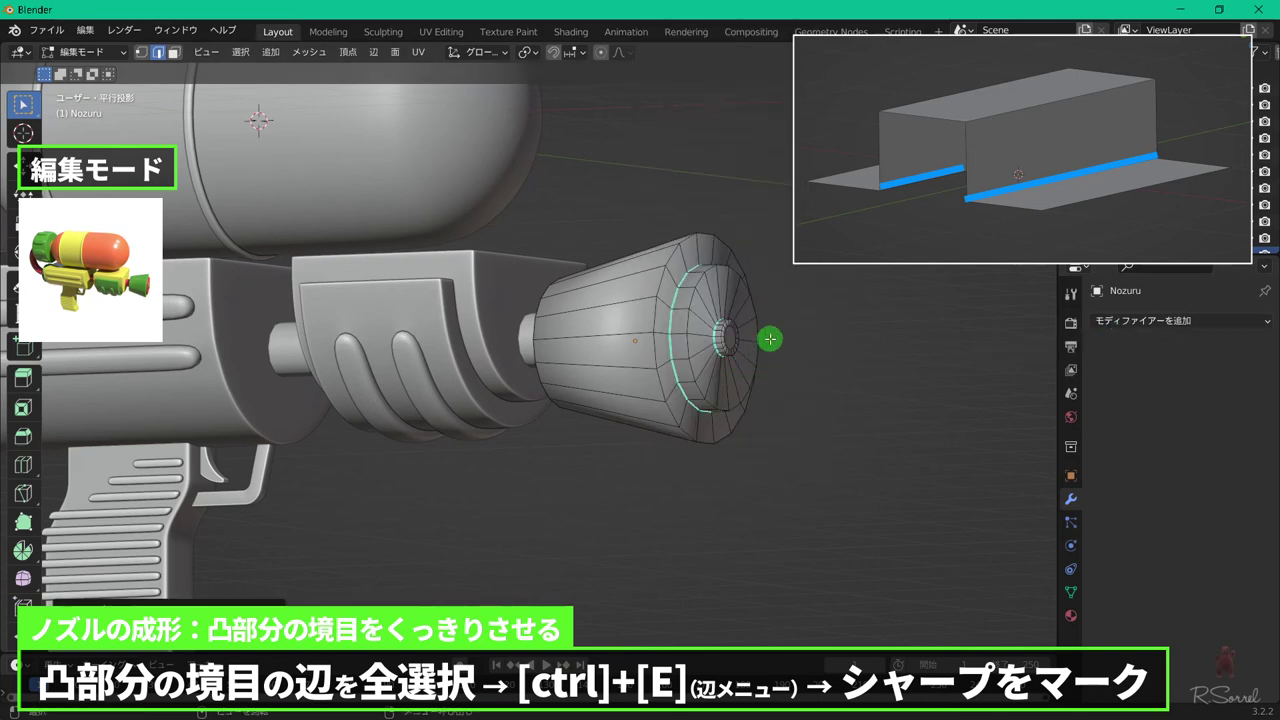
- Give the nozzle tip's outer loop and rear rim loop a bevel weight of 1.00
{"action": "left_click", "coordinate": [663, 314], "text": "alt"}
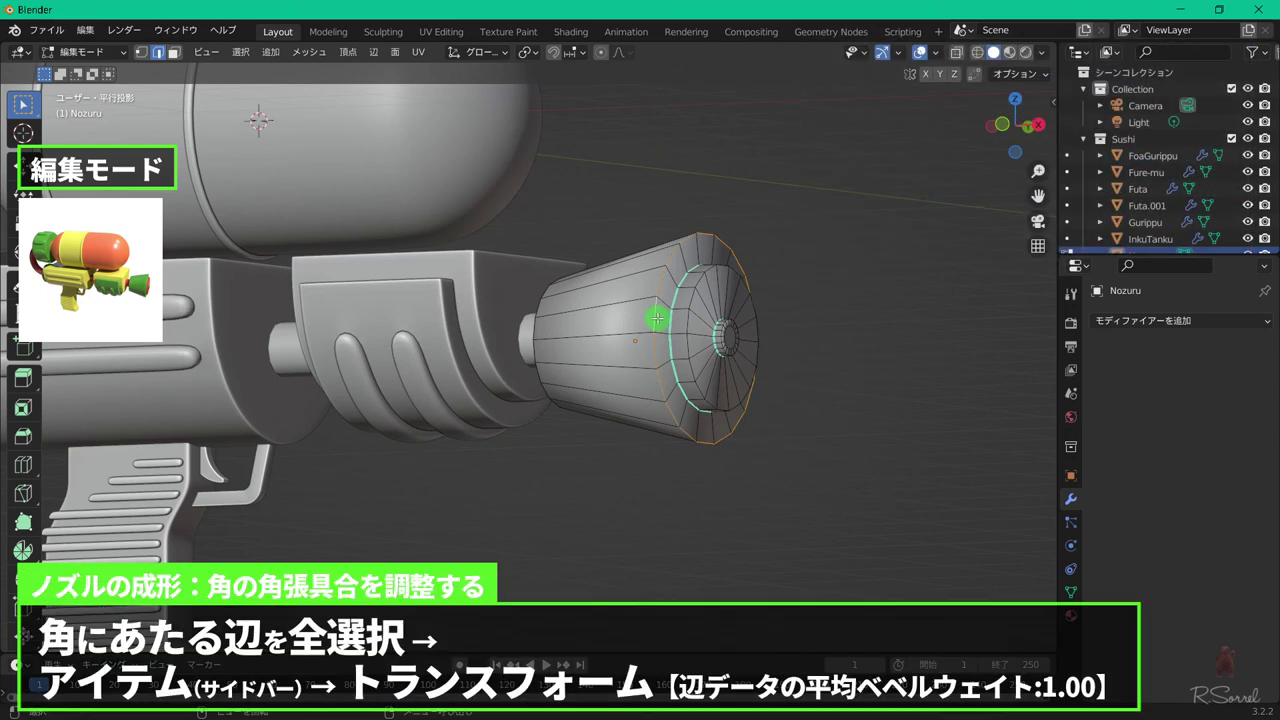
{"action": "left_click", "coordinate": [537, 325], "text": "alt+shift"}
{"action": "scroll", "coordinate": [670, 320], "scroll_direction": "up", "scroll_amount": 2}
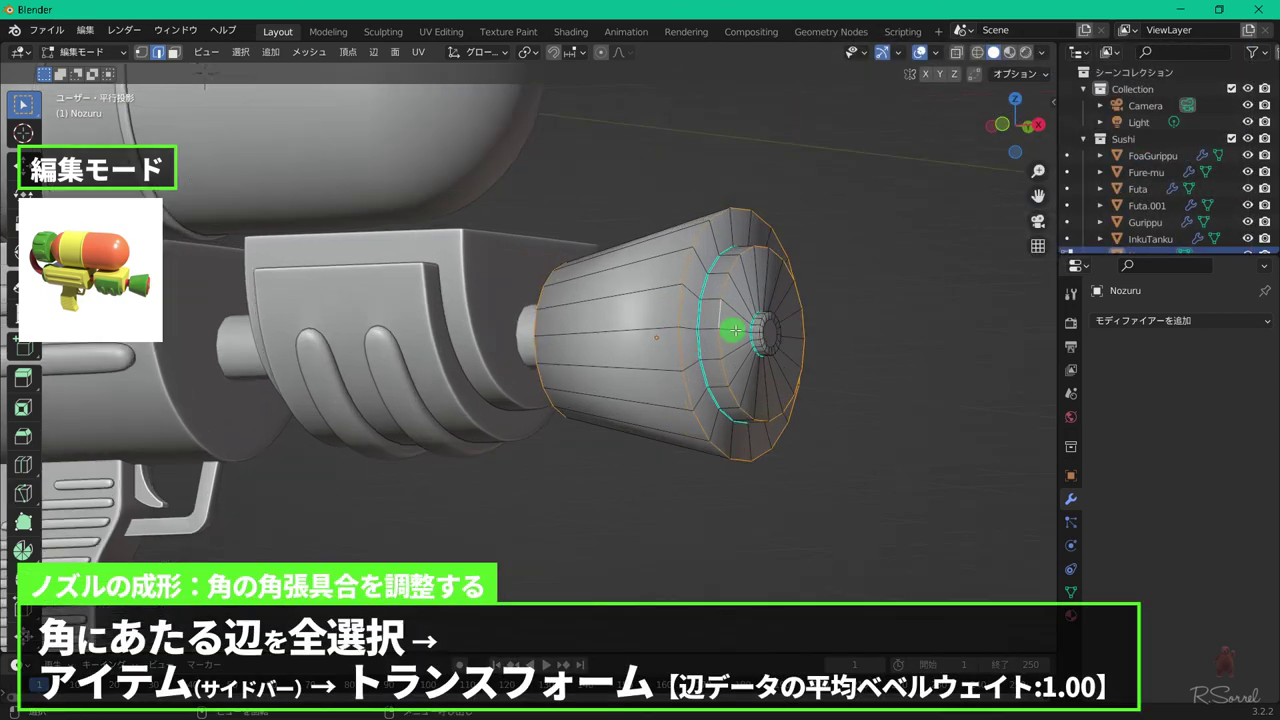
{"action": "key", "text": "n"}
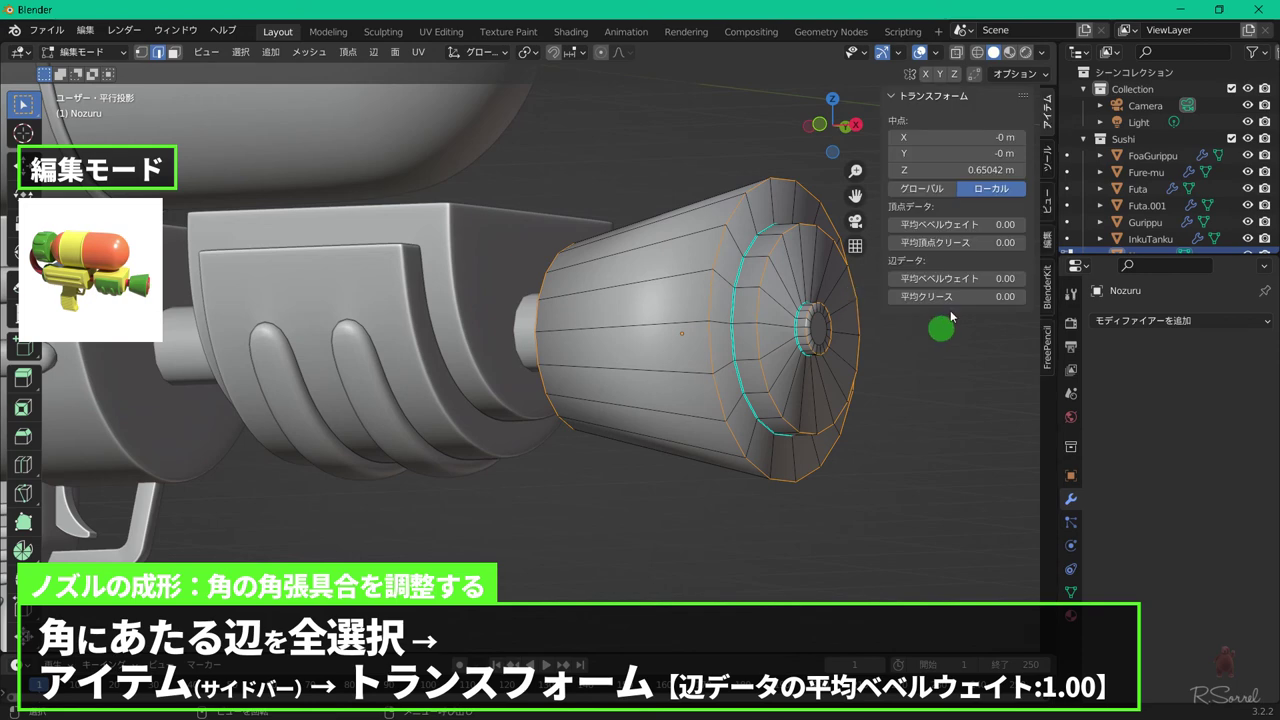
{"action": "left_click", "coordinate": [966, 281]}
{"action": "type", "text": "1"}
{"action": "key", "text": "Return"}
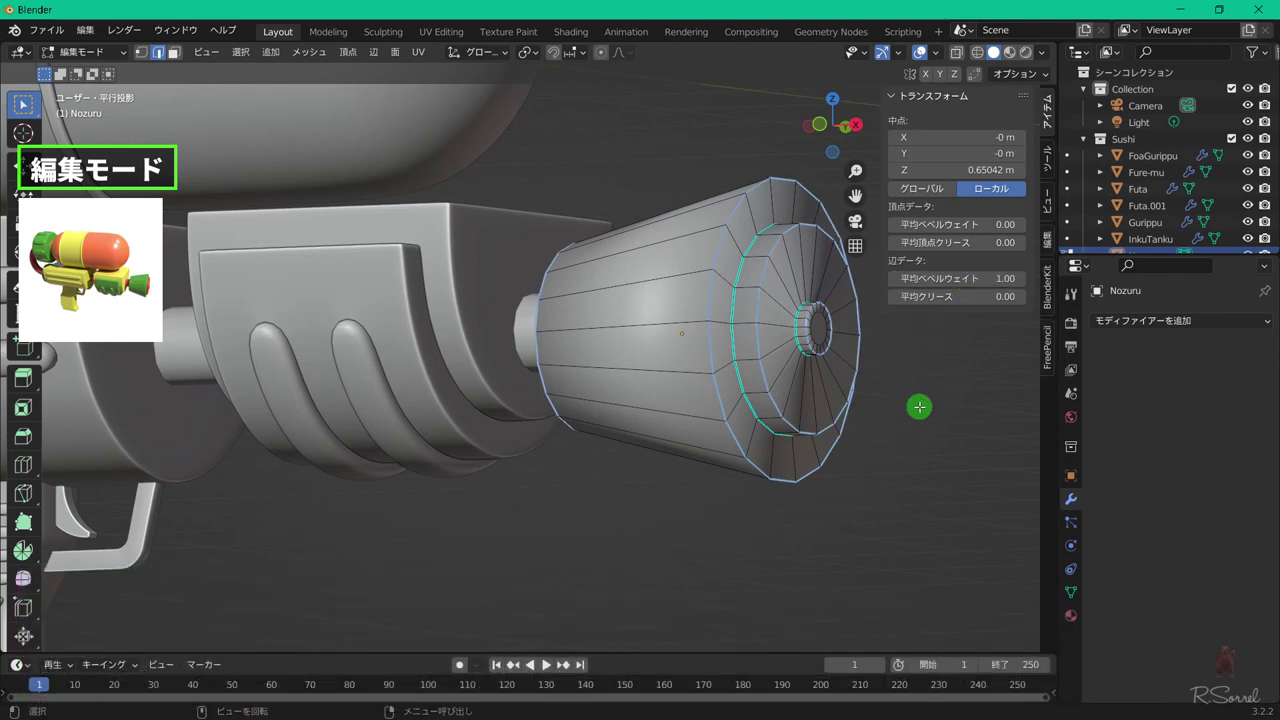
{"action": "key", "text": "n"}
{"action": "key", "text": "alt+a"}
{"action": "left_click", "coordinate": [1100, 330]}
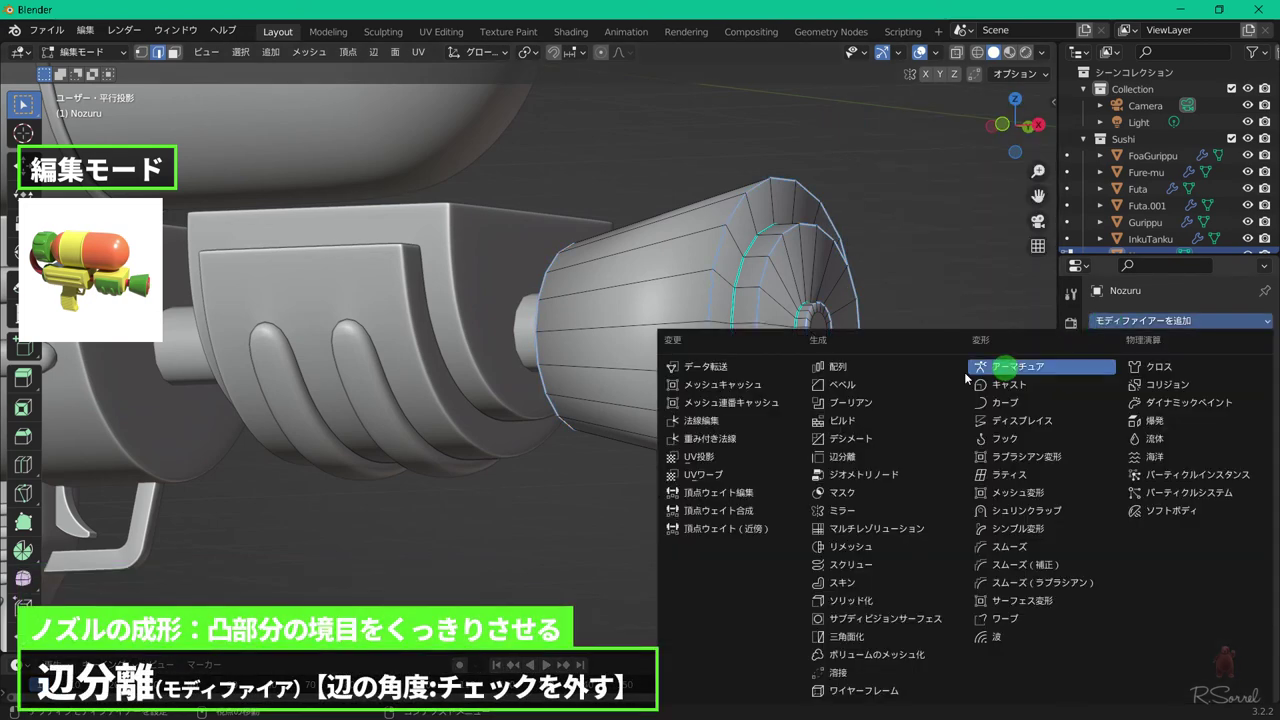
- Add an Edge Split modifier without Edge Angle and a Weight-limited Bevel modifier
{"action": "left_click", "coordinate": [856, 453]}
{"action": "left_click", "coordinate": [1167, 372]}
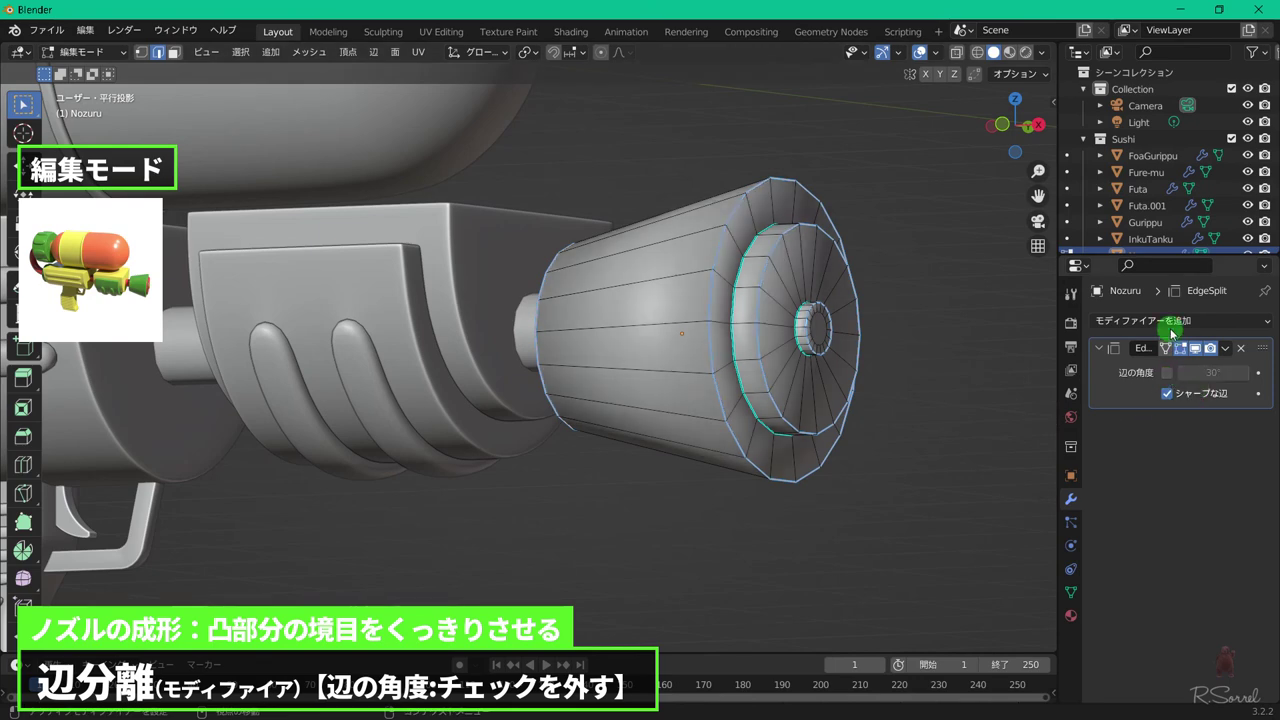
{"action": "left_click", "coordinate": [1100, 322]}
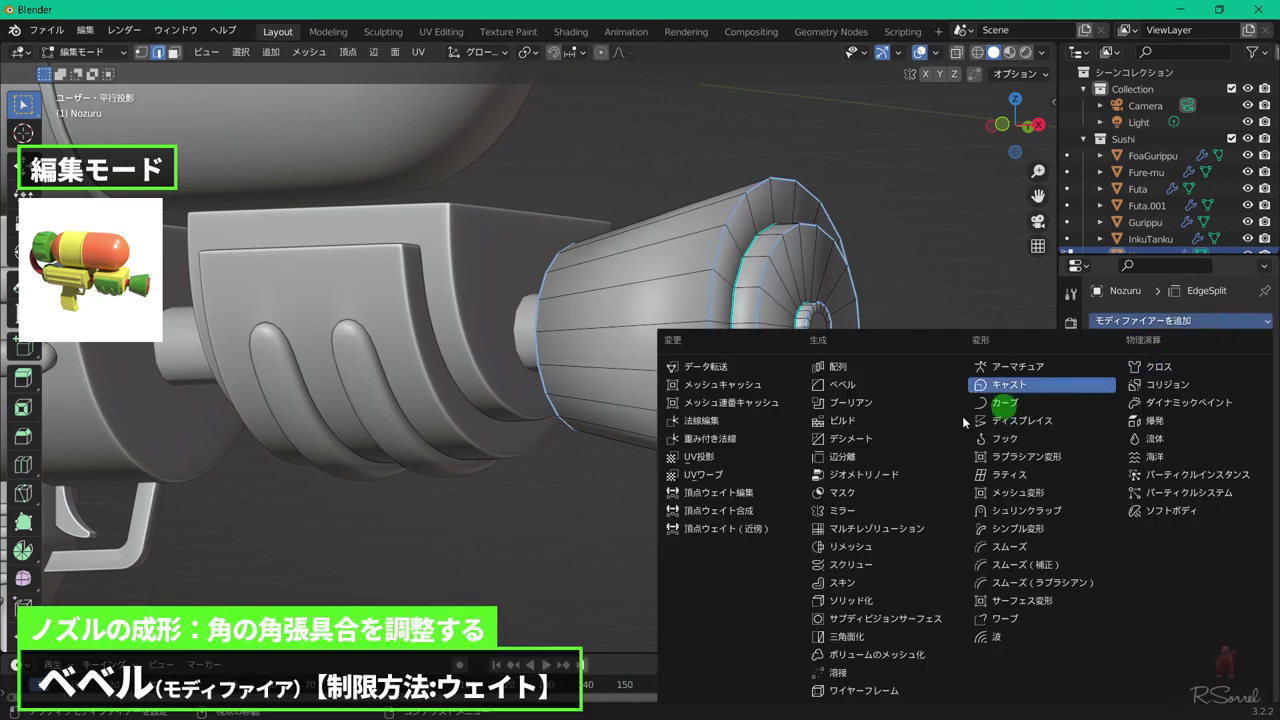
{"action": "left_click", "coordinate": [845, 385]}
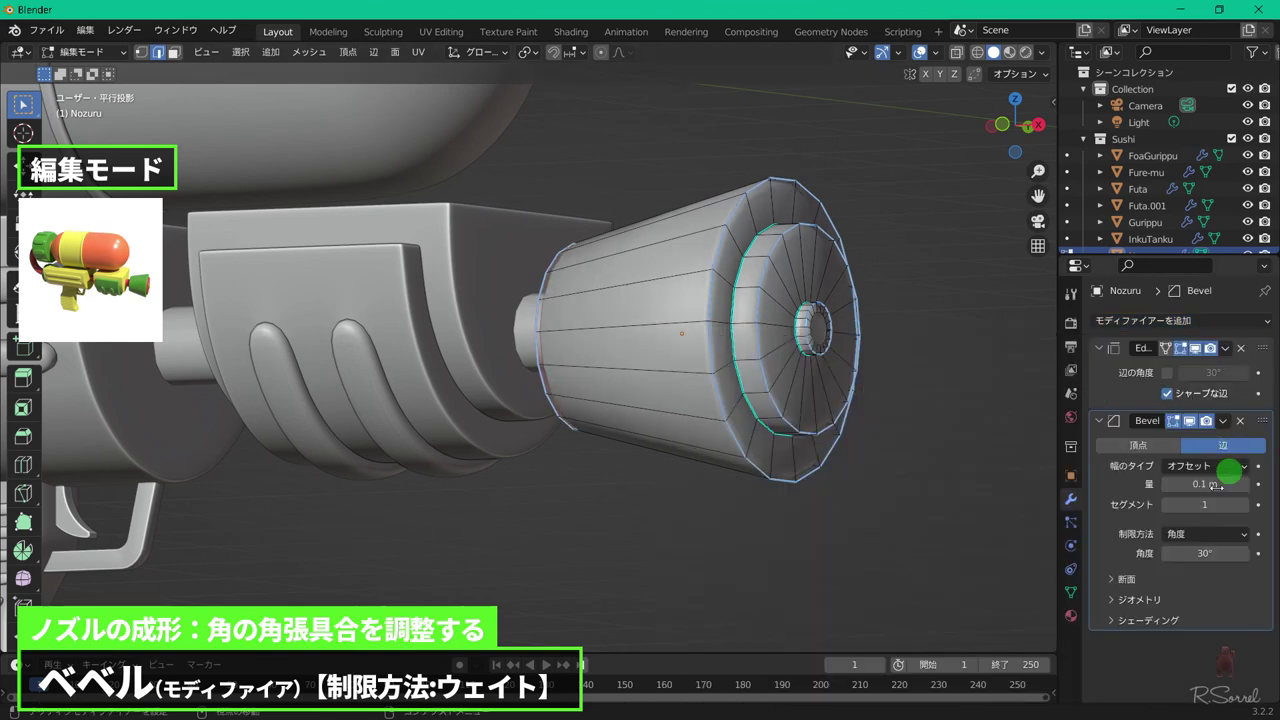
{"action": "left_click", "coordinate": [1210, 534]}
{"action": "left_click", "coordinate": [1188, 590]}
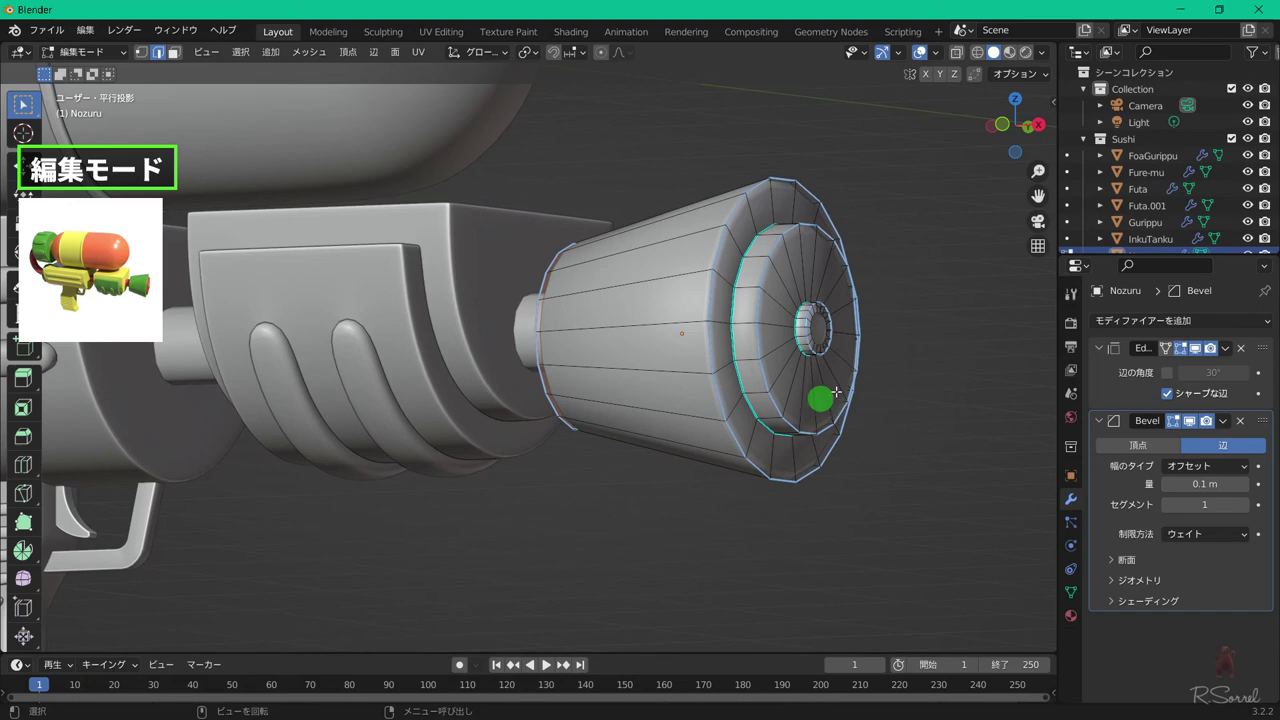
- Apply the nozzle's rotation and scale, then set the bevel to 0.02 m with 2 segments
{"action": "key", "text": "Tab"}
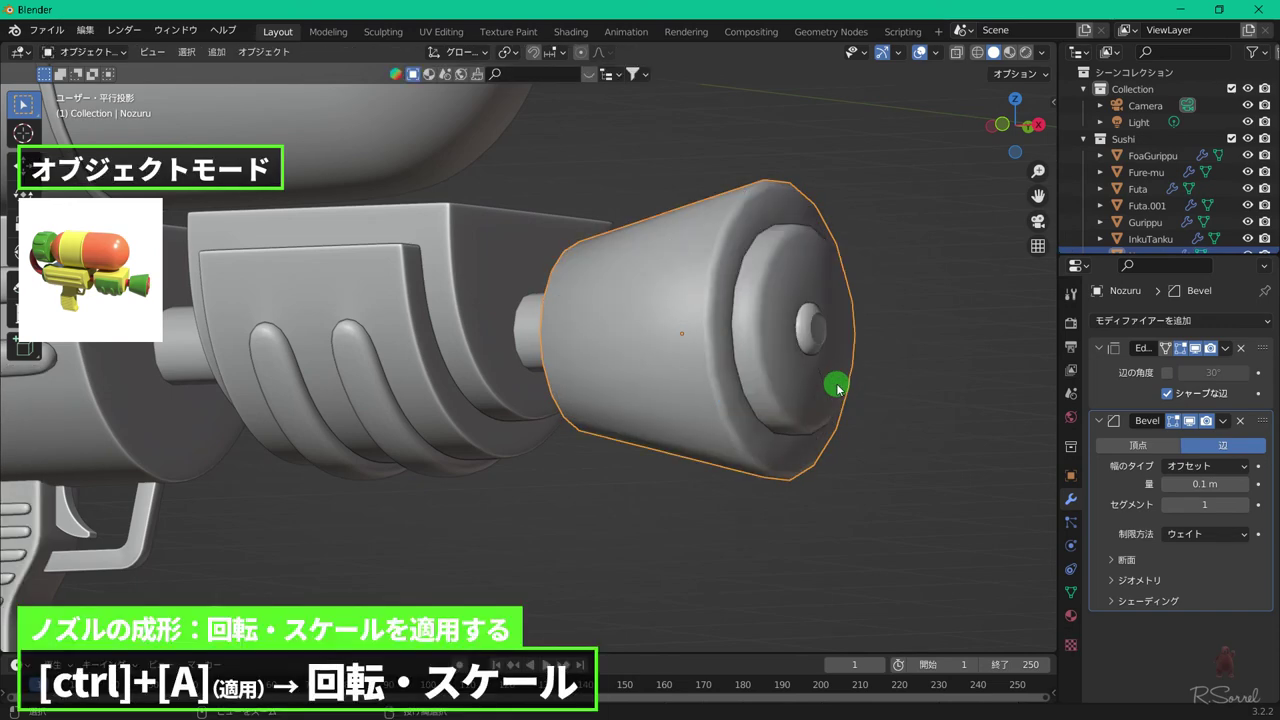
{"action": "key", "text": "ctrl+a"}
{"action": "left_click", "coordinate": [838, 388]}
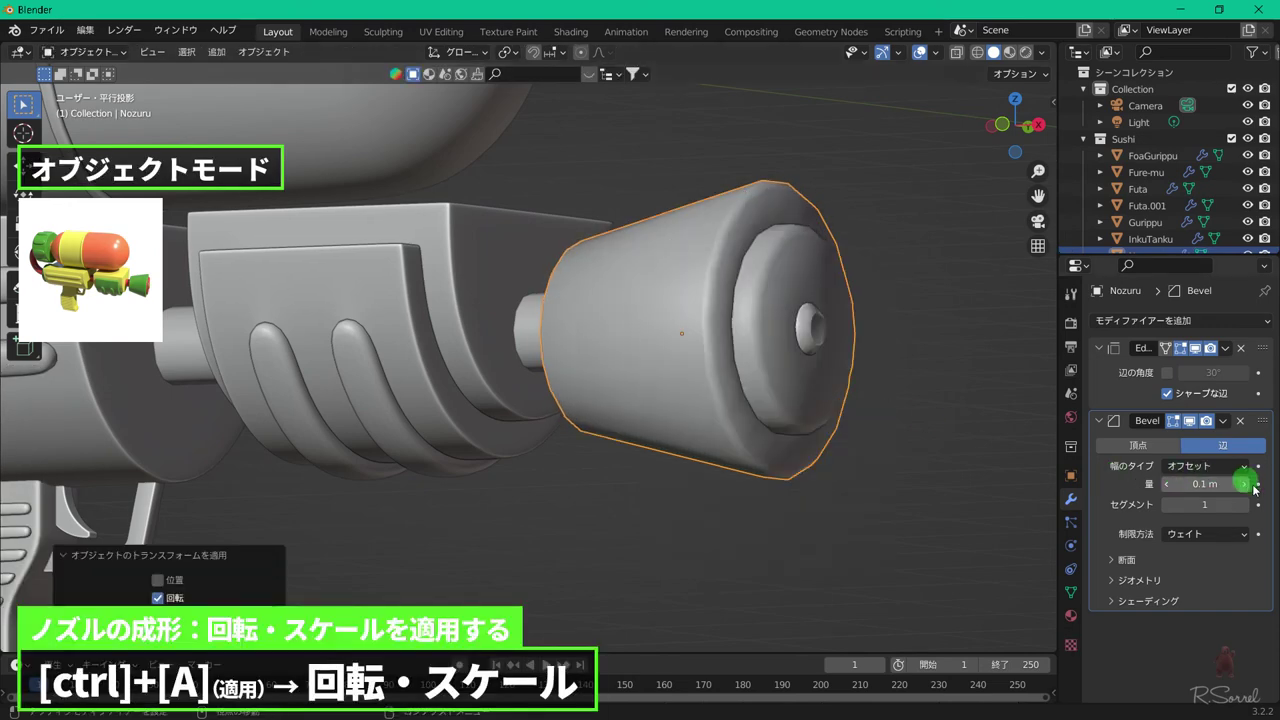
{"action": "left_click", "coordinate": [1164, 485]}
{"action": "left_click", "coordinate": [1165, 485]}
{"action": "left_click", "coordinate": [1165, 485]}
{"action": "left_click", "coordinate": [1165, 485]}
{"action": "left_click", "coordinate": [1165, 485]}
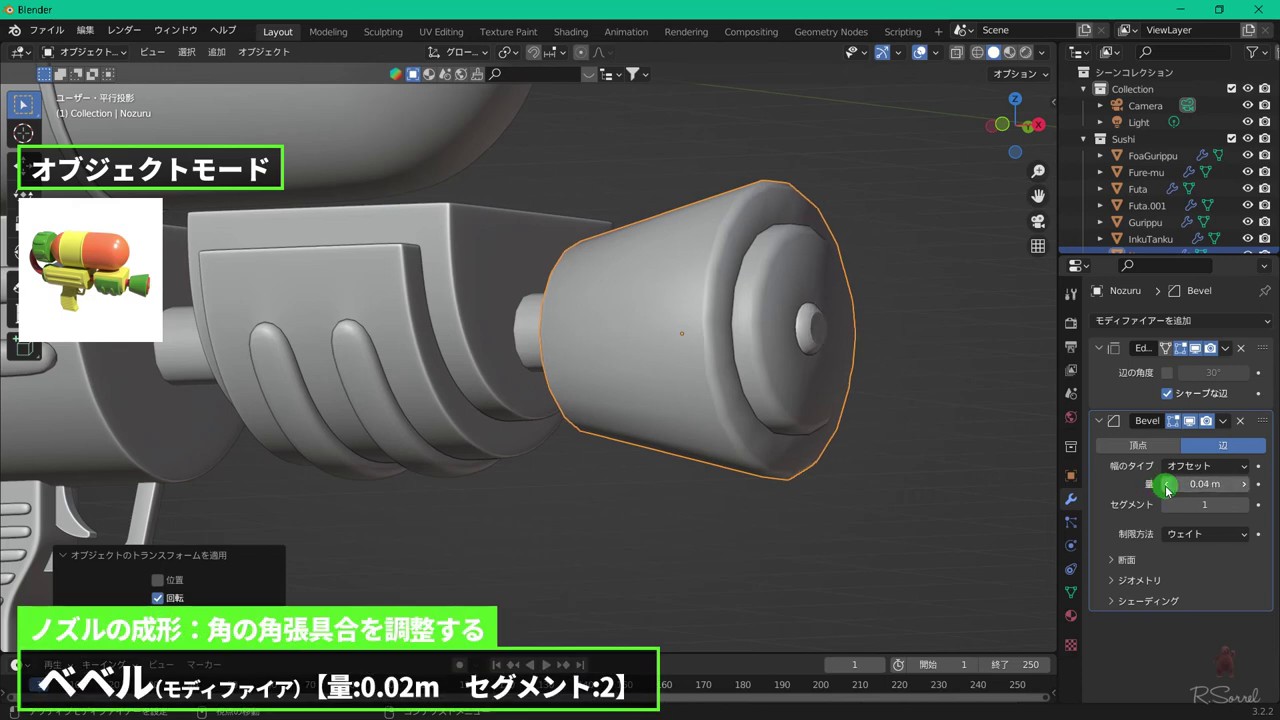
{"action": "left_click", "coordinate": [1165, 485]}
{"action": "left_click", "coordinate": [1165, 485]}
{"action": "left_click", "coordinate": [1165, 485]}
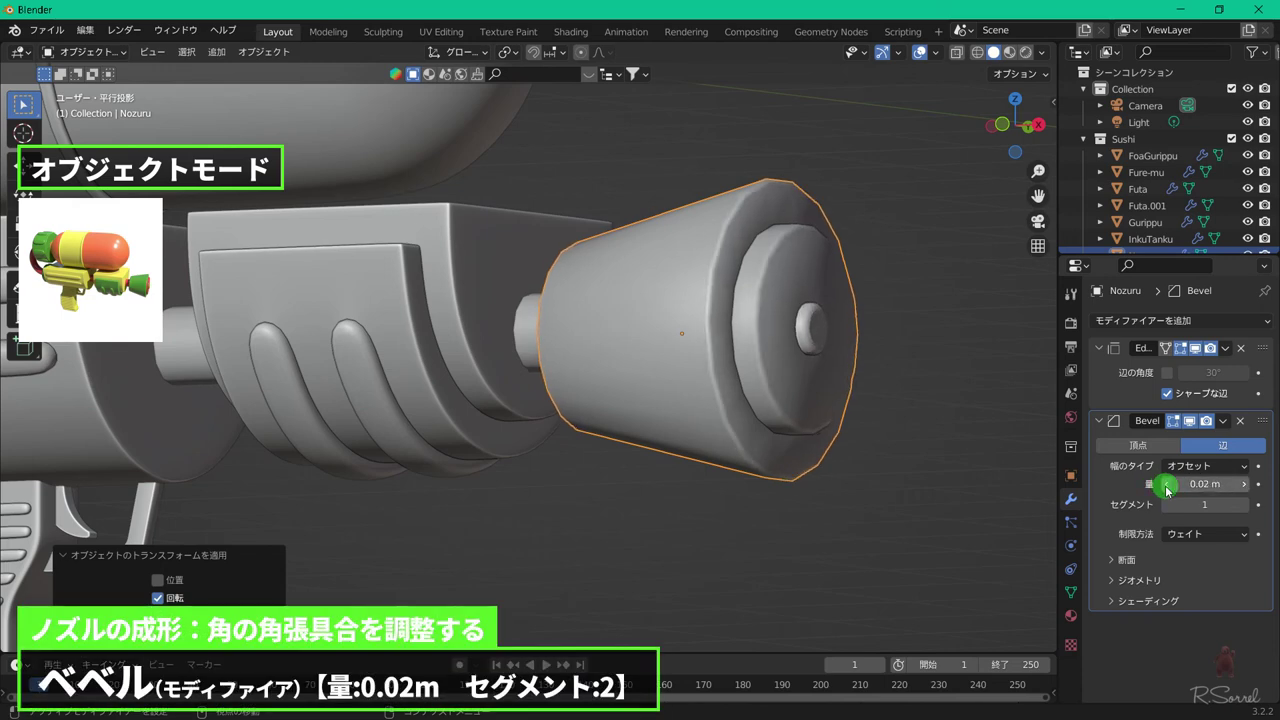
{"action": "left_click", "coordinate": [1240, 505]}
- Add a level-2 Subdivision Surface to the nozzle and check it from the front view
{"action": "left_click", "coordinate": [1099, 348]}
{"action": "left_click", "coordinate": [1100, 371]}
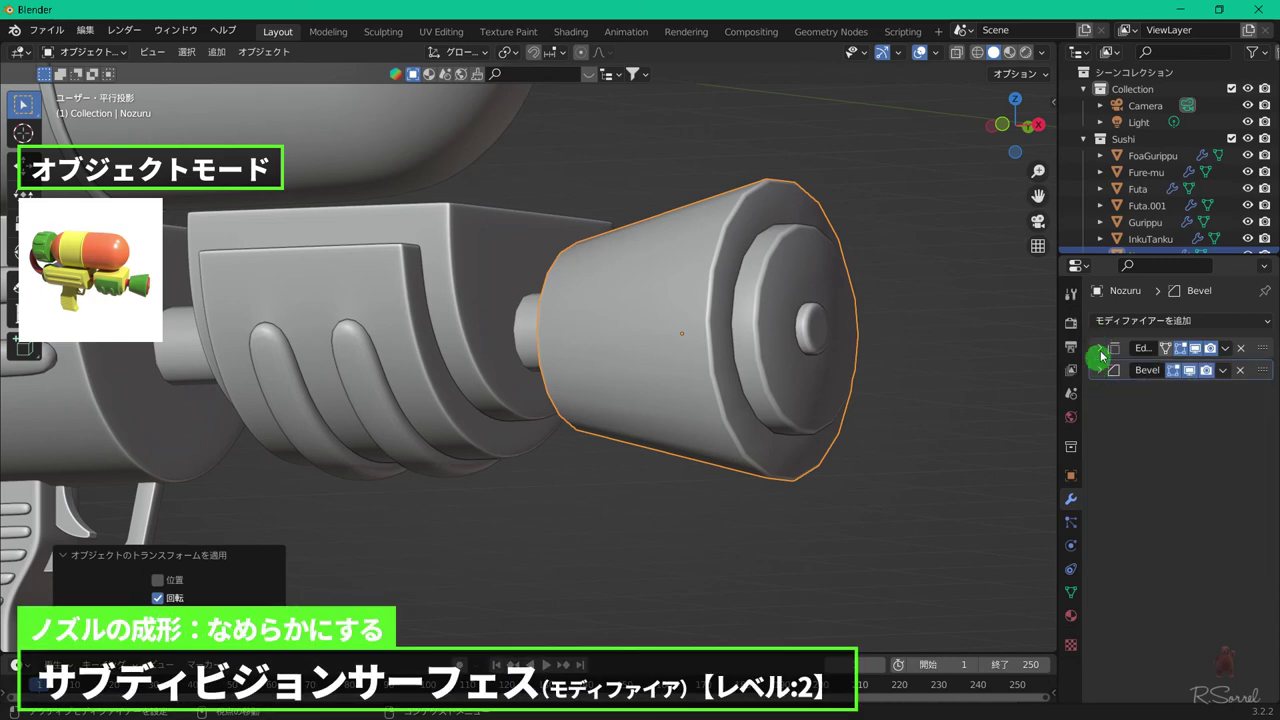
{"action": "left_click", "coordinate": [1100, 320]}
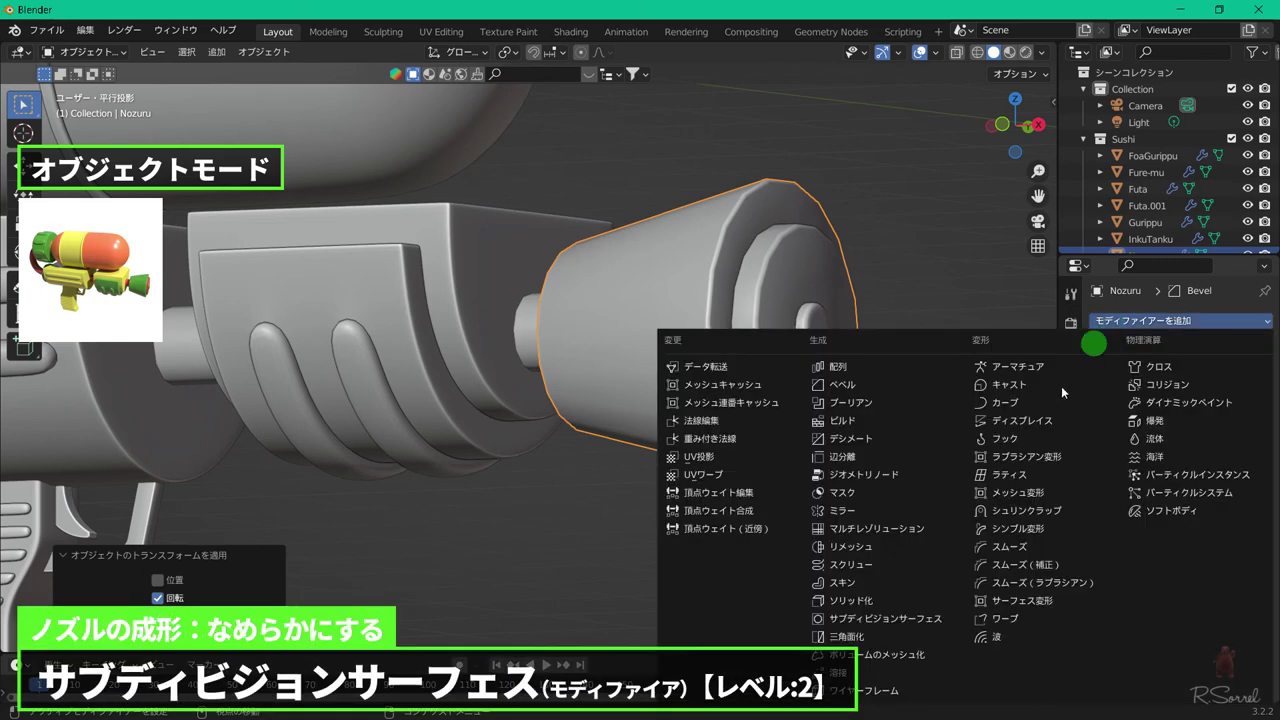
{"action": "left_click", "coordinate": [900, 618]}
{"action": "left_click", "coordinate": [1238, 432]}
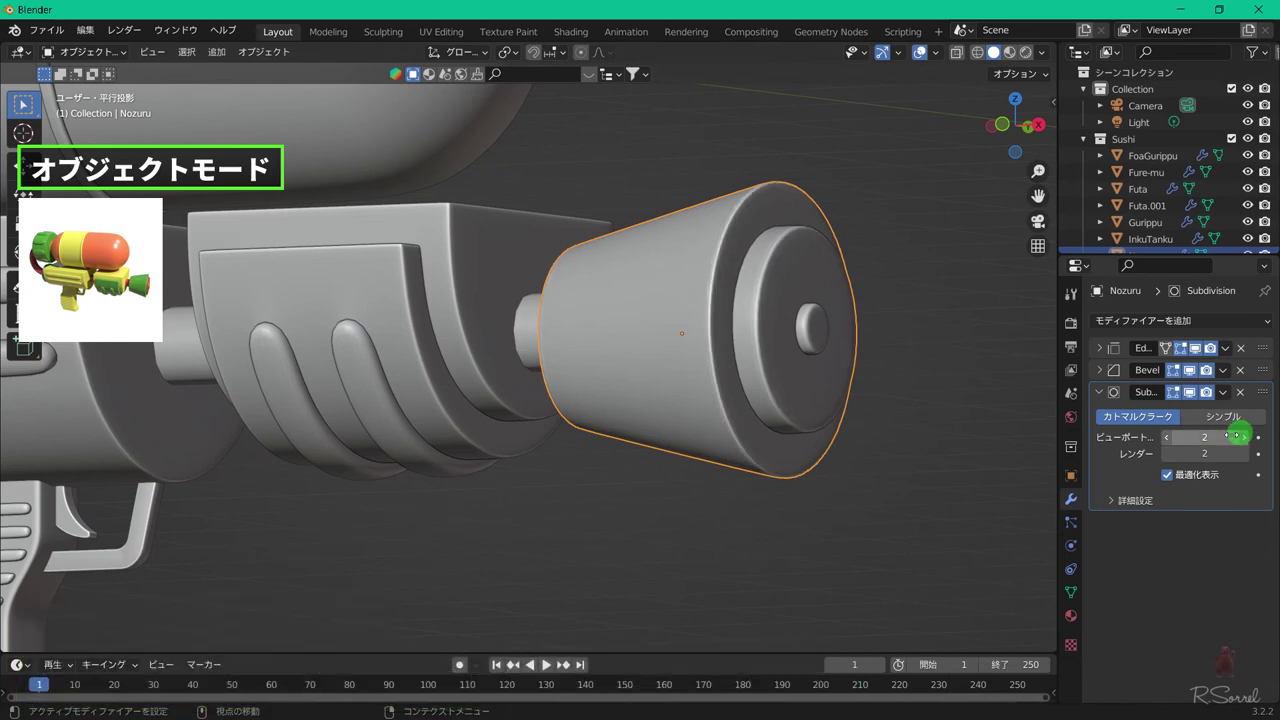
{"action": "middle_click_drag", "start_coordinate": [858, 372], "coordinate": [820, 388]}
{"action": "key", "text": "KP_1"}
{"action": "scroll", "coordinate": [820, 382], "scroll_direction": "down", "scroll_amount": 5}
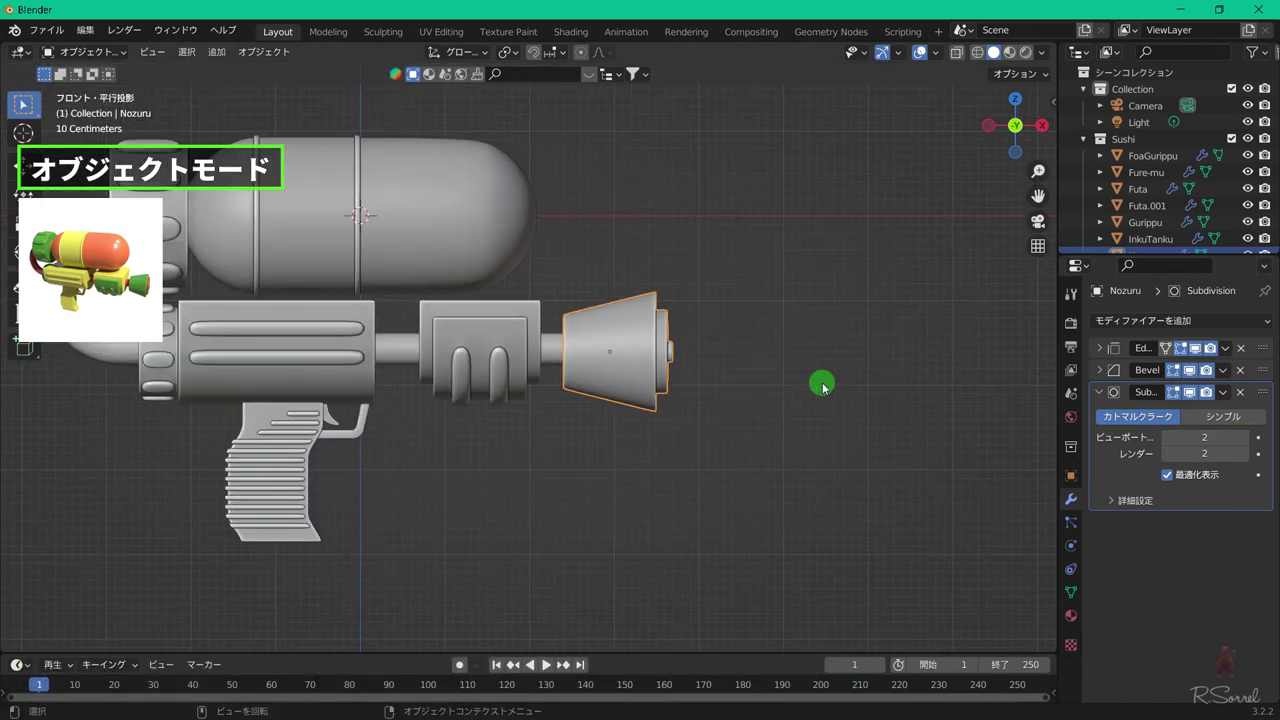
- Switch to material preview, select InkuTanku and give it a new material named Orenji
{"action": "middle_click_drag", "start_coordinate": [533, 433], "coordinate": [684, 430], "text": "shift"}
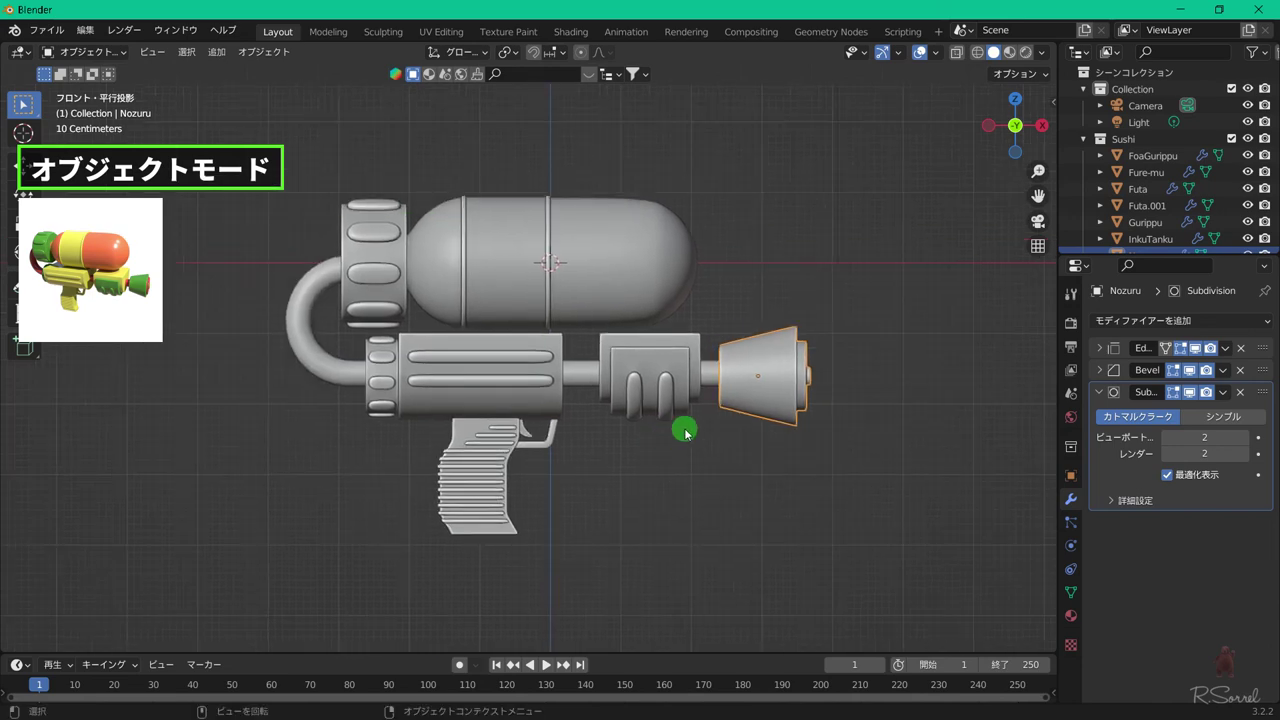
{"action": "left_click", "coordinate": [684, 431]}
{"action": "left_click", "coordinate": [1009, 53]}
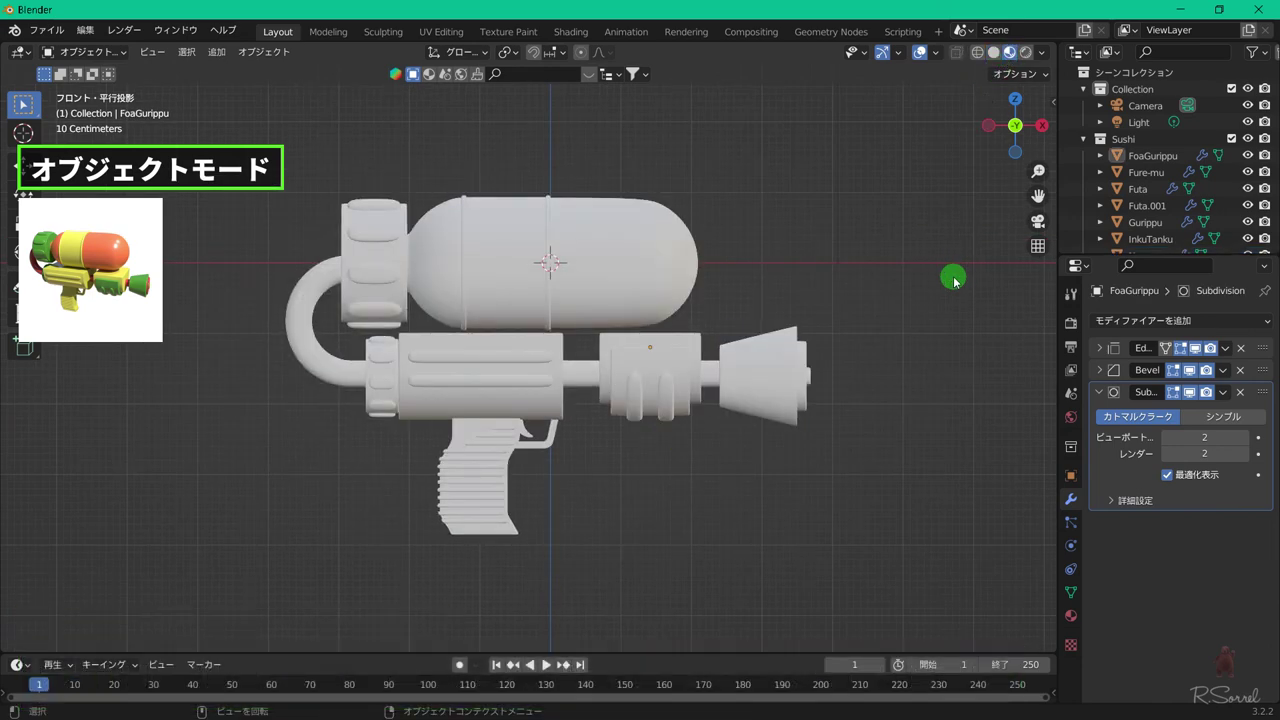
{"action": "left_click", "coordinate": [665, 250]}
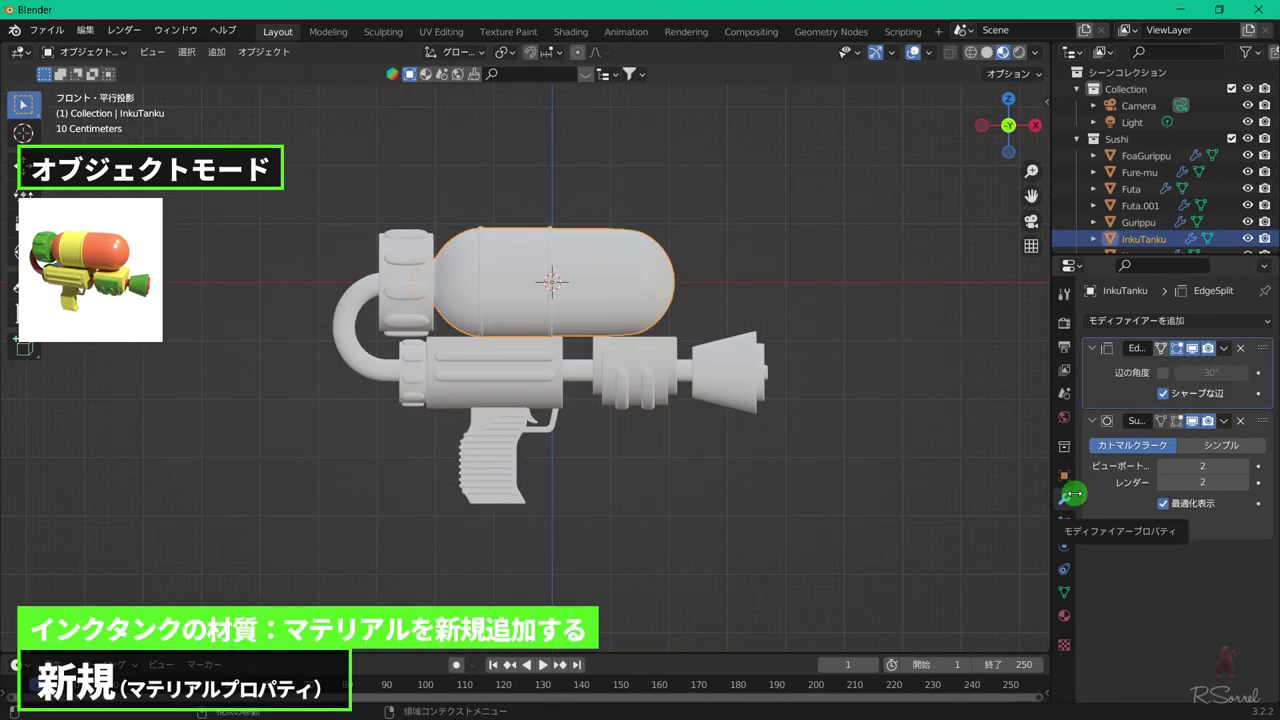
{"action": "left_click", "coordinate": [1064, 615]}
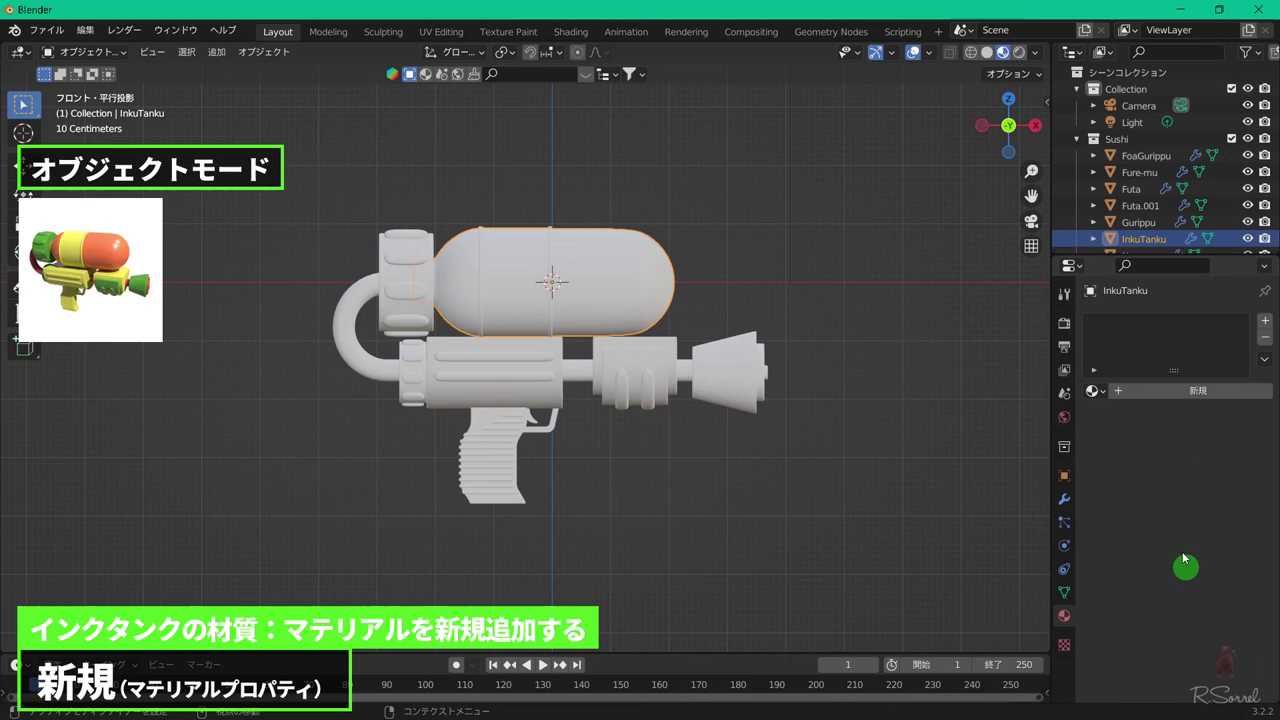
{"action": "left_click", "coordinate": [1127, 398]}
{"action": "left_click_drag", "start_coordinate": [1050, 400], "coordinate": [884, 400]}
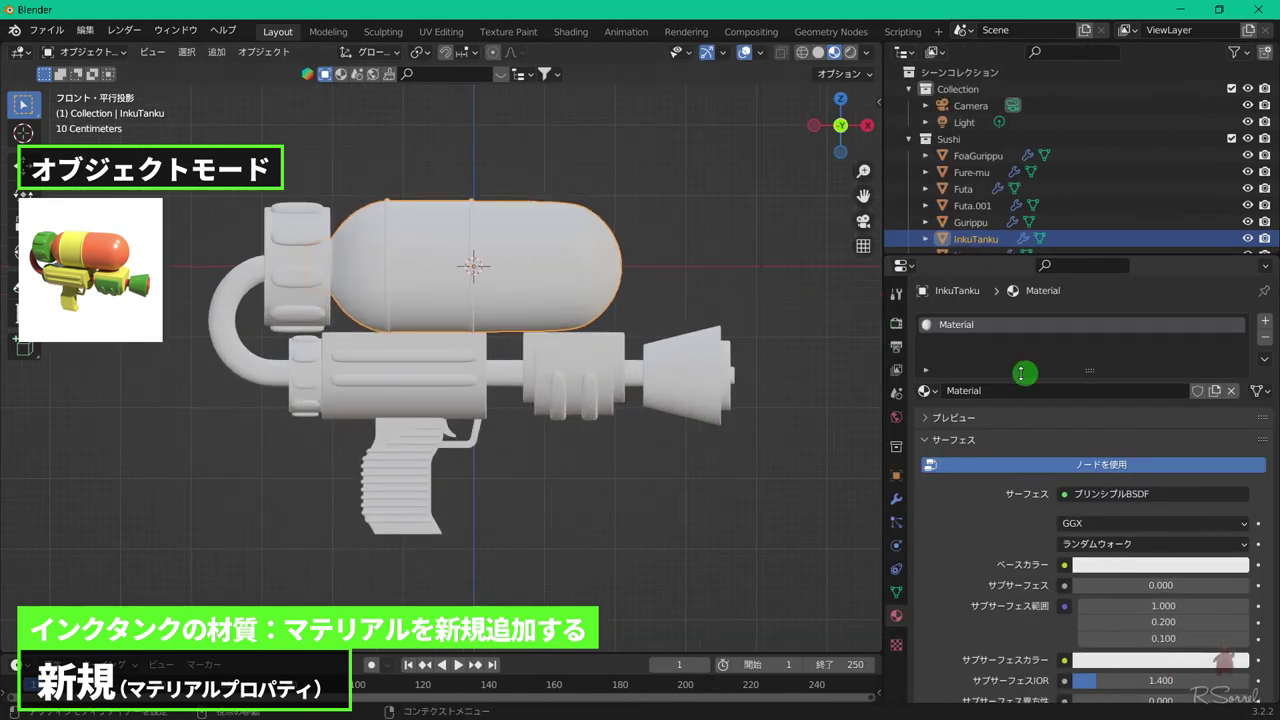
{"action": "left_click", "coordinate": [1000, 392]}
{"action": "type", "text": "Oremji"}
{"action": "key", "text": "Return"}
- Set the Orenji material's base colour to orange-red and its roughness to 0.300
{"action": "left_click", "coordinate": [1150, 565]}
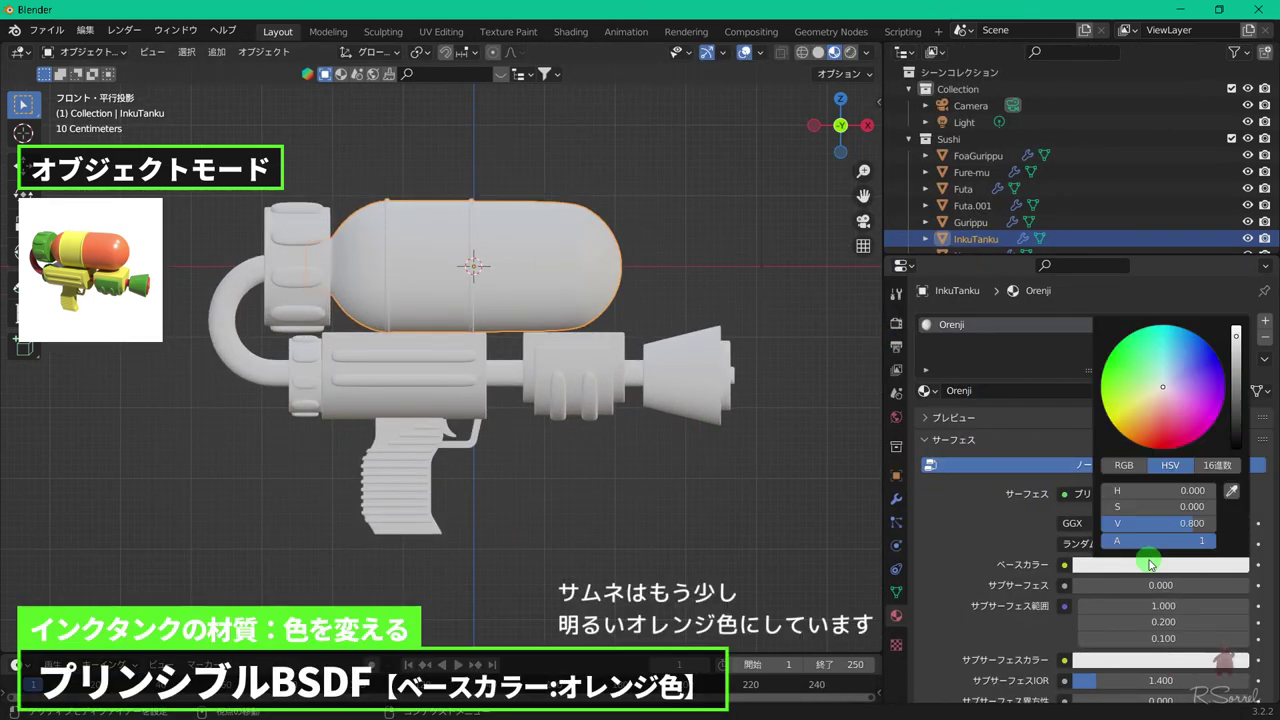
{"action": "left_click_drag", "start_coordinate": [1160, 395], "coordinate": [1156, 436]}
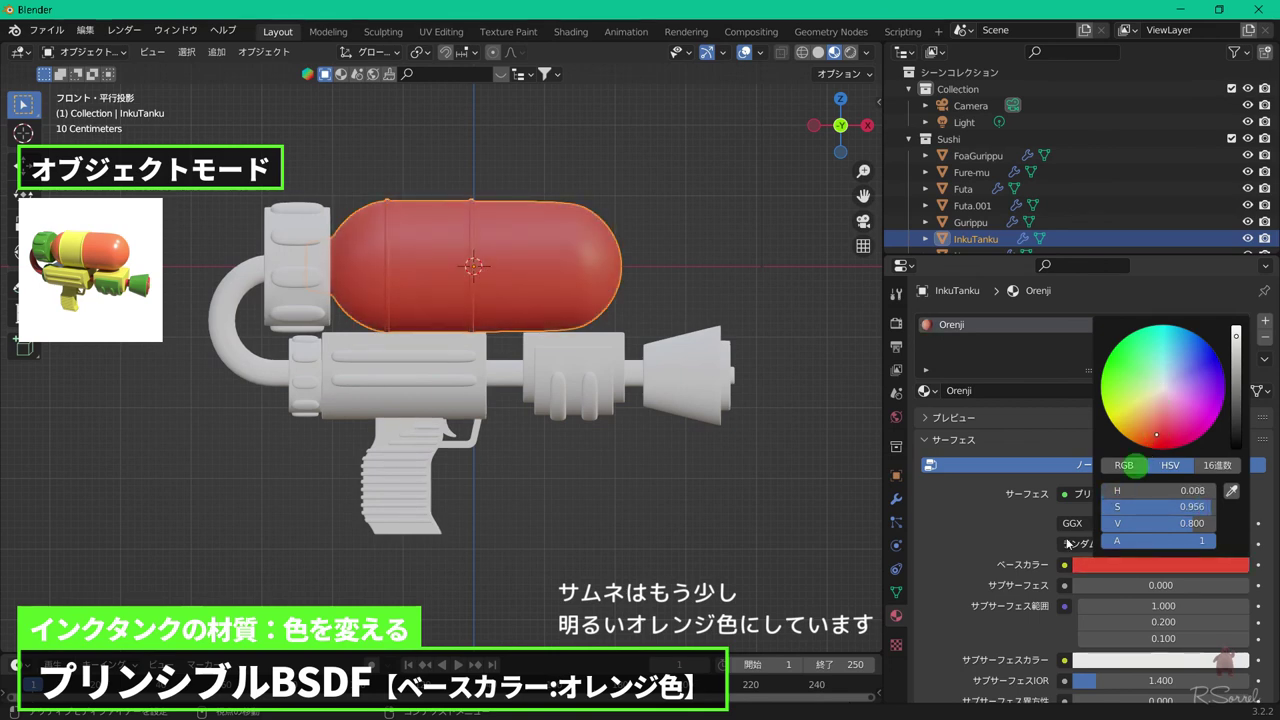
{"action": "scroll", "coordinate": [975, 571], "scroll_direction": "down", "scroll_amount": 5}
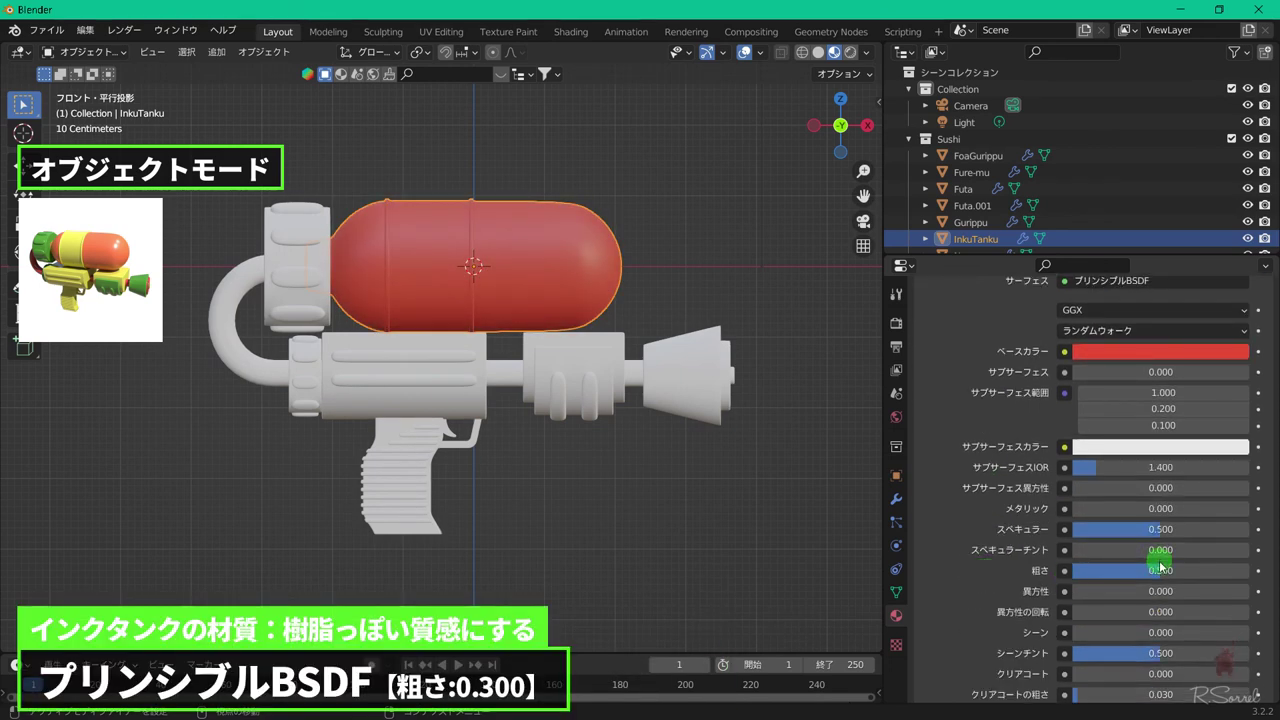
{"action": "double_click", "coordinate": [1160, 568]}
{"action": "type", "text": "0."}
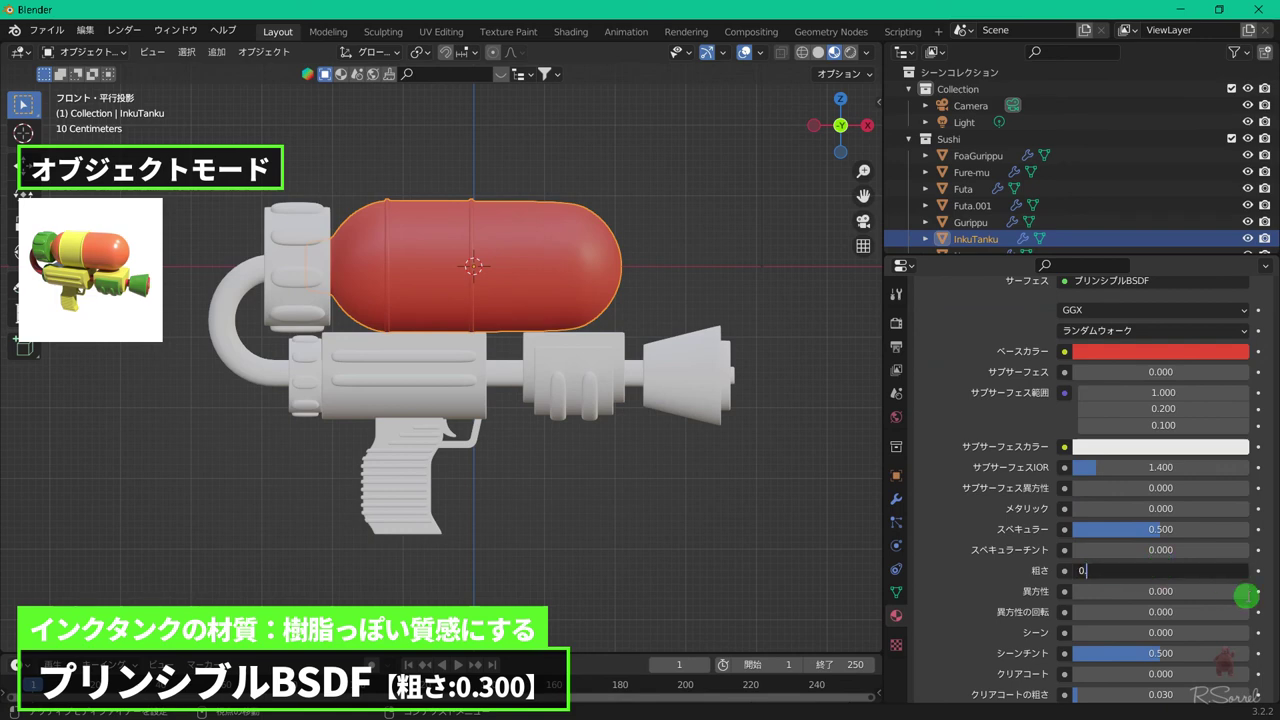
{"action": "type", "text": "3"}
{"action": "key", "text": "Return"}
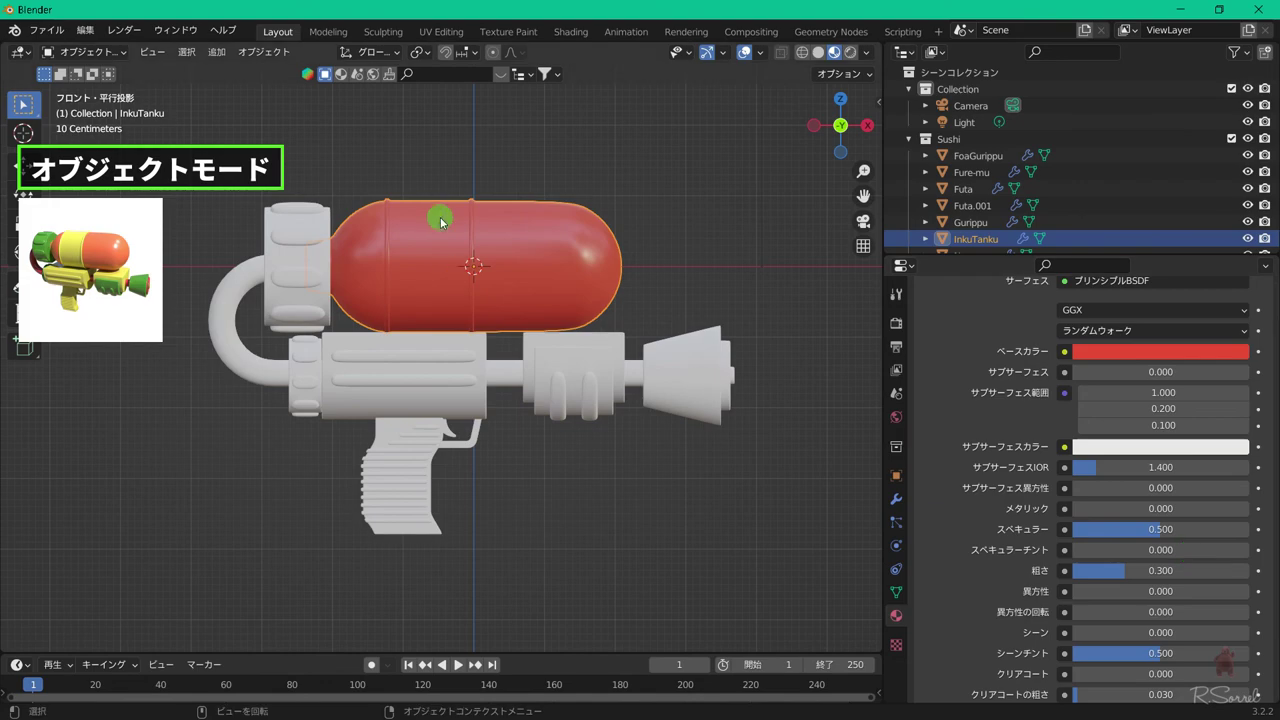
{"action": "scroll", "coordinate": [441, 218], "scroll_direction": "up", "scroll_amount": 2}
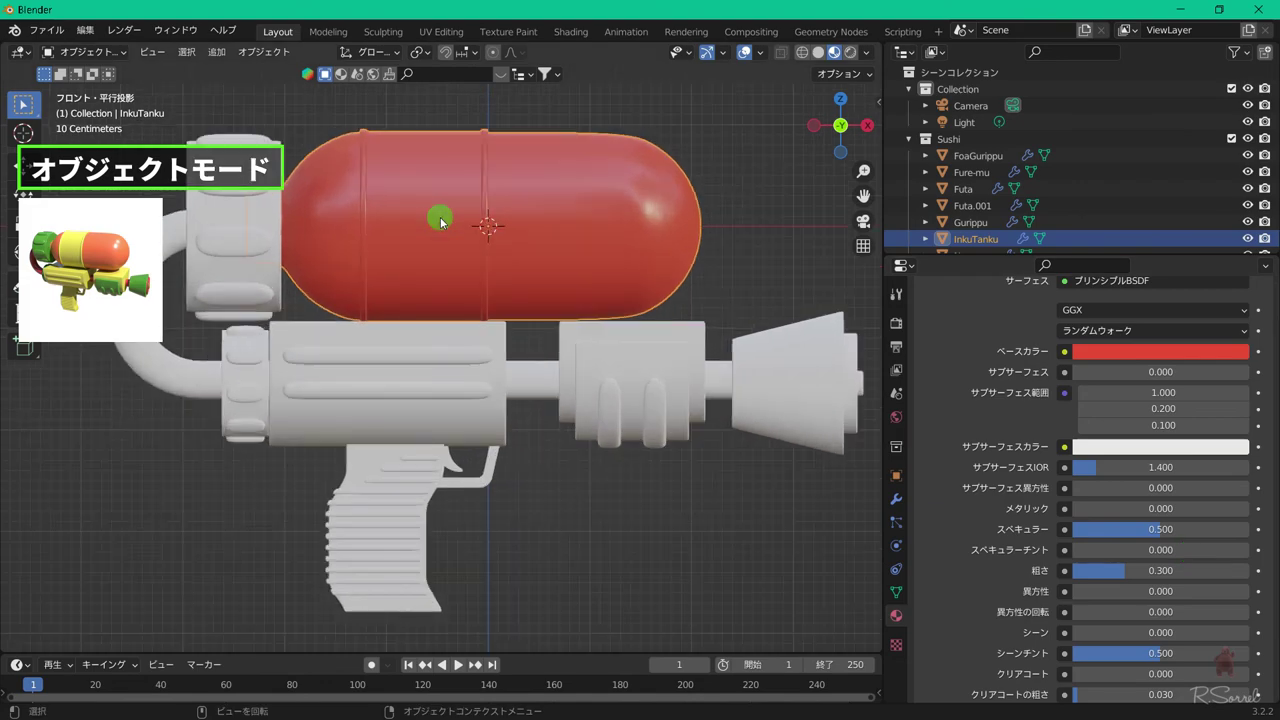
{"action": "key", "text": "Tab"}
{"action": "middle_click_drag", "start_coordinate": [437, 214], "coordinate": [409, 337]}
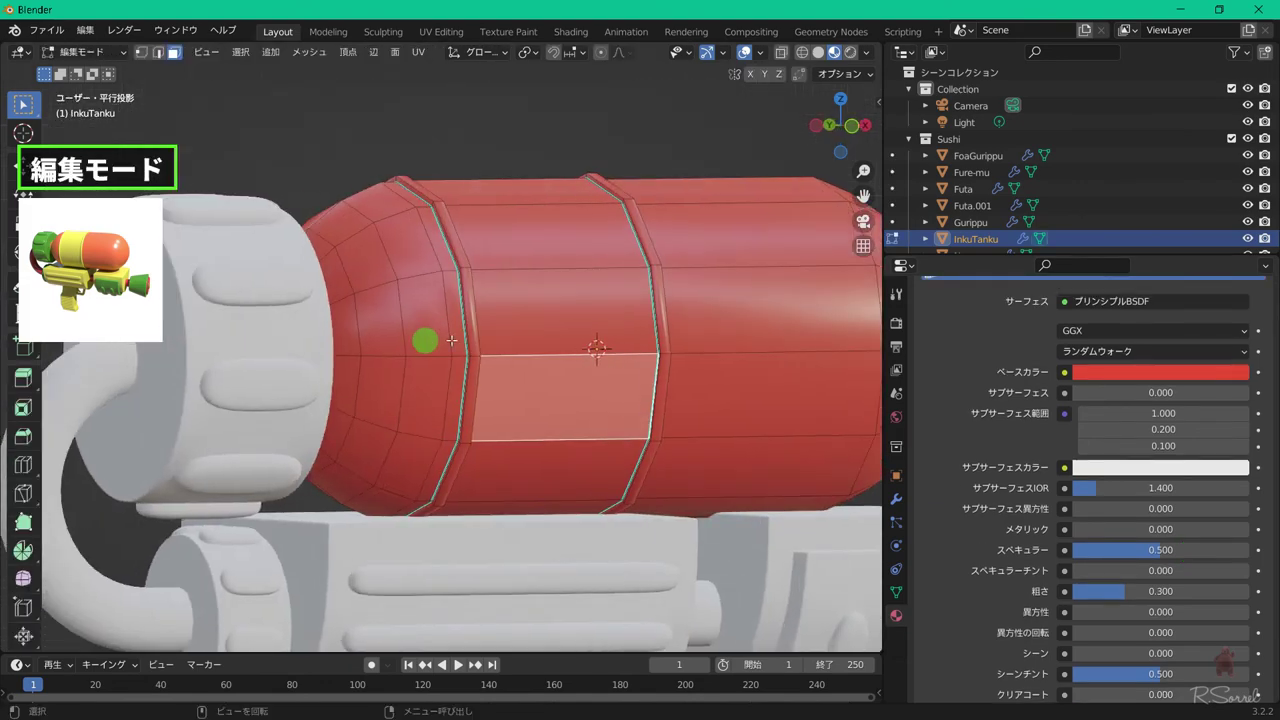
- In Edit Mode, select the ink tank's middle band and assign it to a new material slot
{"action": "scroll", "coordinate": [423, 343], "scroll_direction": "up", "scroll_amount": 3}
{"action": "left_click", "coordinate": [696, 406], "text": "alt"}
{"action": "middle_click_drag", "start_coordinate": [696, 406], "coordinate": [709, 323]}
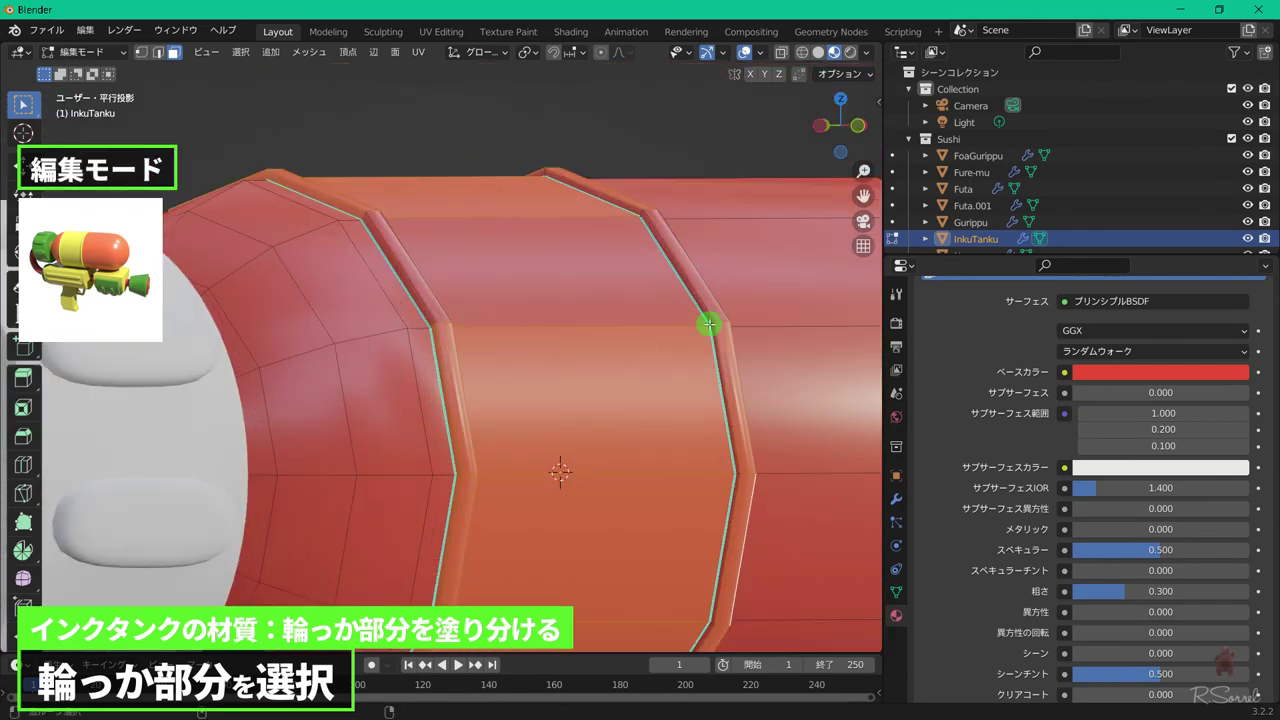
{"action": "left_click", "coordinate": [709, 323], "text": "alt+shift"}
{"action": "scroll", "coordinate": [666, 305], "scroll_direction": "down", "scroll_amount": 2}
{"action": "key", "text": "KP_1"}
{"action": "scroll", "coordinate": [1086, 357], "scroll_direction": "up", "scroll_amount": 5}
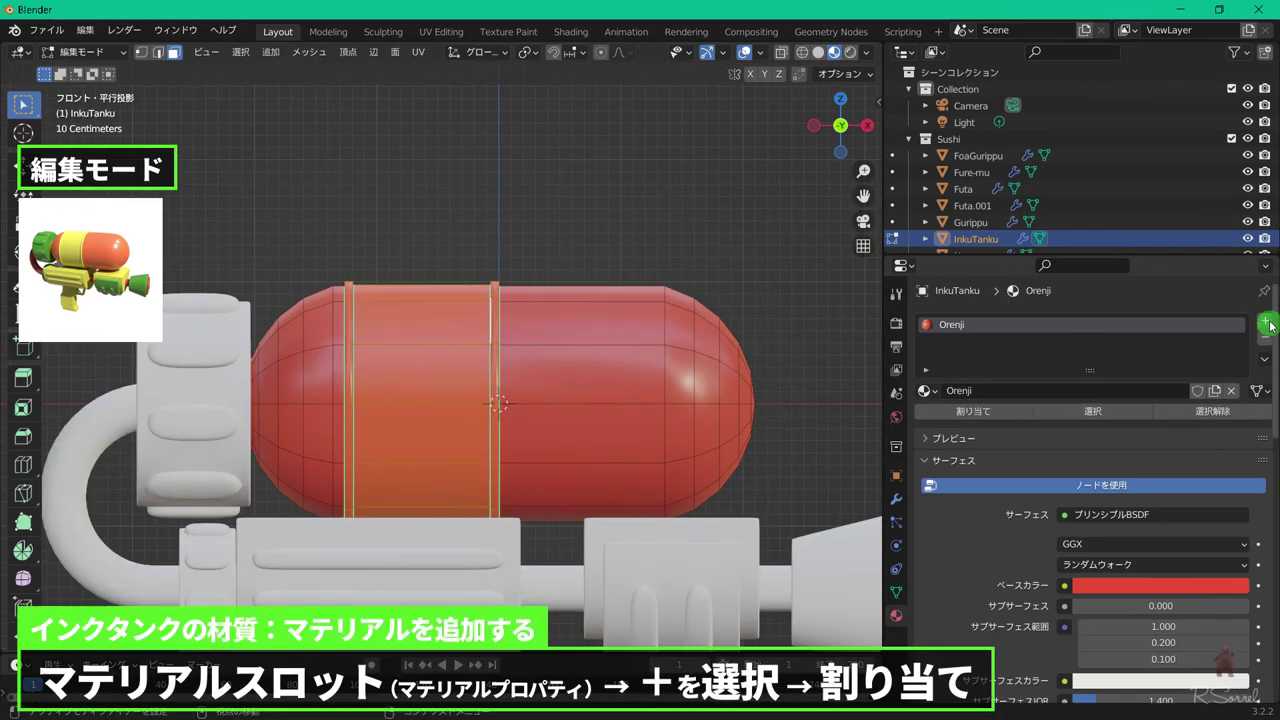
{"action": "left_click", "coordinate": [1266, 324]}
{"action": "left_click", "coordinate": [975, 445]}
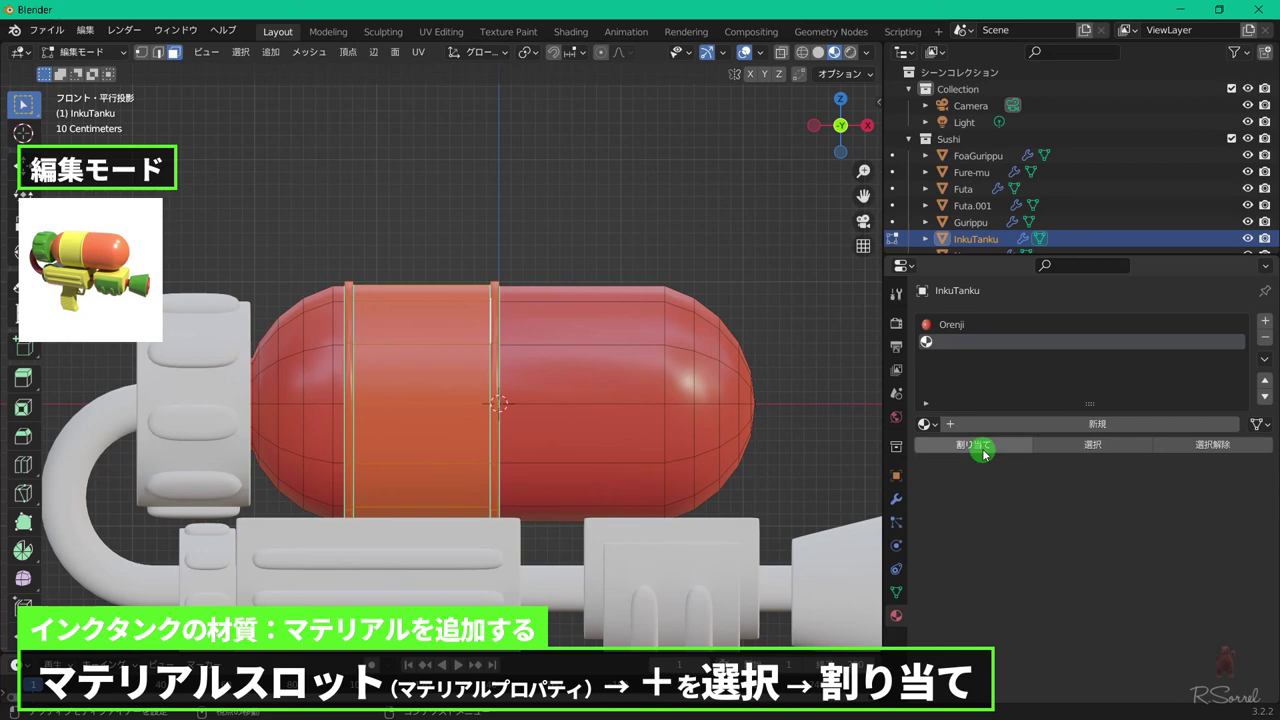
{"action": "left_click", "coordinate": [983, 453]}
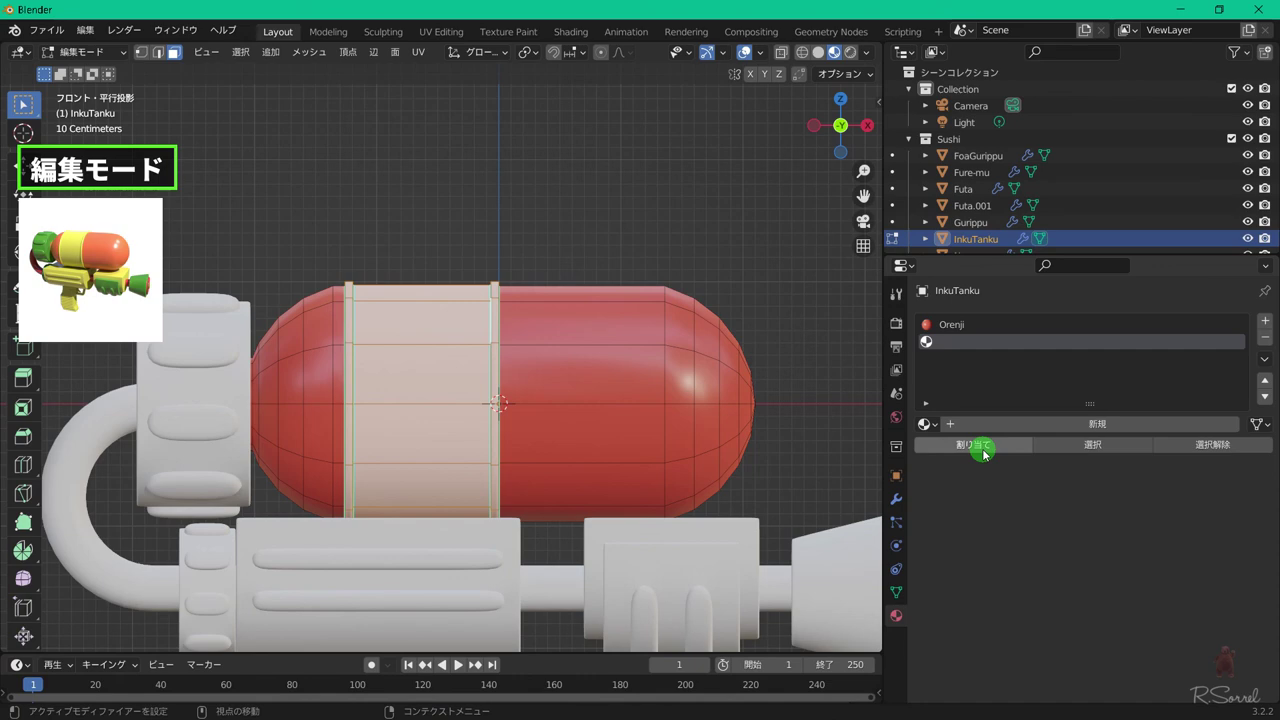
{"action": "key", "text": "Tab"}
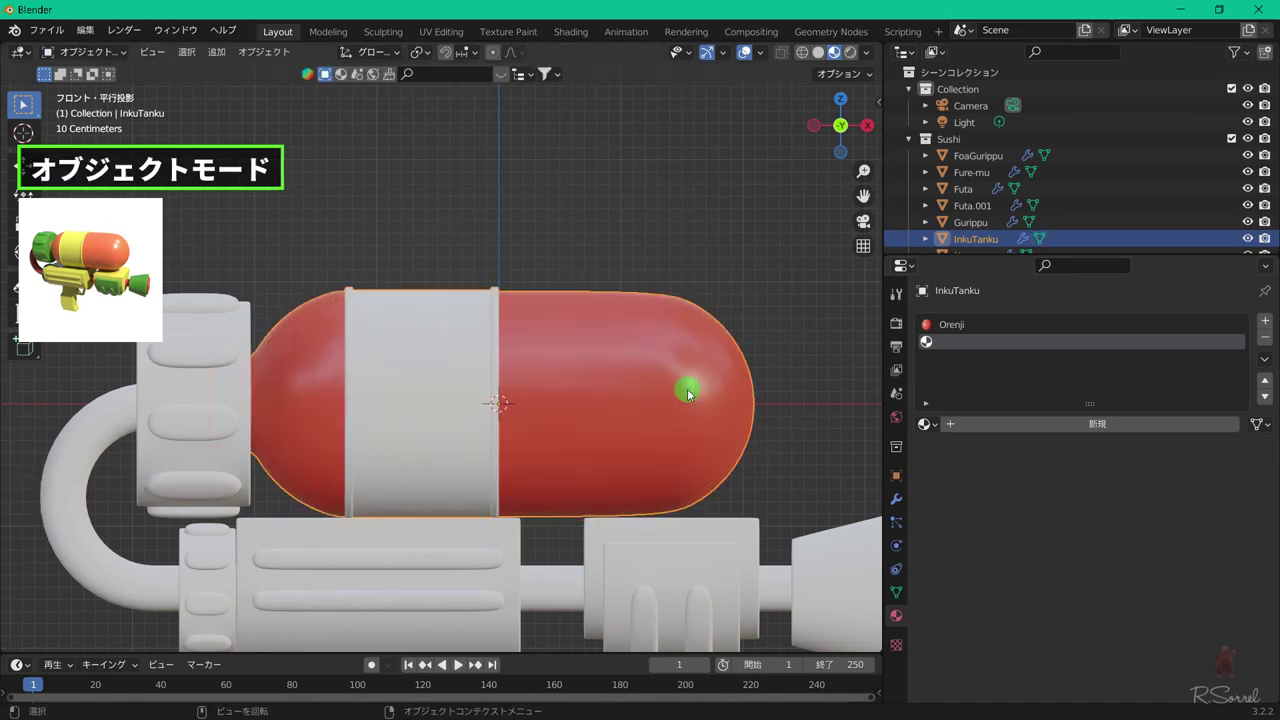
- Create a new material named Kiiro with a yellow base colour and roughness 0.2
{"action": "left_click", "coordinate": [973, 428]}
{"action": "double_click", "coordinate": [994, 423]}
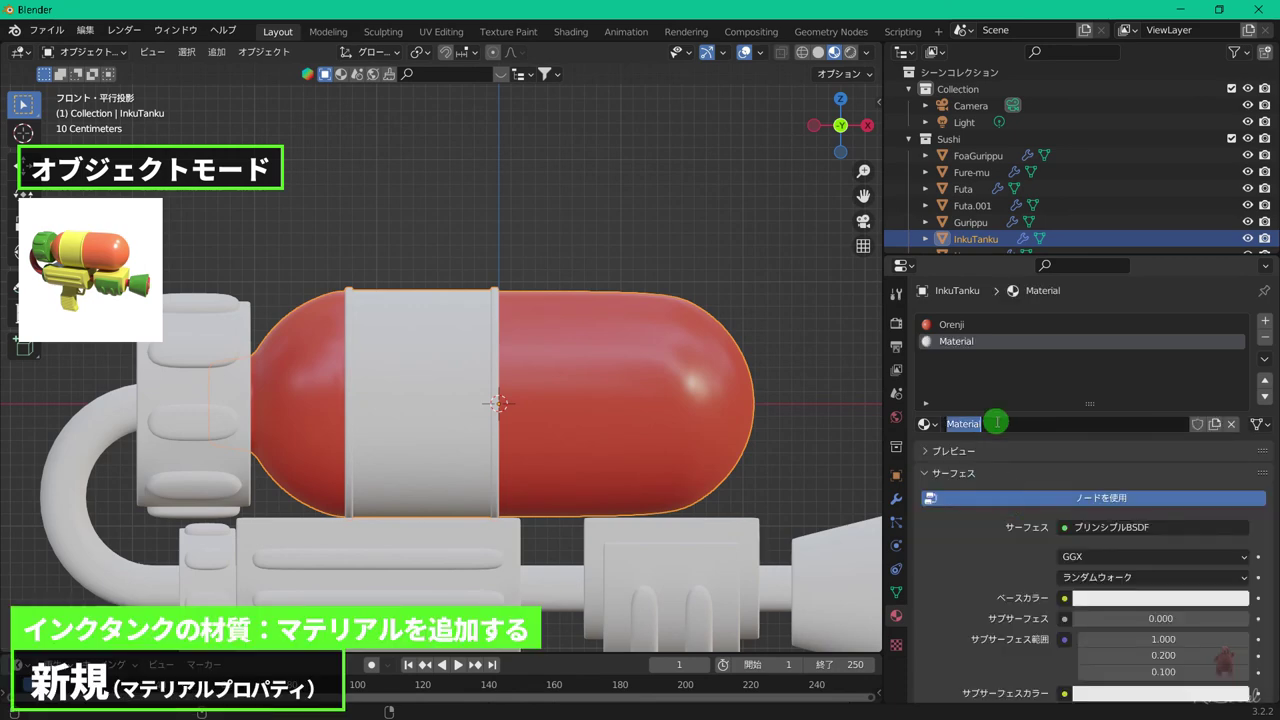
{"action": "type", "text": "Kiiro"}
{"action": "key", "text": "Return"}
{"action": "left_click", "coordinate": [1124, 598]}
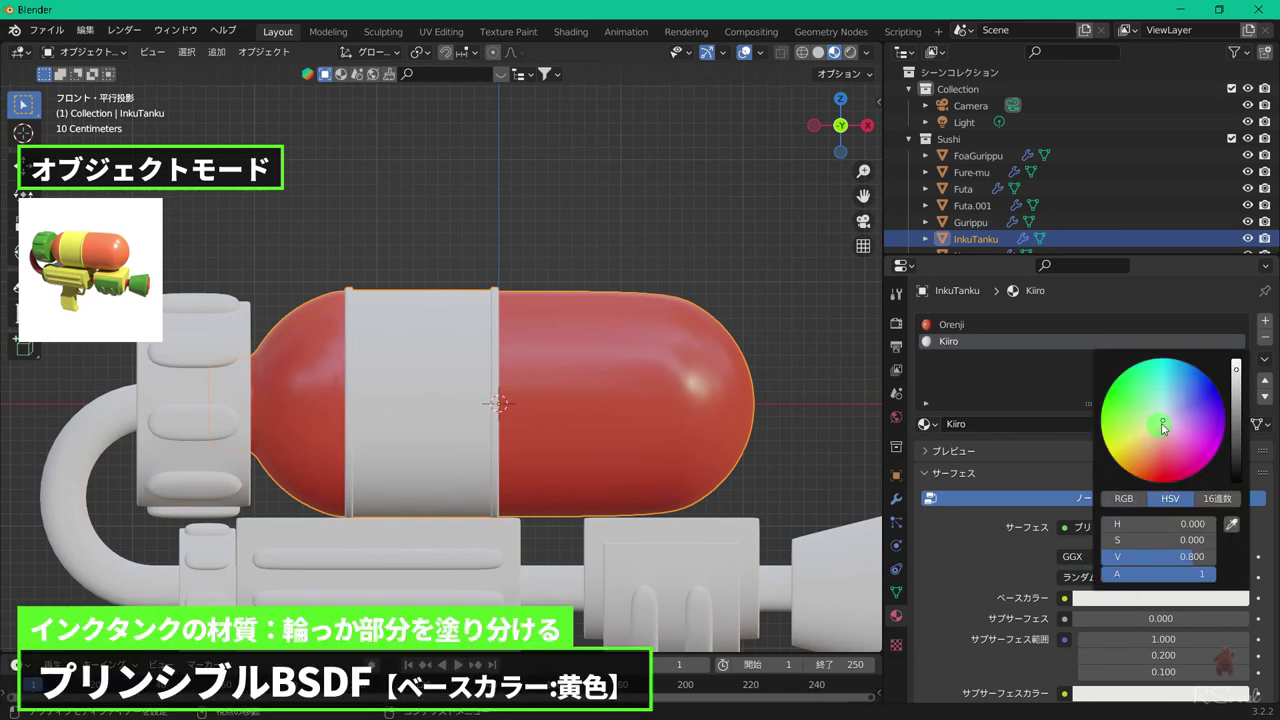
{"action": "left_click_drag", "start_coordinate": [1163, 426], "coordinate": [1128, 452]}
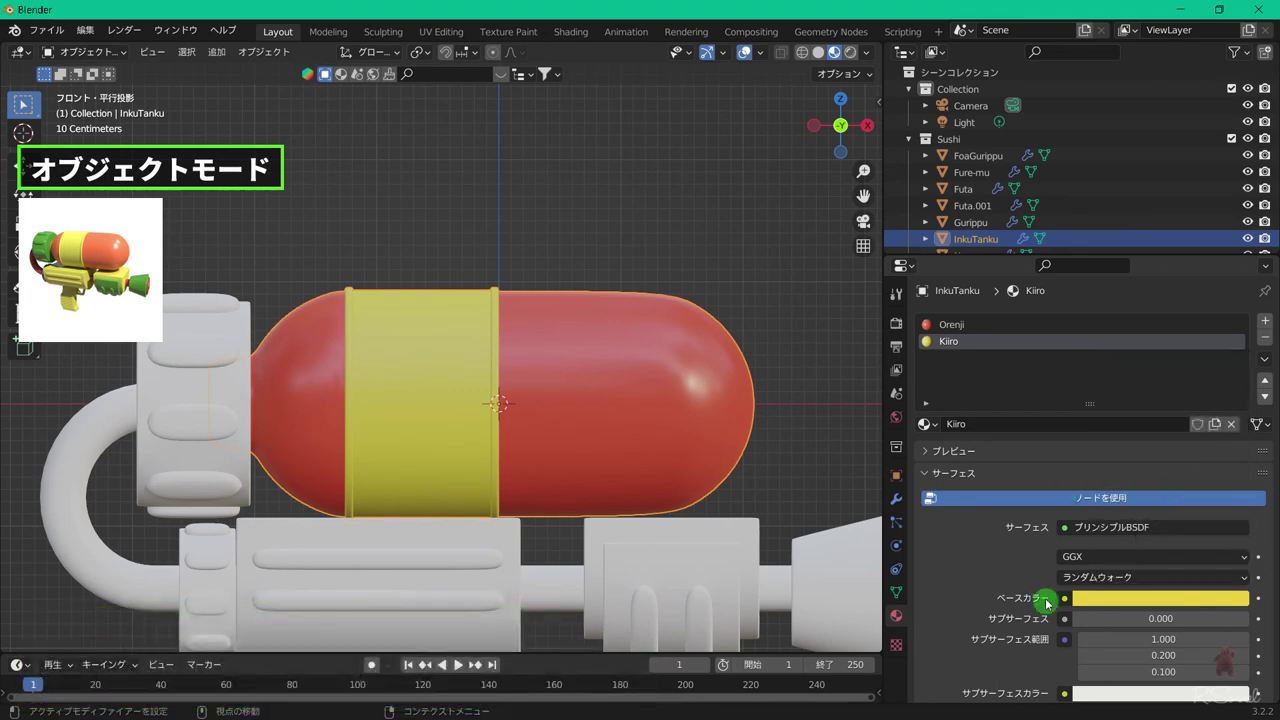
{"action": "scroll", "coordinate": [1050, 590], "scroll_direction": "down", "scroll_amount": 8}
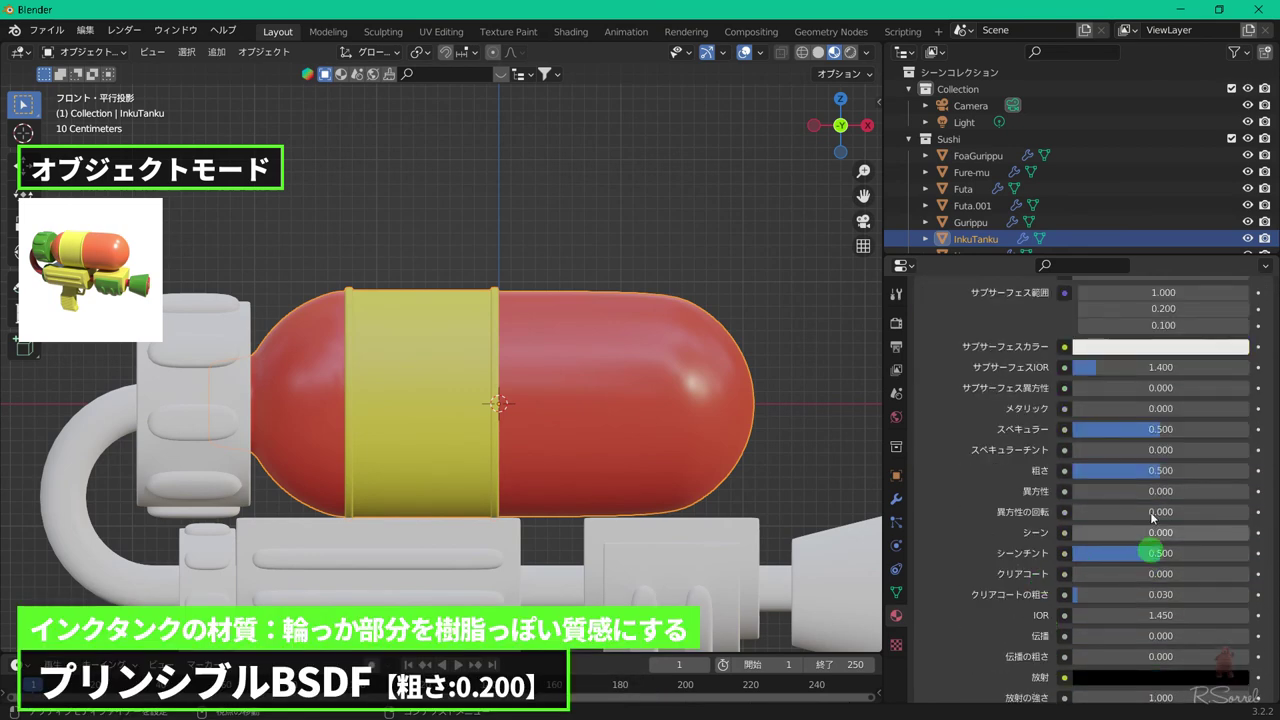
{"action": "left_click", "coordinate": [1147, 469]}
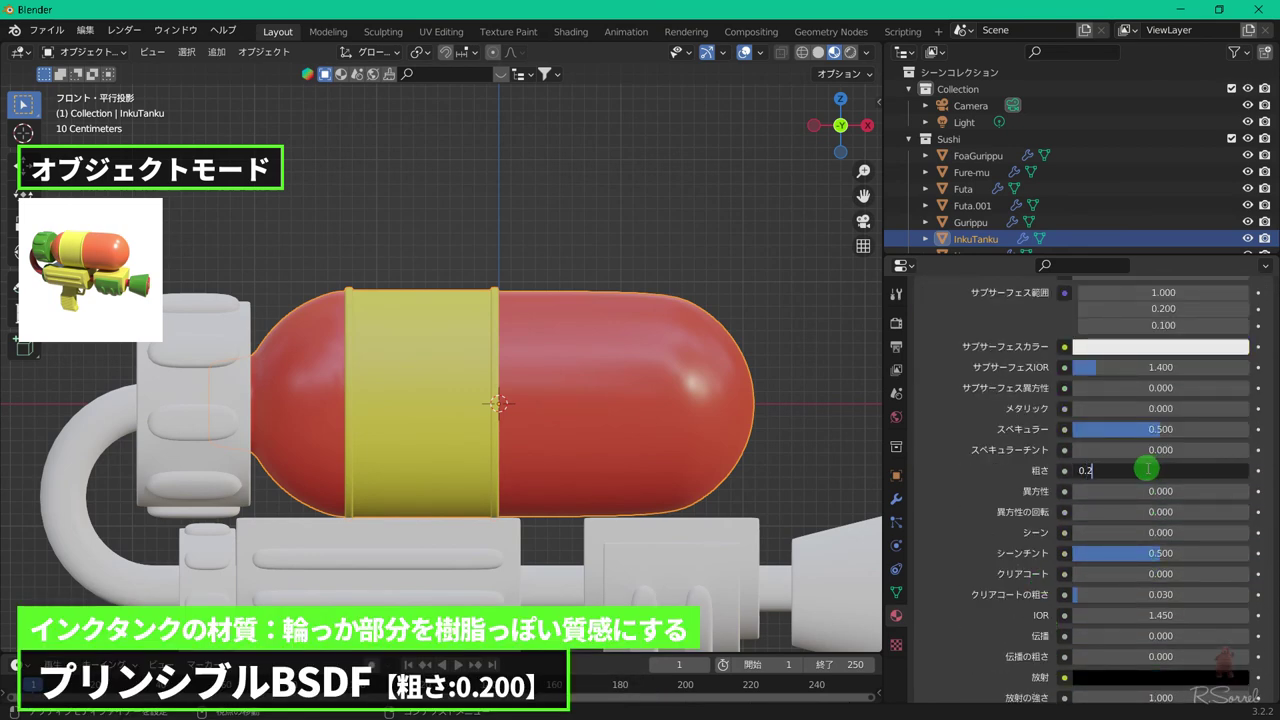
{"action": "type", "text": "0.2"}
{"action": "key", "text": "Return"}
{"action": "scroll", "coordinate": [400, 346], "scroll_direction": "down", "scroll_amount": 3}
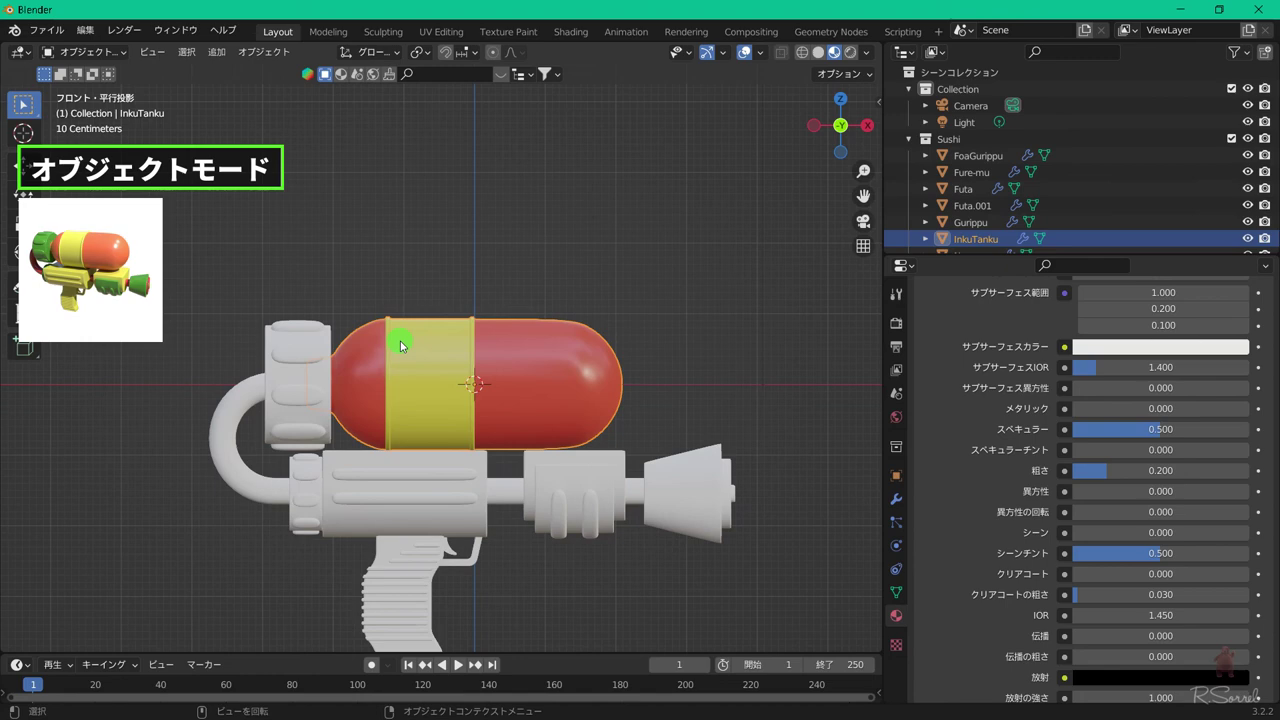
- Link the Kiiro material to Fure-mu, Gurippu, Toriga and Toriga-Ga-do in turn
{"action": "scroll", "coordinate": [400, 345], "scroll_direction": "down", "scroll_amount": 1}
{"action": "left_click", "coordinate": [394, 449]}
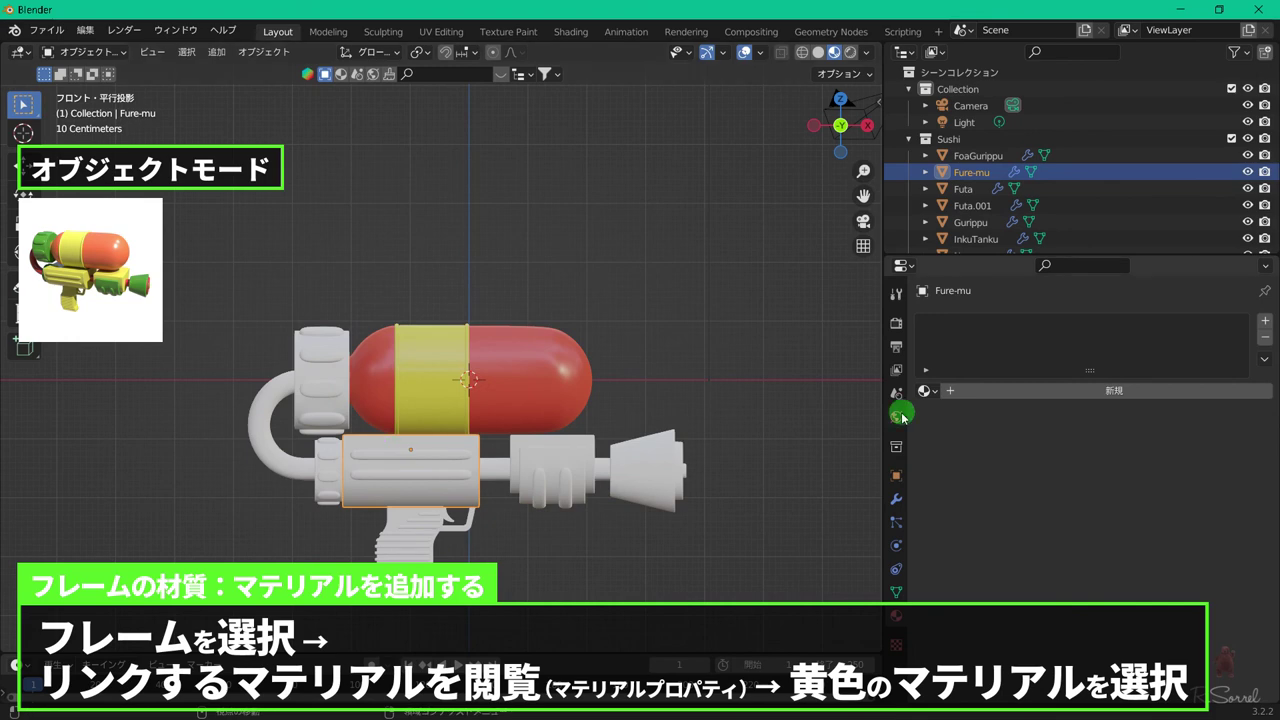
{"action": "left_click", "coordinate": [925, 390]}
{"action": "left_click", "coordinate": [935, 416]}
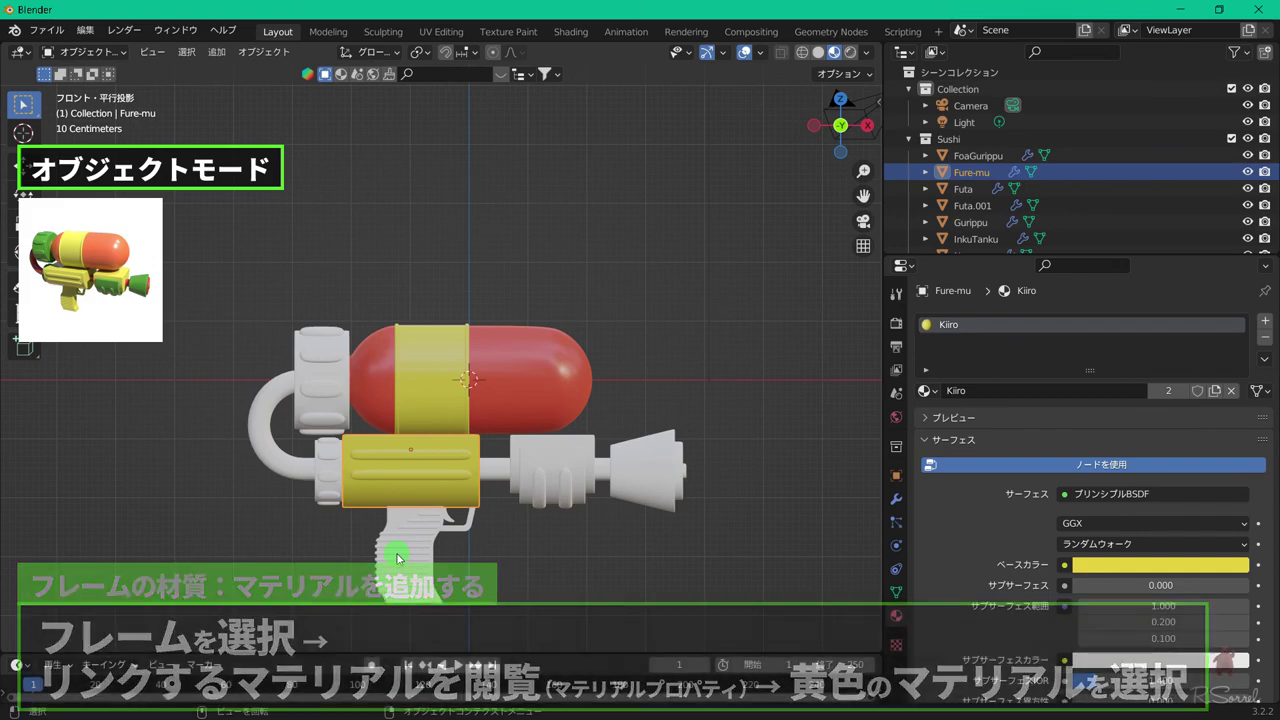
{"action": "left_click", "coordinate": [390, 548]}
{"action": "left_click", "coordinate": [925, 390]}
{"action": "left_click", "coordinate": [935, 416]}
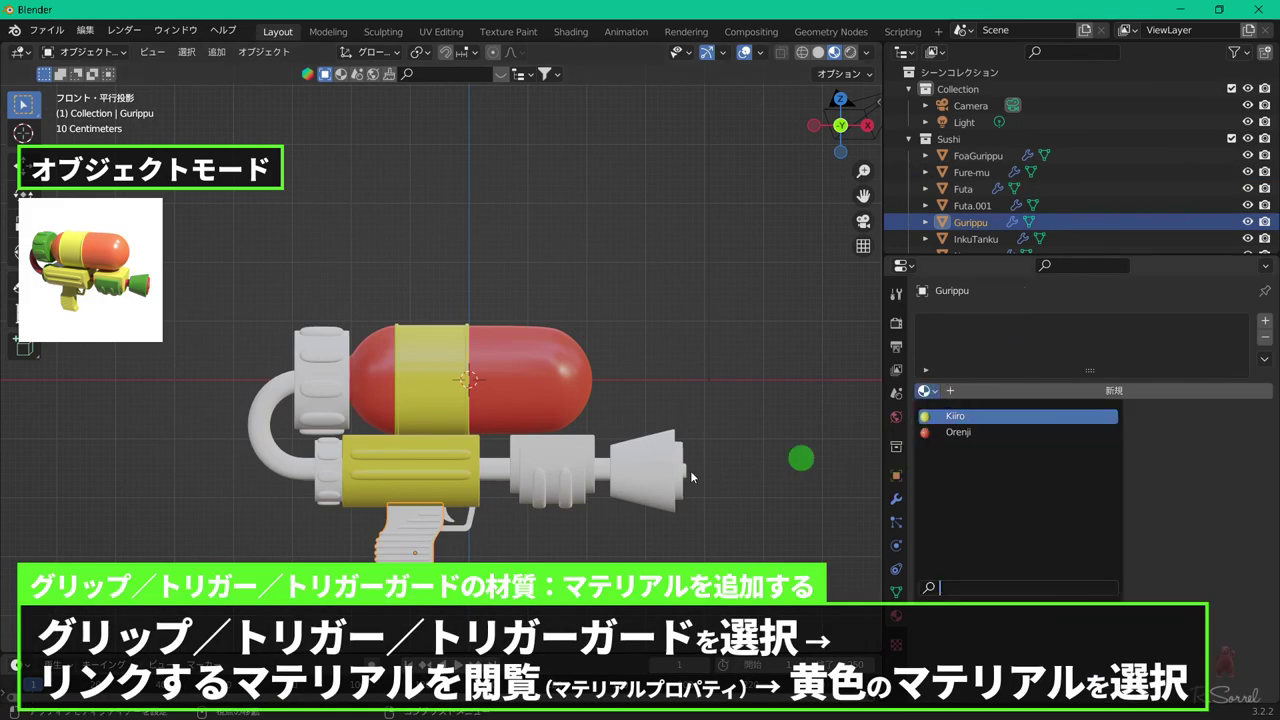
{"action": "left_click", "coordinate": [452, 522]}
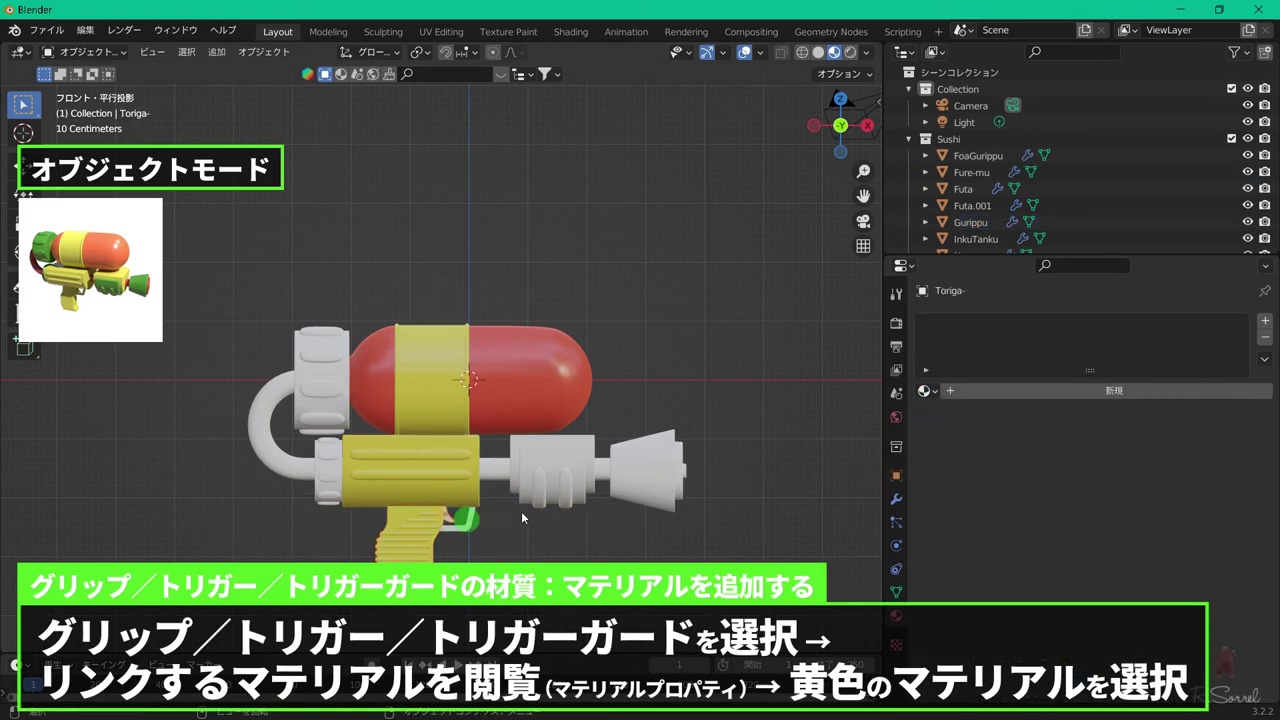
{"action": "left_click", "coordinate": [925, 390]}
{"action": "left_click", "coordinate": [935, 416]}
{"action": "left_click", "coordinate": [462, 515]}
{"action": "left_click", "coordinate": [925, 390]}
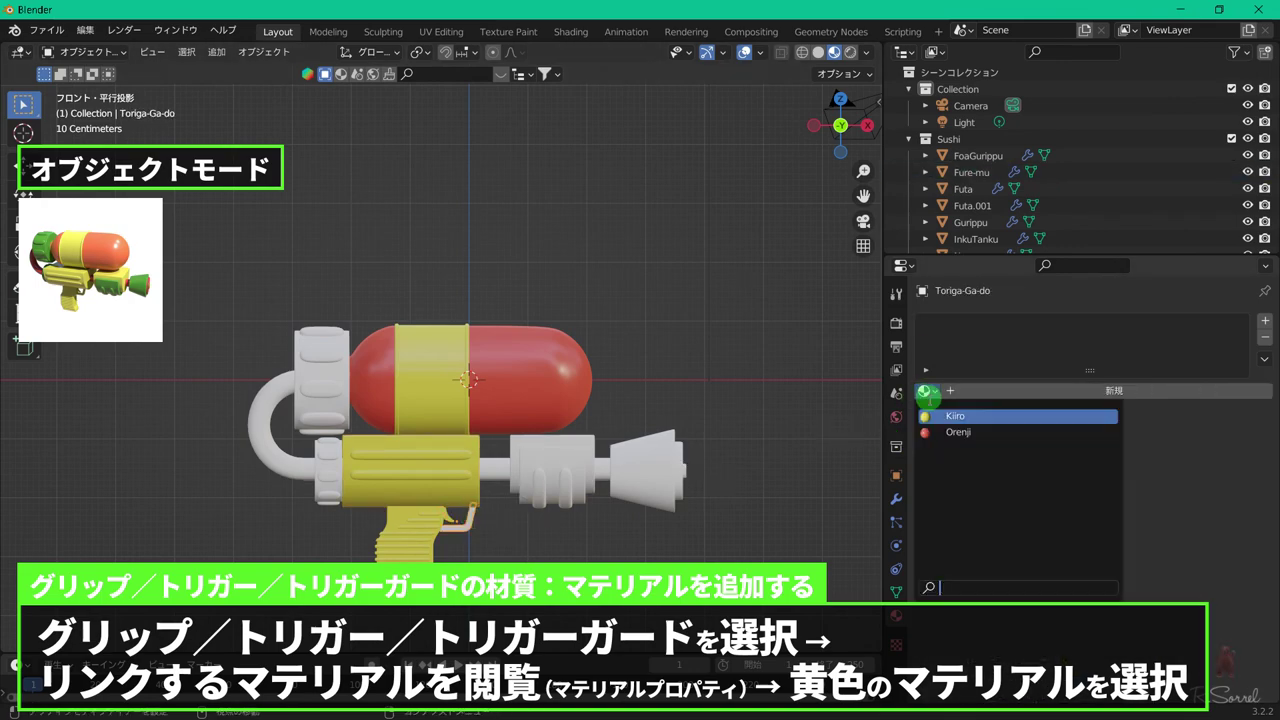
{"action": "left_click", "coordinate": [935, 416]}
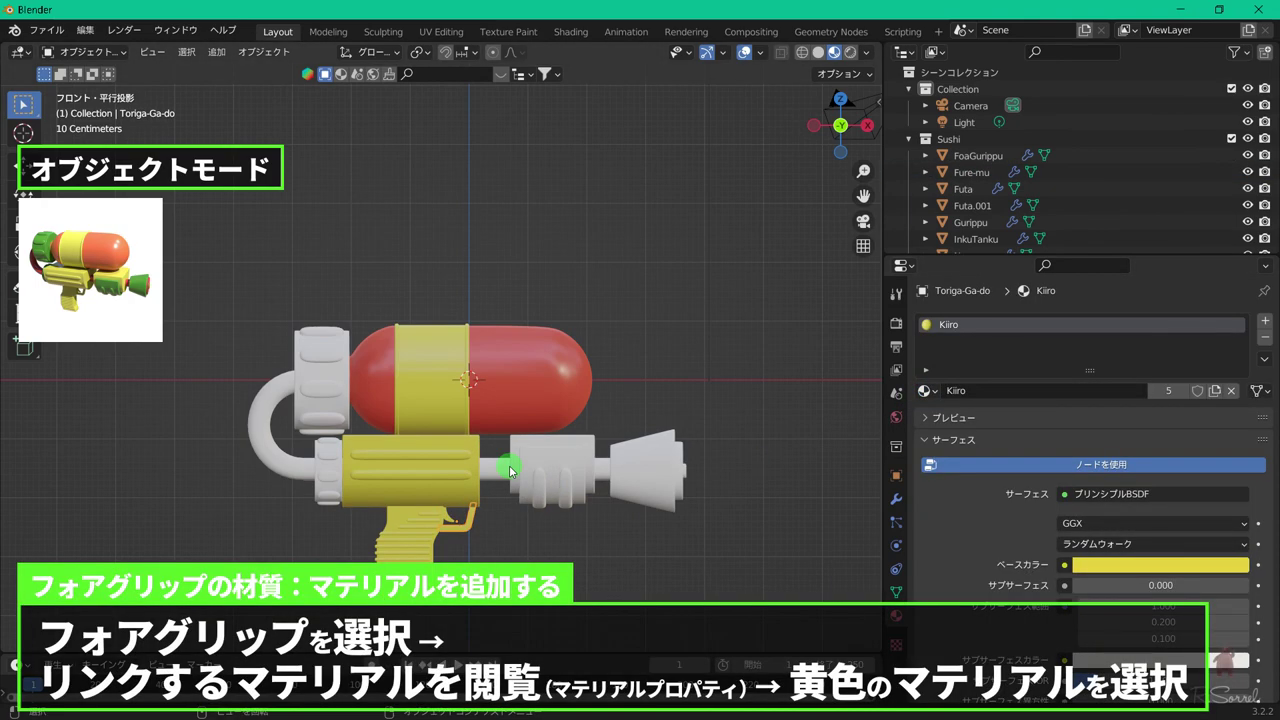
- Apply the yellow Kiiro material to the FoaGurippu fore grip
{"action": "left_click", "coordinate": [545, 470]}
{"action": "left_click", "coordinate": [925, 390]}
{"action": "left_click", "coordinate": [935, 416]}
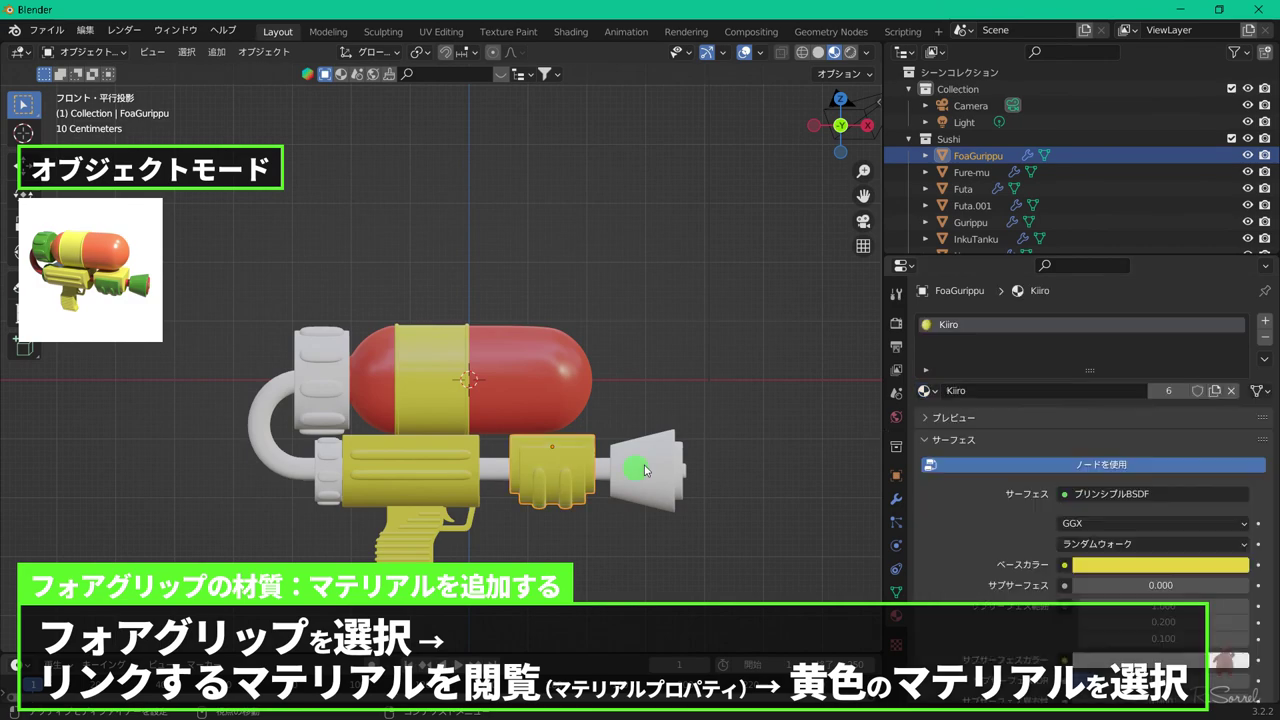
- In Edit Mode, assign the fore grip's raised faces to a new material slot
{"action": "scroll", "coordinate": [645, 470], "scroll_direction": "up", "scroll_amount": 3}
{"action": "scroll", "coordinate": [600, 388], "scroll_direction": "up", "scroll_amount": 2}
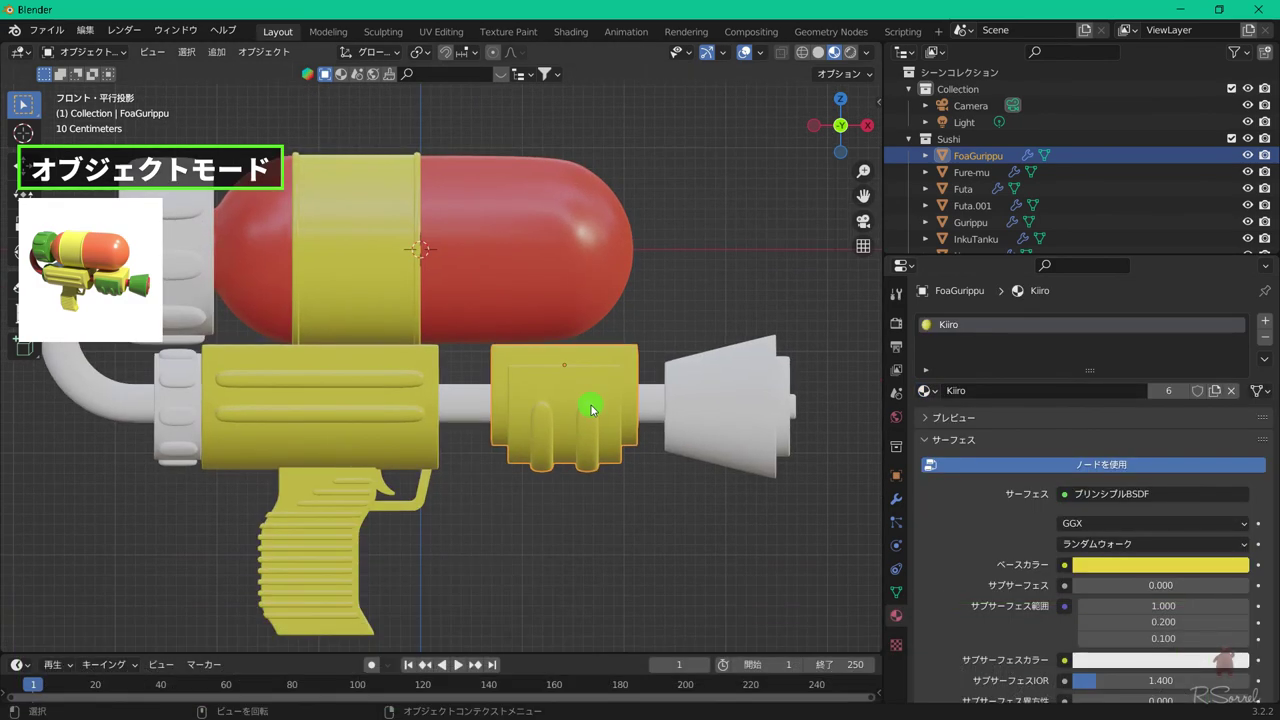
{"action": "key", "text": "Tab"}
{"action": "scroll", "coordinate": [591, 404], "scroll_direction": "up", "scroll_amount": 3}
{"action": "middle_click_drag", "start_coordinate": [591, 404], "coordinate": [410, 320]}
{"action": "middle_click_drag", "start_coordinate": [288, 532], "coordinate": [594, 517]}
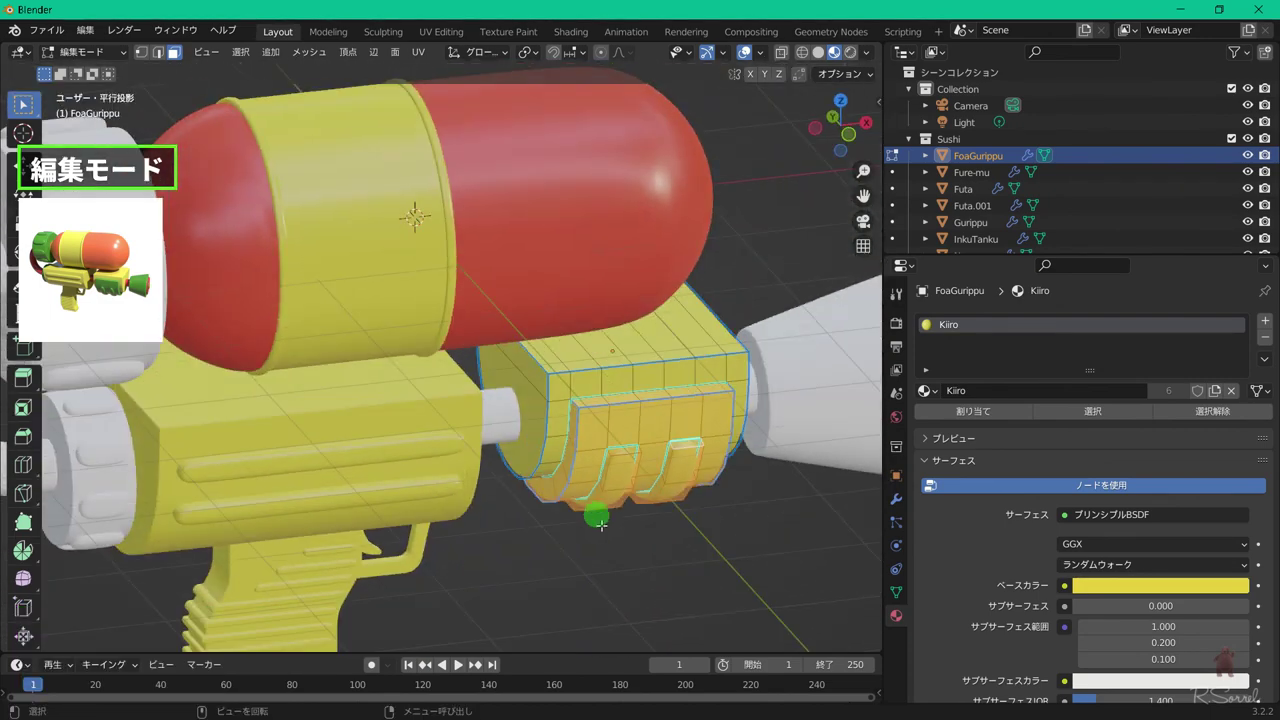
{"action": "left_click", "coordinate": [1265, 321]}
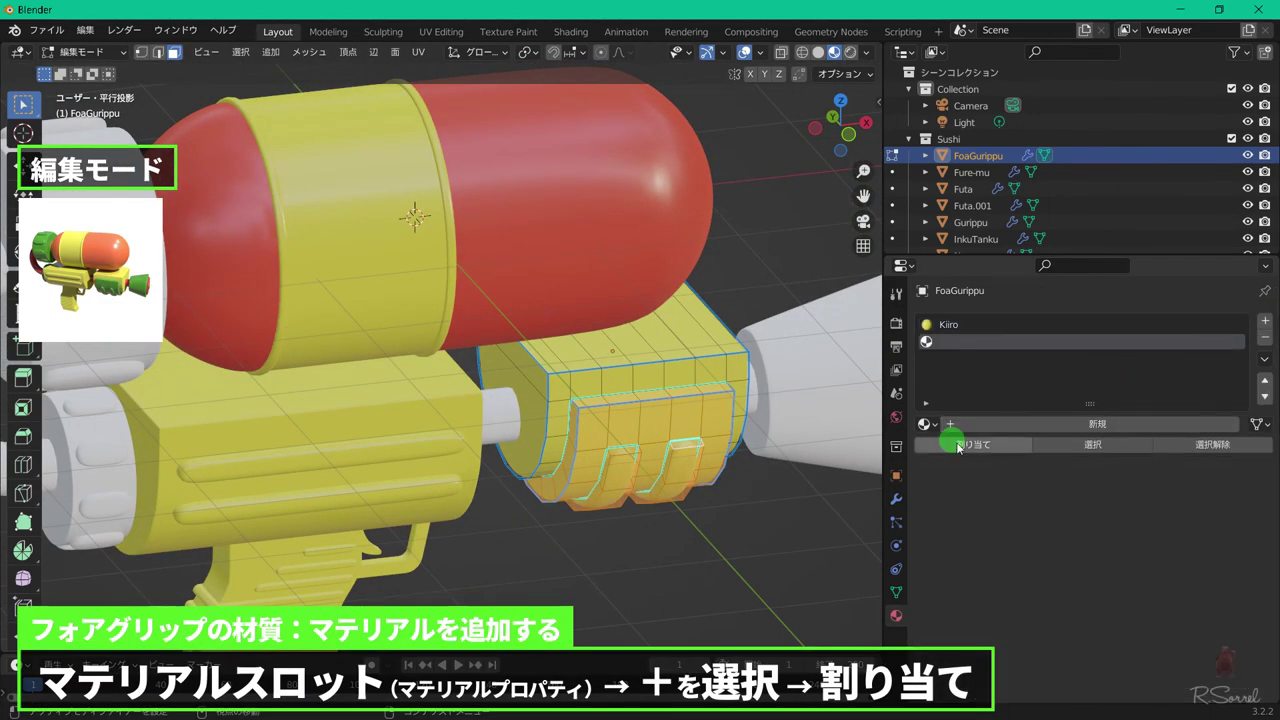
{"action": "left_click", "coordinate": [958, 445]}
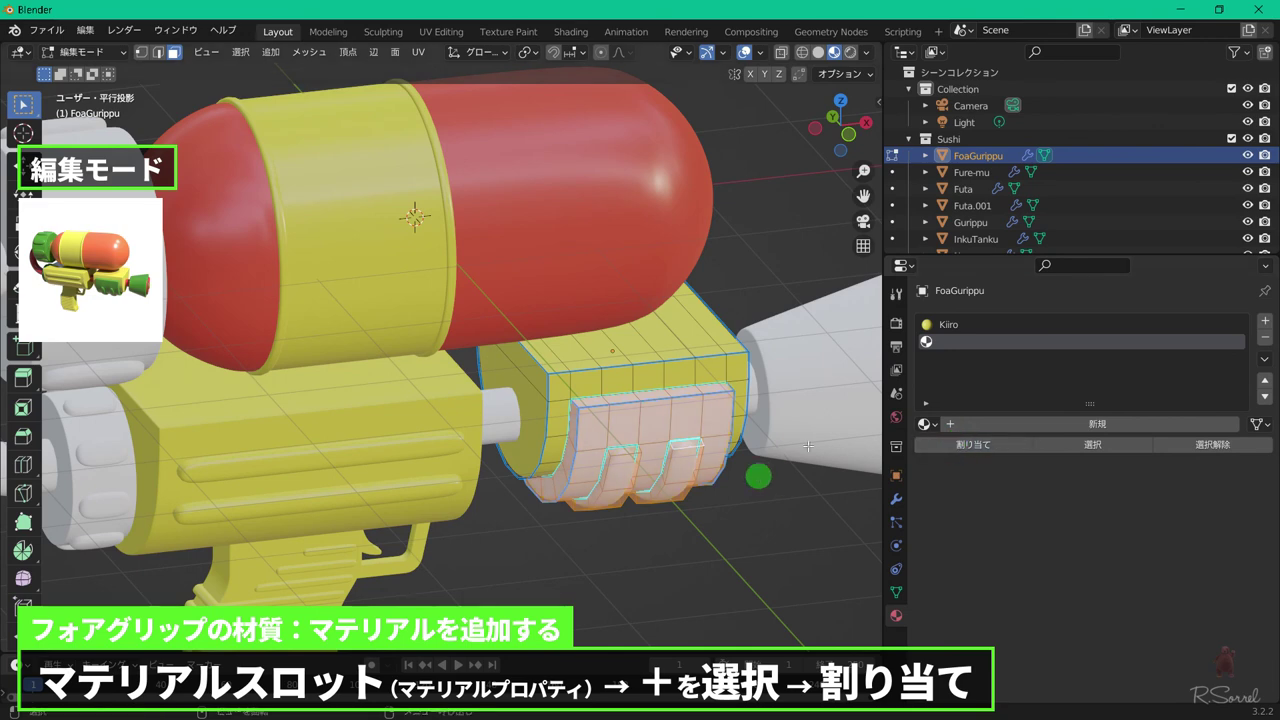
{"action": "key", "text": "Tab"}
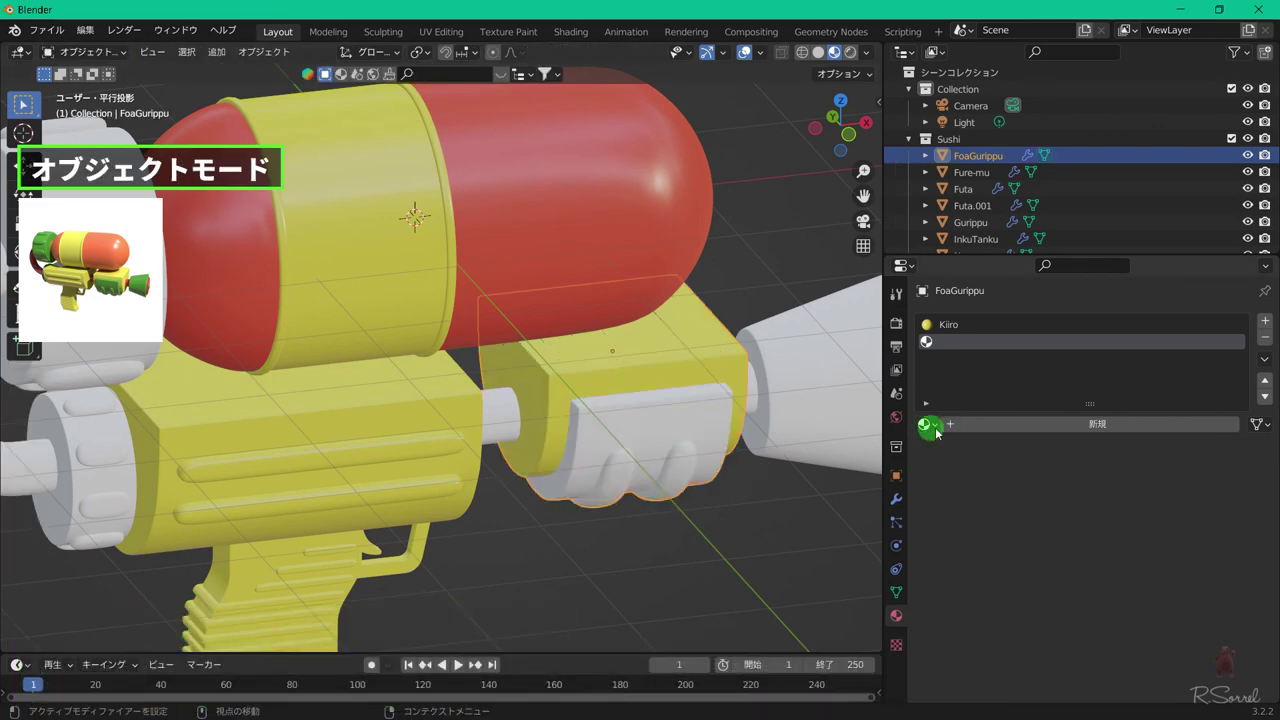
- Create a new dark green material named Midori with roughness 0.2
{"action": "left_click", "coordinate": [999, 428]}
{"action": "left_click", "coordinate": [1033, 424]}
{"action": "type", "text": "Midori"}
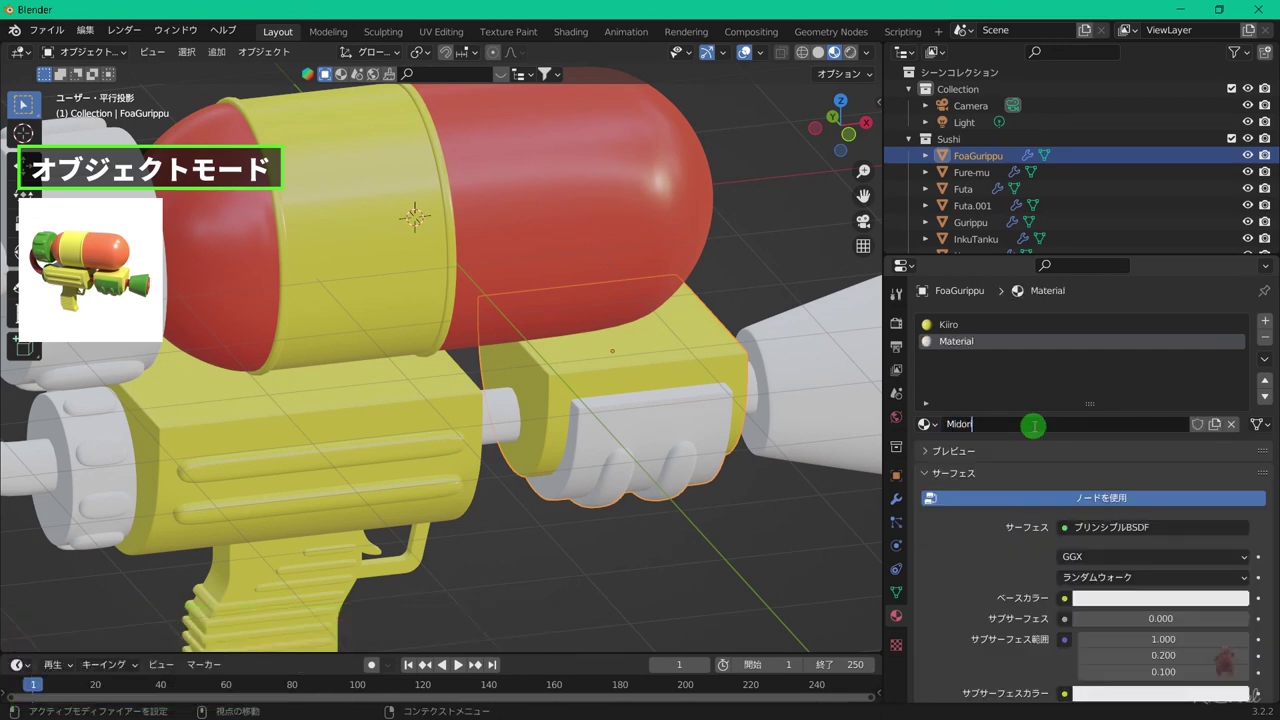
{"action": "key", "text": "Return"}
{"action": "left_click", "coordinate": [1114, 597]}
{"action": "left_click_drag", "start_coordinate": [1162, 422], "coordinate": [1099, 420]}
{"action": "left_click_drag", "start_coordinate": [1236, 368], "coordinate": [1230, 425]}
{"action": "scroll", "coordinate": [1130, 645], "scroll_direction": "down", "scroll_amount": 6}
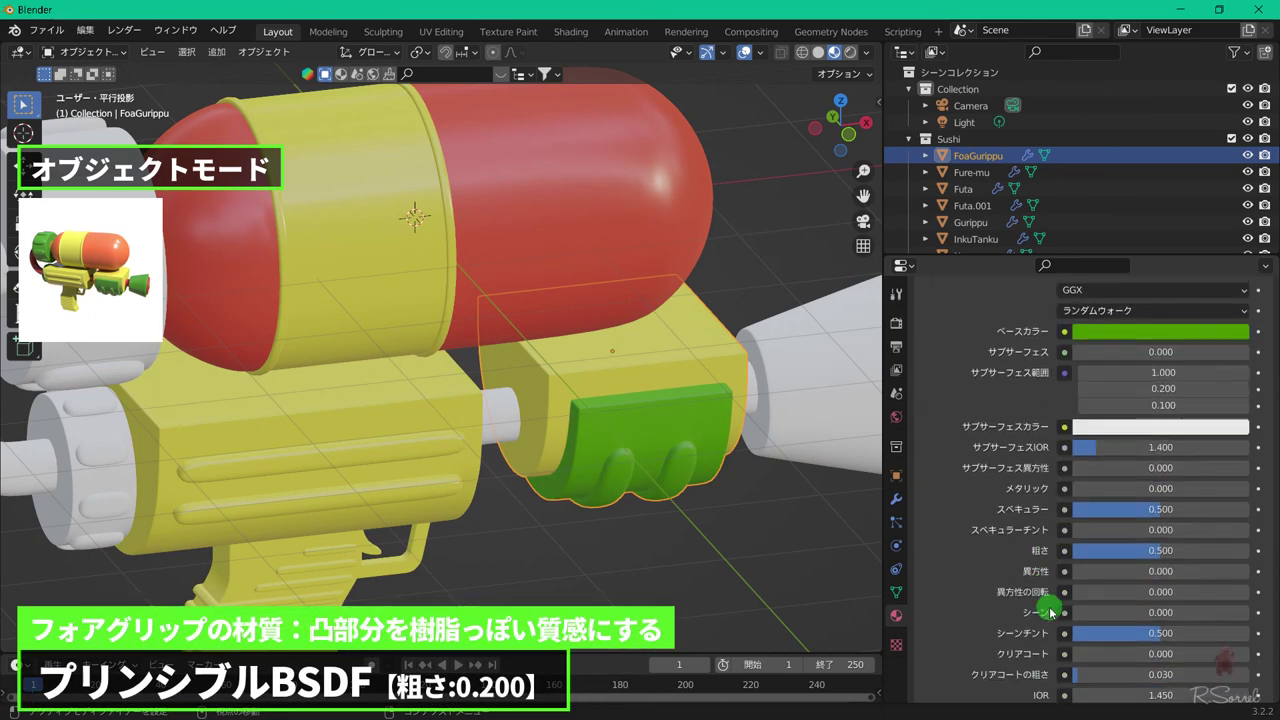
{"action": "left_click", "coordinate": [1136, 550]}
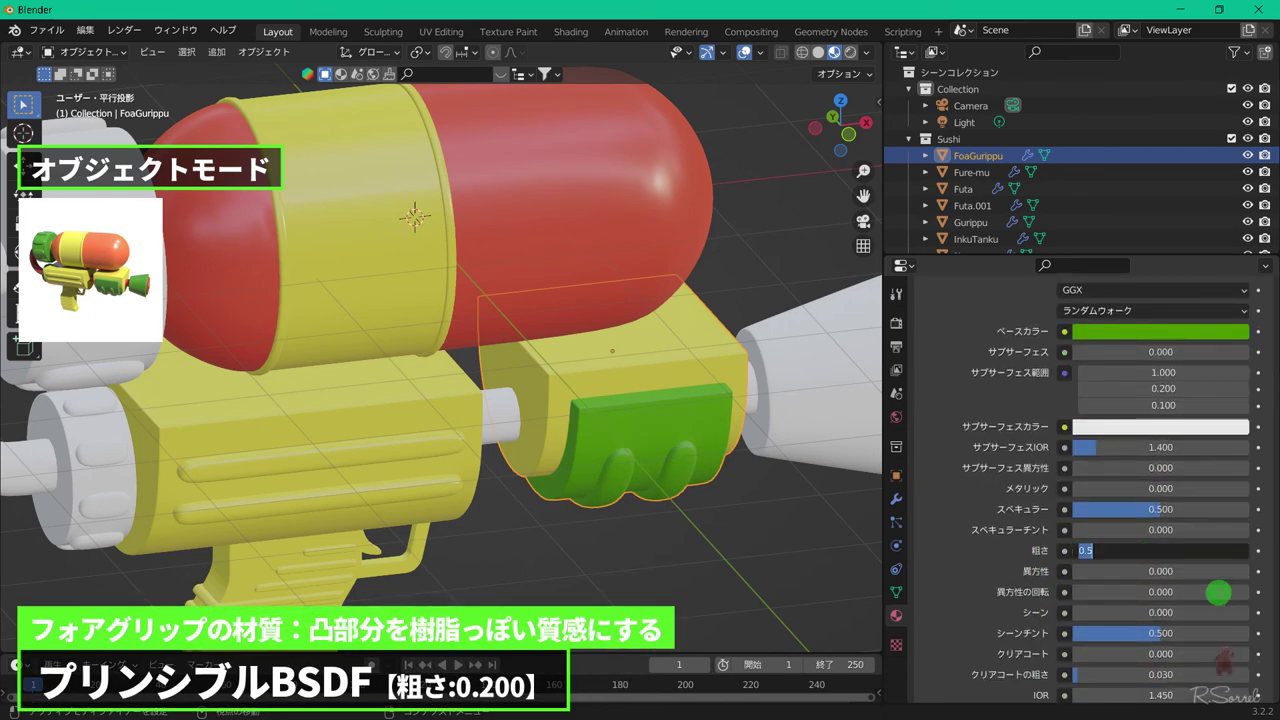
{"action": "type", "text": "0.2"}
{"action": "key", "text": "Return"}
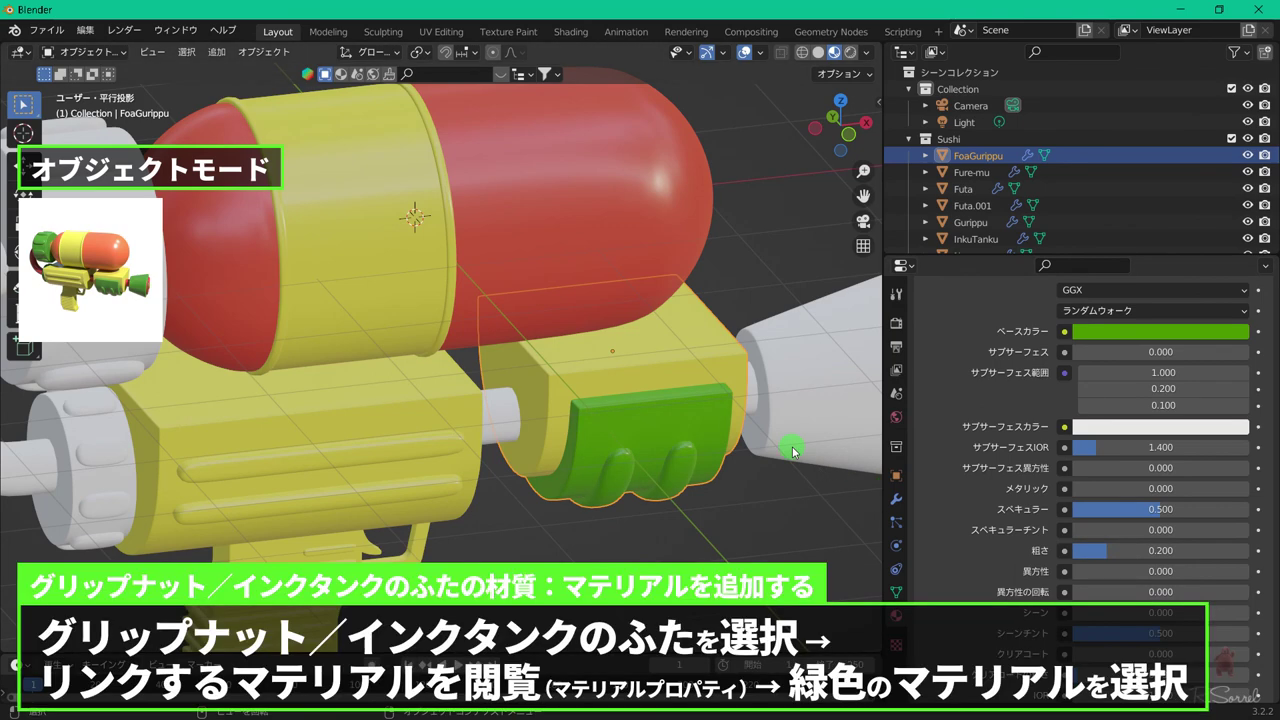
- Apply Midori to the grip's rear nut, the Futa tank cap and the Nozuru nozzle
{"action": "key", "text": "KP_1"}
{"action": "scroll", "coordinate": [792, 452], "scroll_direction": "down", "scroll_amount": 4}
{"action": "left_click", "coordinate": [222, 398]}
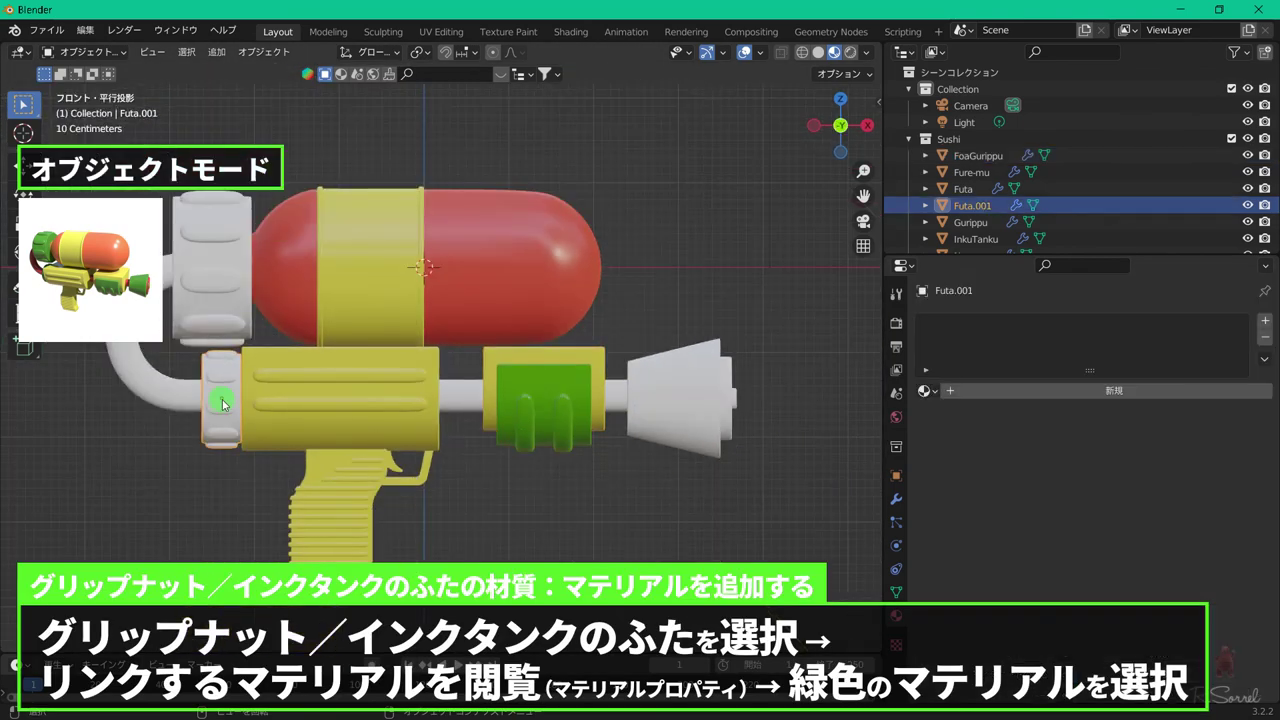
{"action": "left_click", "coordinate": [925, 390]}
{"action": "left_click", "coordinate": [935, 415]}
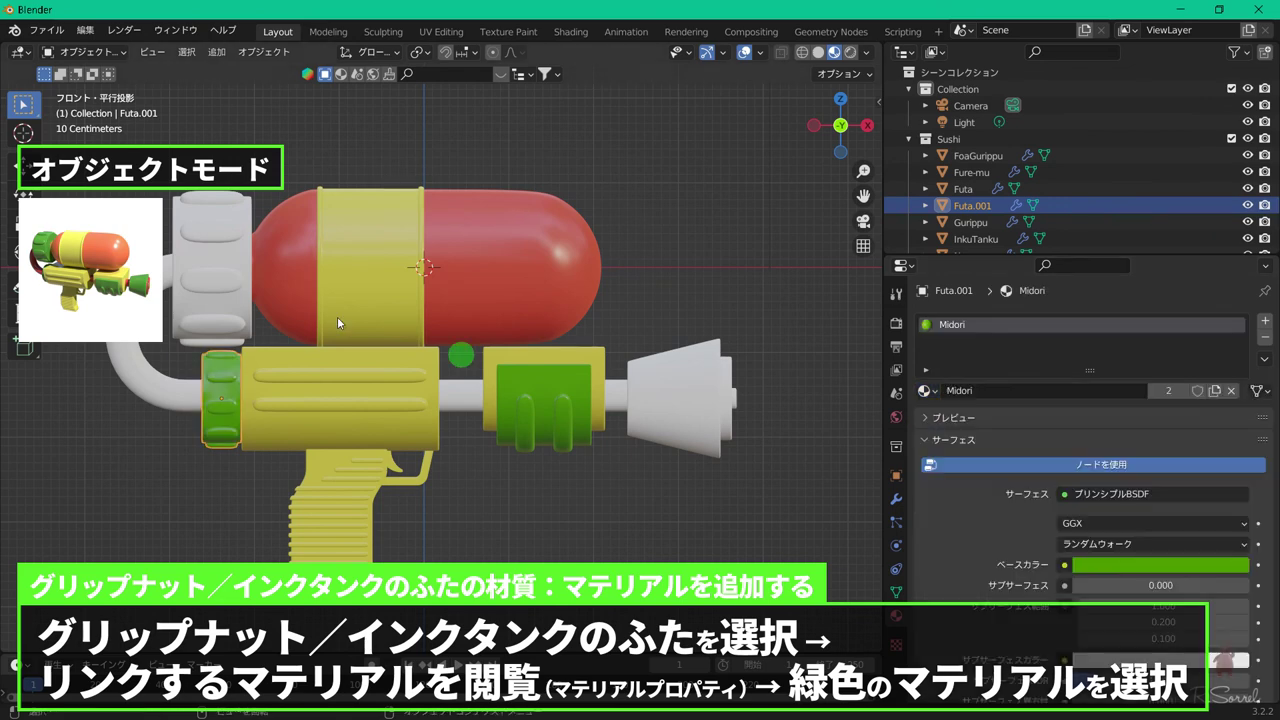
{"action": "left_click", "coordinate": [239, 276]}
{"action": "left_click", "coordinate": [925, 390]}
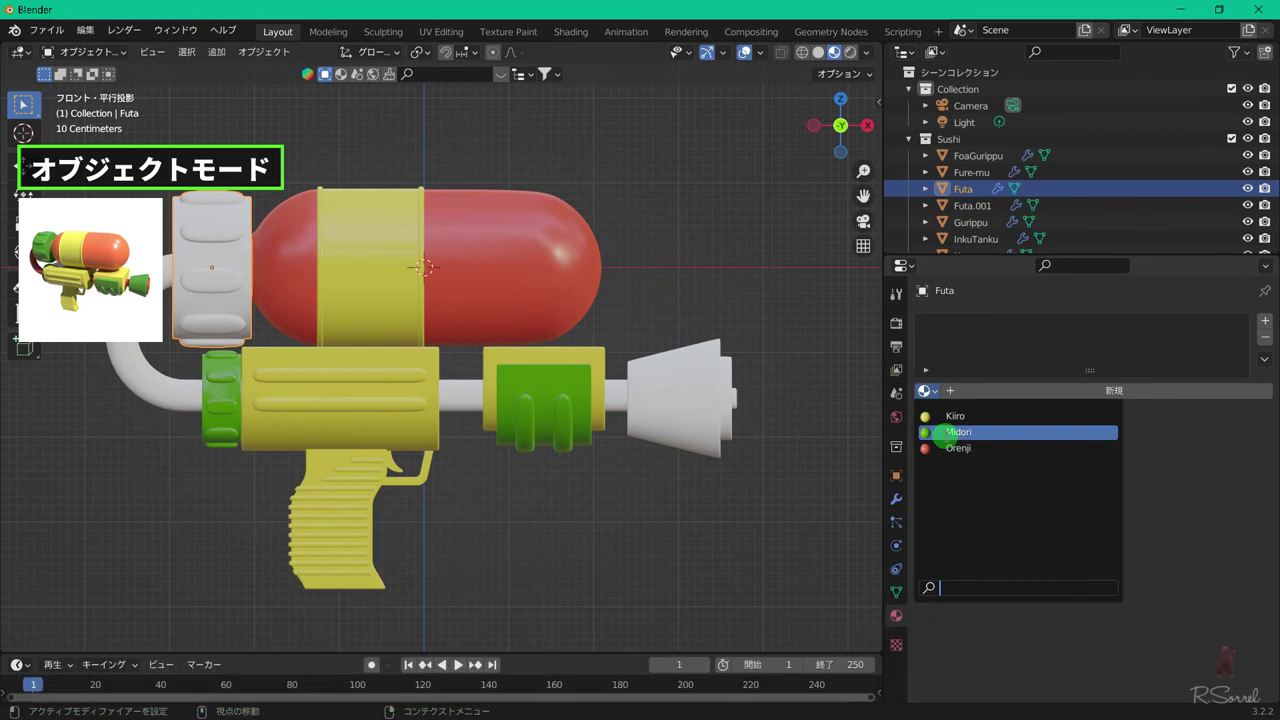
{"action": "left_click", "coordinate": [937, 434]}
{"action": "left_click", "coordinate": [670, 413]}
{"action": "left_click", "coordinate": [925, 390]}
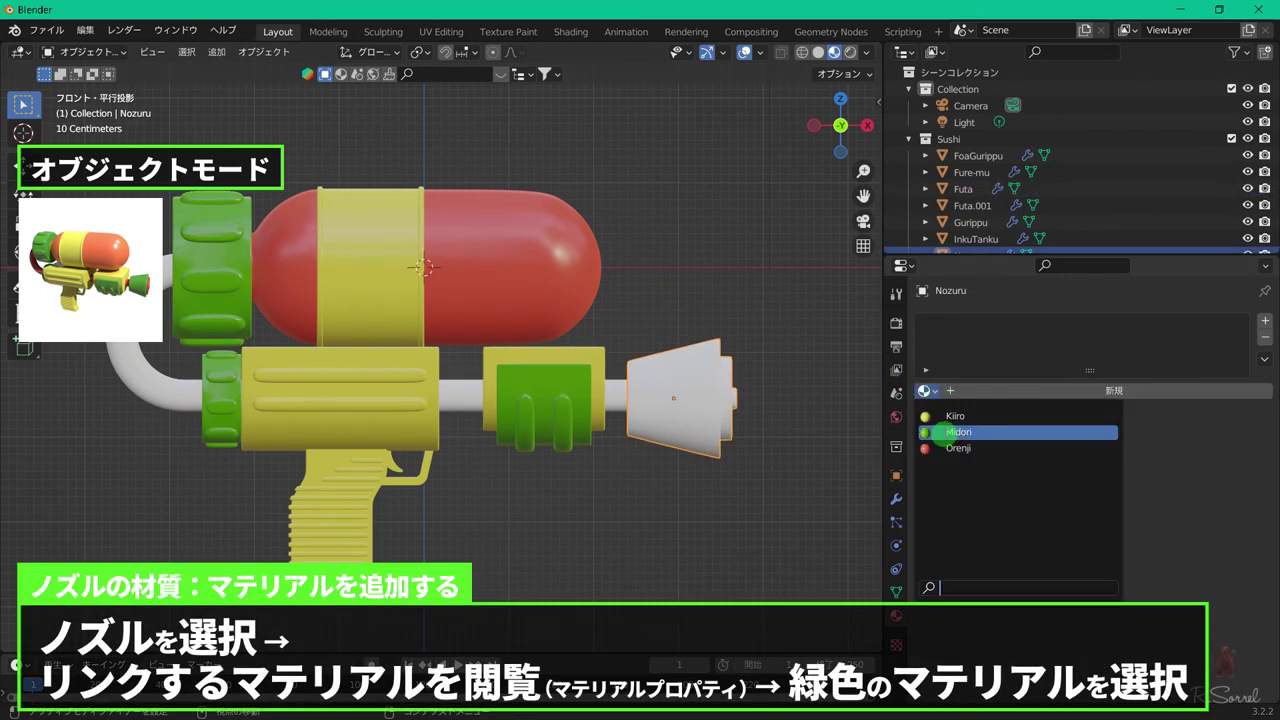
{"action": "left_click", "coordinate": [935, 430]}
- Angle the view on the nozzle and enter Edit Mode on its mesh
{"action": "scroll", "coordinate": [708, 400], "scroll_direction": "up", "scroll_amount": 3}
{"action": "scroll", "coordinate": [680, 335], "scroll_direction": "up", "scroll_amount": 2}
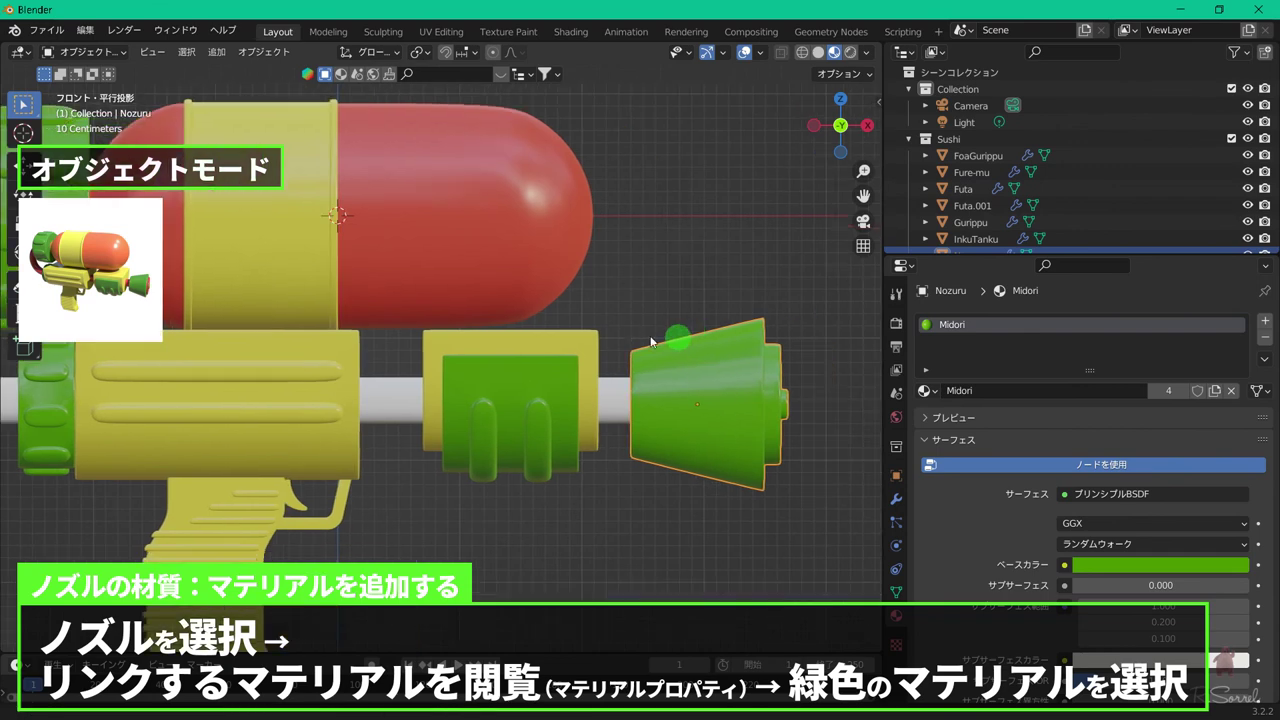
{"action": "middle_click_drag", "start_coordinate": [708, 312], "coordinate": [724, 428]}
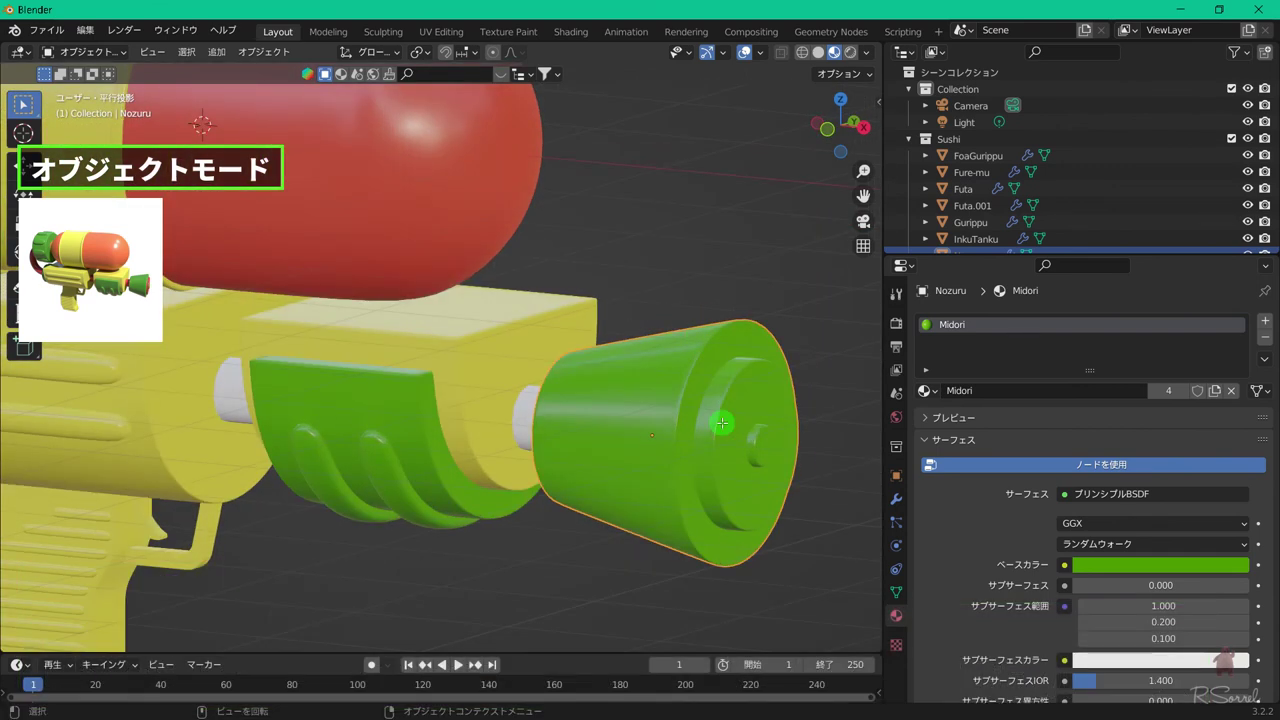
{"action": "key", "text": "Tab"}
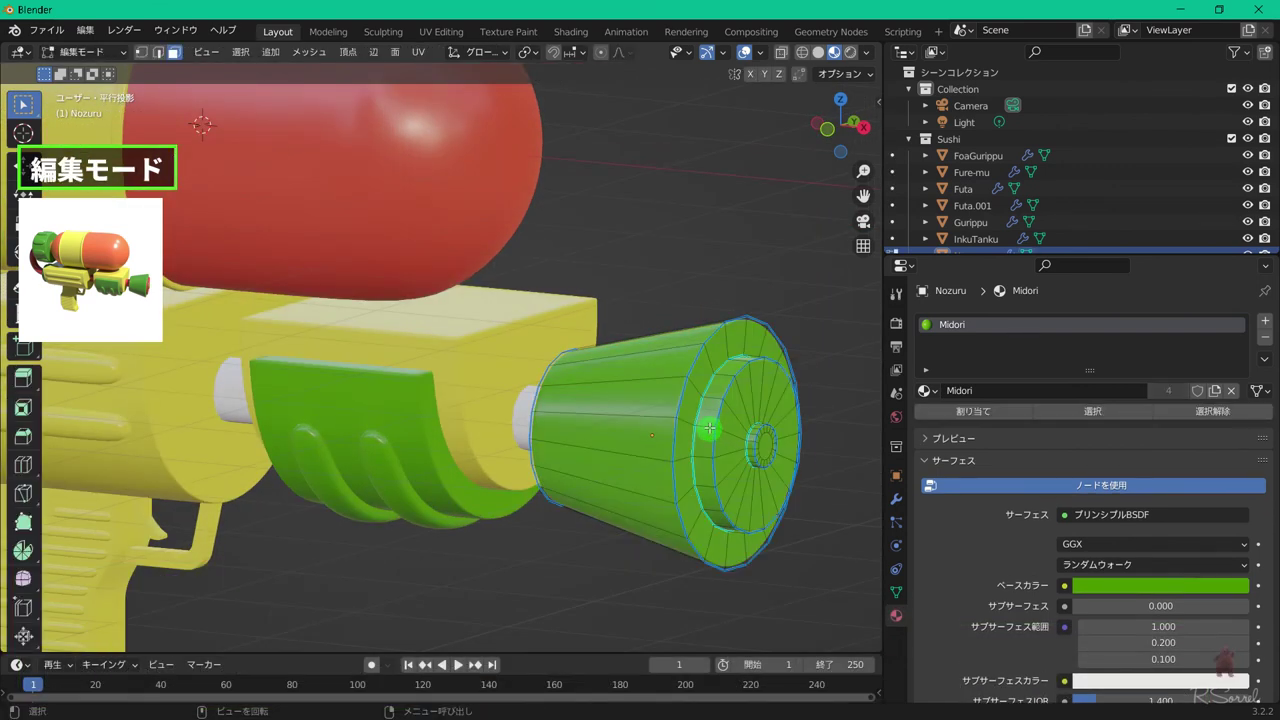
- Select the nozzle's front face ring and assign it to a new material slot
{"action": "left_click", "coordinate": [714, 430], "text": "alt"}
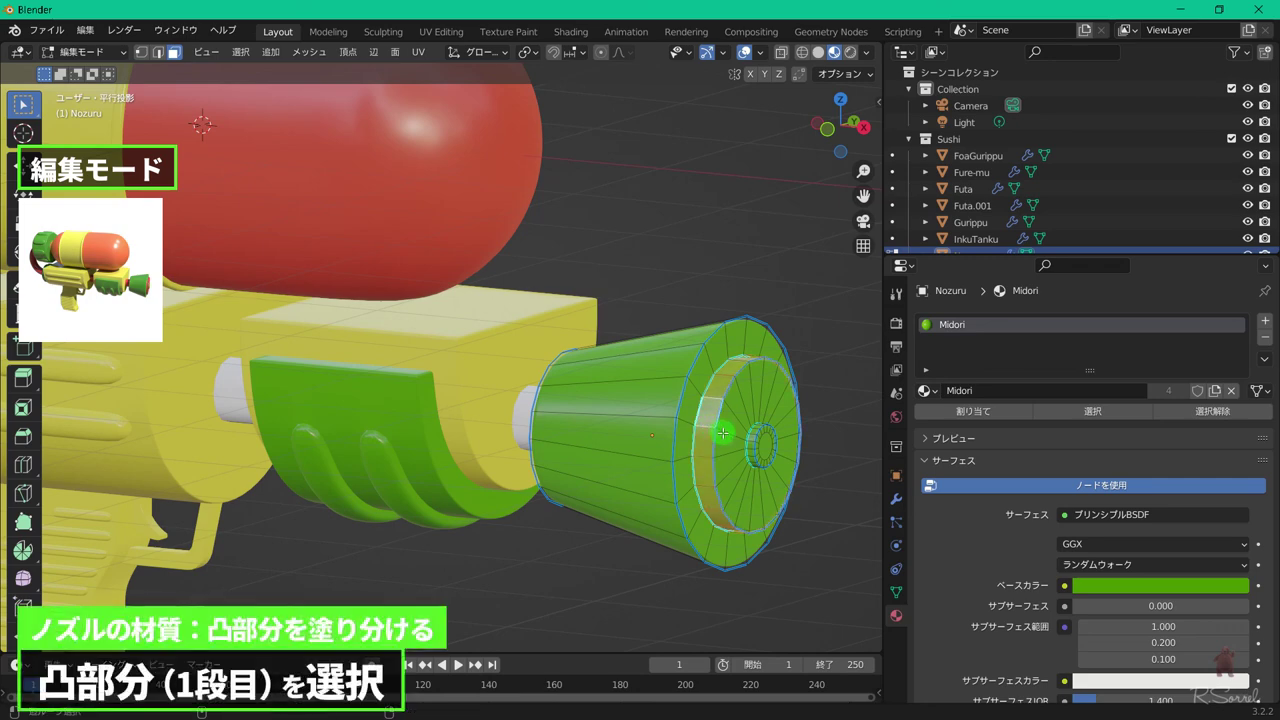
{"action": "left_click", "coordinate": [724, 433], "text": "alt+shift"}
{"action": "left_click", "coordinate": [1265, 321]}
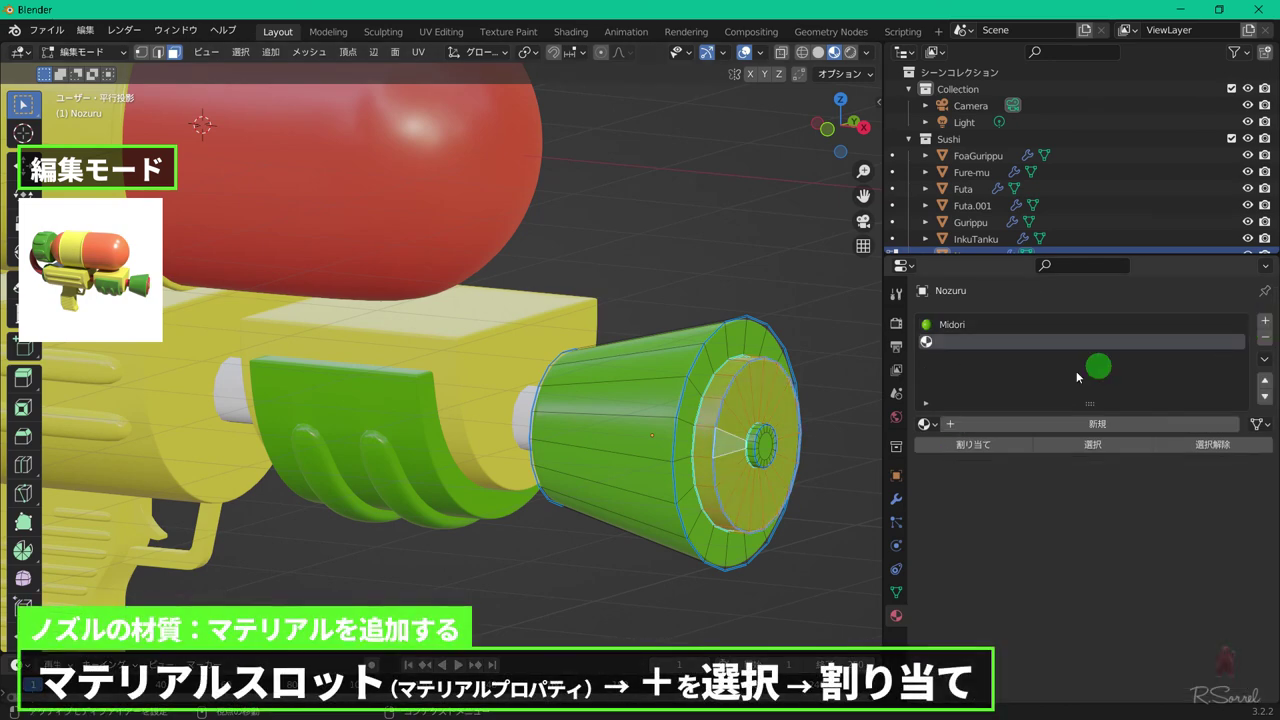
{"action": "left_click", "coordinate": [950, 441]}
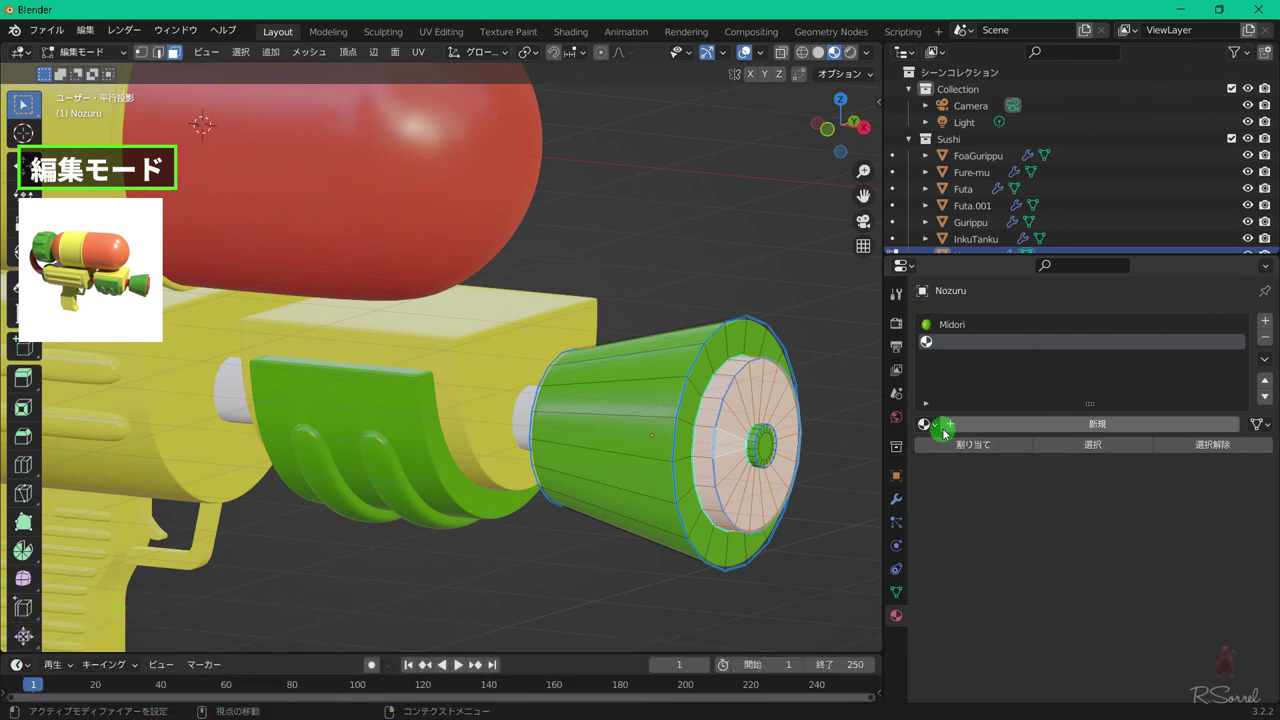
- Create a new dark red material named Aka with roughness 0.2
{"action": "left_click", "coordinate": [948, 425]}
{"action": "double_click", "coordinate": [1010, 423]}
{"action": "type", "text": "Aka"}
{"action": "key", "text": "Return"}
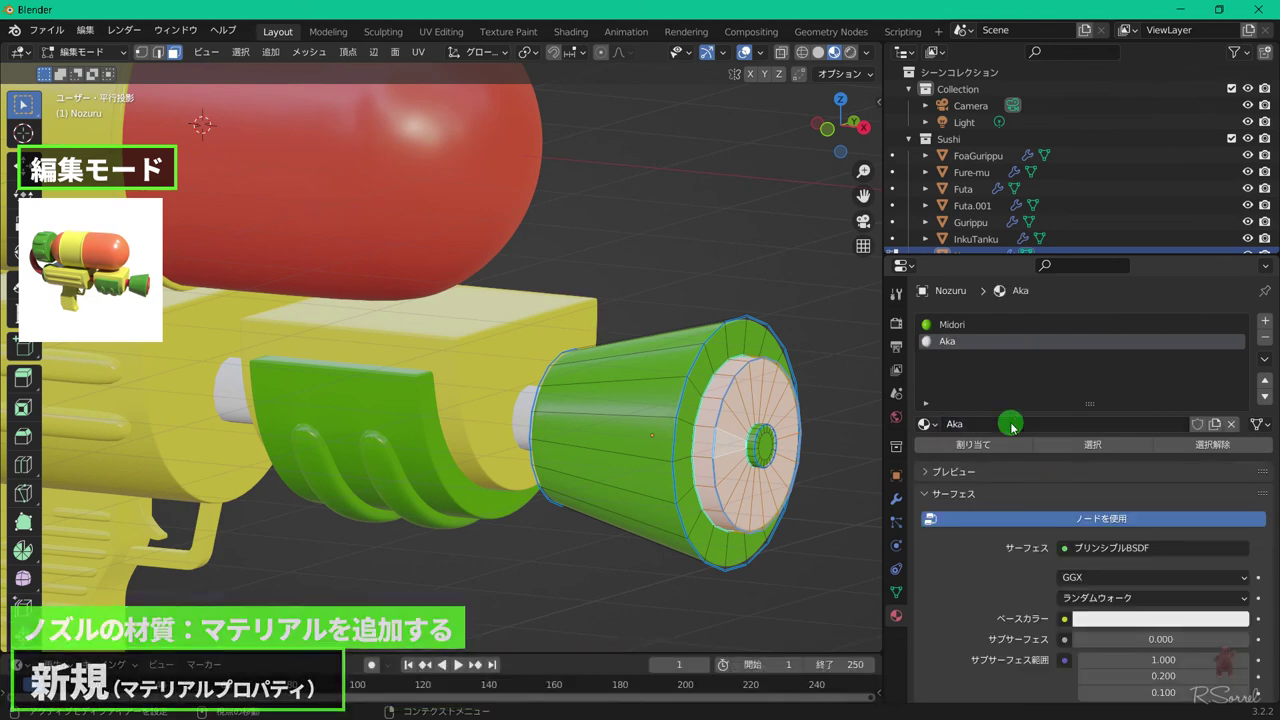
{"action": "left_click", "coordinate": [1136, 622]}
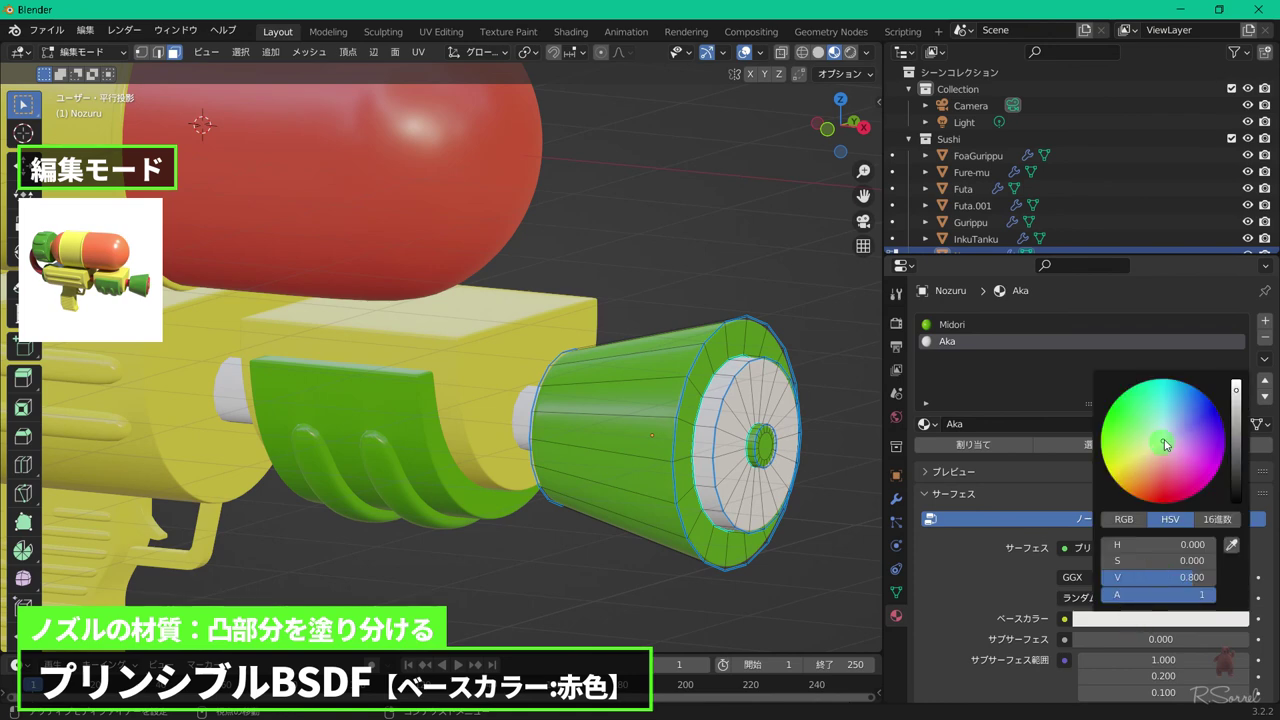
{"action": "left_click", "coordinate": [1159, 489]}
{"action": "left_click_drag", "start_coordinate": [1236, 390], "coordinate": [1236, 410]}
{"action": "scroll", "coordinate": [1090, 530], "scroll_direction": "down", "scroll_amount": 12}
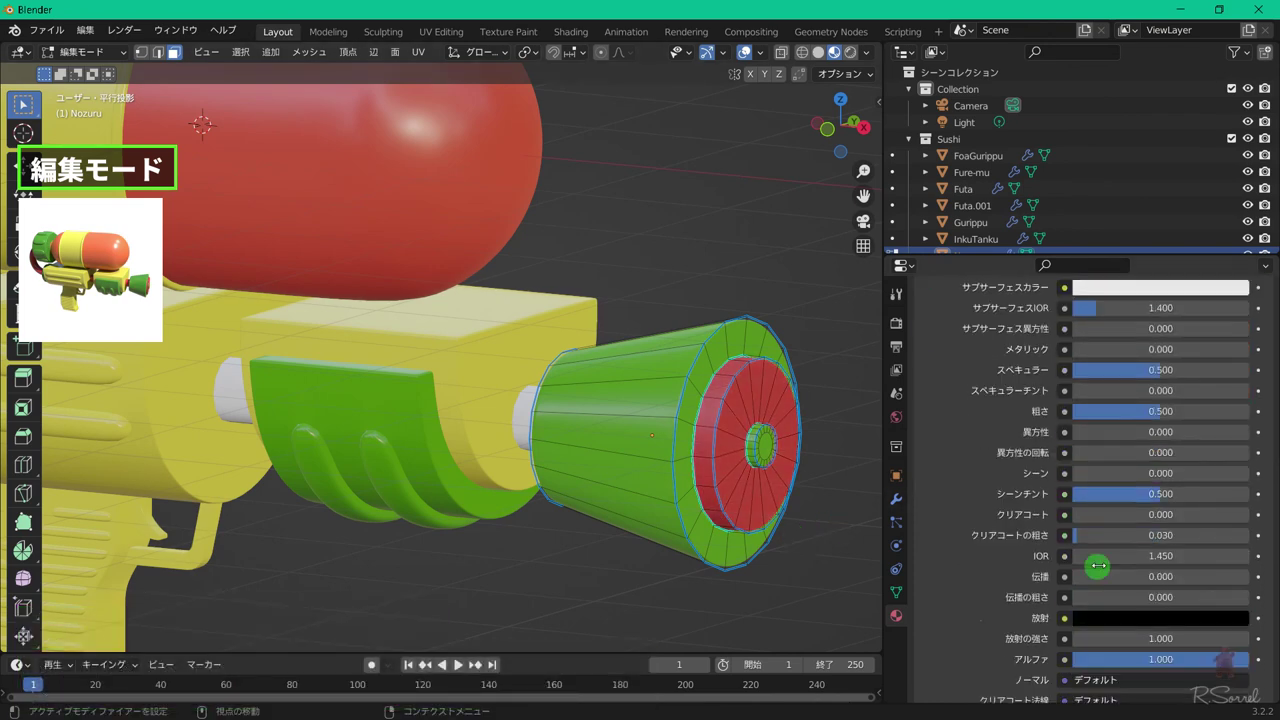
{"action": "left_click", "coordinate": [1138, 331]}
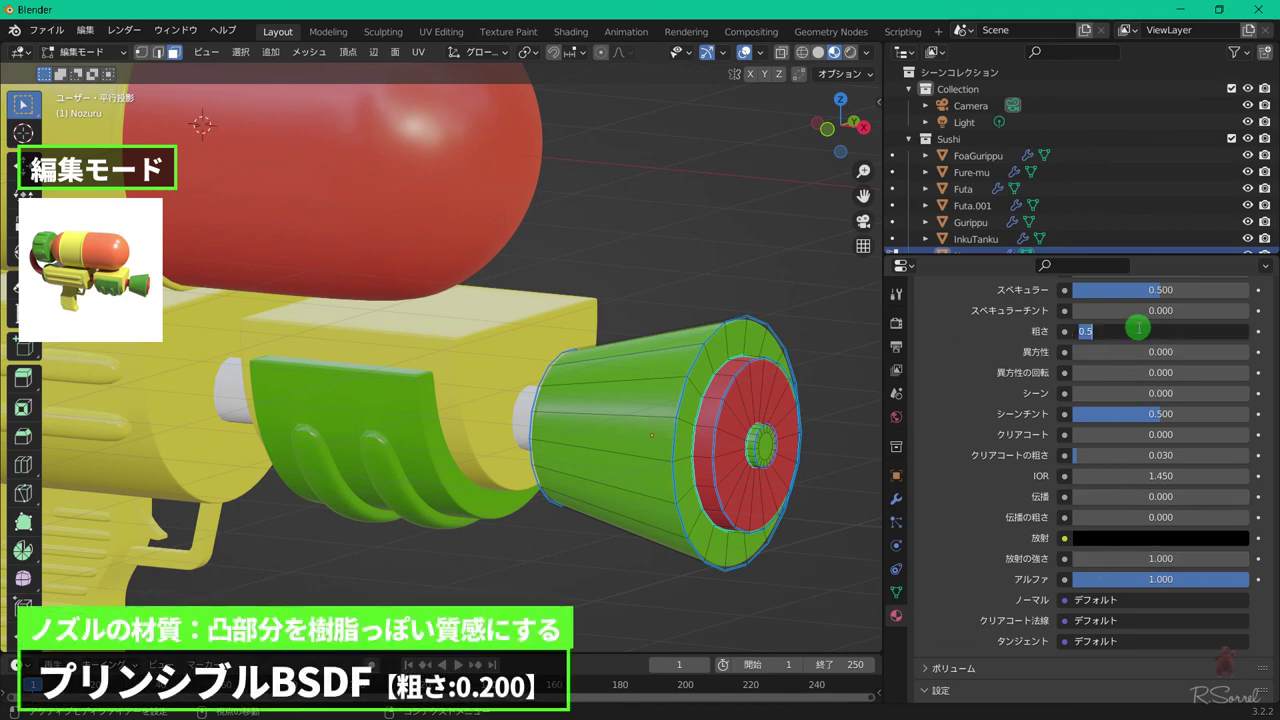
{"action": "type", "text": "0.2"}
{"action": "key", "text": "Return"}
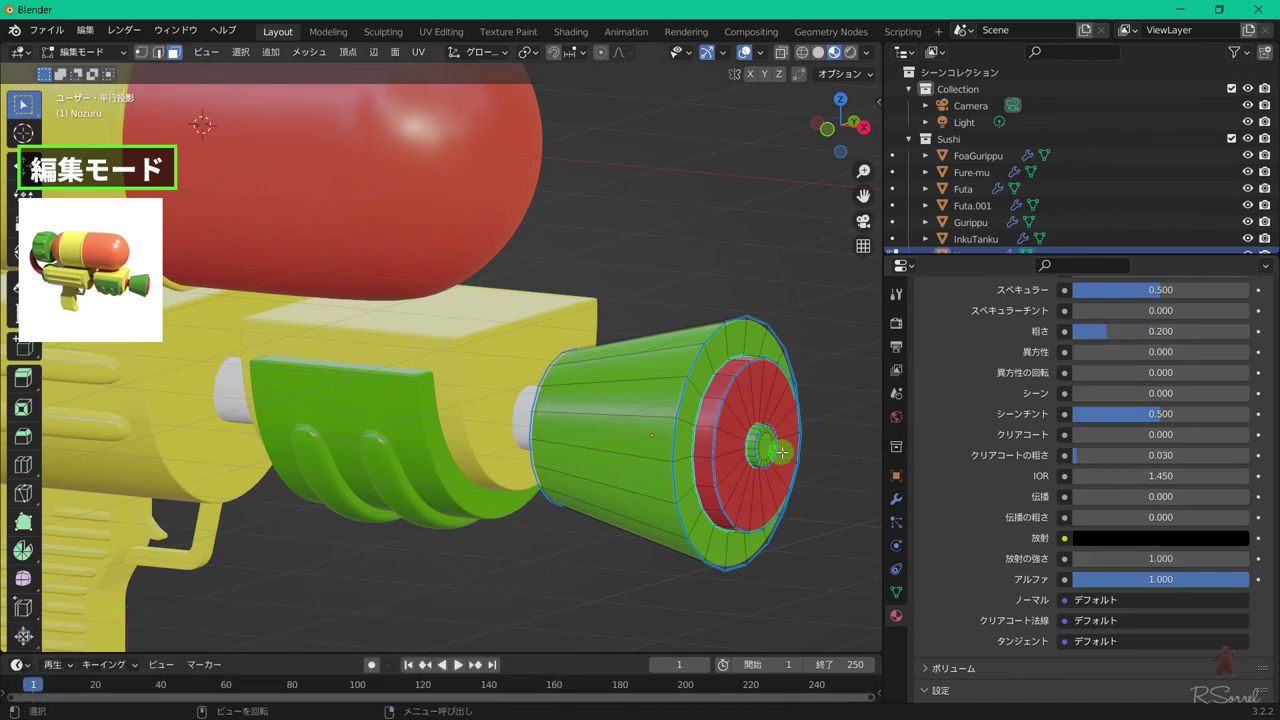
- Add another material slot holding the yellow Kiiro material for the nozzle tip
{"action": "scroll", "coordinate": [1088, 397], "scroll_direction": "up", "scroll_amount": 15}
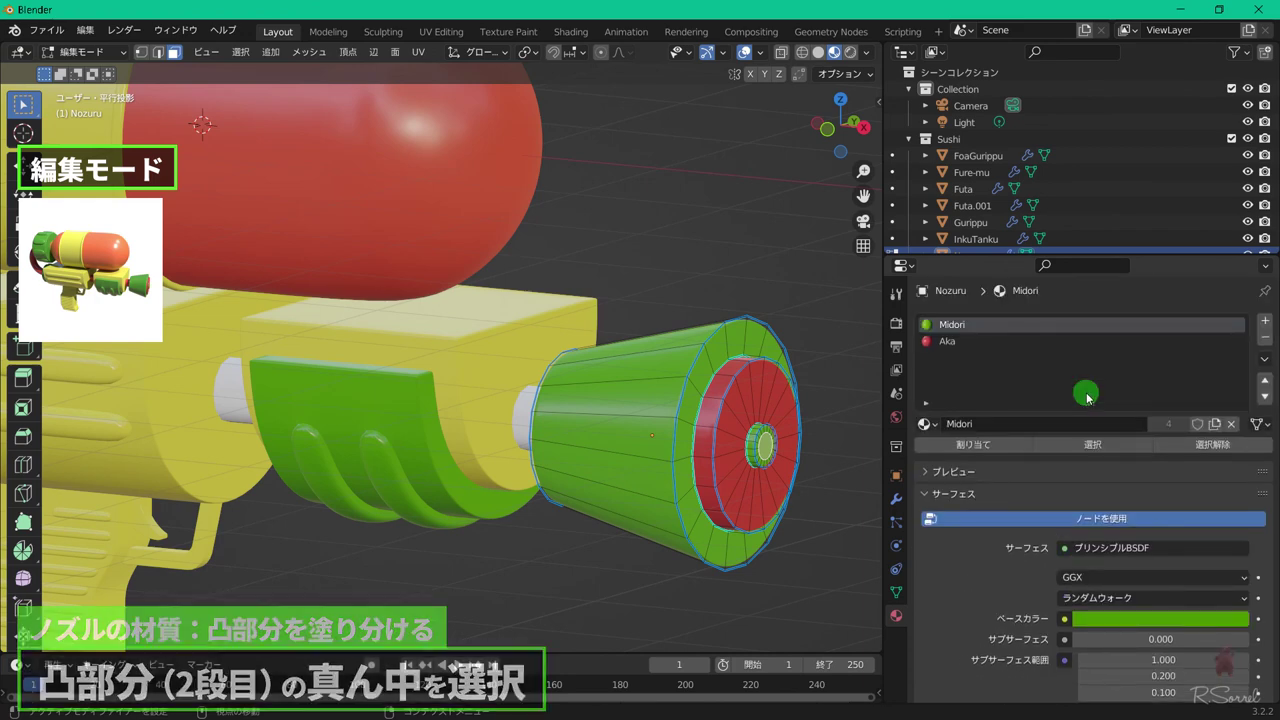
{"action": "left_click", "coordinate": [1265, 322]}
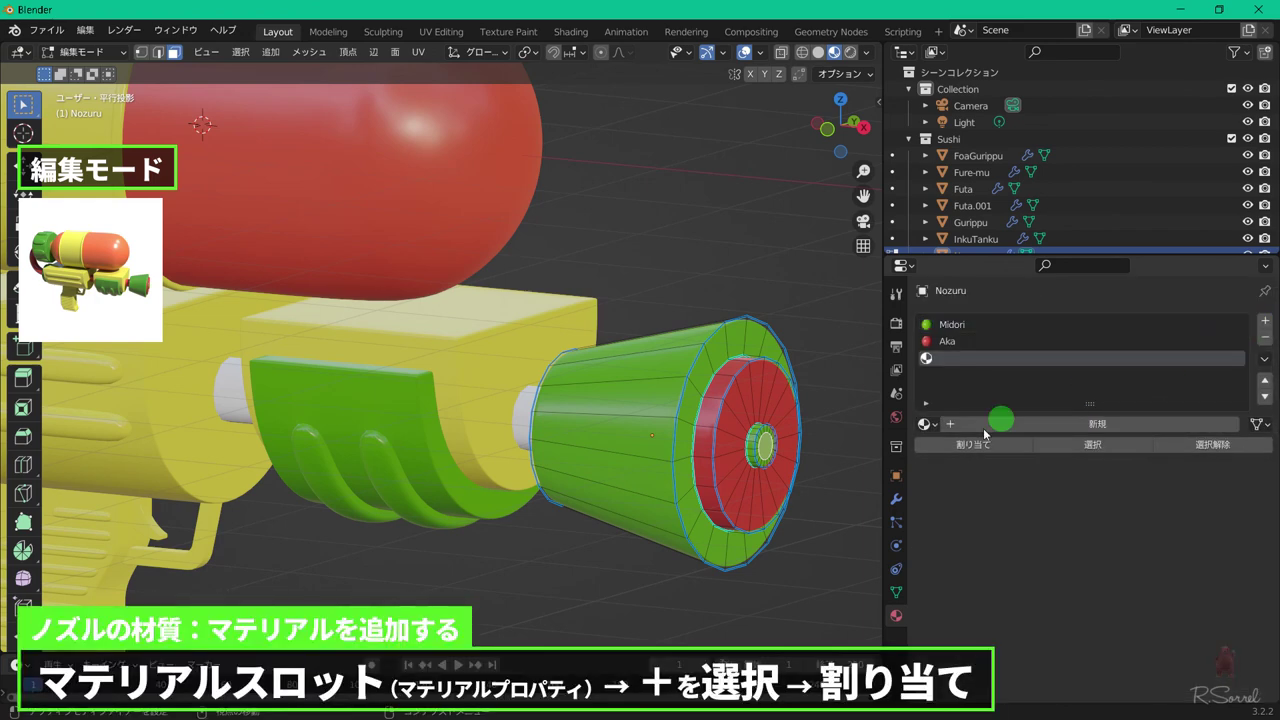
{"action": "left_click", "coordinate": [933, 430]}
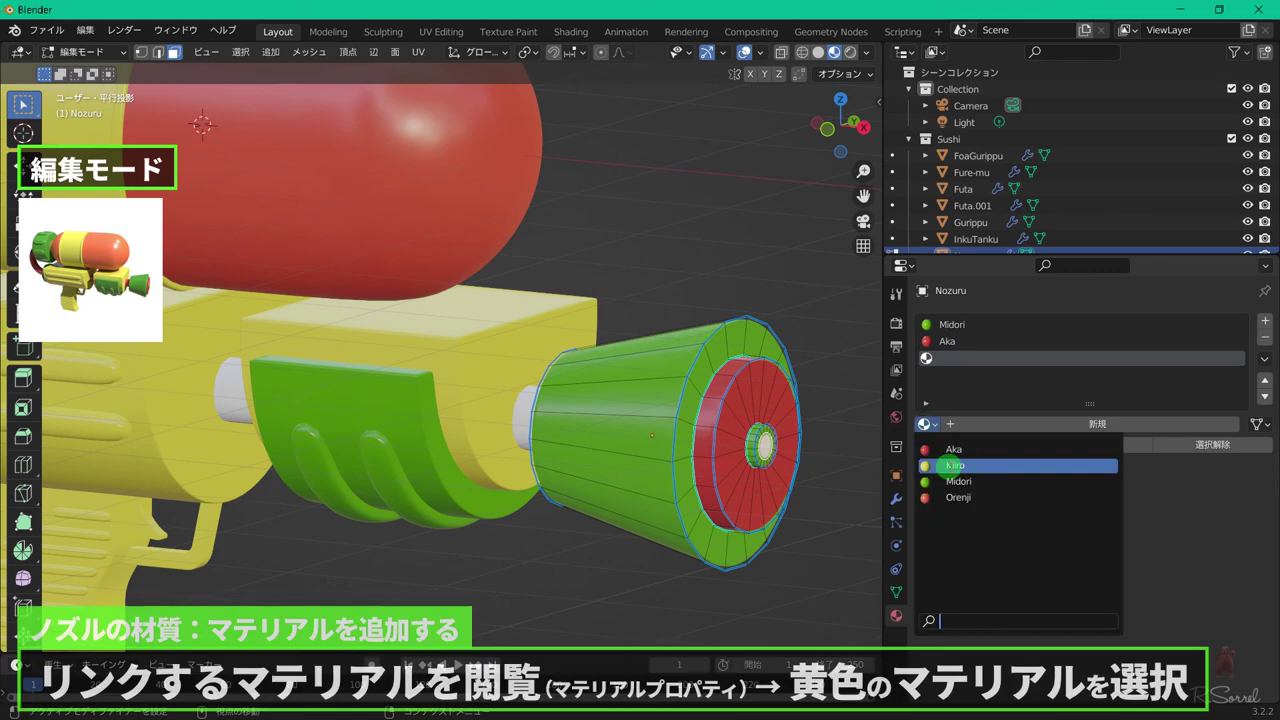
{"action": "left_click", "coordinate": [944, 462]}
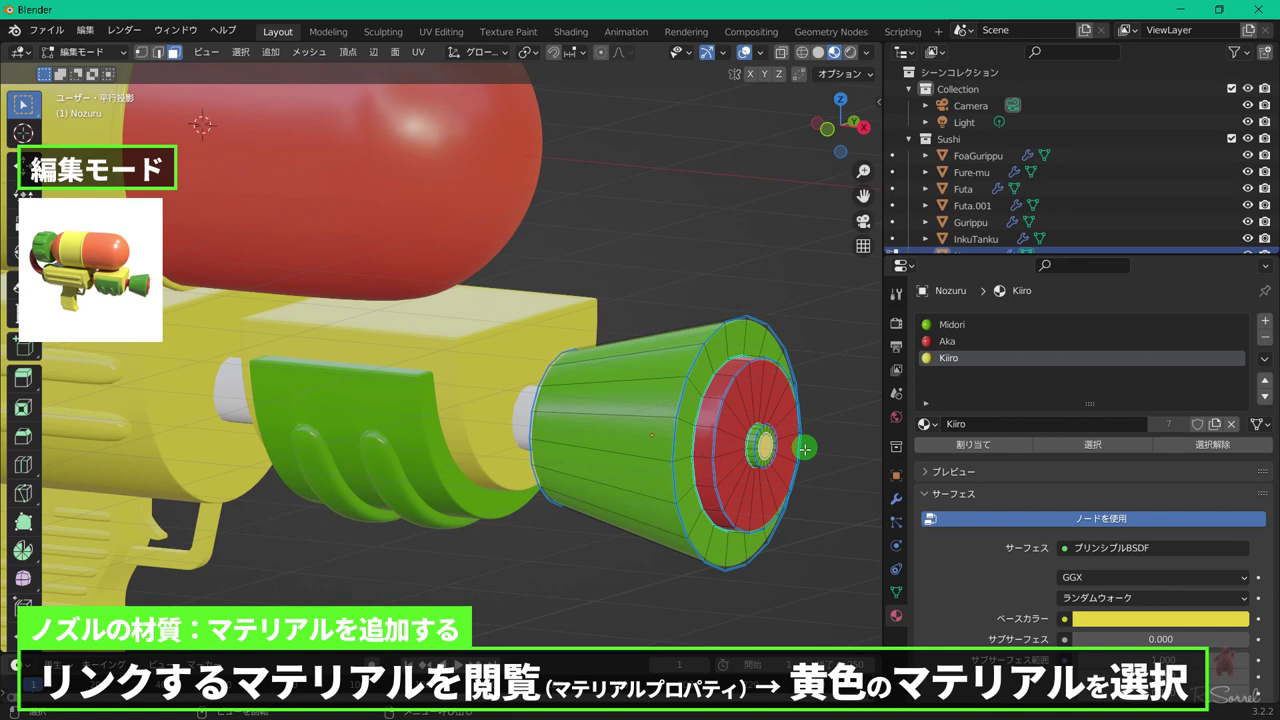
- Mark the selected colour-border edges as sharp via Ctrl+E
{"action": "scroll", "coordinate": [804, 449], "scroll_direction": "up", "scroll_amount": 5}
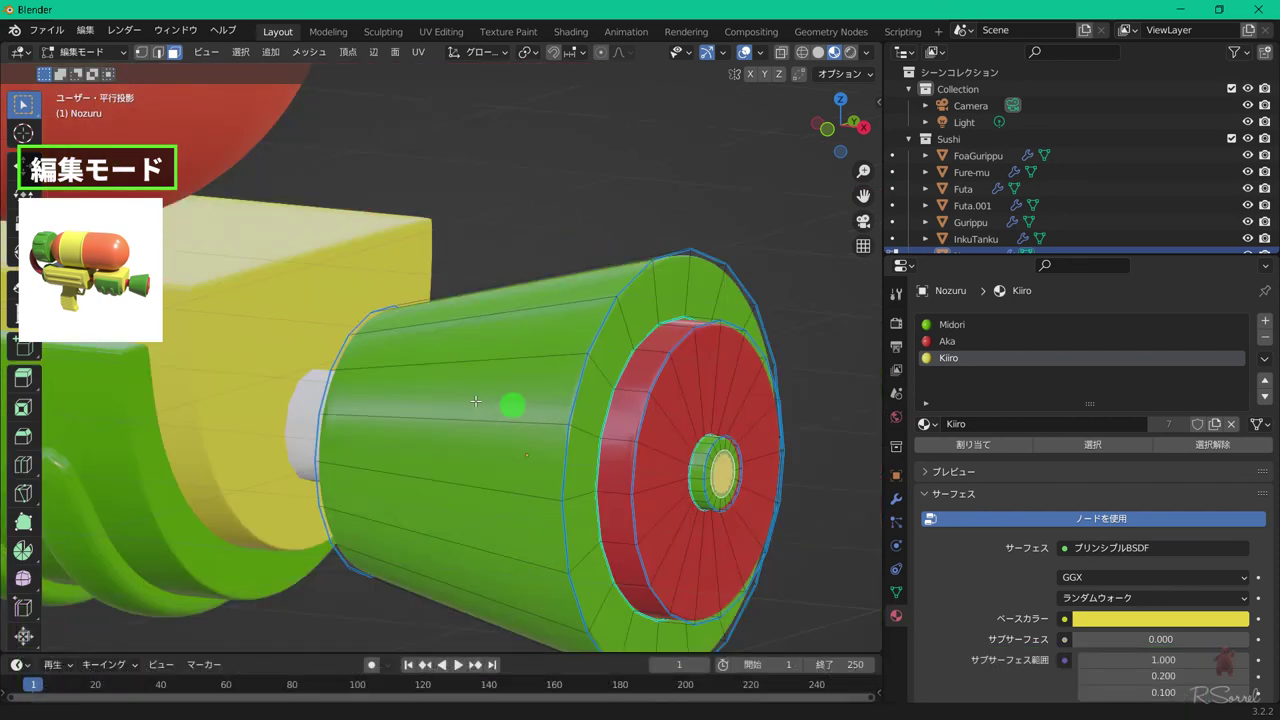
{"action": "middle_click_drag", "start_coordinate": [684, 434], "coordinate": [702, 486], "text": "shift"}
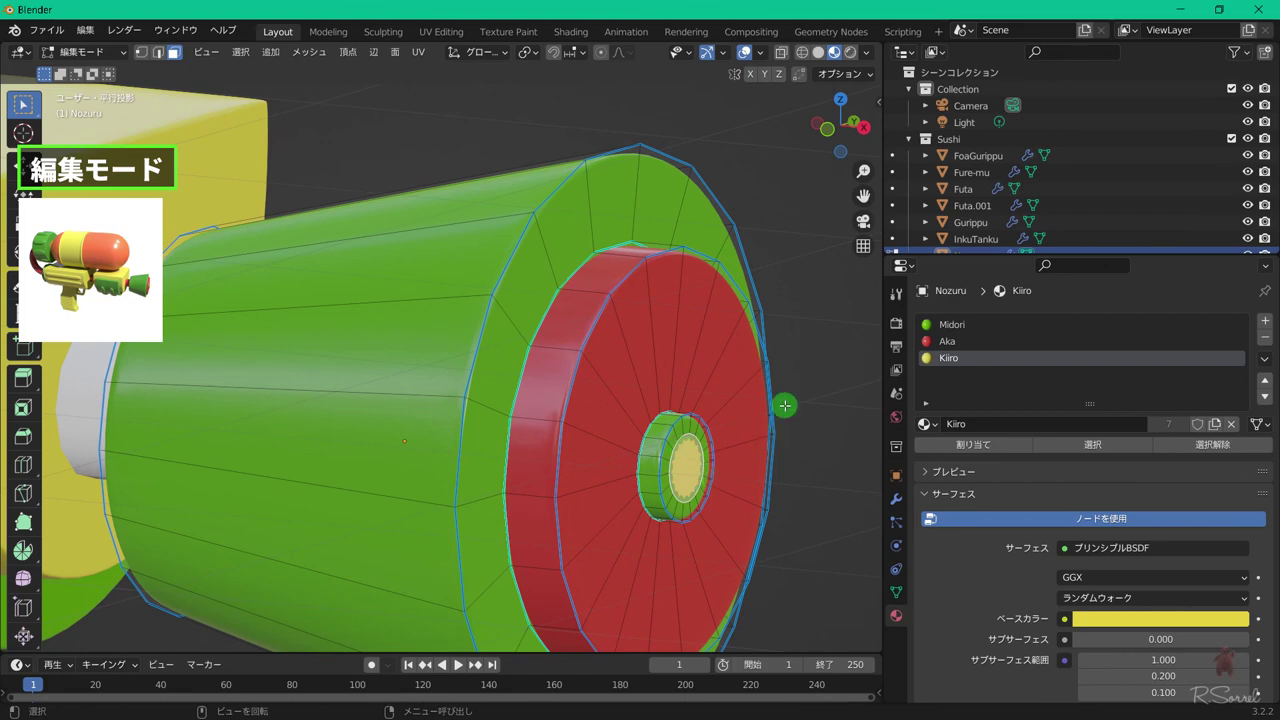
{"action": "key", "text": "ctrl+e"}
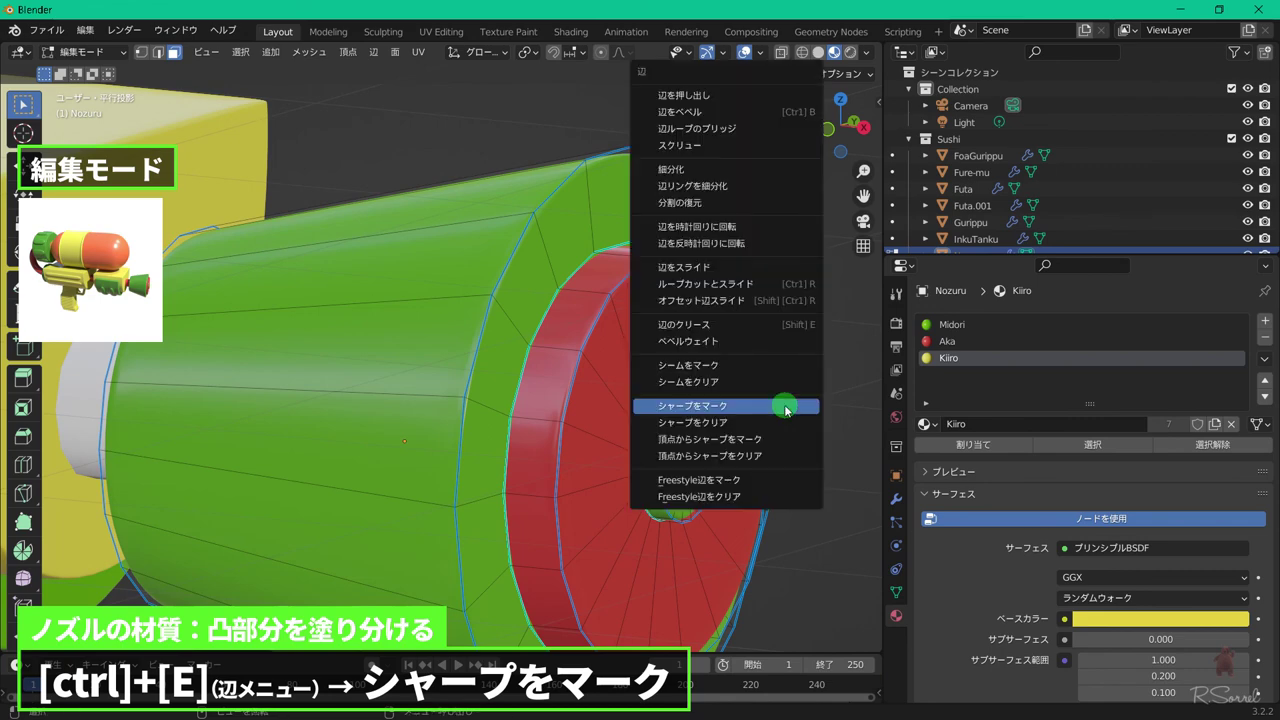
{"action": "left_click", "coordinate": [786, 410]}
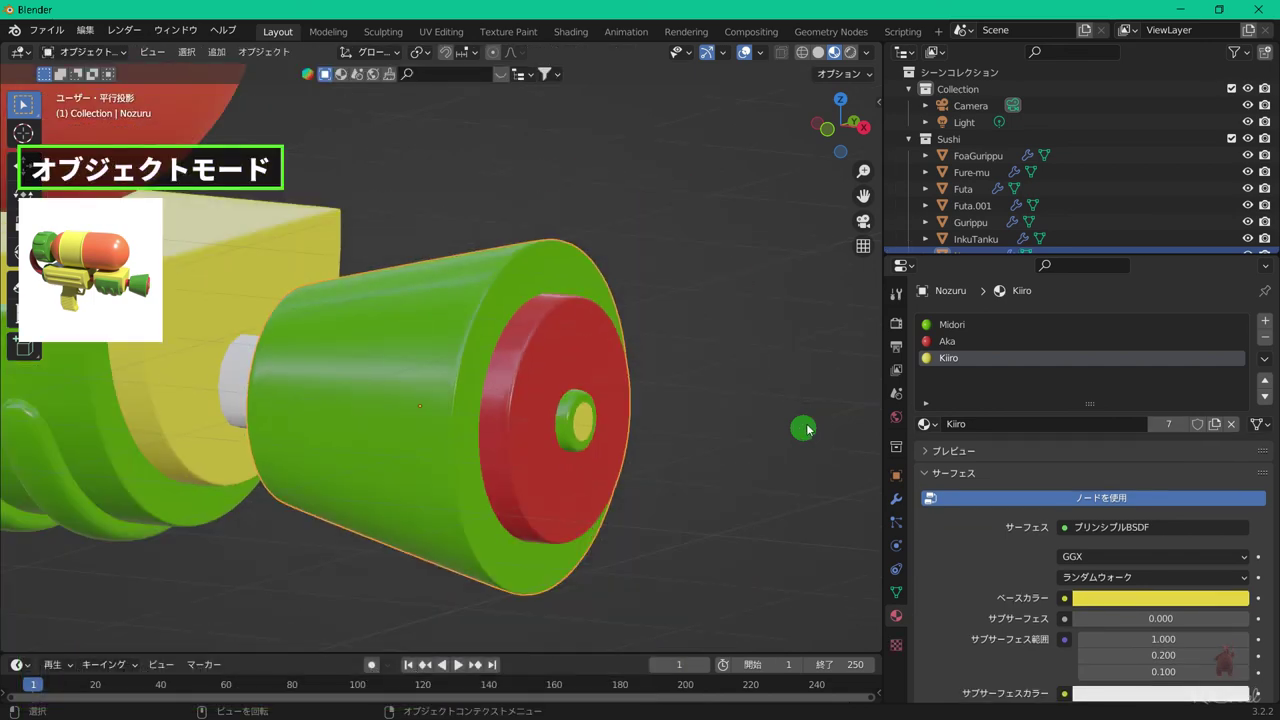
{"action": "middle_click_drag", "start_coordinate": [806, 429], "coordinate": [571, 434]}
- In front view, link the red Aka material to the Paipu pipe
{"action": "scroll", "coordinate": [472, 377], "scroll_direction": "down", "scroll_amount": 4}
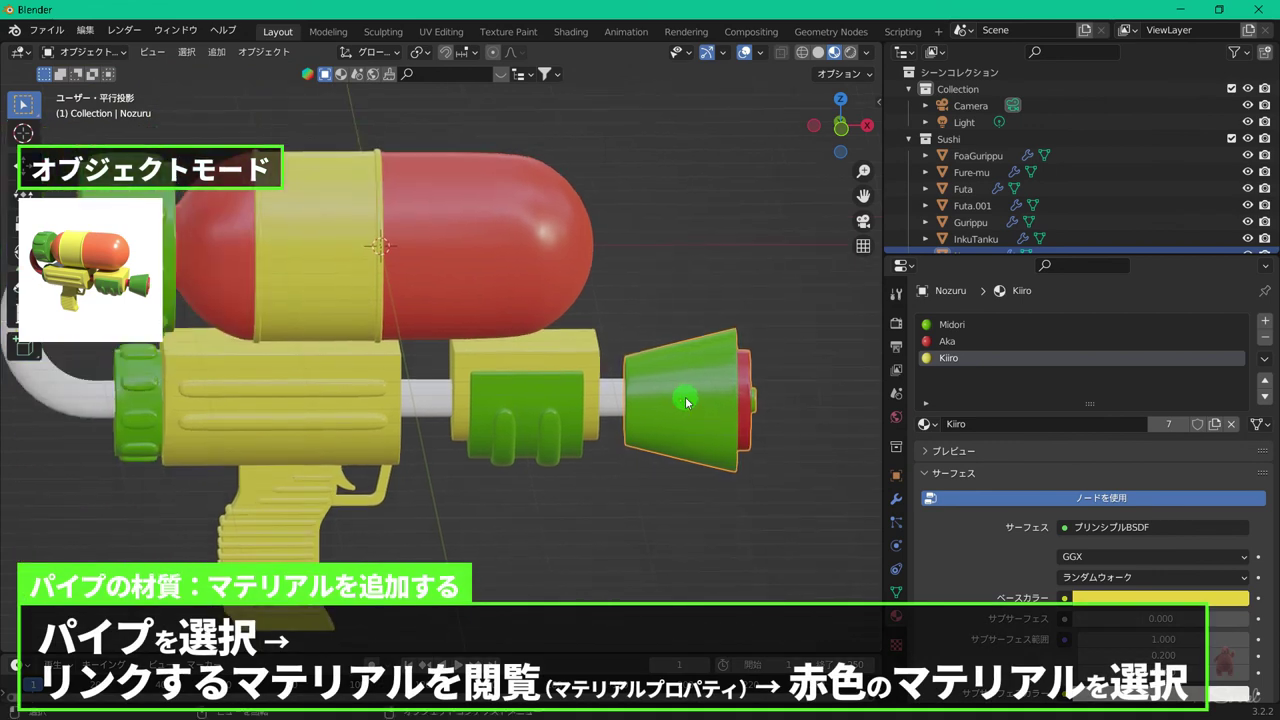
{"action": "key", "text": "KP_1"}
{"action": "left_click", "coordinate": [258, 354]}
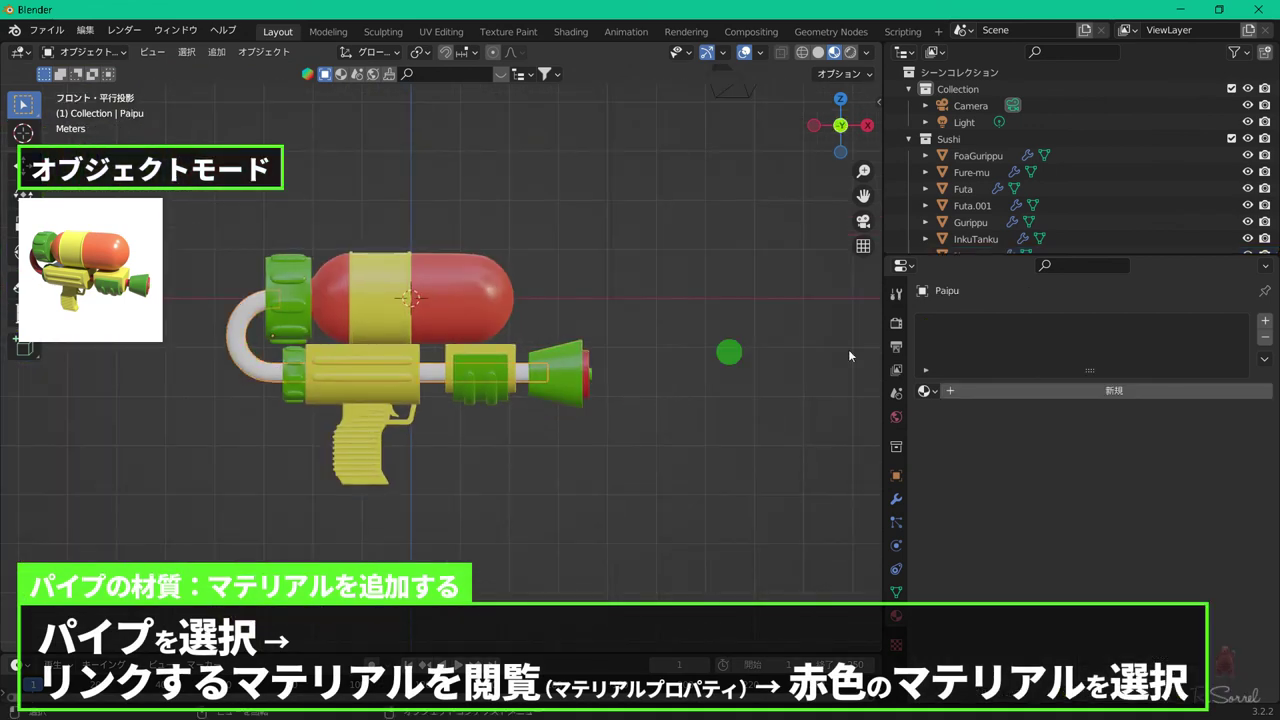
{"action": "left_click", "coordinate": [925, 391]}
{"action": "left_click", "coordinate": [930, 416]}
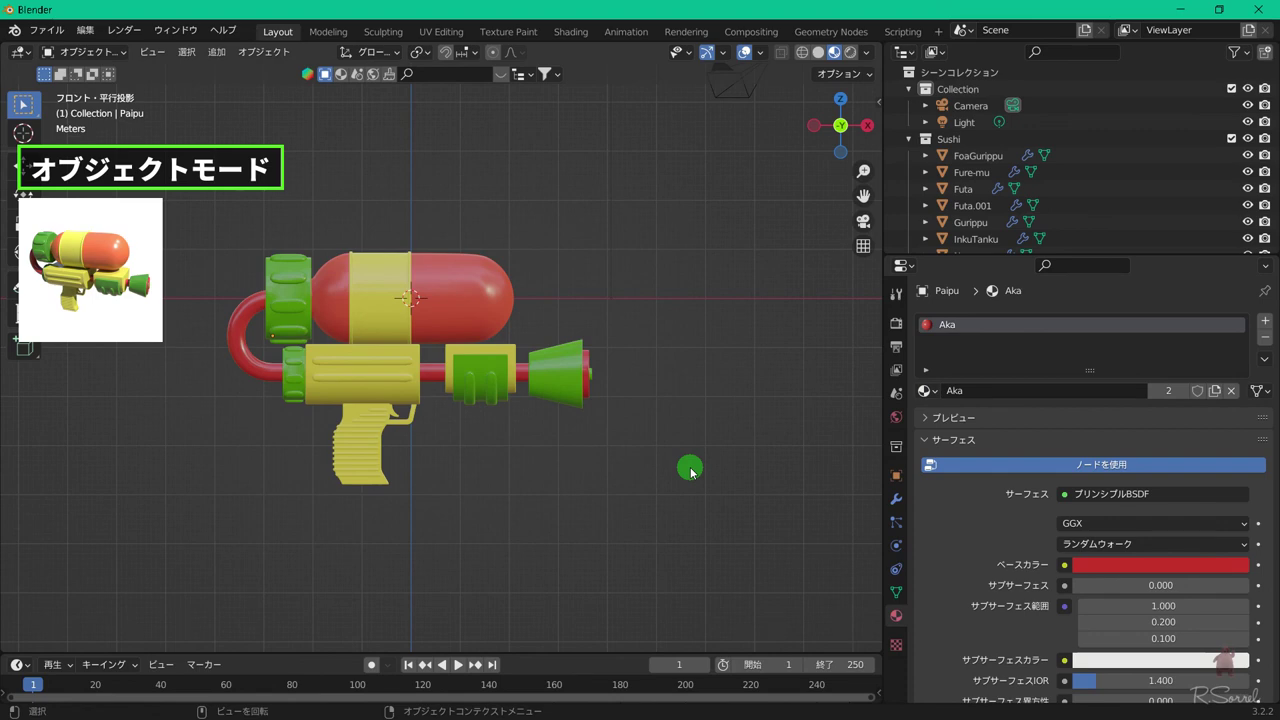
{"action": "key", "text": "shift+a"}
- Add an Empty object to the scene
{"action": "left_click", "coordinate": [543, 489]}
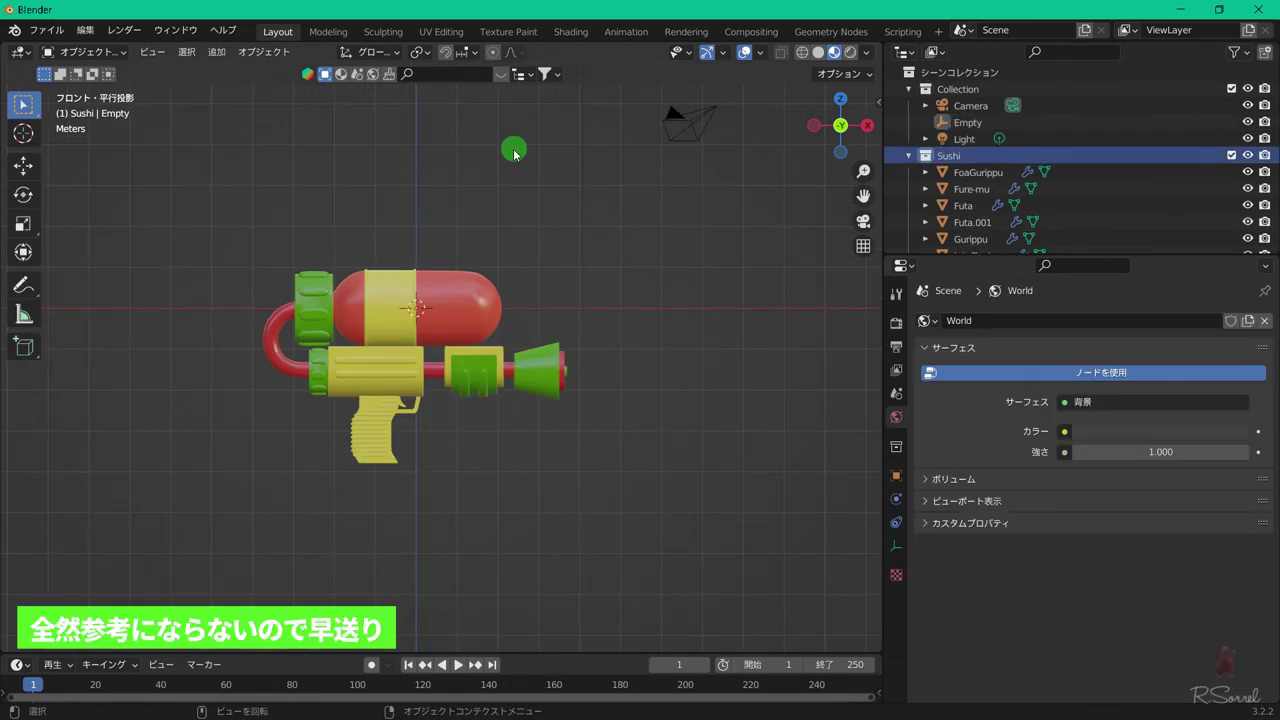
{"action": "right_click", "coordinate": [578, 284]}
{"action": "key", "text": "Escape"}
{"action": "middle_click_drag", "start_coordinate": [617, 414], "coordinate": [494, 360]}
- Add a plane under the gun, extruding and bevelling its back edge into a curved backdrop
{"action": "key", "text": "shift+a"}
{"action": "left_click", "coordinate": [500, 429]}
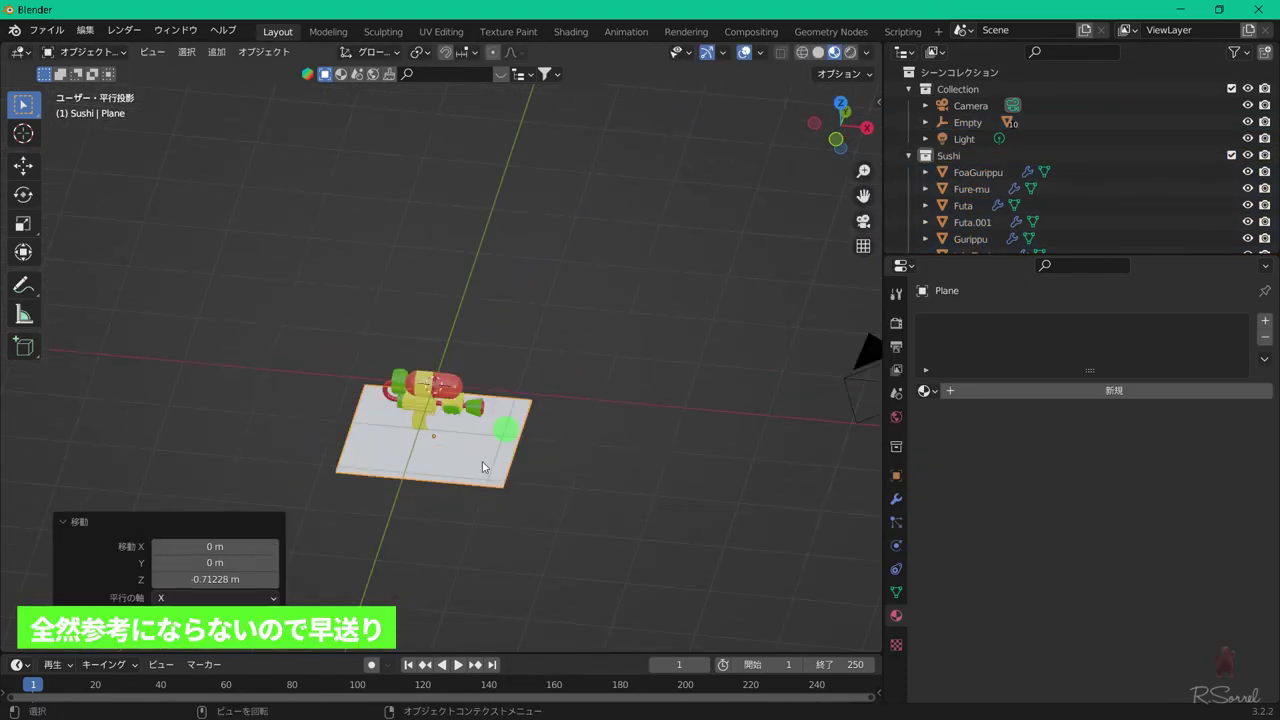
{"action": "key", "text": "Tab"}
{"action": "key", "text": "e"}
{"action": "key", "text": "ctrl+b"}
{"action": "left_click", "coordinate": [503, 266]}
{"action": "key", "text": "Tab"}
{"action": "left_click", "coordinate": [960, 390]}
{"action": "key", "text": "ctrl+z"}
{"action": "middle_click_drag", "start_coordinate": [960, 390], "coordinate": [507, 244]}
- Look through the scene camera and enable Lock Camera to View
{"action": "key", "text": "ctrl+alt+KP_0"}
{"action": "key", "text": "n"}
{"action": "left_click", "coordinate": [800, 301]}
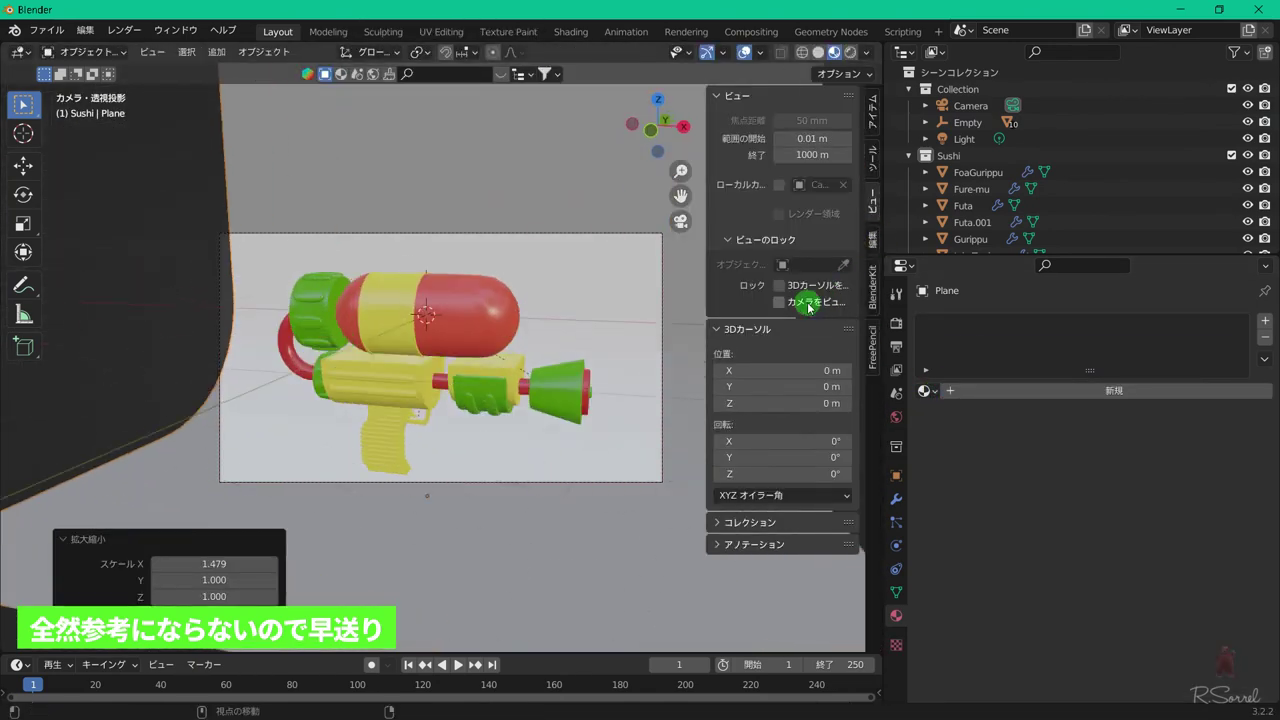